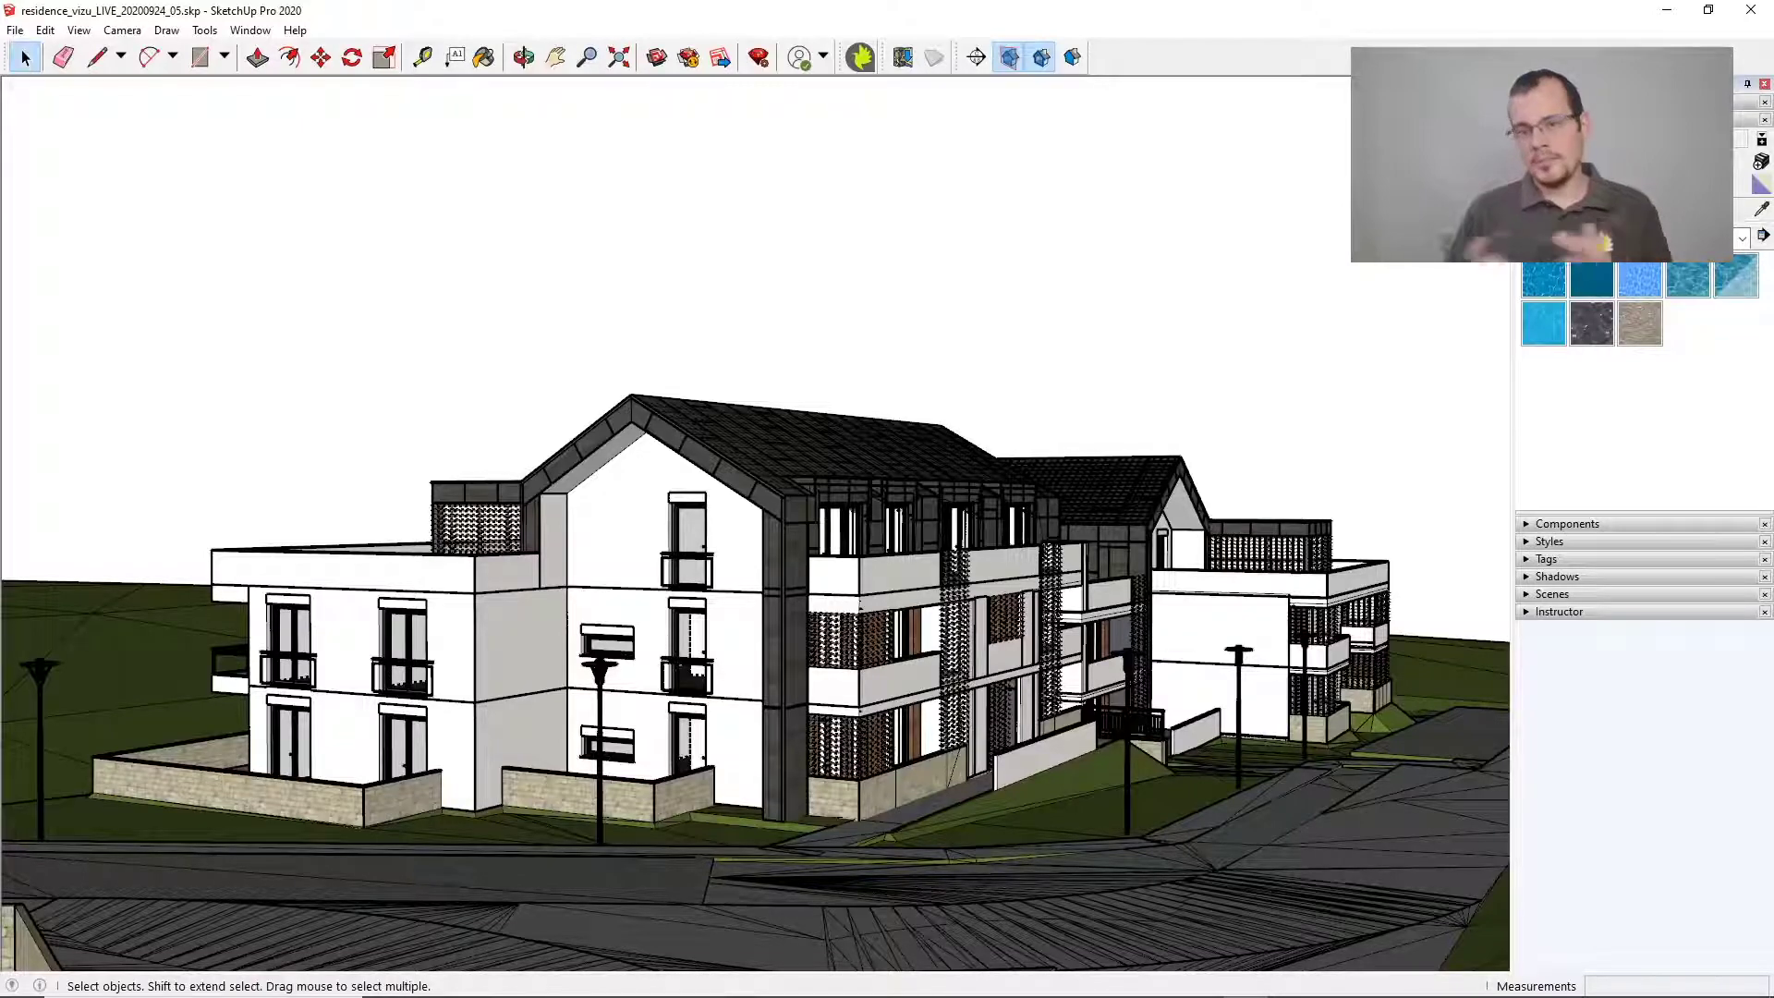
# Switch to the browser, highlight the products/archline-xp-live part of the product page's address, and return to SketchUp
pyautogui.hotkey('alt', 'Tab')
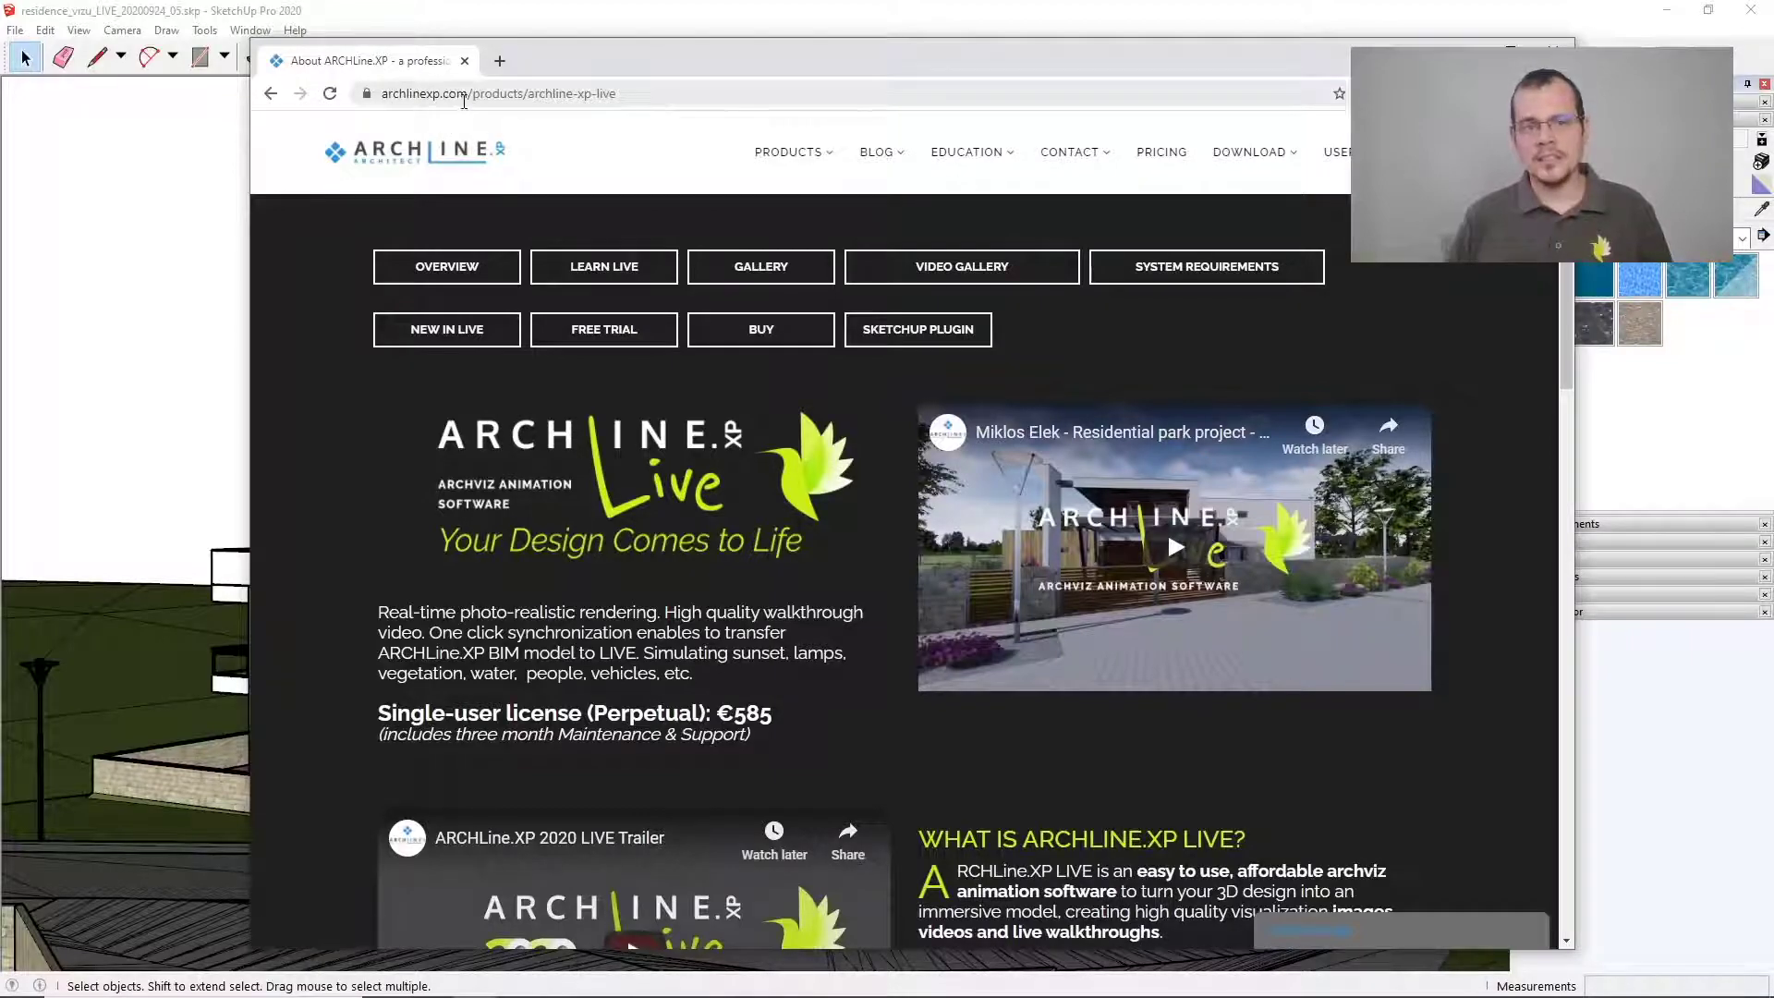
pyautogui.moveTo(465, 102); pyautogui.dragTo(673, 108)
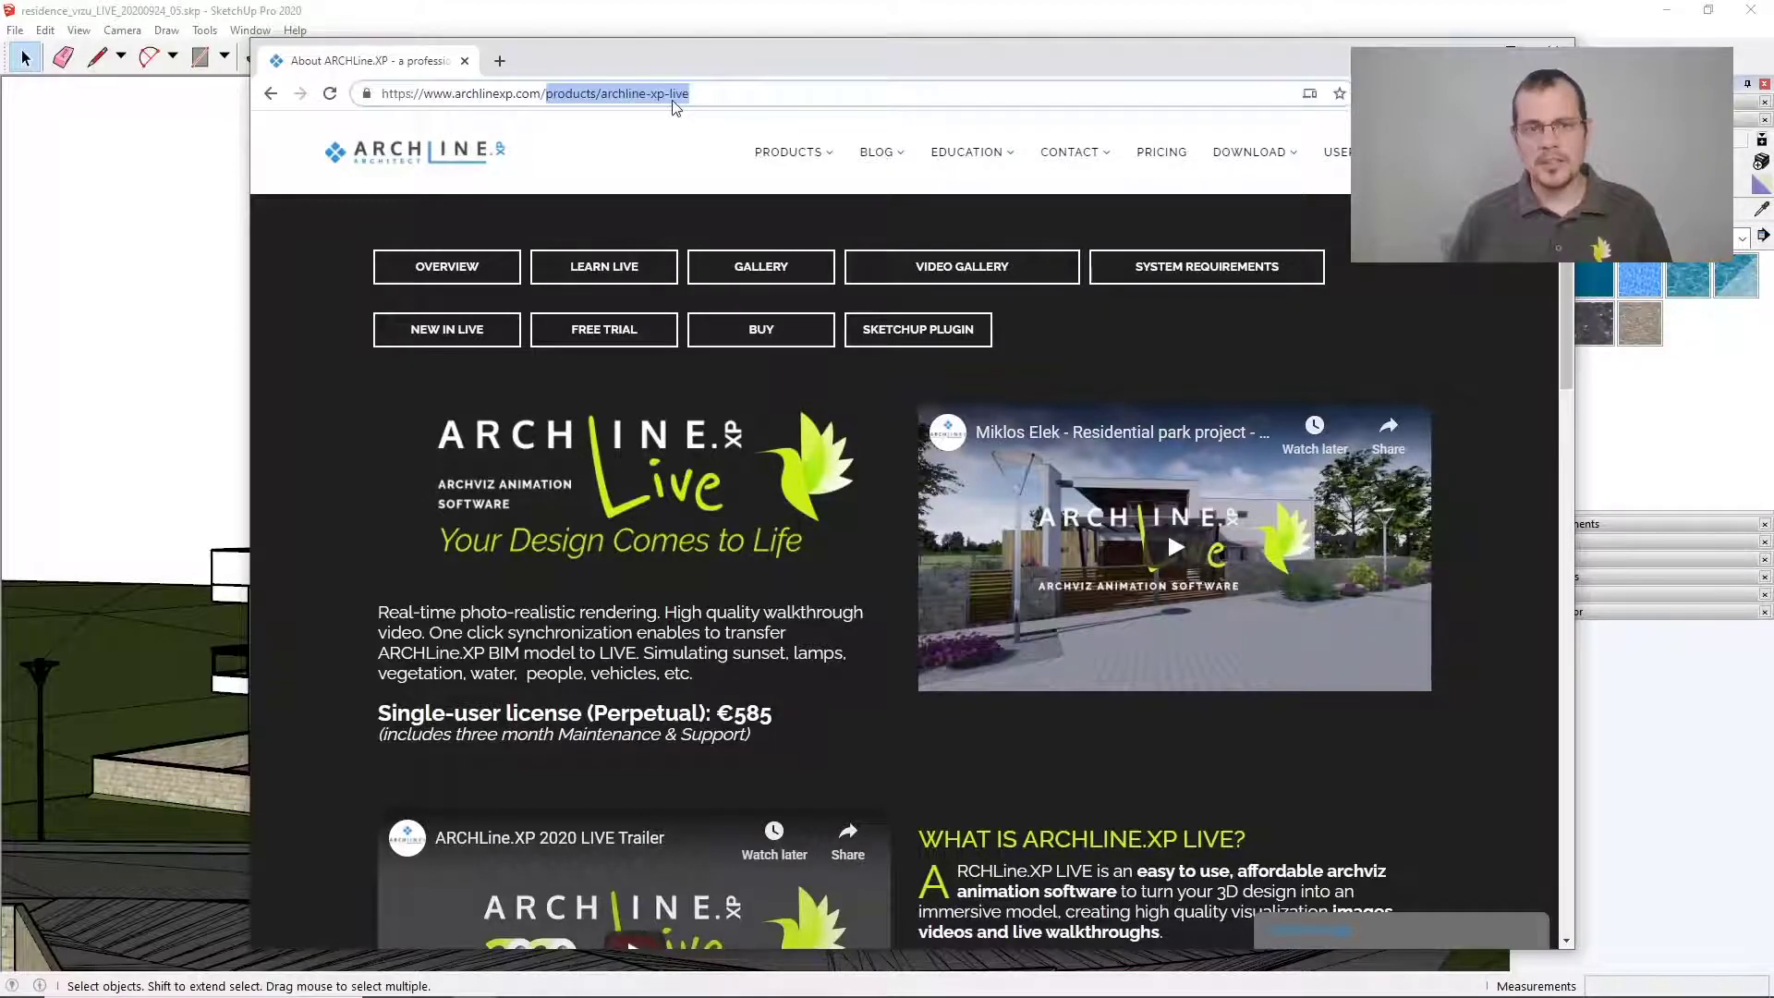
pyautogui.press('Return')
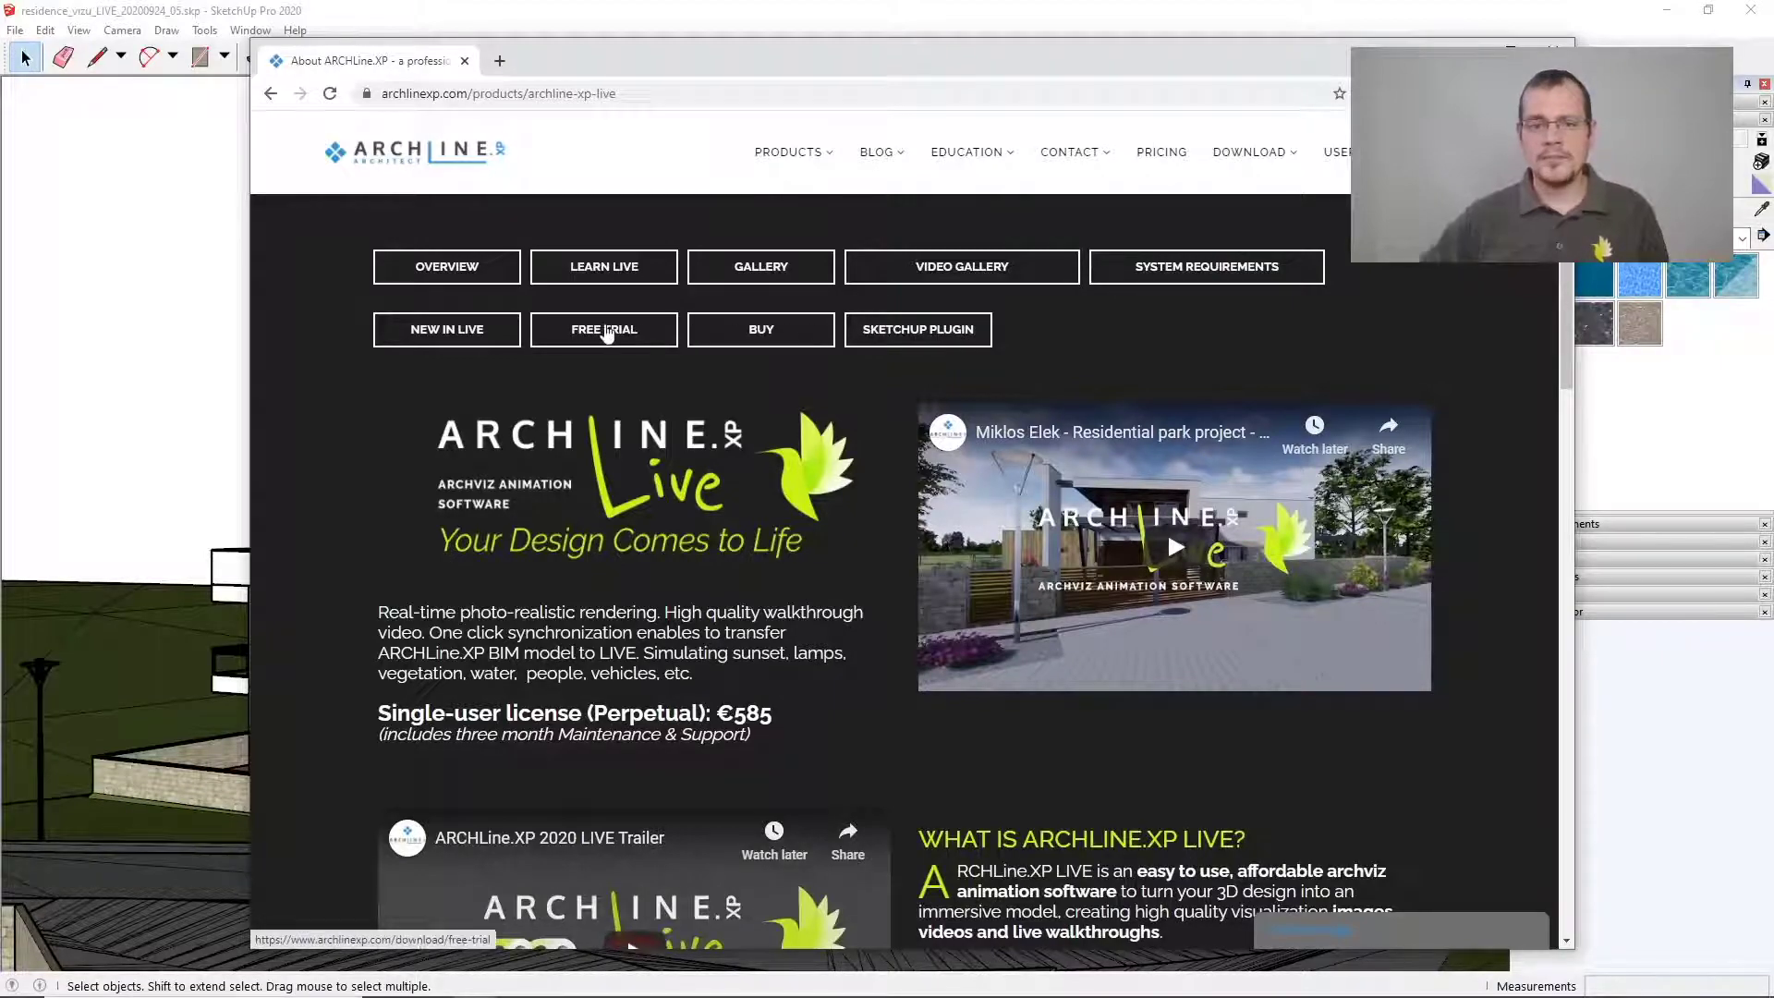
pyautogui.click(638, 26)
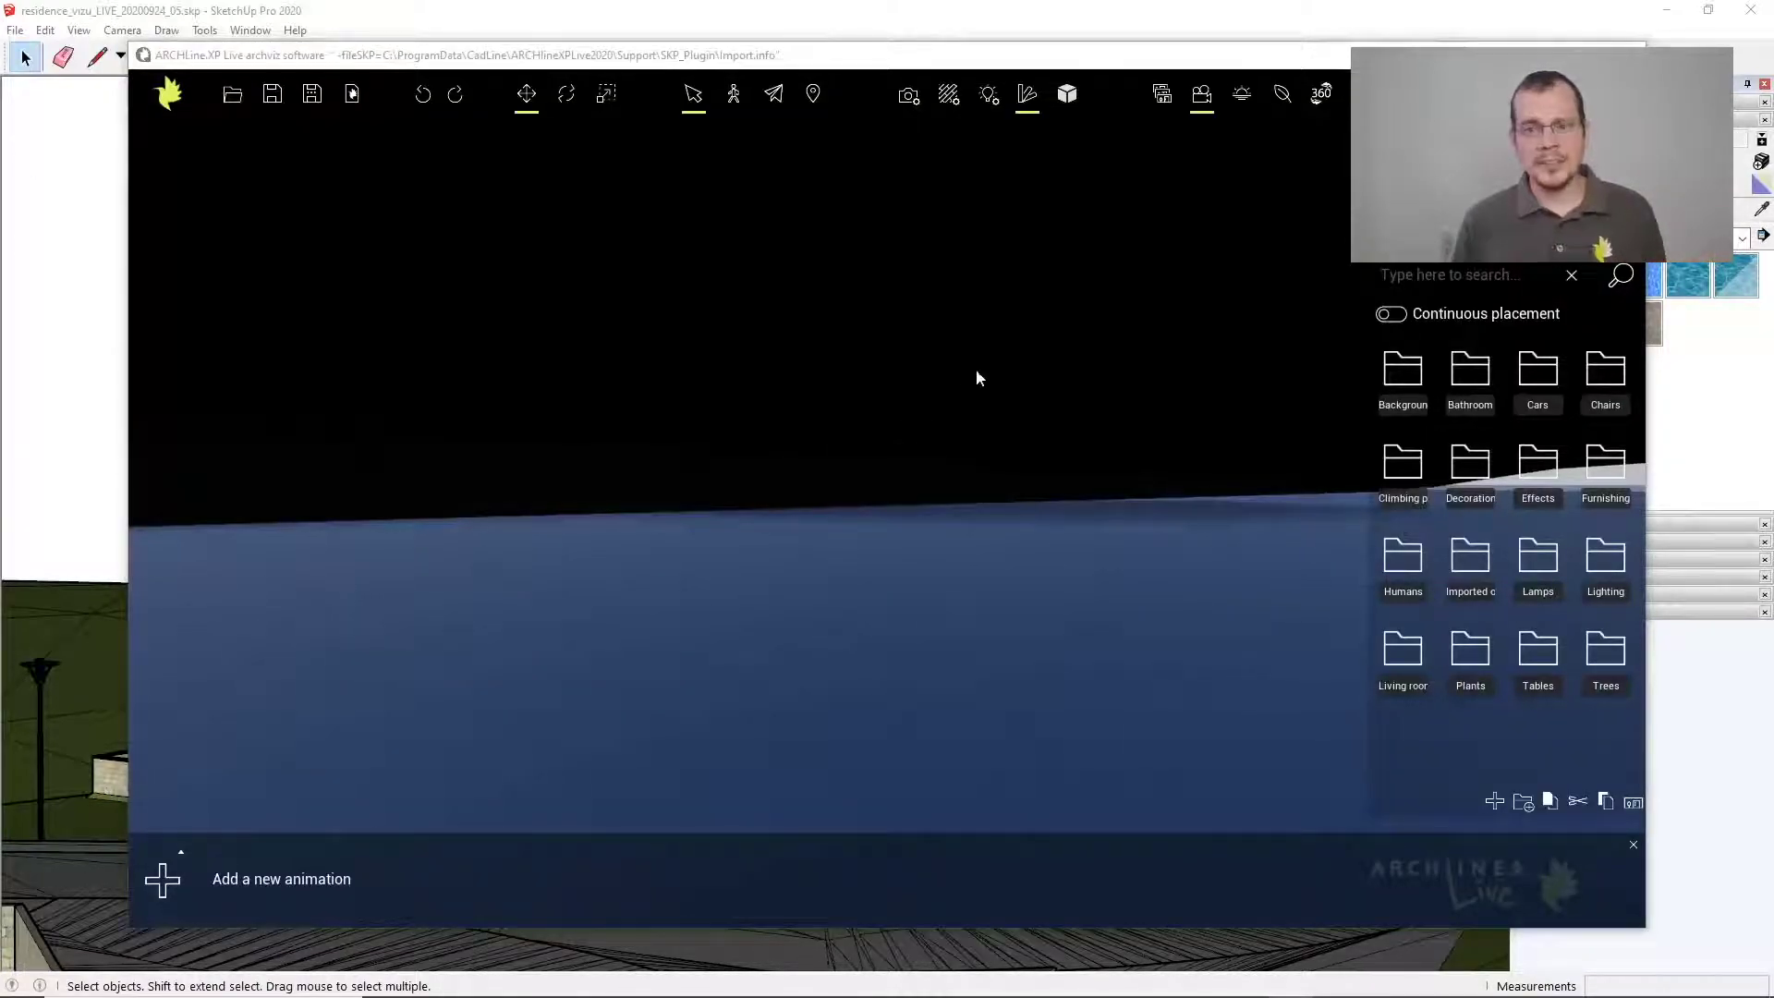
# In ARCHLine.XP Live, locate the imported residential building and frame its gabled street side, with the road in the foreground
pyautogui.moveTo(996, 427); pyautogui.dragTo(956, 507, button='middle')
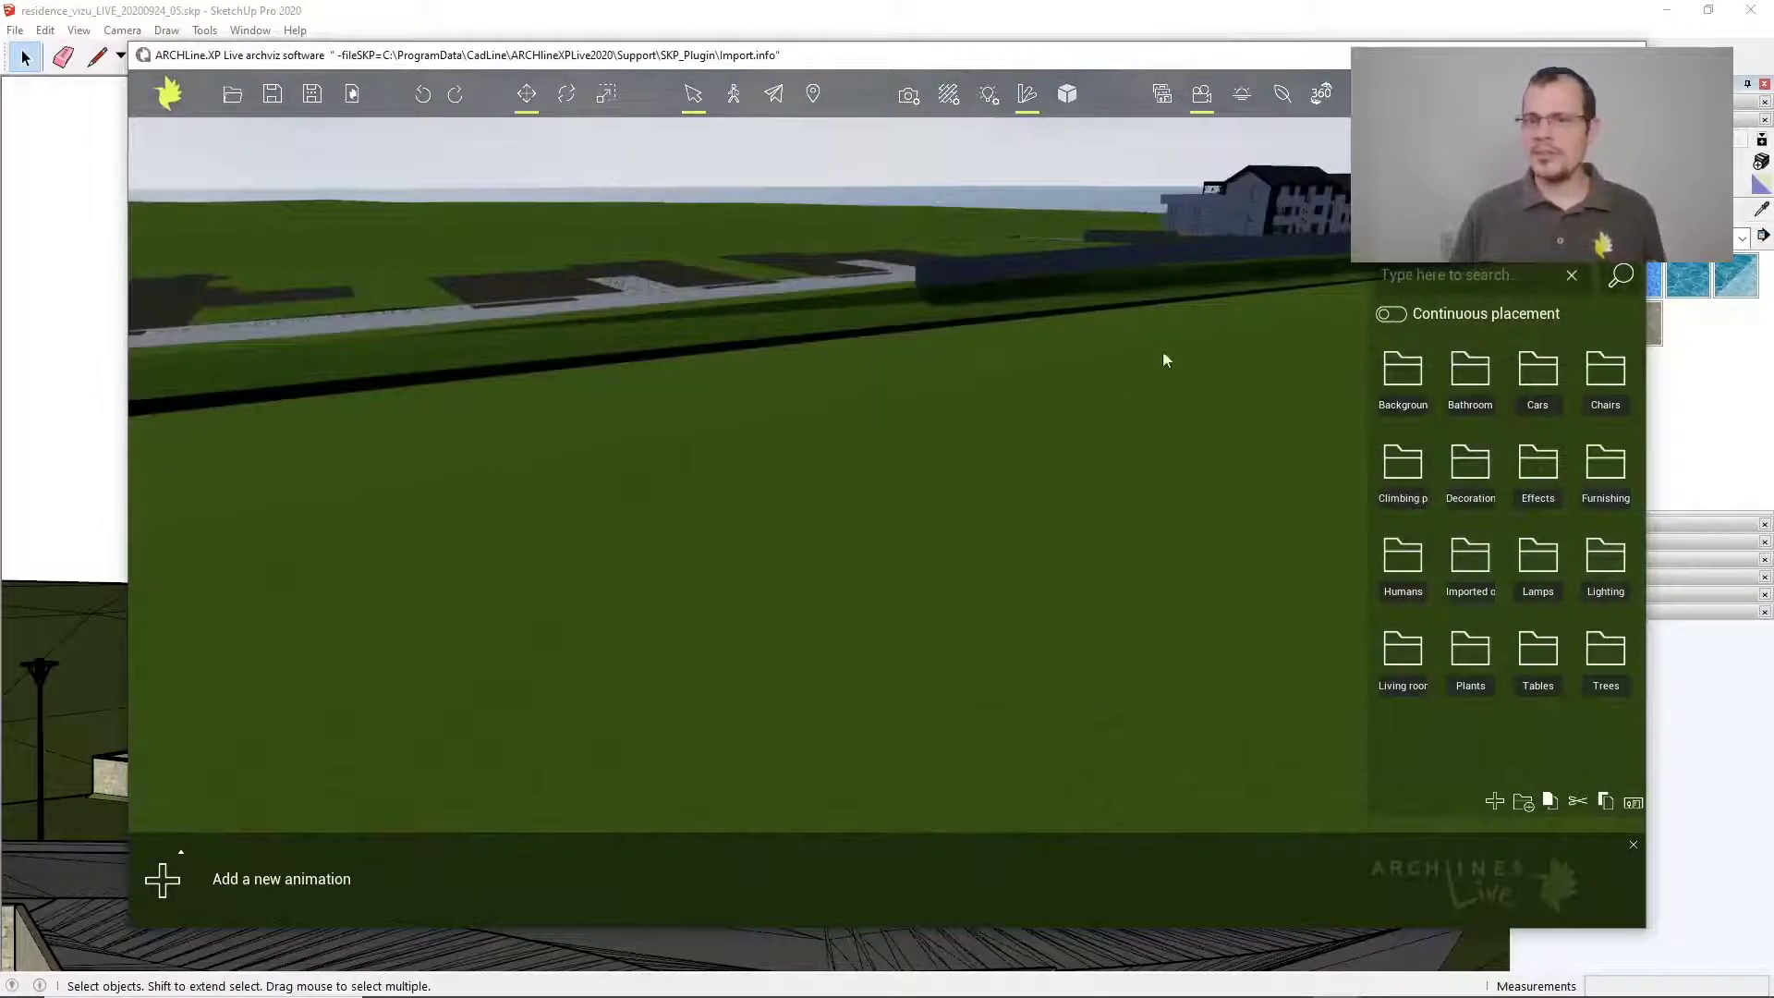
pyautogui.click(1226, 210)
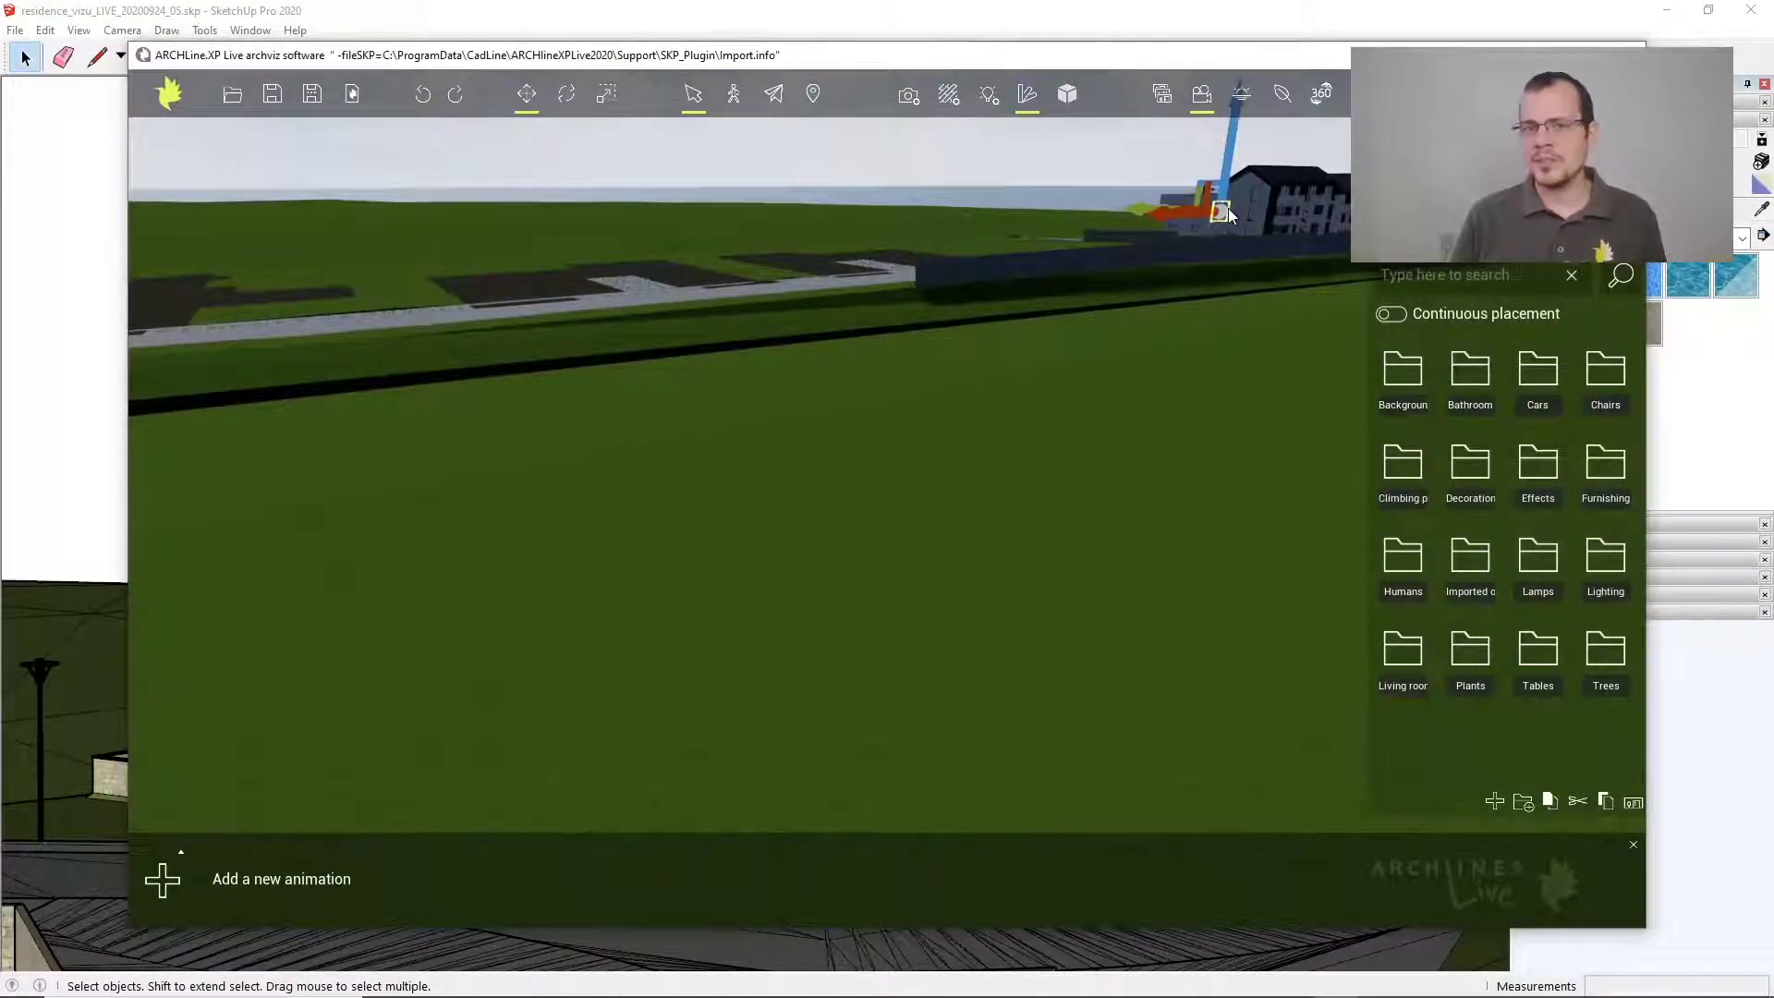
pyautogui.press('f')
pyautogui.press('Escape')
pyautogui.scroll(-6, 1145, 383)
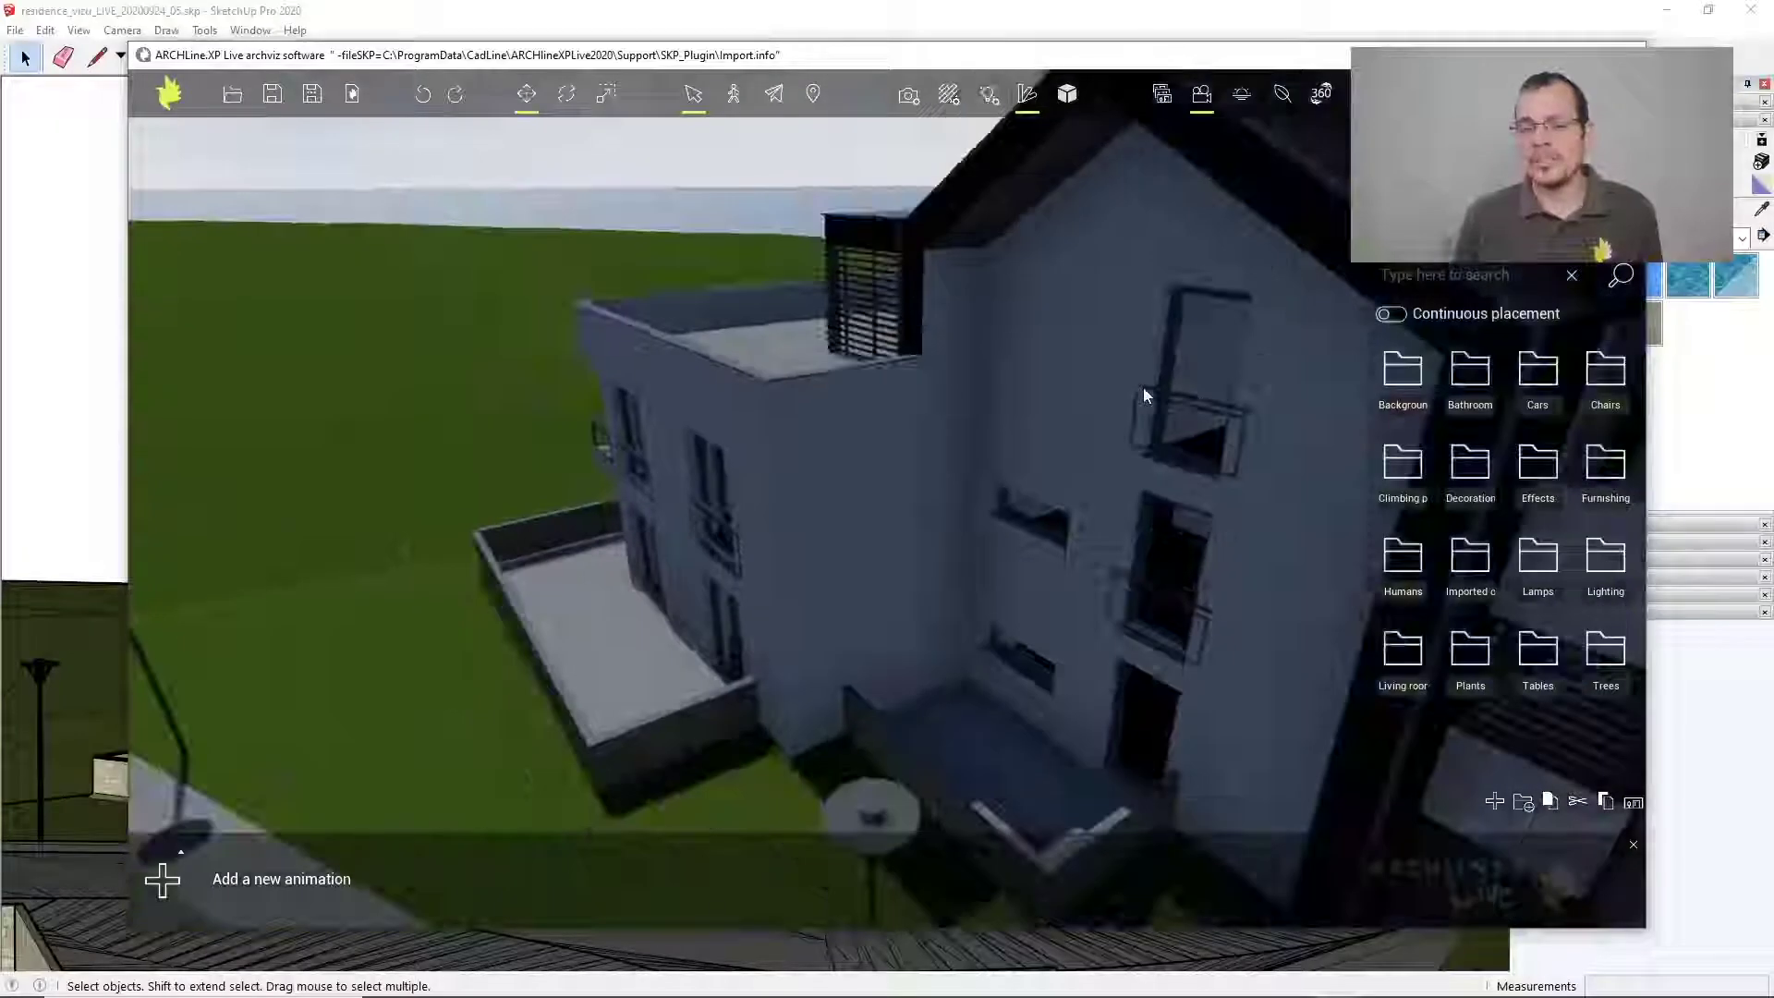
pyautogui.moveTo(1133, 501); pyautogui.dragTo(1077, 505, button='middle')
pyautogui.scroll(-3, 1137, 511)
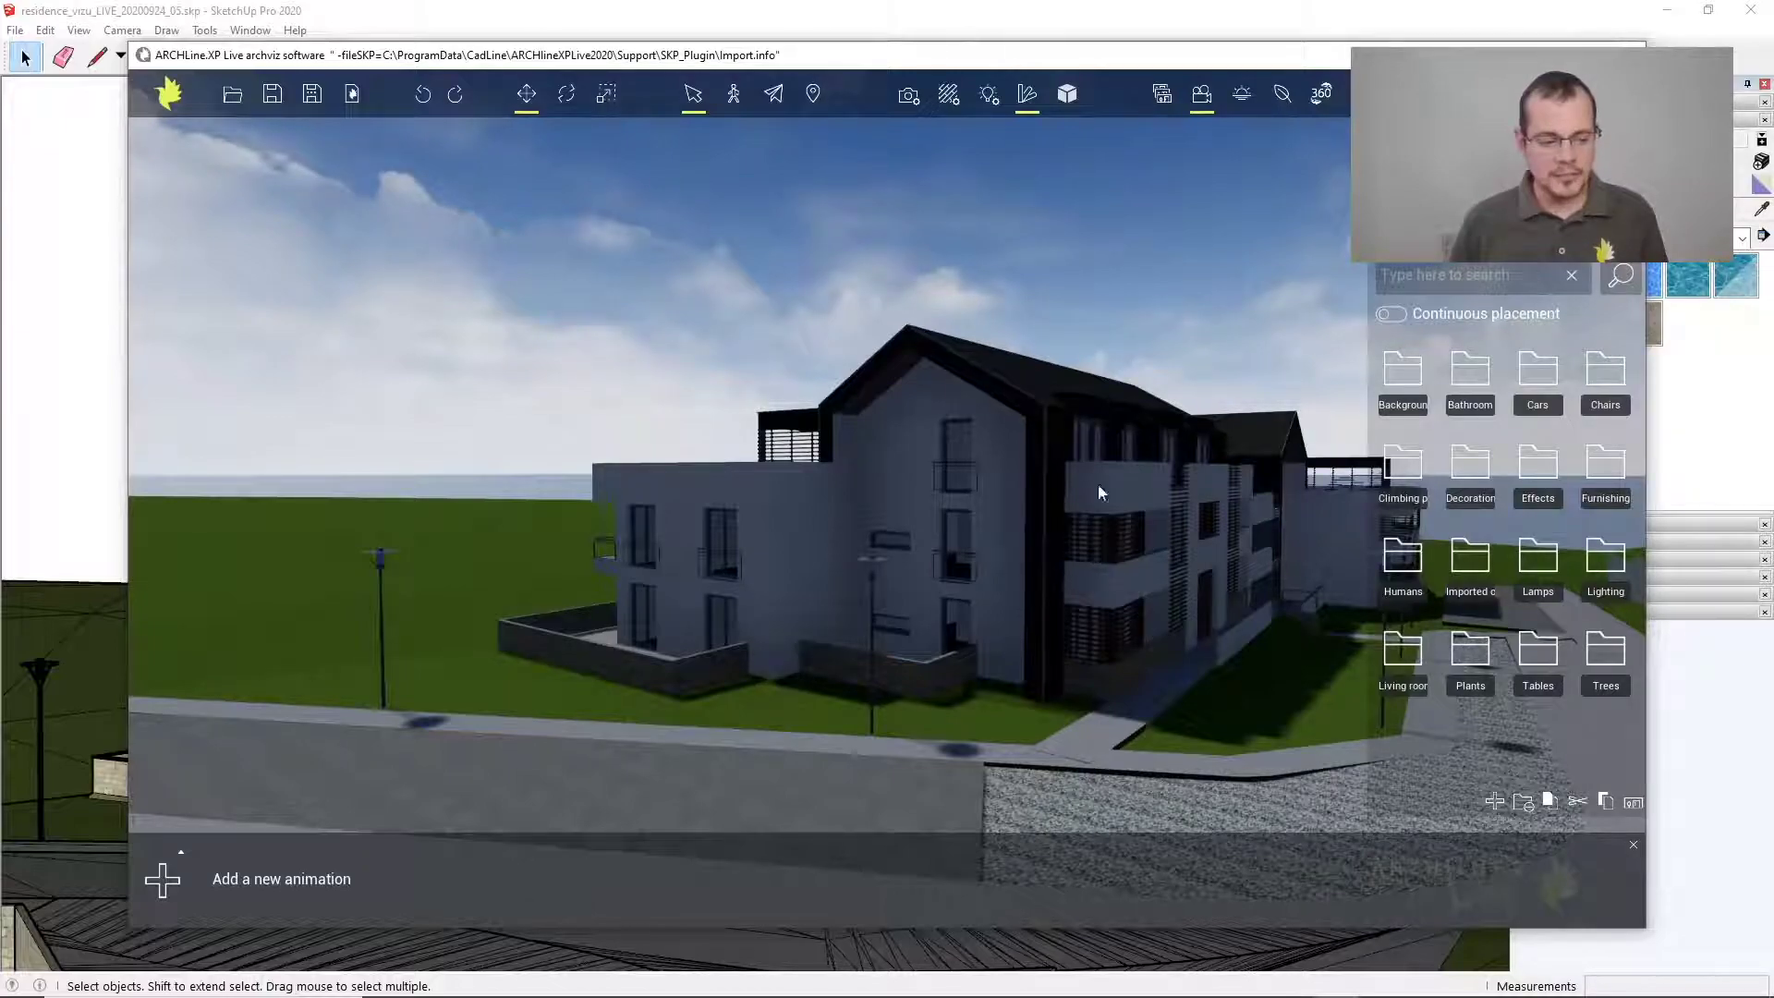
# Set the sun position to June 14 at about 9:21
pyautogui.click(1245, 100)
pyautogui.moveTo(865, 856); pyautogui.dragTo(778, 857)
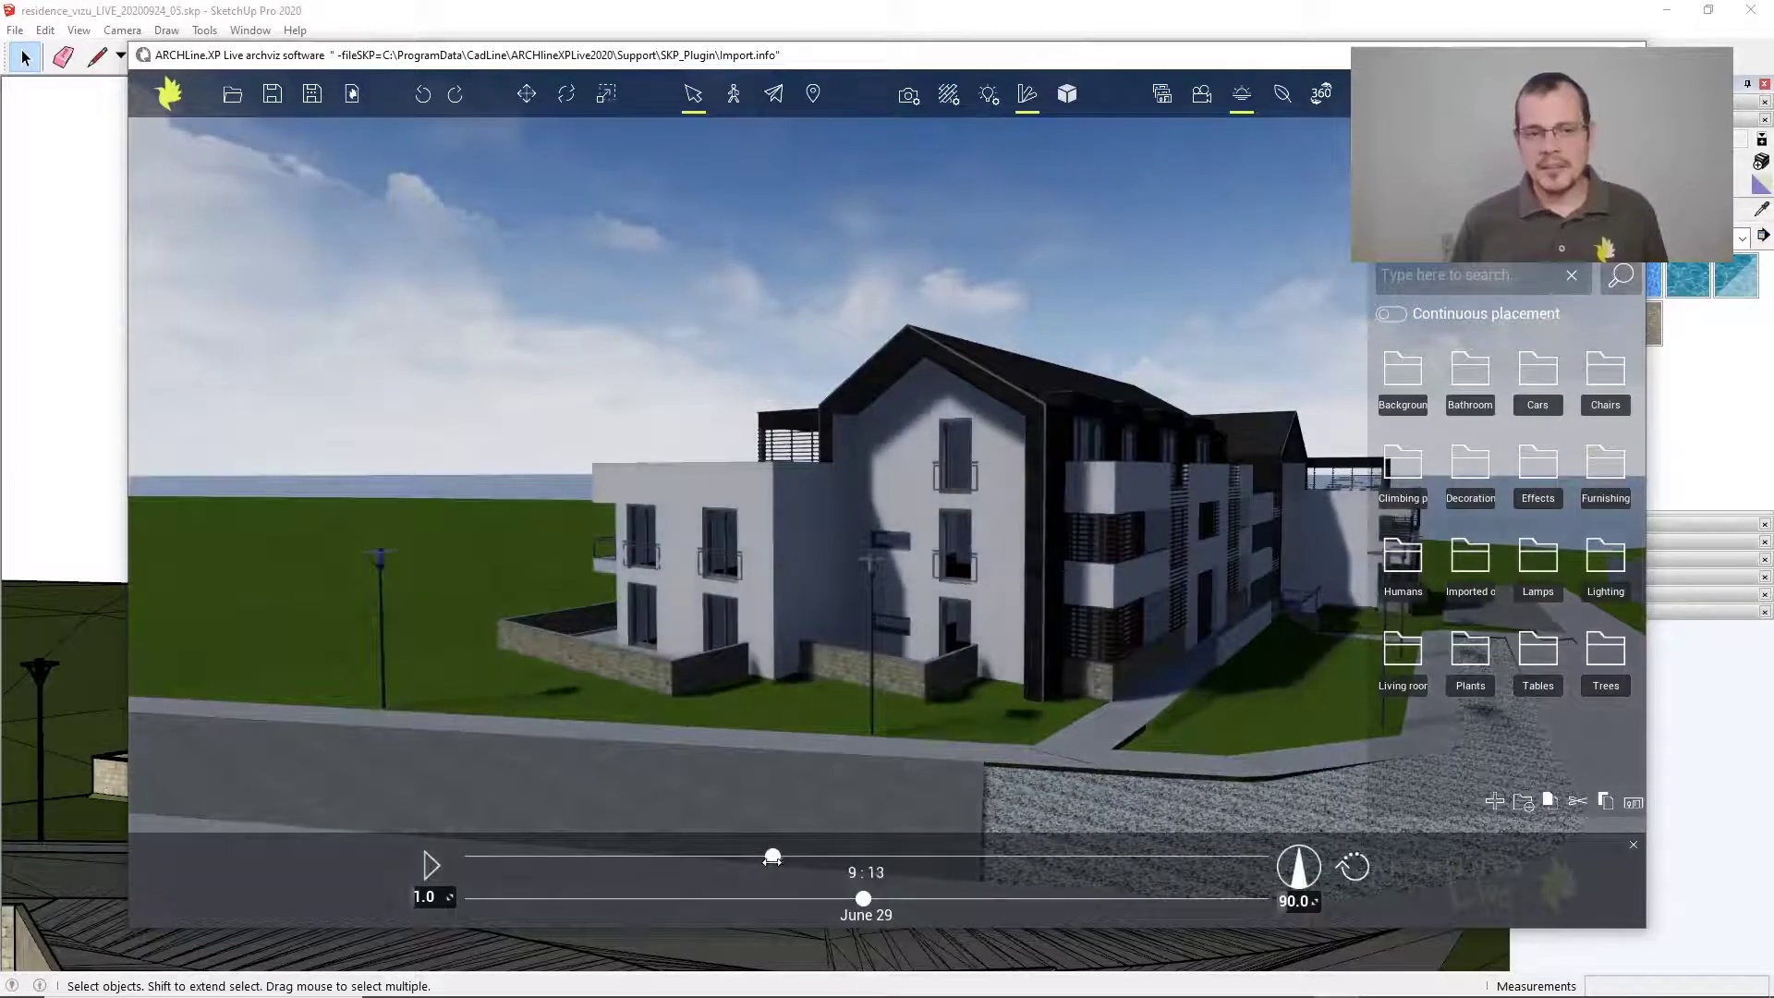
pyautogui.moveTo(863, 898)
pyautogui.mouseDown()
pyautogui.moveTo(790, 898)
pyautogui.moveTo(831, 901)
pyautogui.mouseUp()
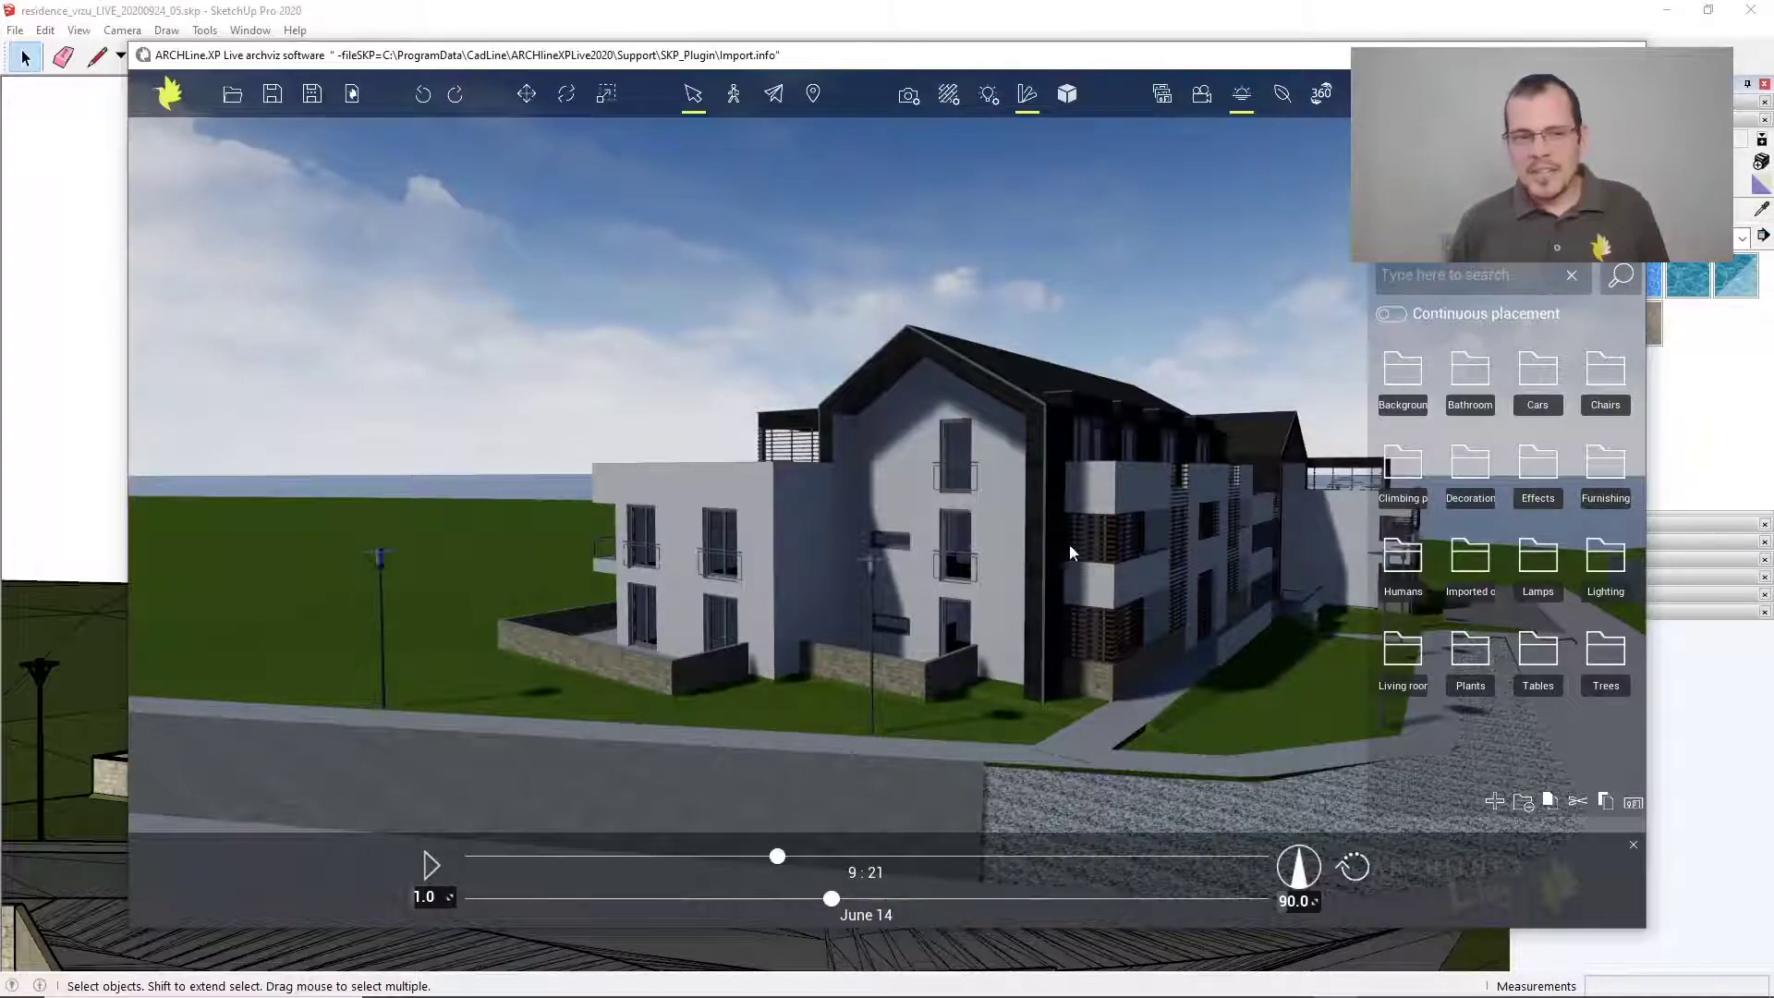
# Update the saved View 0 with the current camera view of the building
pyautogui.click(1162, 95)
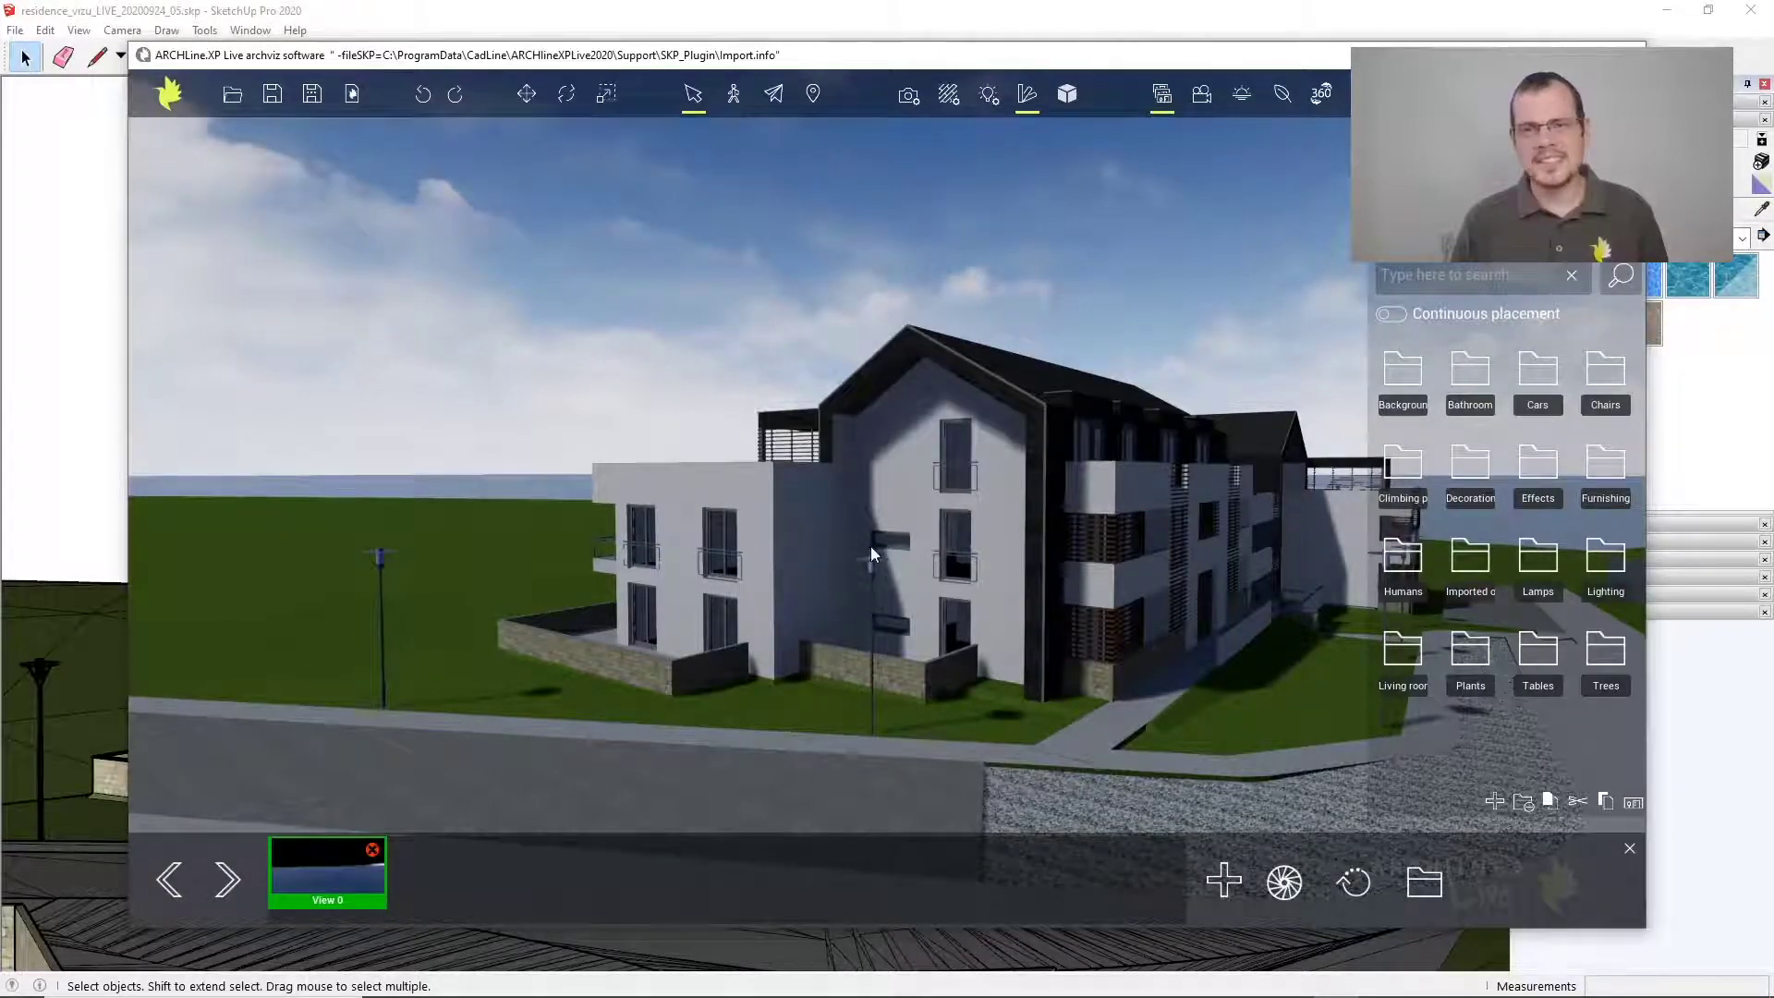
pyautogui.click(1287, 889)
pyautogui.click(924, 549)
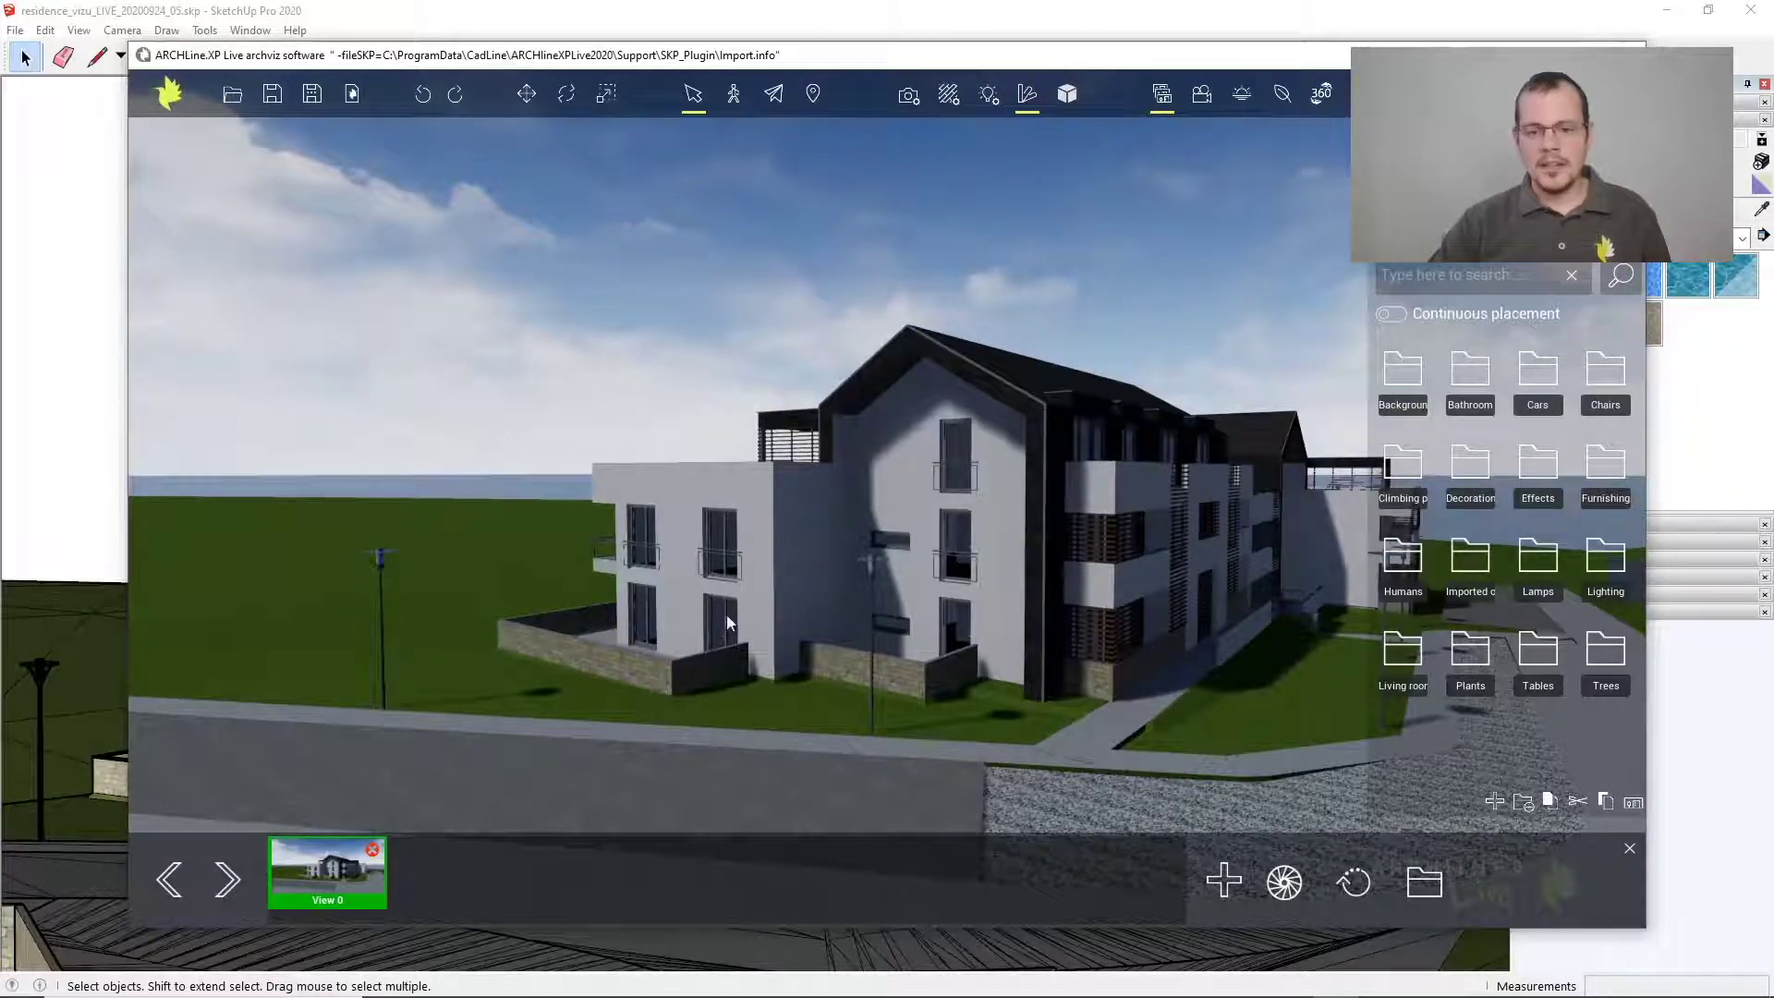
# Change the material type of the white facade material LIFE 0019 to Wall, picking it at the building's rear corner
pyautogui.scroll(3, 679, 678)
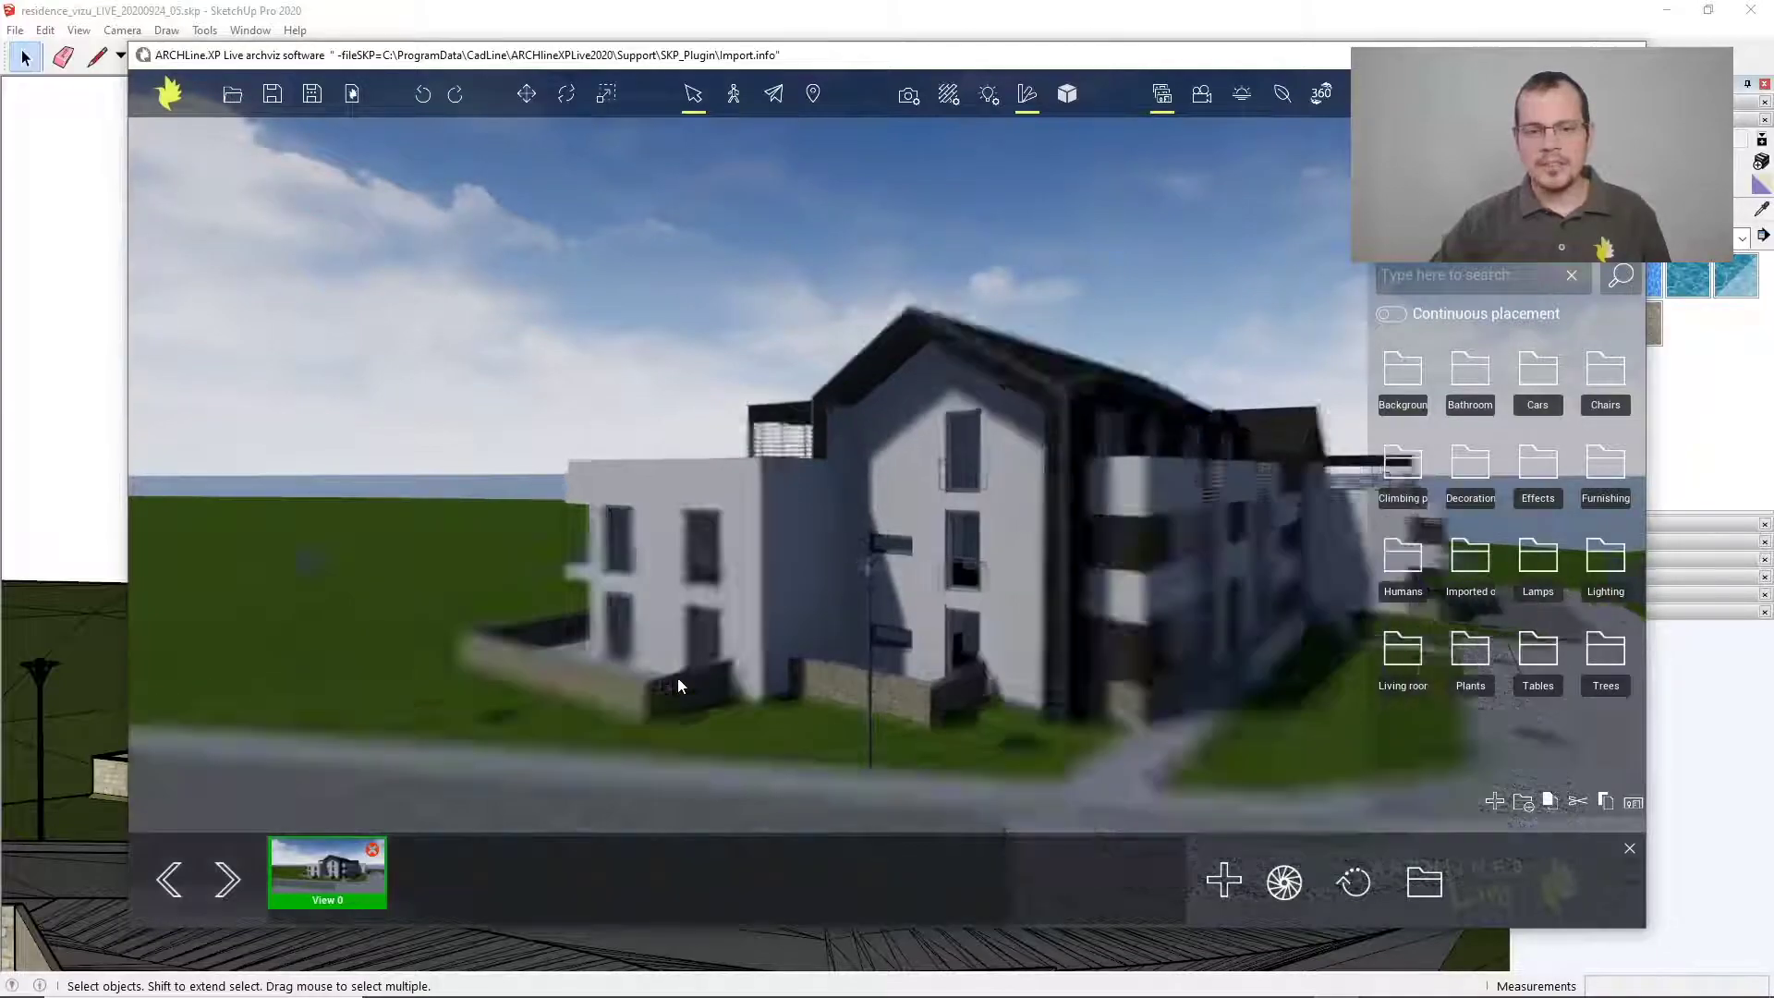
pyautogui.moveTo(712, 654); pyautogui.dragTo(1166, 627)
pyautogui.moveTo(917, 630); pyautogui.dragTo(937, 629)
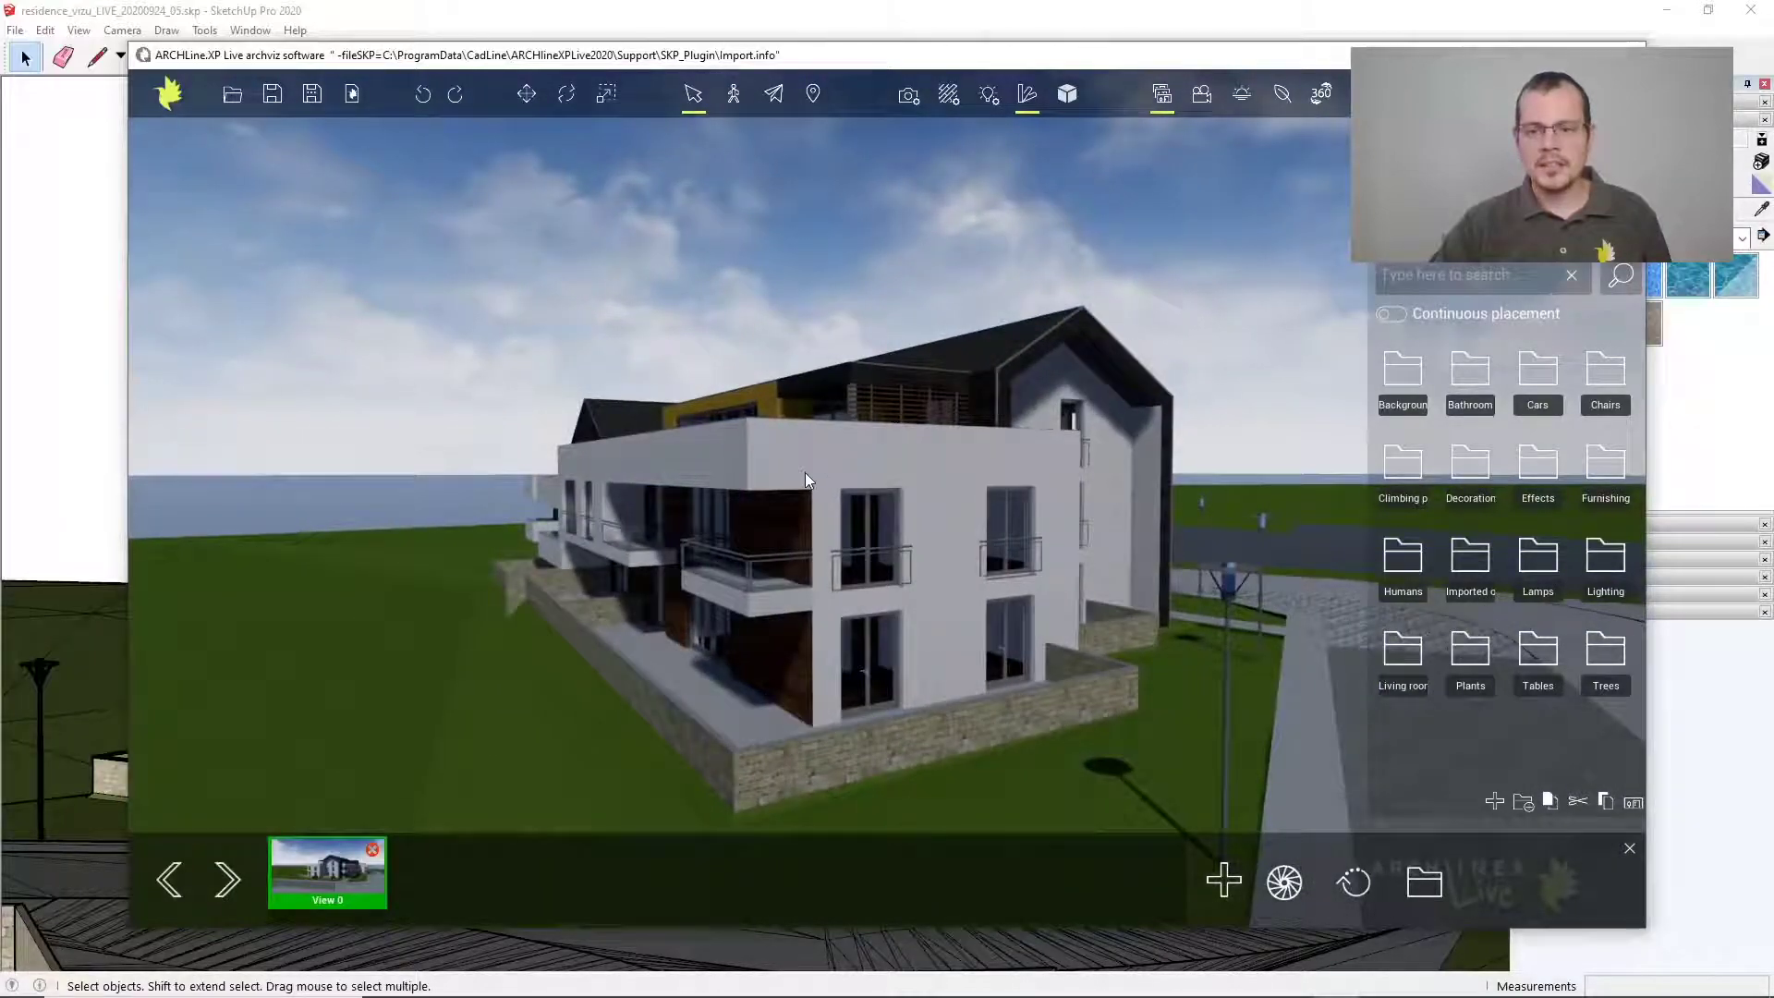
pyautogui.click(944, 95)
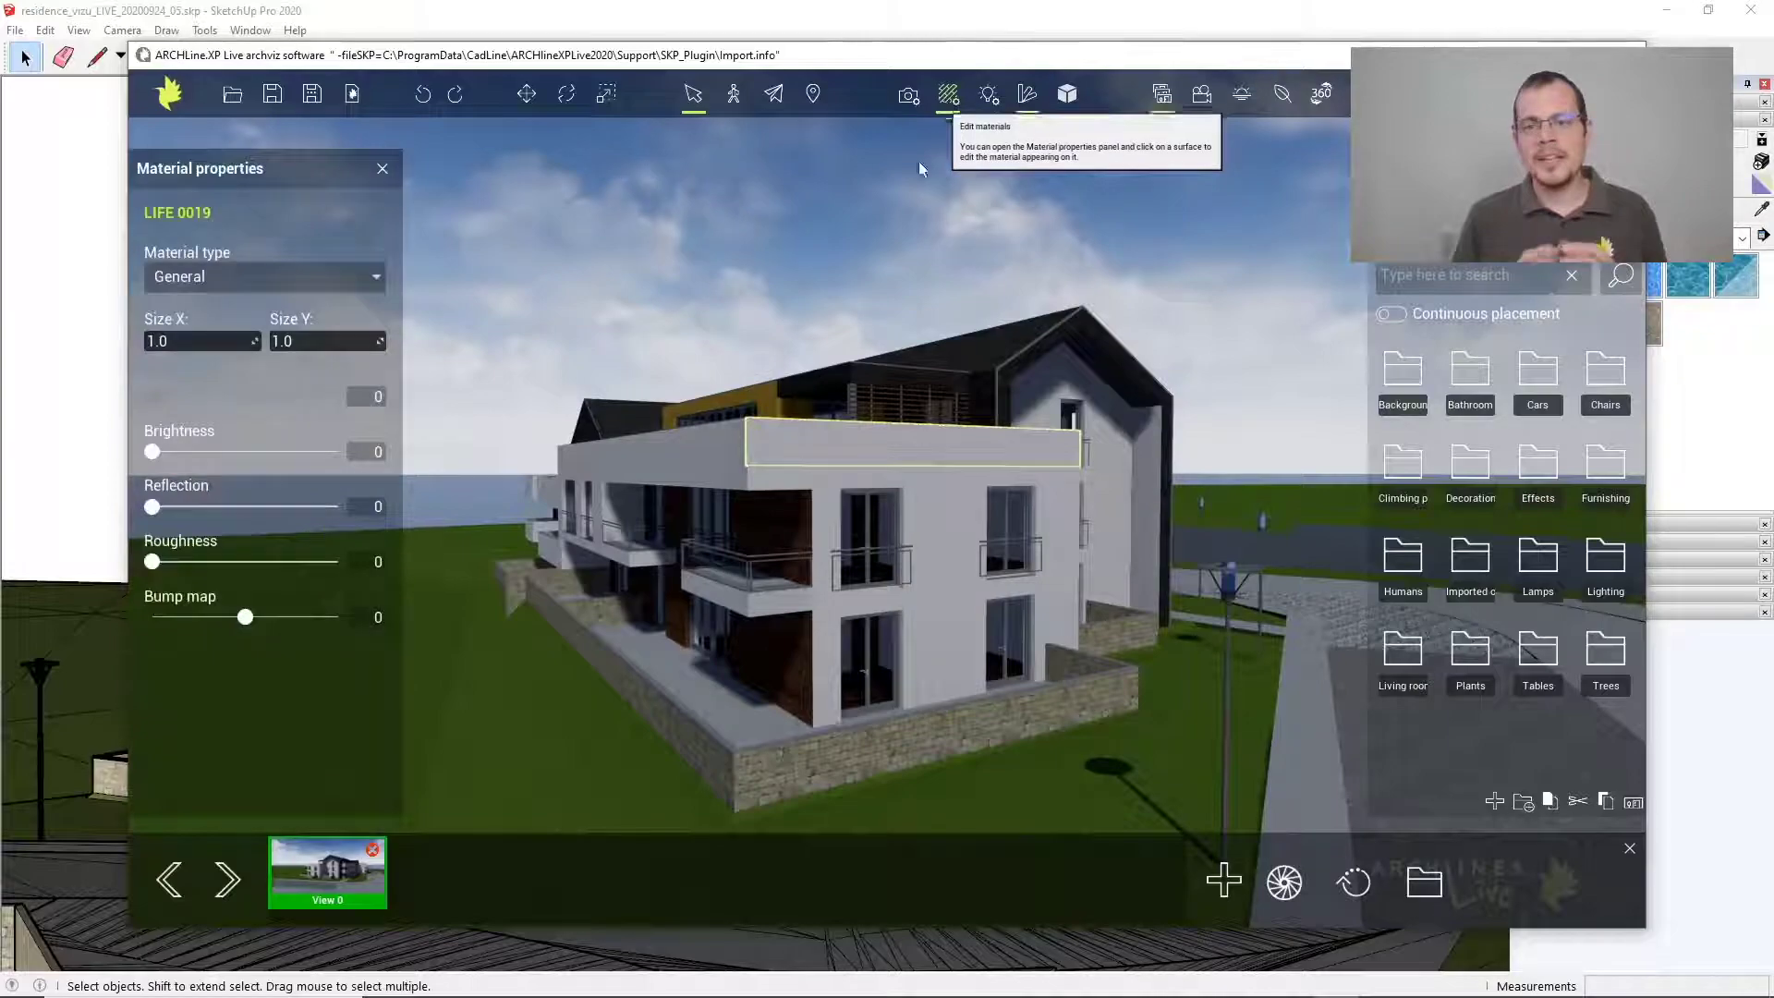
pyautogui.click(331, 284)
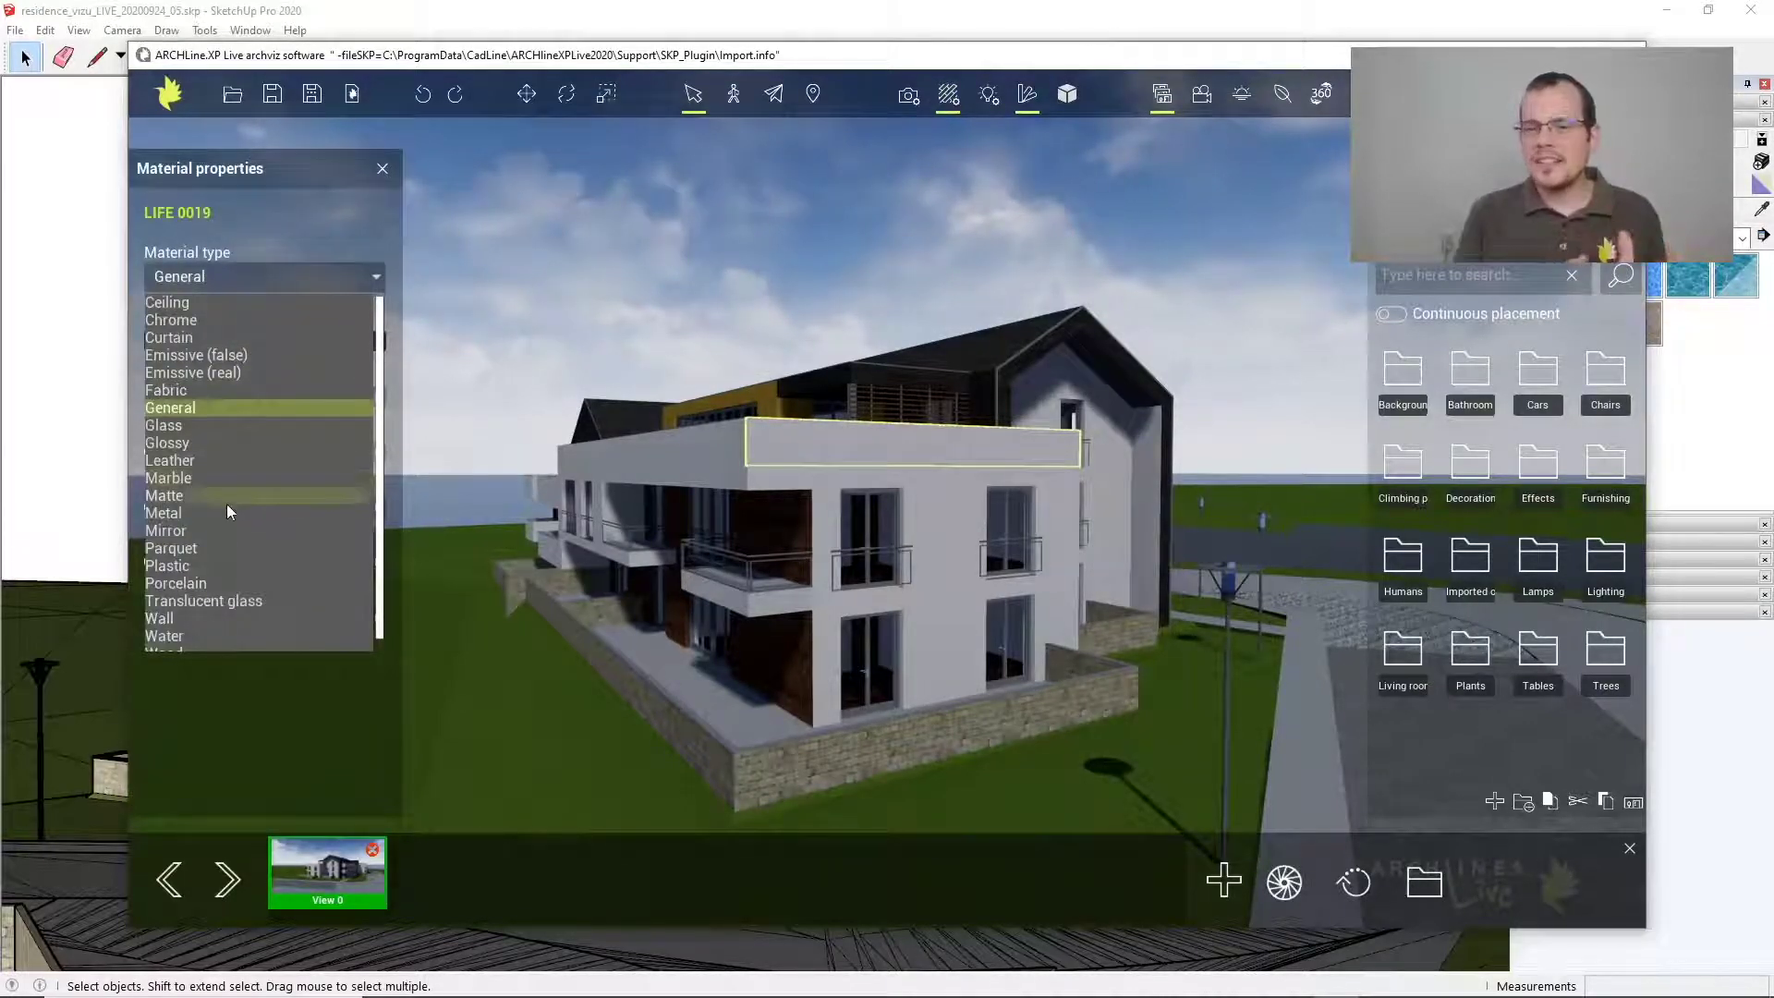
pyautogui.click(190, 620)
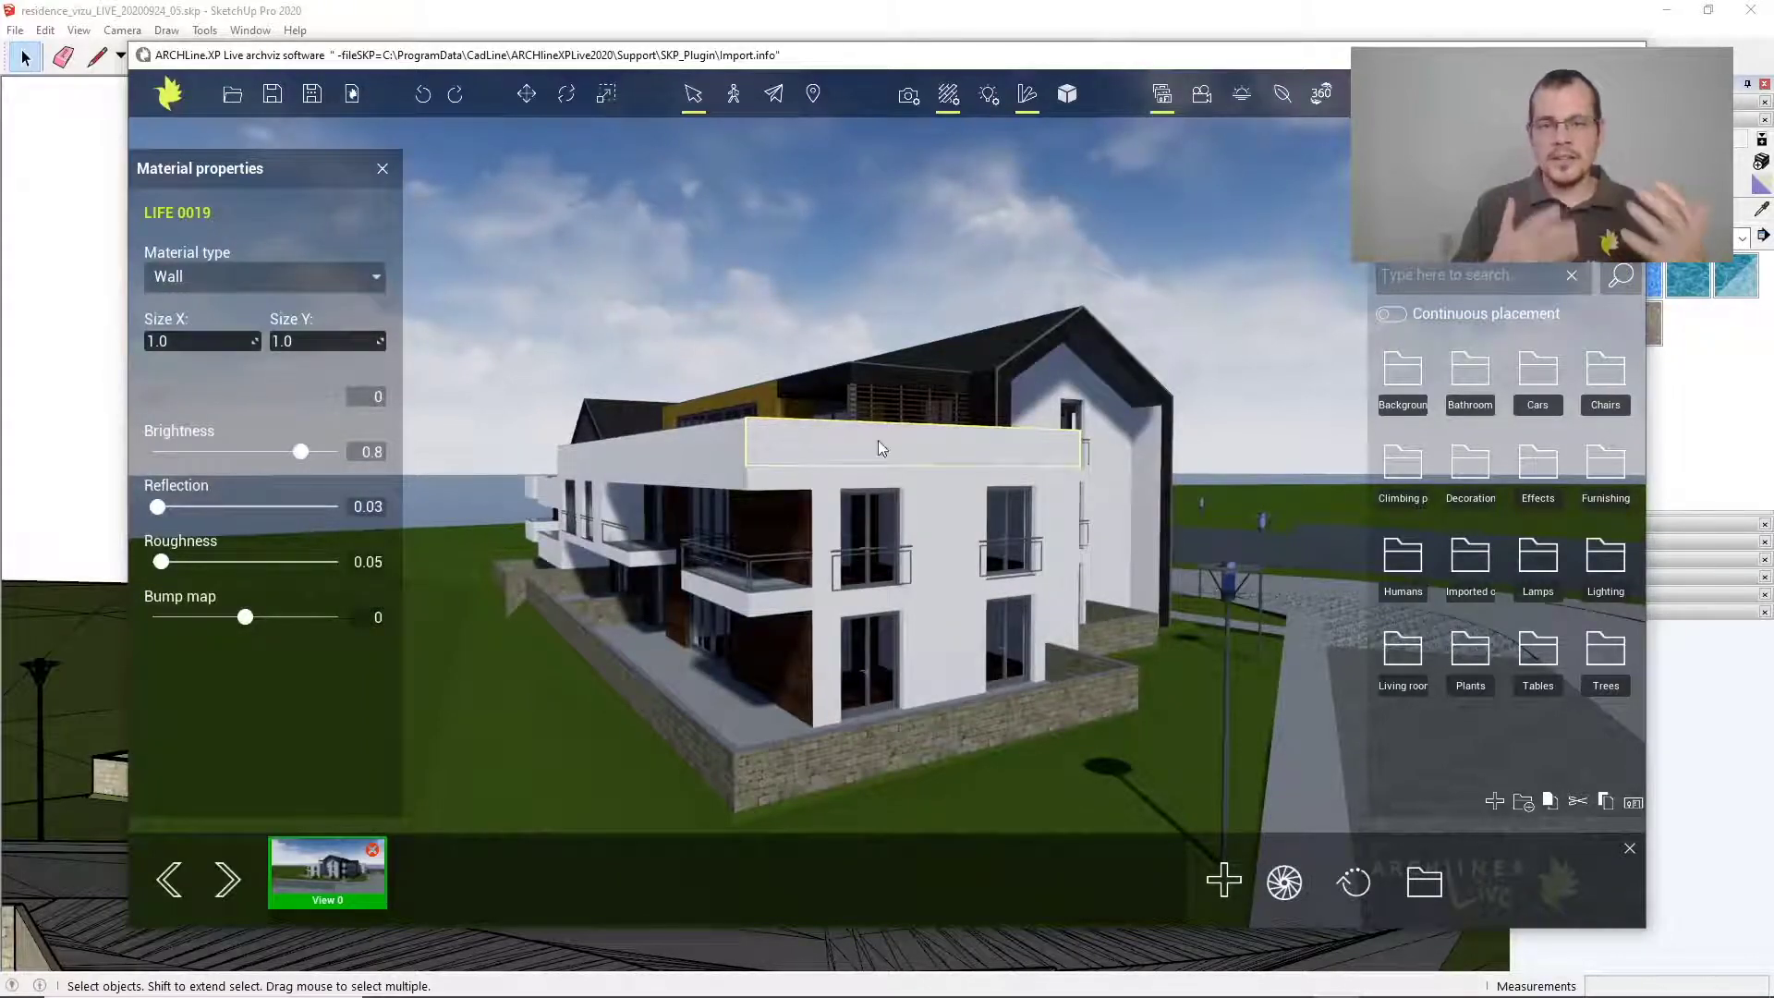
# Change the material type of the dark roof covering to Wall
pyautogui.click(1006, 370)
pyautogui.click(318, 279)
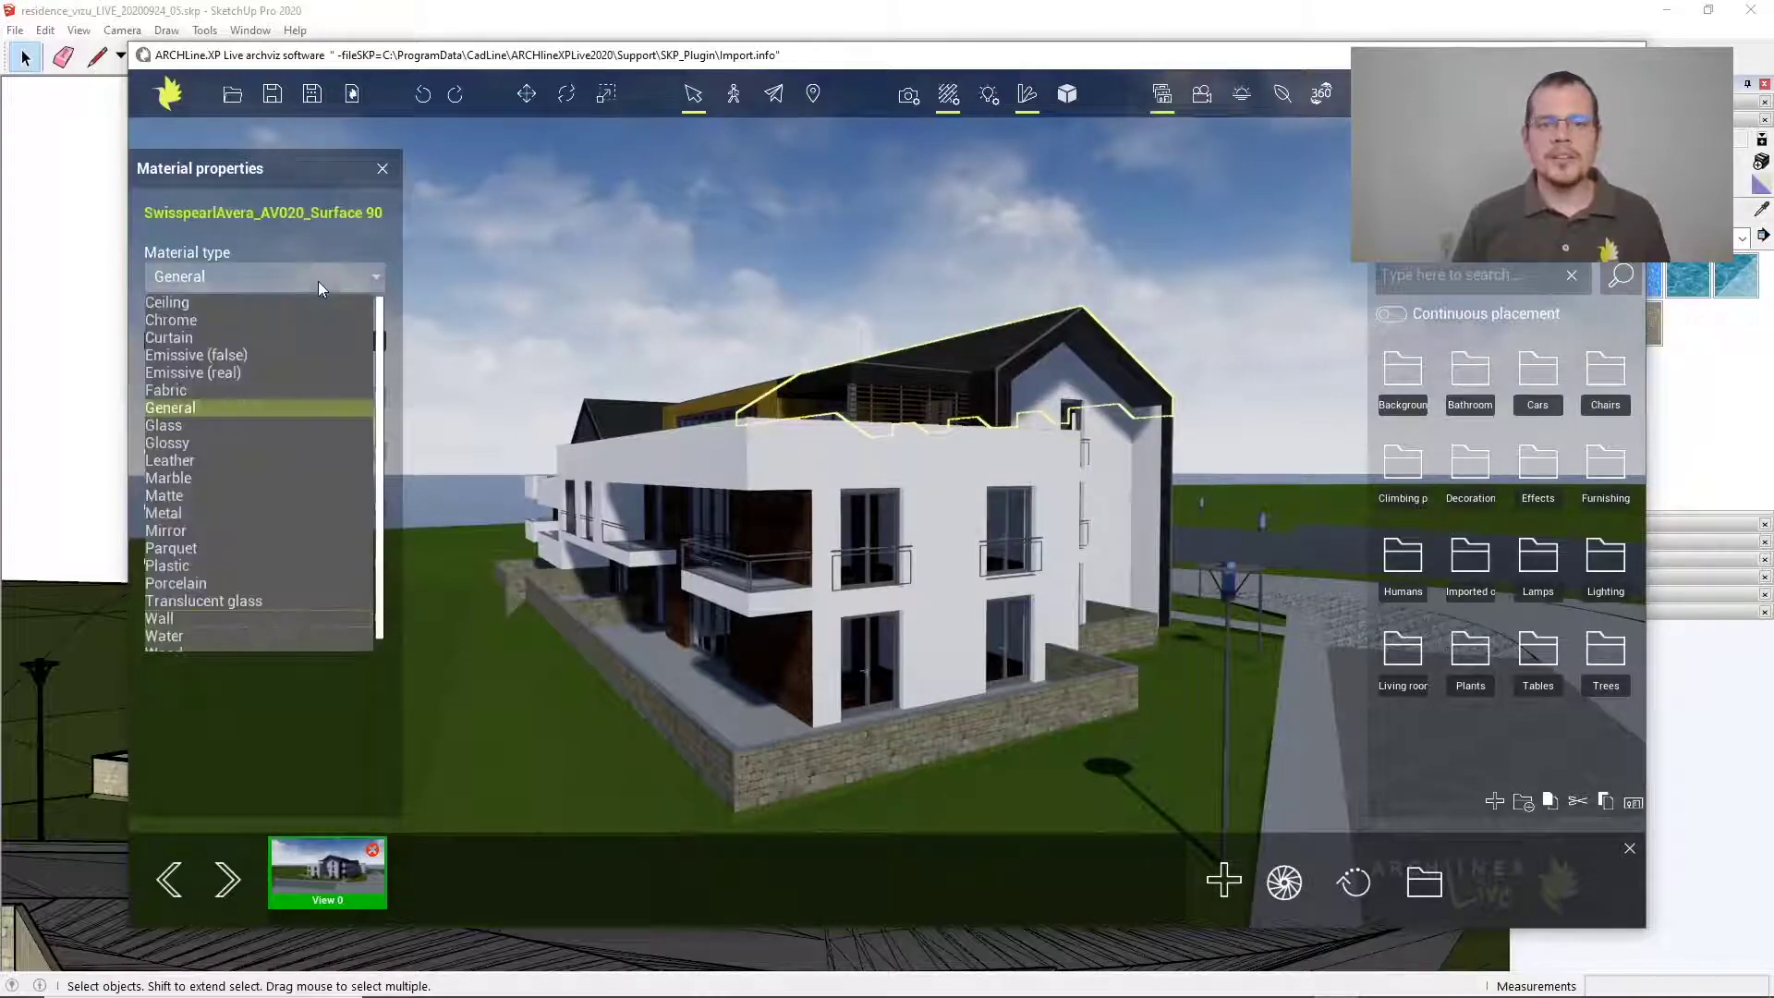
pyautogui.click(175, 617)
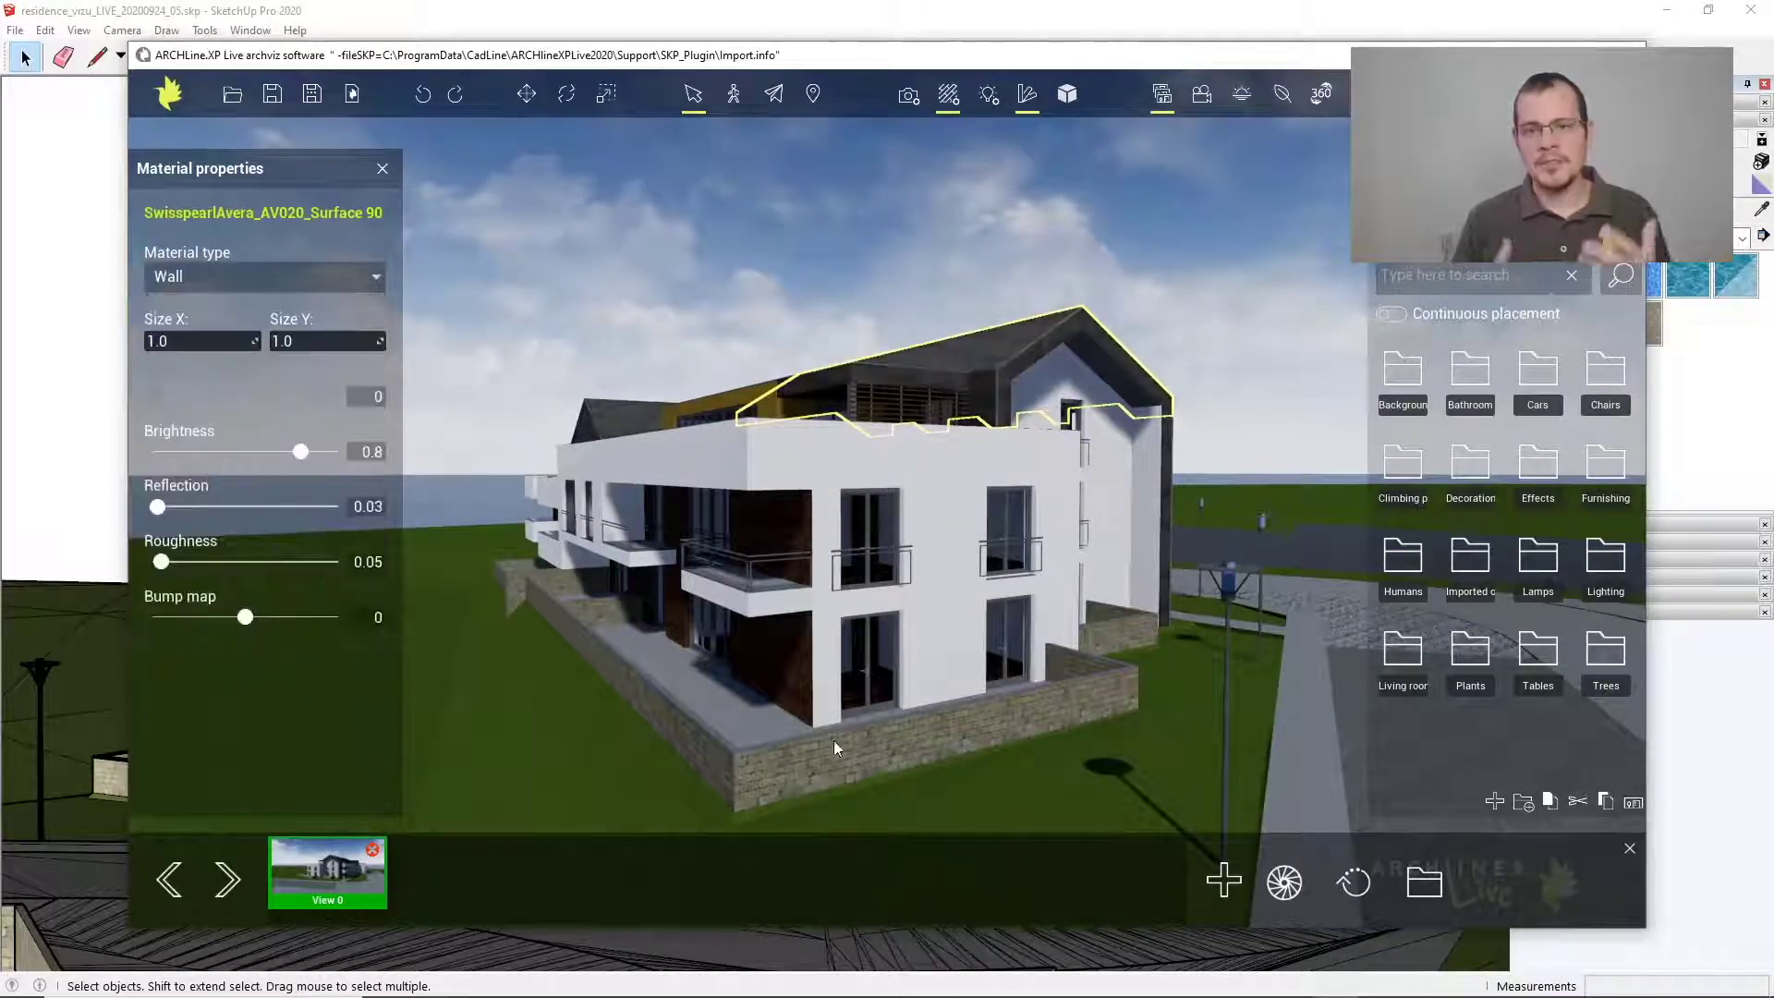
# Change the material type of the balcony railing's steel to Metal
pyautogui.click(754, 566)
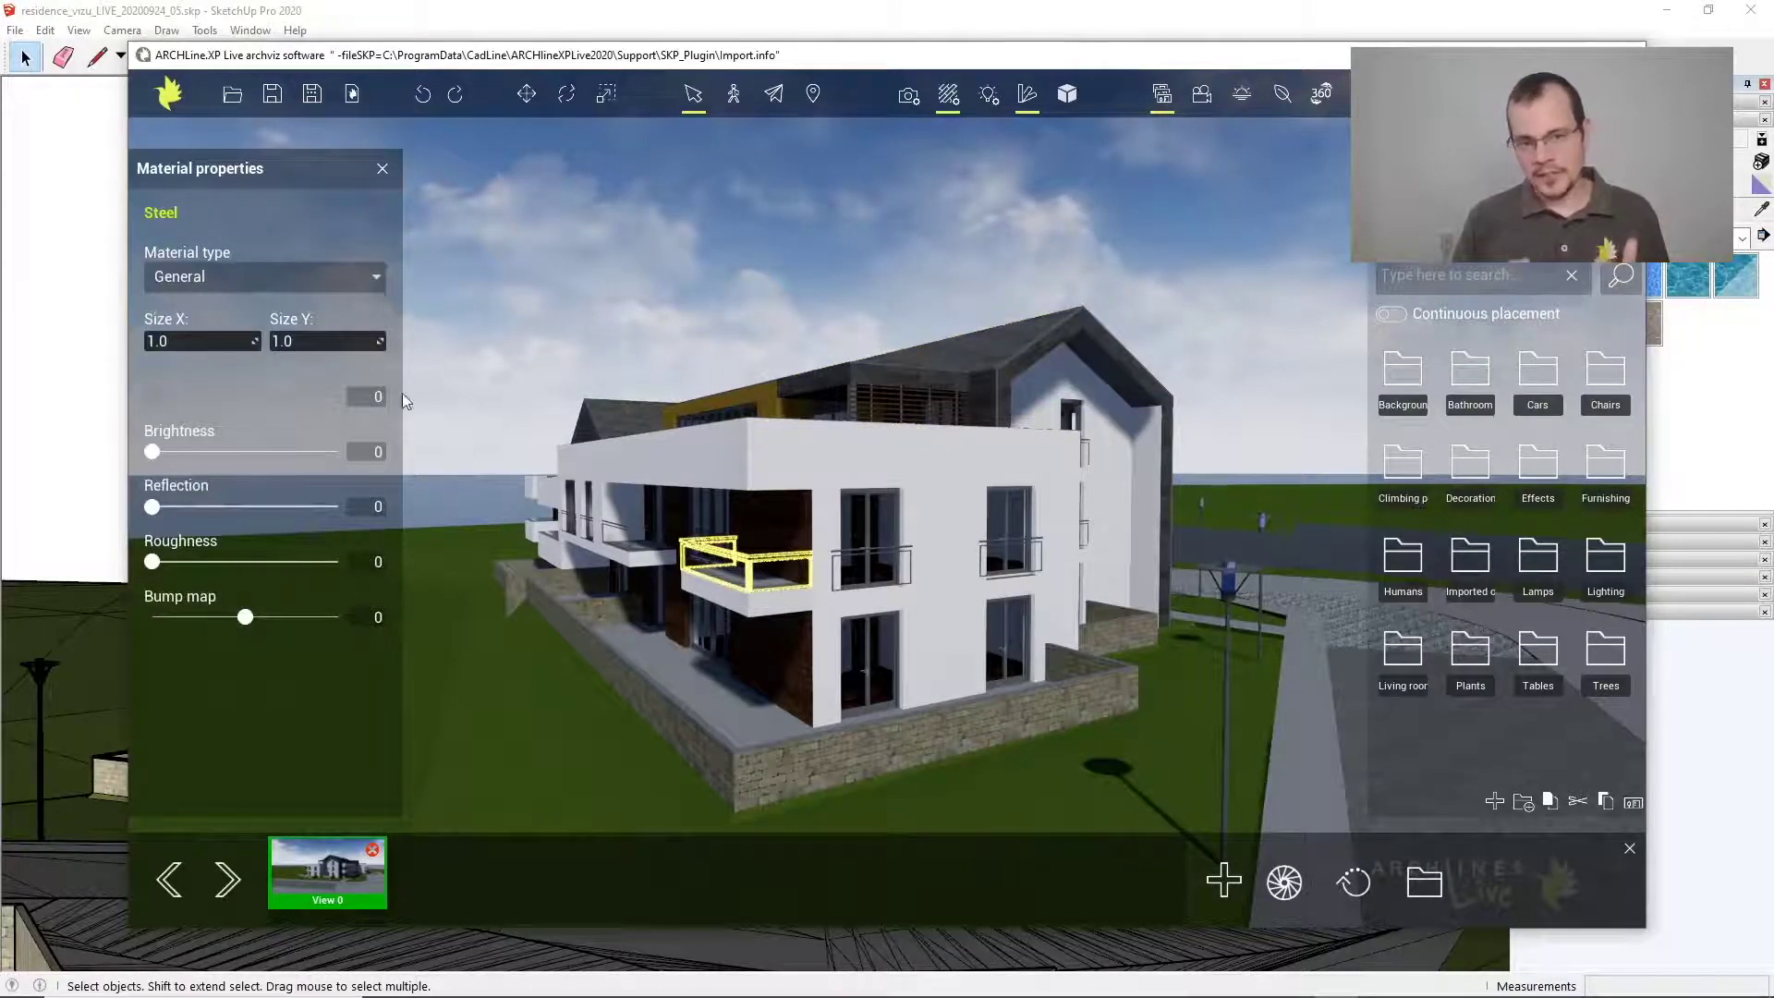
pyautogui.click(287, 281)
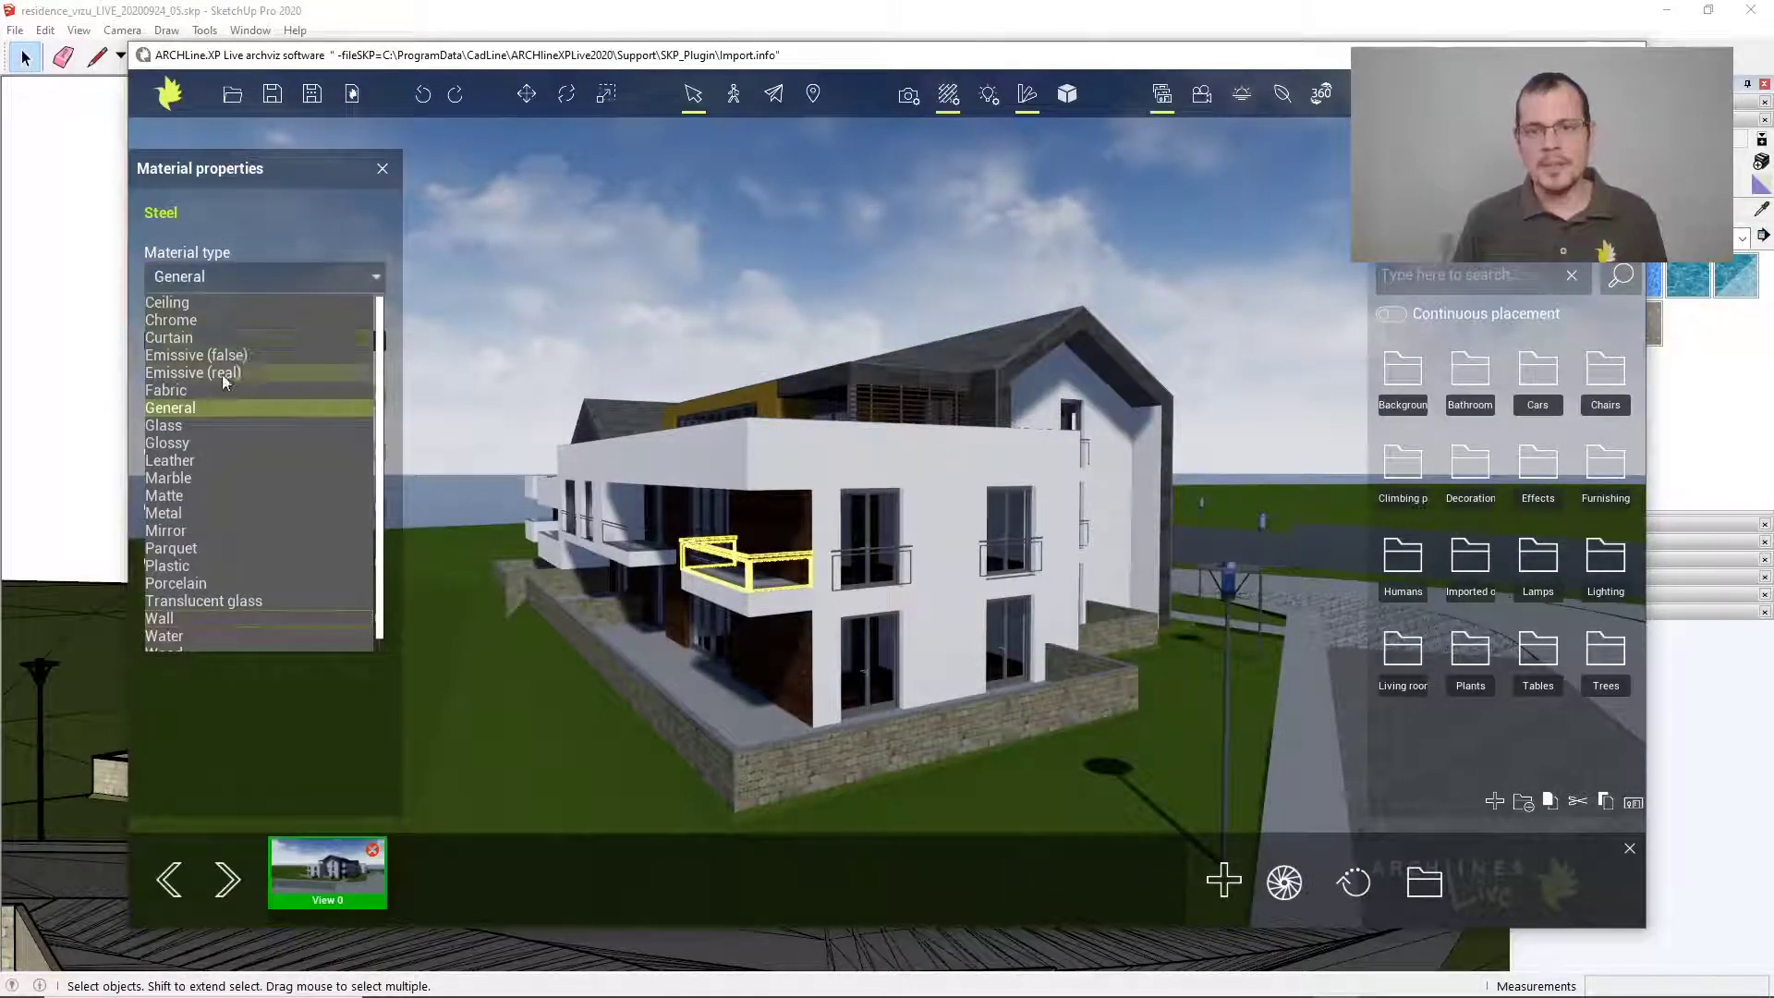
pyautogui.click(205, 513)
# Change the material type of the ground-floor door's glazing, Glass26, to Glass
pyautogui.click(852, 660)
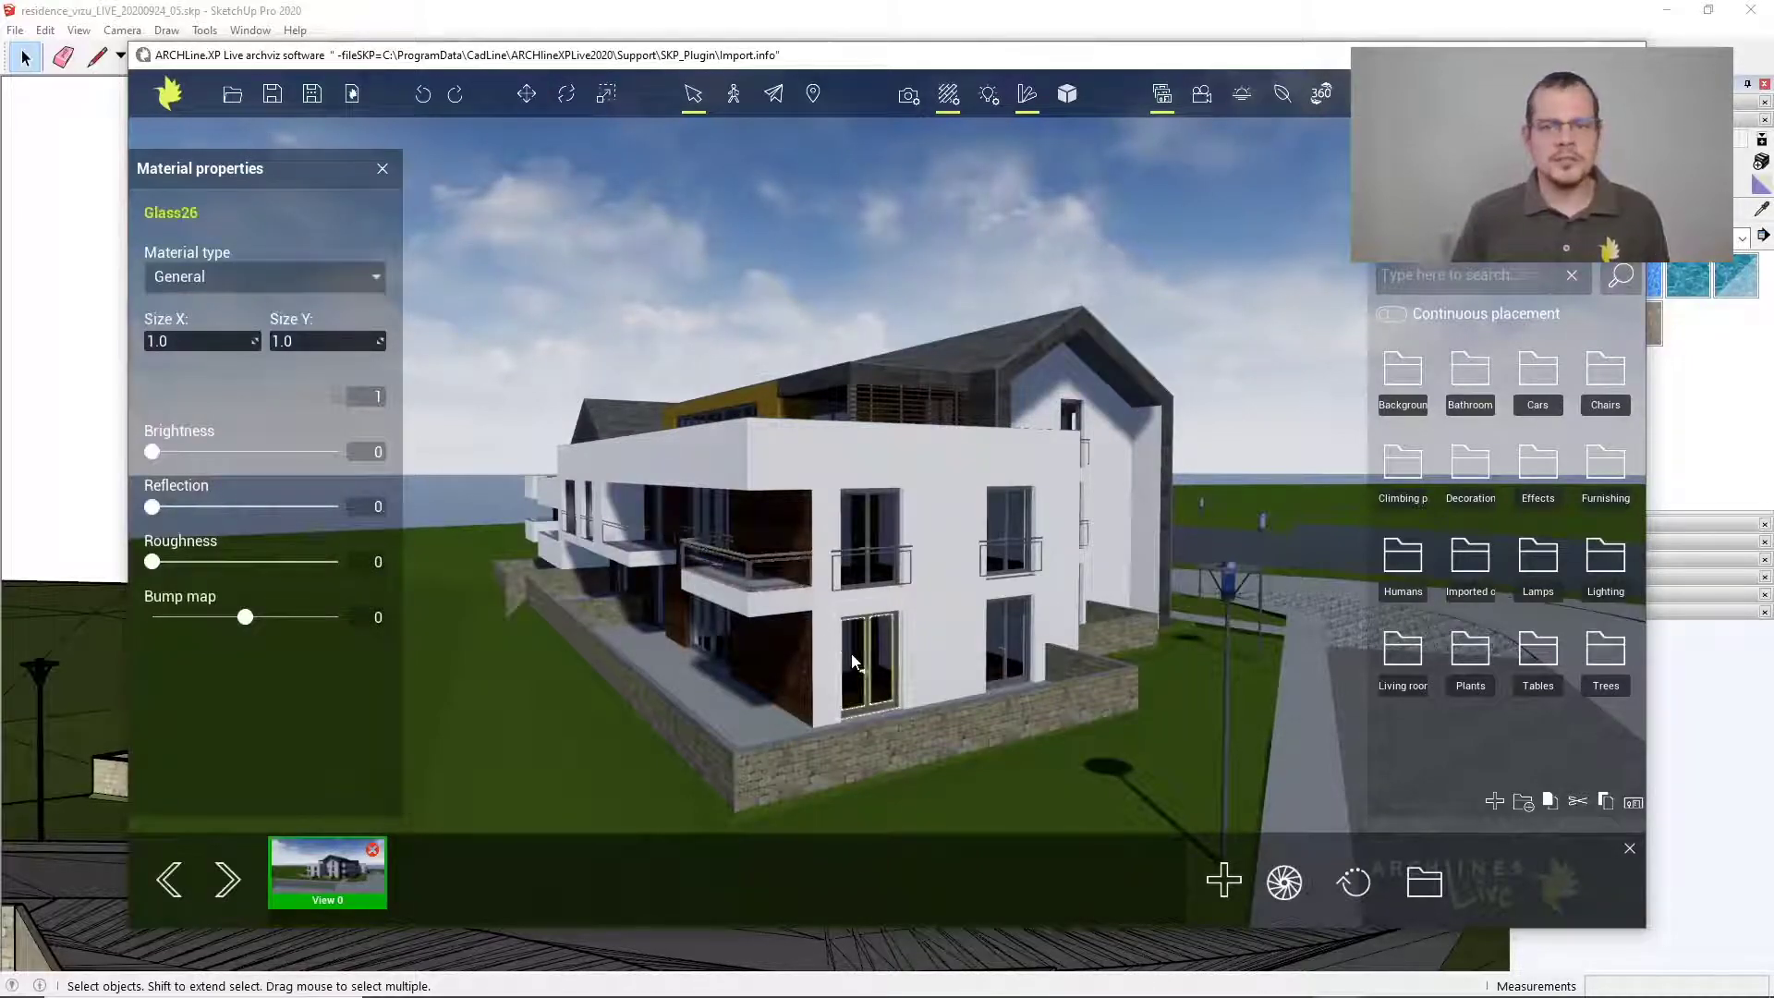
pyautogui.click(264, 281)
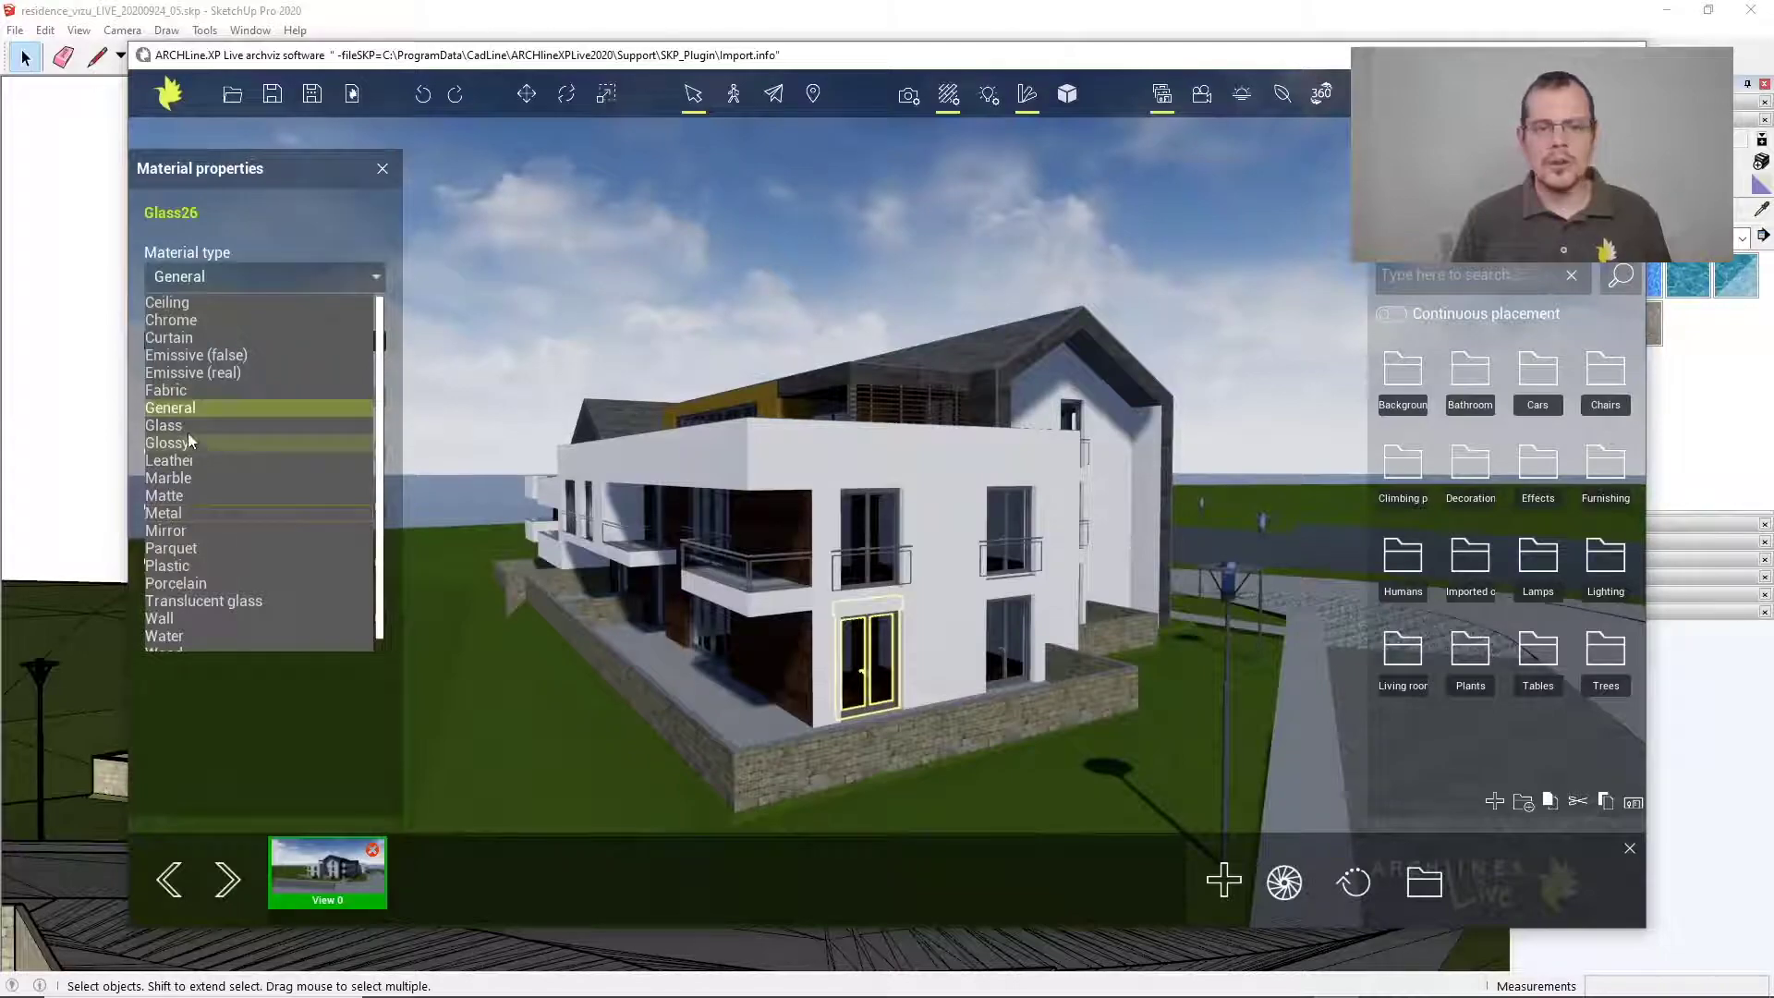
pyautogui.click(187, 427)
# Set the stone garden wall's material type to Wall and reduce its brightness to about 0.359
pyautogui.click(795, 772)
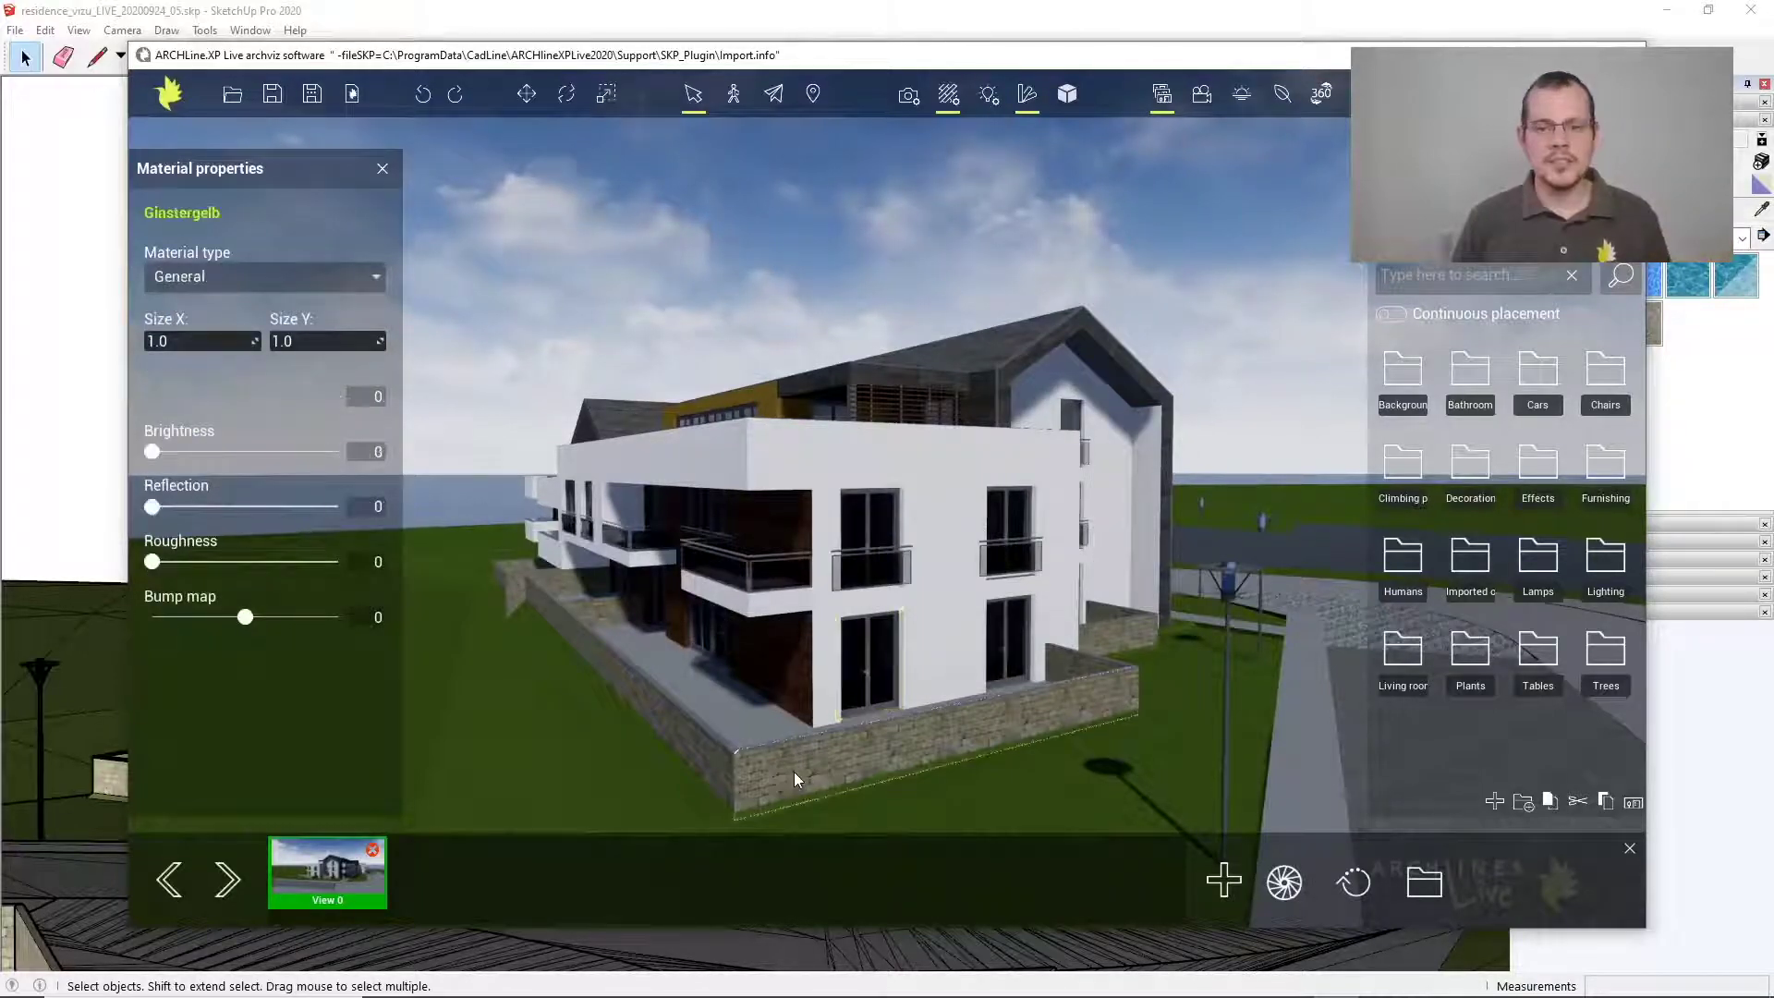
pyautogui.click(268, 273)
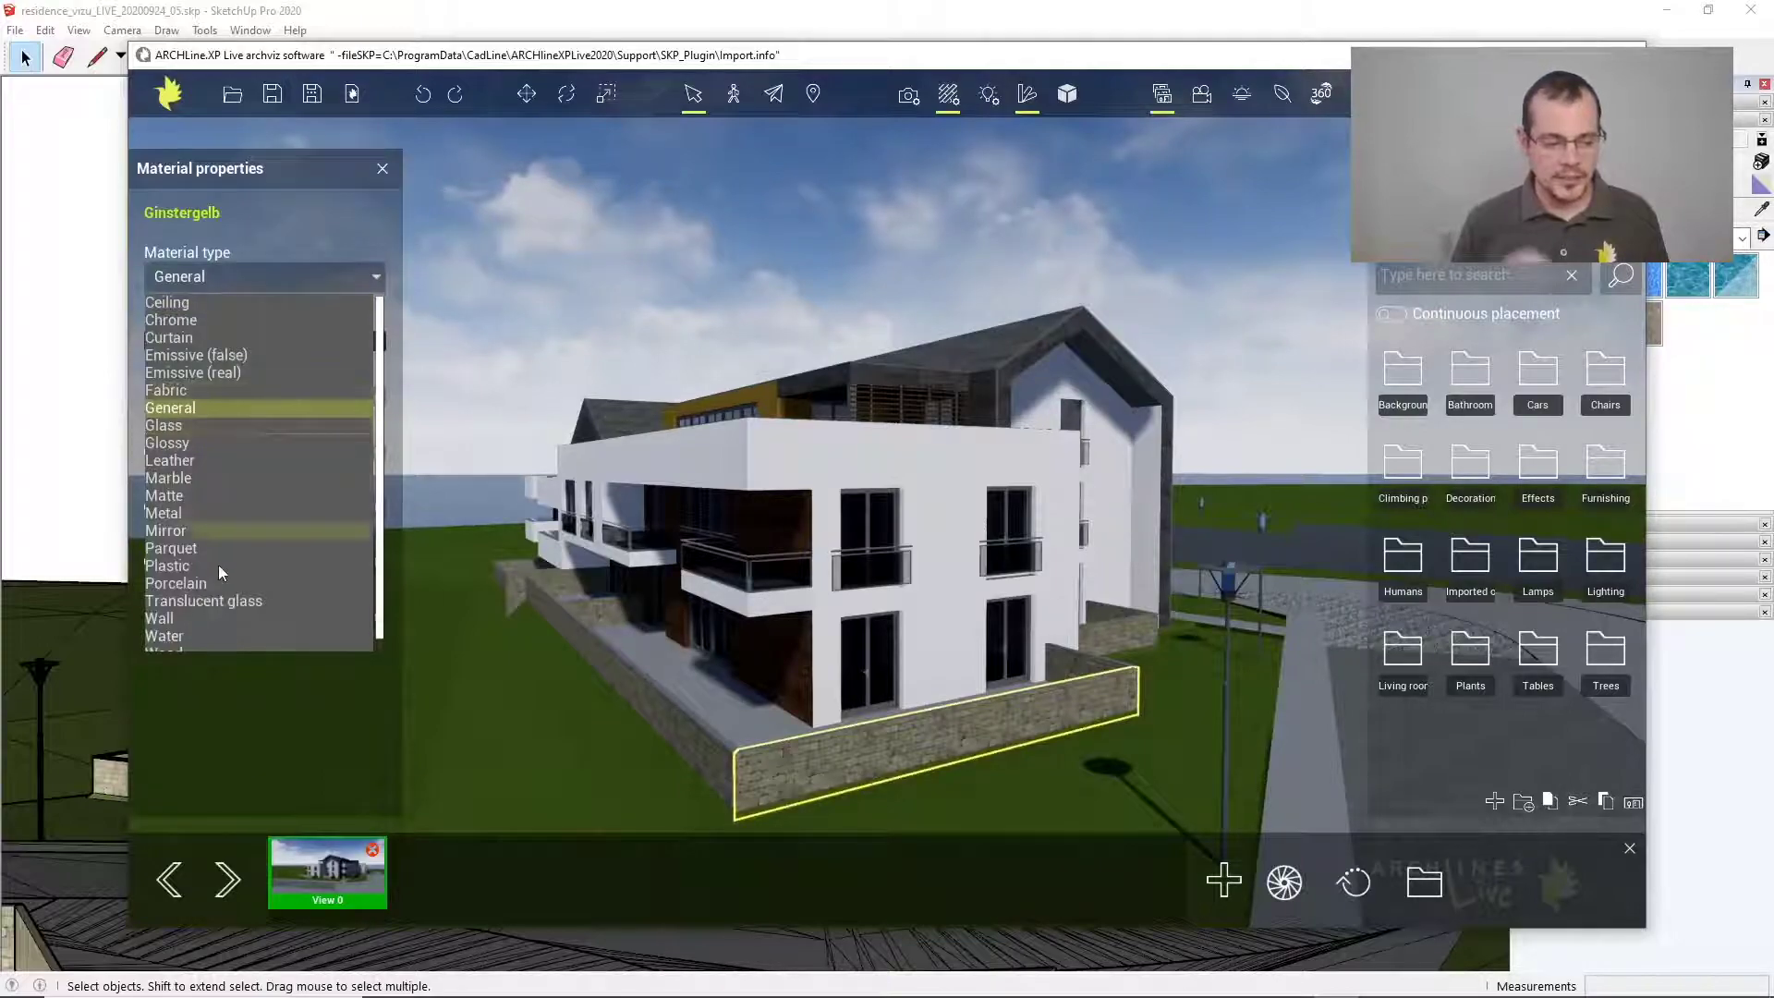
pyautogui.click(190, 618)
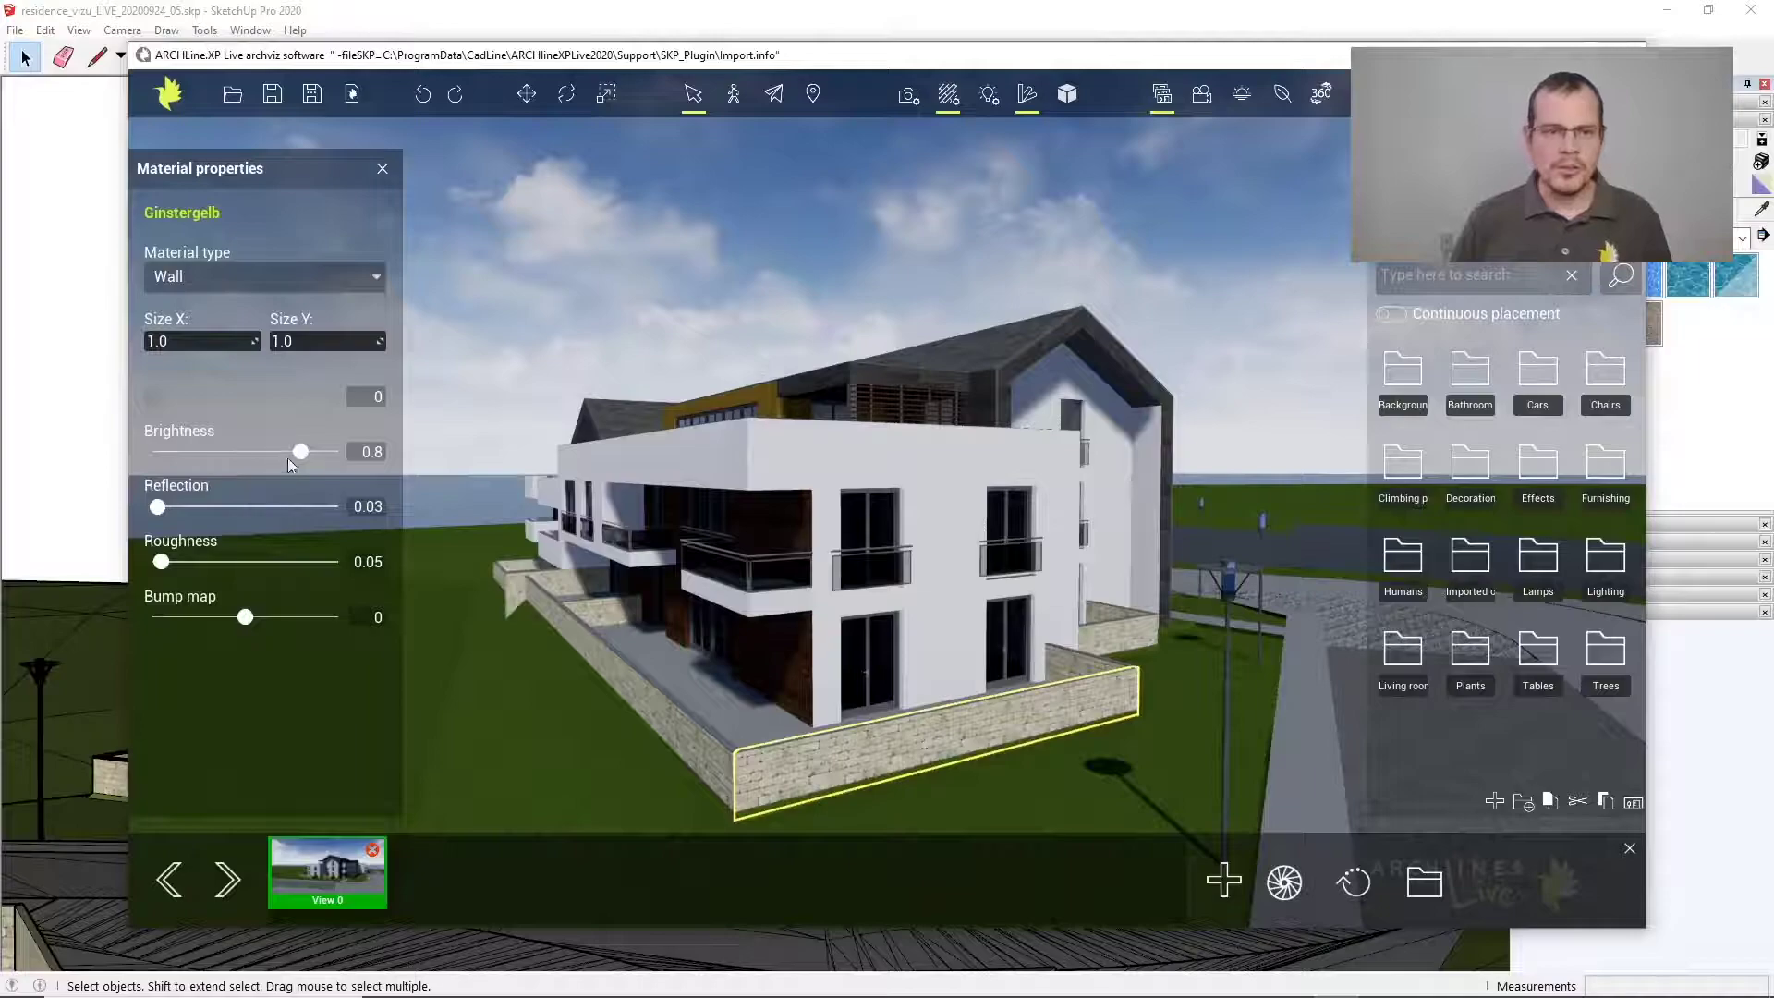
pyautogui.moveTo(299, 451); pyautogui.dragTo(198, 457)
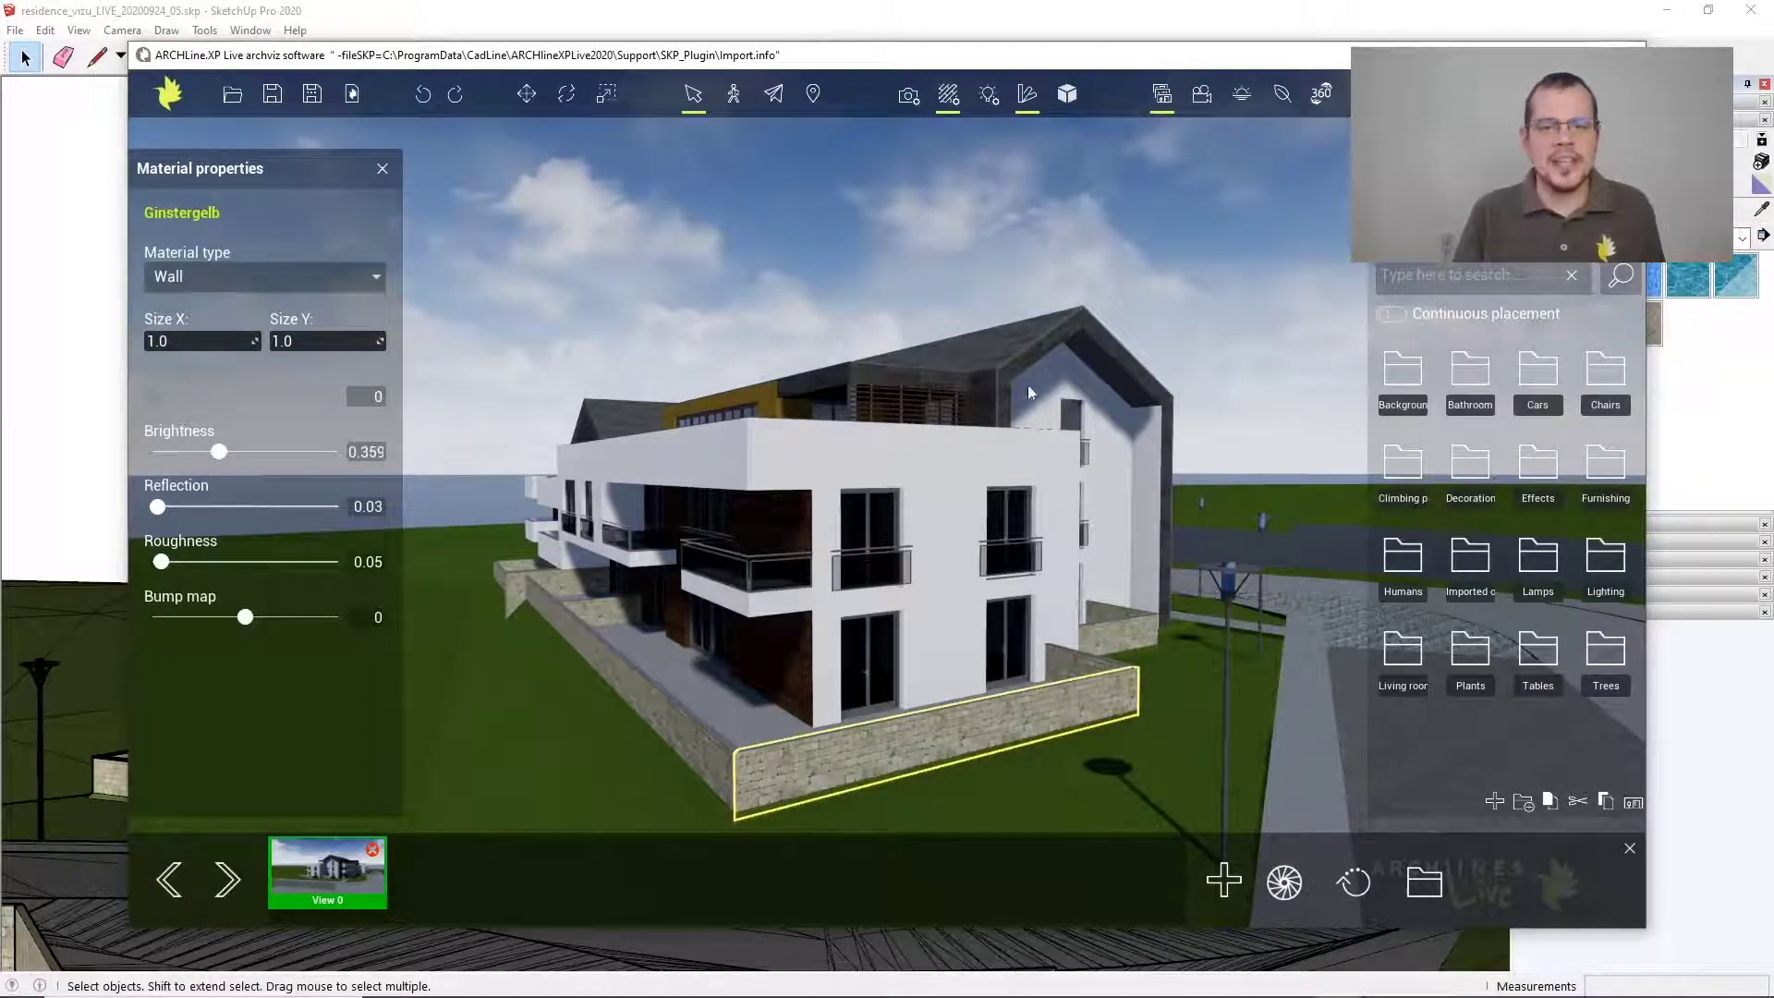
# Adjust the roof material to brightness 0.647, reflection 0.095, roughness 0.567 and bump map 0.273
pyautogui.click(1007, 349)
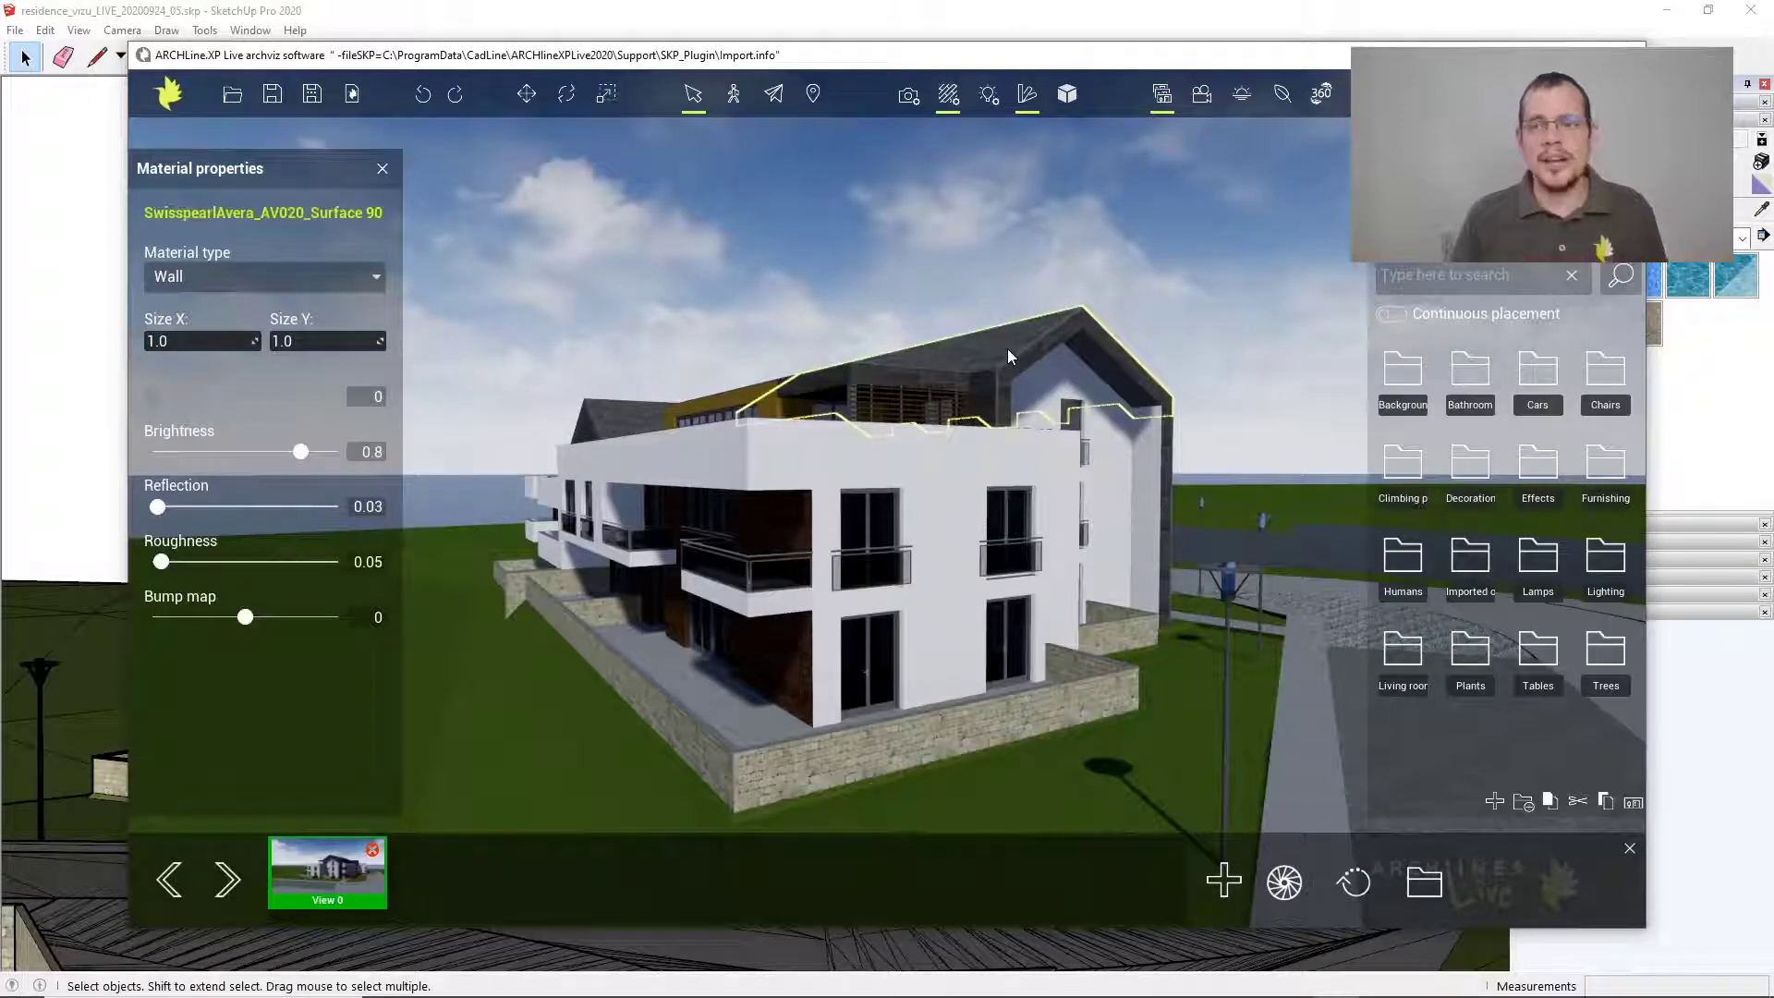
pyautogui.moveTo(1005, 350); pyautogui.dragTo(628, 368, button='middle')
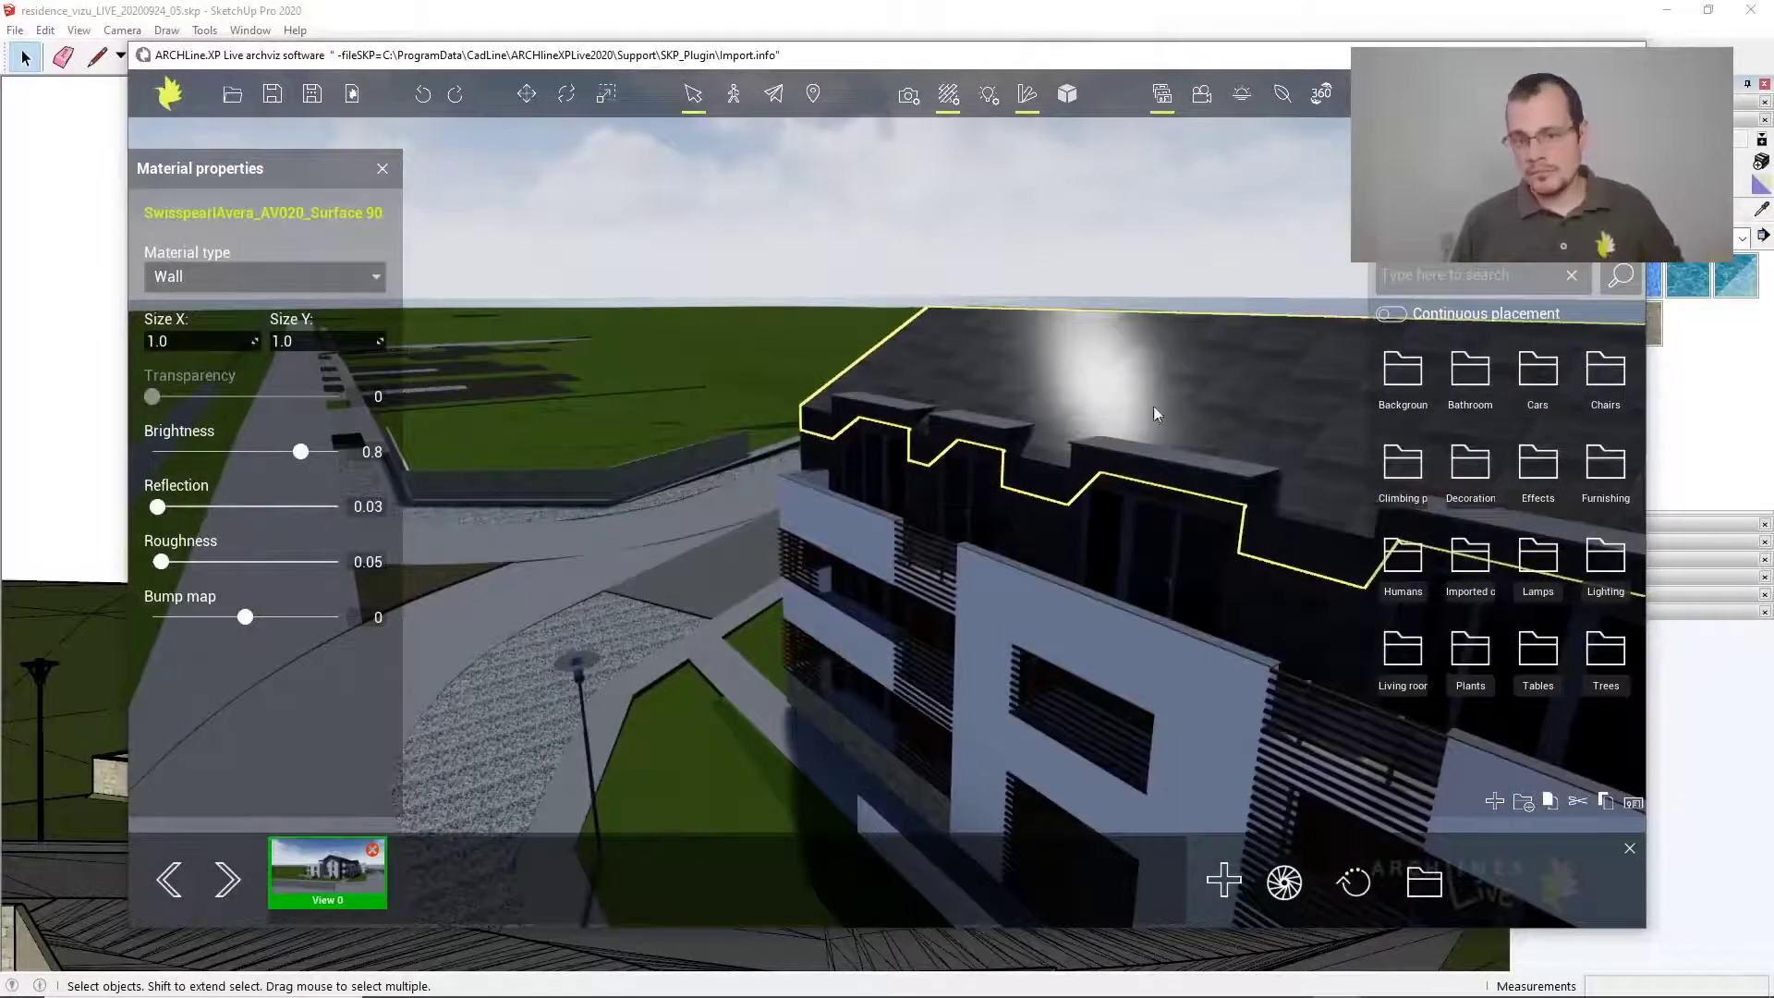
pyautogui.moveTo(299, 451)
pyautogui.mouseDown()
pyautogui.moveTo(244, 451)
pyautogui.moveTo(273, 450)
pyautogui.mouseUp()
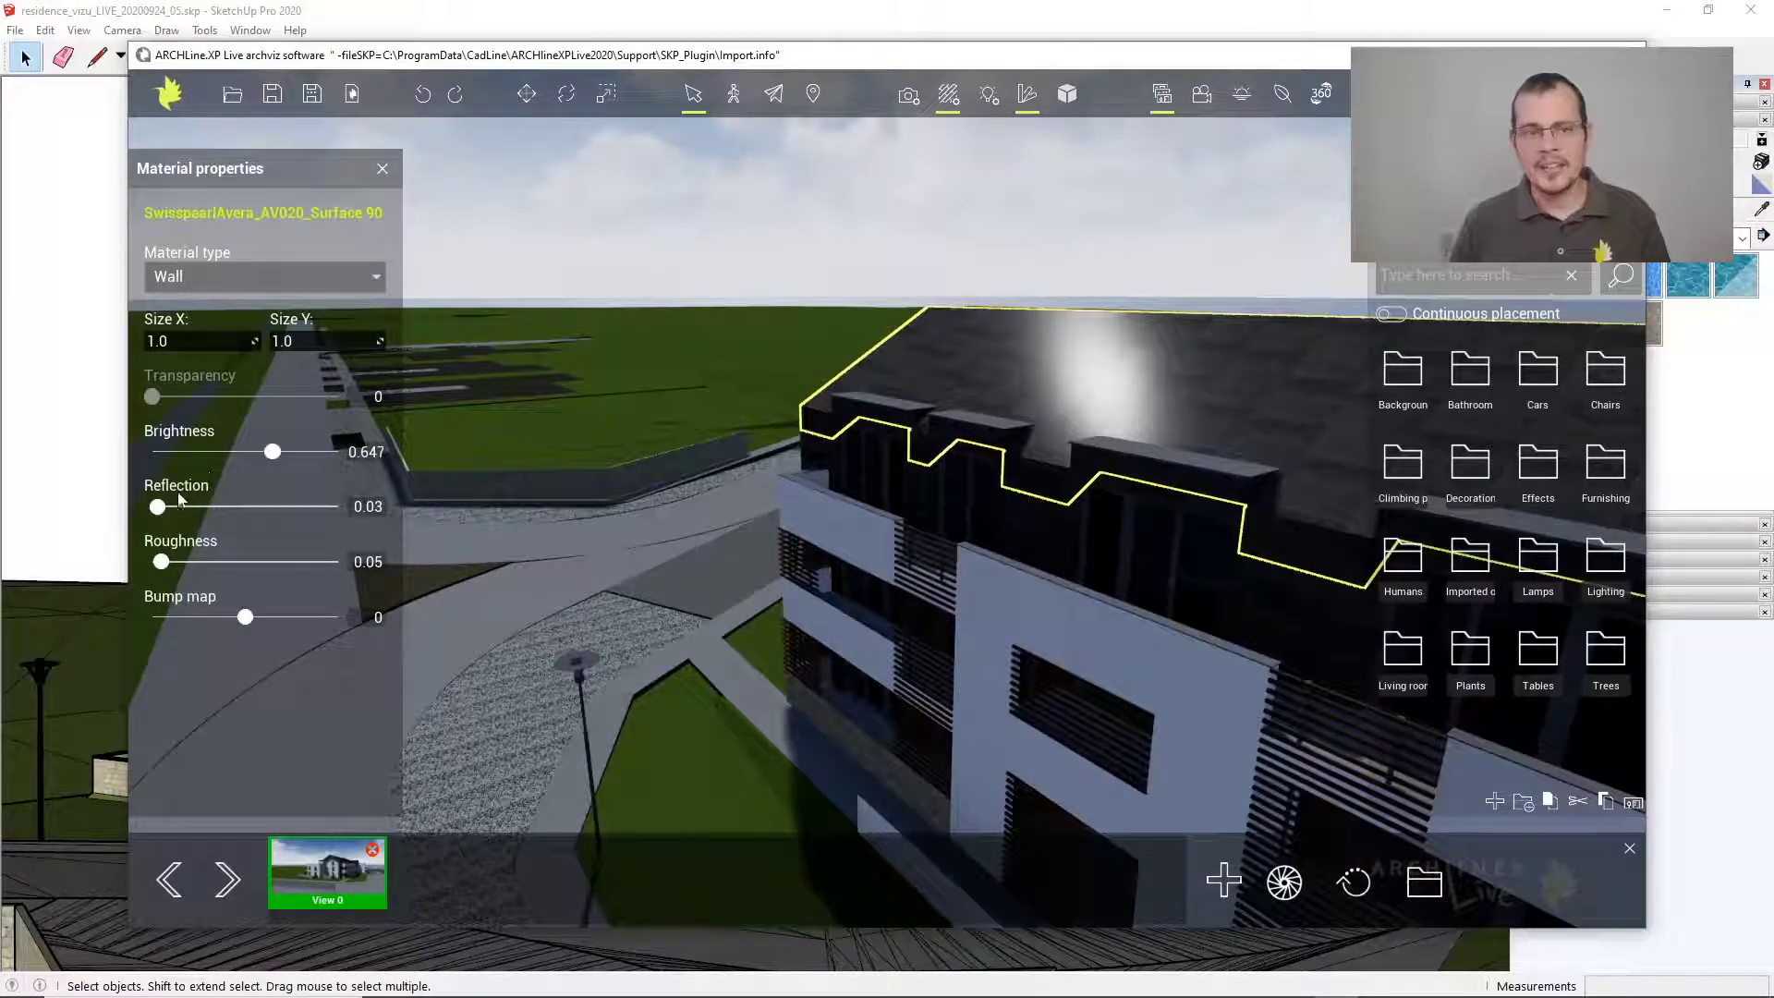
pyautogui.moveTo(160, 511); pyautogui.dragTo(258, 551)
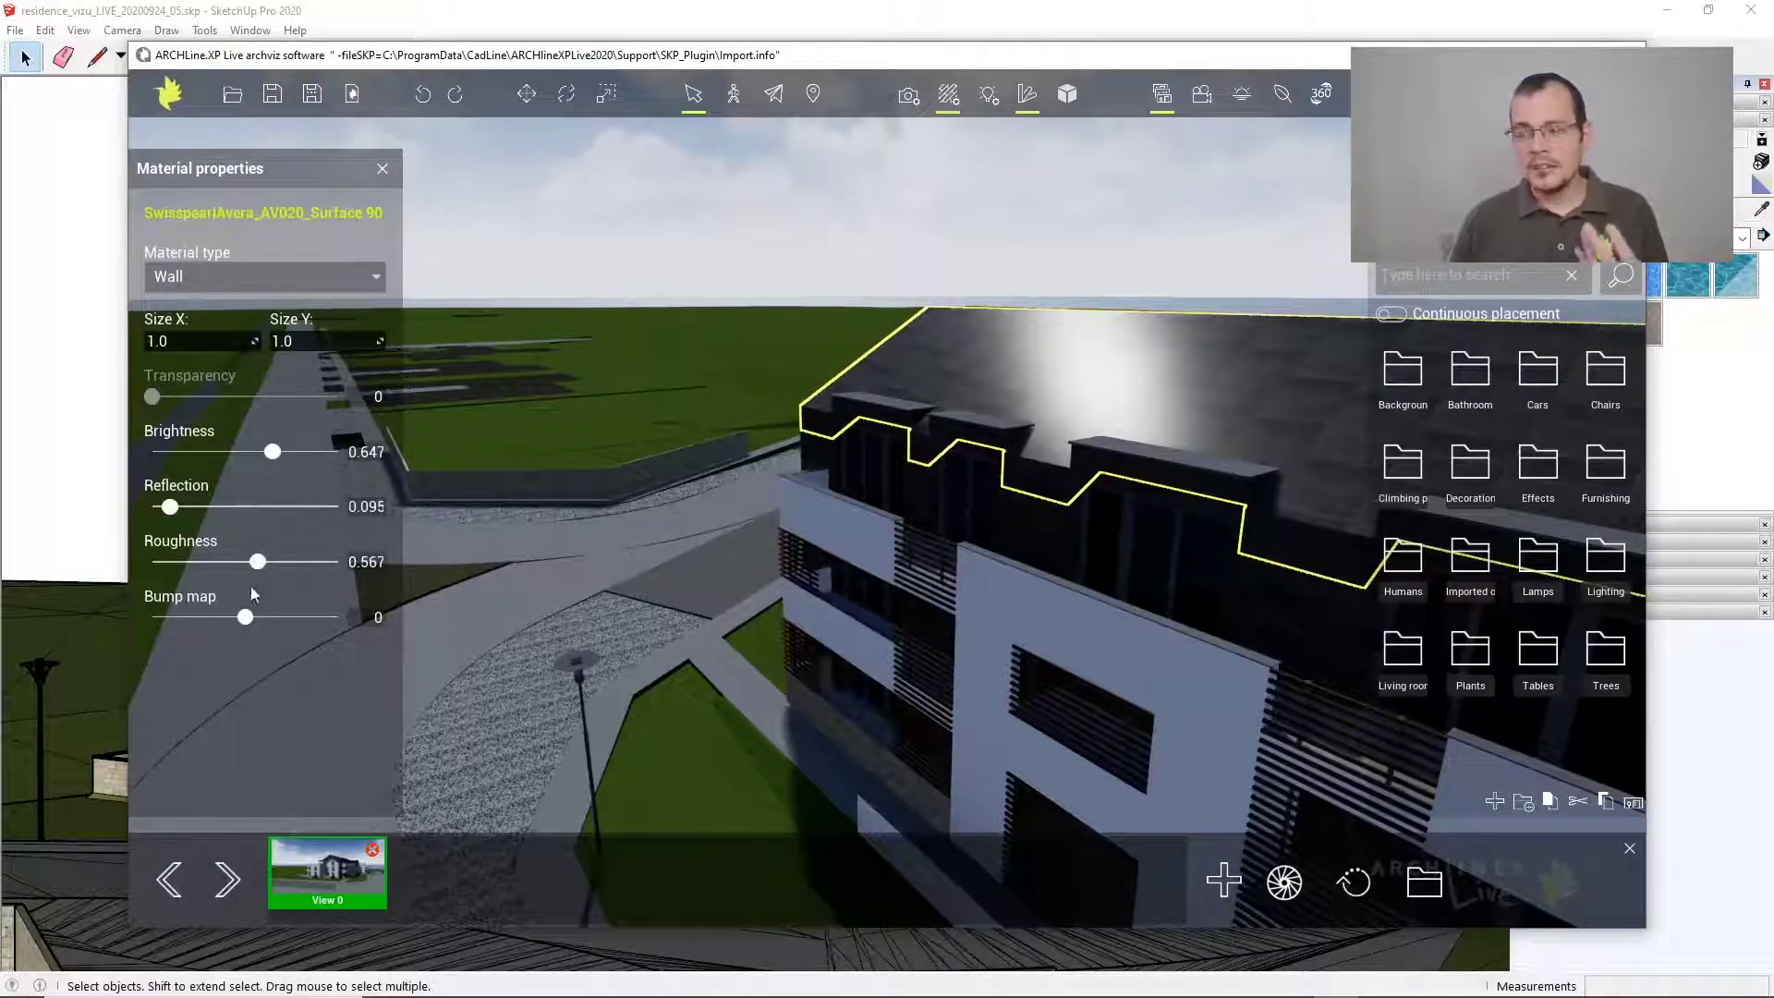
pyautogui.moveTo(247, 617); pyautogui.dragTo(269, 614)
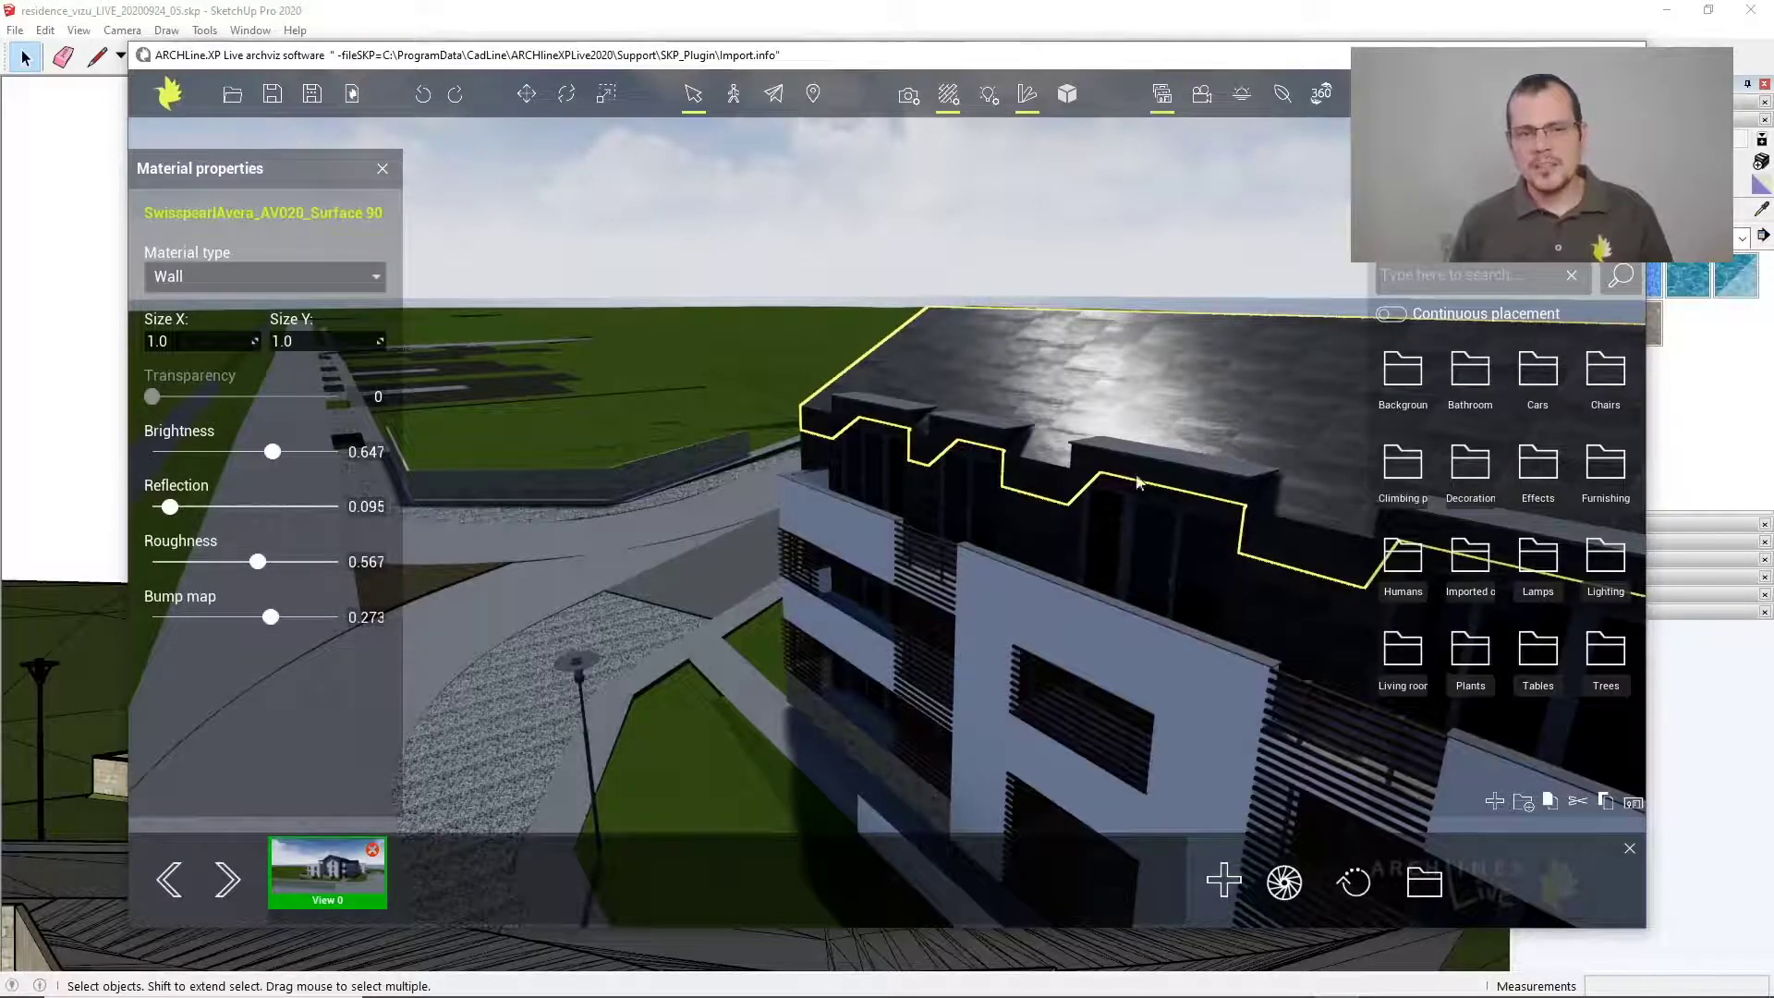
# Check the roof from the gable side, restore the saved View 0 and close the material properties
pyautogui.moveTo(1099, 401); pyautogui.dragTo(1288, 392, button='middle')
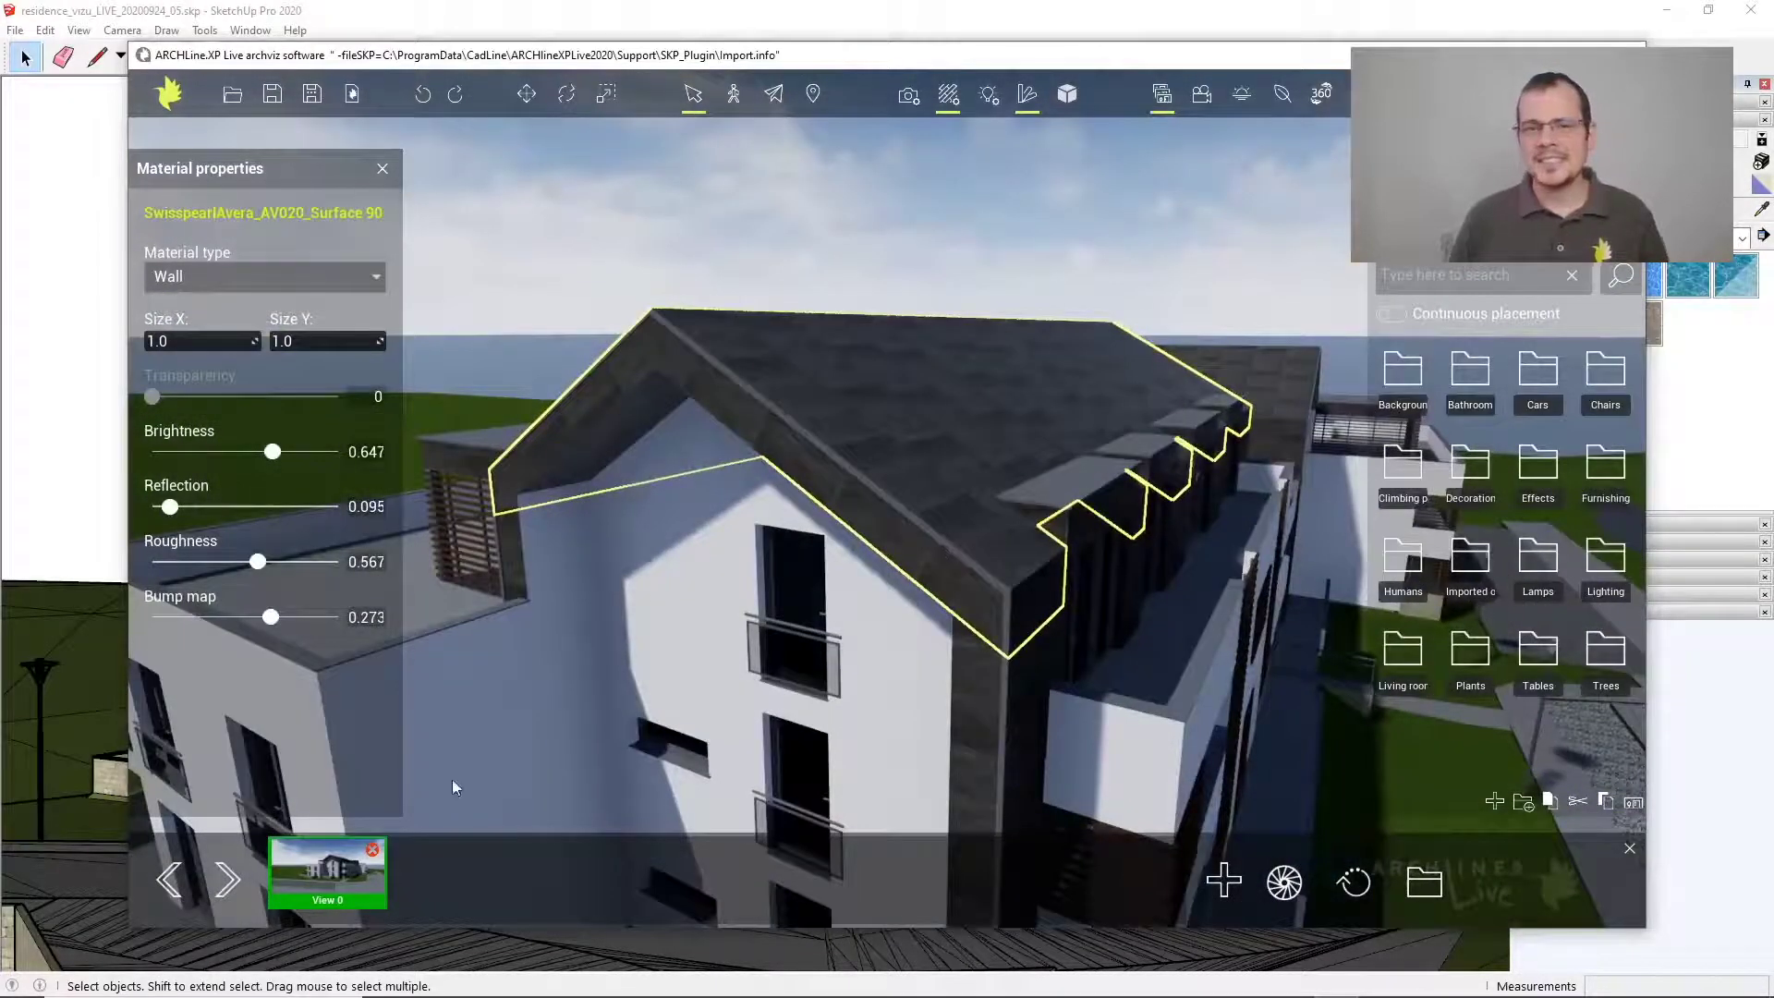
pyautogui.click(326, 872)
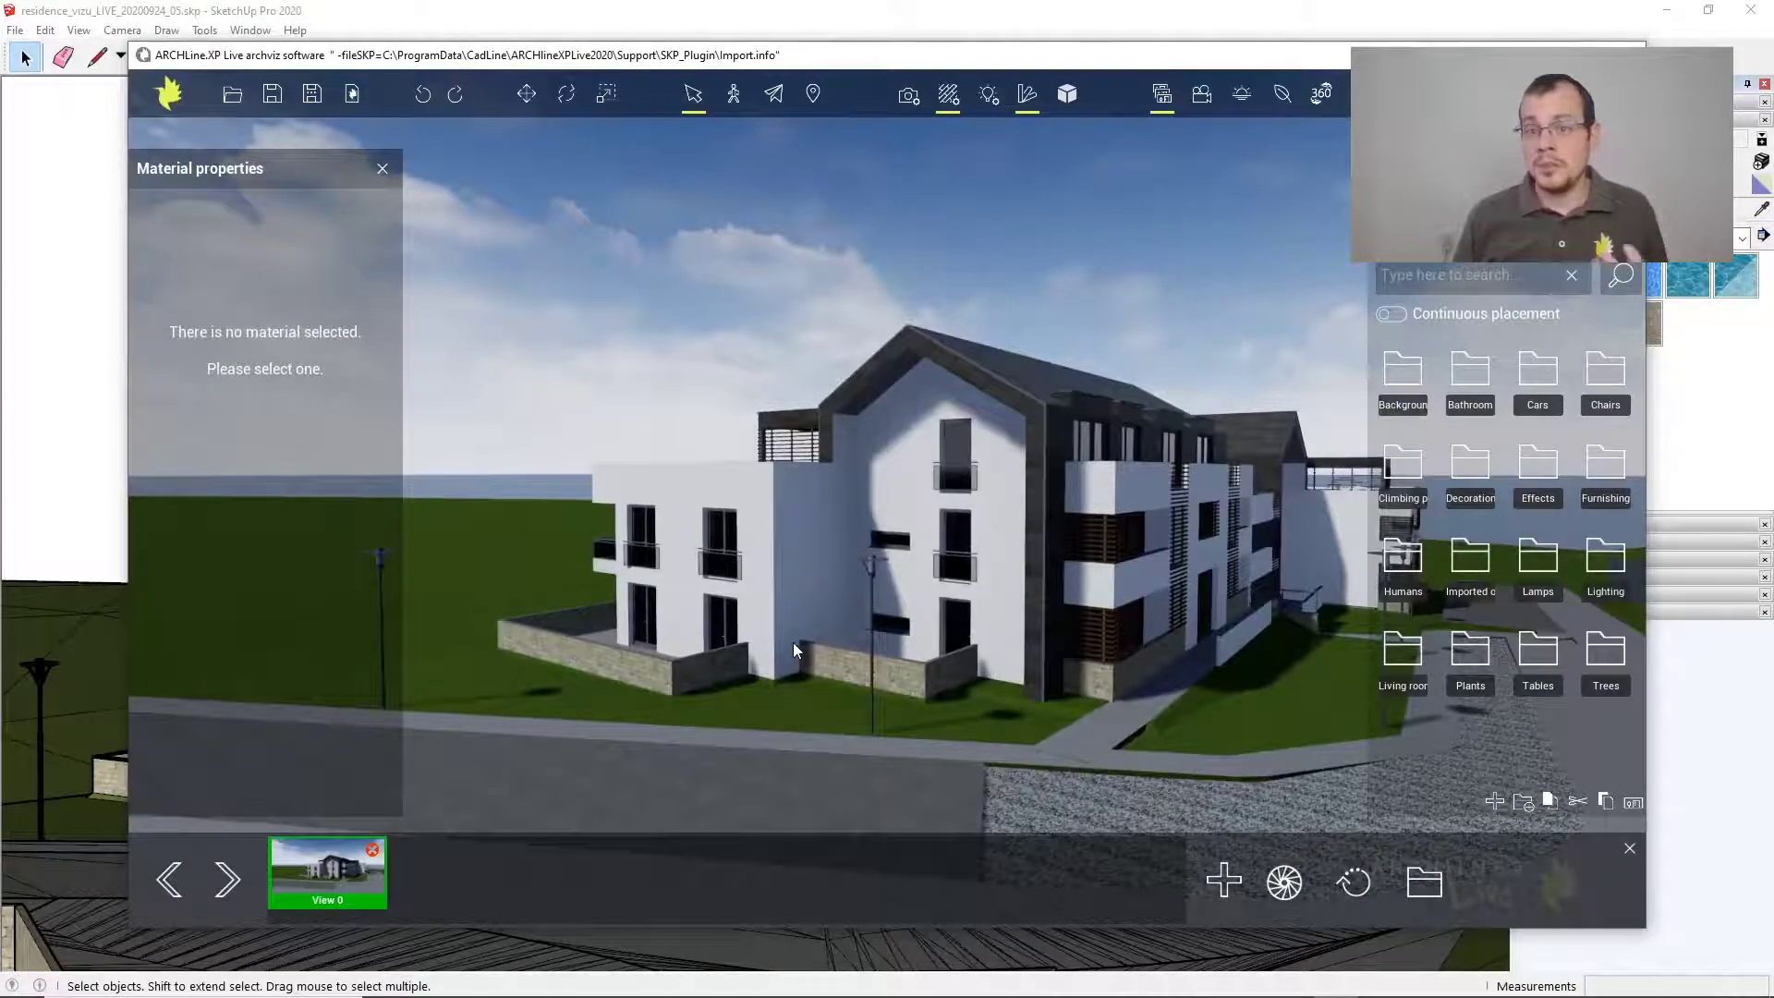
pyautogui.click(383, 169)
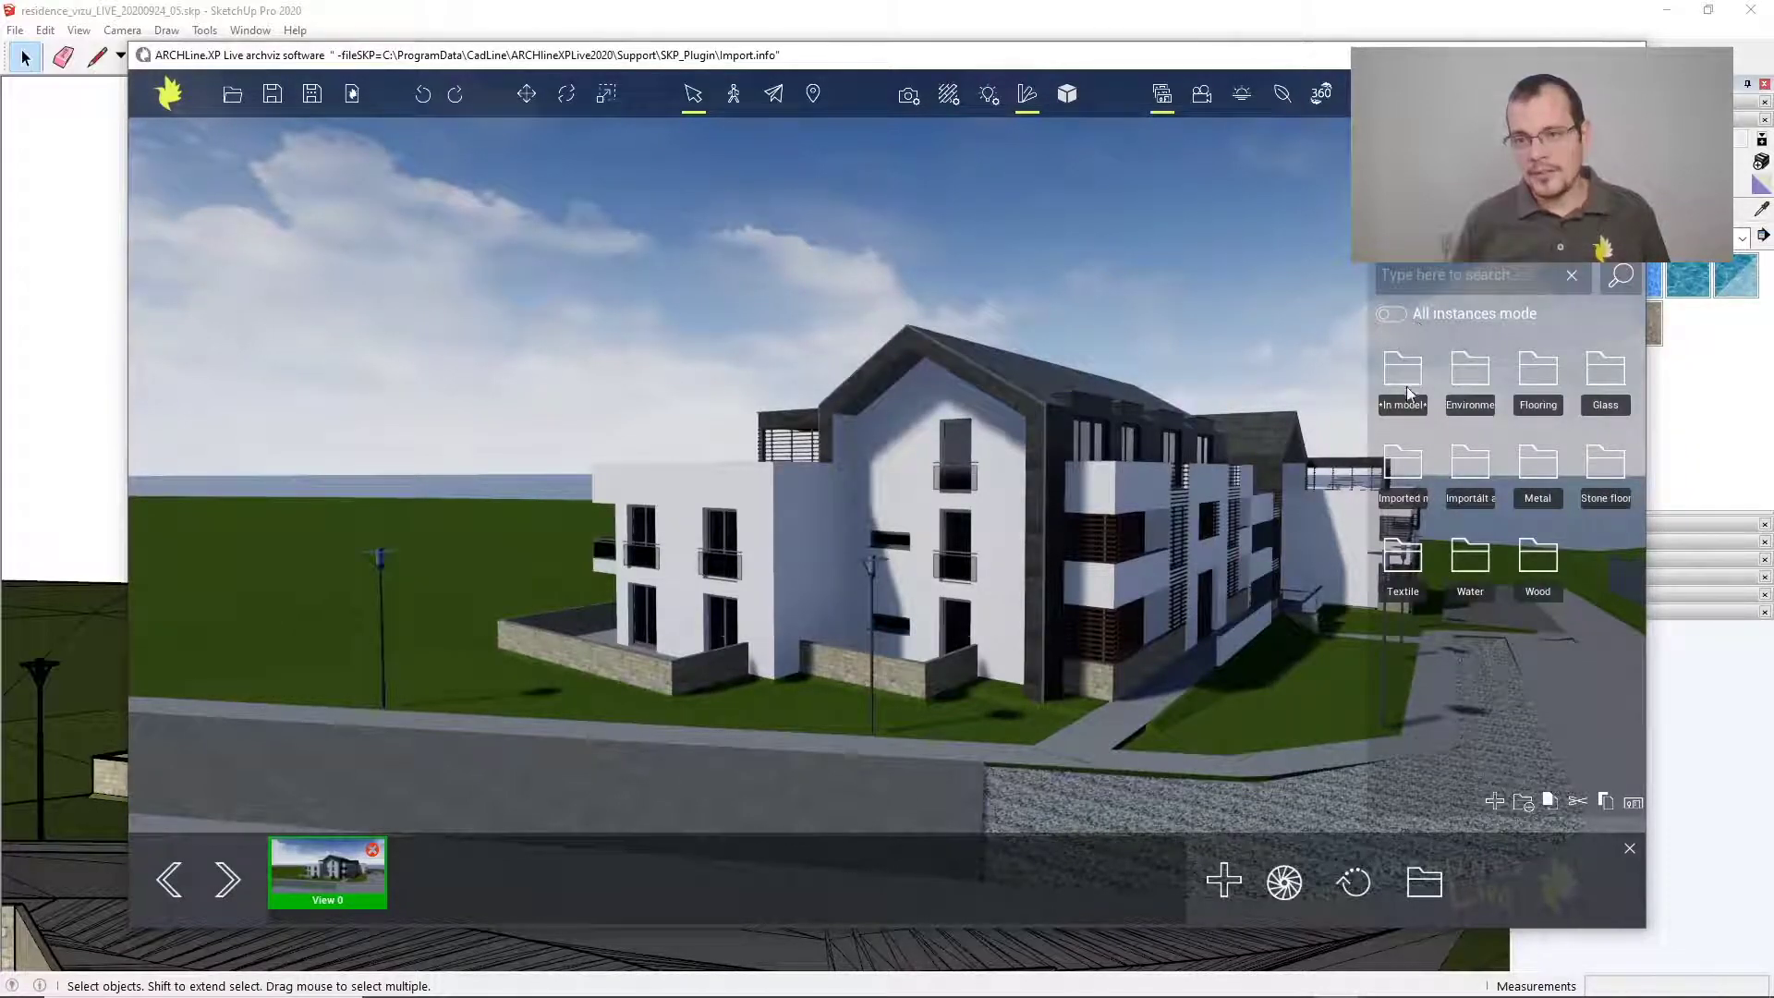
# Apply the Ground grass material from the Environment library to the lawn around the building
pyautogui.click(1473, 379)
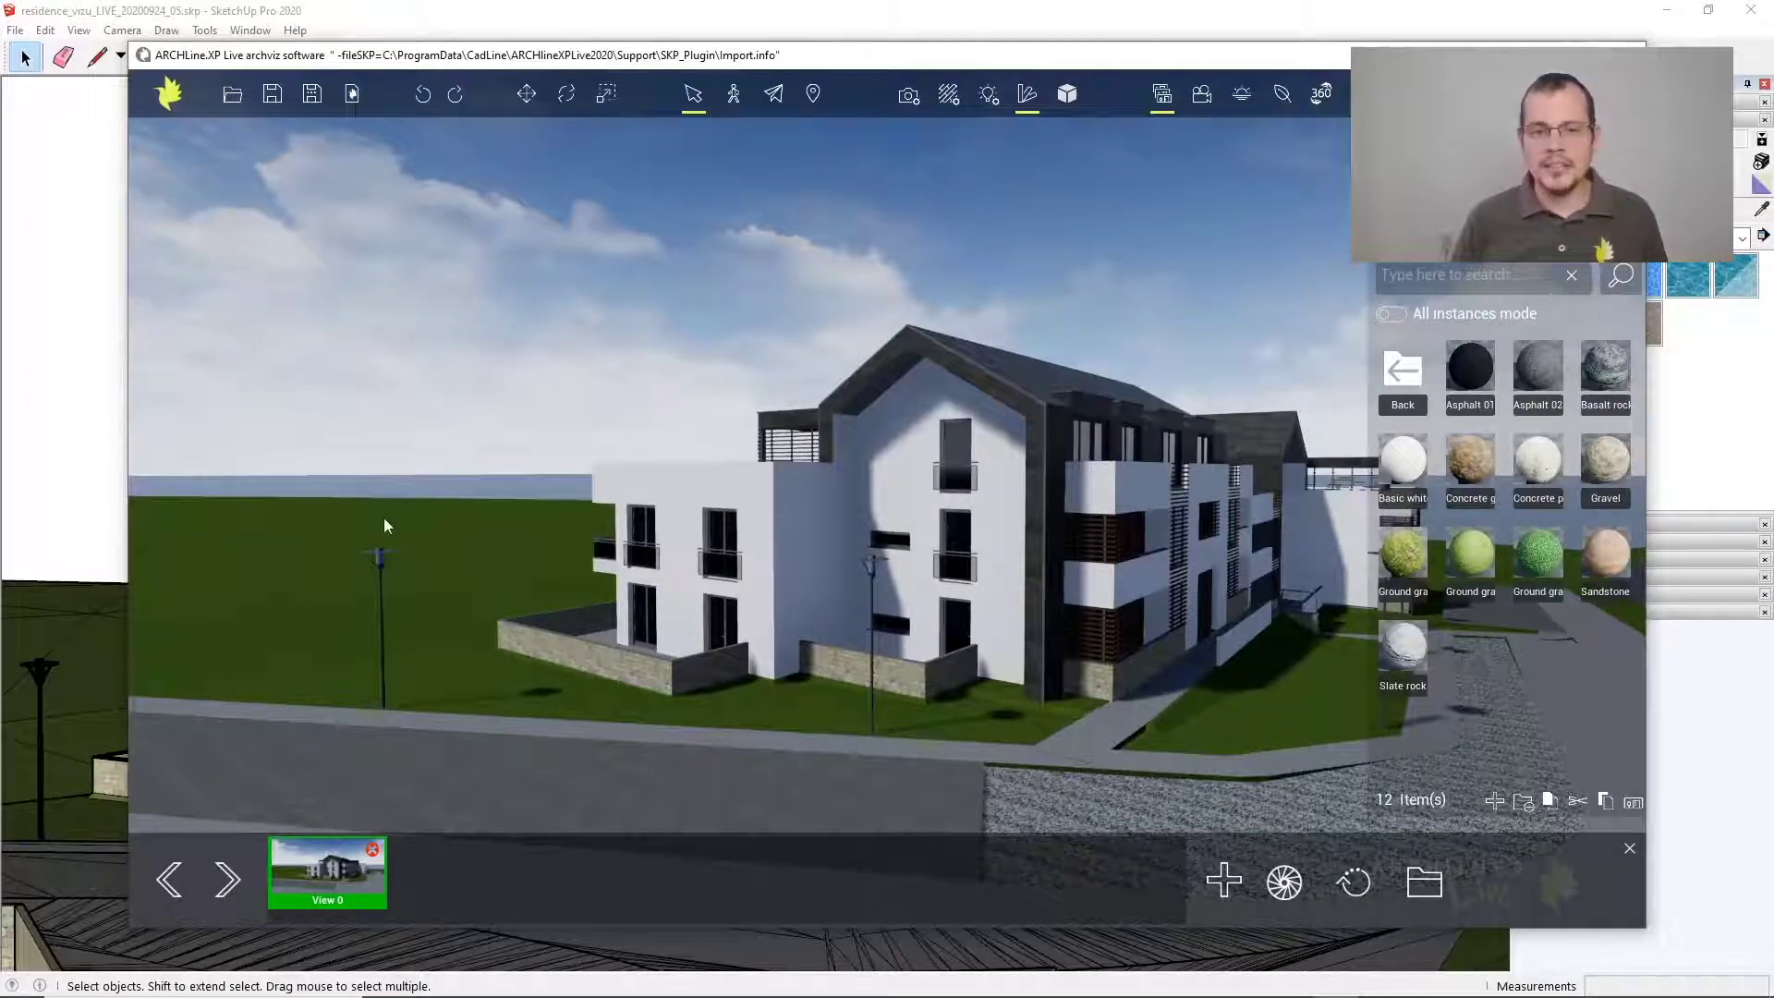
pyautogui.moveTo(1397, 565)
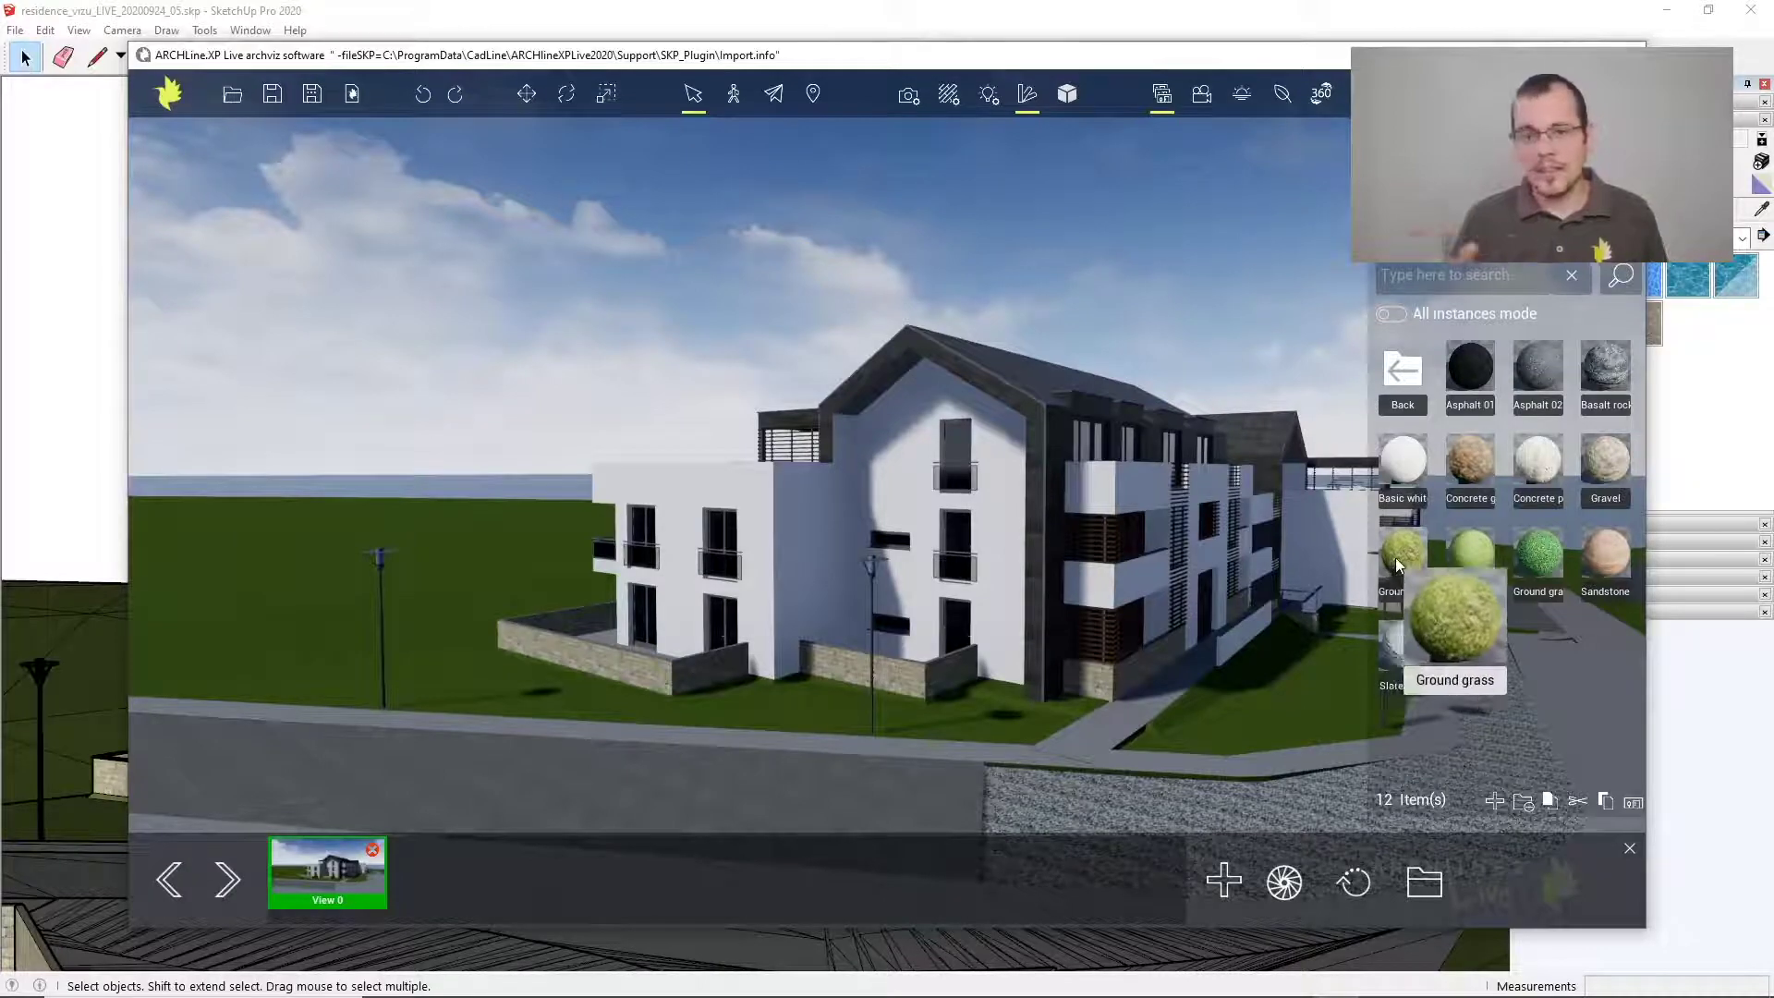
pyautogui.moveTo(1397, 566); pyautogui.dragTo(722, 716)
pyautogui.moveTo(1402, 564); pyautogui.dragTo(418, 591)
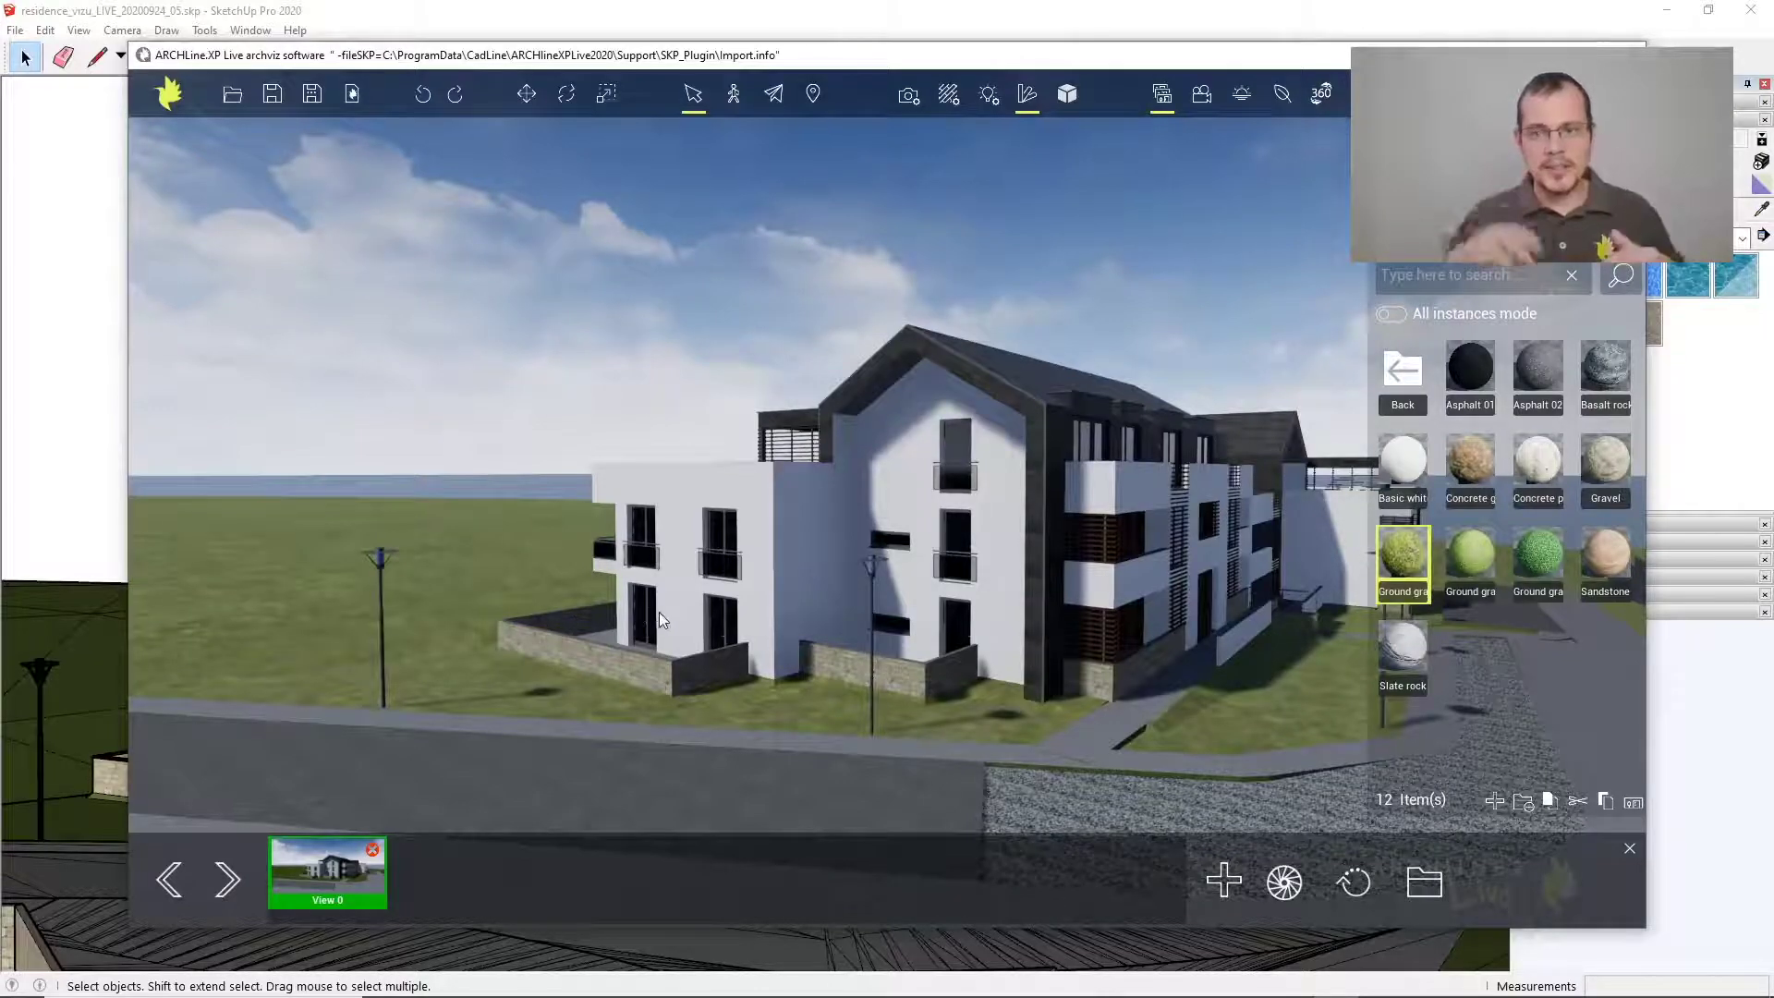
# Apply the dark concrete material from the Stone floor library to the road section in front of the building
pyautogui.click(1405, 377)
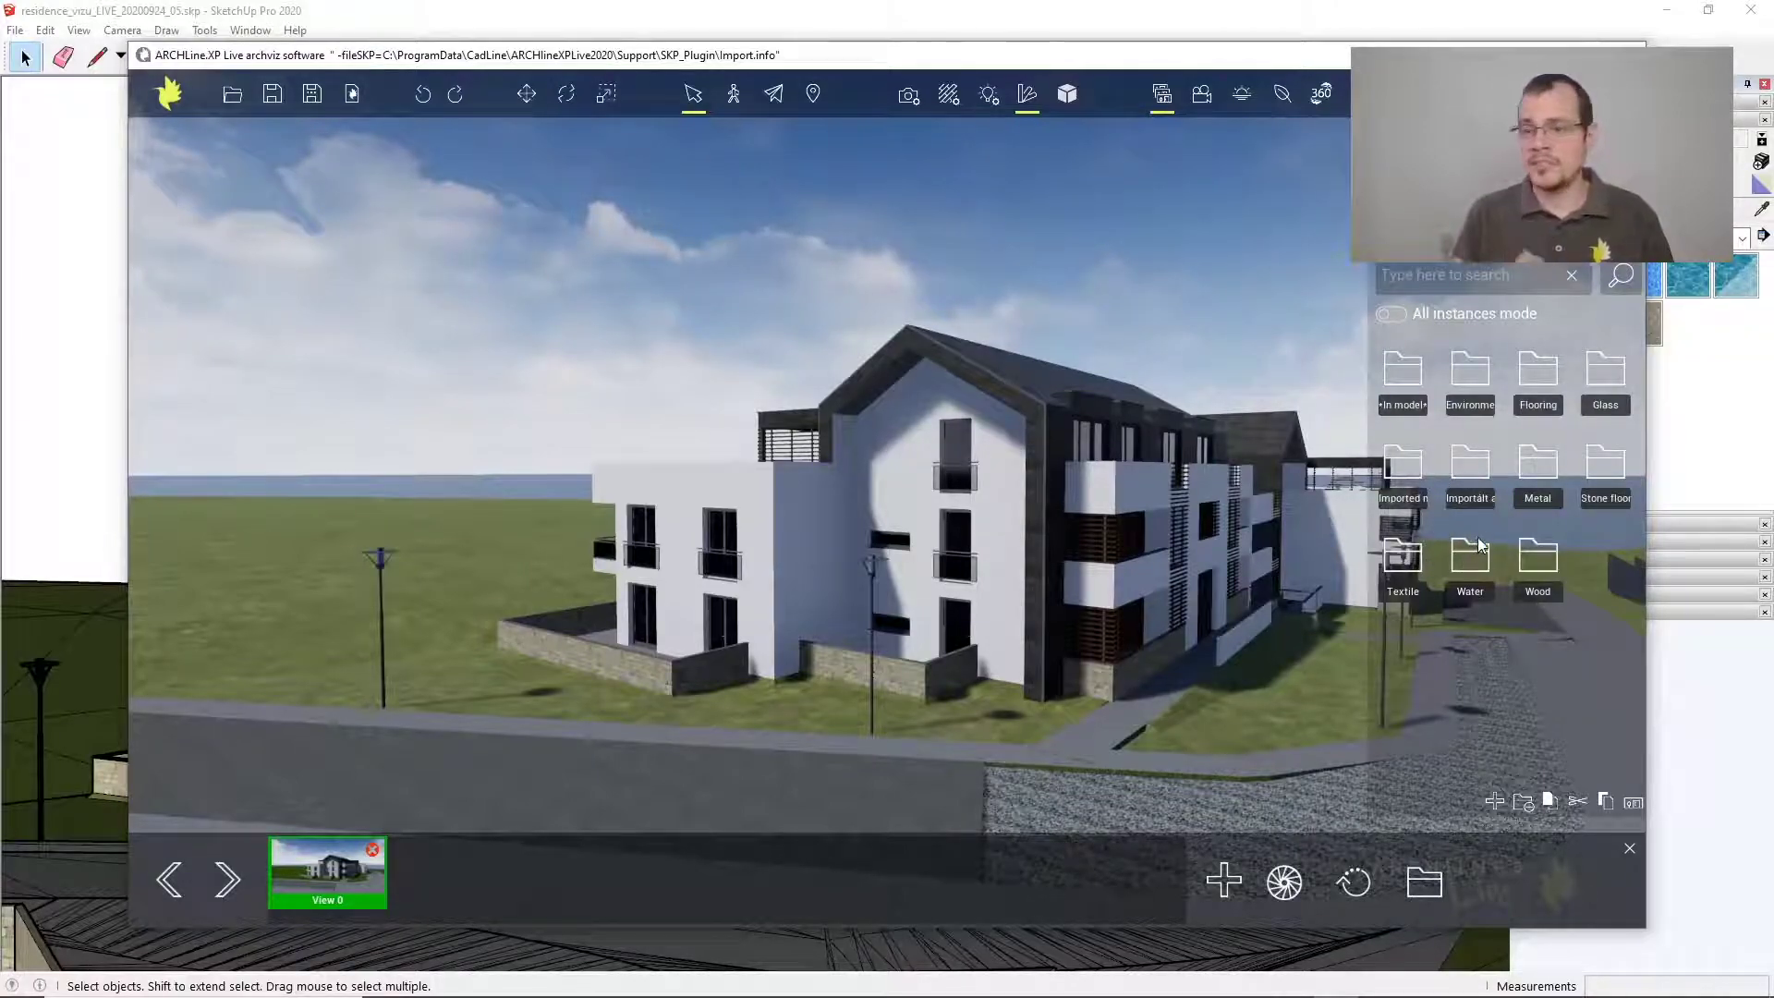
pyautogui.click(1590, 467)
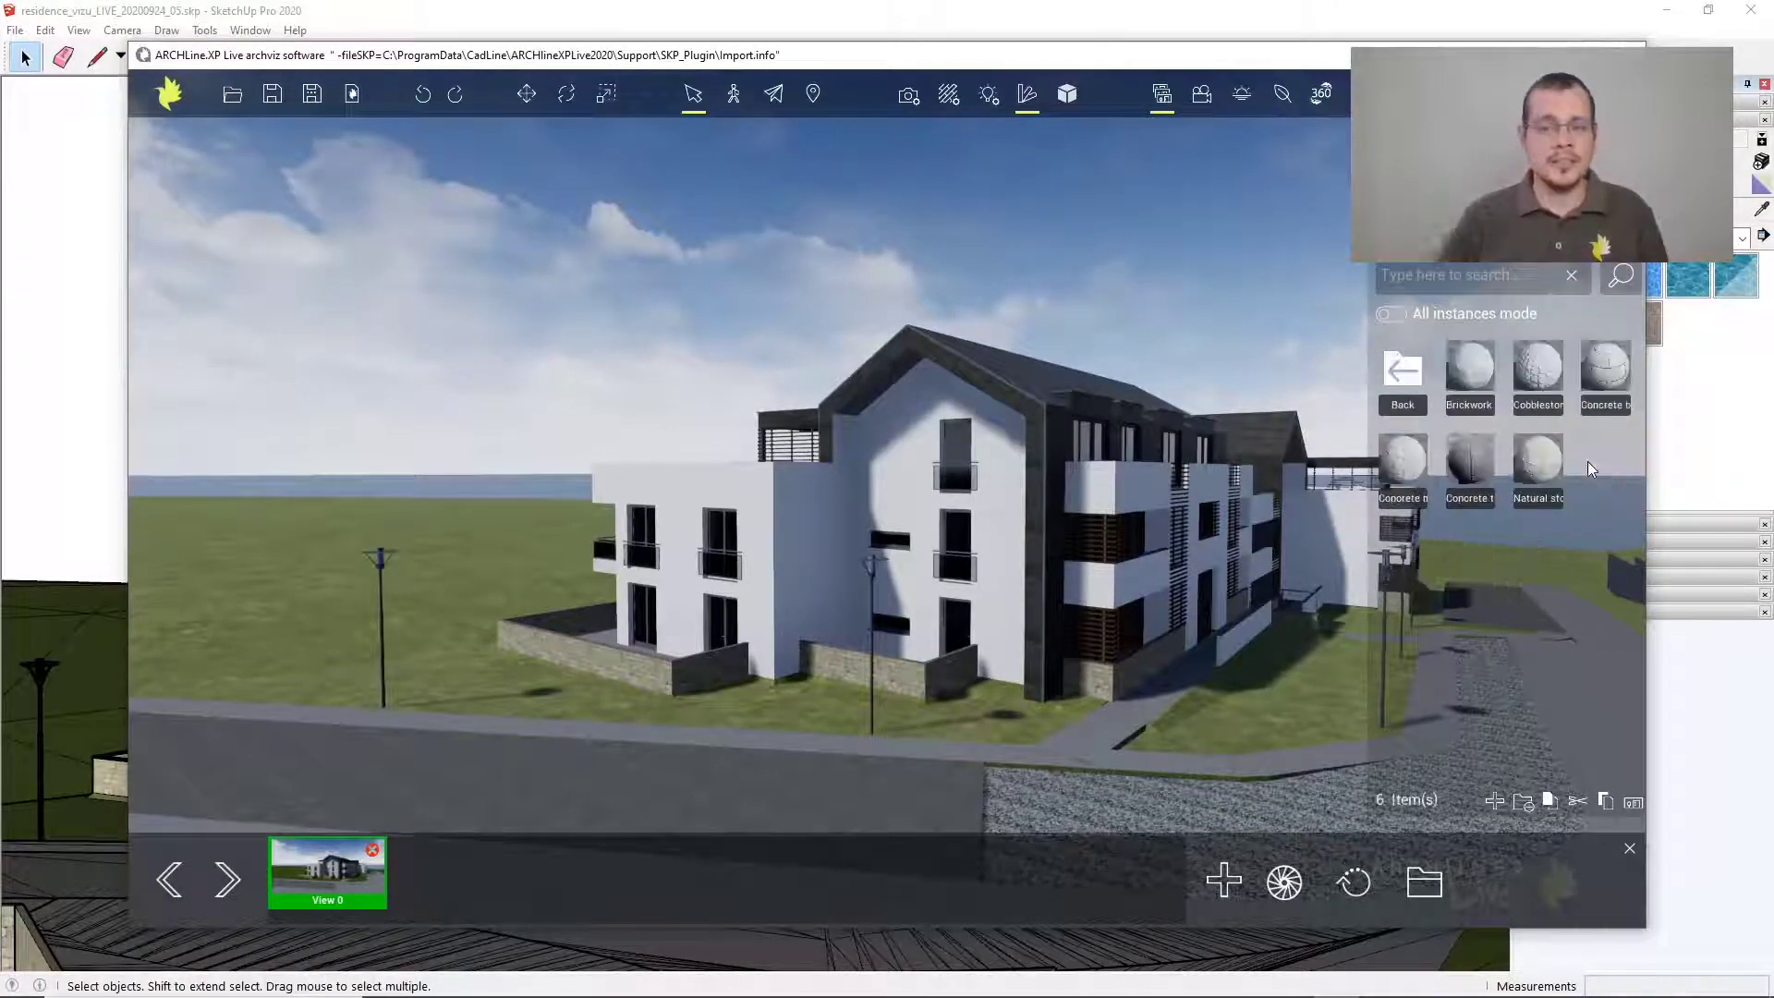
pyautogui.moveTo(1482, 458); pyautogui.dragTo(672, 773)
pyautogui.moveTo(672, 773); pyautogui.dragTo(790, 632, button='middle')
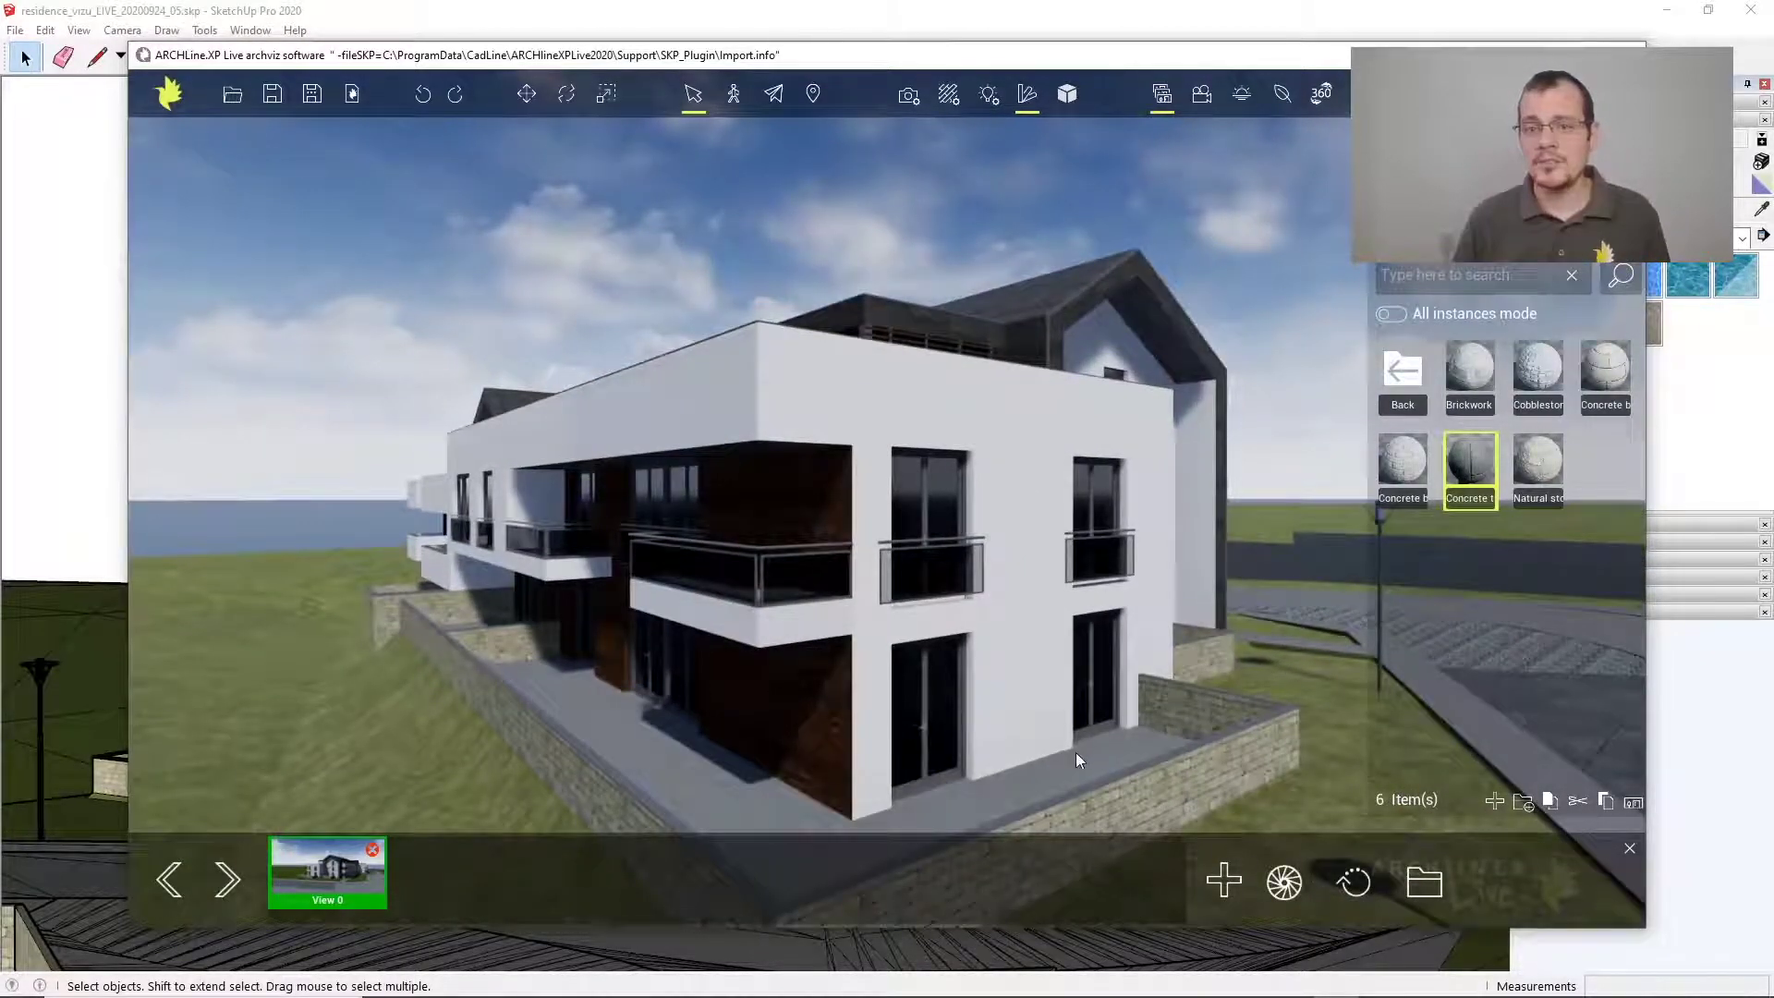
# Try the dark concrete material on the nearest terrace floor with all instances mode off, and undo it
pyautogui.moveTo(1470, 462); pyautogui.dragTo(732, 793)
pyautogui.moveTo(740, 757); pyautogui.dragTo(719, 784, button='middle')
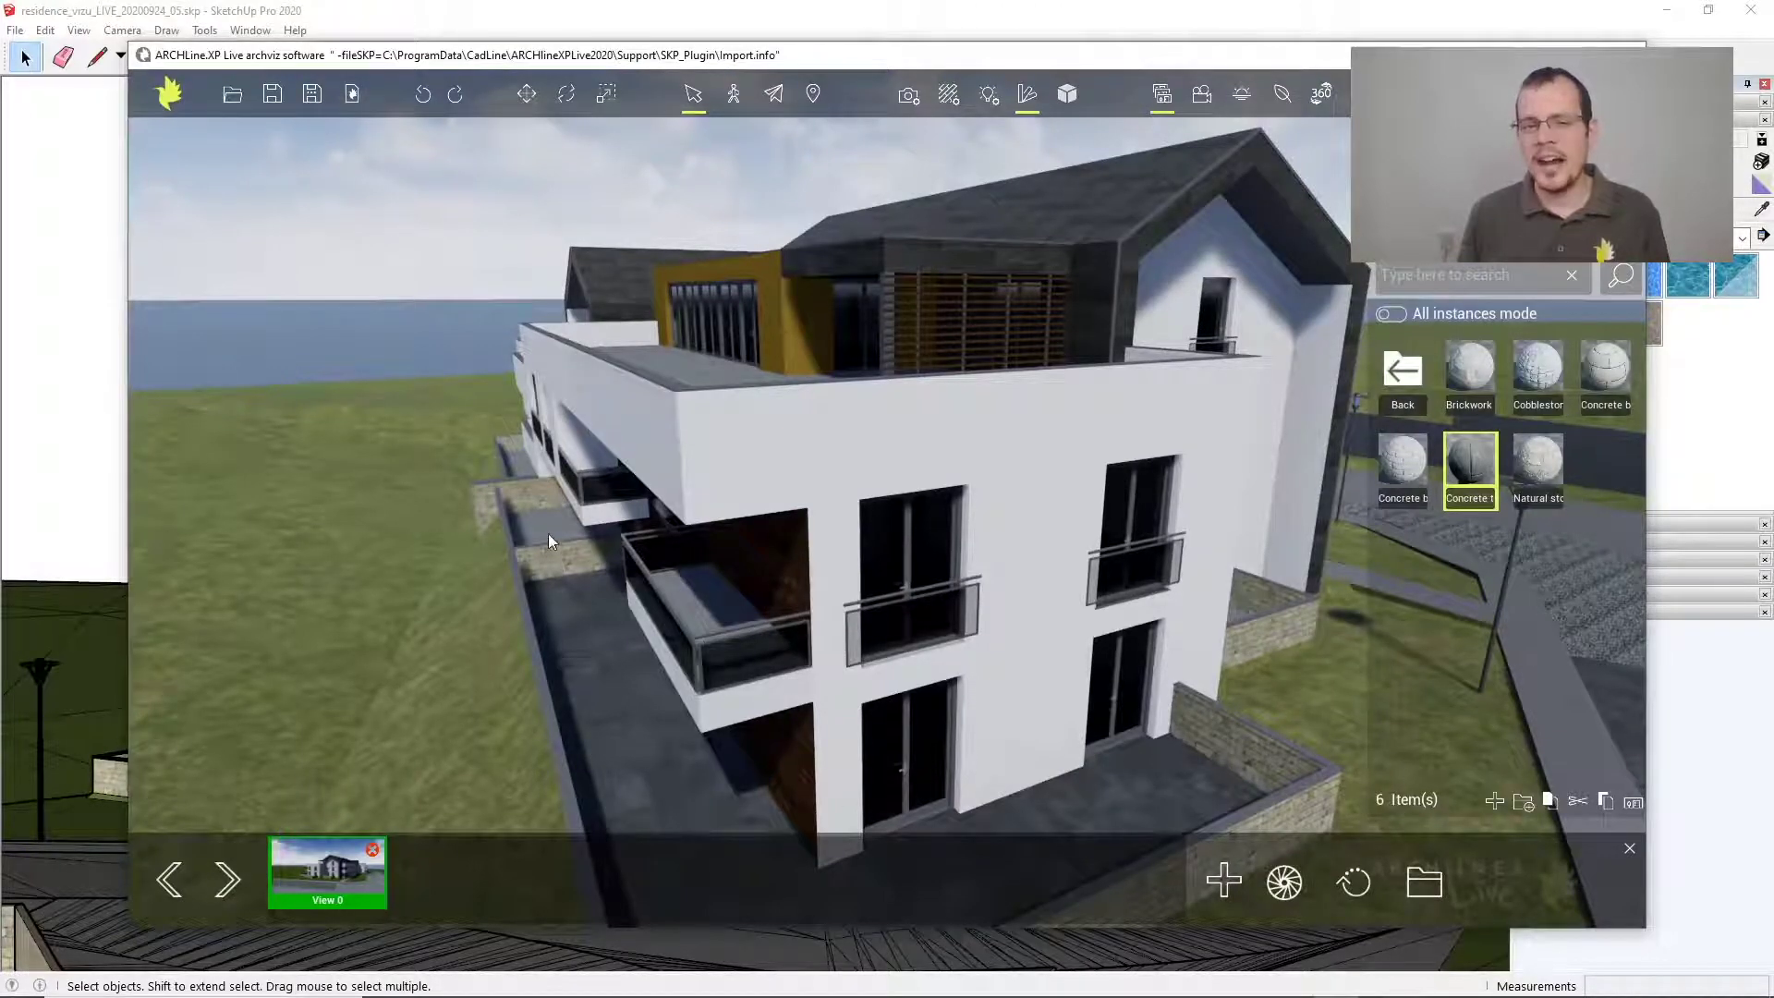
pyautogui.click(763, 810)
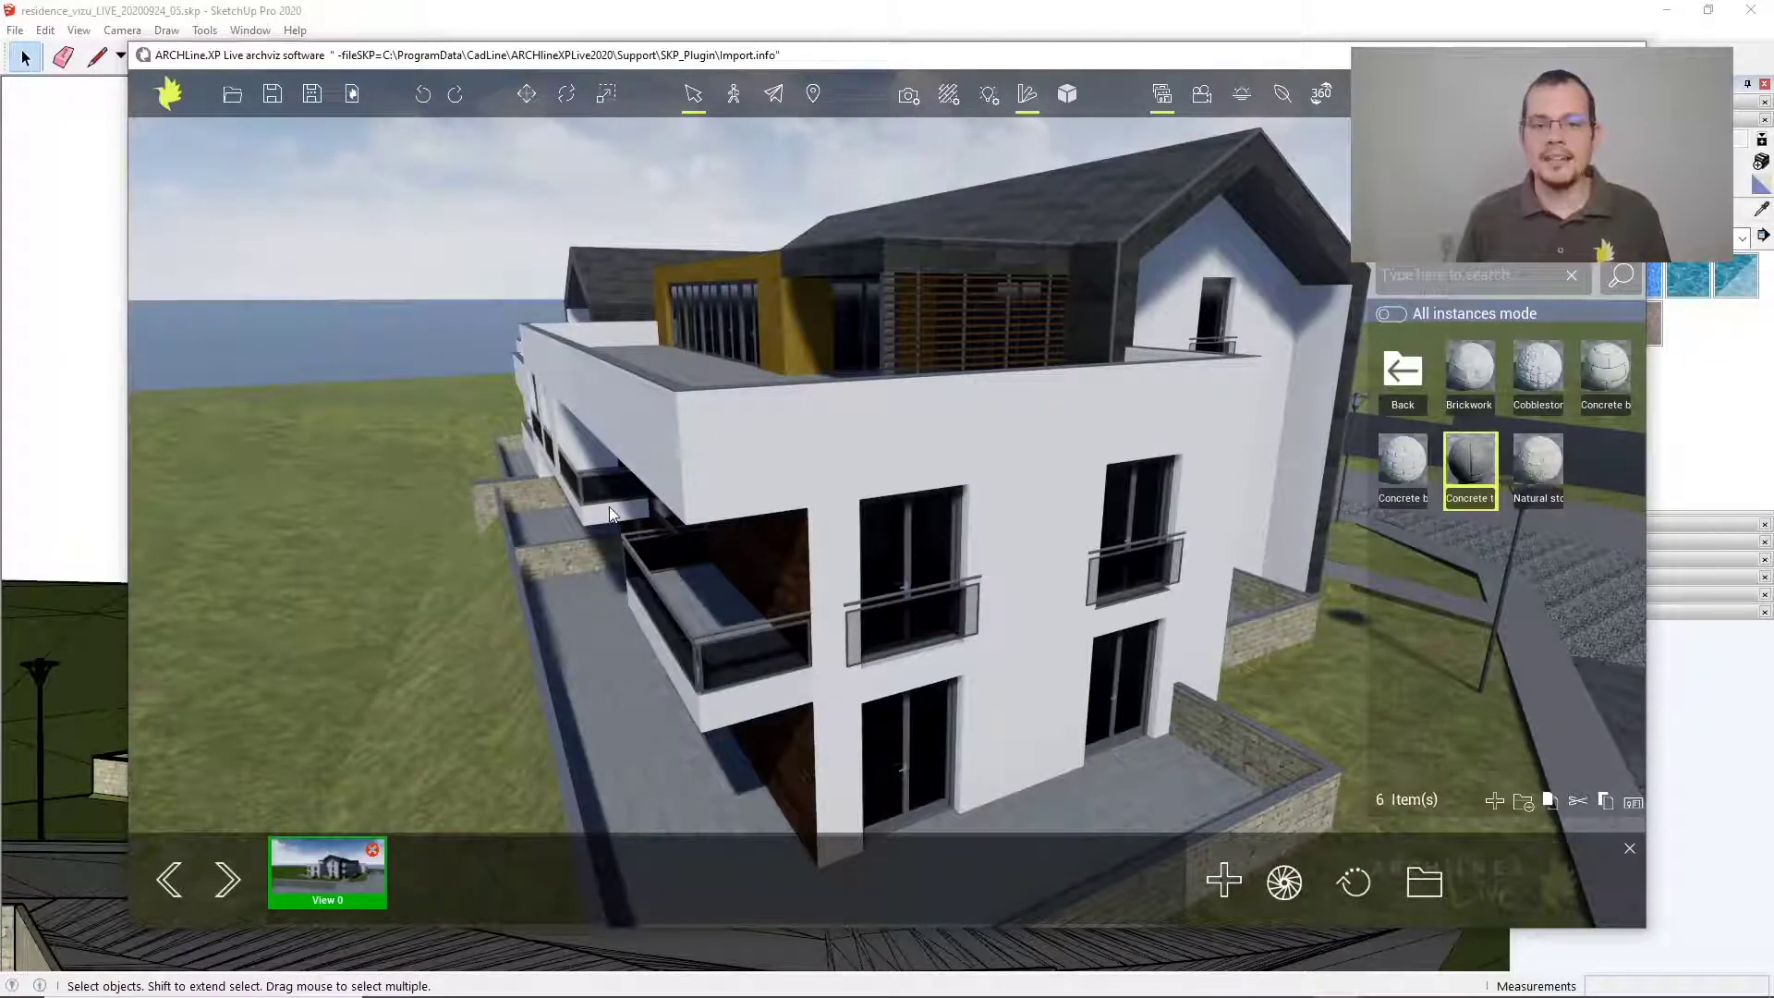
# Enable all instances mode and apply the dark concrete material to all the terrace floors at once
pyautogui.click(1390, 314)
pyautogui.moveTo(1476, 454); pyautogui.dragTo(637, 713)
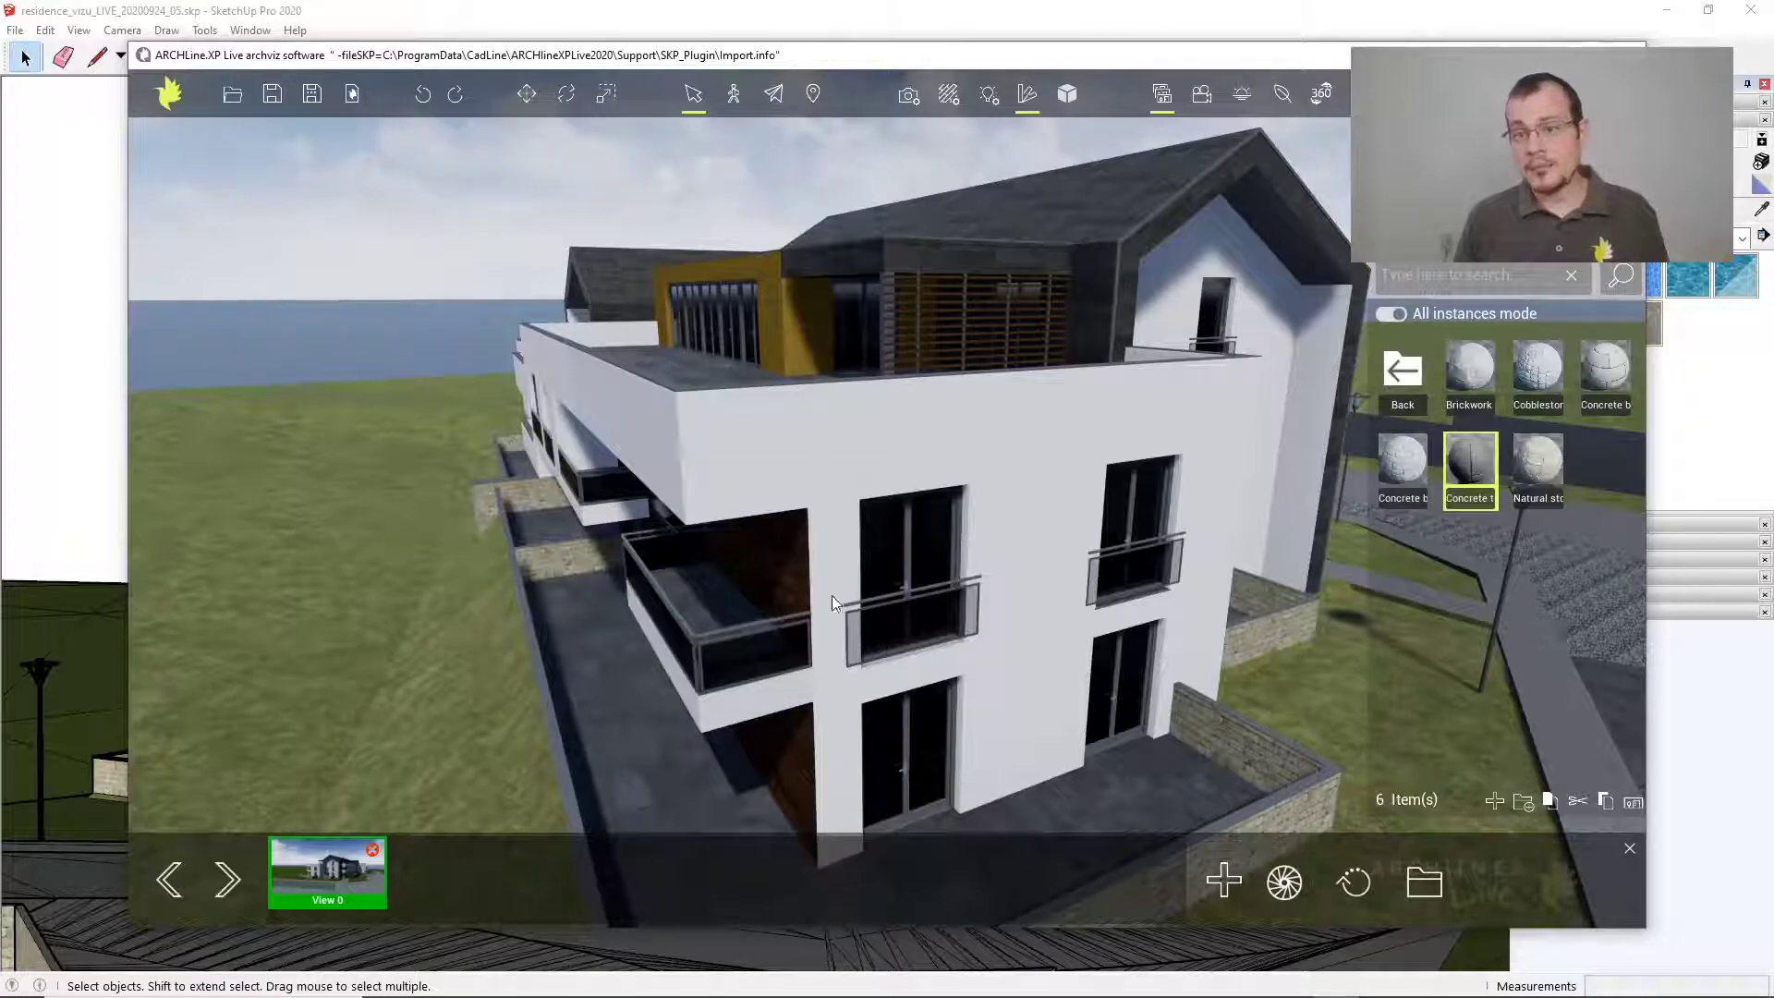
# Apply the Glass material from the Glass library to all instances of the top-floor window glazing beside the wooden louvres
pyautogui.click(1405, 371)
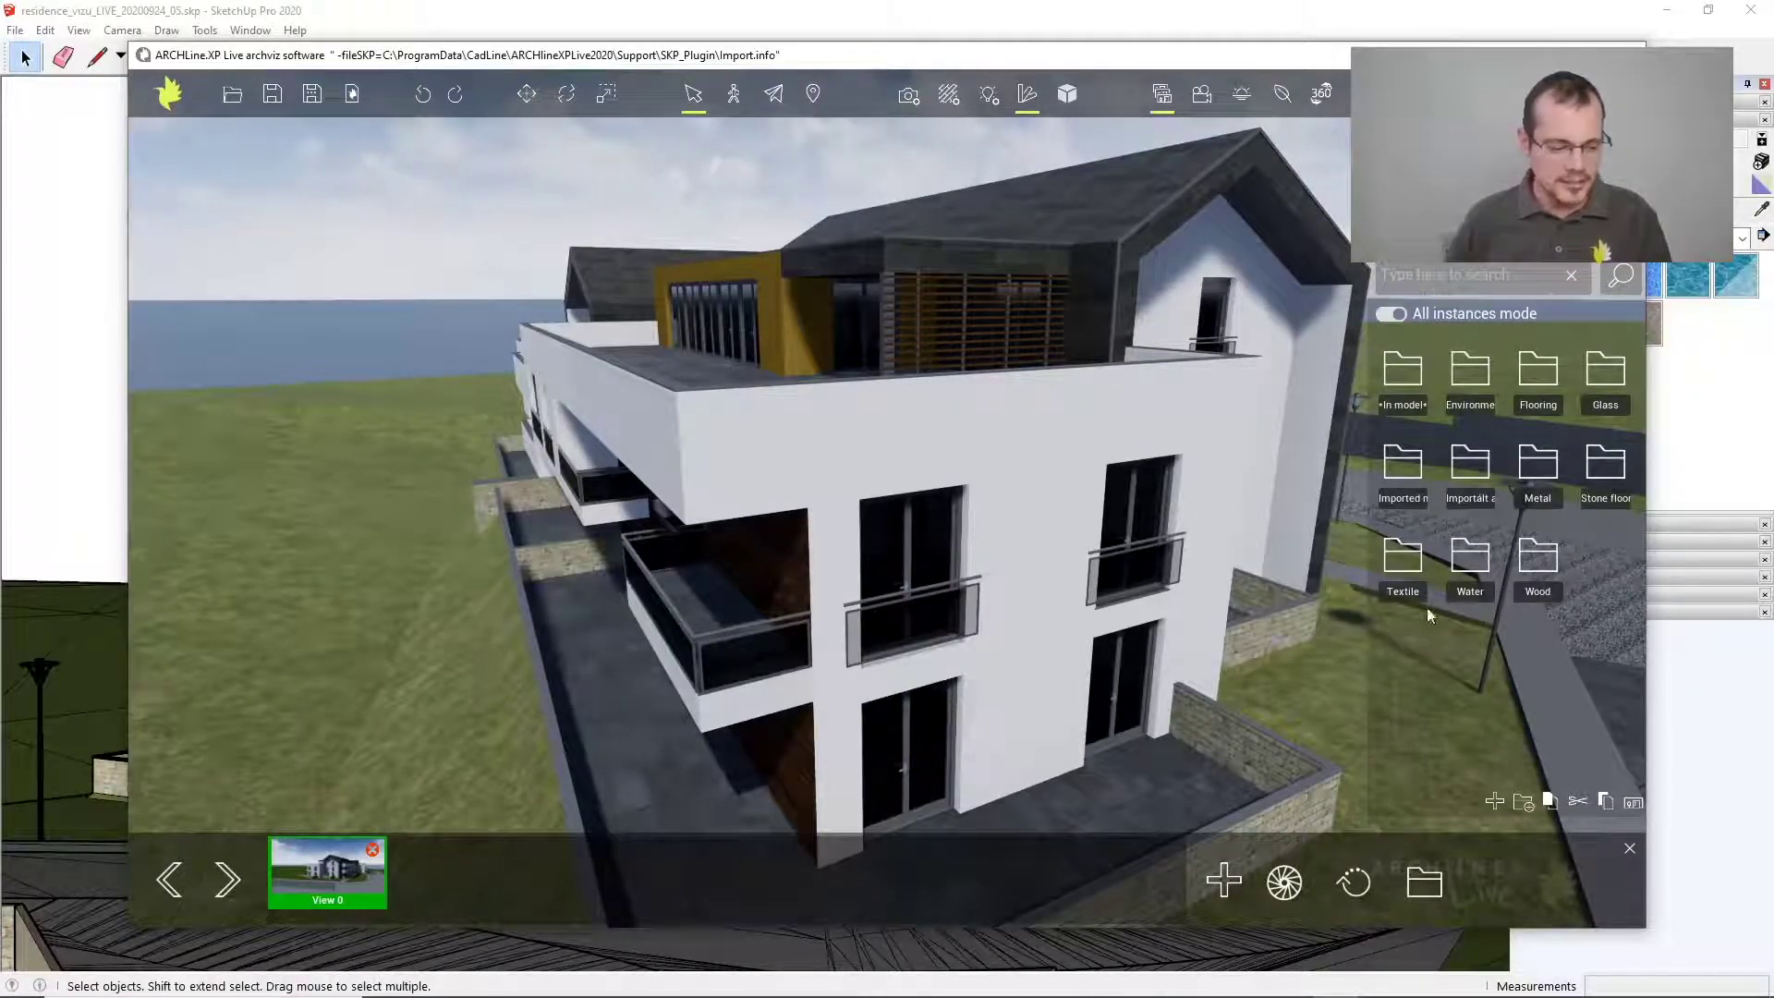
pyautogui.click(1604, 393)
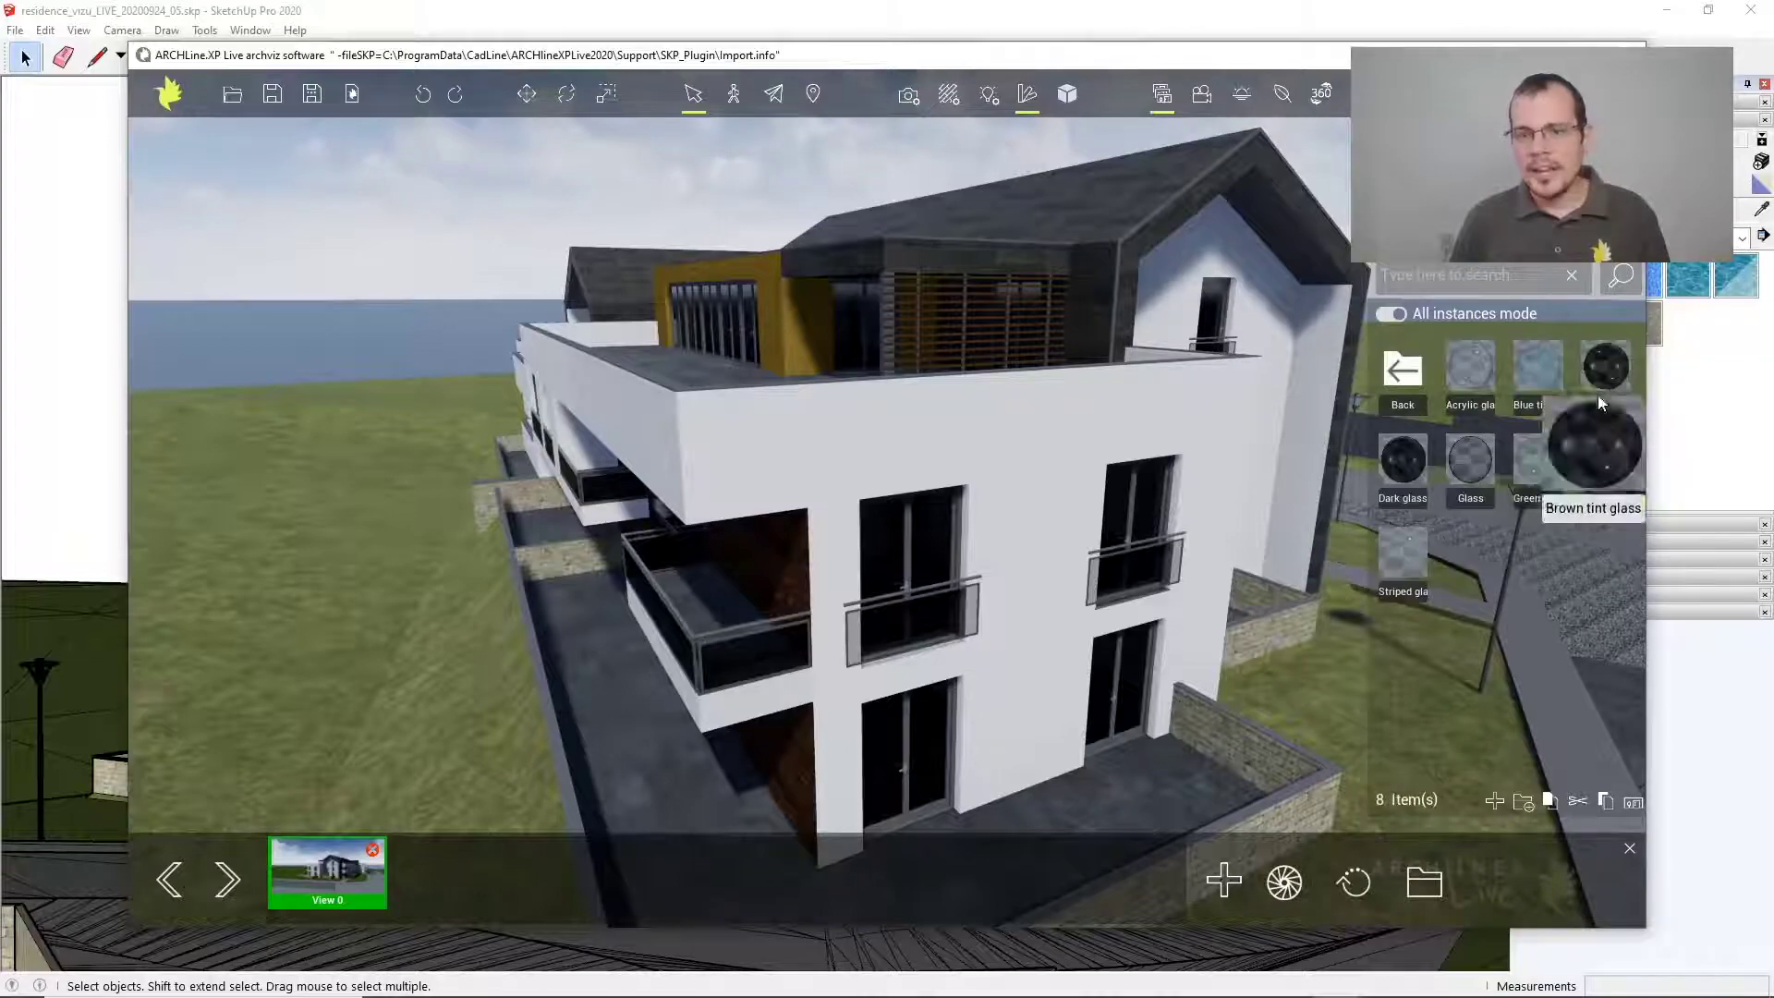
pyautogui.moveTo(1466, 467); pyautogui.dragTo(844, 308)
pyautogui.moveTo(872, 545); pyautogui.dragTo(784, 521, button='middle')
pyautogui.moveTo(717, 323); pyautogui.dragTo(712, 325, button='right')
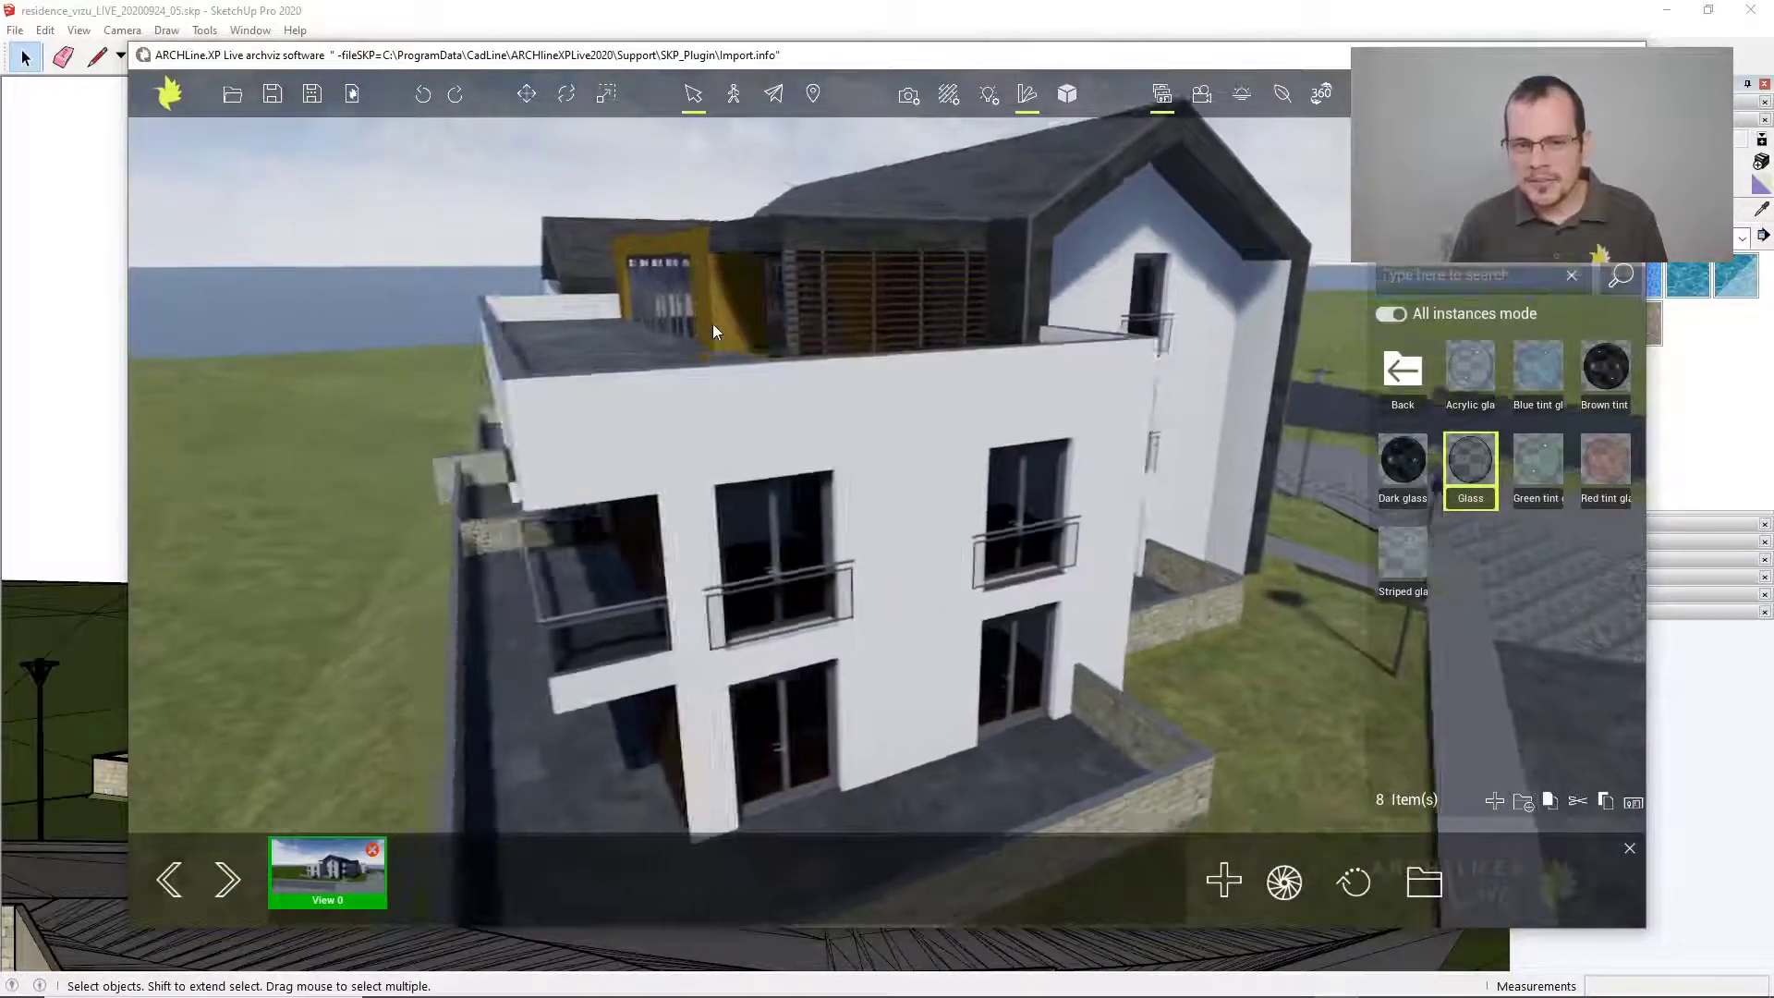
# Apply the Glass material to the first-floor window glazing on the white end facade
pyautogui.moveTo(887, 507); pyautogui.dragTo(858, 489, button='right')
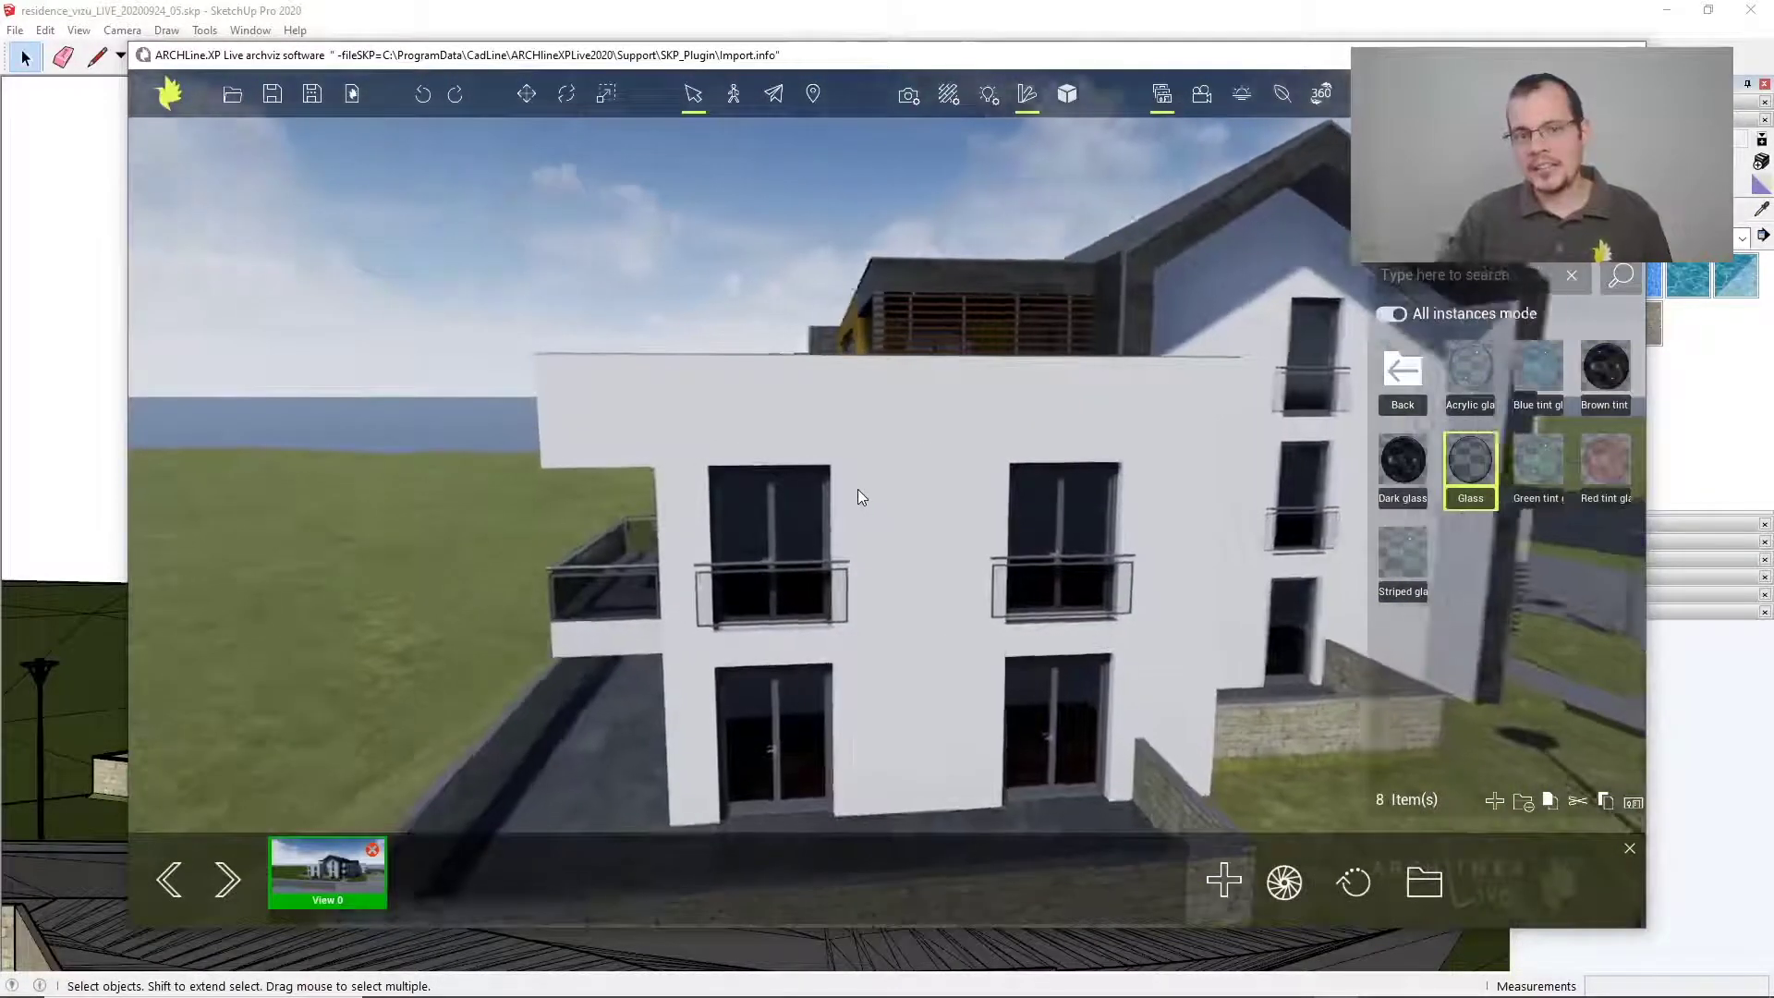
pyautogui.scroll(-4, 868, 516)
pyautogui.moveTo(901, 563); pyautogui.dragTo(916, 480, button='middle')
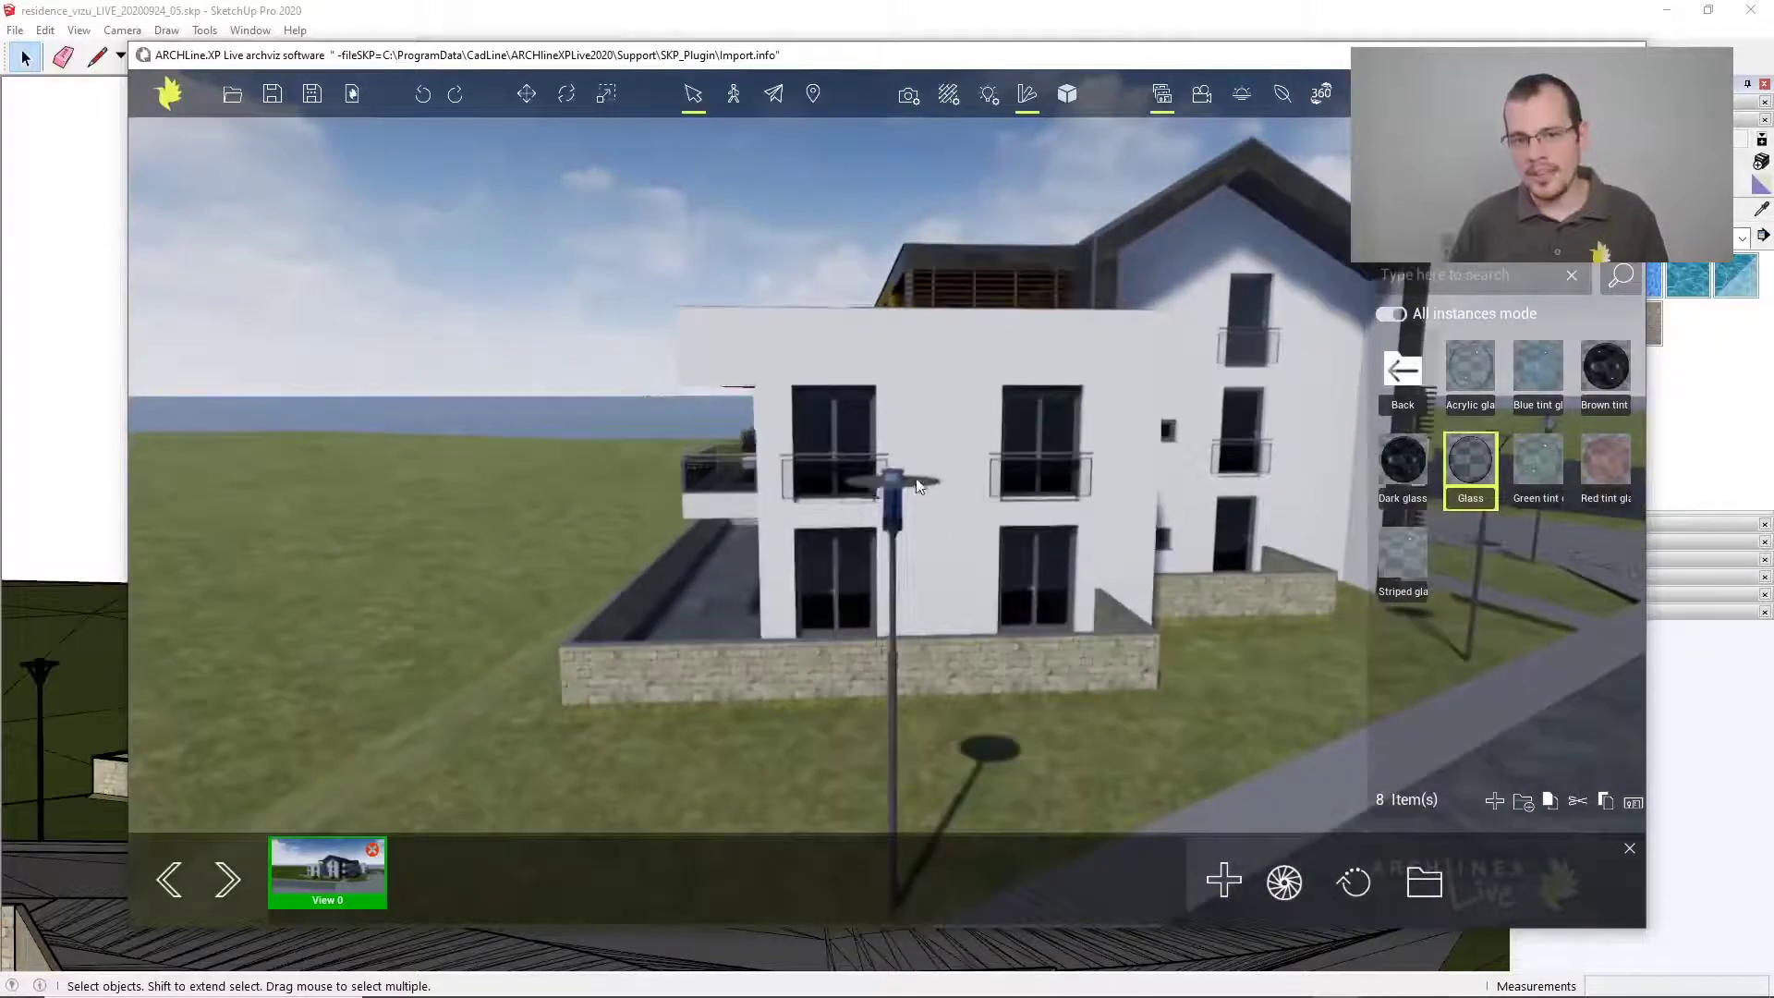
pyautogui.scroll(2, 918, 487)
pyautogui.moveTo(1470, 462); pyautogui.dragTo(891, 507)
# Try the Gravel and Sandstone materials from the Environment library on the long wall along the road
pyautogui.moveTo(1020, 536); pyautogui.dragTo(613, 569, button='middle')
pyautogui.moveTo(1136, 555); pyautogui.dragTo(1158, 543, button='middle')
pyautogui.moveTo(995, 671)
pyautogui.mouseDown(button='middle')
pyautogui.moveTo(1011, 660)
pyautogui.moveTo(950, 702)
pyautogui.moveTo(994, 695)
pyautogui.mouseUp(button='middle')
pyautogui.moveTo(1145, 643); pyautogui.dragTo(416, 693, button='middle')
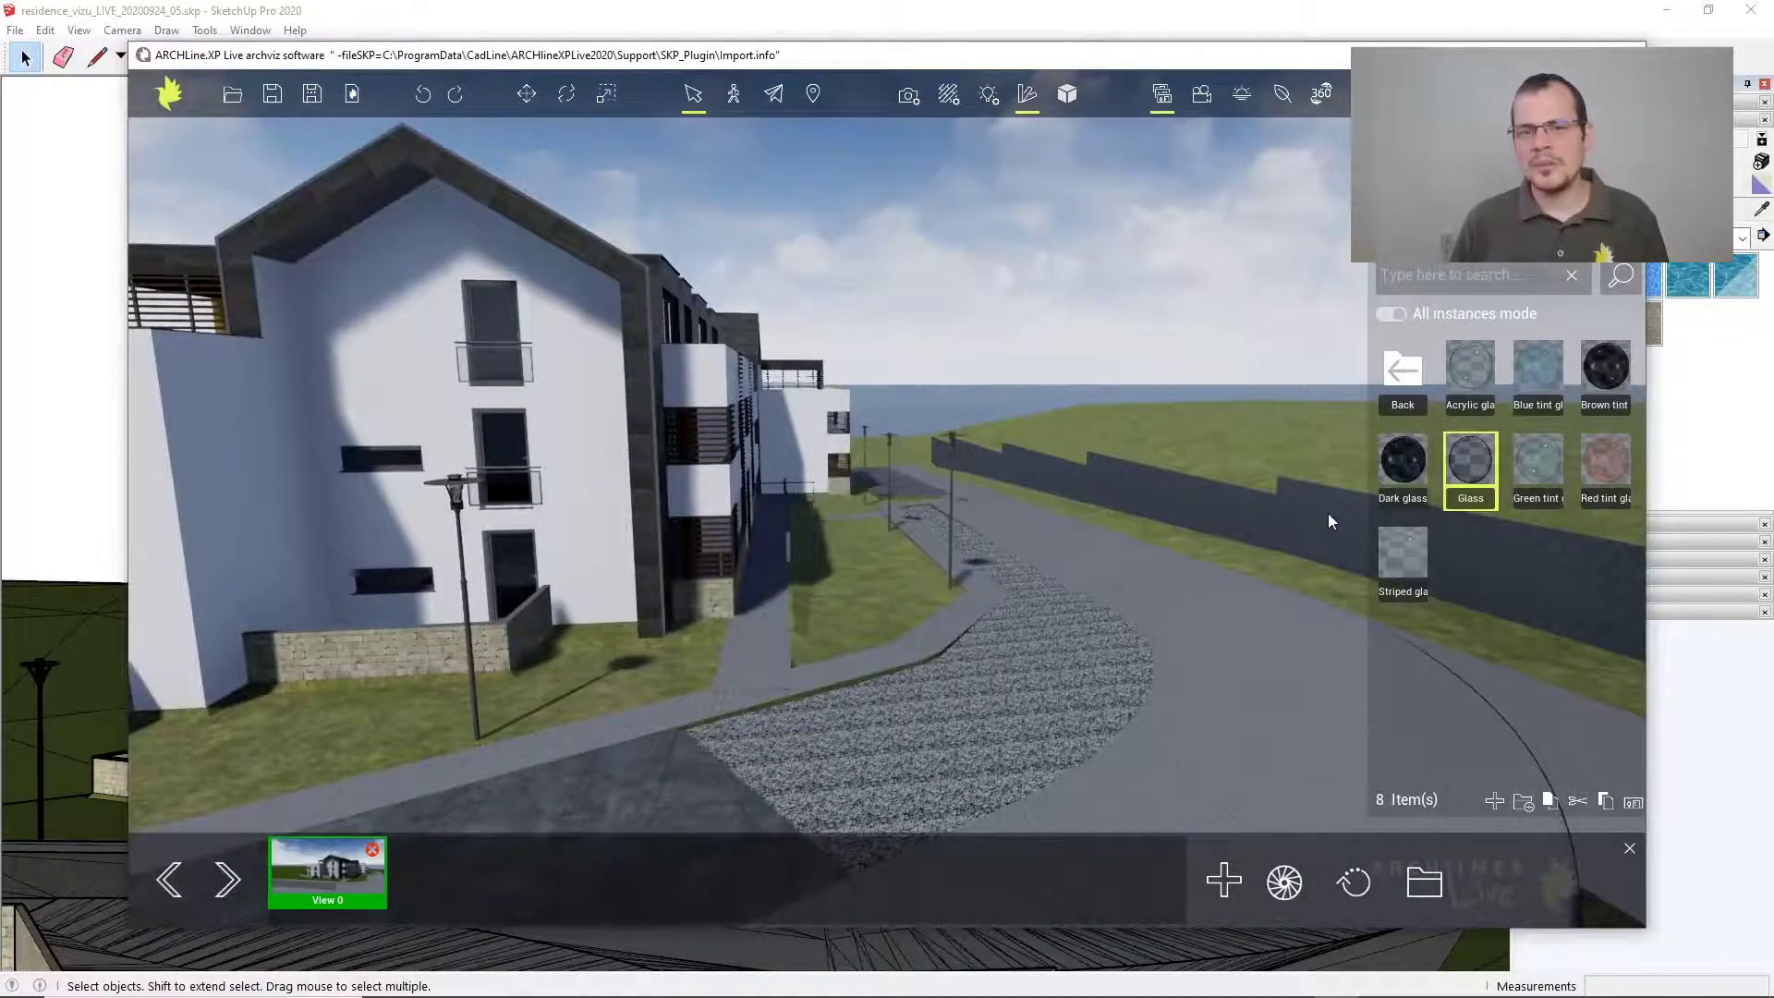
pyautogui.click(1400, 372)
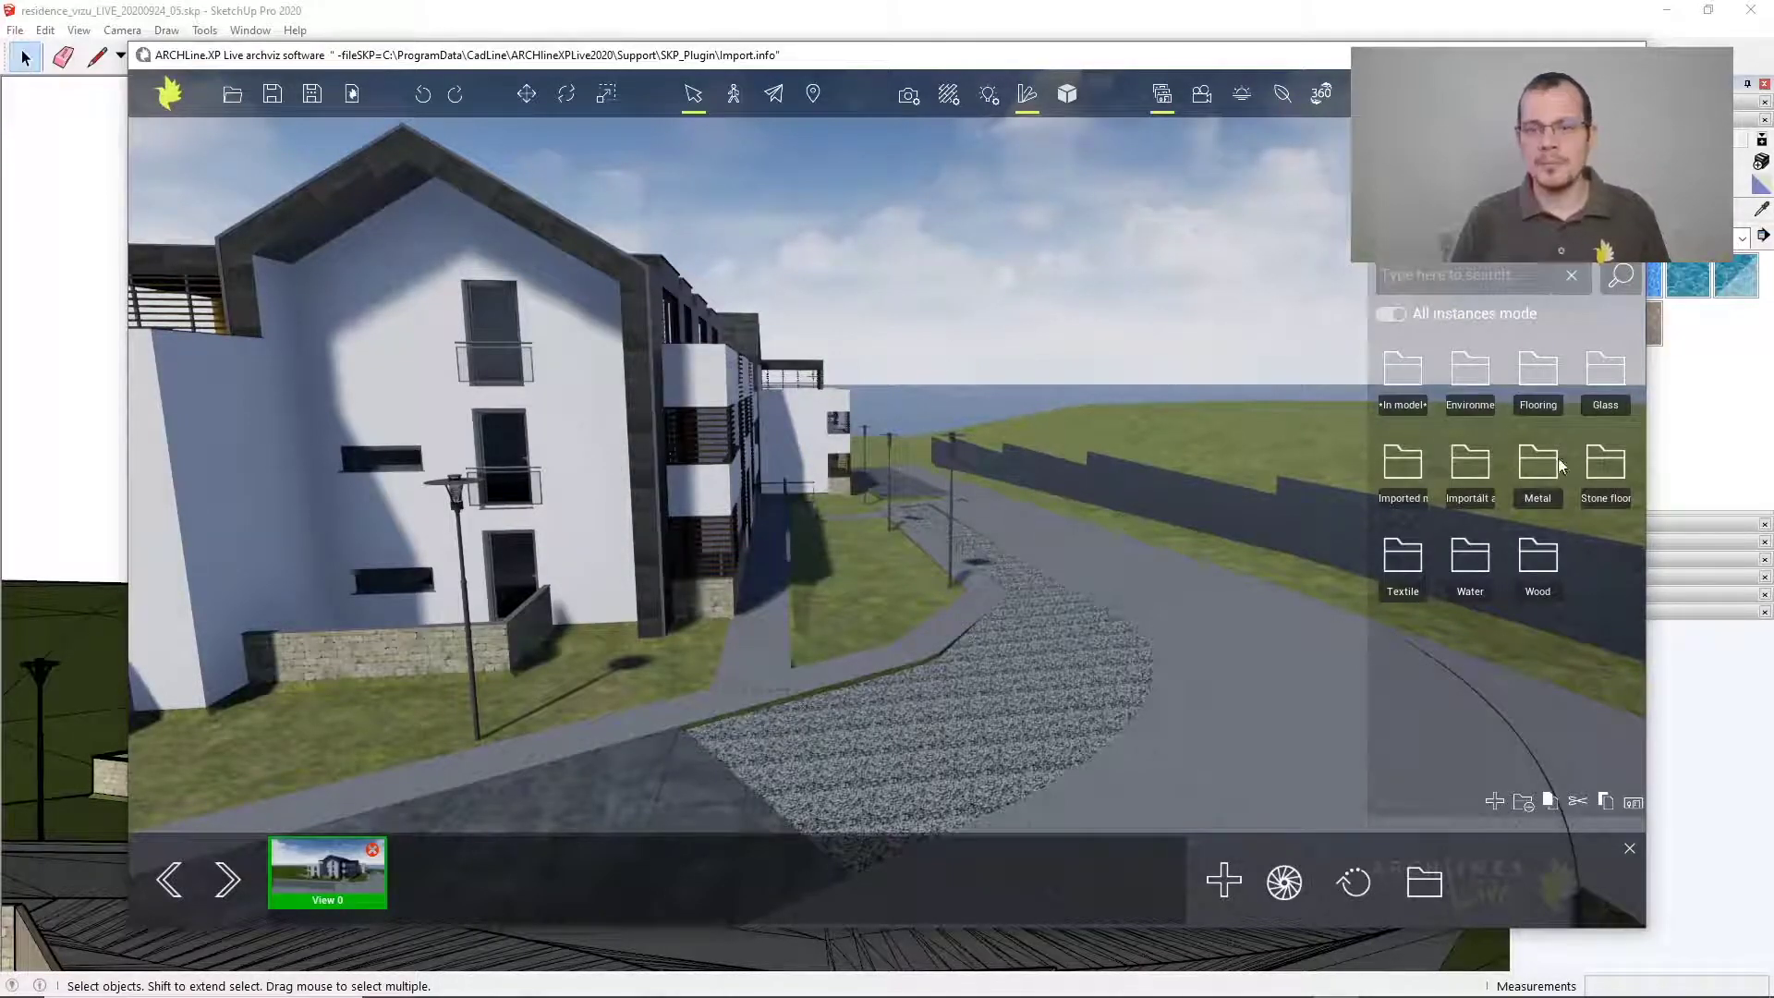
pyautogui.click(1478, 382)
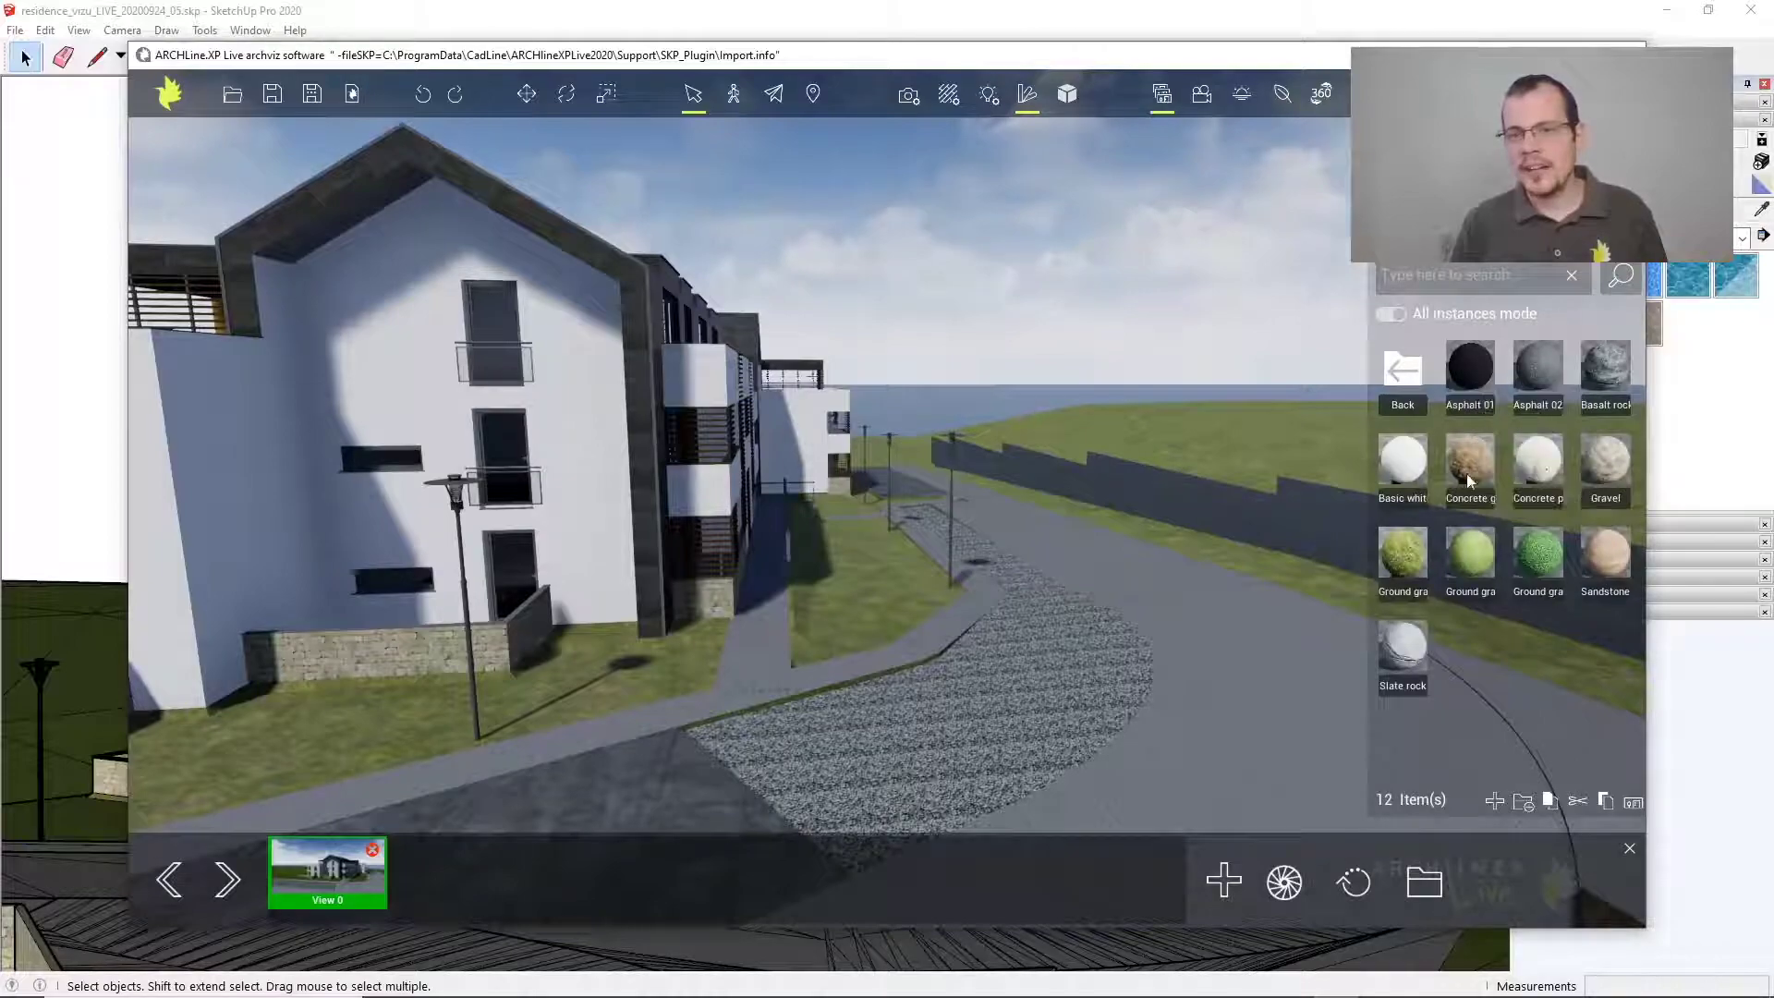
pyautogui.moveTo(1597, 458)
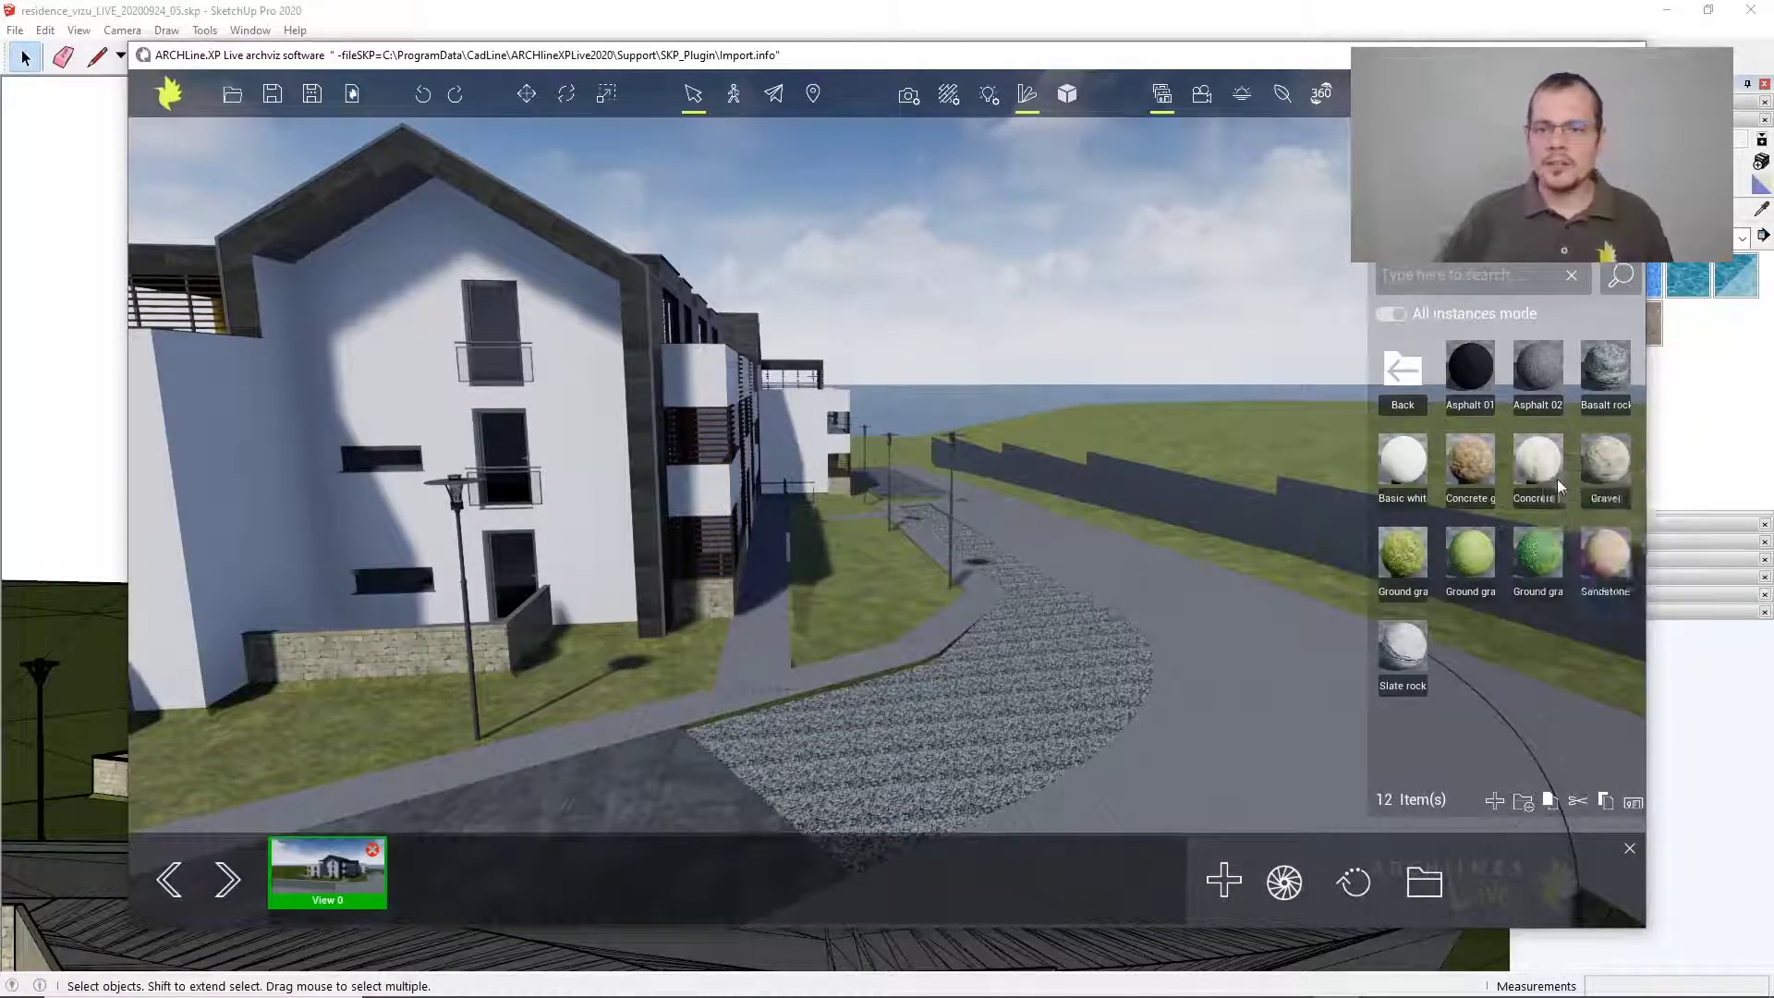
pyautogui.click(1604, 460)
pyautogui.click(1327, 523)
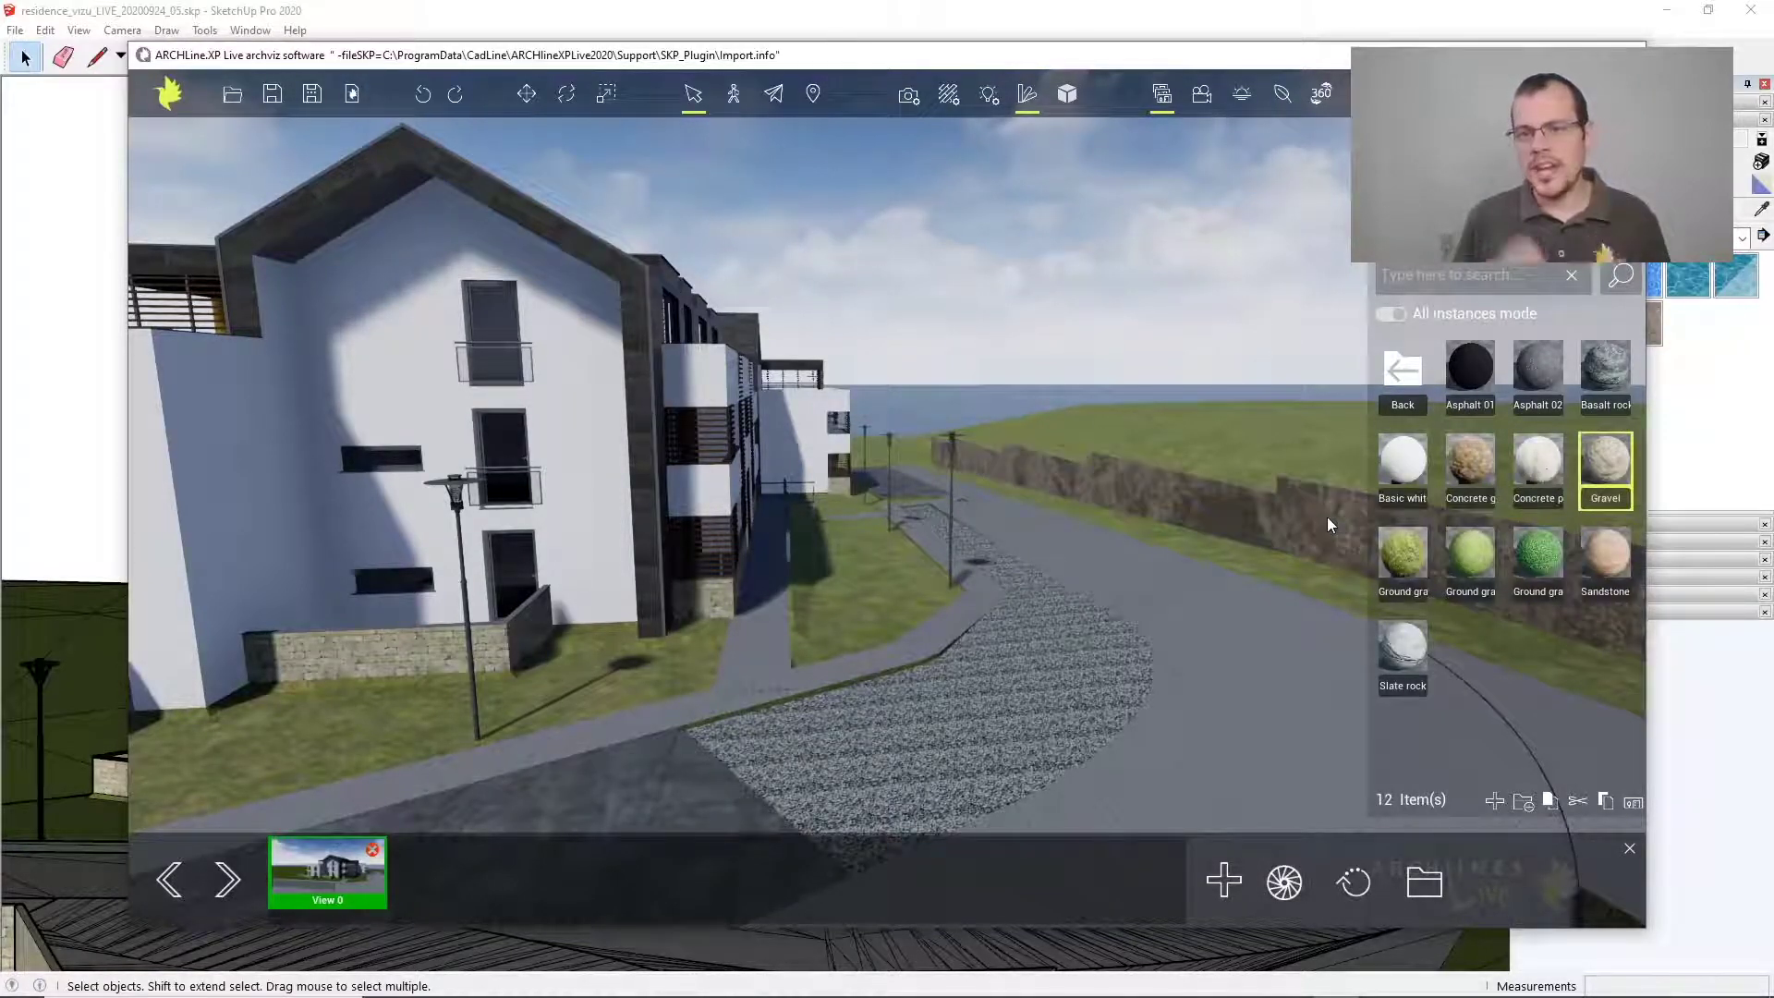
pyautogui.click(1582, 554)
pyautogui.click(1266, 554)
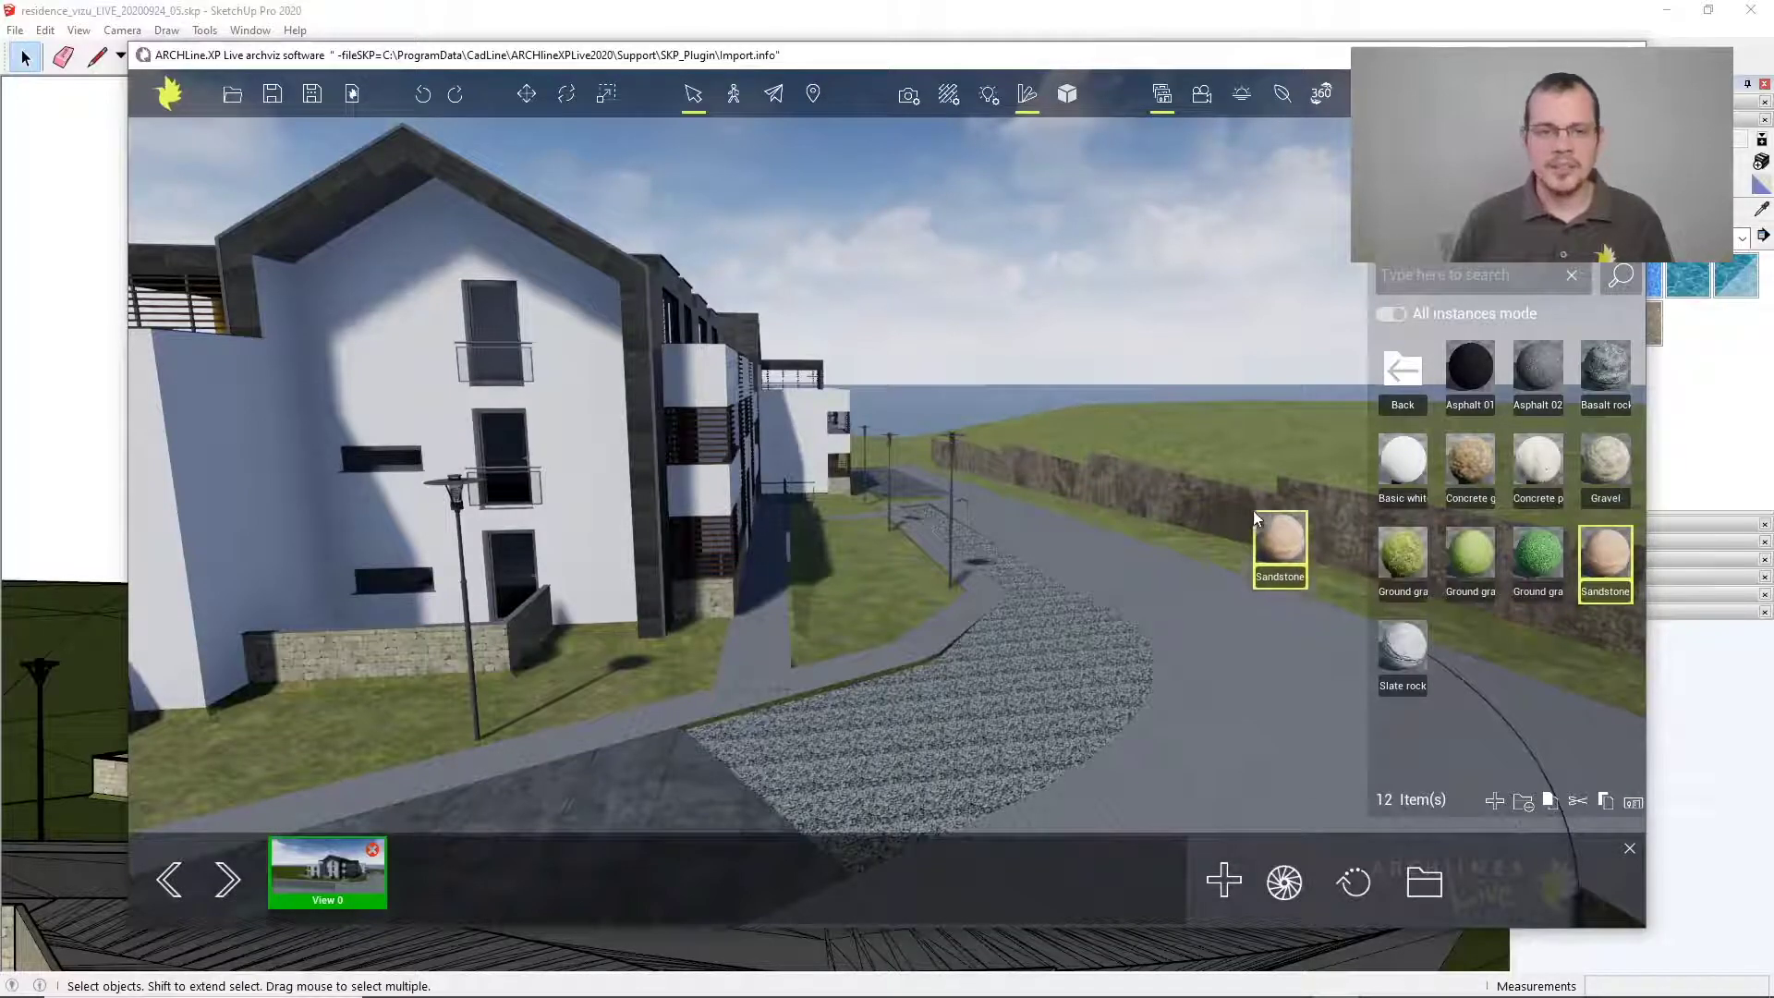
# Apply the Concrete panels material to the long wall along the road and restore the saved View 0
pyautogui.click(1538, 461)
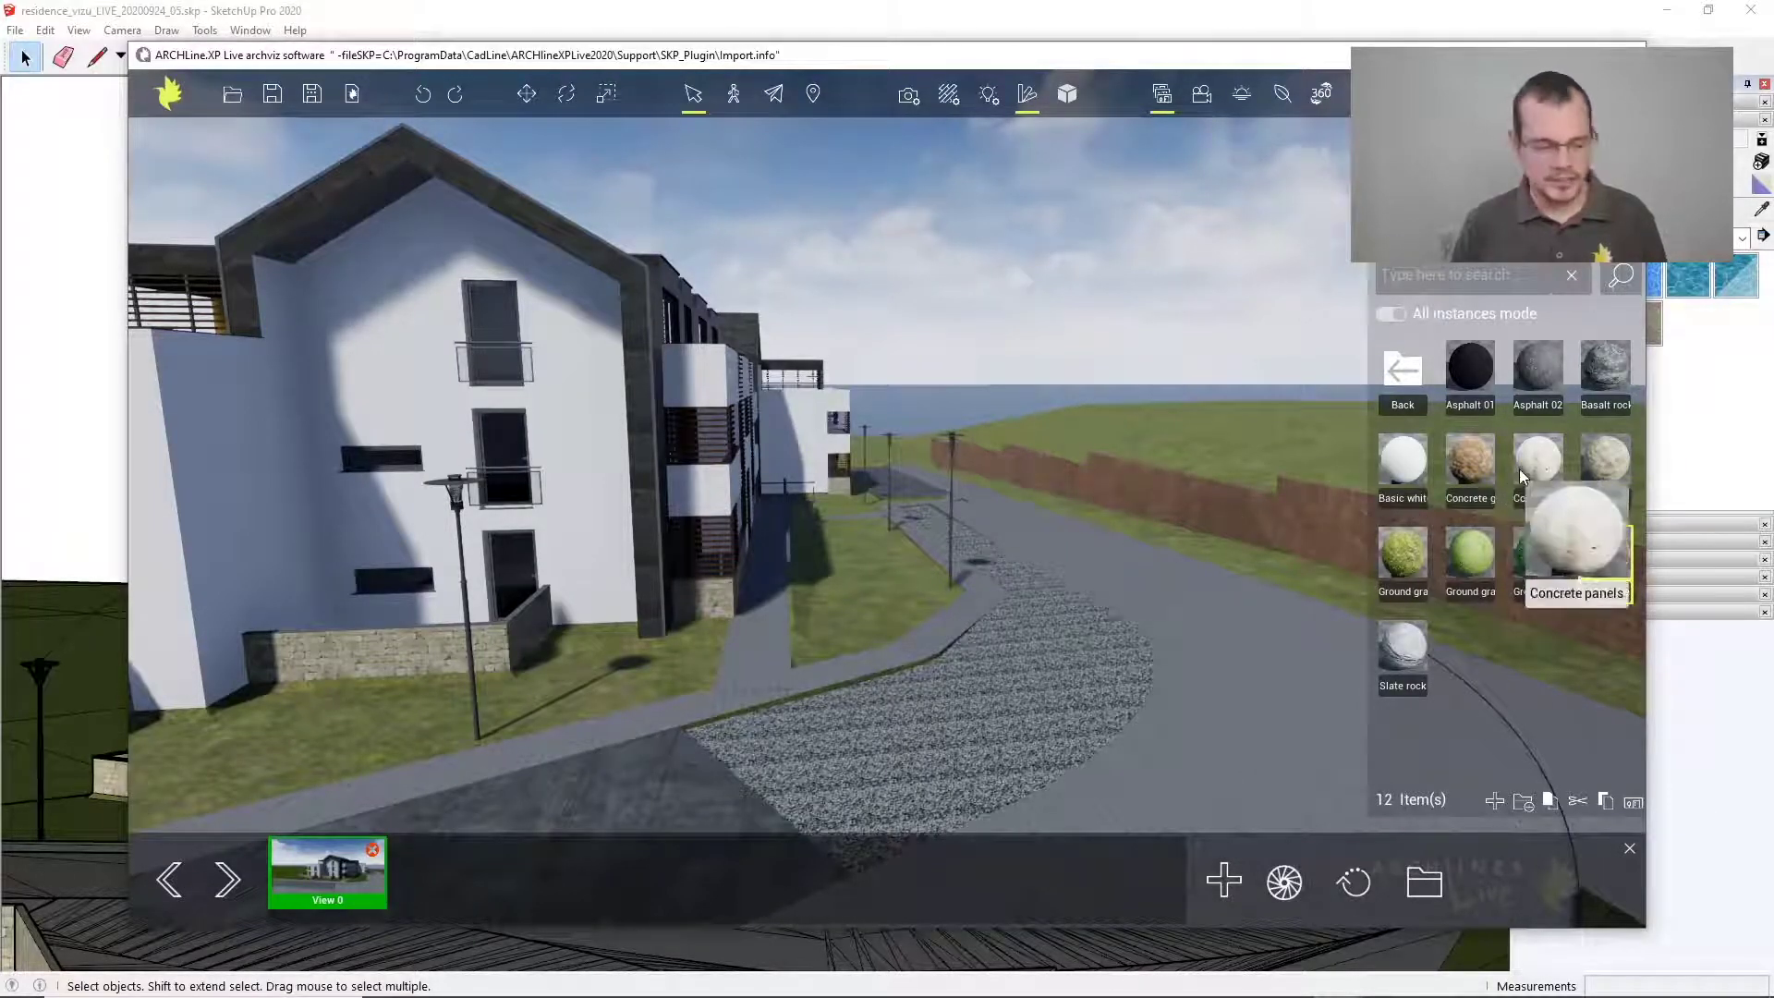
pyautogui.click(1301, 513)
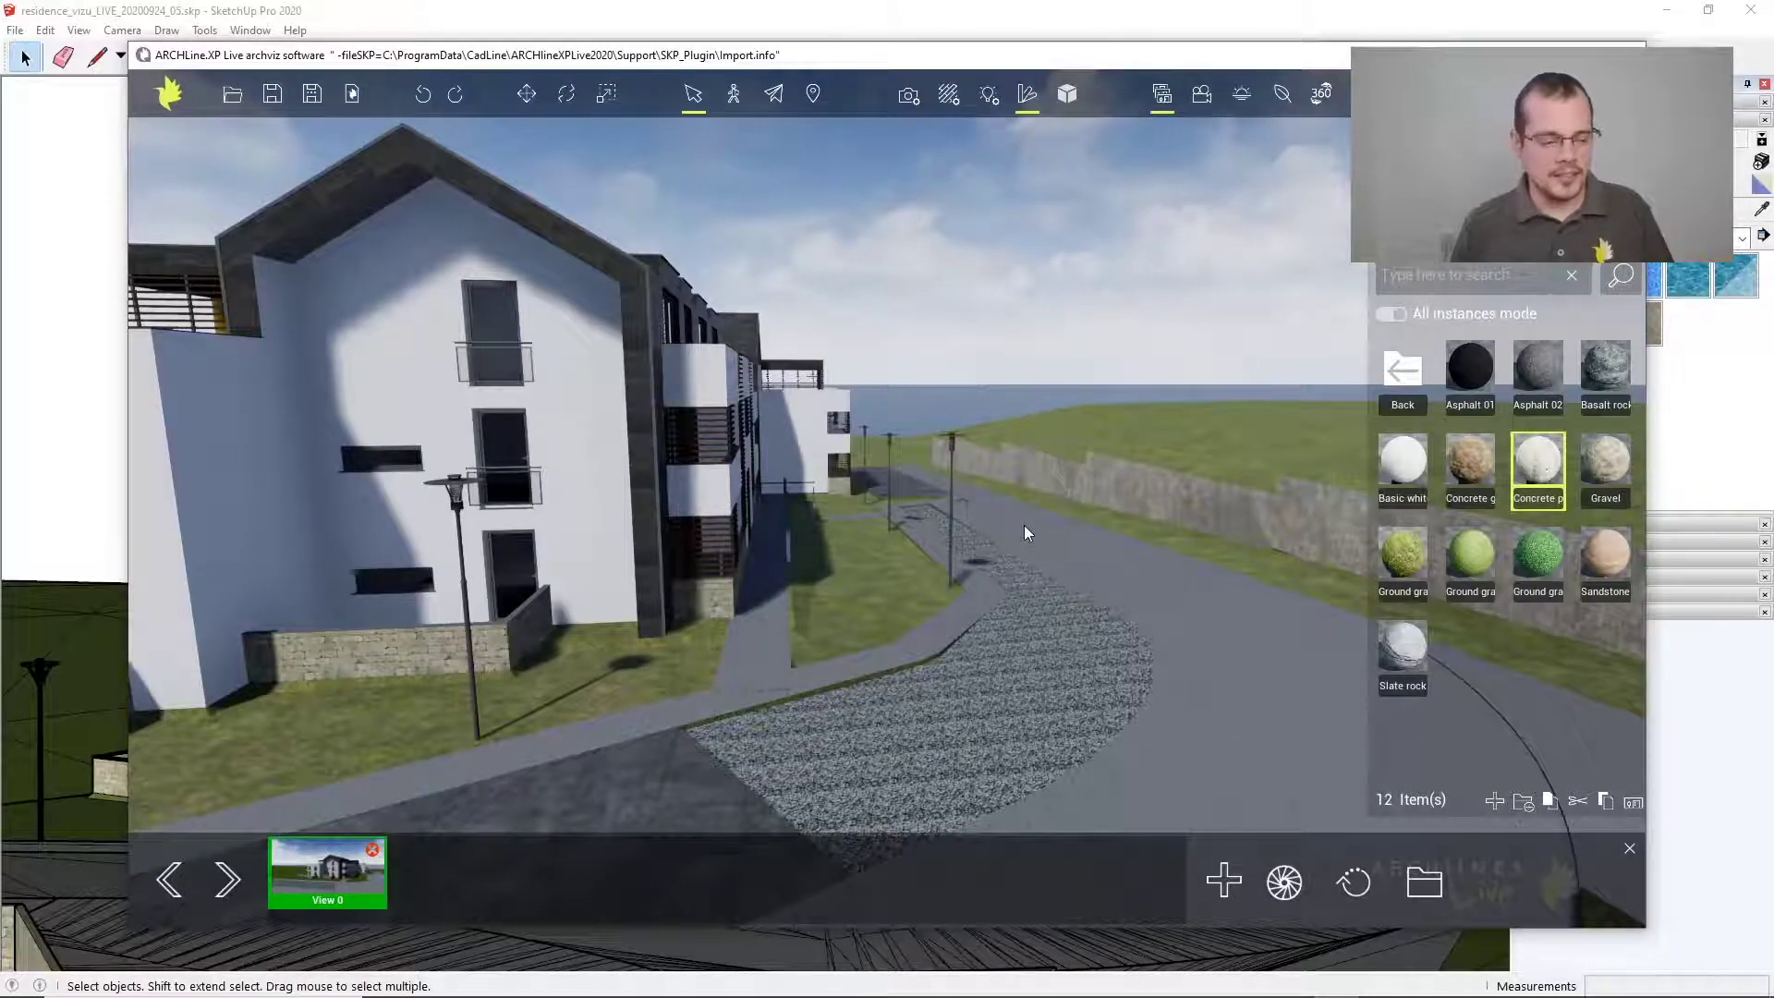
pyautogui.moveTo(801, 588)
pyautogui.mouseDown()
pyautogui.moveTo(986, 582)
pyautogui.moveTo(835, 590)
pyautogui.mouseUp()
pyautogui.click(337, 856)
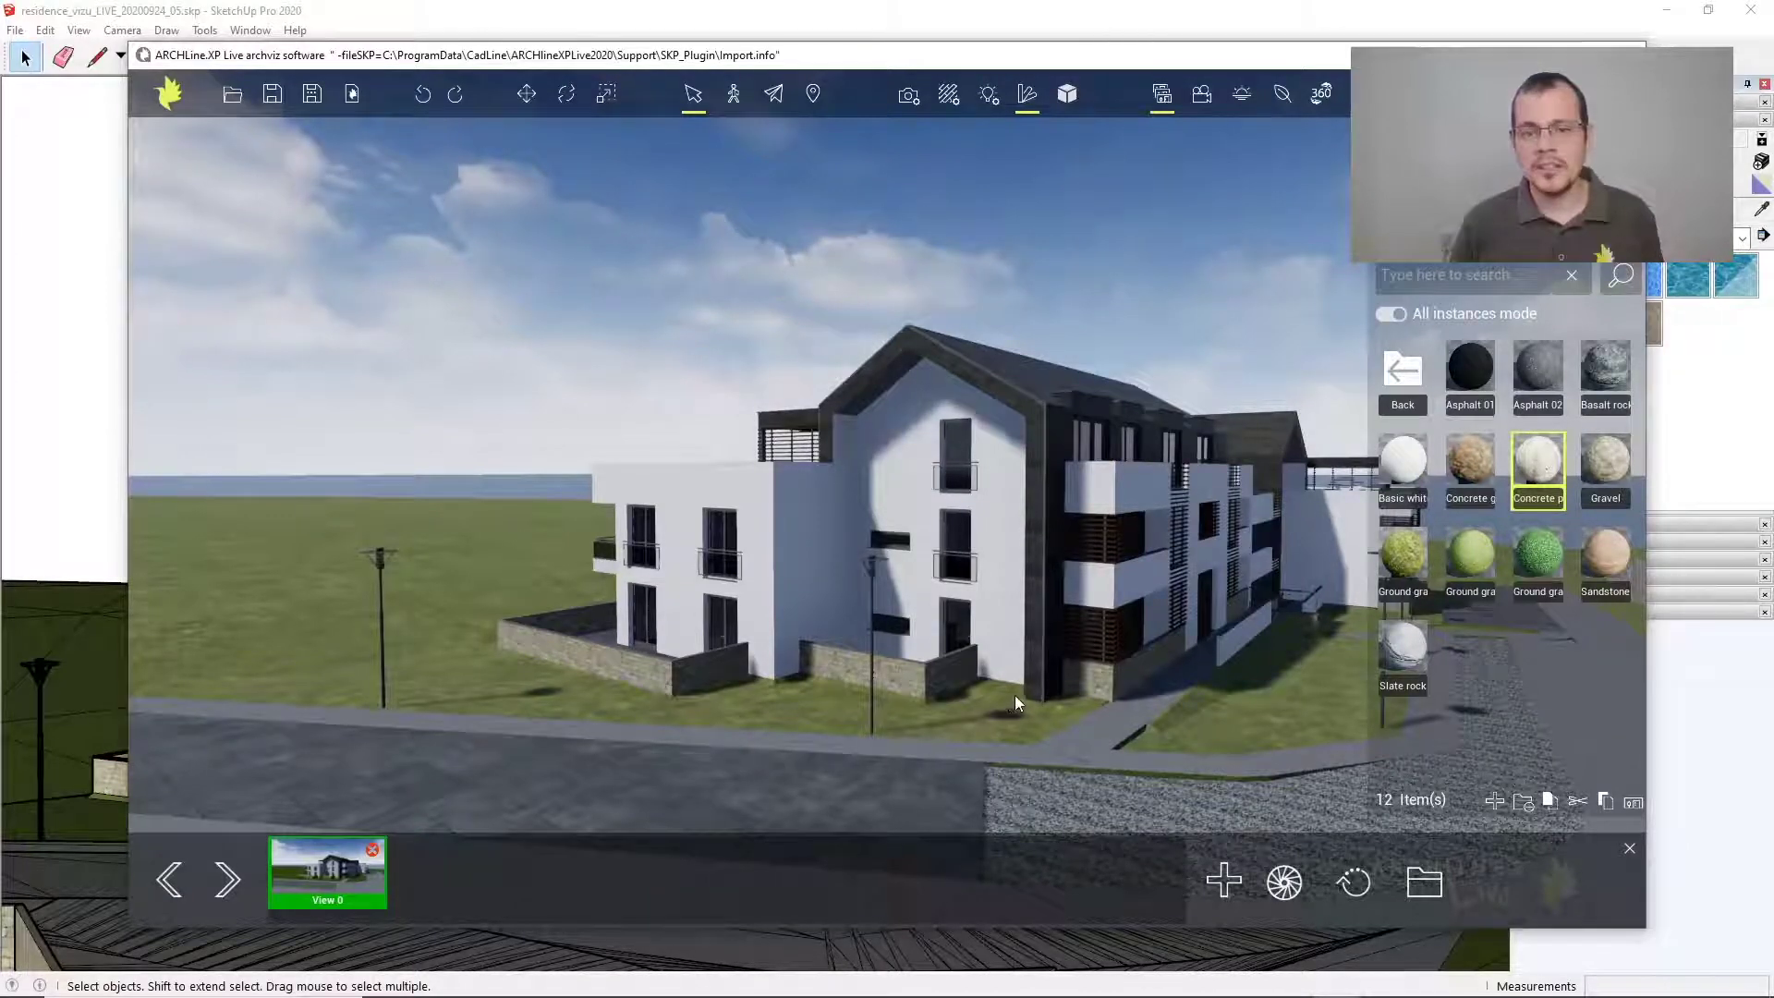
# Place the first landscape from the Background object library, the one starting with "Approaching", on the open lawn
pyautogui.moveTo(1028, 691); pyautogui.dragTo(436, 680)
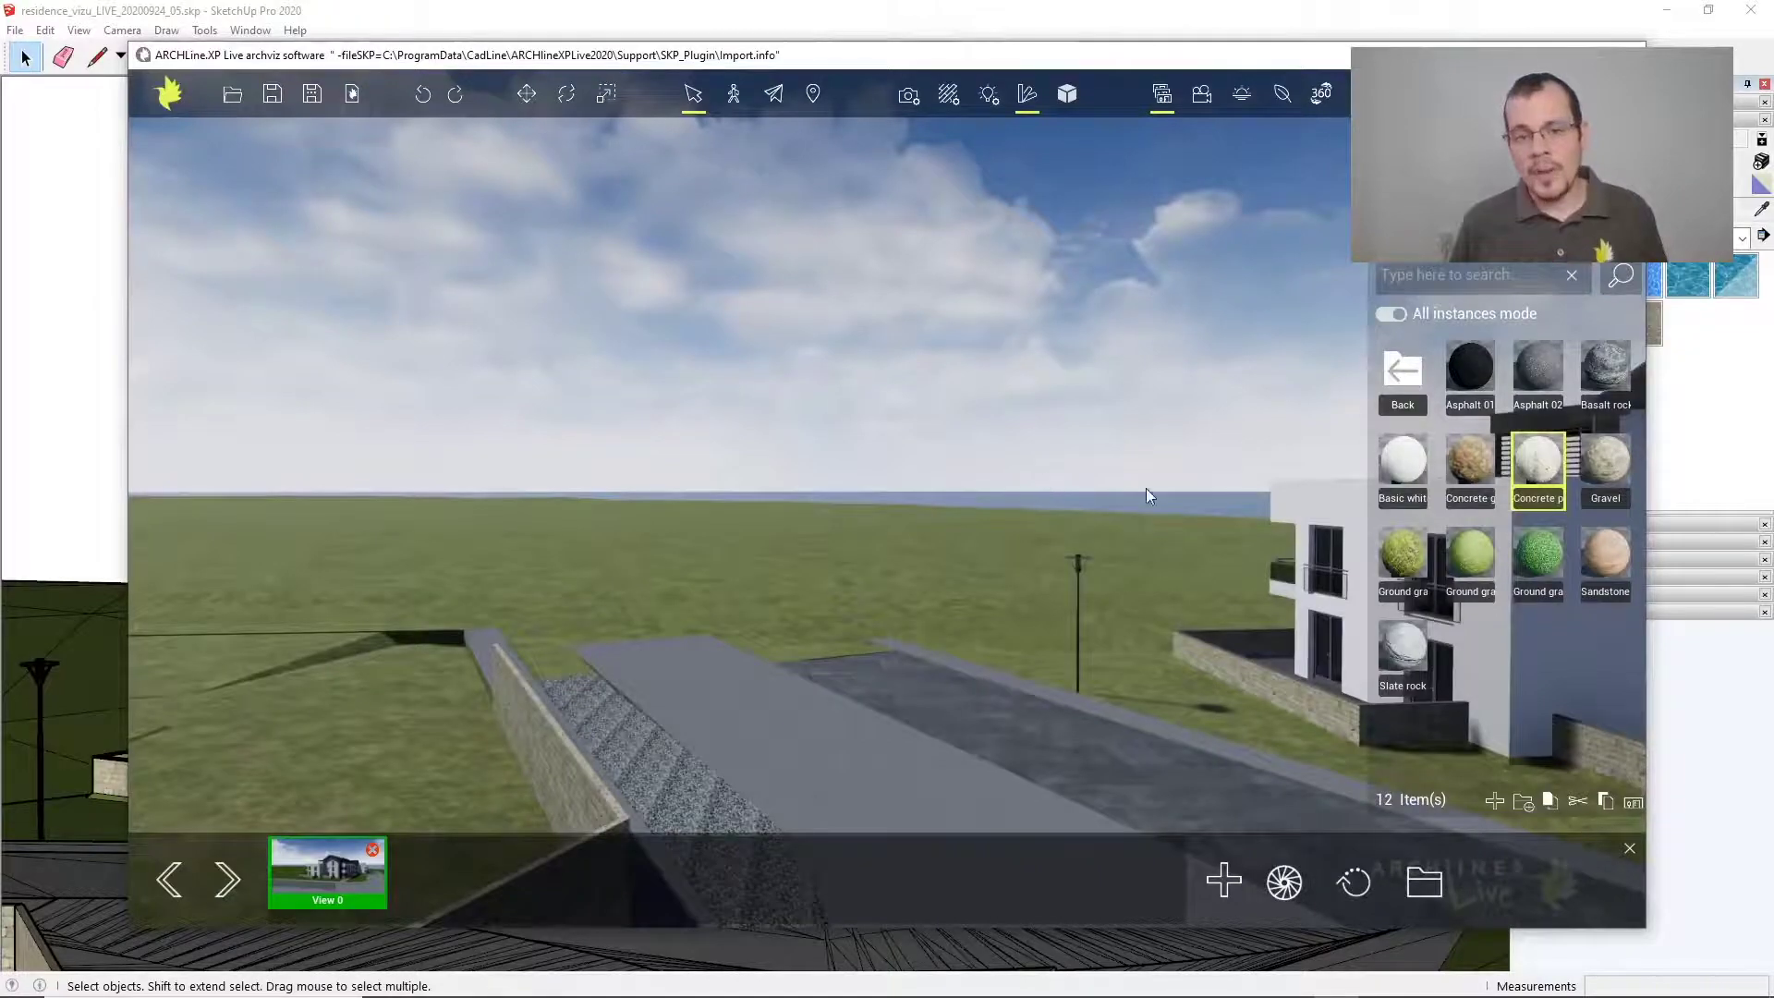
pyautogui.moveTo(1201, 647); pyautogui.dragTo(372, 638)
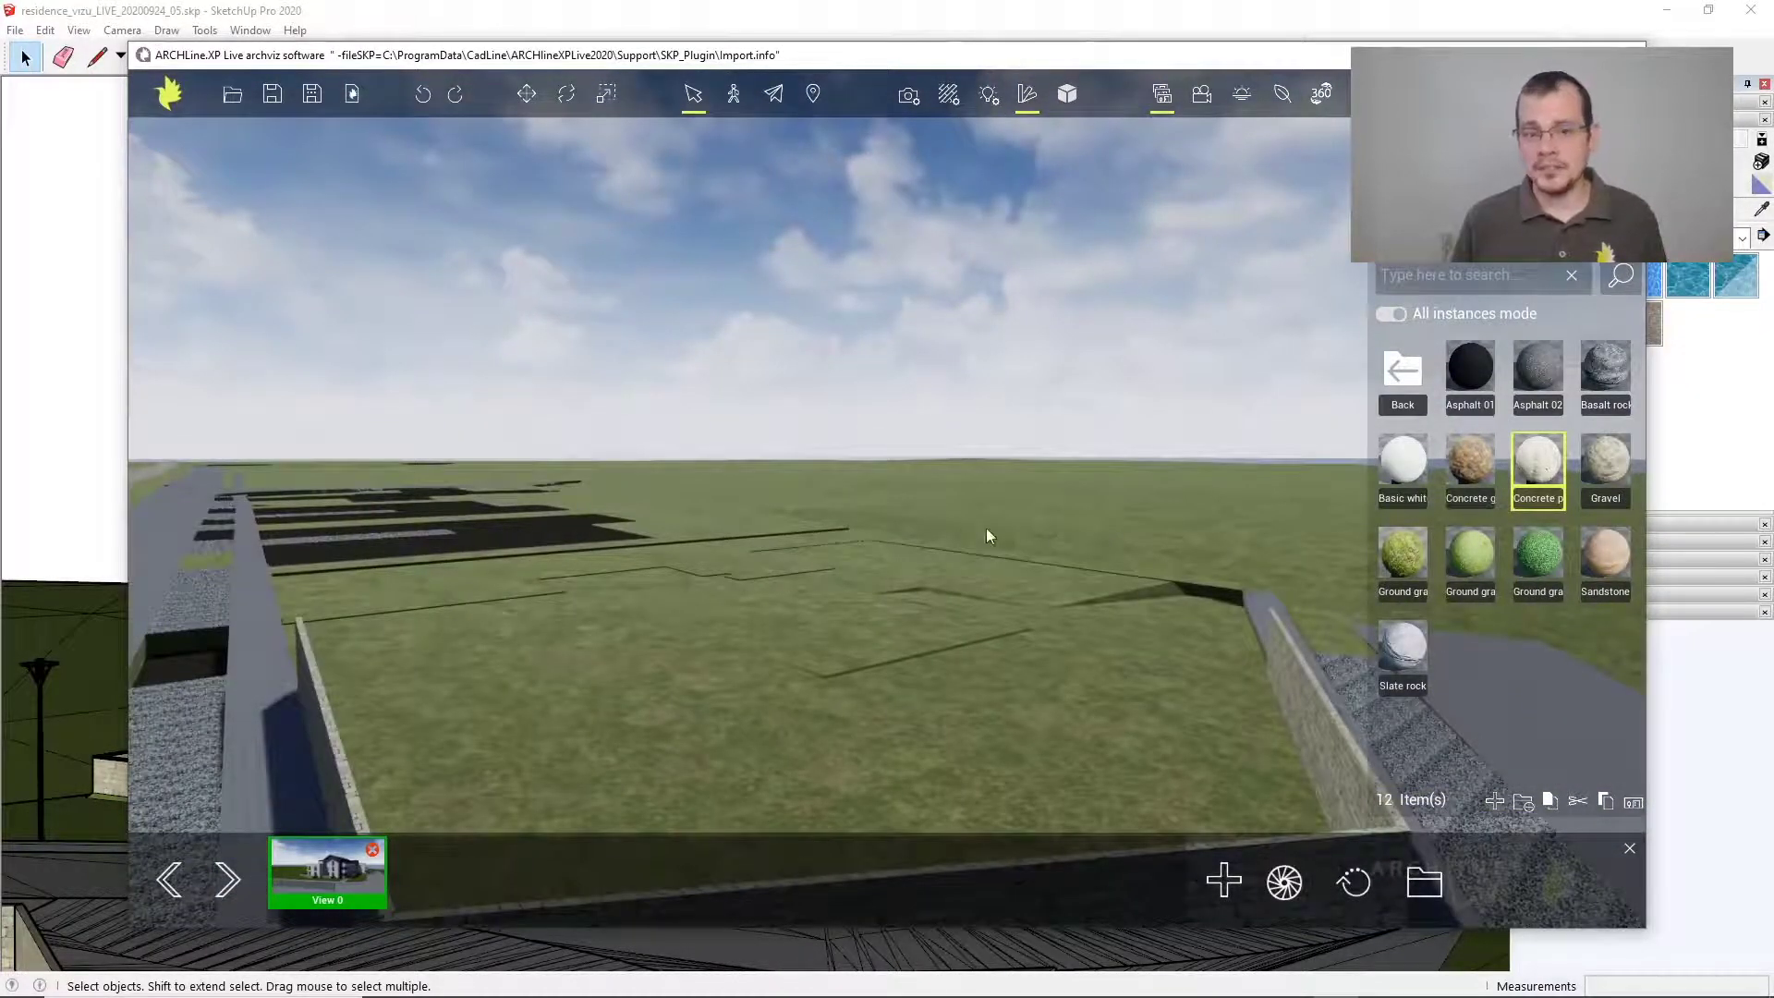
pyautogui.click(1404, 373)
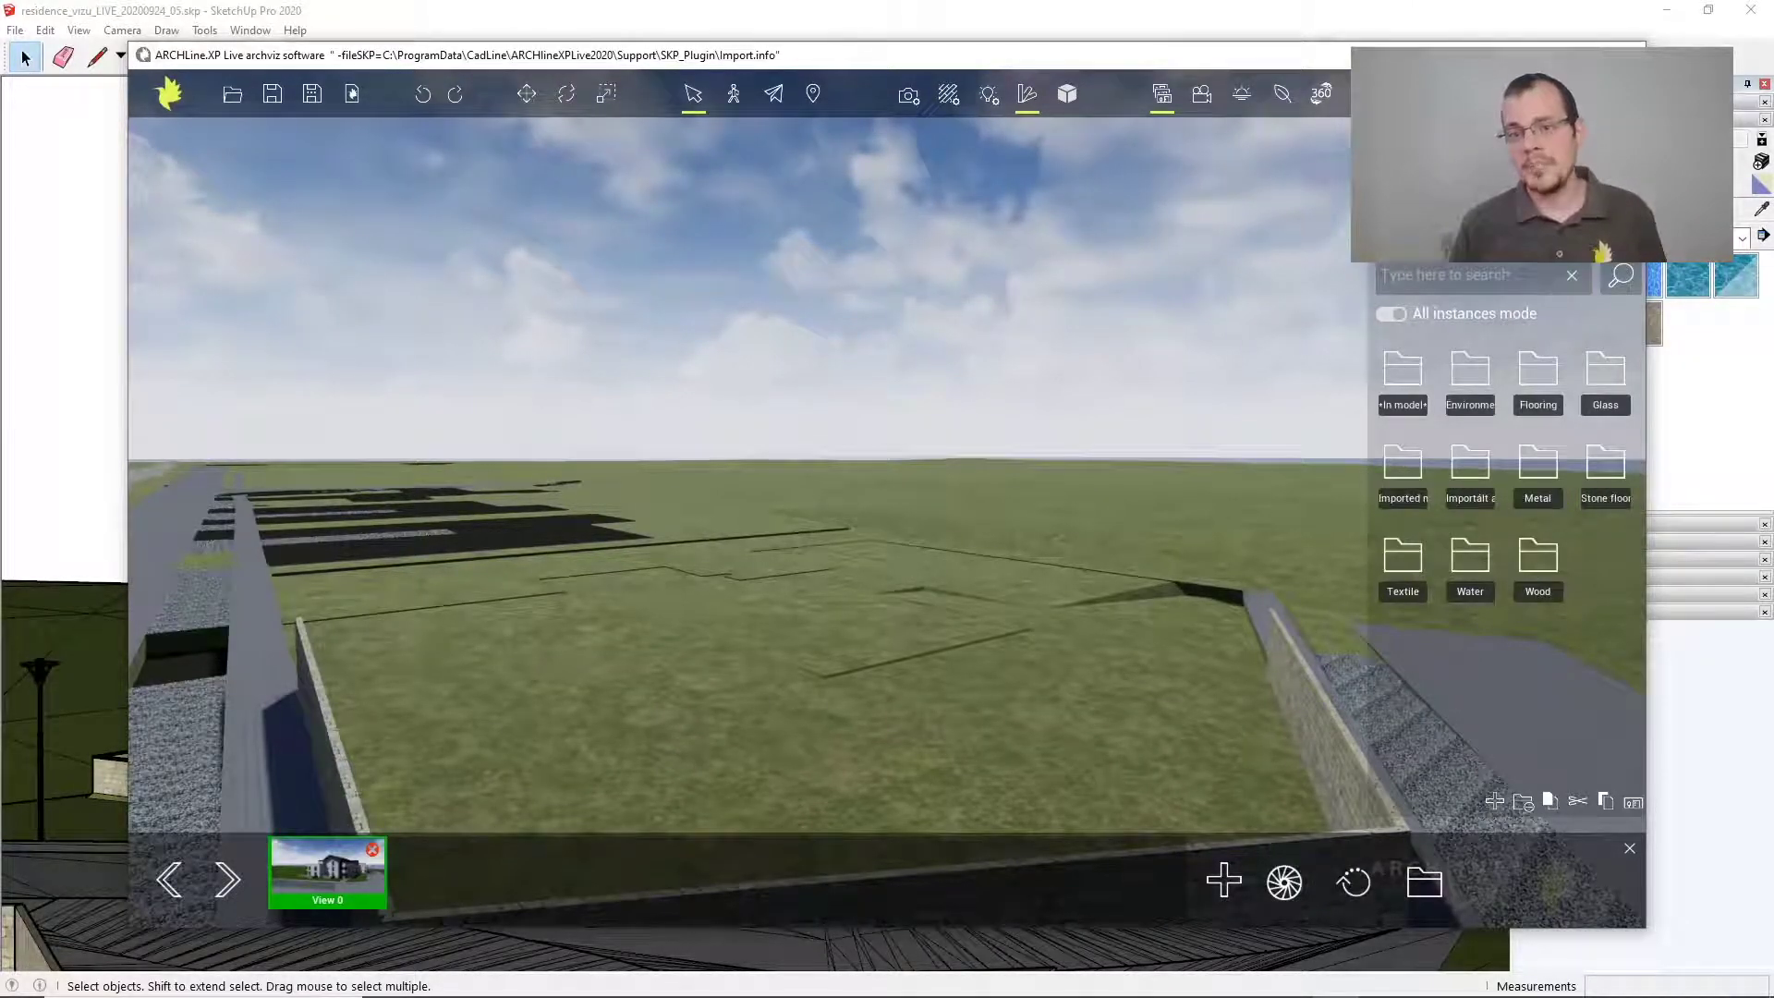
pyautogui.click(1538, 208)
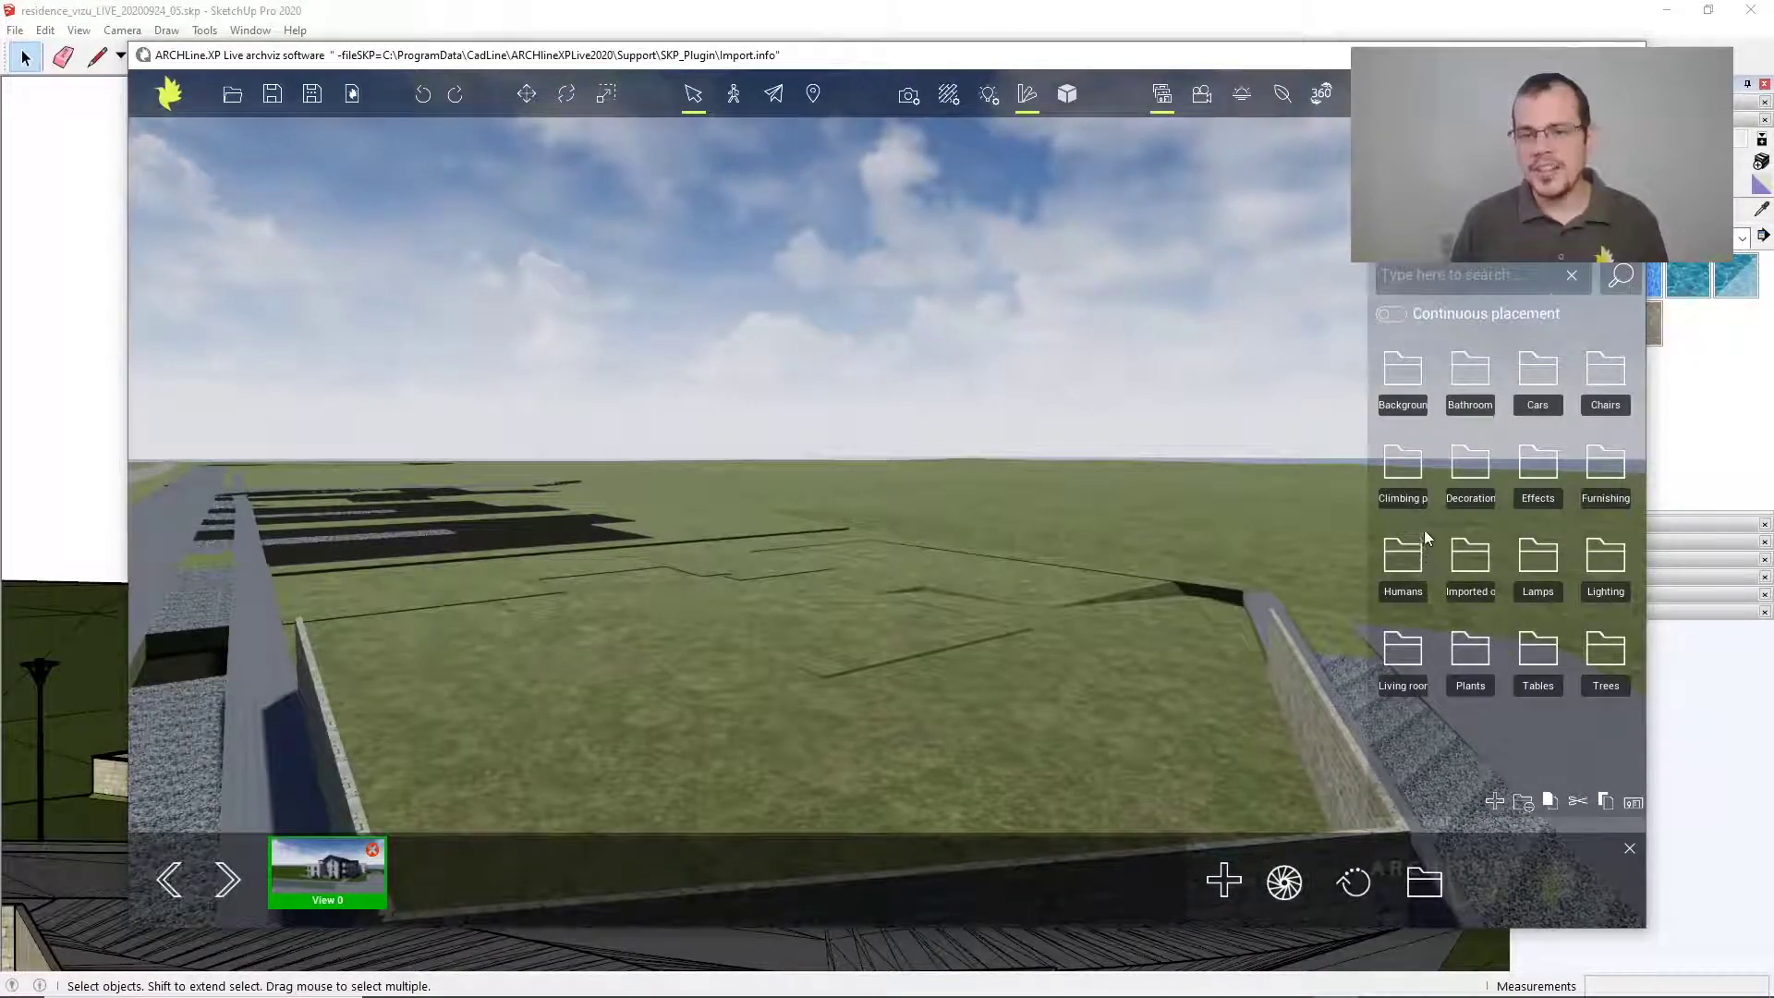
pyautogui.click(1402, 374)
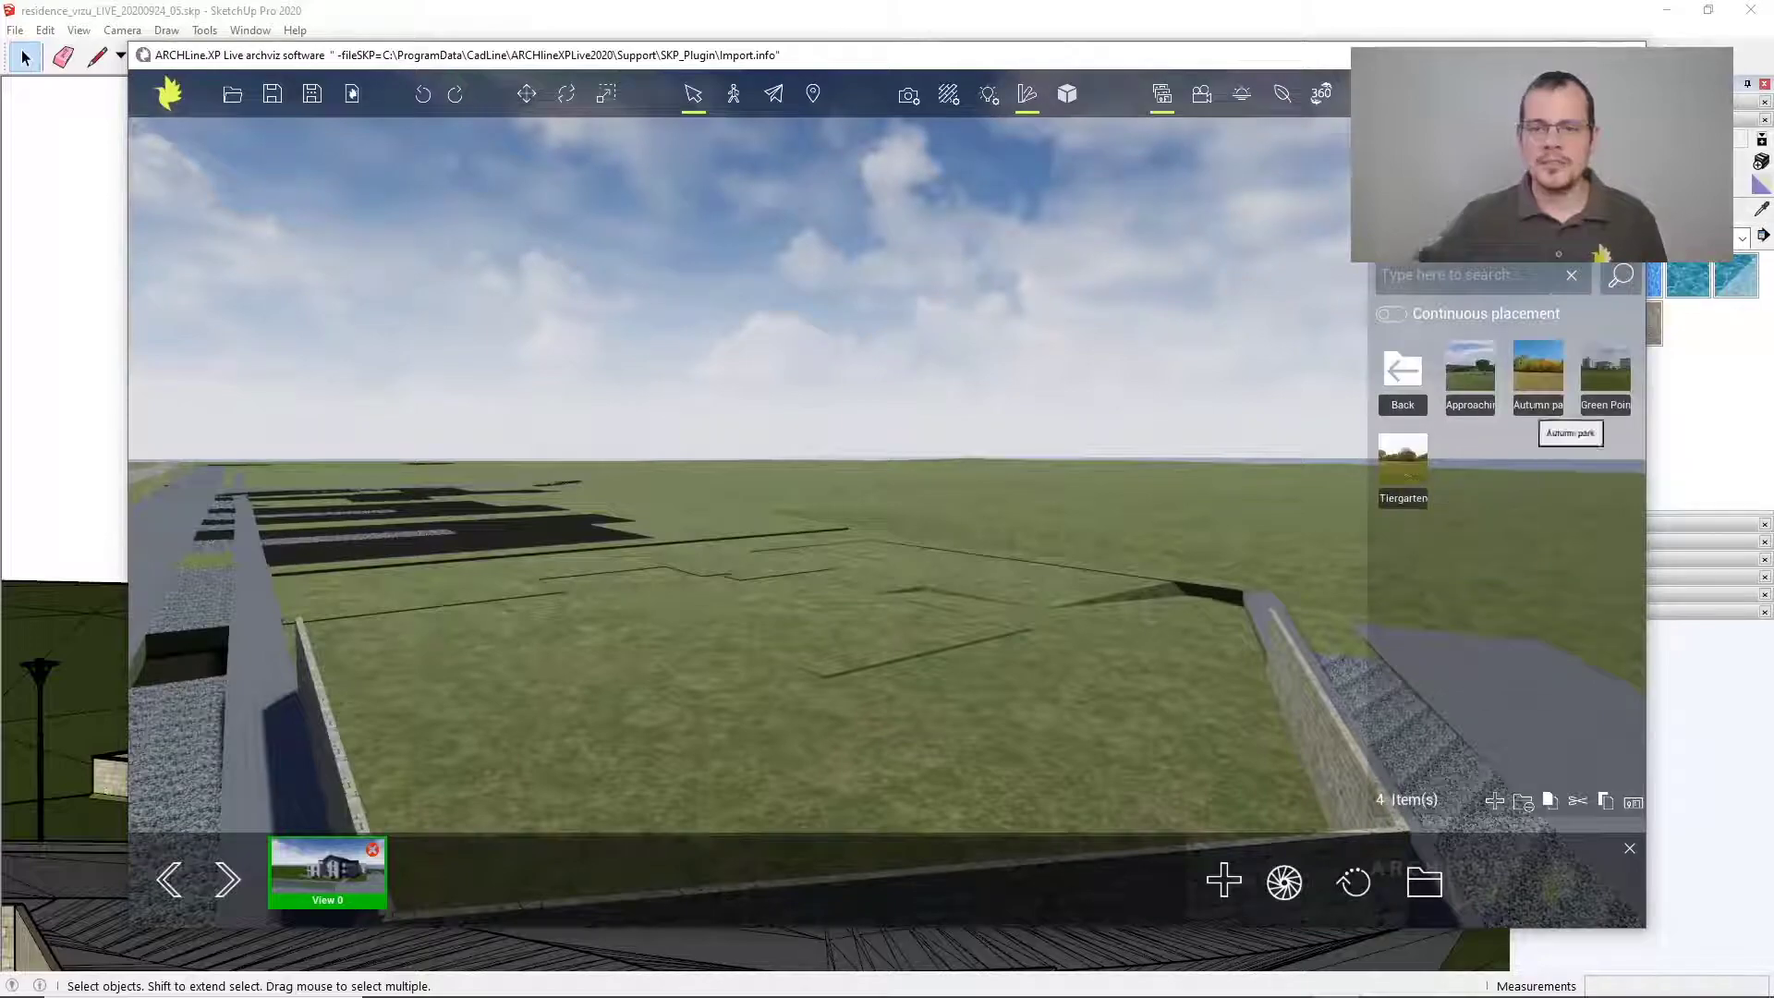
pyautogui.moveTo(1469, 369); pyautogui.dragTo(379, 549)
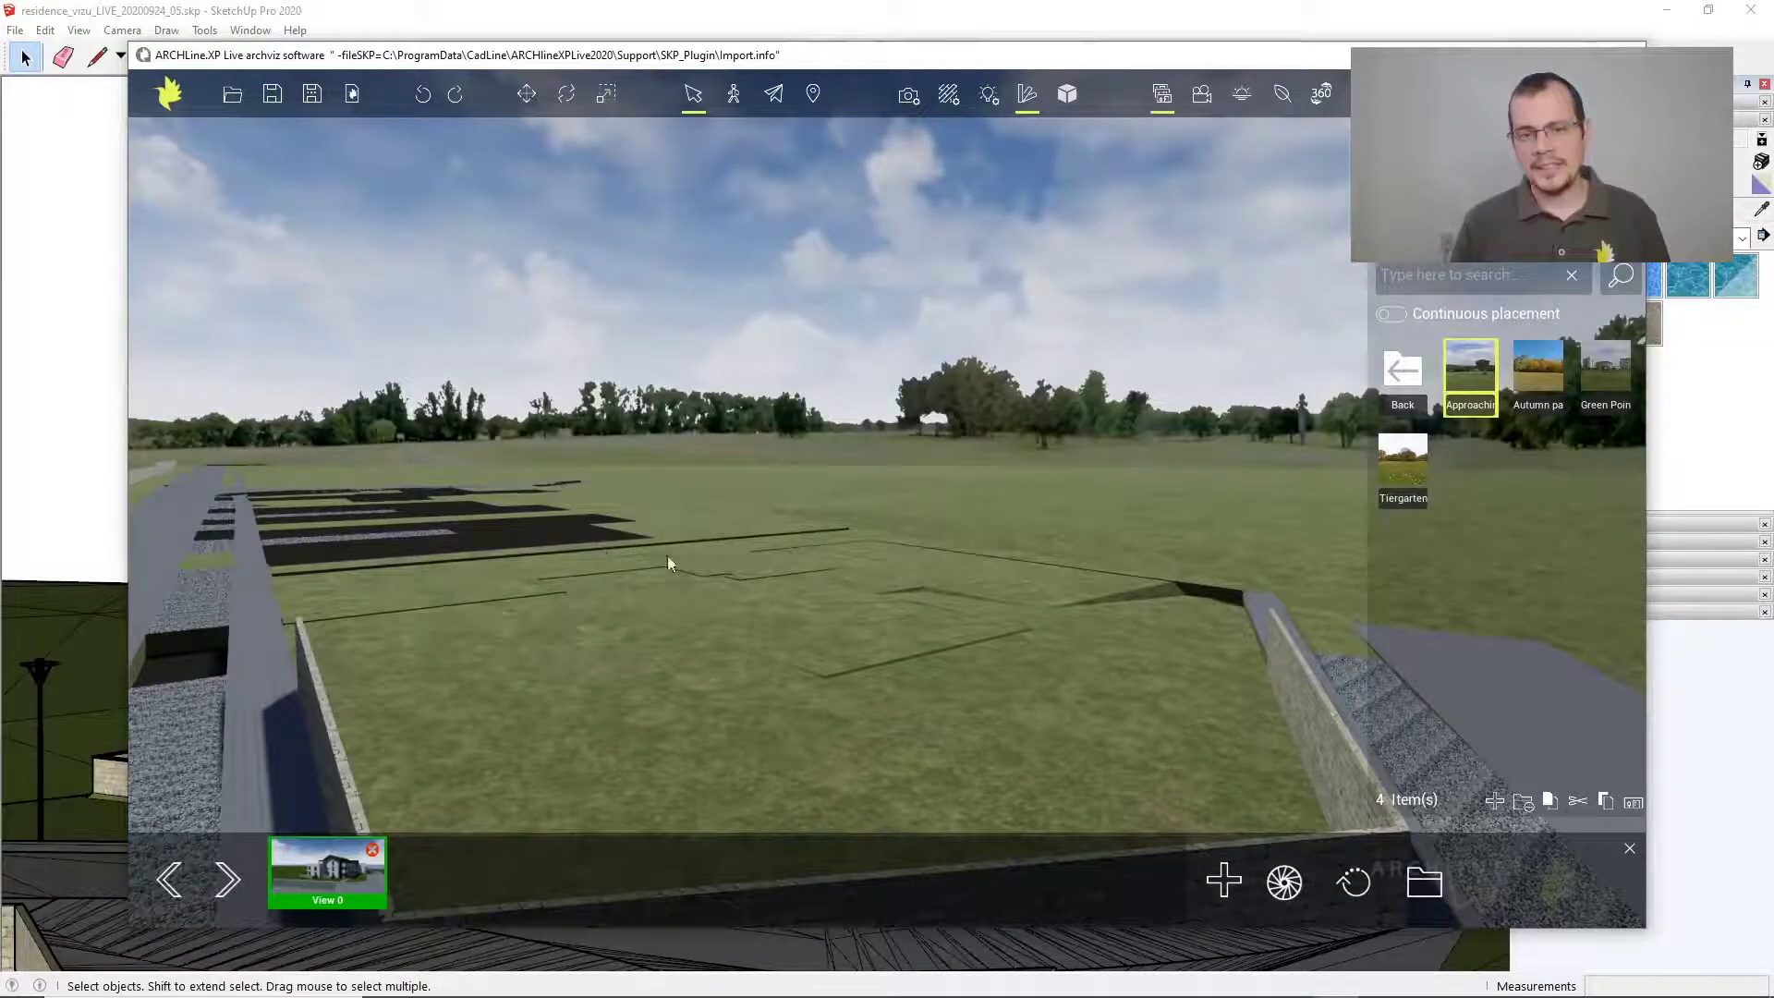
# Select the placed background, try moving it vertically, rotate it about its vertical axis and deselect it
pyautogui.moveTo(654, 456); pyautogui.dragTo(462, 534)
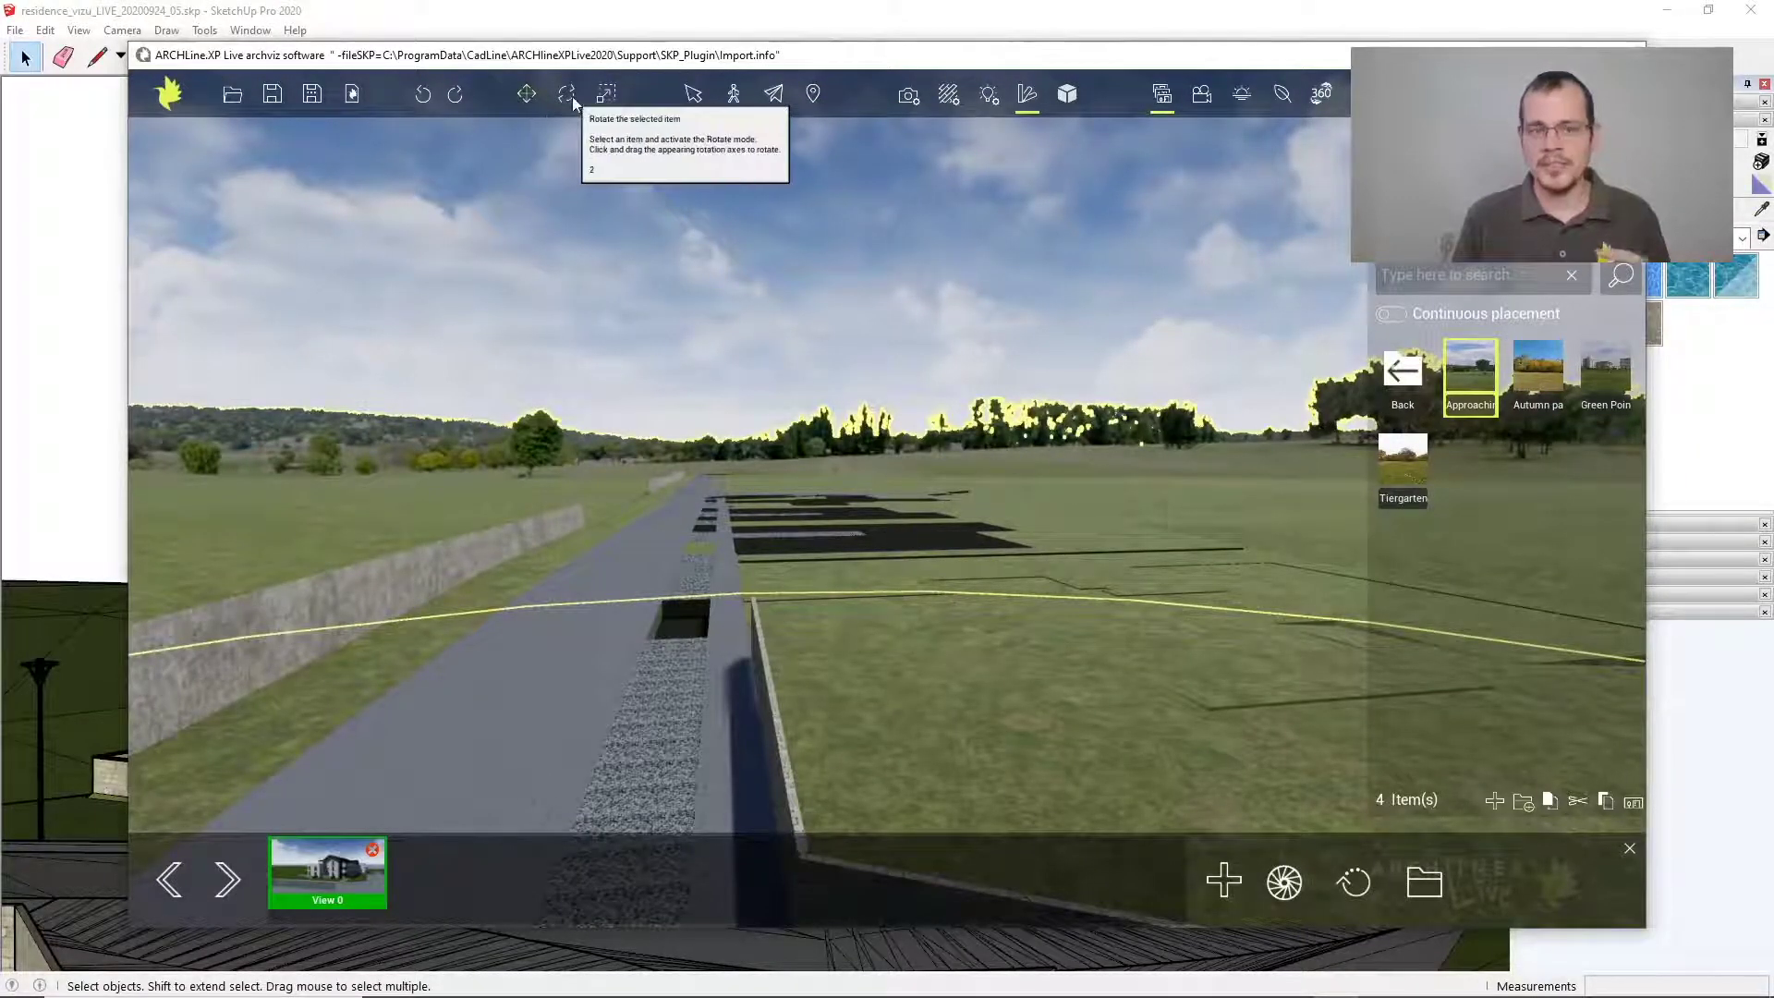
pyautogui.click(526, 93)
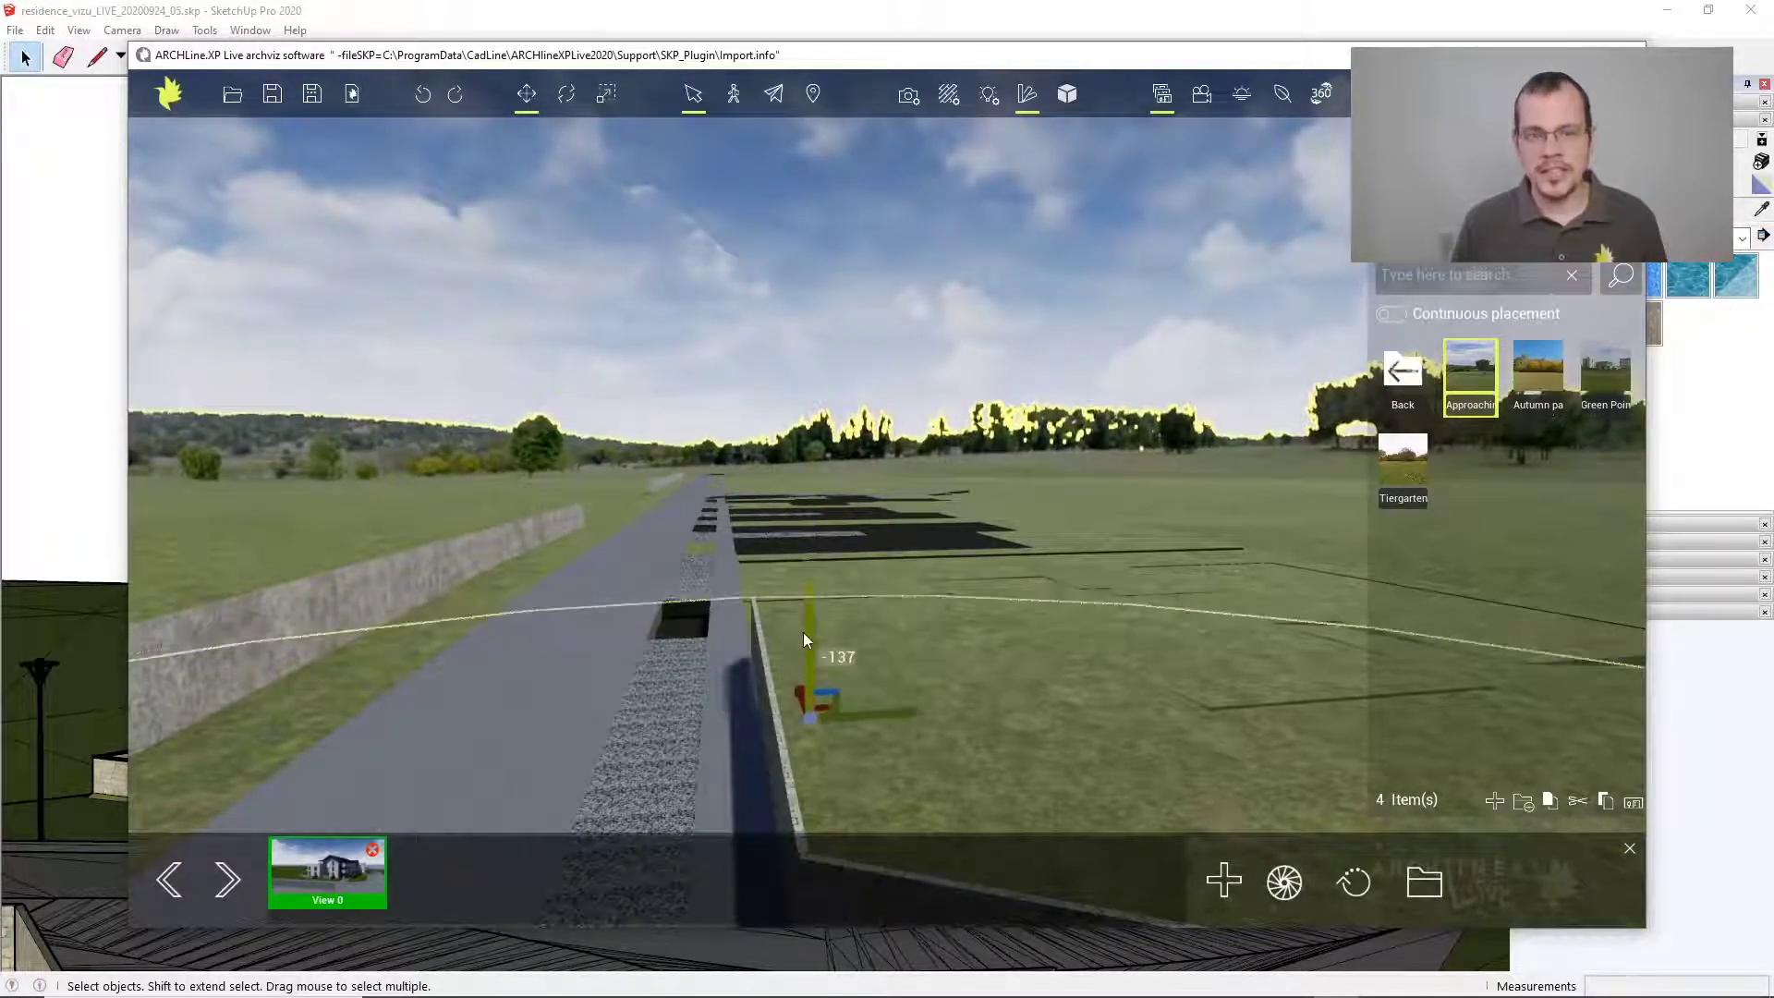
pyautogui.click(566, 96)
pyautogui.moveTo(779, 713); pyautogui.dragTo(858, 726)
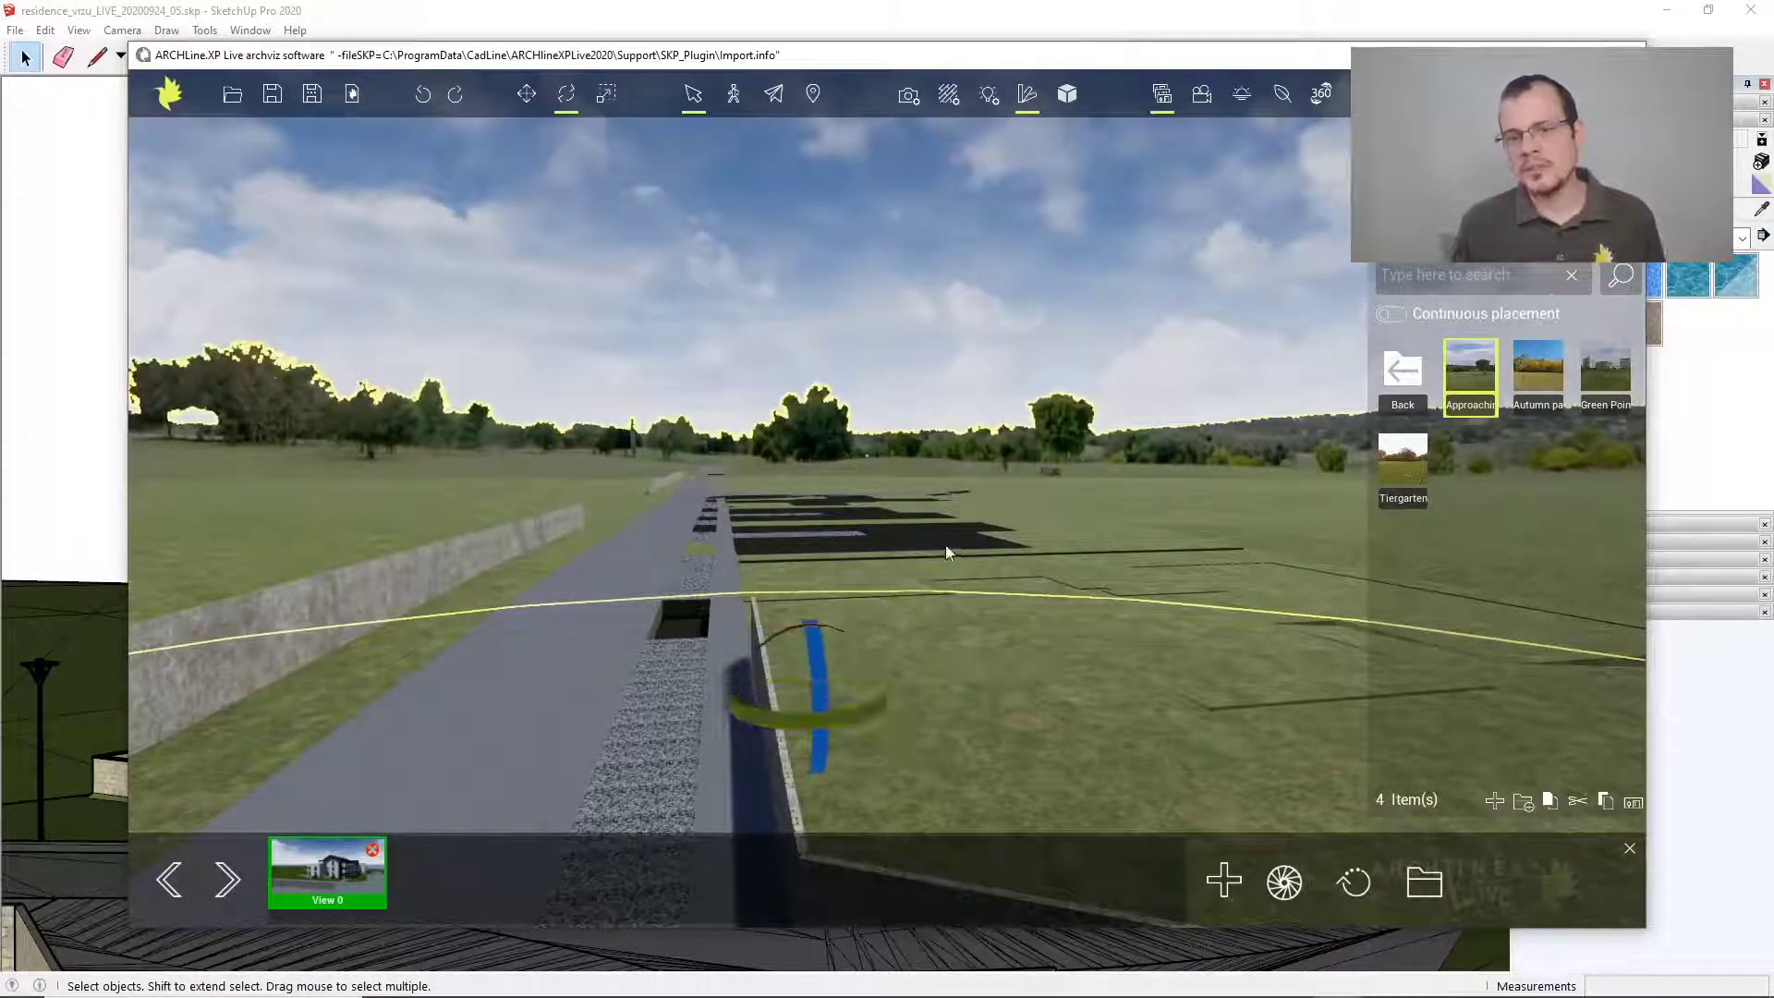
pyautogui.click(978, 679)
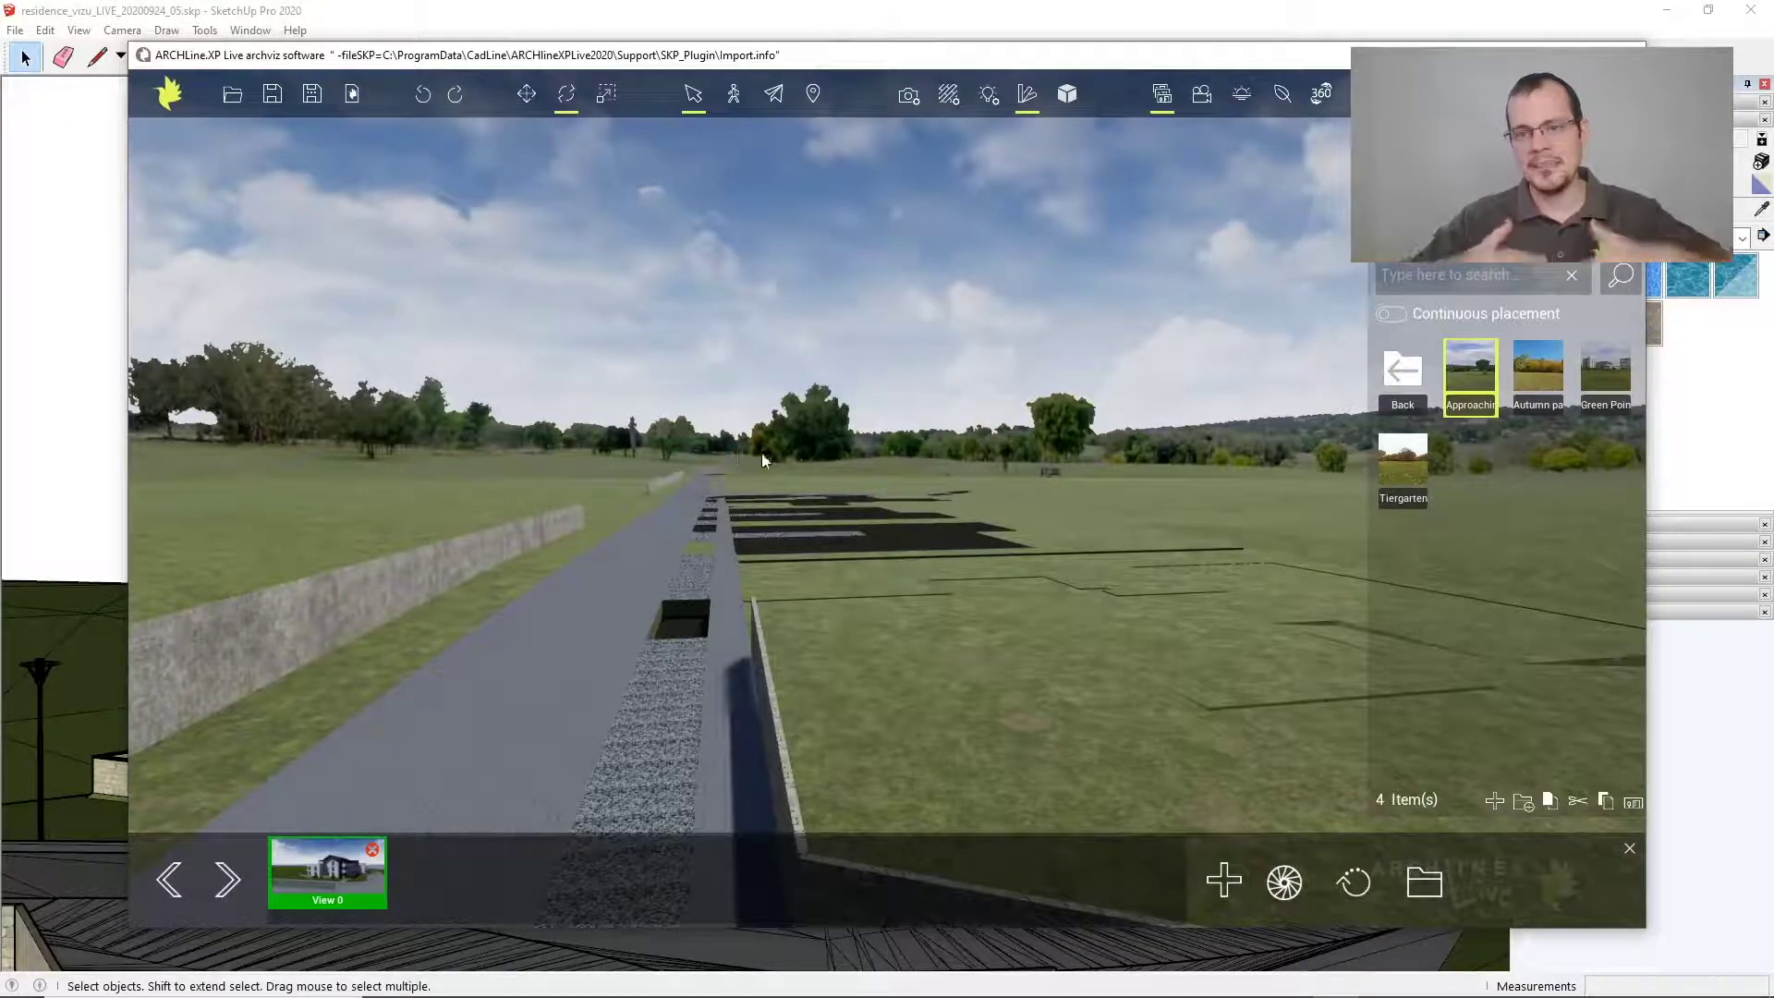
# Examine the building's gable and road side against the rotated background
pyautogui.moveTo(826, 625); pyautogui.dragTo(1173, 656, button='right')
pyautogui.moveTo(777, 573); pyautogui.dragTo(700, 534, button='right')
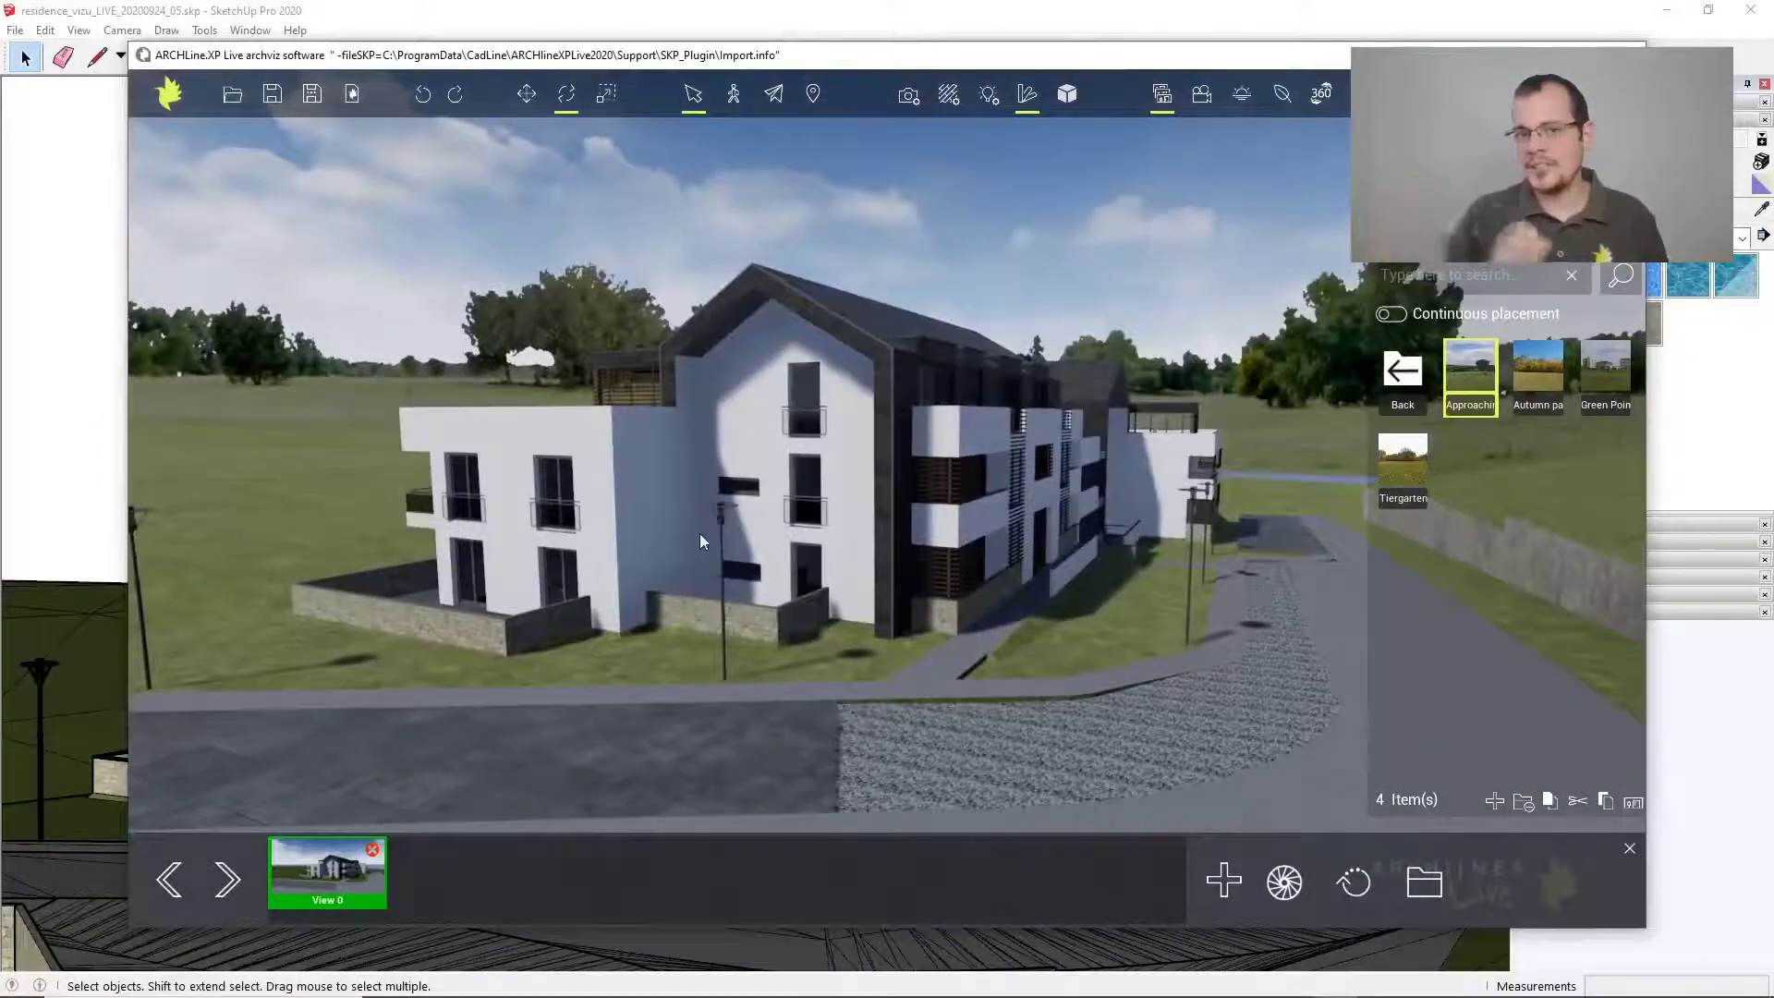
pyautogui.moveTo(783, 808); pyautogui.dragTo(868, 749, button='middle')
pyautogui.scroll(2, 767, 759)
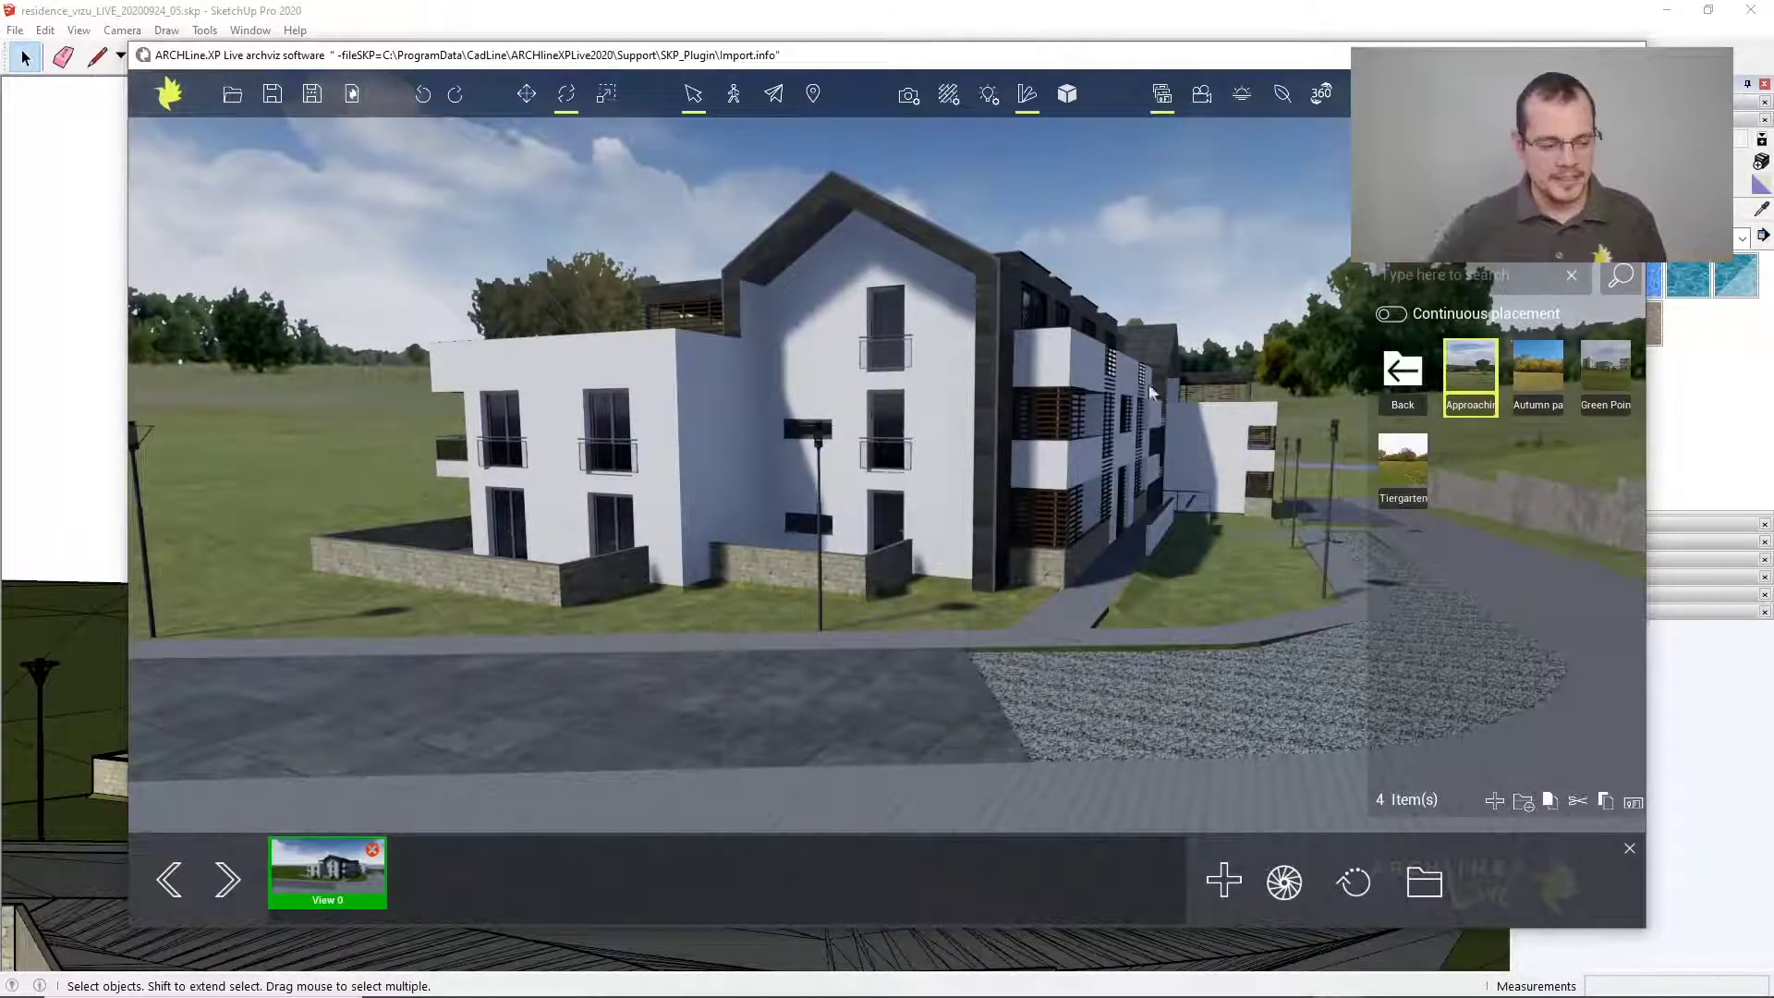
# Restore View 0, reframe the building's gable and road side from a lower, wider angle, and update the saved view
pyautogui.click(344, 868)
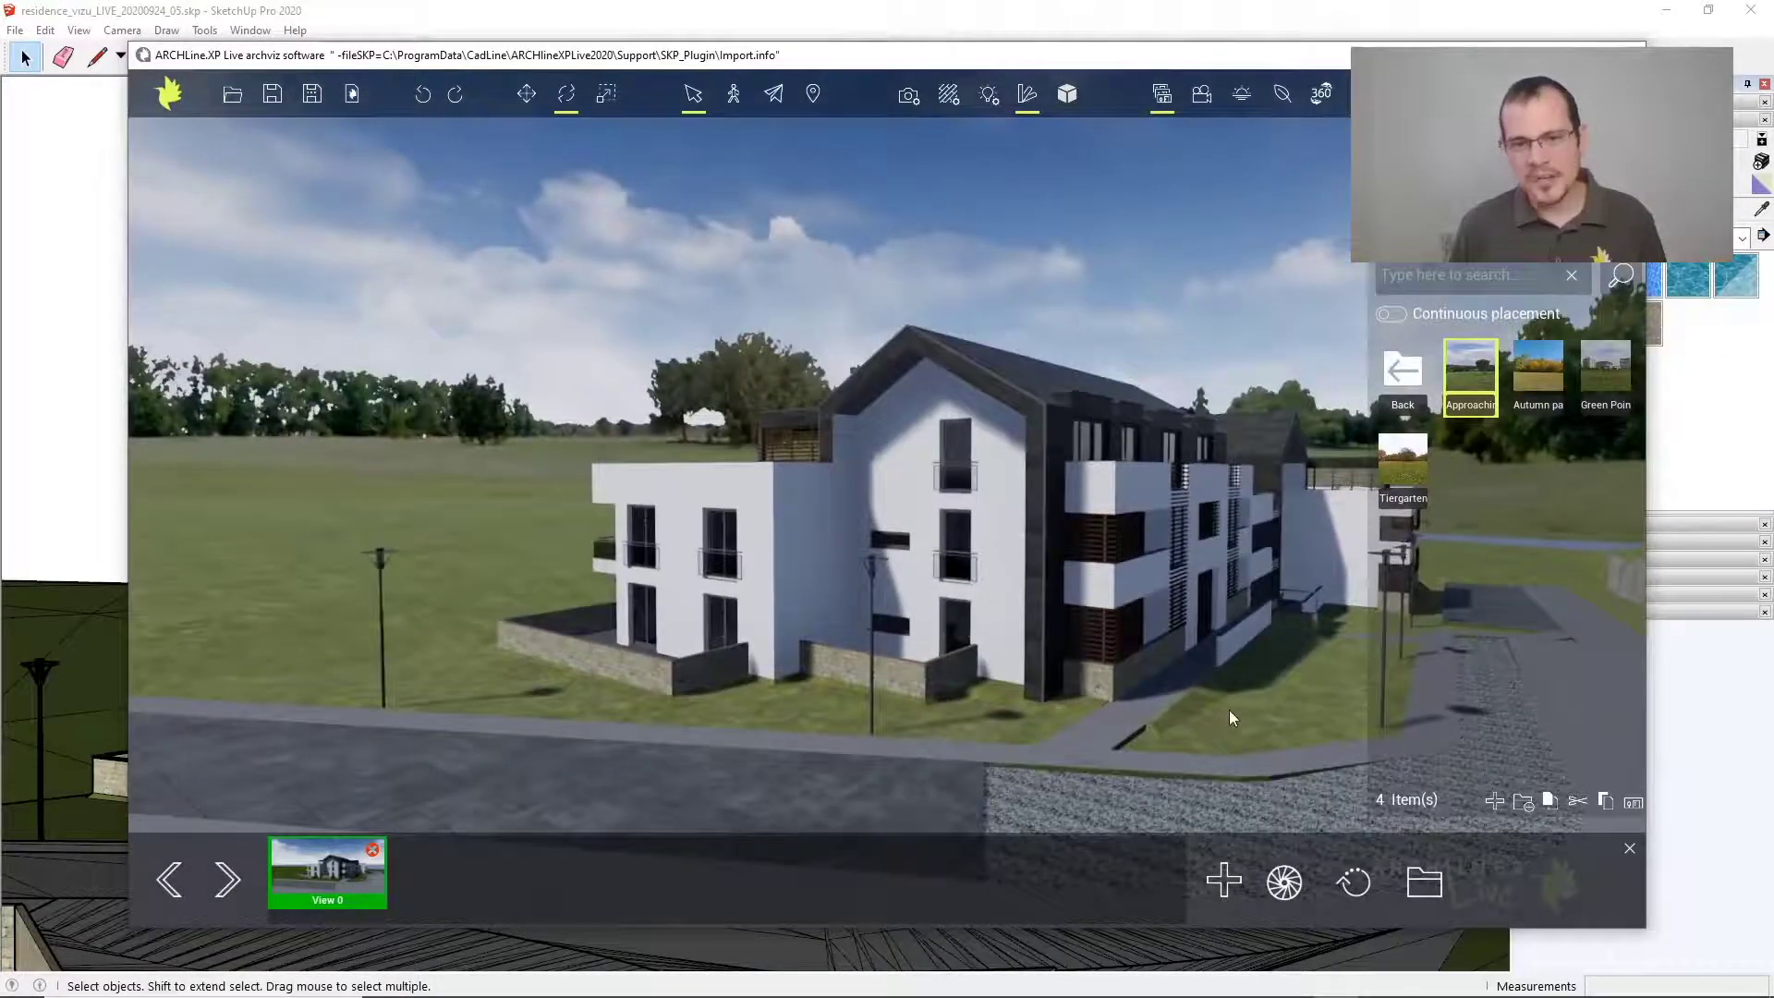
pyautogui.moveTo(1229, 710); pyautogui.dragTo(1217, 709, button='right')
pyautogui.moveTo(1228, 707); pyautogui.dragTo(1192, 650, button='middle')
pyautogui.moveTo(1229, 708); pyautogui.dragTo(1194, 710, button='right')
pyautogui.moveTo(1229, 695); pyautogui.dragTo(1218, 728, button='middle')
pyautogui.moveTo(1211, 672); pyautogui.dragTo(1249, 668, button='right')
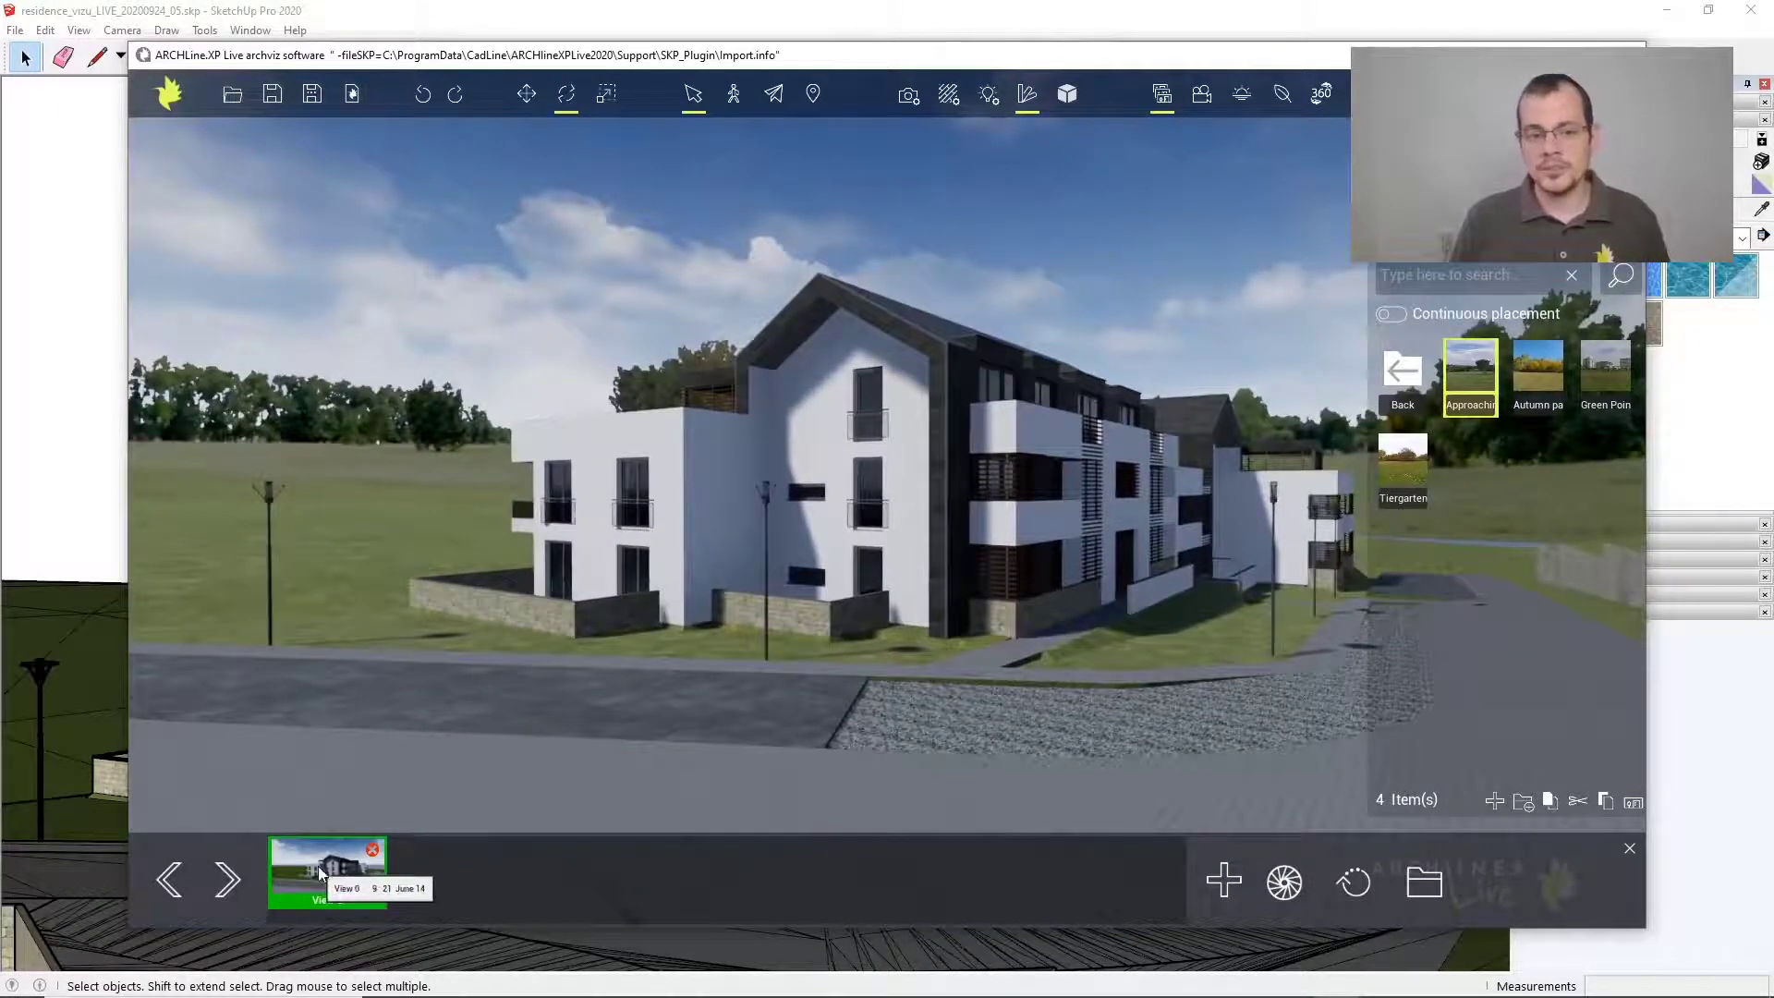
pyautogui.click(1288, 885)
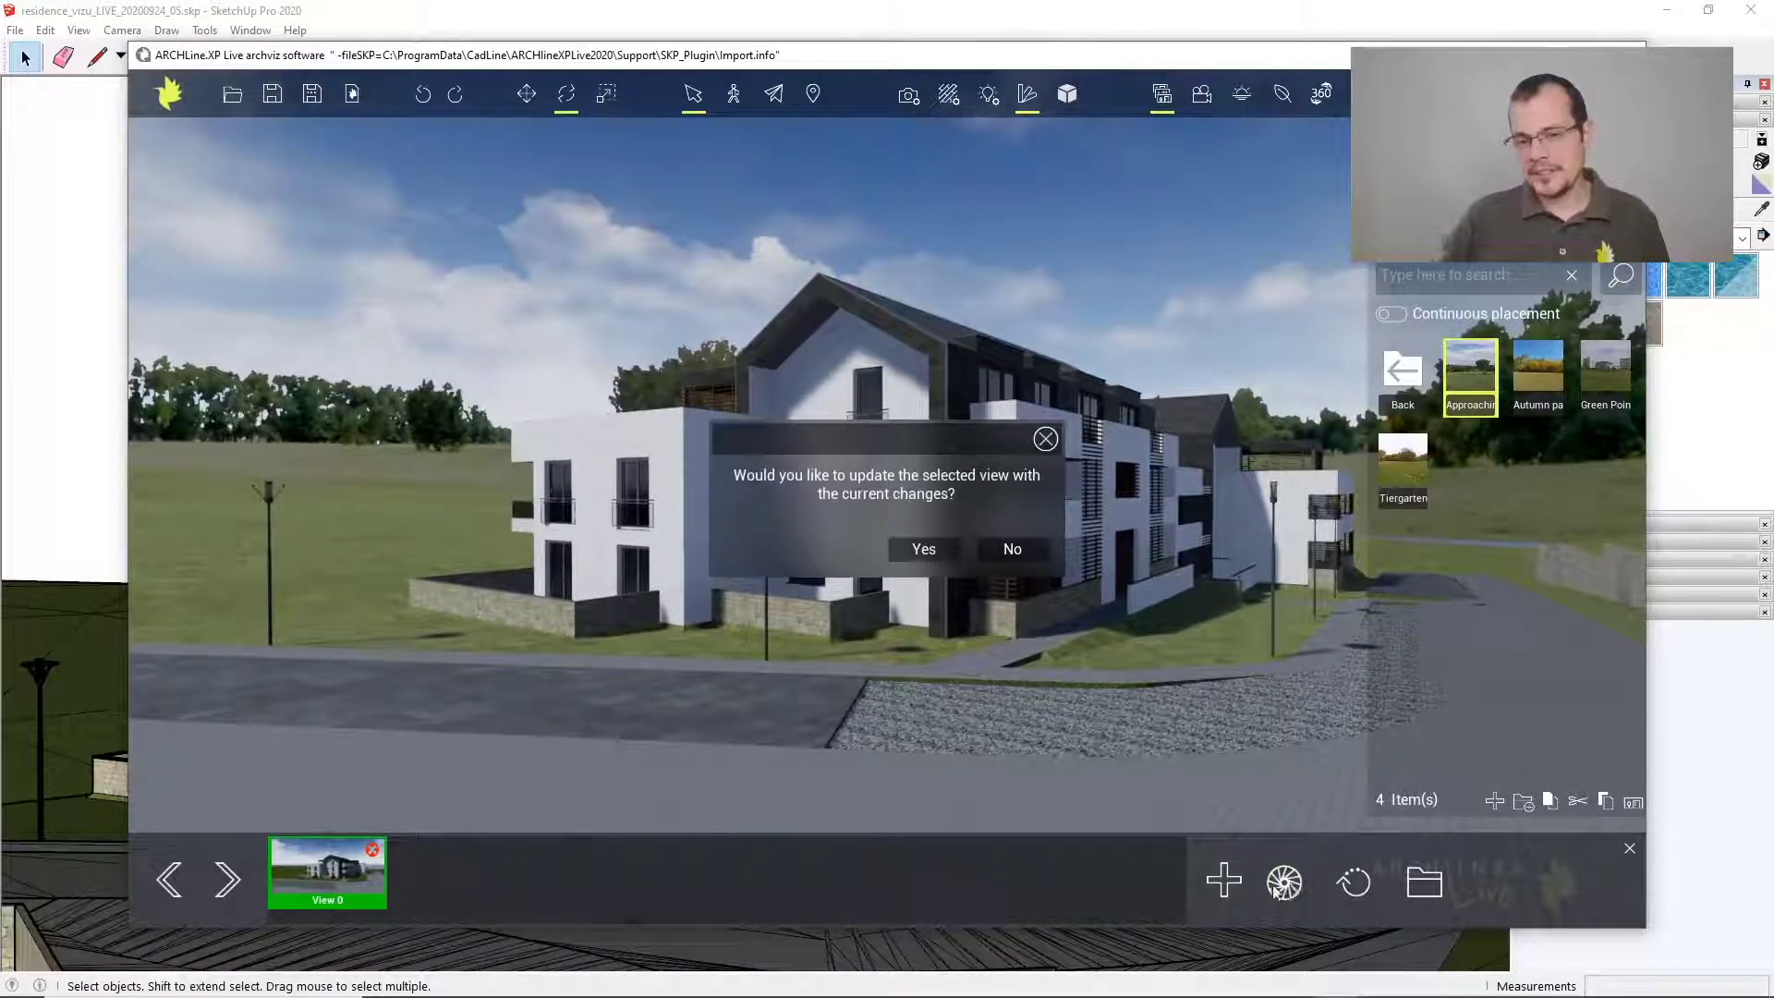
pyautogui.click(923, 551)
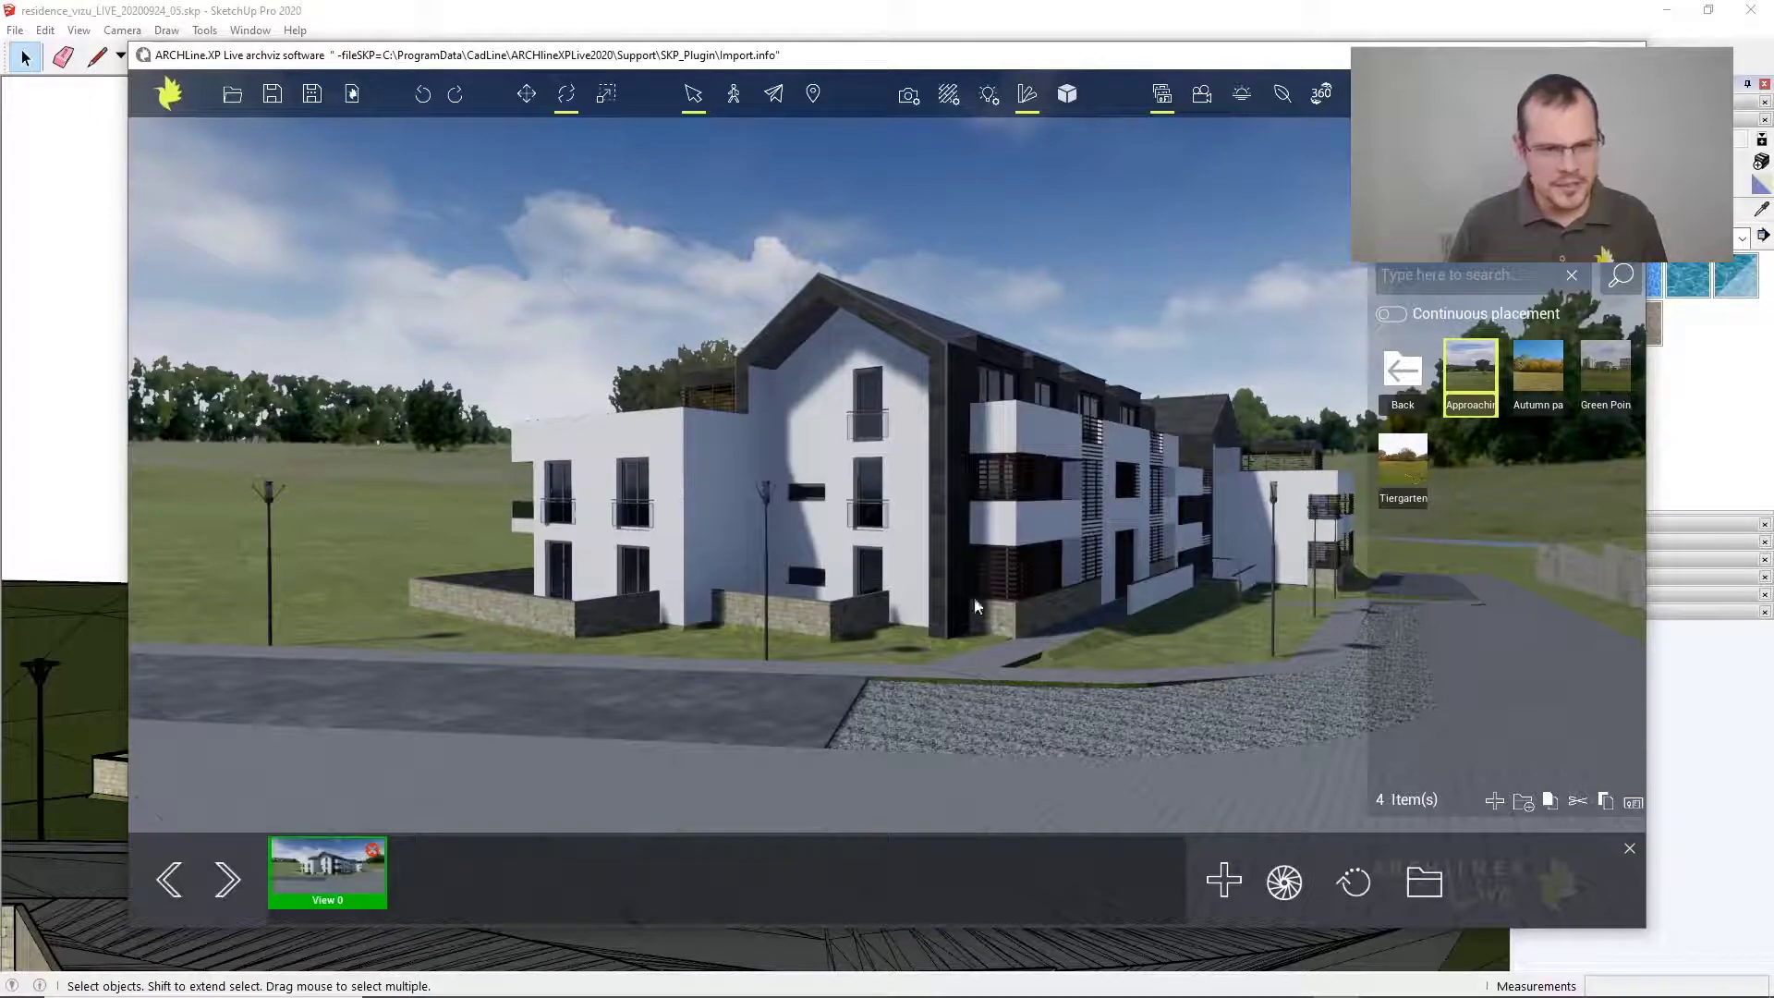
# Save two new views, one facing the long facade behind the concrete wall and one looking down the road from the building's far end
pyautogui.moveTo(1244, 545); pyautogui.dragTo(556, 634, button='middle')
pyautogui.click(1224, 881)
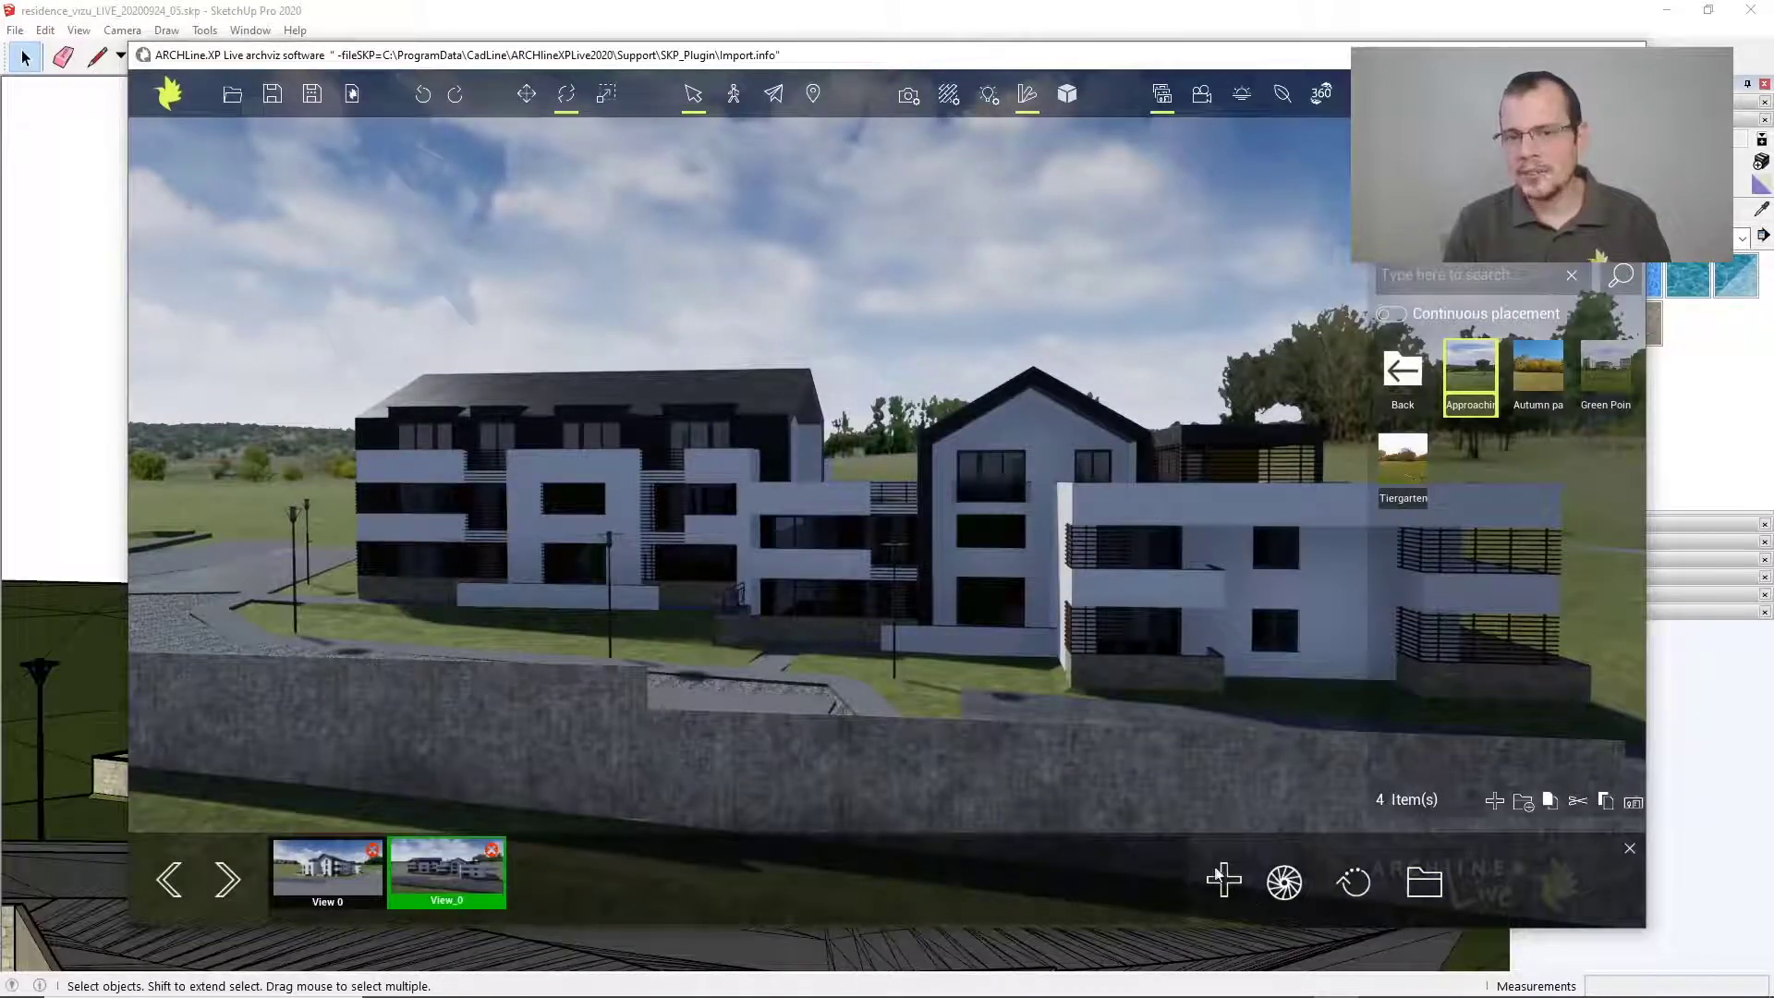
pyautogui.moveTo(1191, 612); pyautogui.dragTo(780, 654, button='middle')
pyautogui.moveTo(1109, 624); pyautogui.dragTo(796, 619, button='middle')
pyautogui.moveTo(951, 679); pyautogui.dragTo(628, 591, button='middle')
pyautogui.moveTo(822, 660); pyautogui.dragTo(823, 634, button='middle')
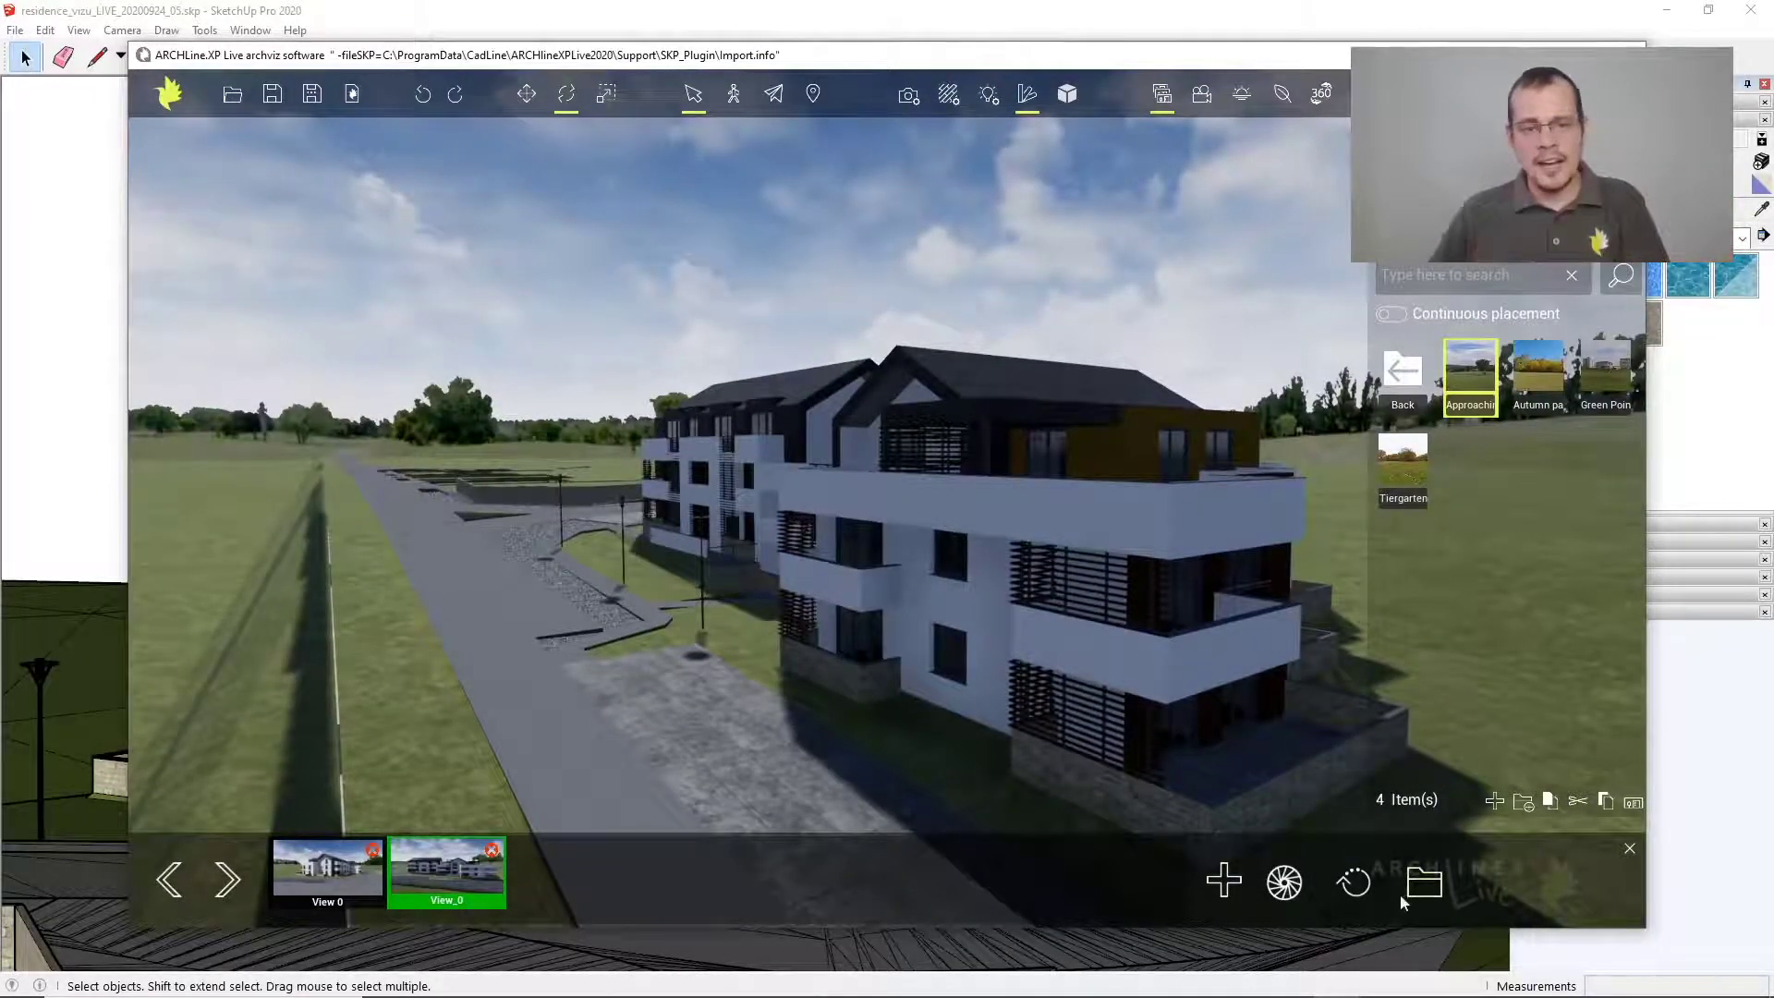
pyautogui.click(1224, 880)
# Save two more views, one of the rear side with the yellow facade and one of the corner terrace with the stone wall
pyautogui.moveTo(1072, 670); pyautogui.dragTo(177, 518, button='middle')
pyautogui.moveTo(1029, 474); pyautogui.dragTo(959, 573, button='middle')
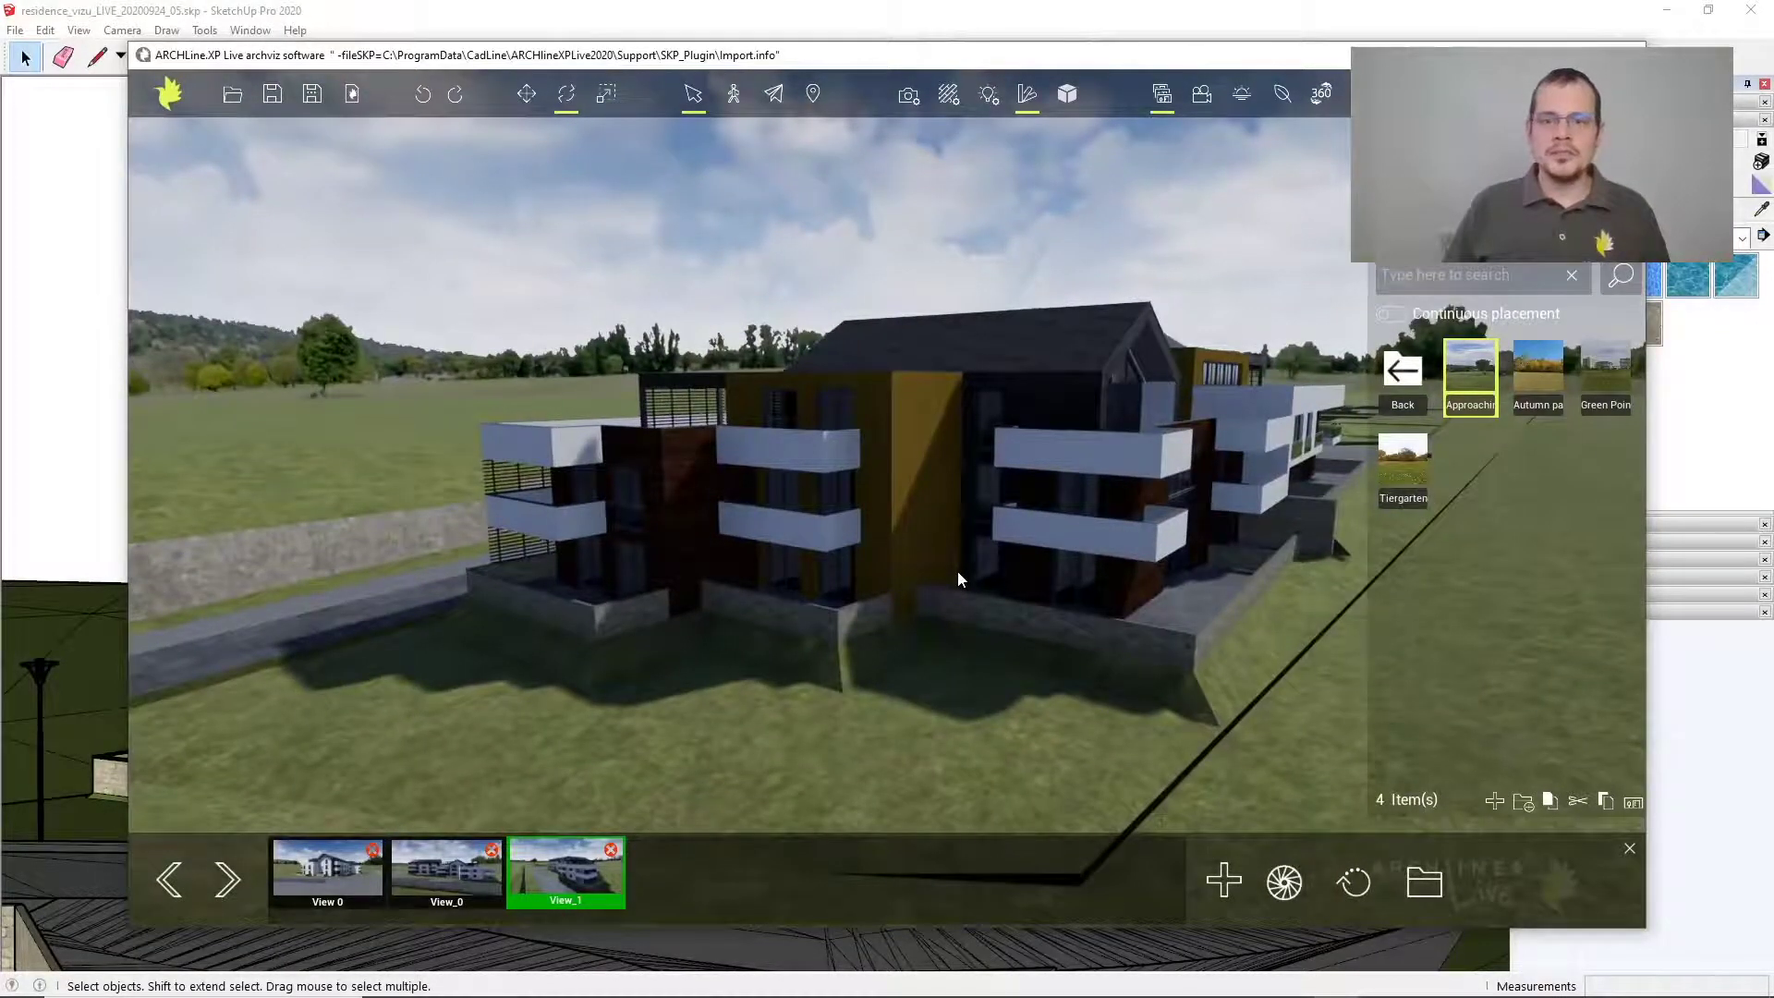
pyautogui.moveTo(974, 587); pyautogui.dragTo(1061, 342, button='middle')
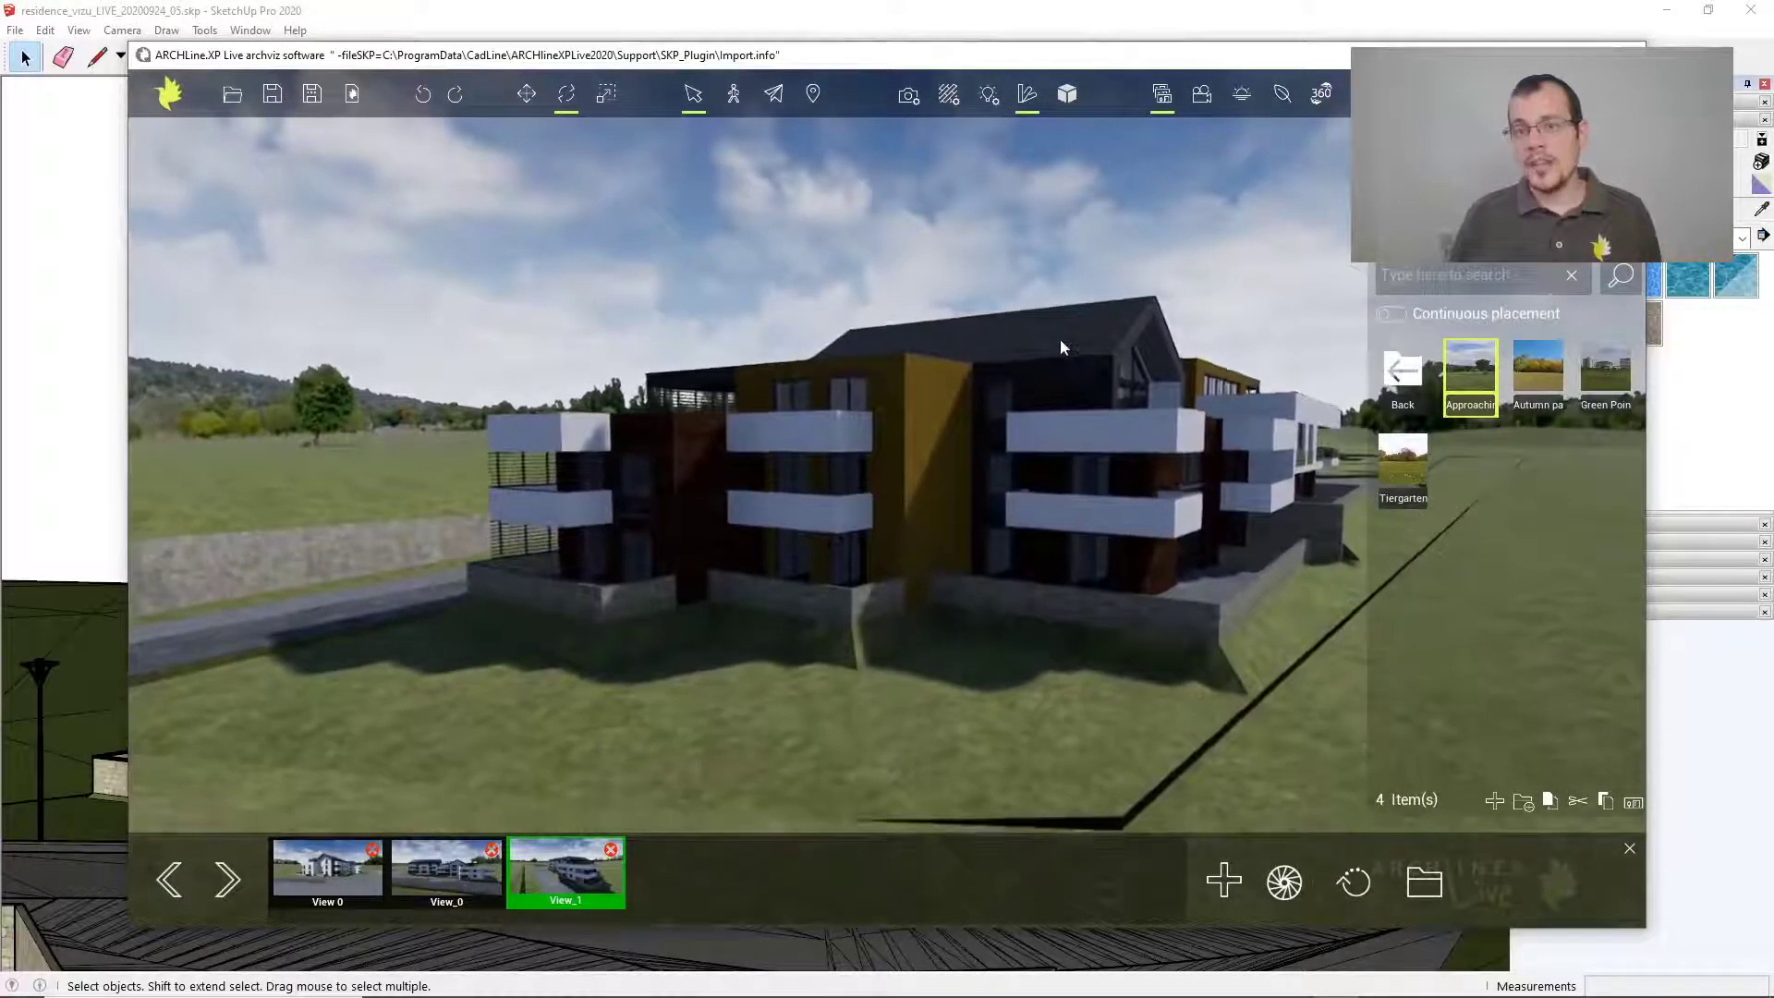
pyautogui.click(1224, 879)
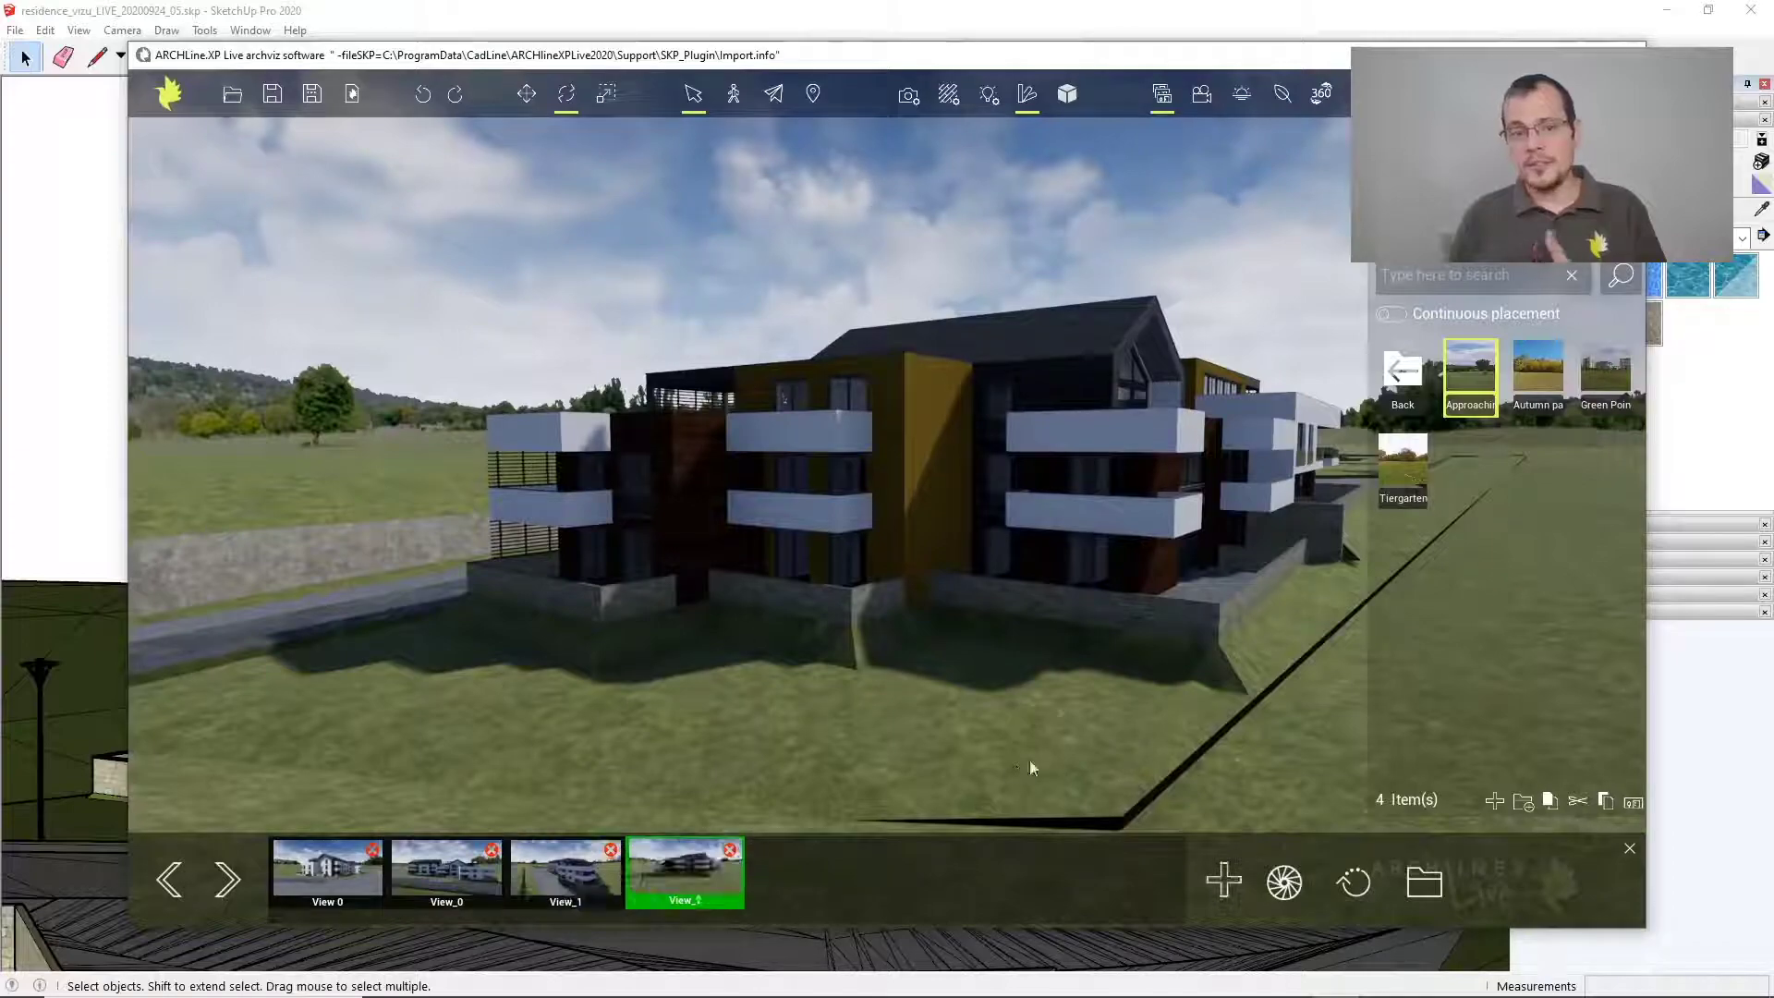
pyautogui.moveTo(1116, 573); pyautogui.dragTo(705, 617, button='middle')
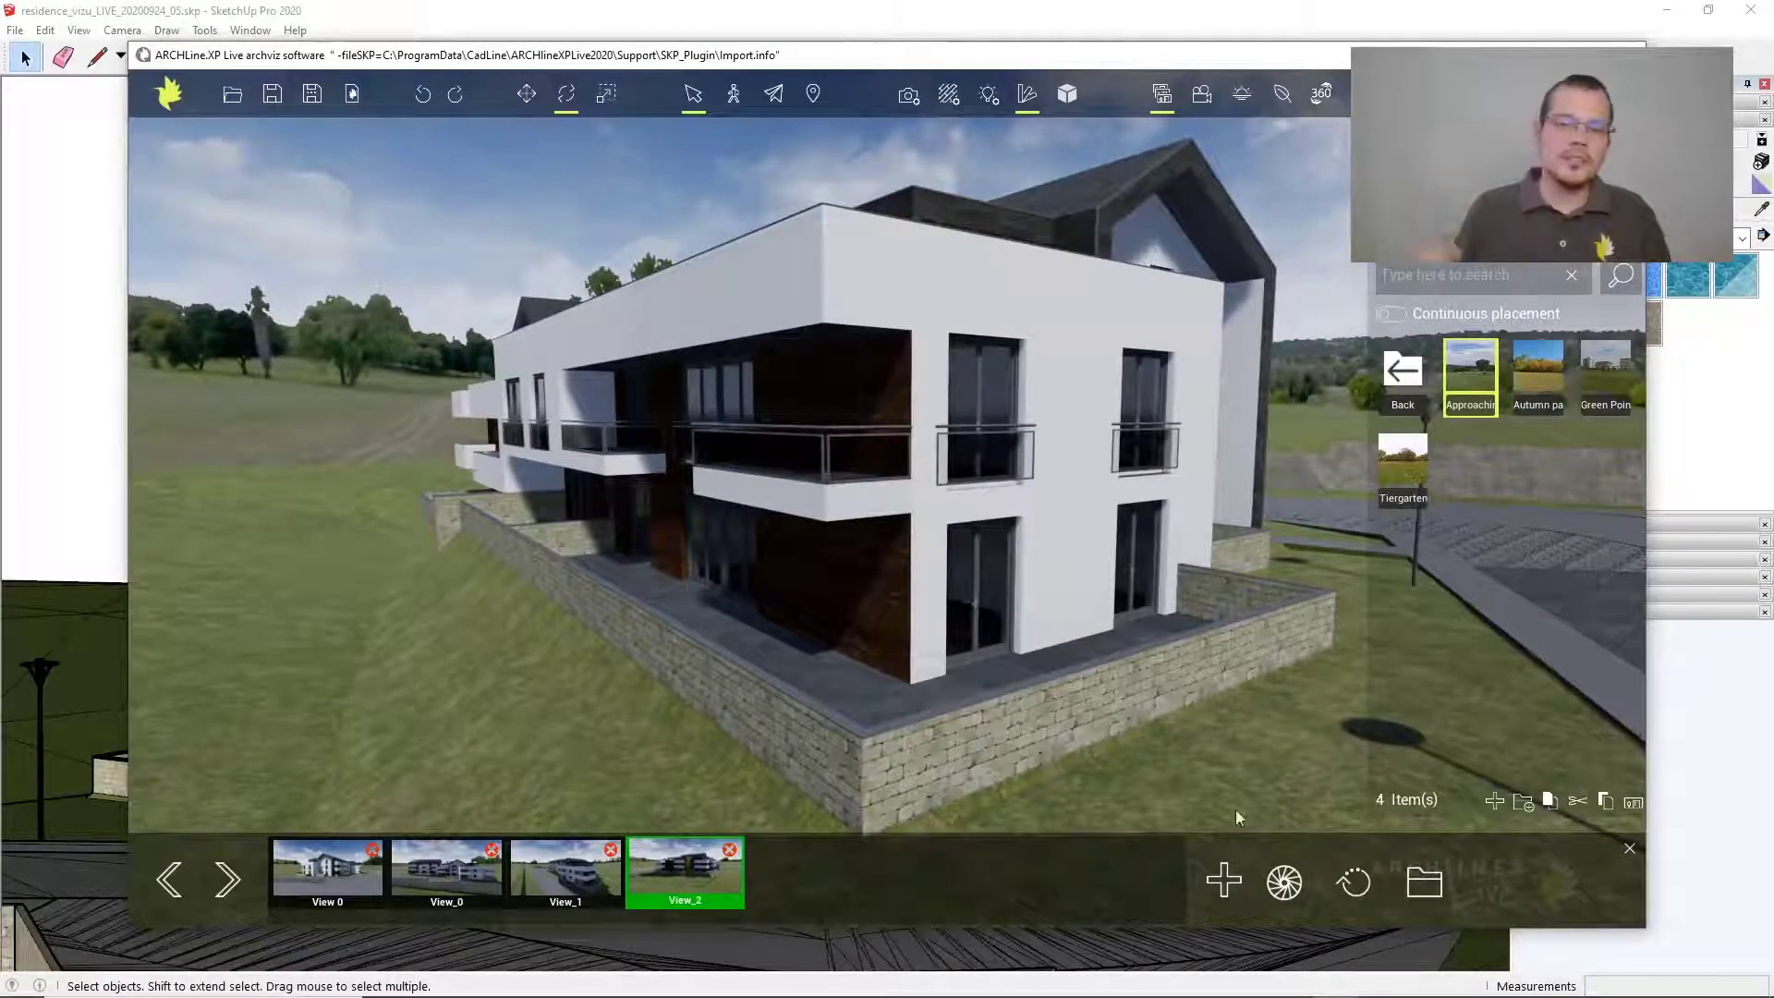
pyautogui.click(1225, 881)
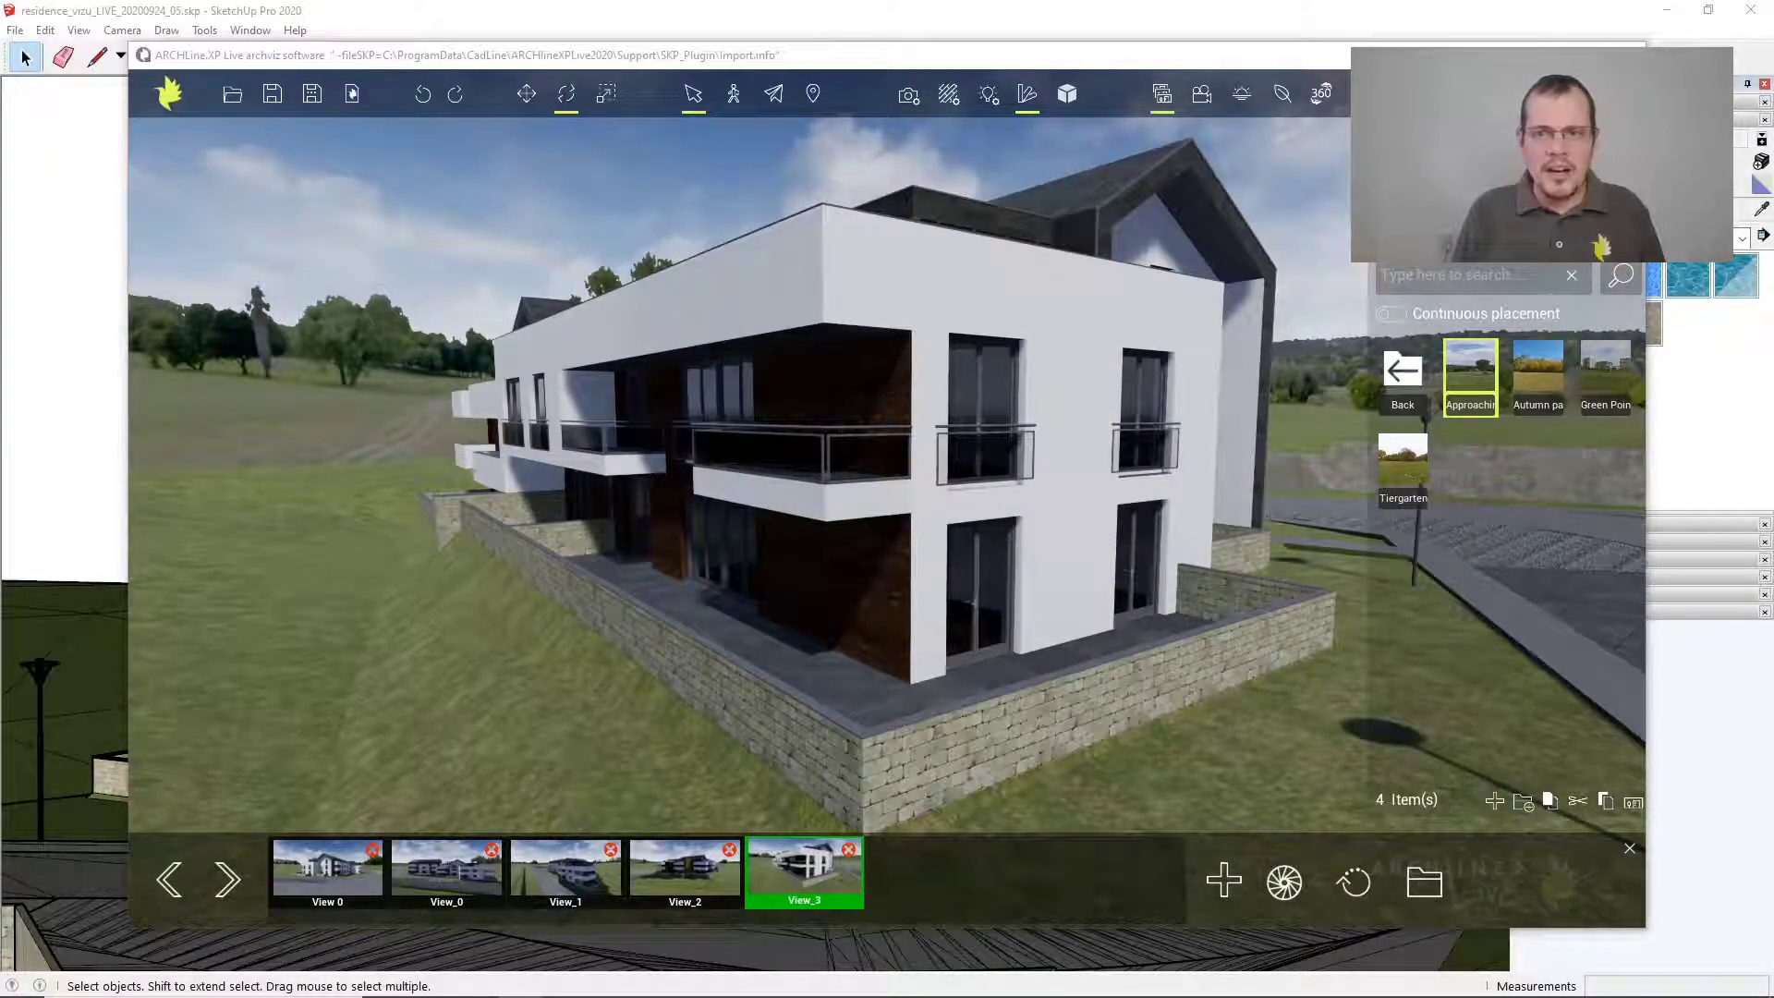
# Inspect the image View 0.png from the residence_vizu_LIVE_20200924_05 folder, and minimise the photo viewer and folder windows
pyautogui.moveTo(0, 423); pyautogui.dragTo(932, 200)
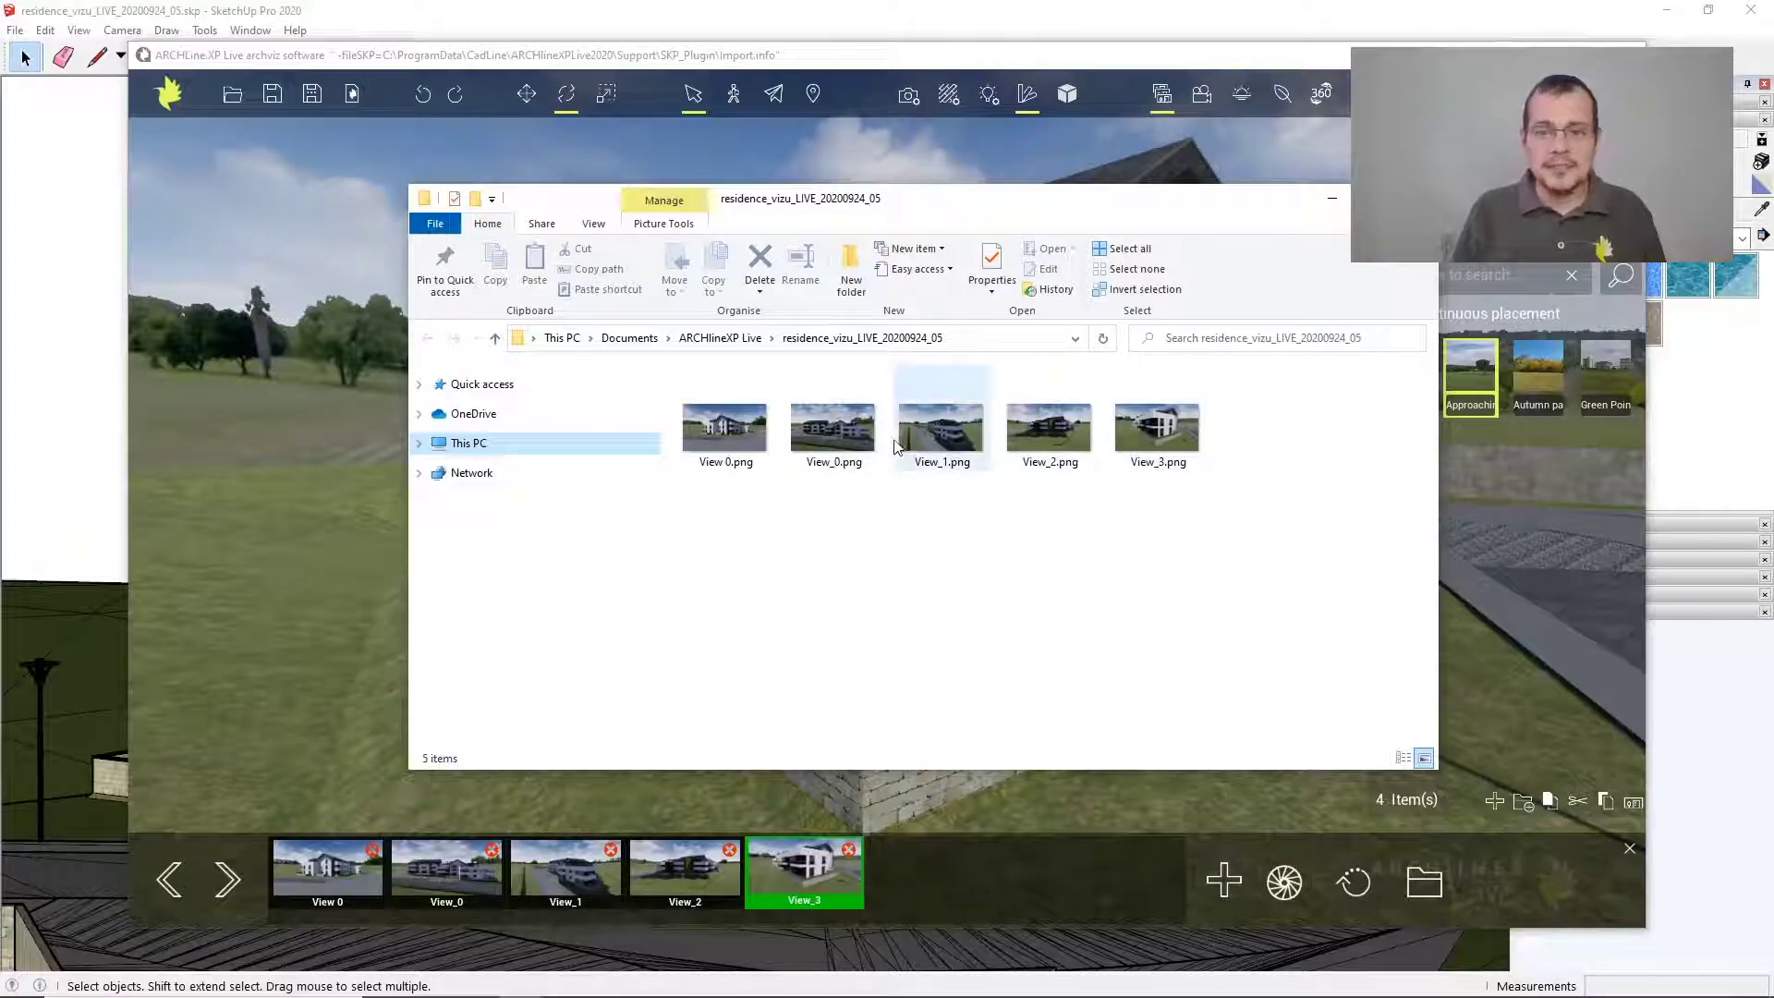
pyautogui.click(740, 434)
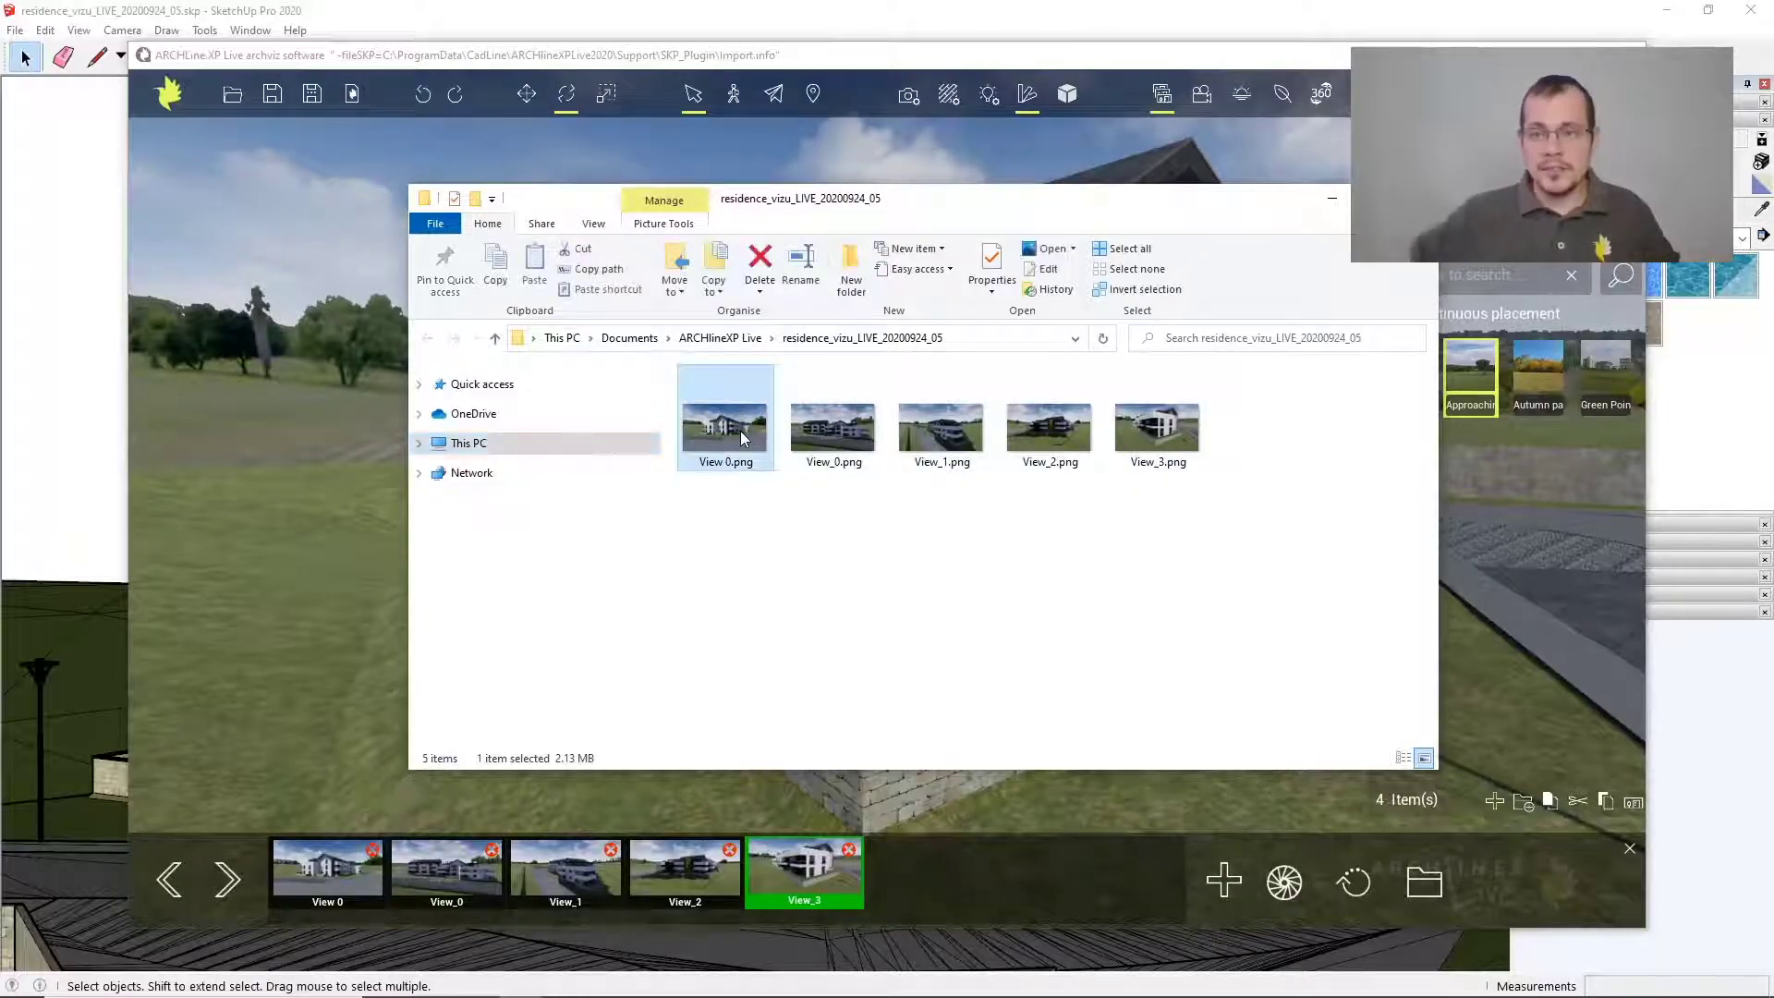
pyautogui.doubleClick(741, 431)
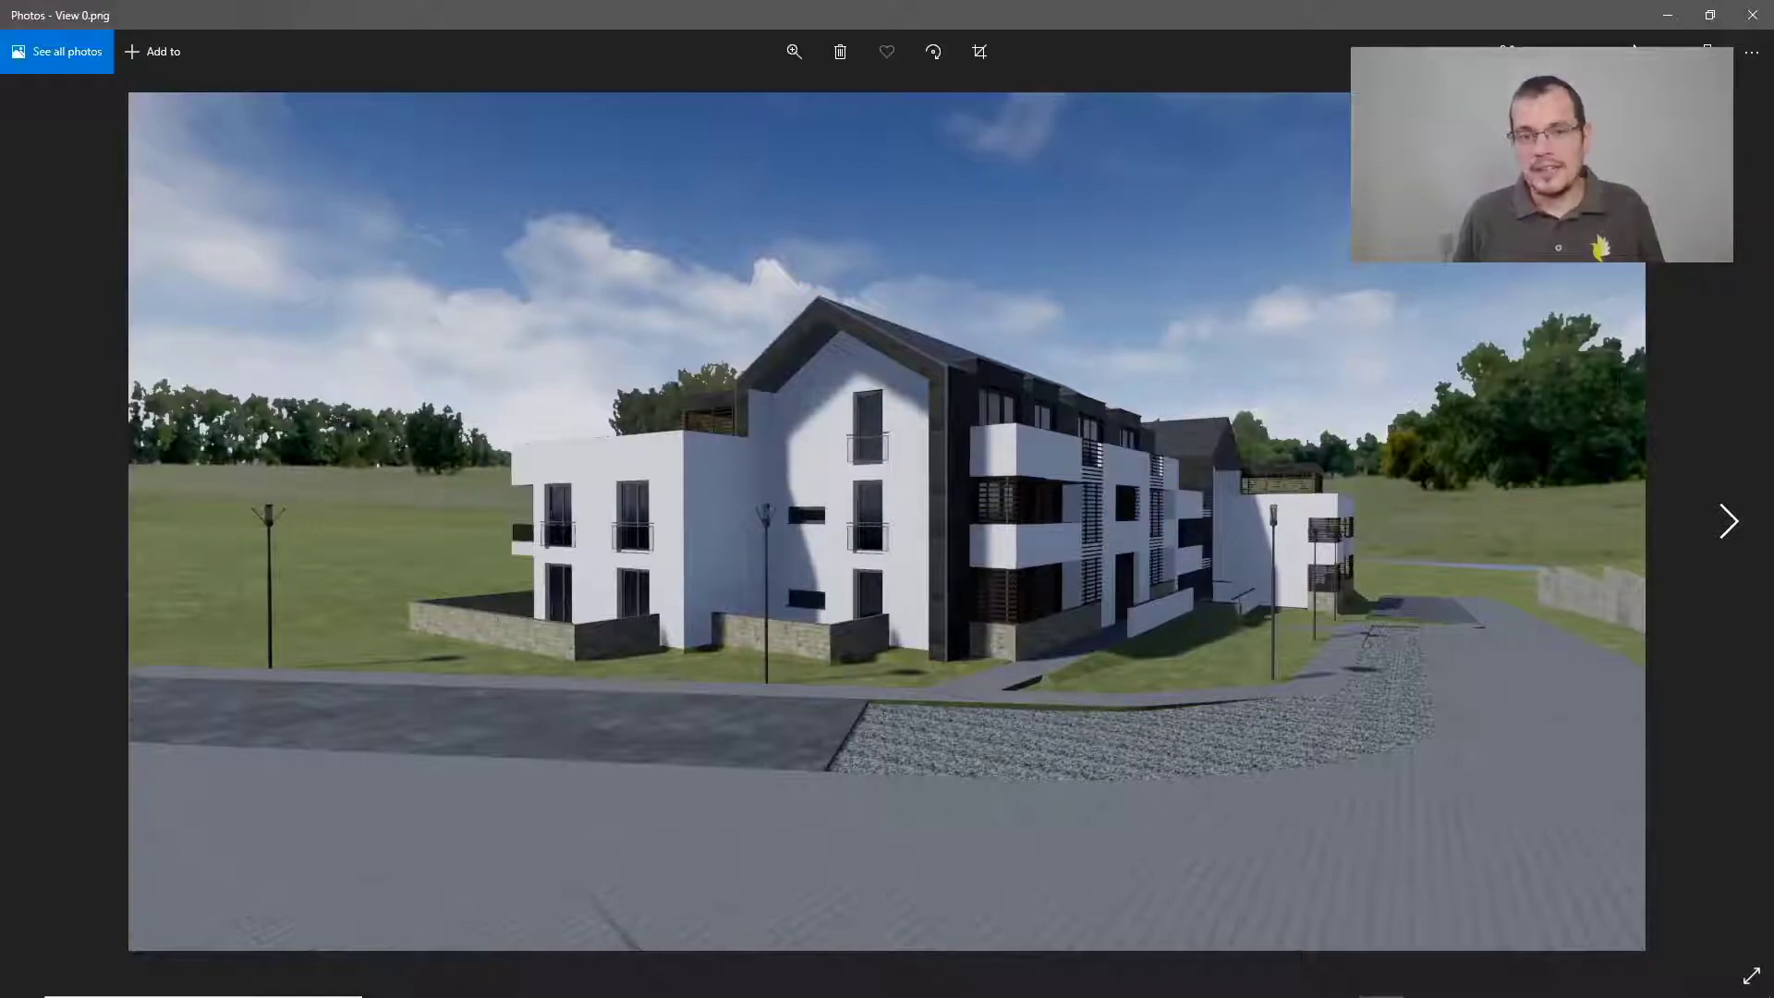
pyautogui.click(1668, 16)
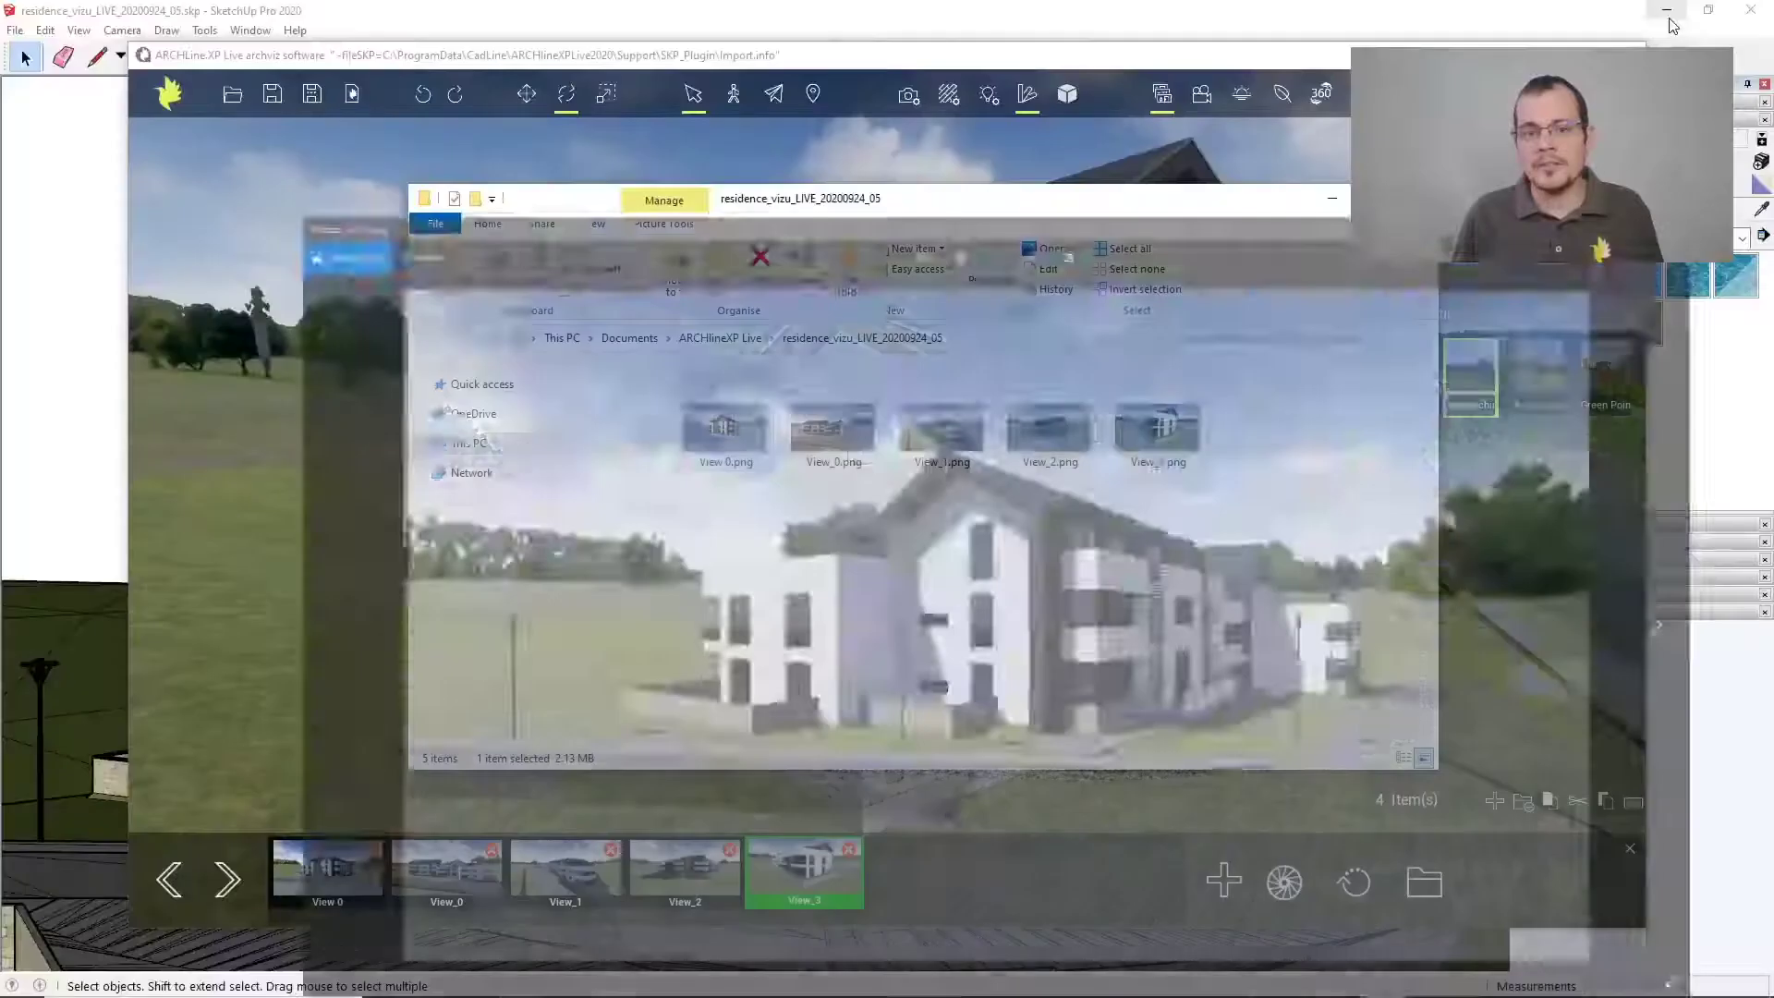
pyautogui.click(1329, 201)
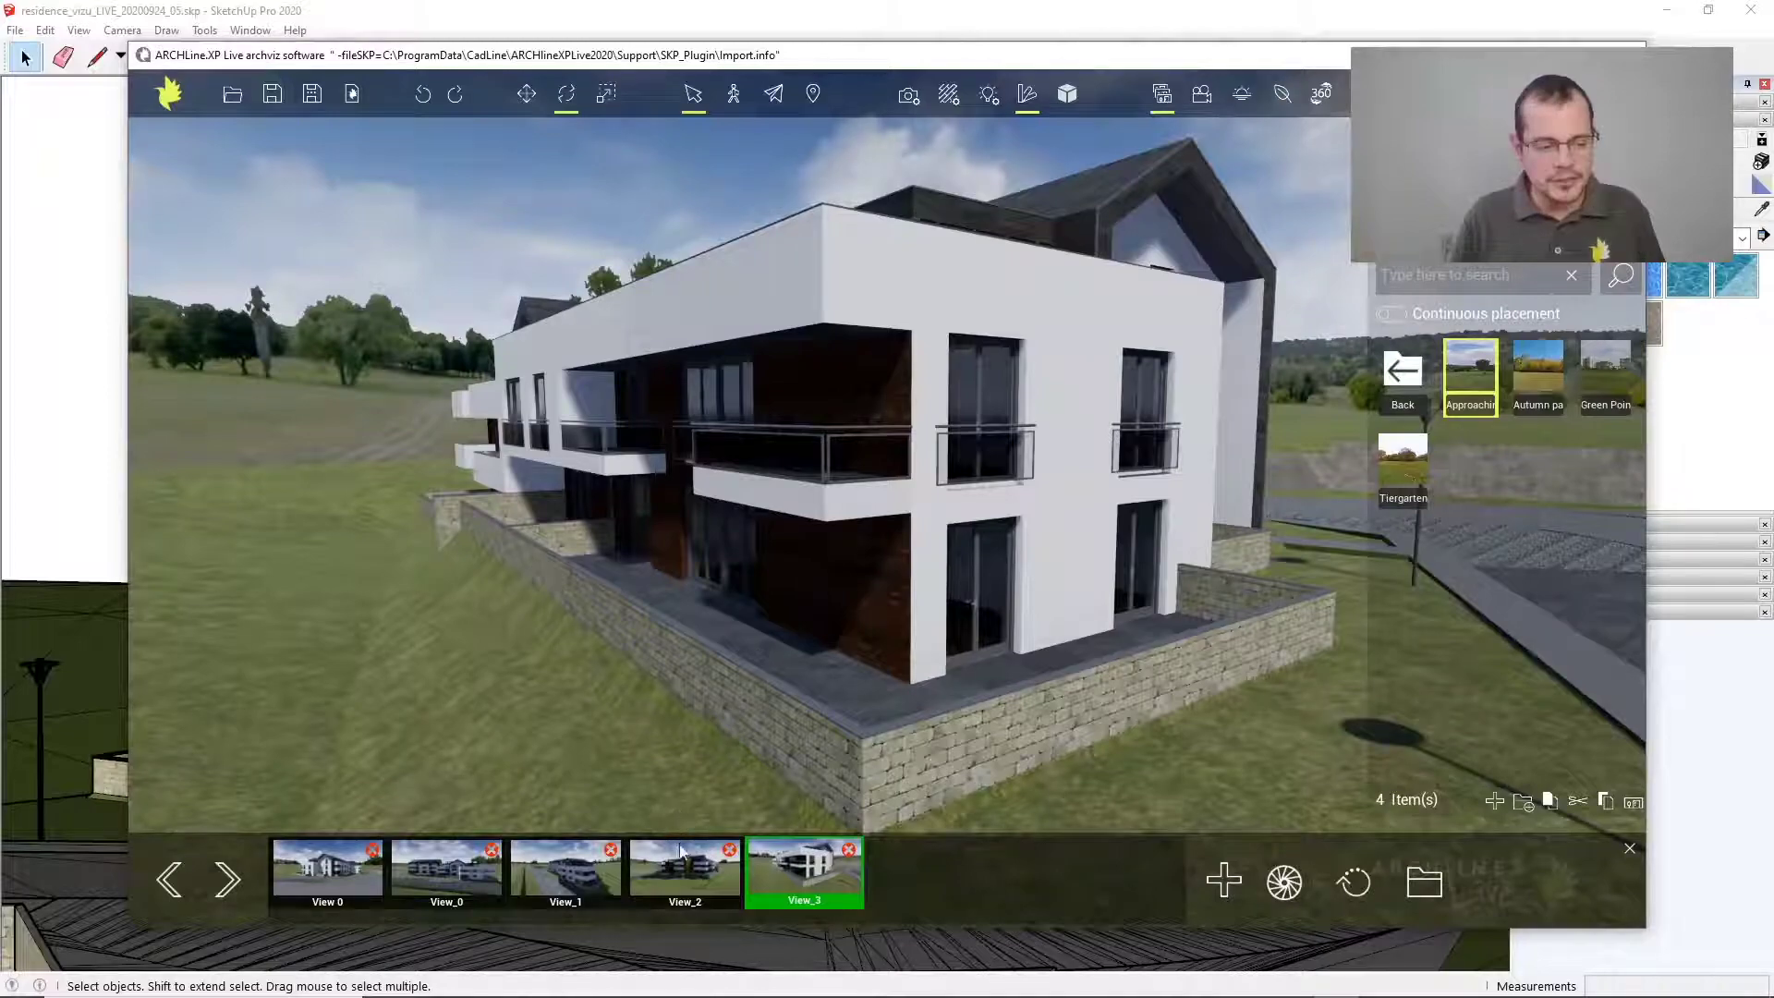
# Place Populus M, Populus S, Populus XS and Populus L trees from the Trees object library on the open lawn beside the building
pyautogui.click(557, 870)
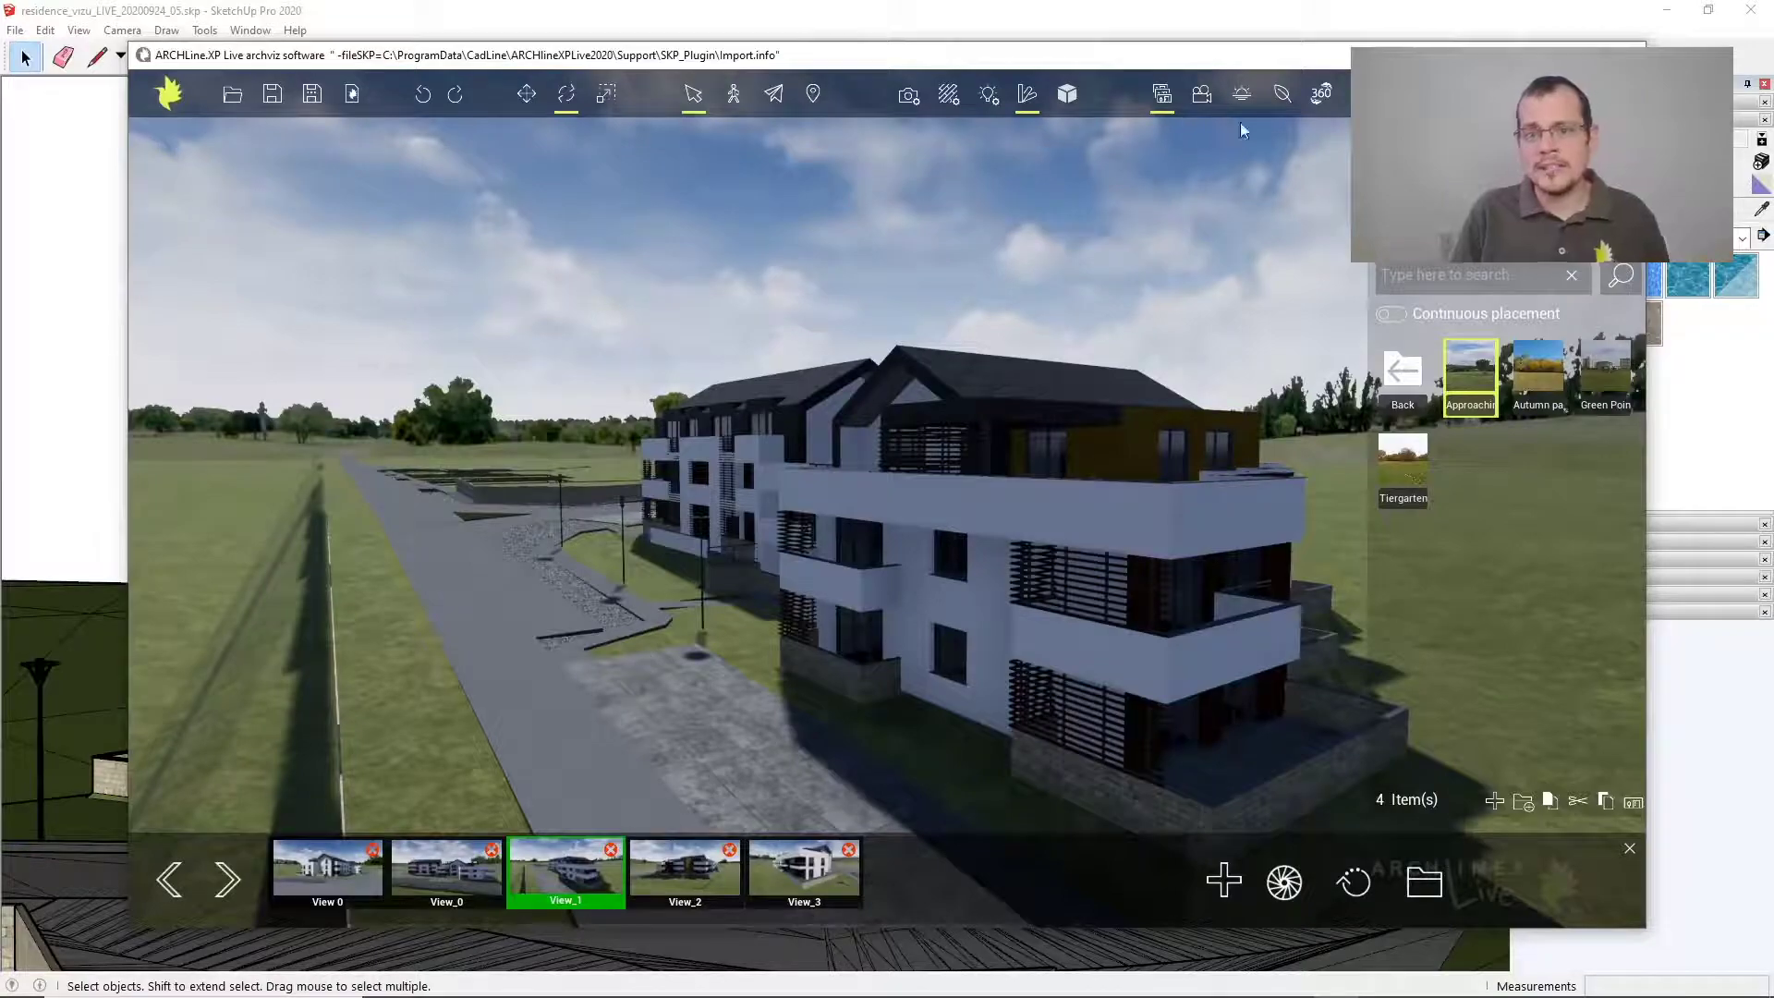
pyautogui.click(1404, 368)
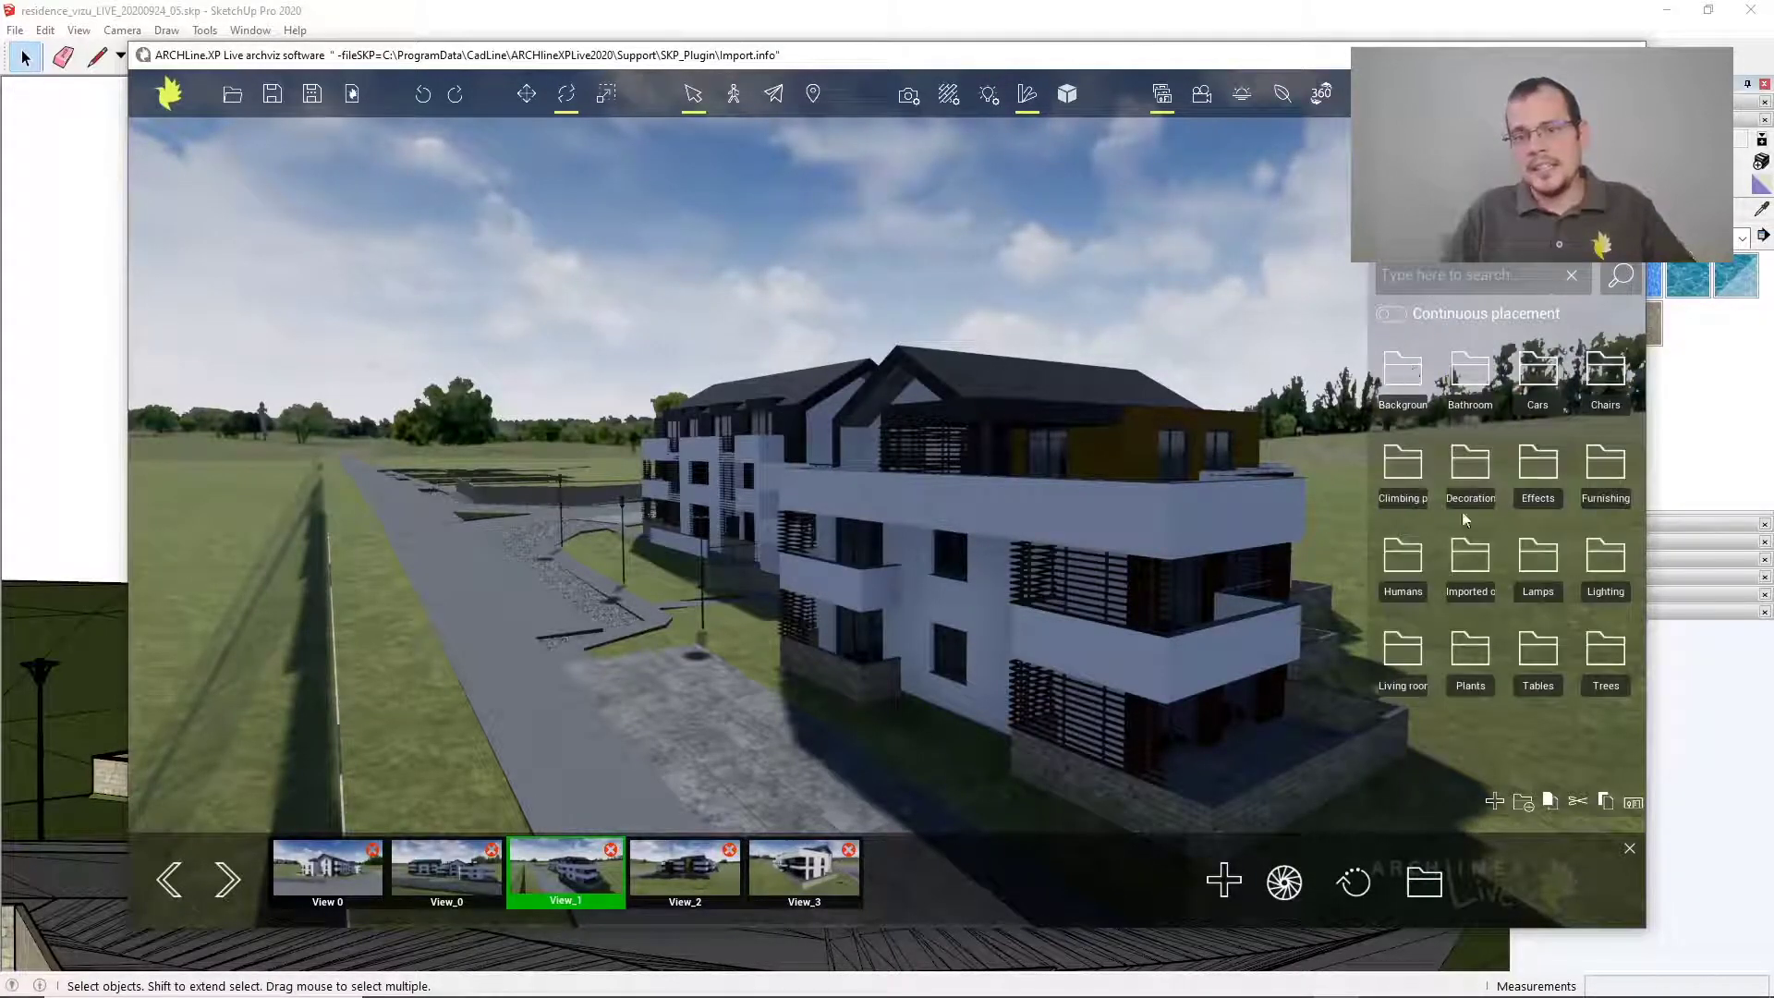
pyautogui.click(1594, 665)
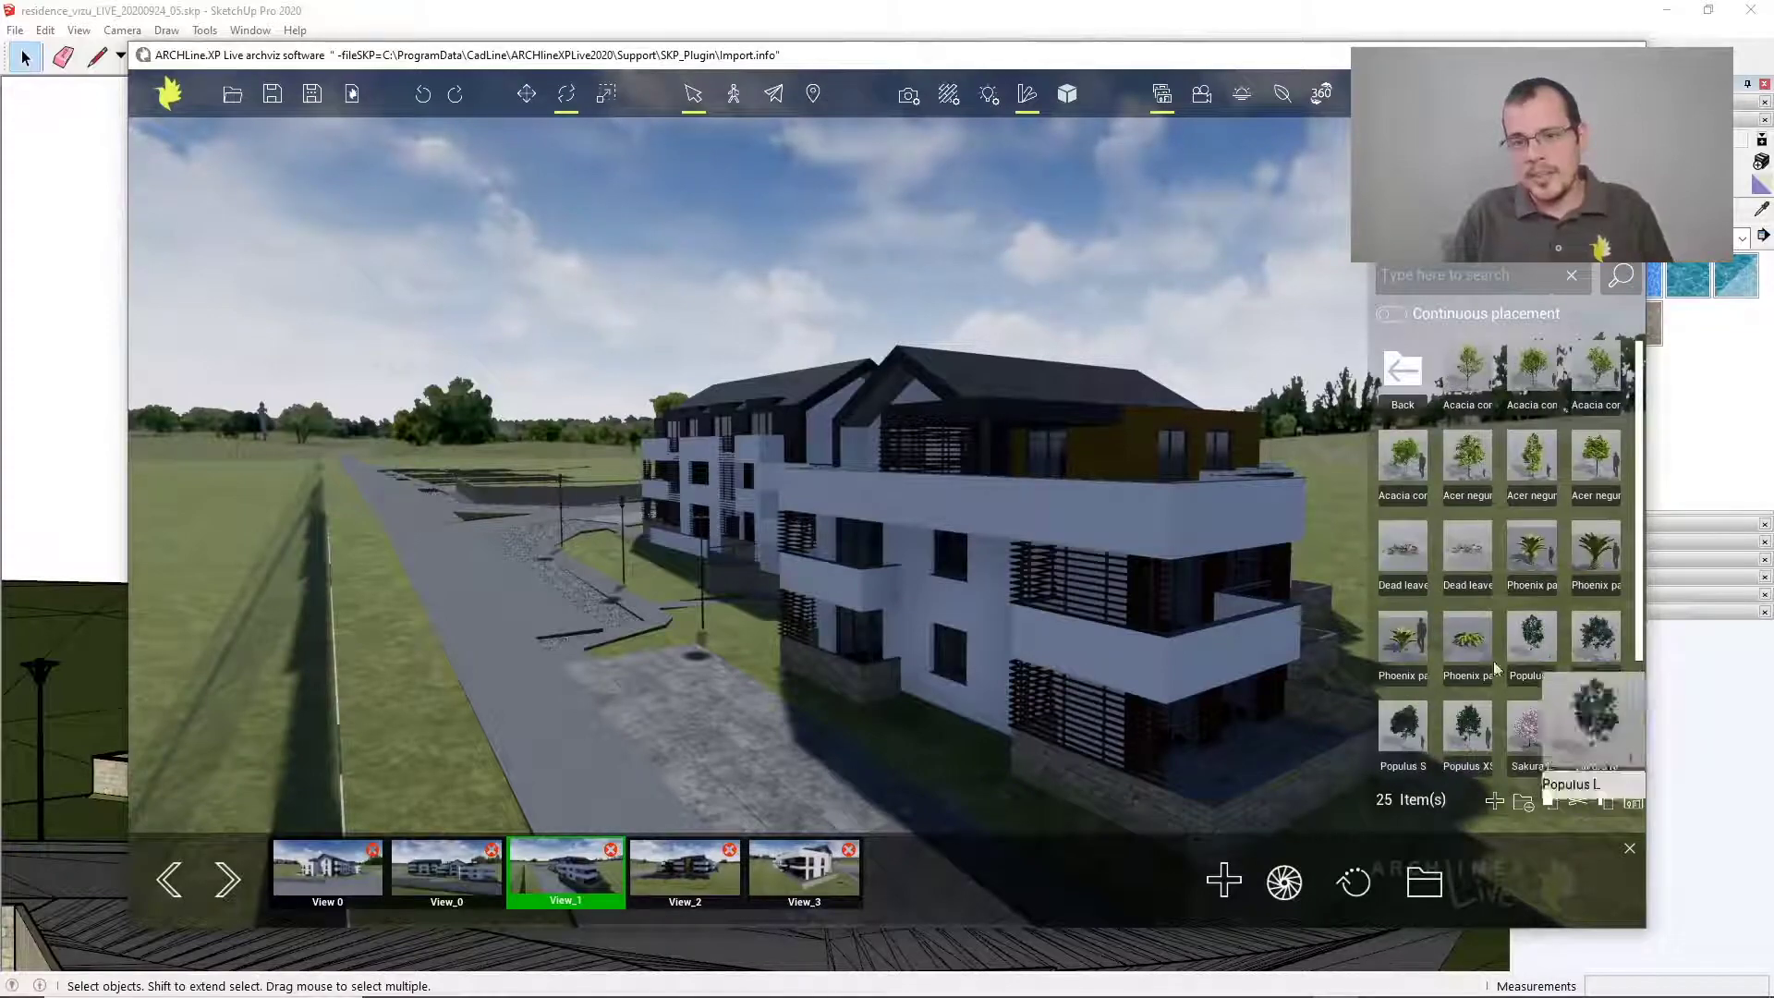
pyautogui.click(791, 873)
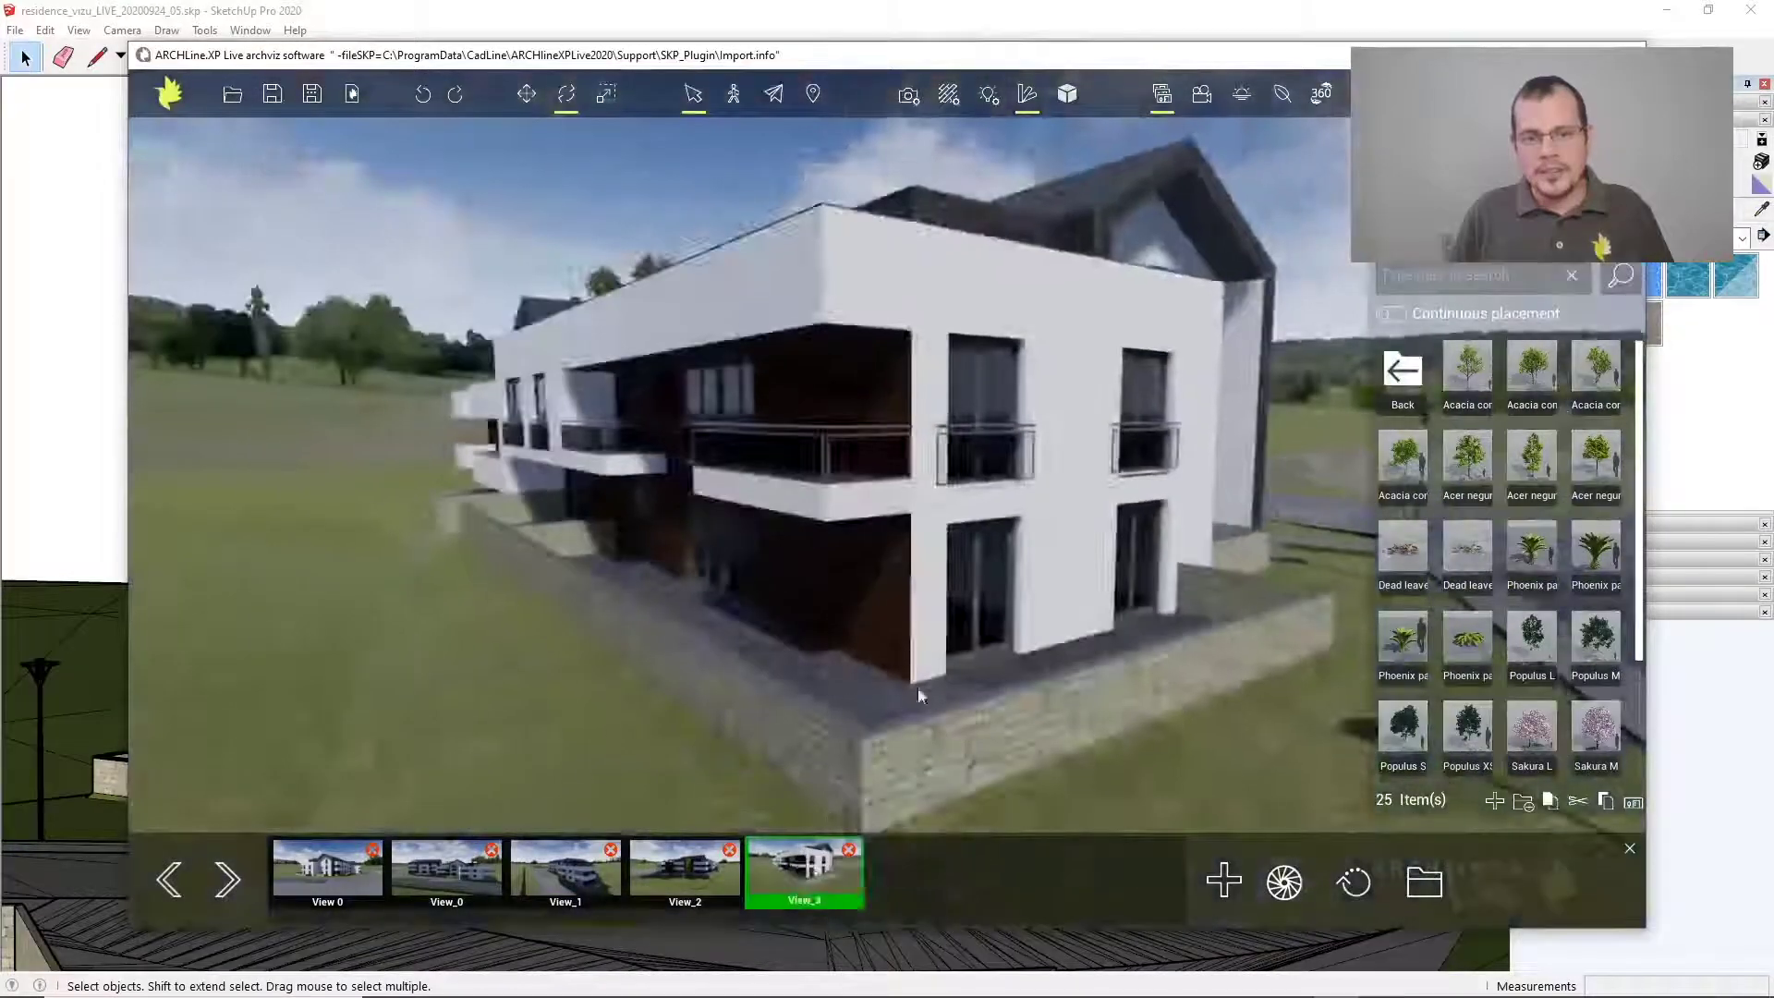
pyautogui.moveTo(917, 685); pyautogui.dragTo(719, 628)
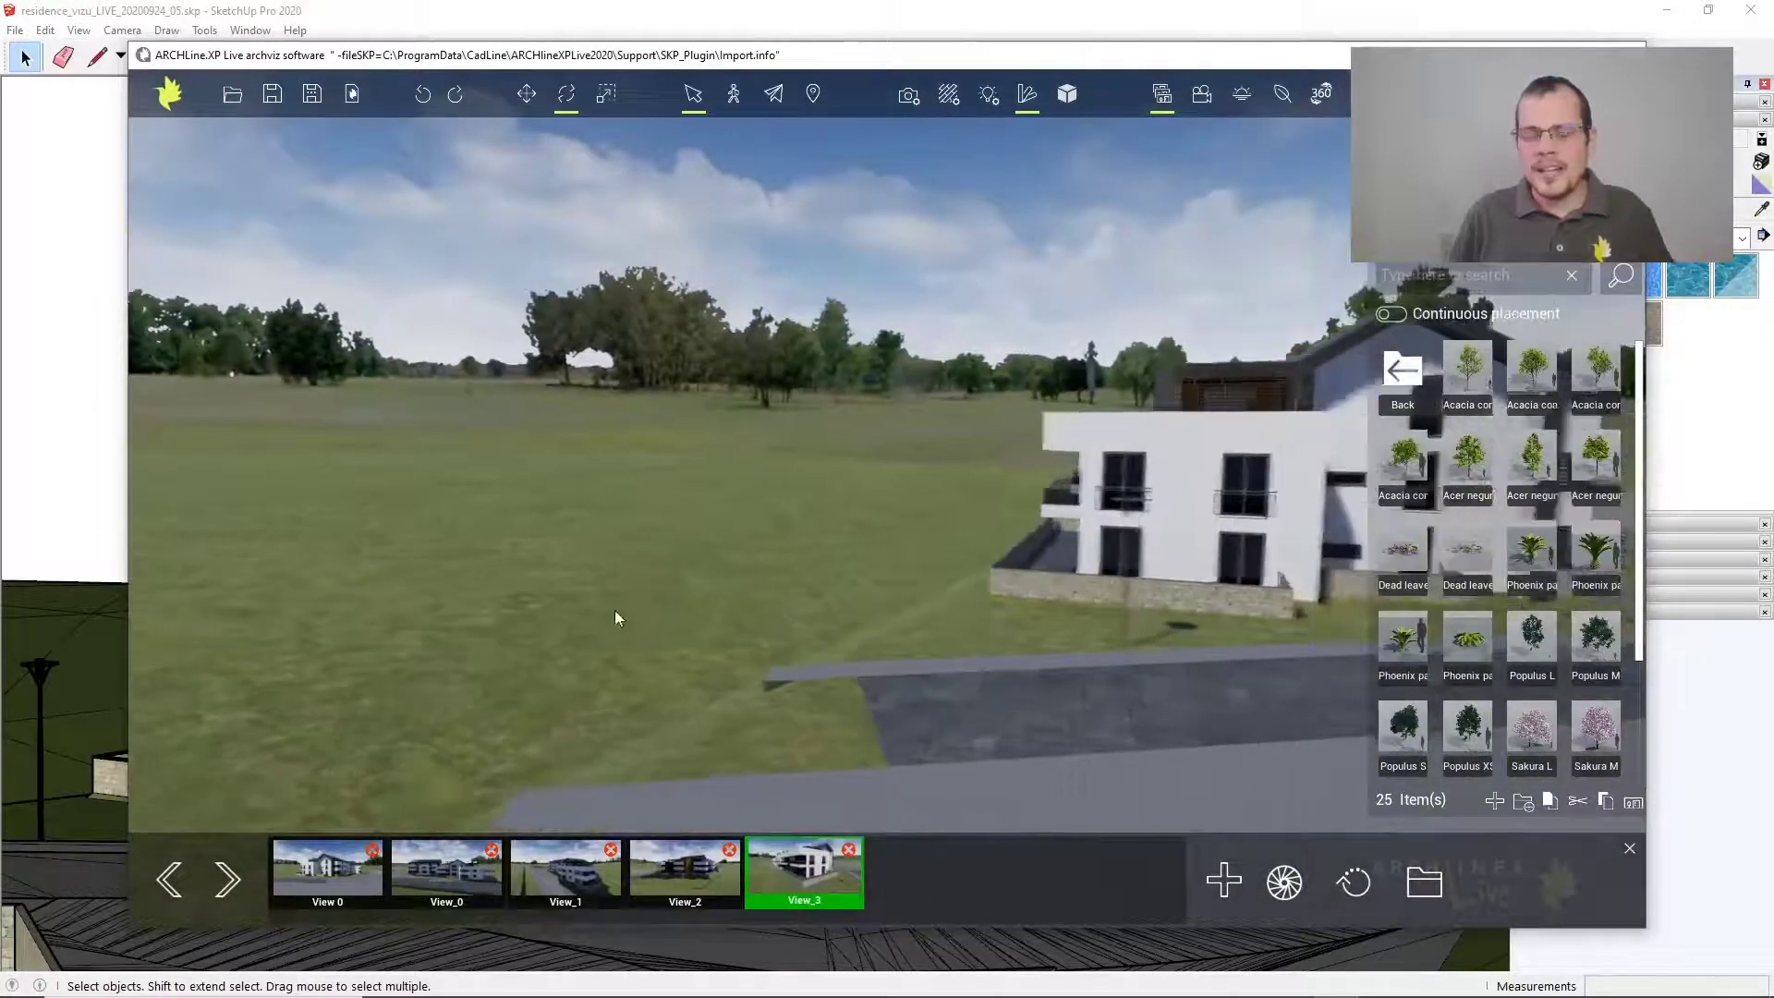
pyautogui.moveTo(1534, 653)
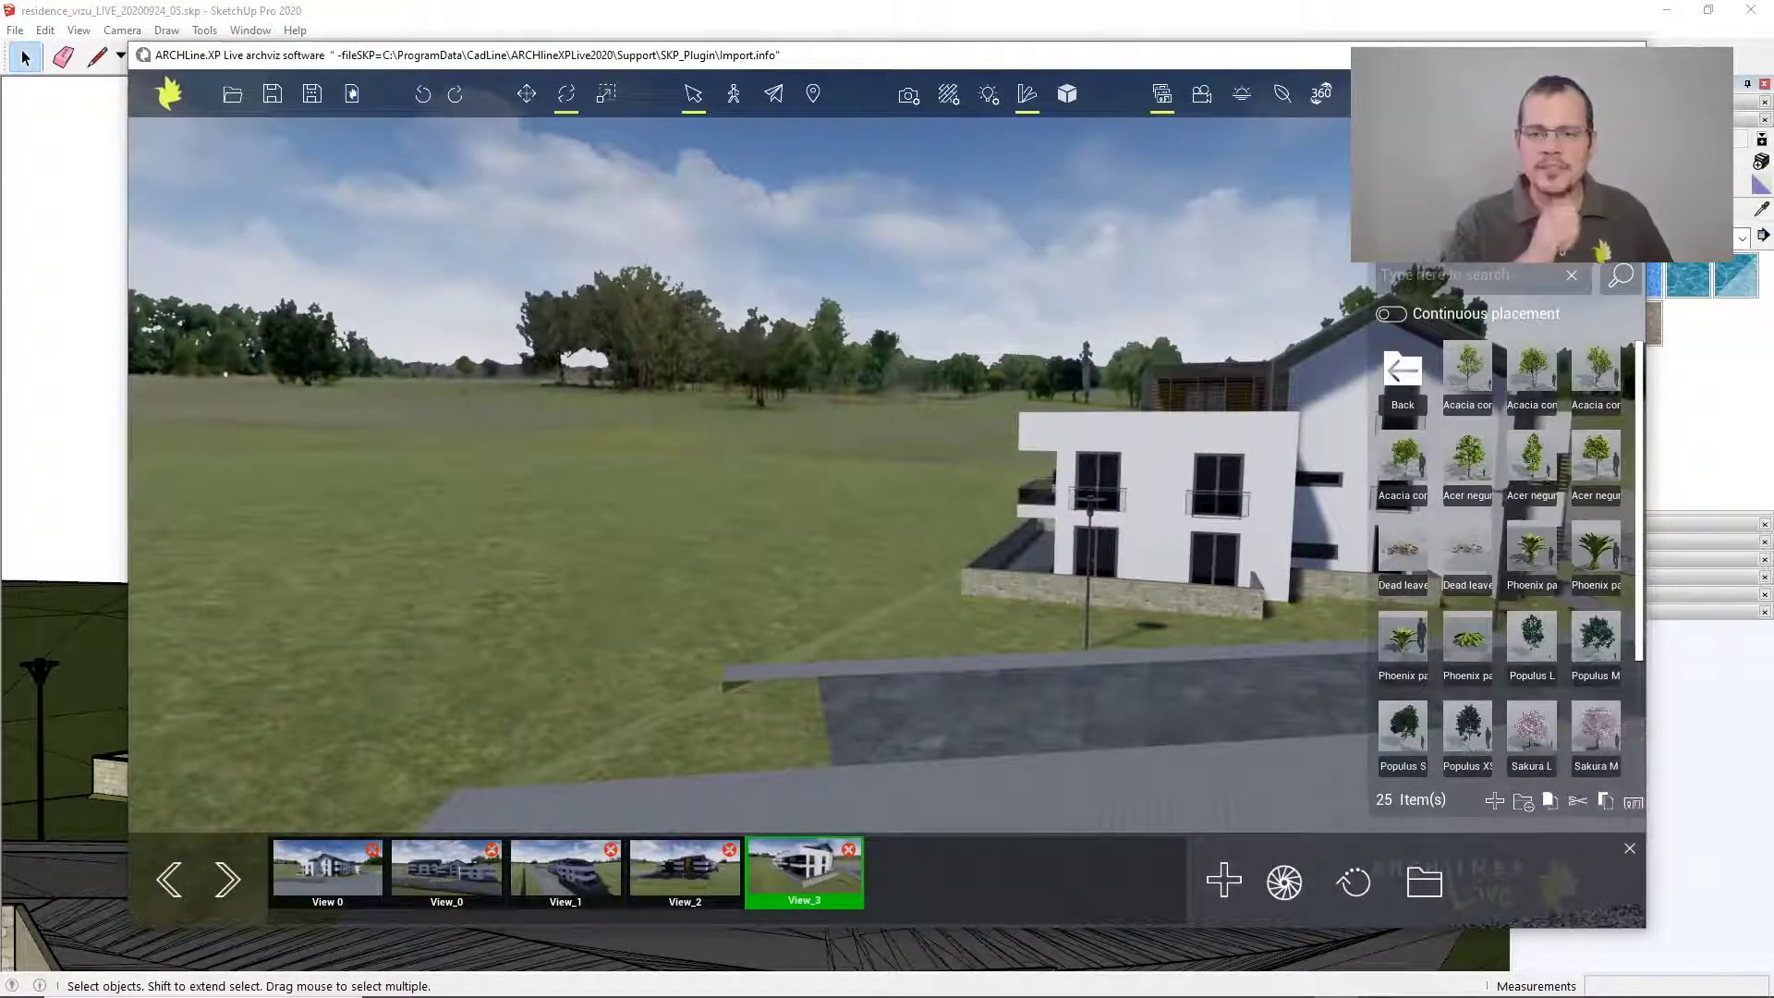
pyautogui.moveTo(1593, 652); pyautogui.dragTo(808, 547)
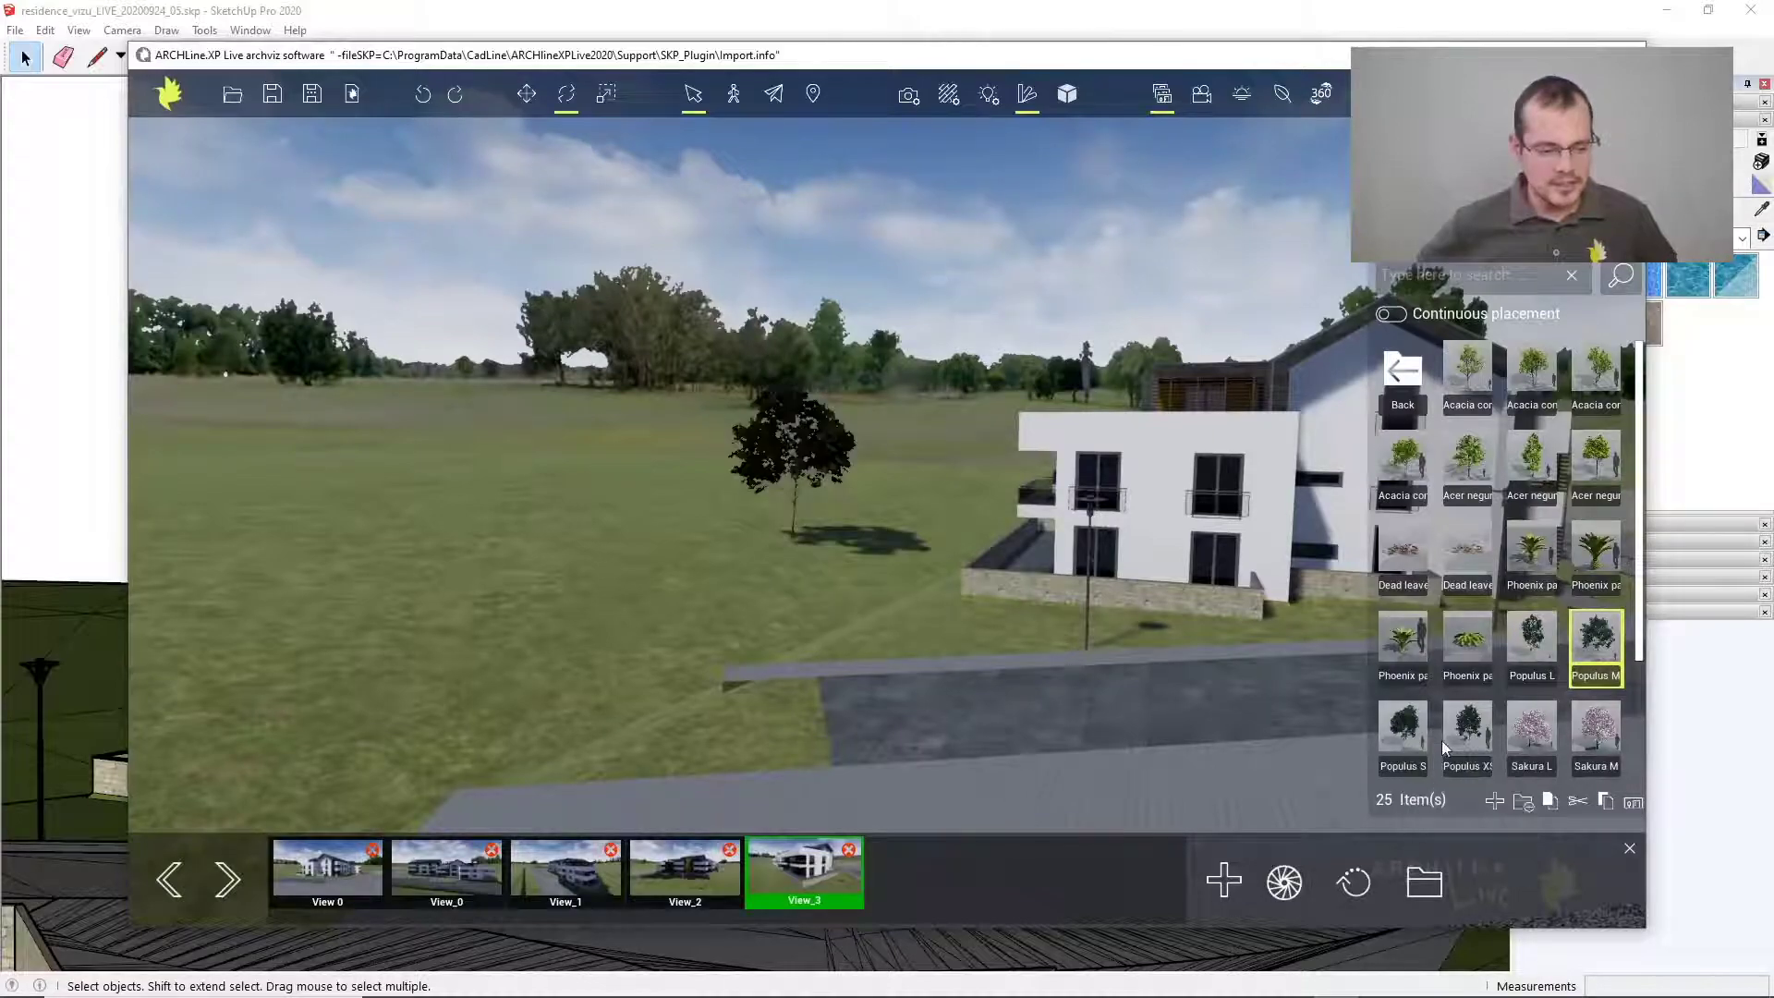
pyautogui.moveTo(1402, 735); pyautogui.dragTo(452, 541)
pyautogui.moveTo(1467, 734); pyautogui.dragTo(496, 637)
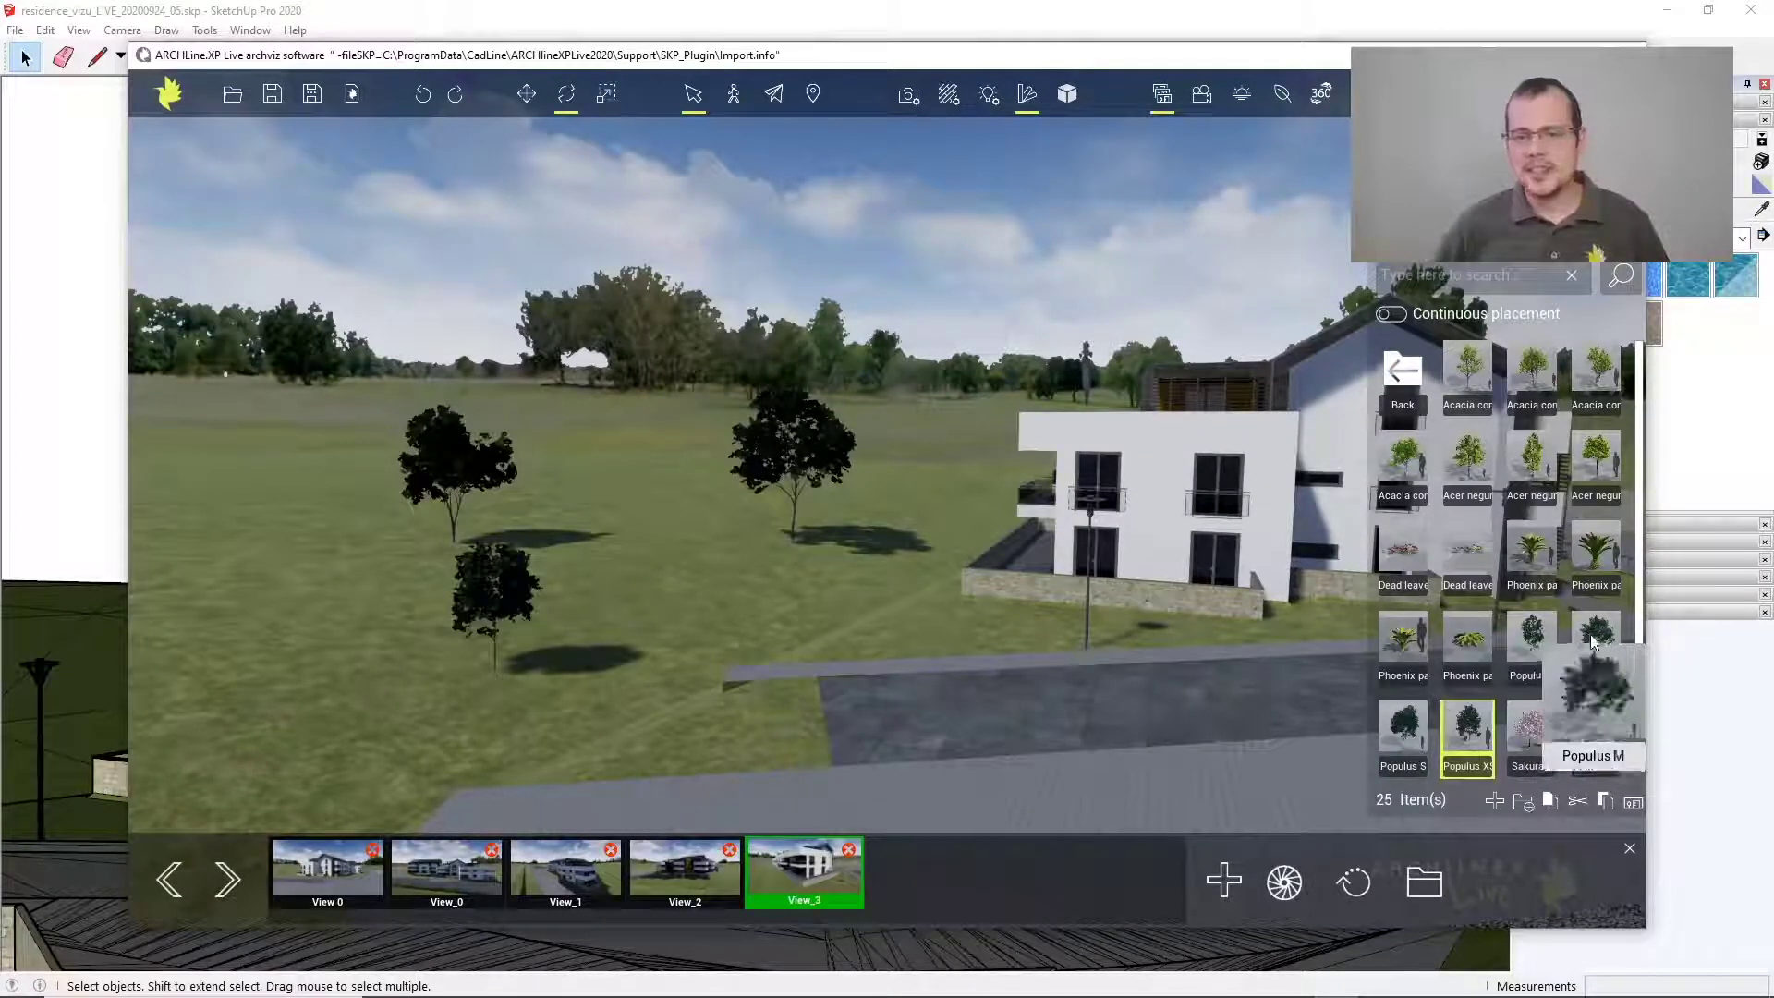
pyautogui.moveTo(1532, 642); pyautogui.dragTo(664, 484)
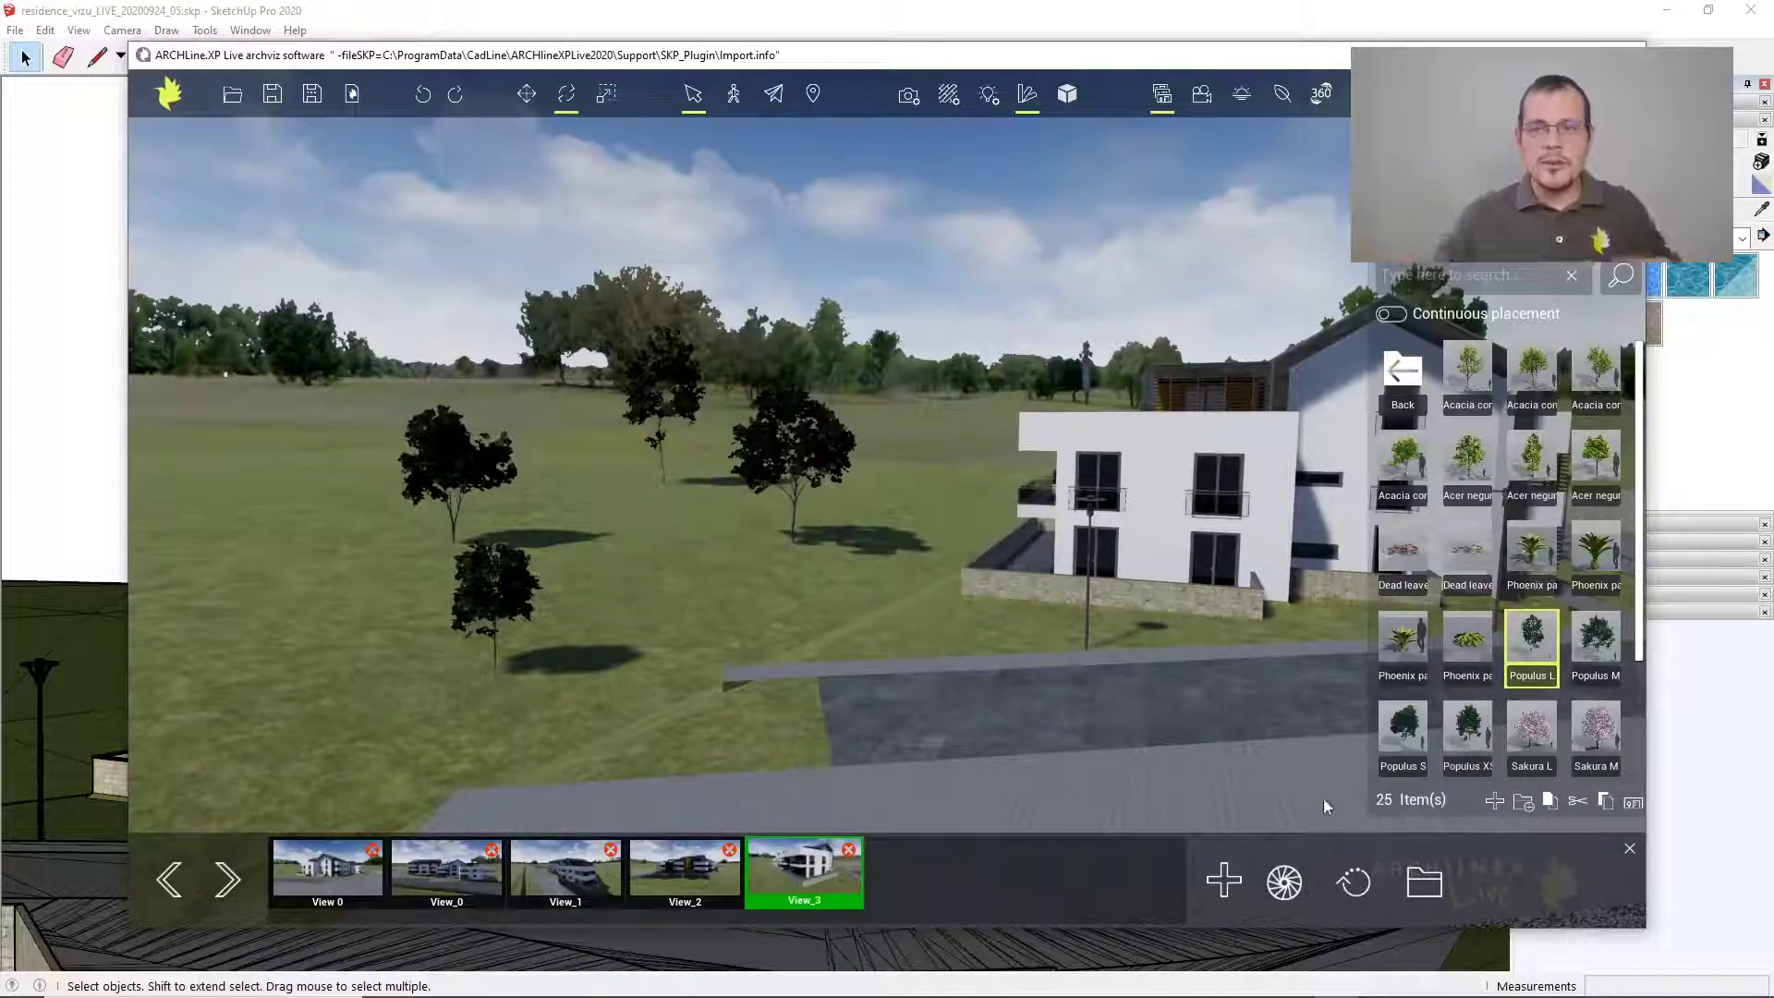
# Place the first Acer tree among the poplars and a Sakura L tree near the wall across the road
pyautogui.moveTo(1473, 447); pyautogui.dragTo(562, 480)
pyautogui.moveTo(564, 547); pyautogui.dragTo(1267, 617, button='right')
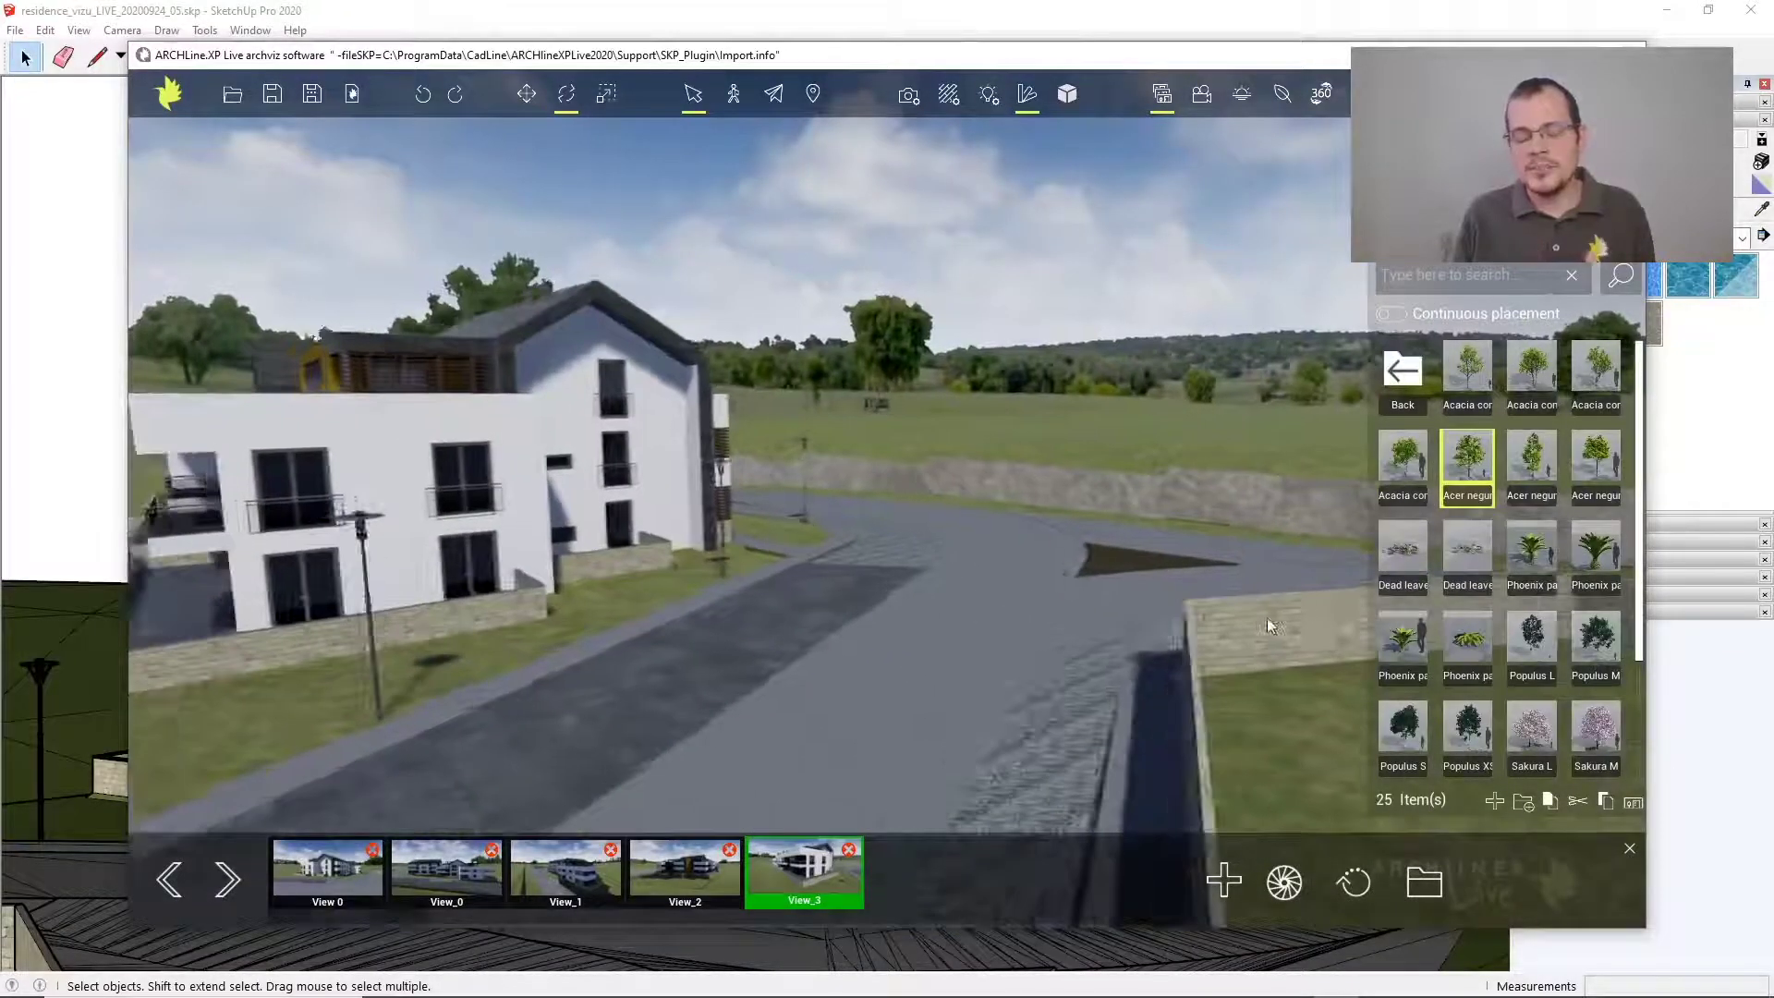
pyautogui.moveTo(1527, 734)
pyautogui.moveTo(1528, 732); pyautogui.dragTo(1192, 529)
pyautogui.moveTo(1027, 530); pyautogui.dragTo(1201, 513, button='right')
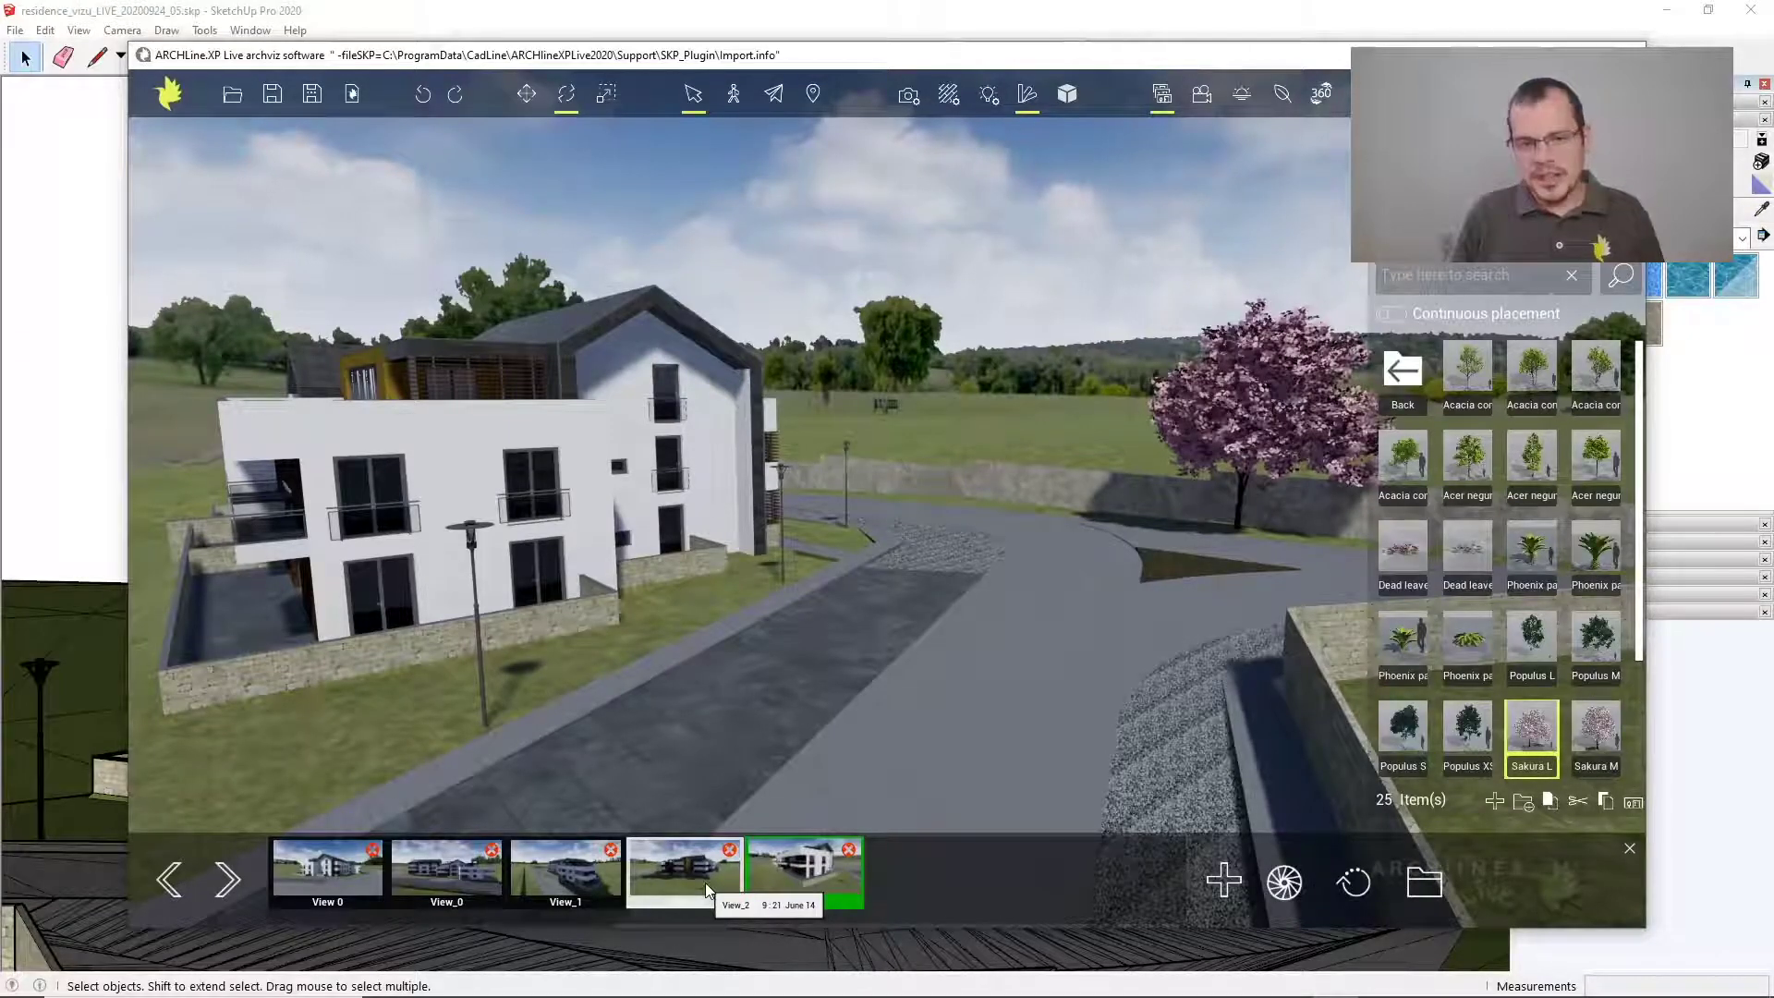
# Restore View_1, frame the grass verge between the road and the concrete wall from above, and activate the vegetation brush
pyautogui.click(565, 876)
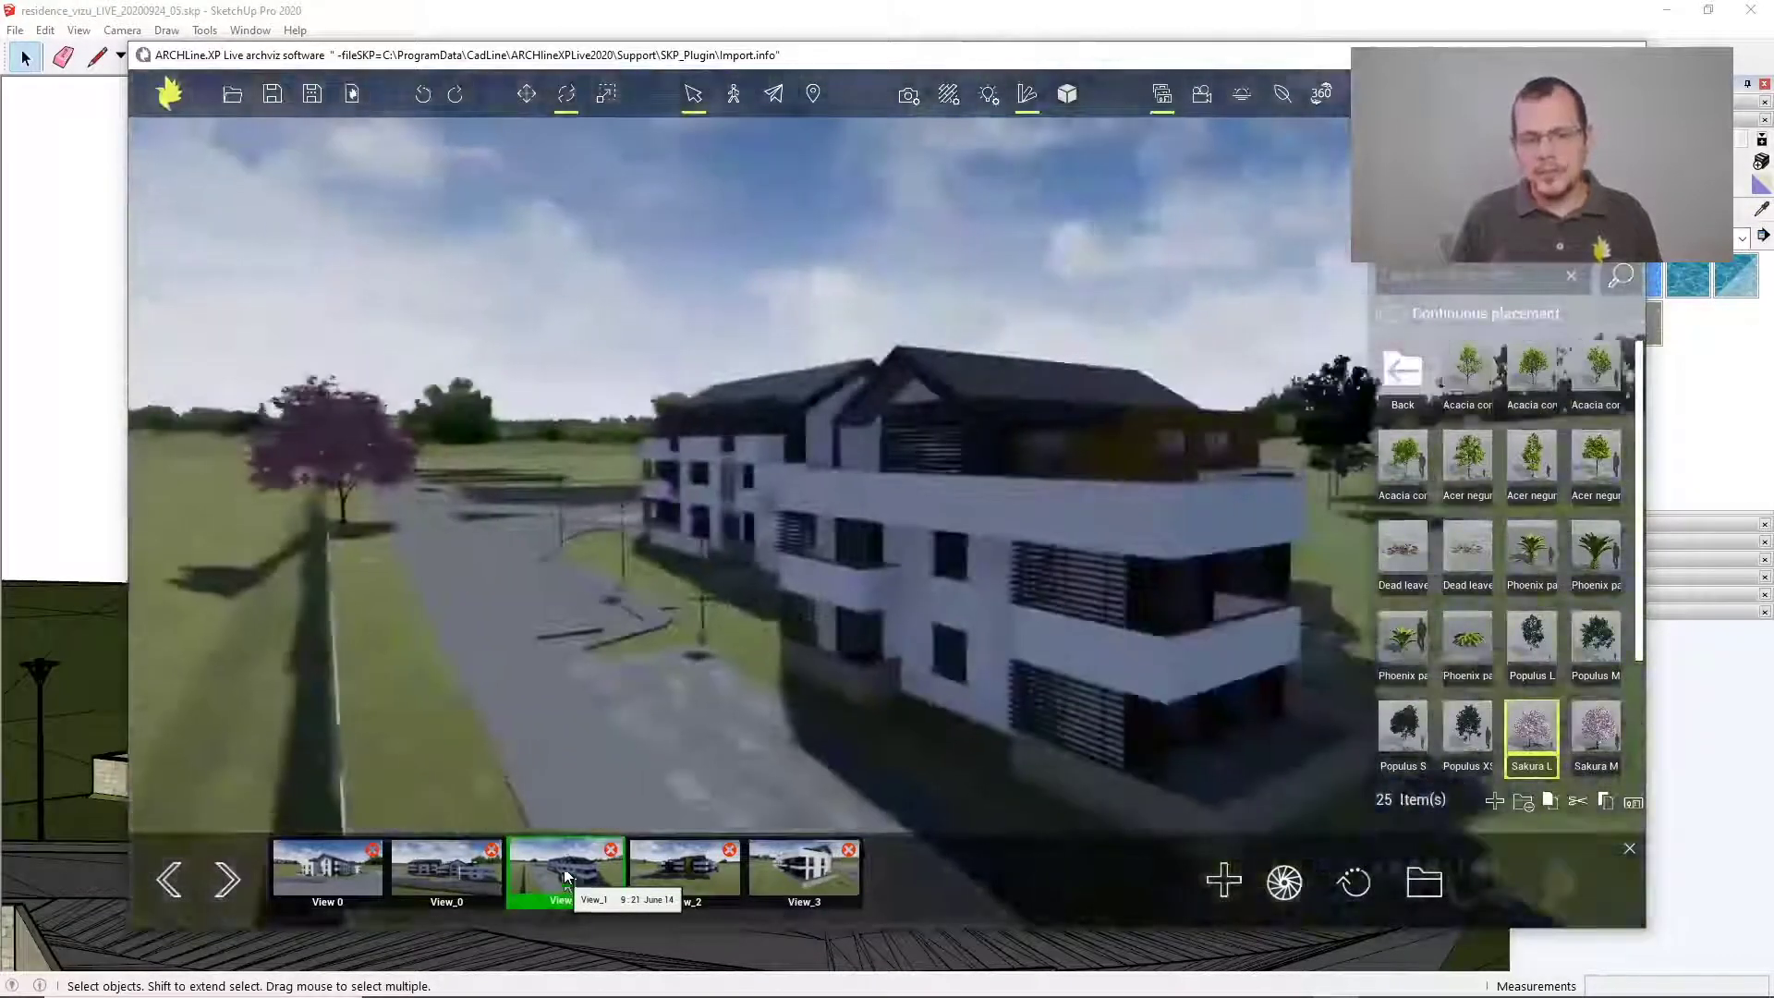
pyautogui.moveTo(625, 695); pyautogui.dragTo(783, 588, button='middle')
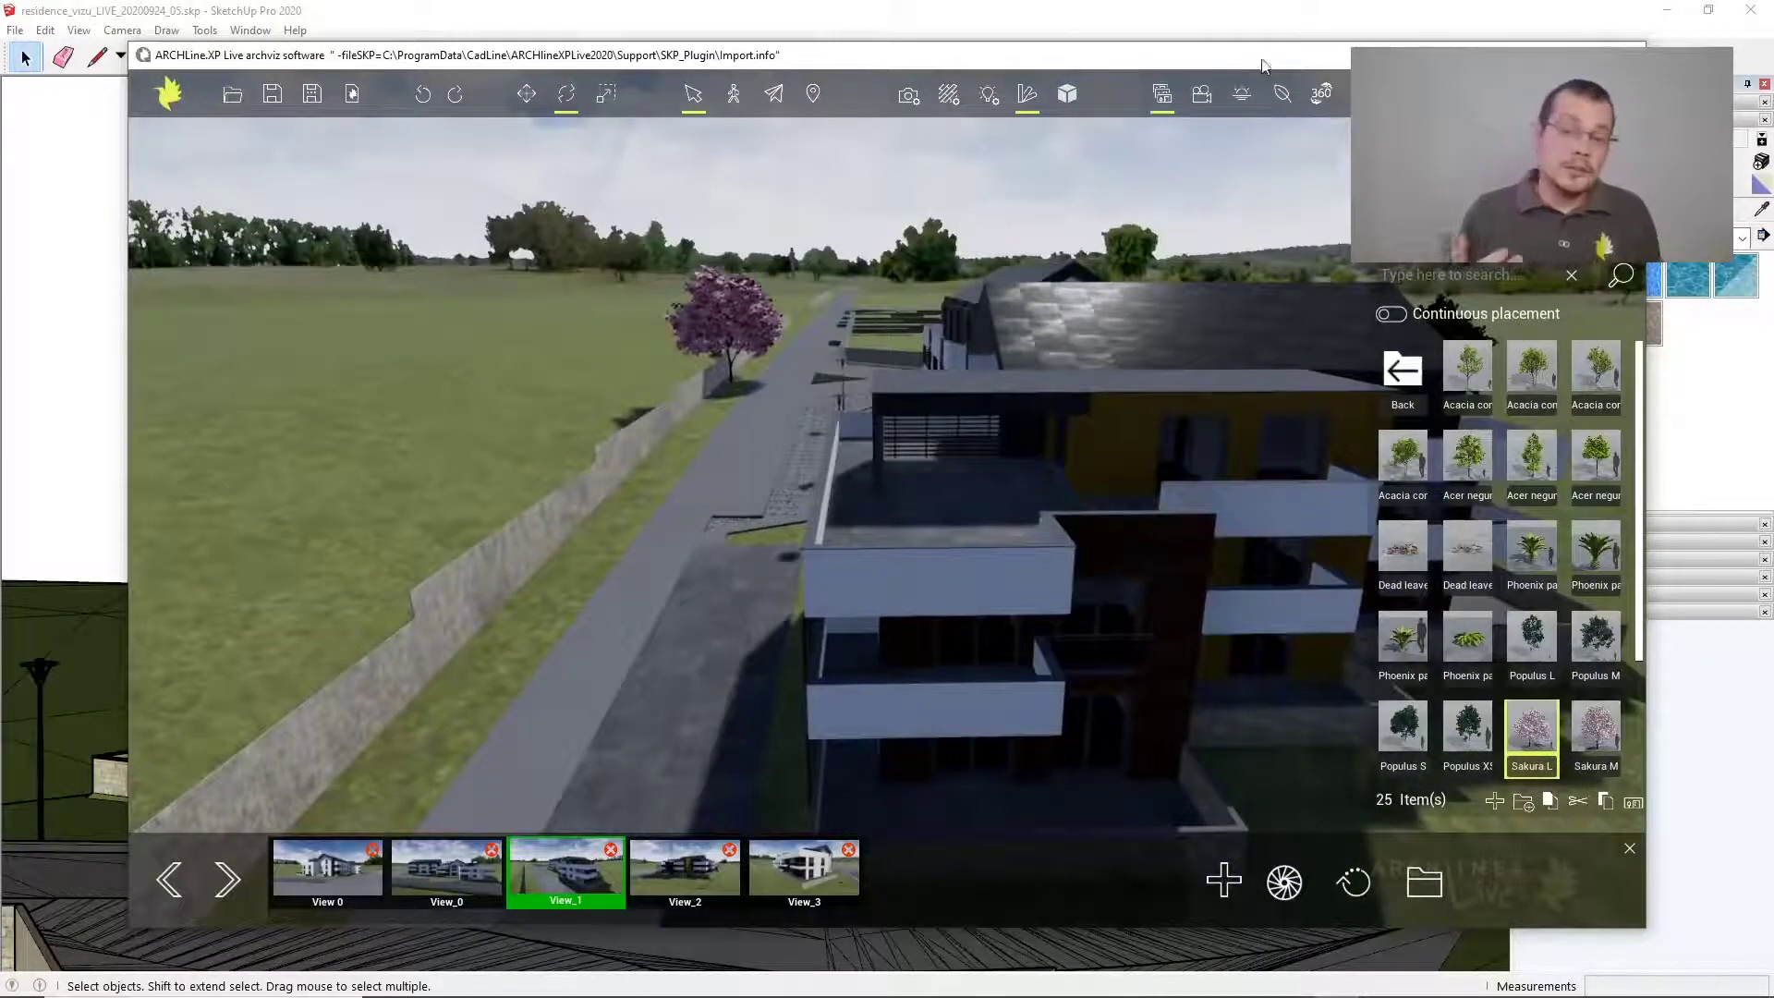
pyautogui.click(1282, 95)
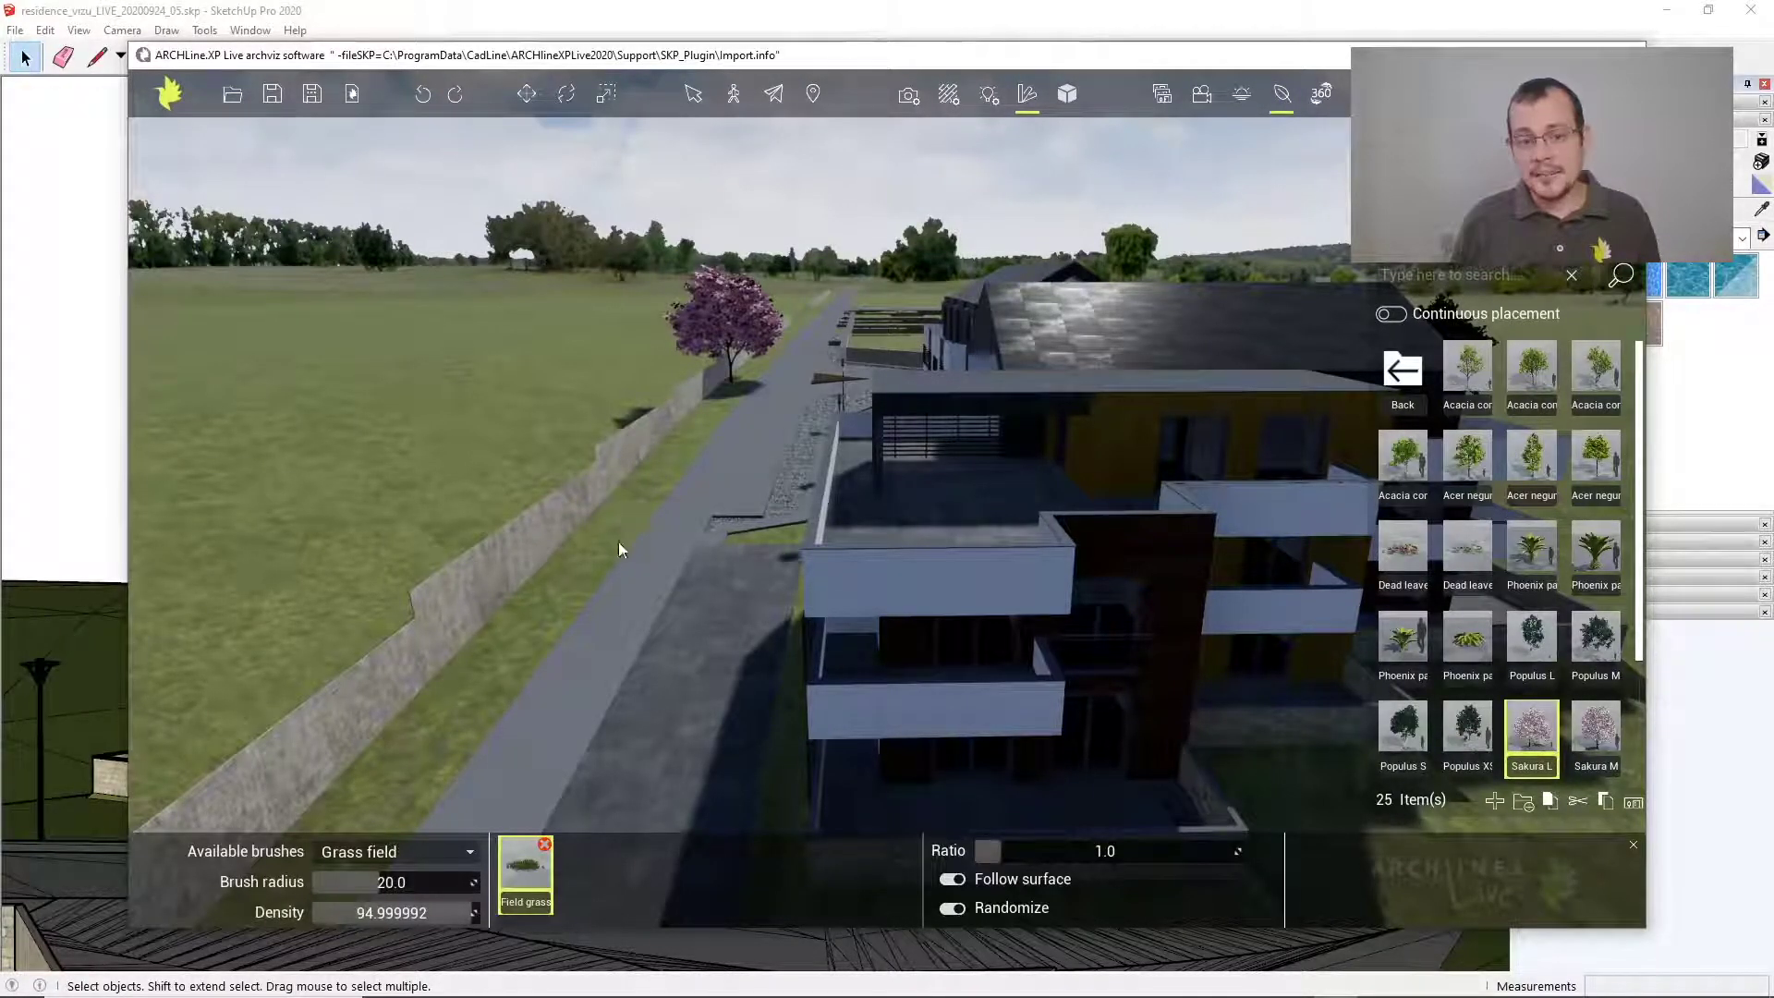
# Try painting Field grass with the Grass field brush on the verge along the road, and undo the strokes
pyautogui.click(442, 748)
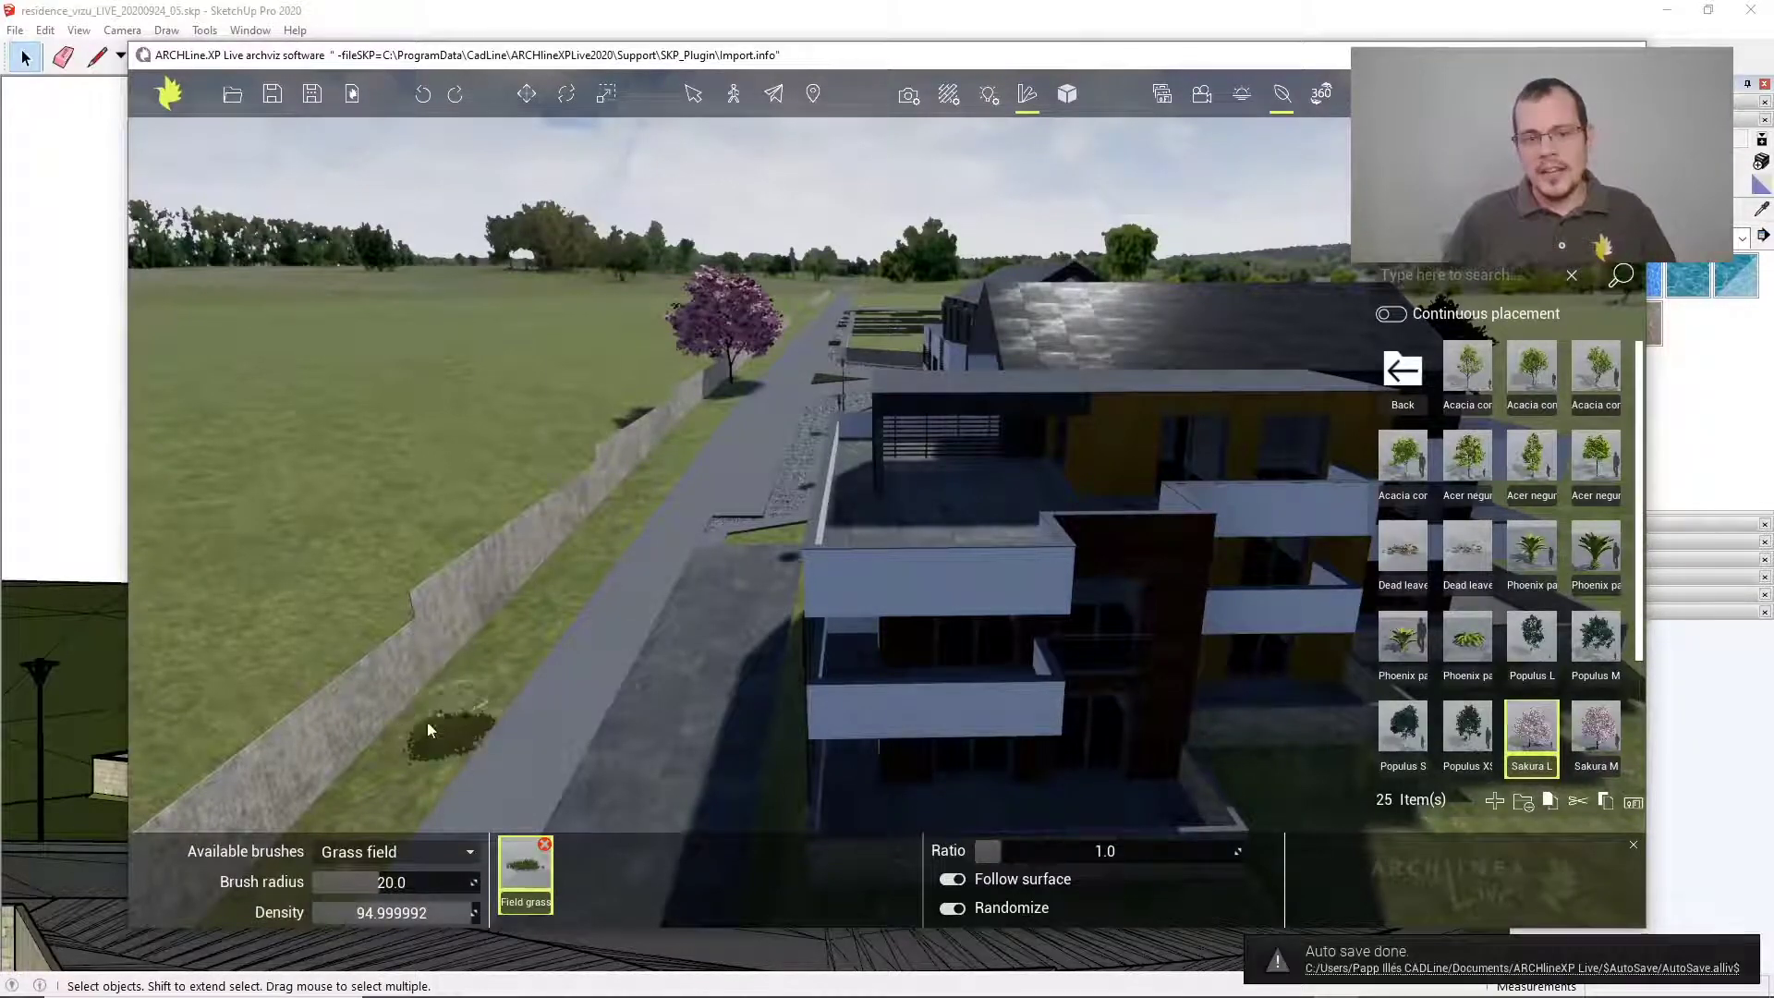
pyautogui.click(478, 691)
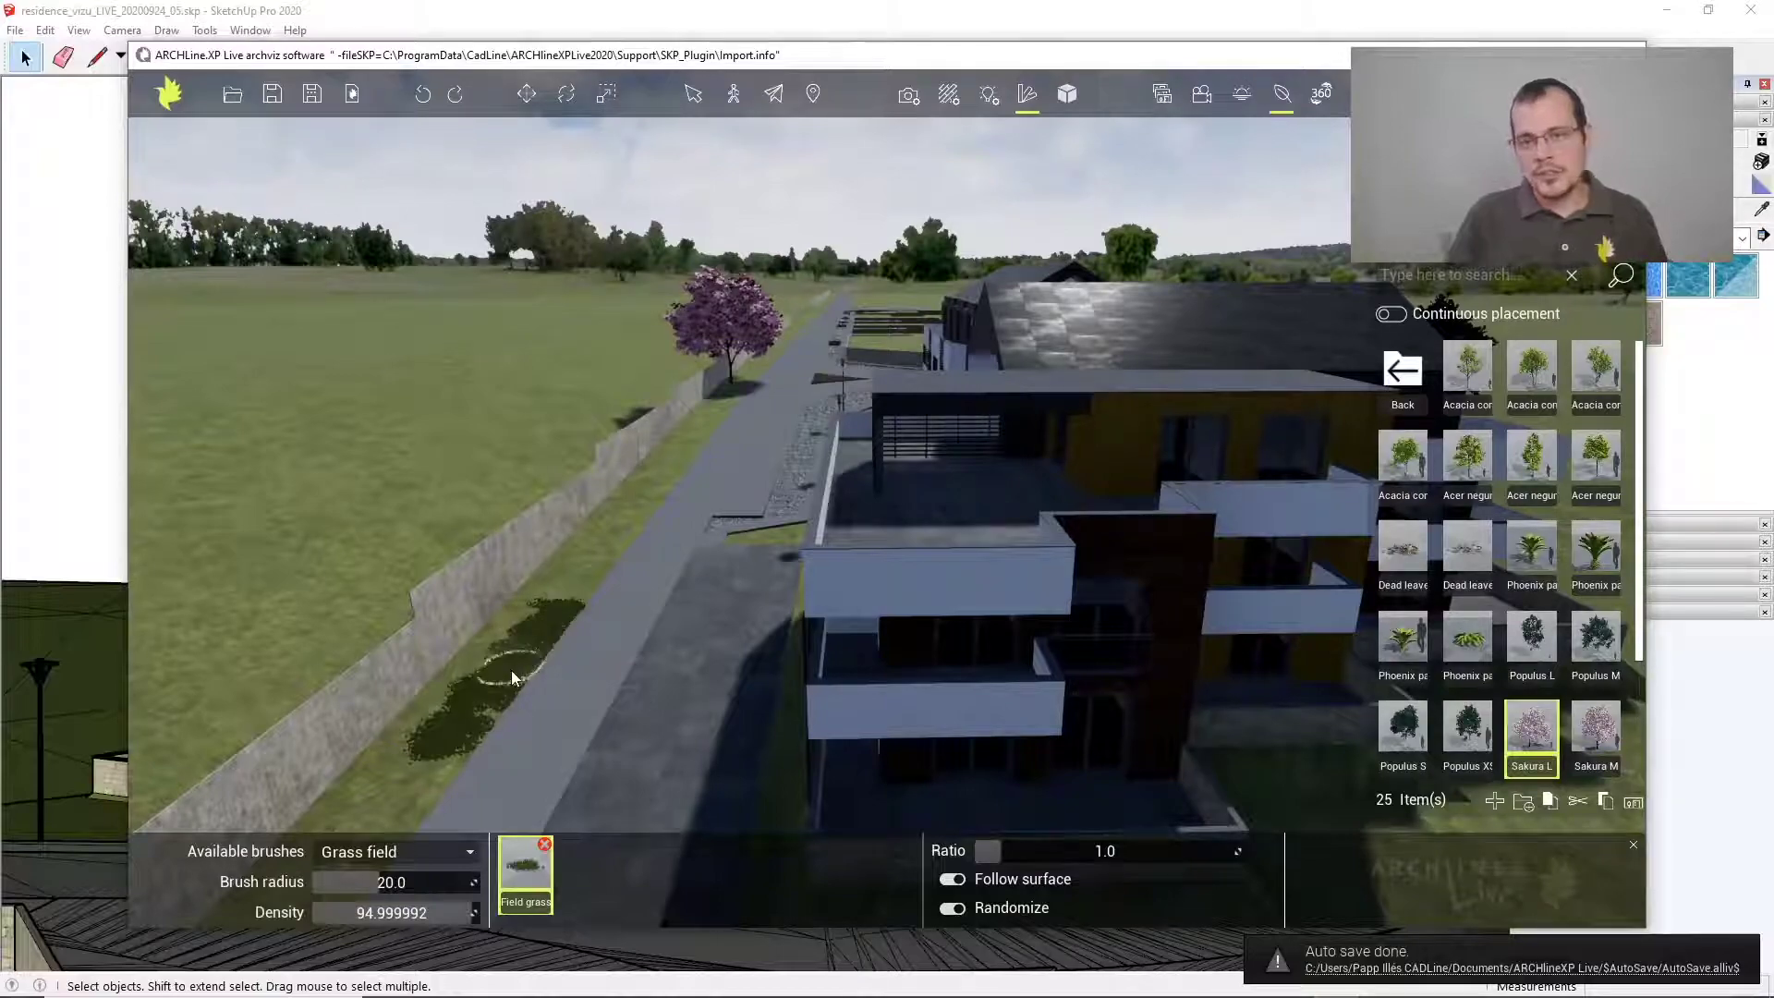
pyautogui.hotkey('ctrl', 'z')
pyautogui.hotkey('ctrl', 'z')
pyautogui.hotkey('ctrl', 'z')
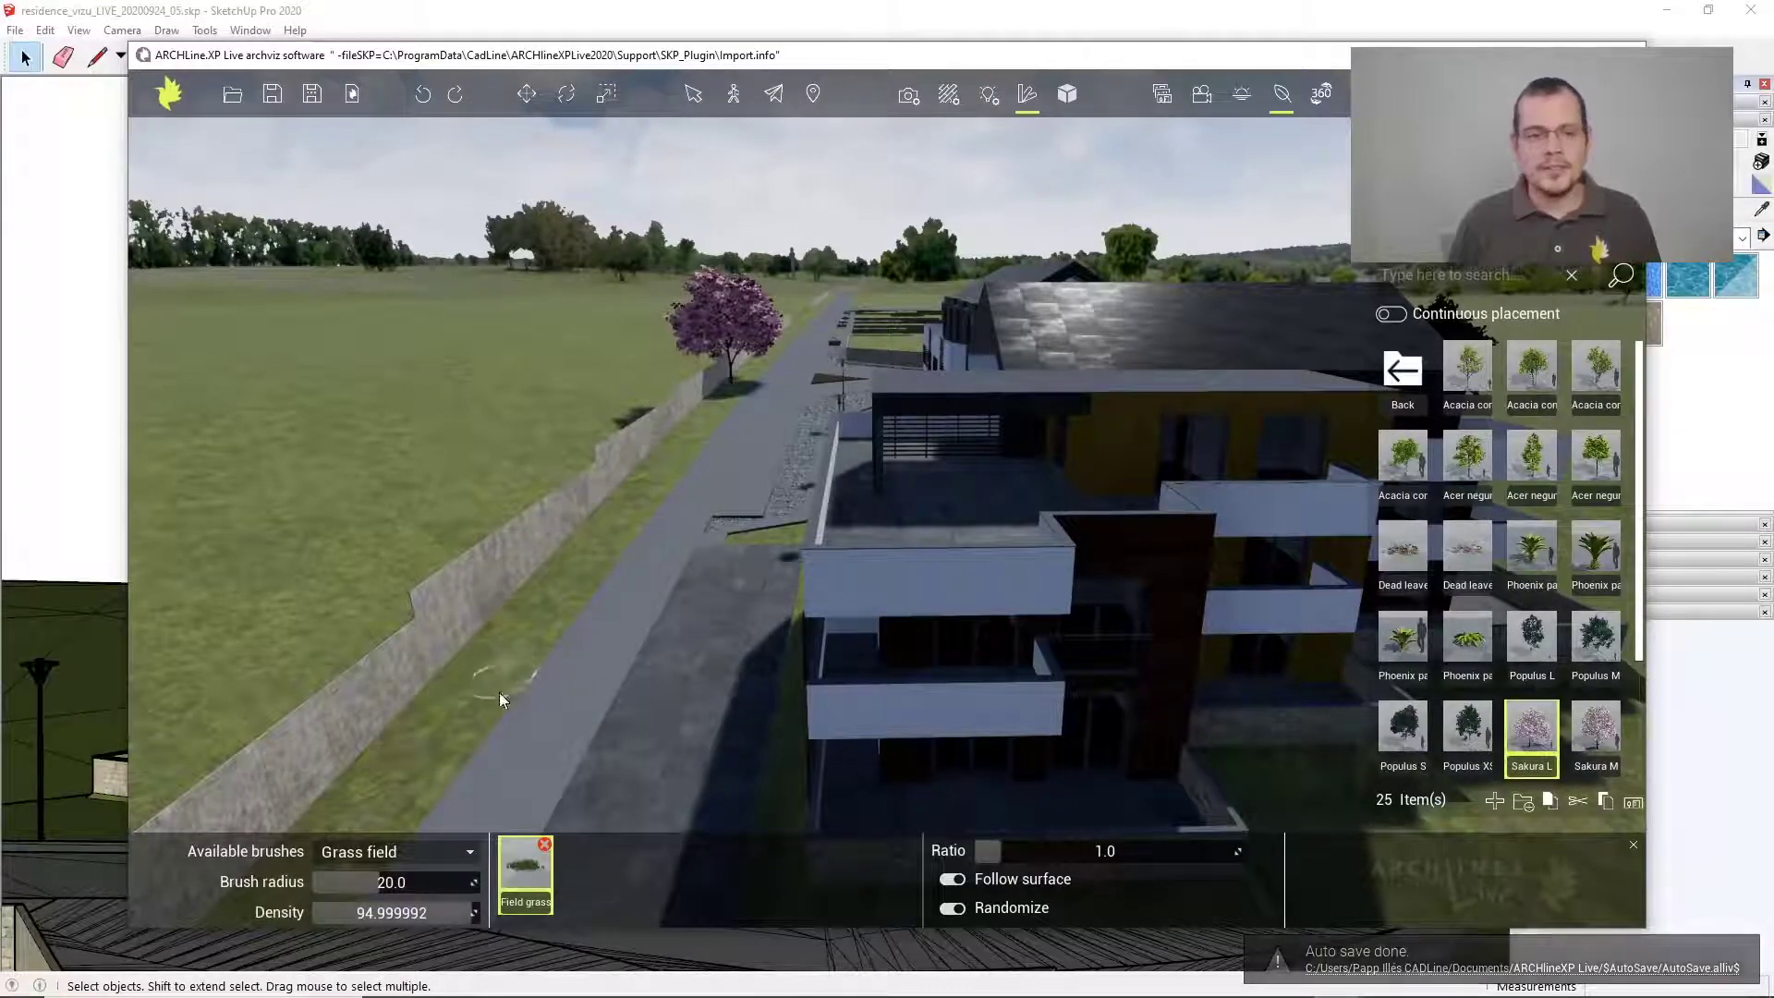
# Paint a row of Acacia and Acer negundo trees along the verge beside the road with the Trees brush
pyautogui.click(468, 849)
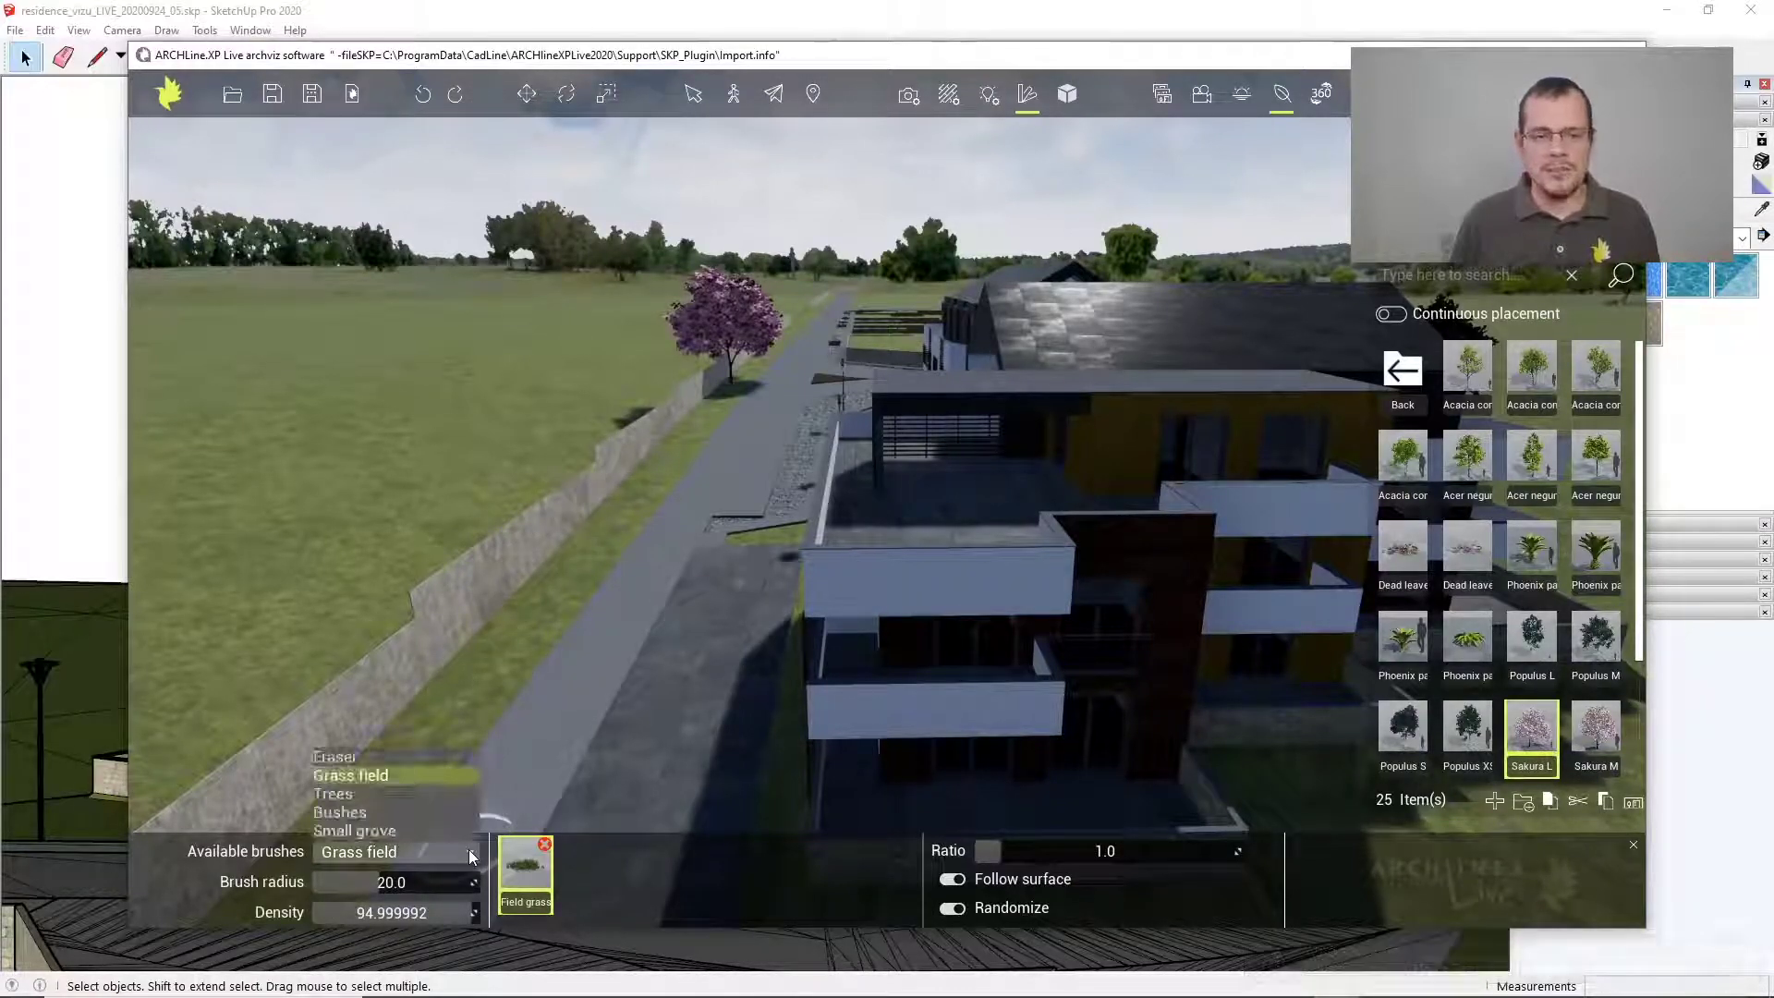
pyautogui.click(357, 798)
pyautogui.scroll(-3, 455, 741)
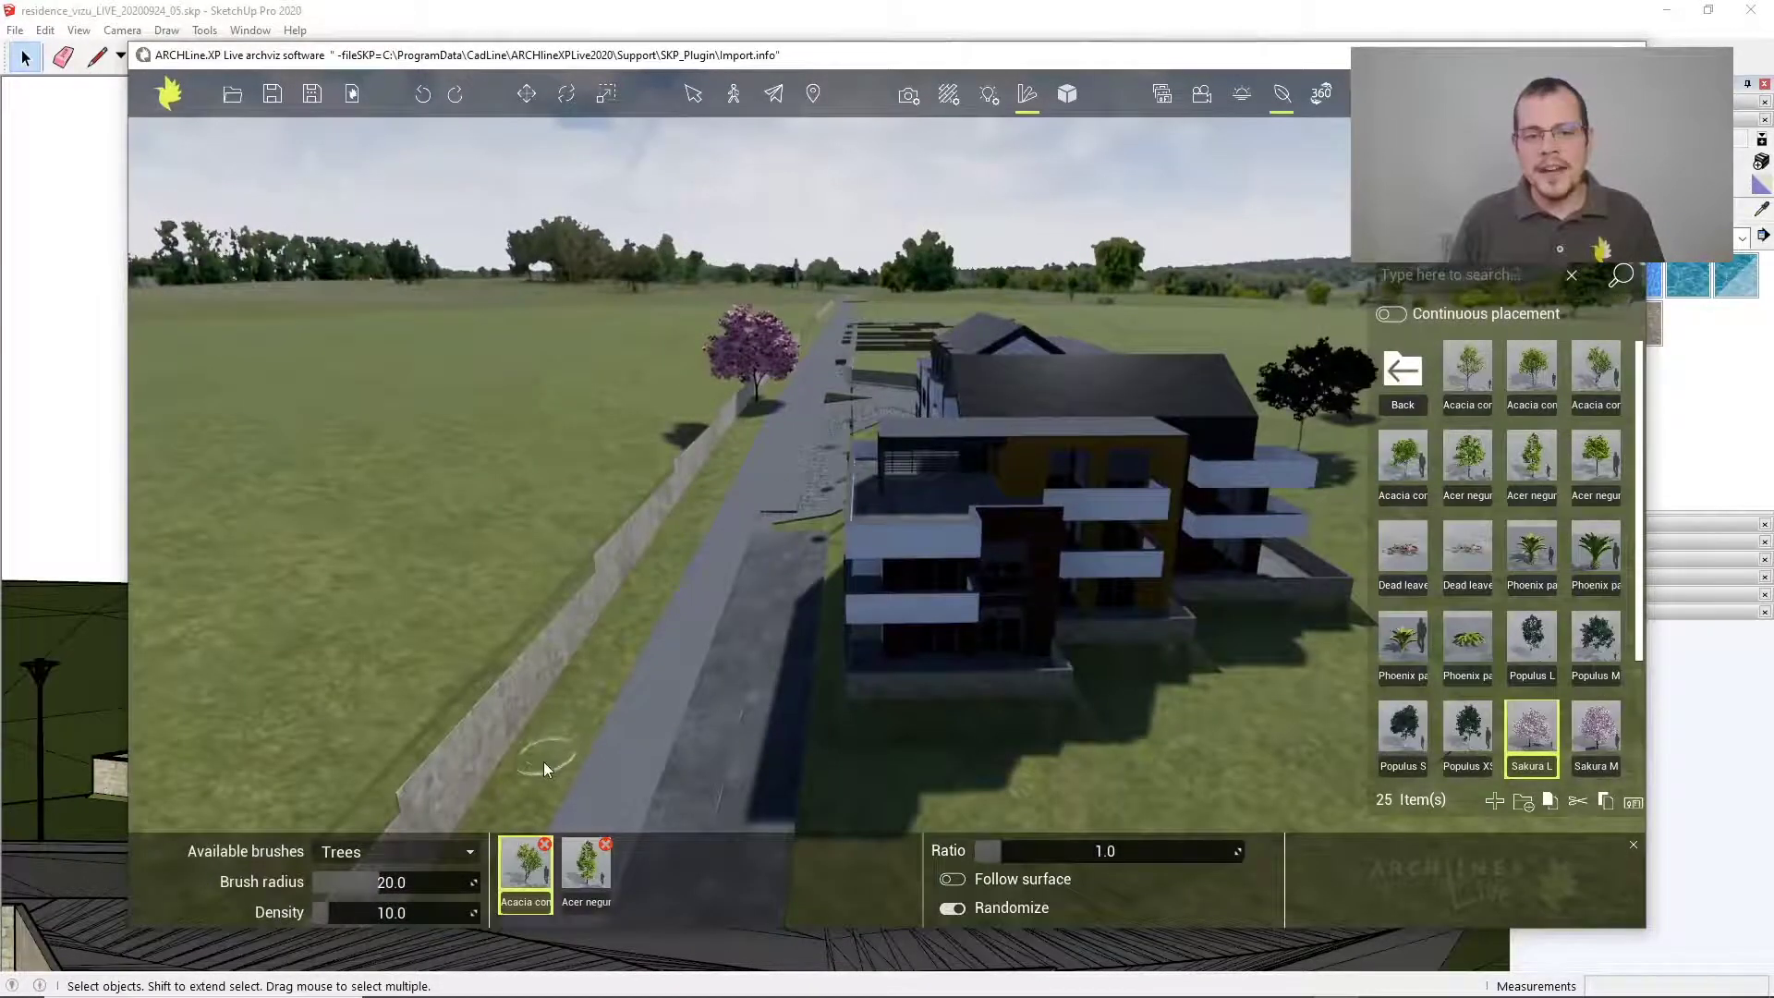
pyautogui.moveTo(535, 780)
pyautogui.mouseDown()
pyautogui.moveTo(592, 647)
pyautogui.moveTo(658, 596)
pyautogui.moveTo(695, 525)
pyautogui.mouseUp()
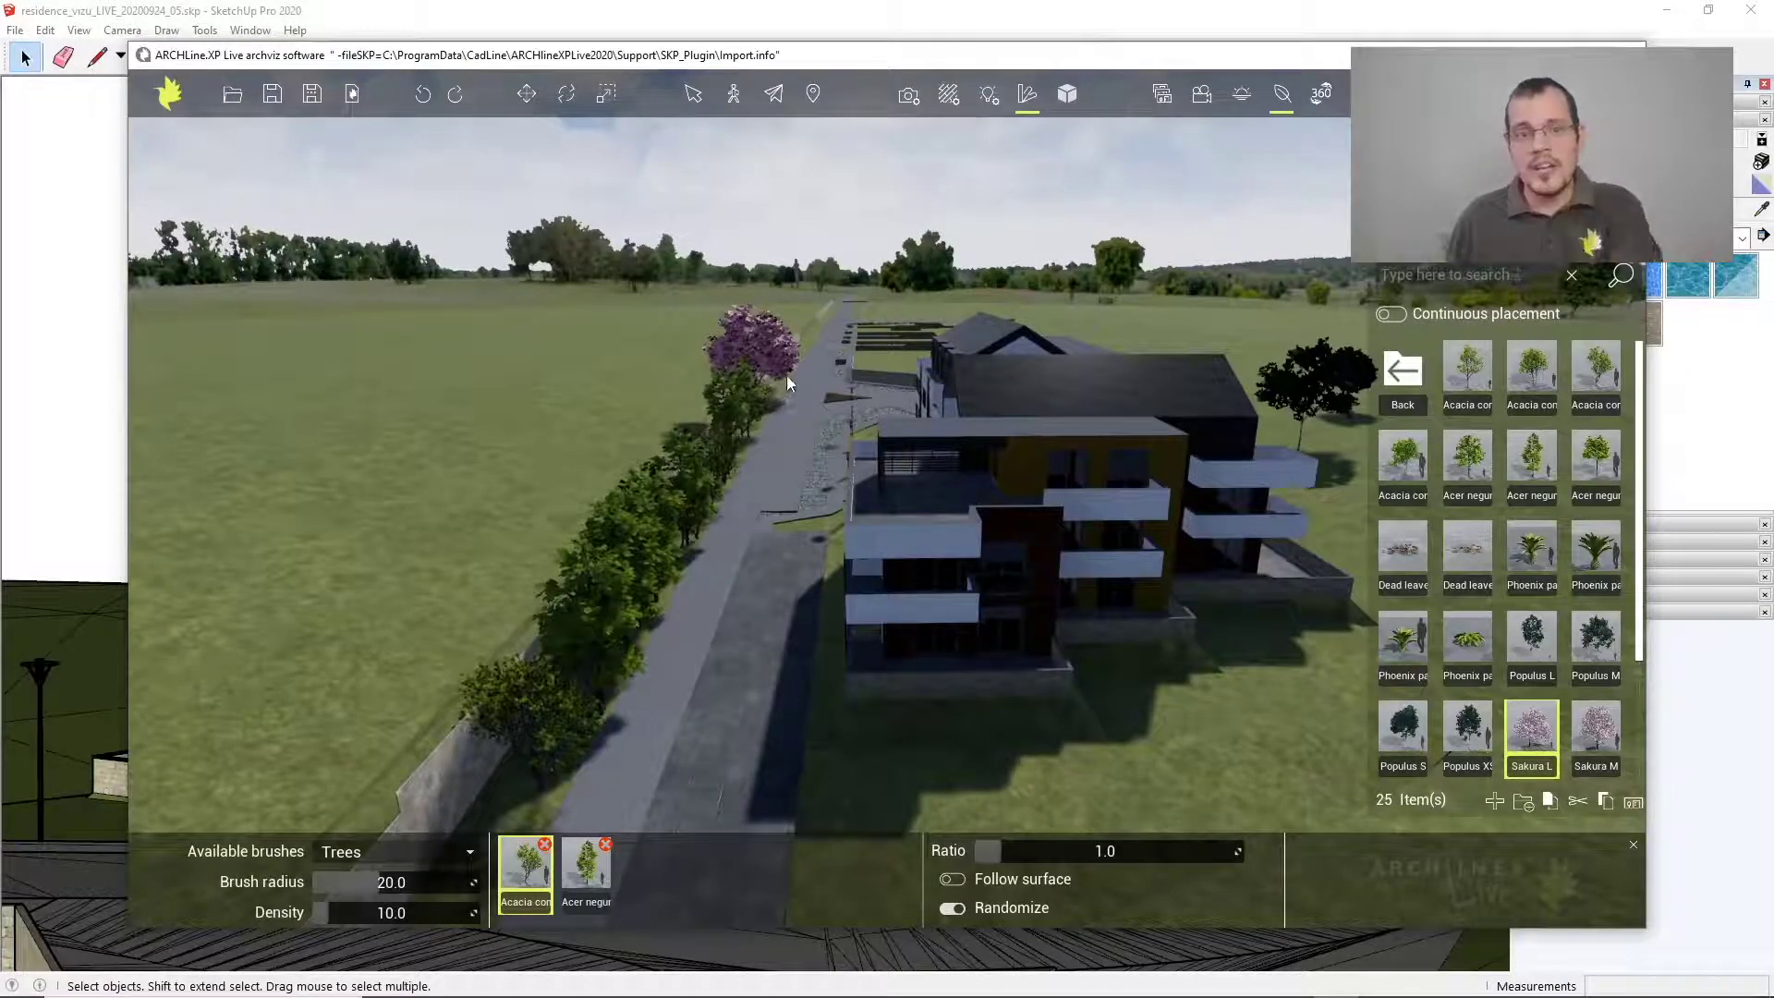
pyautogui.click(804, 347)
pyautogui.click(827, 320)
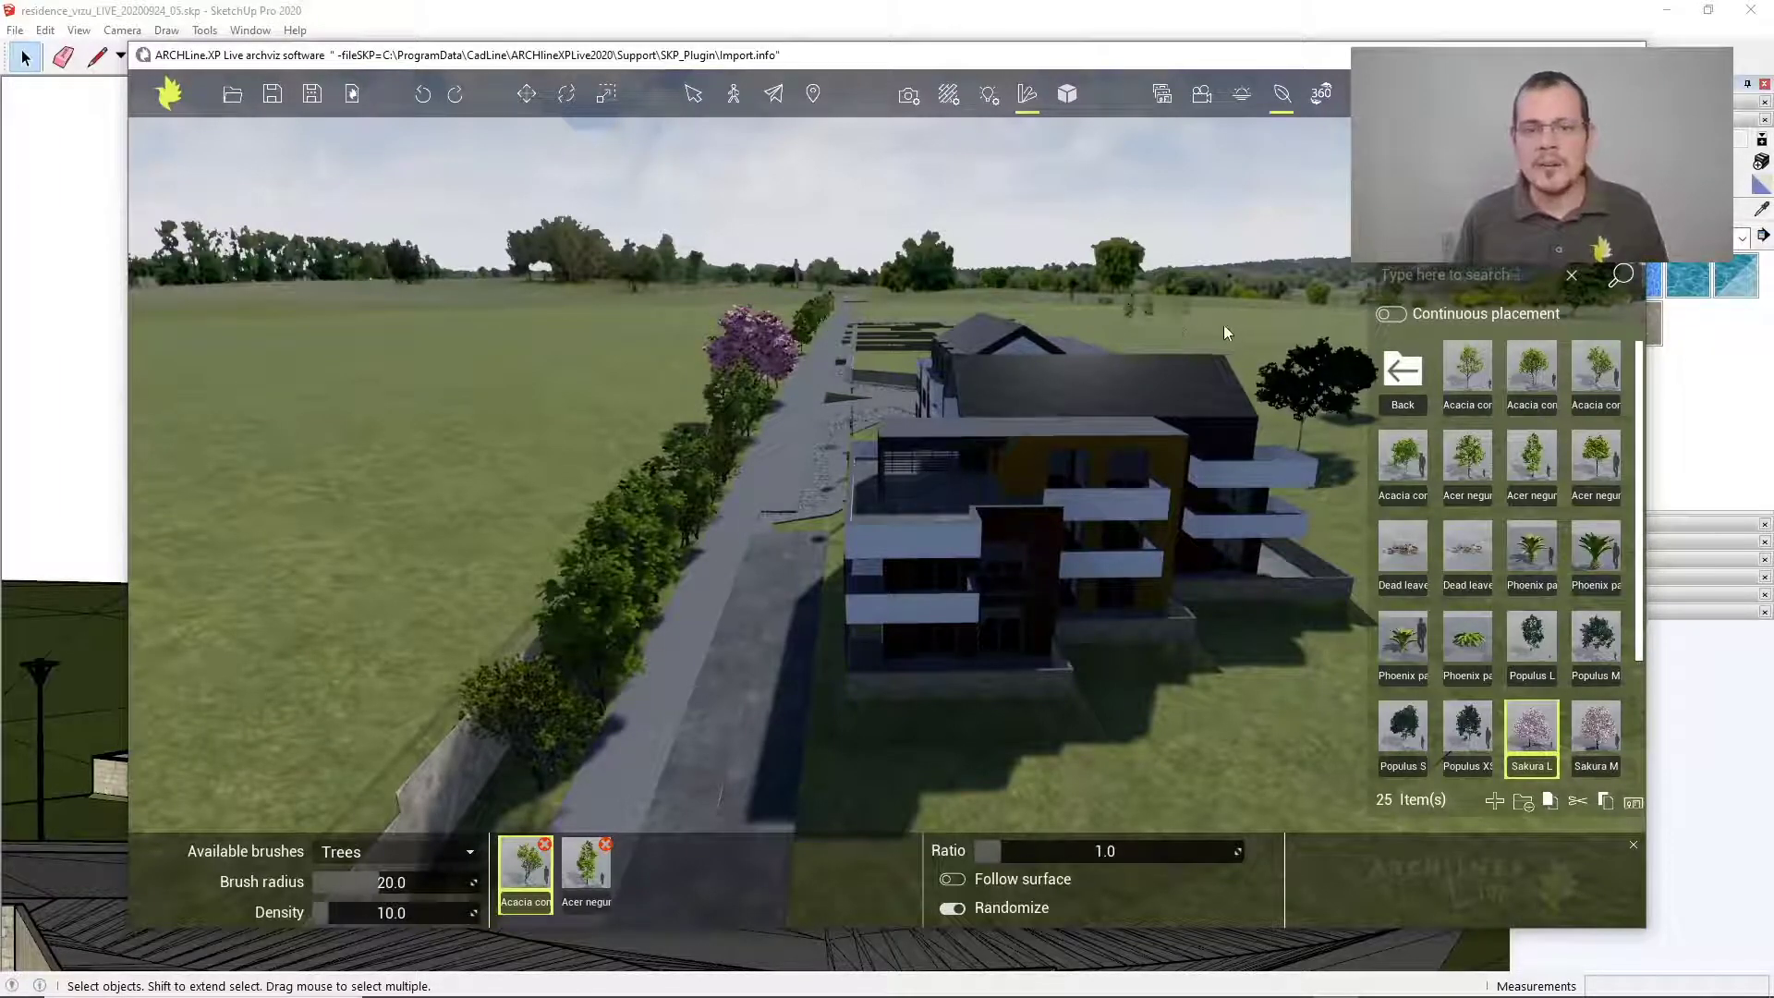
# Paint a group of trees on the far field behind the building and exit the foliage painter
pyautogui.click(1161, 330)
pyautogui.click(1081, 322)
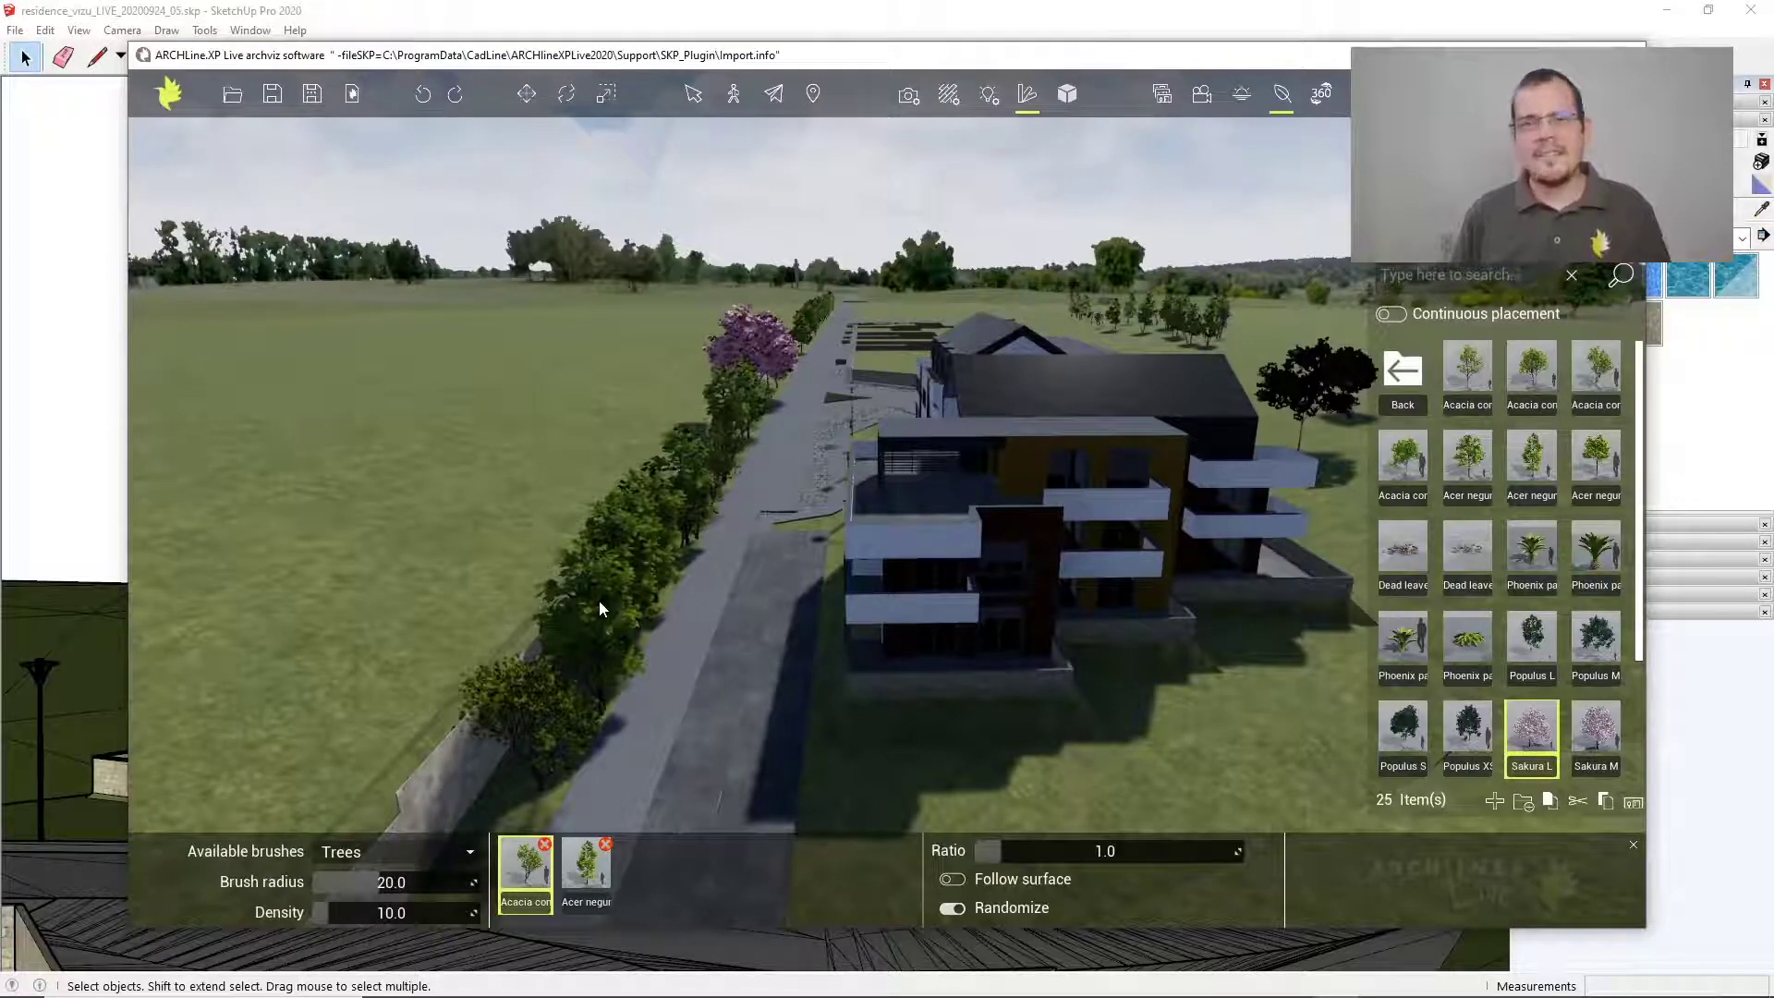
pyautogui.moveTo(608, 874)
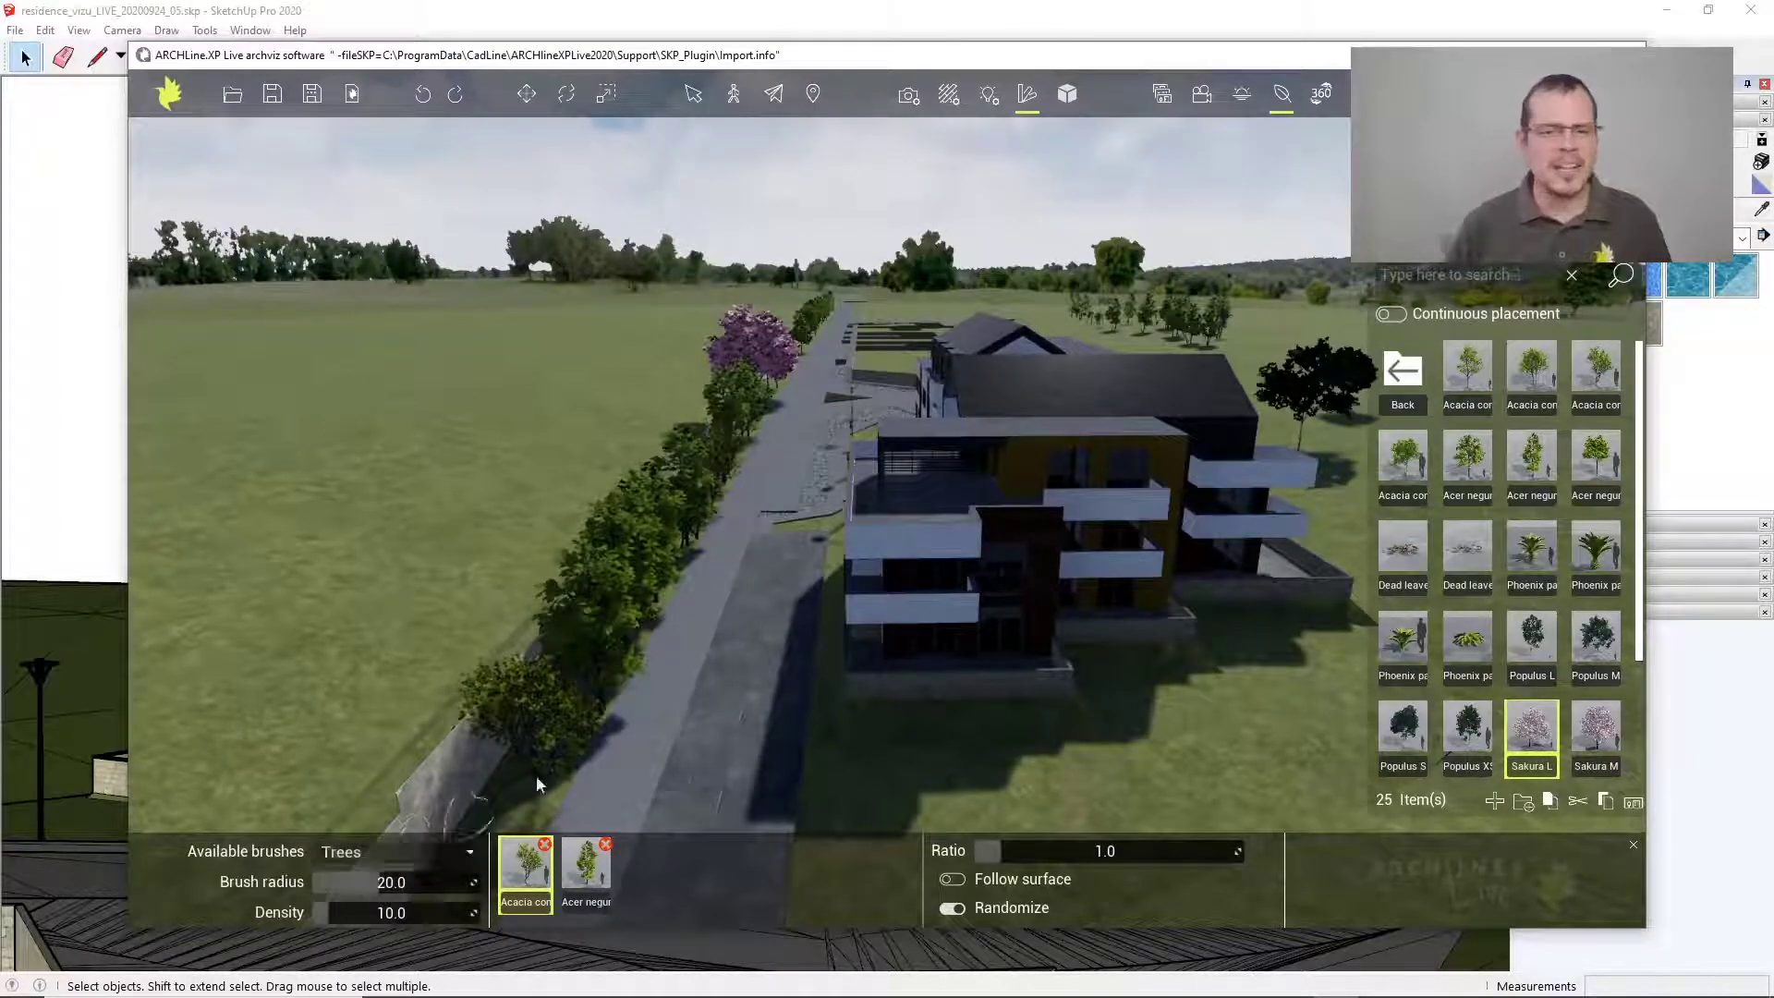
pyautogui.click(1279, 95)
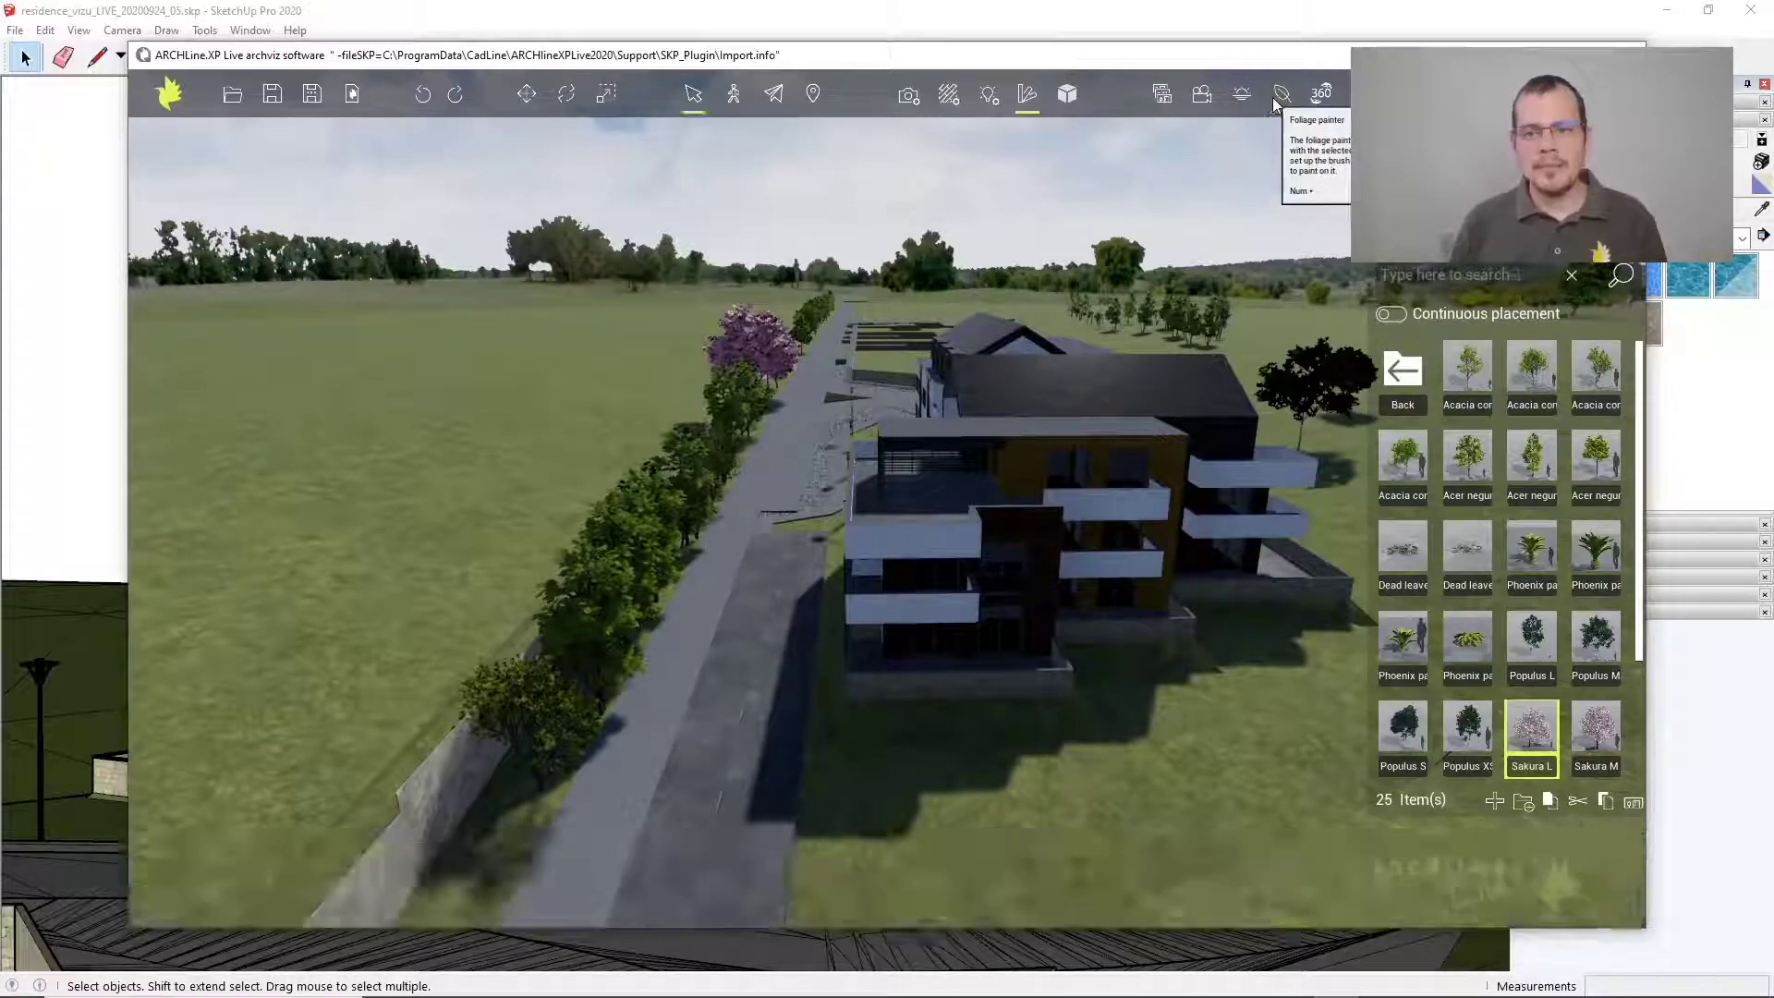
# Restore View_0, reframe the facade above the new trees, and update the saved view with this camera position
pyautogui.click(1162, 95)
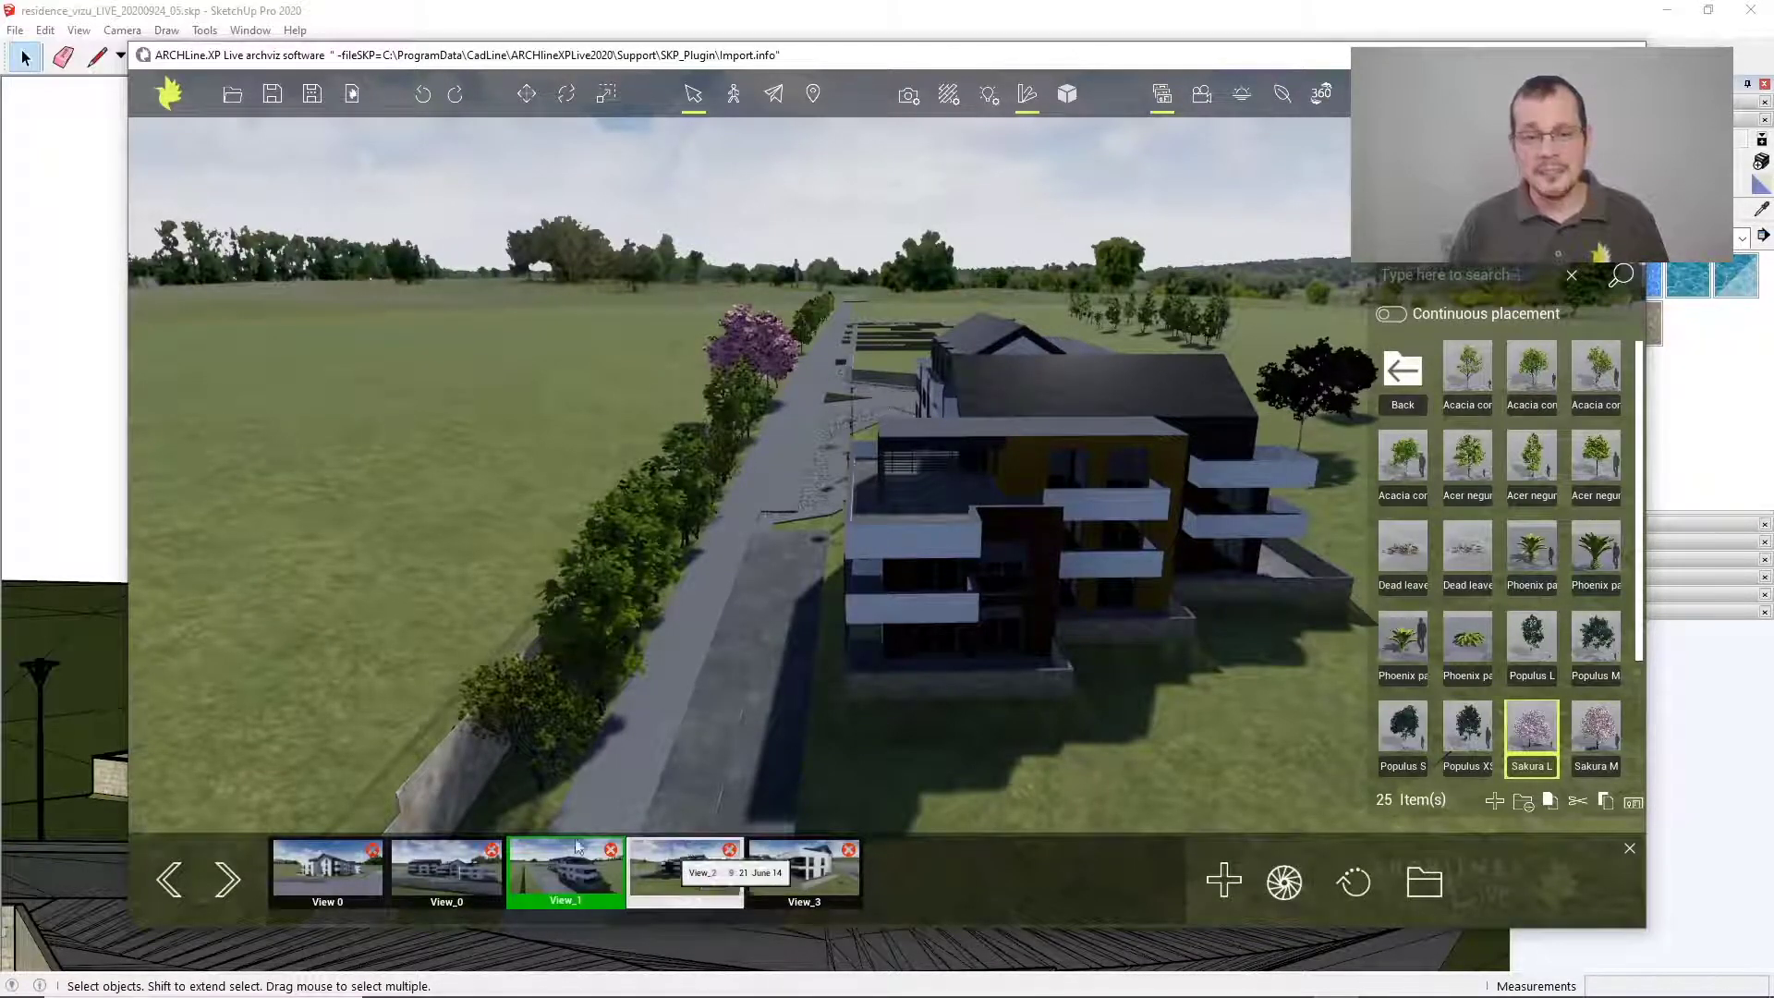
pyautogui.click(457, 863)
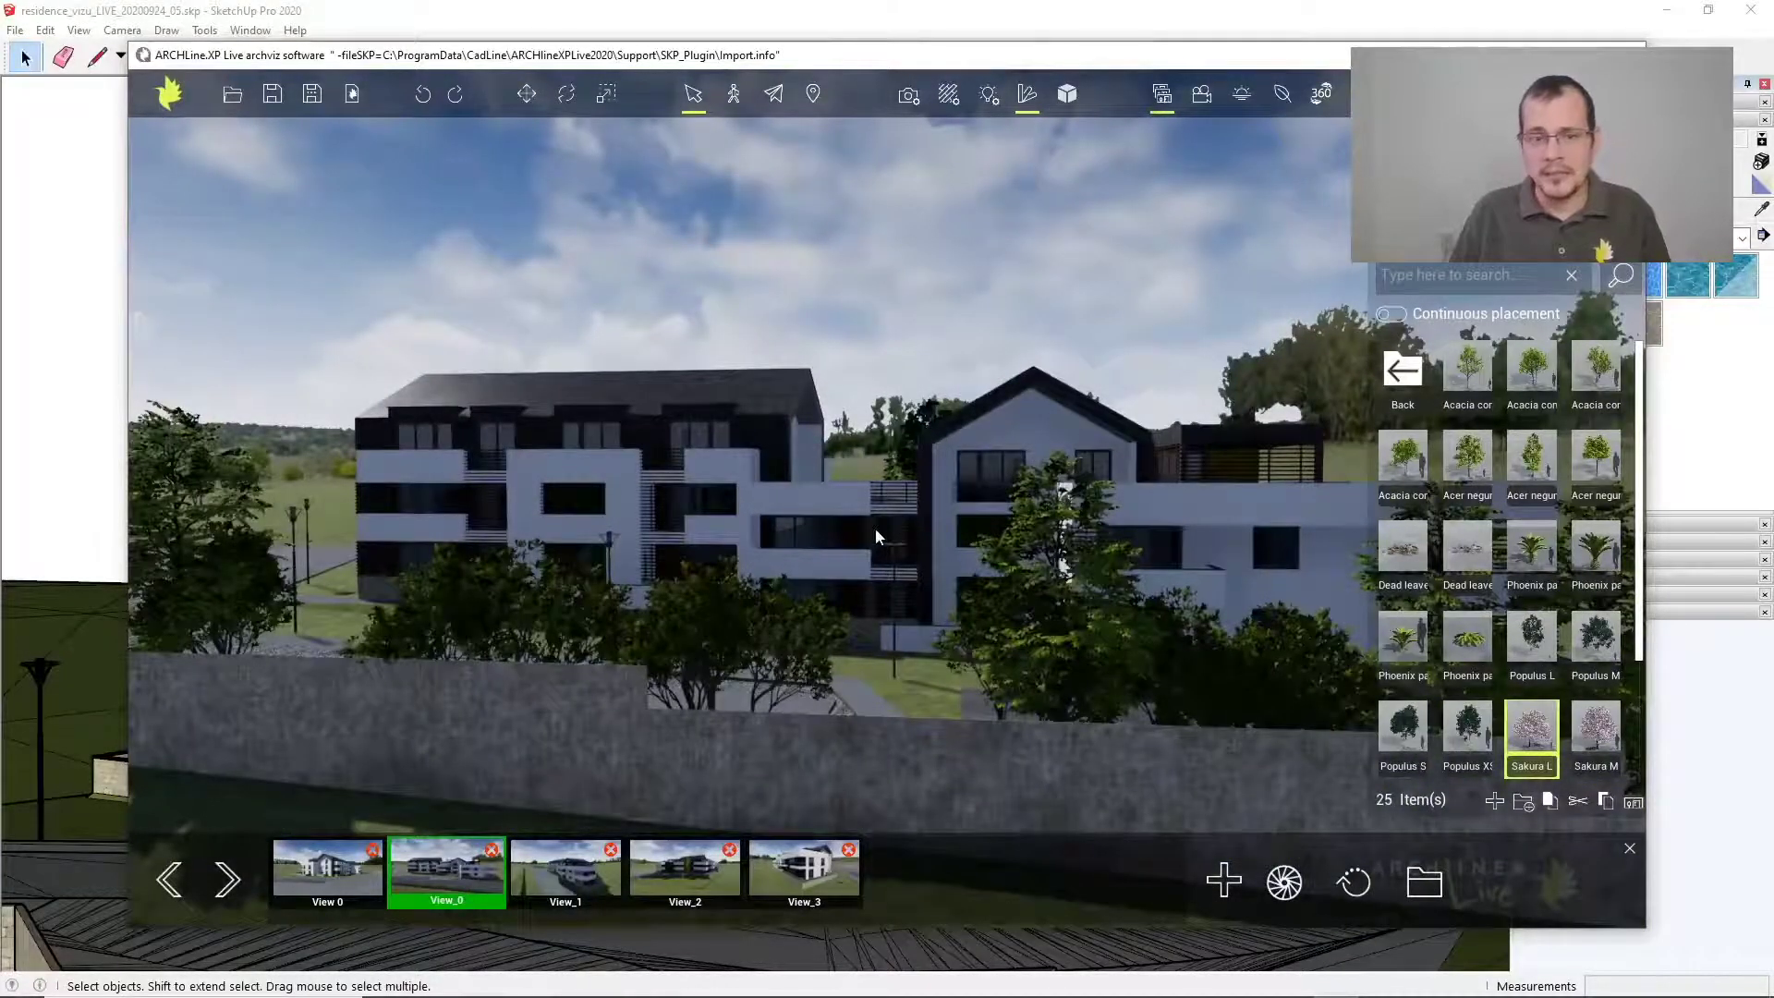
pyautogui.moveTo(909, 519); pyautogui.dragTo(1107, 679, button='middle')
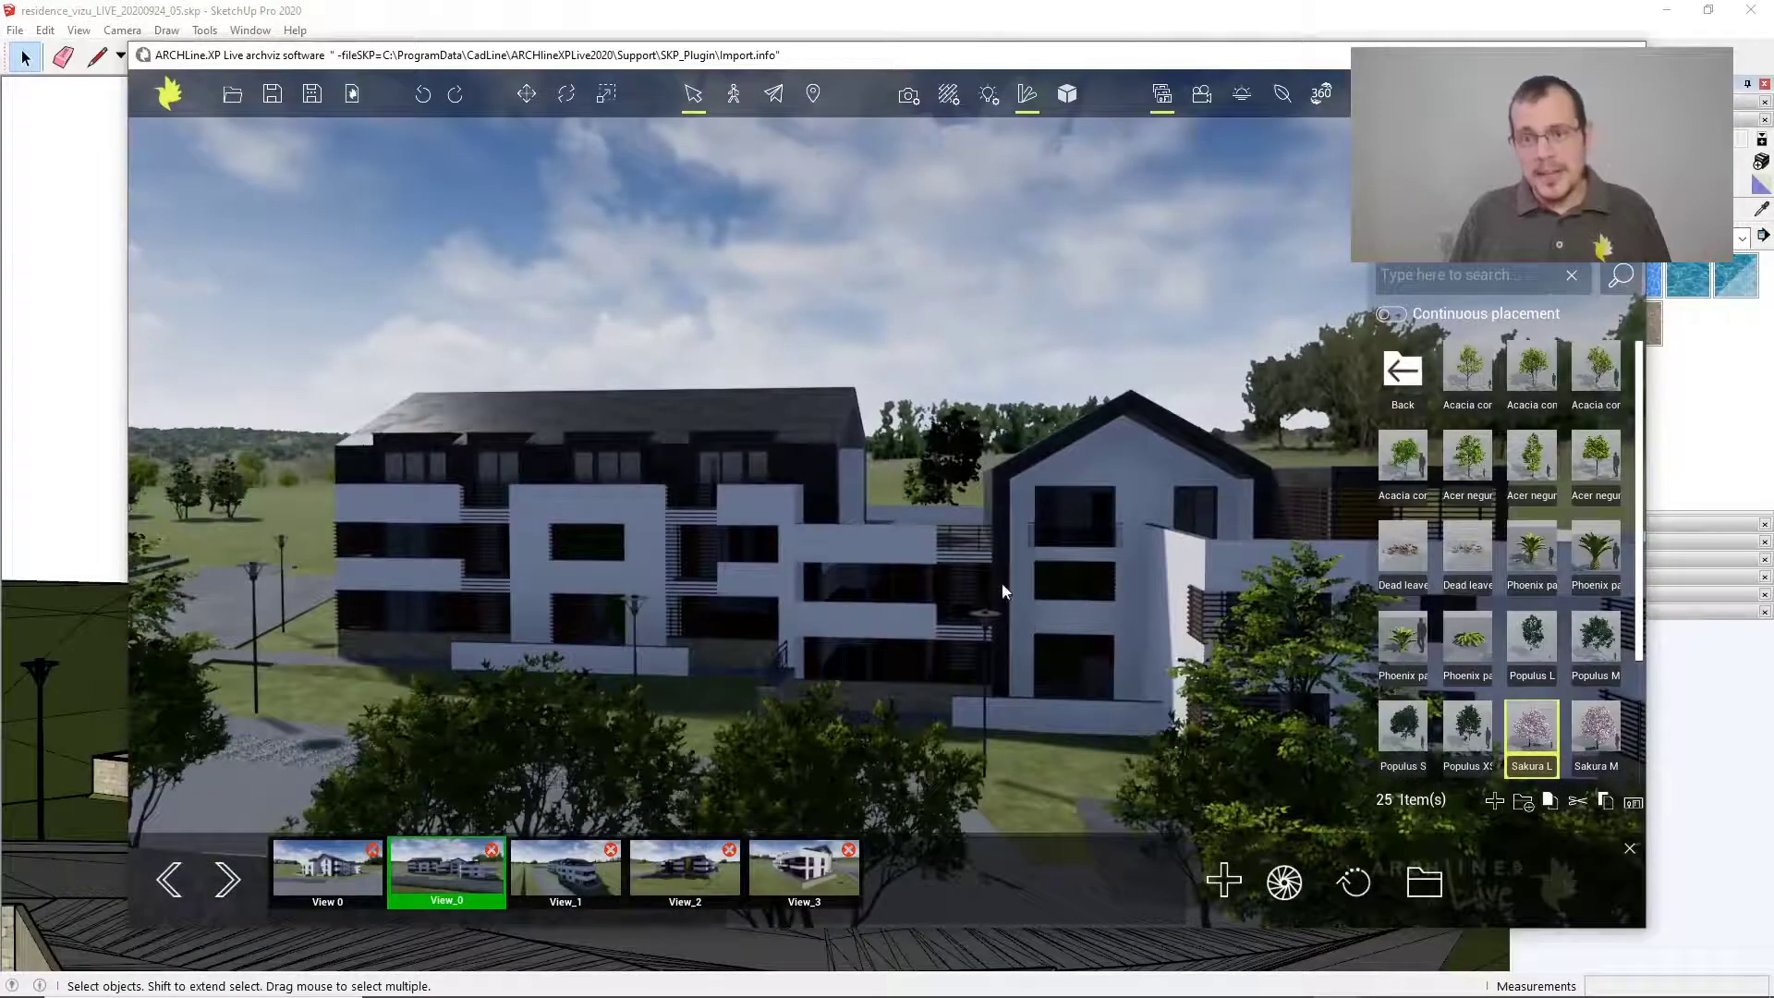
pyautogui.click(1280, 882)
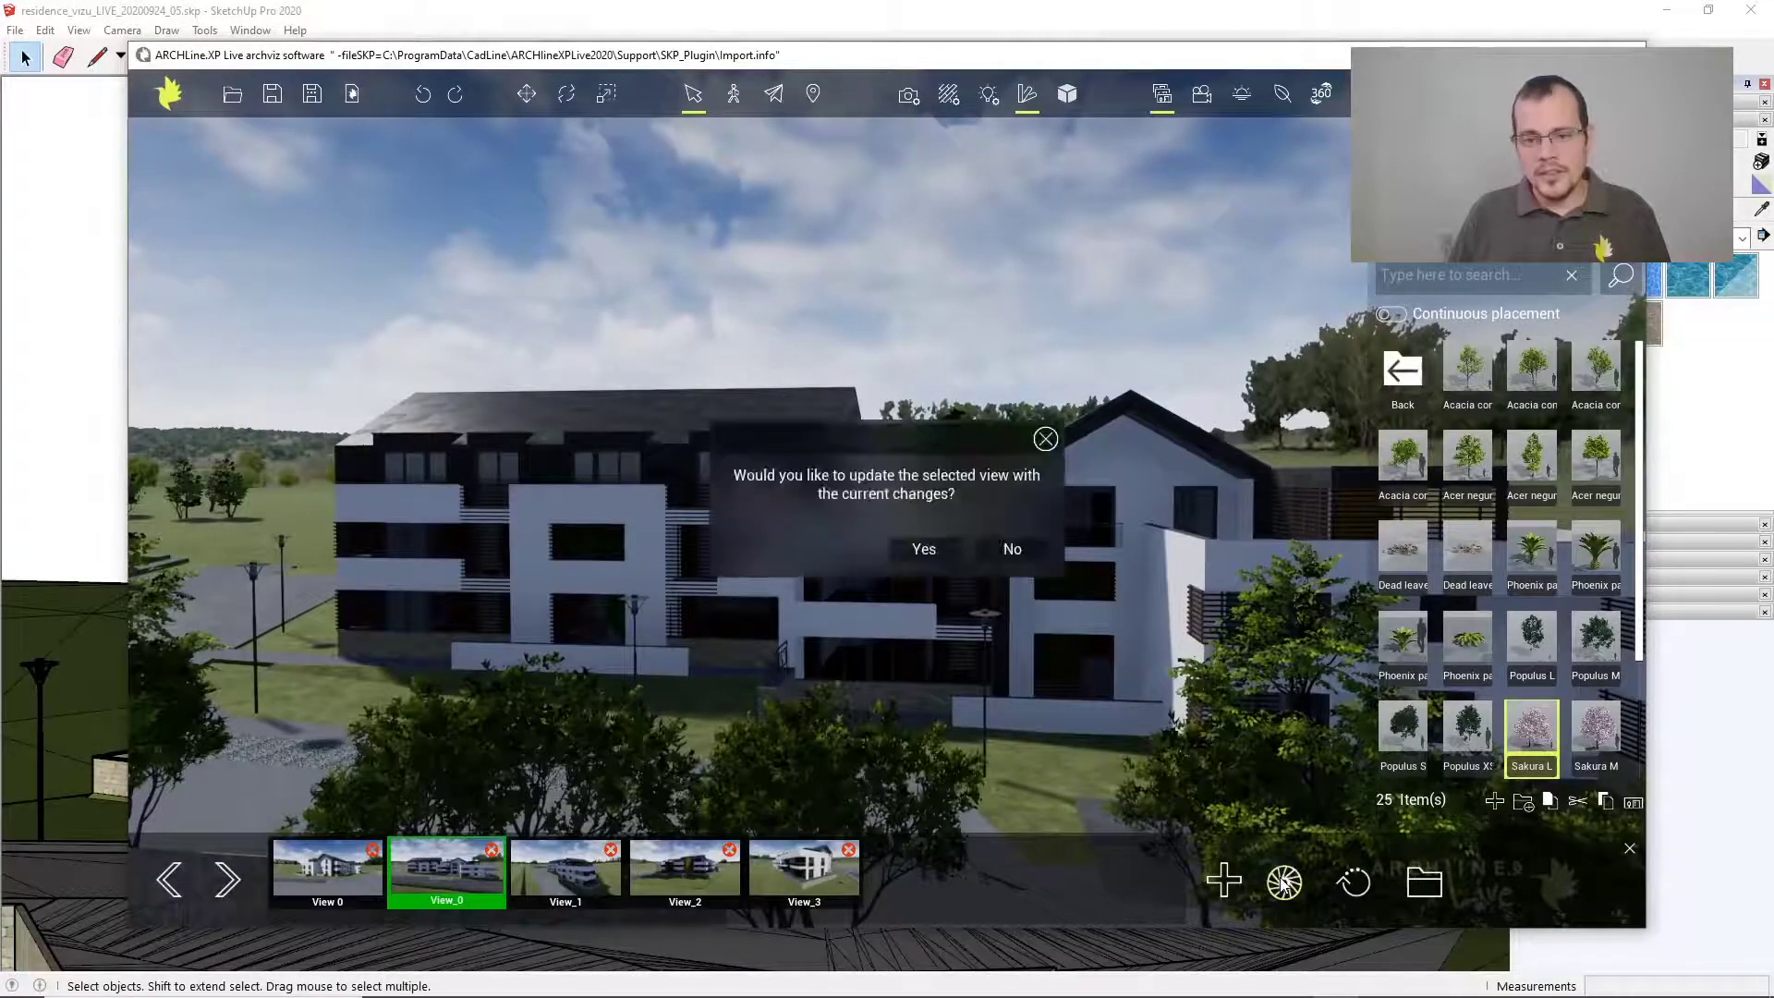
pyautogui.click(924, 550)
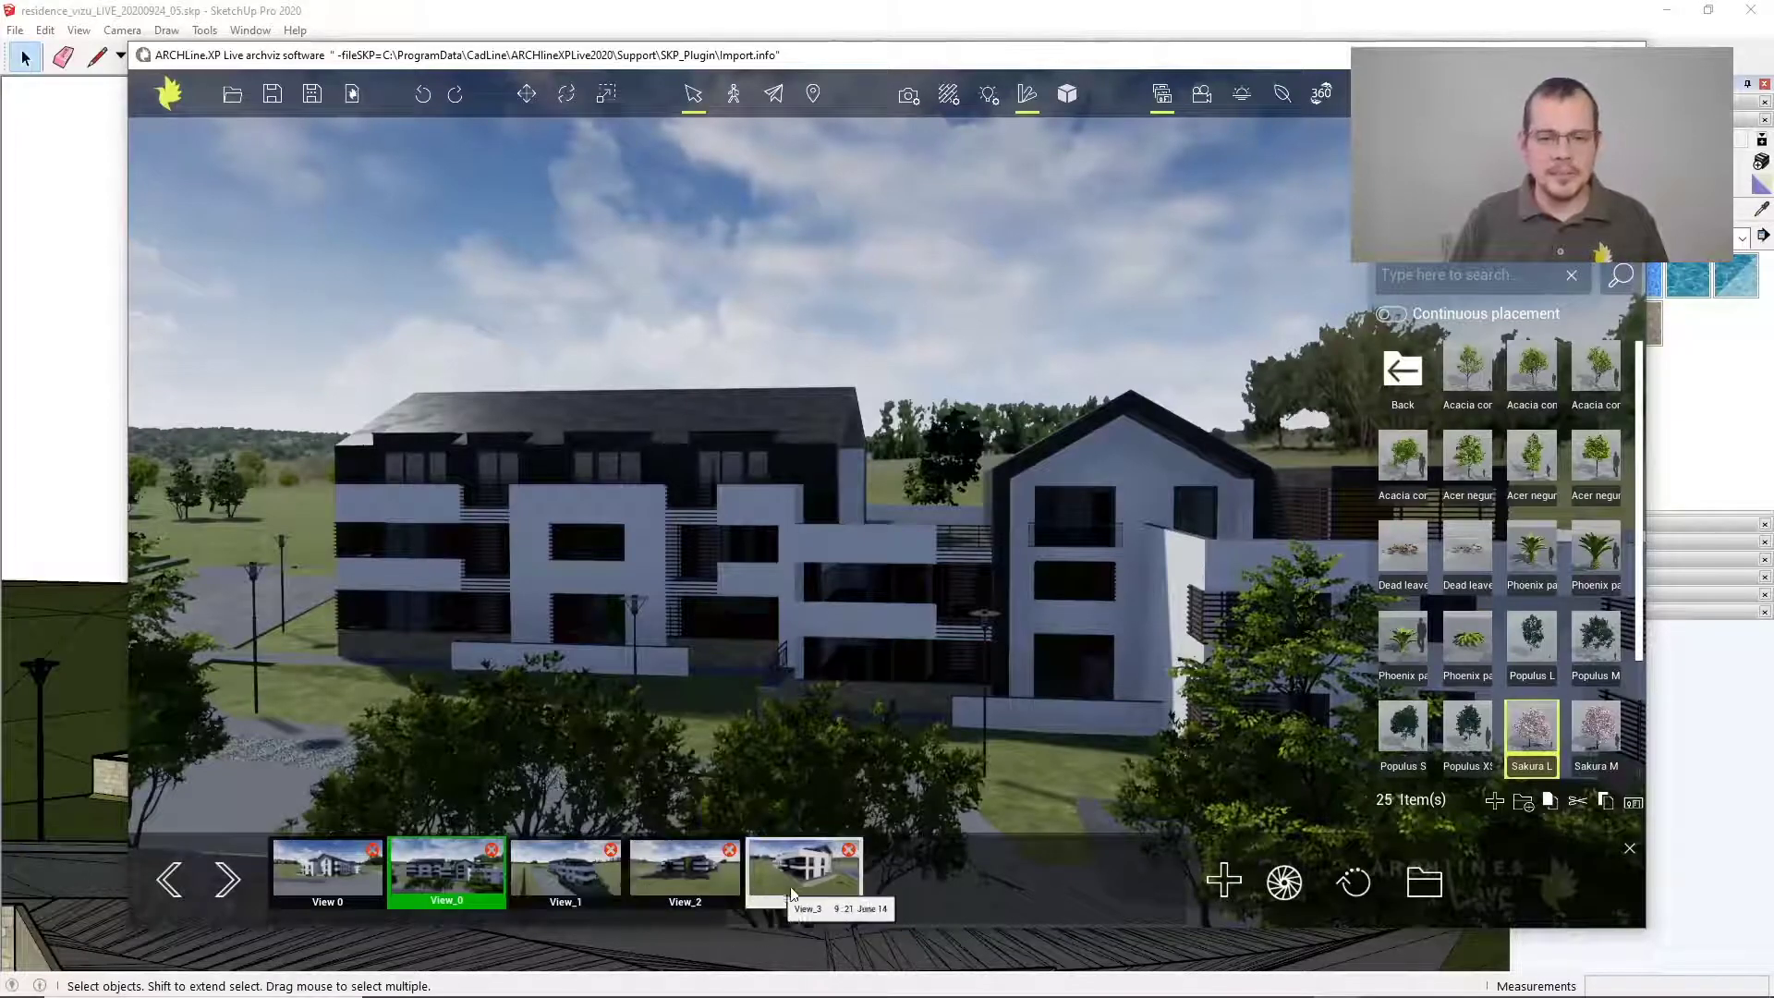
# Restore View_2 and set the sunlight time to 16:05
pyautogui.click(680, 880)
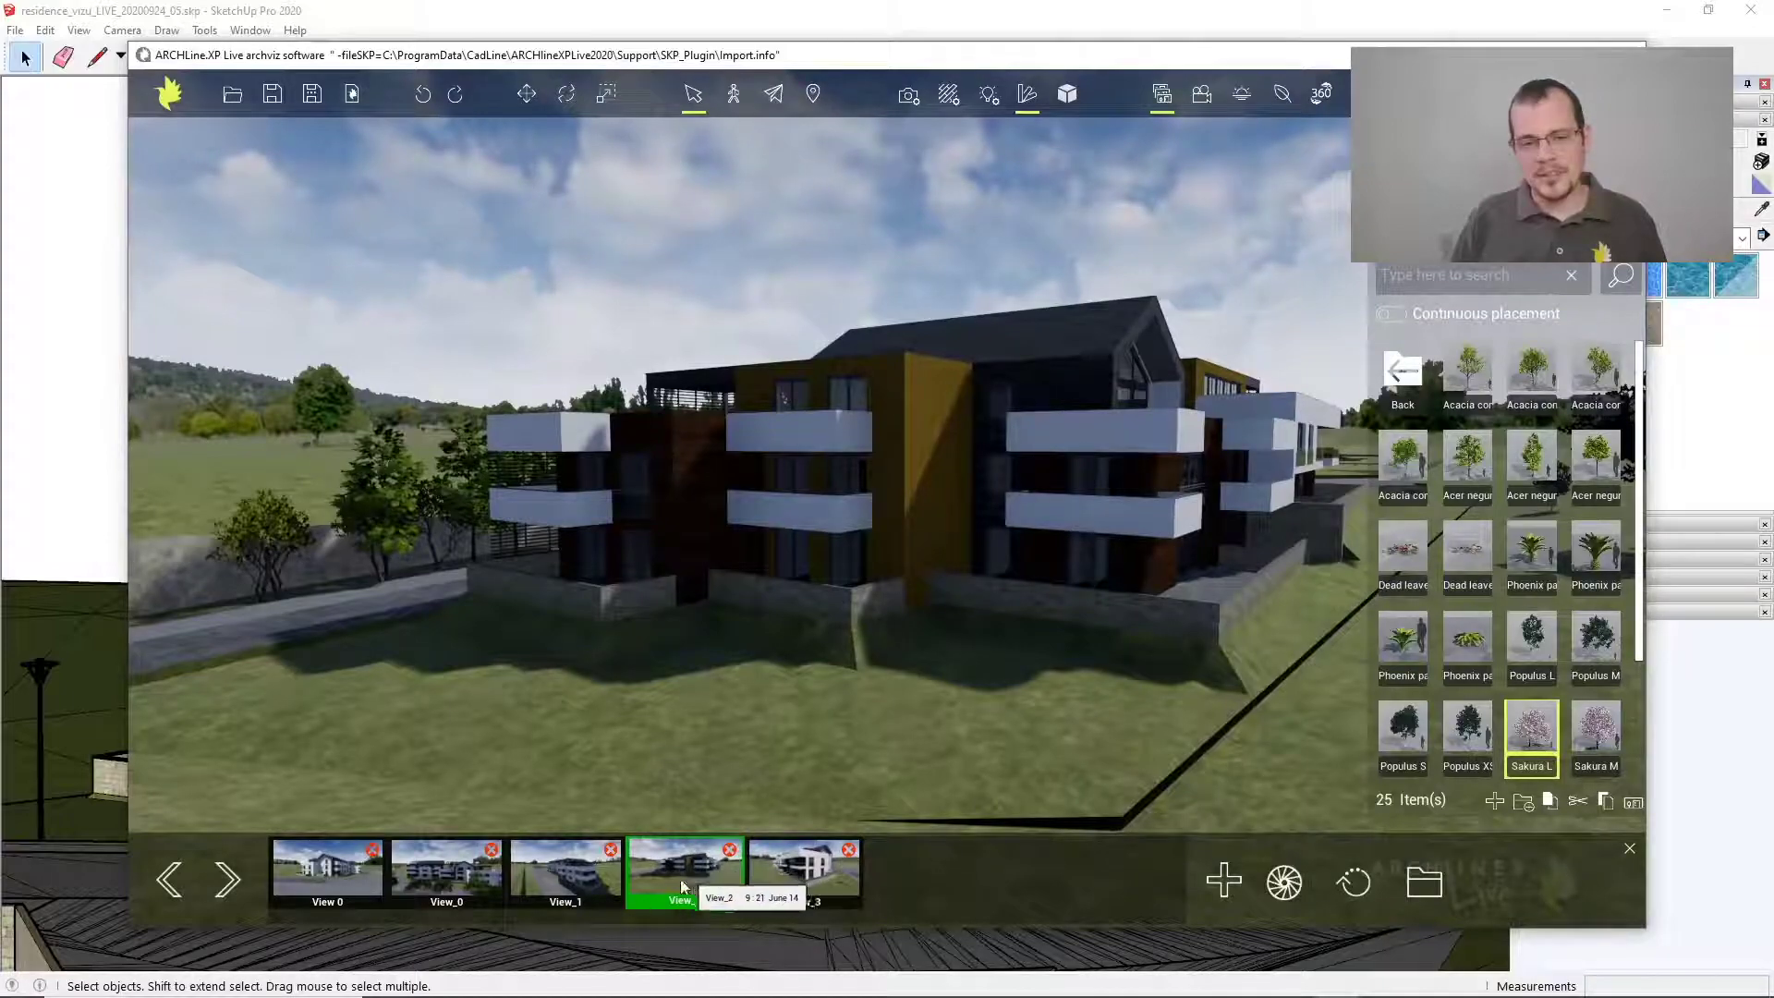
pyautogui.click(1241, 93)
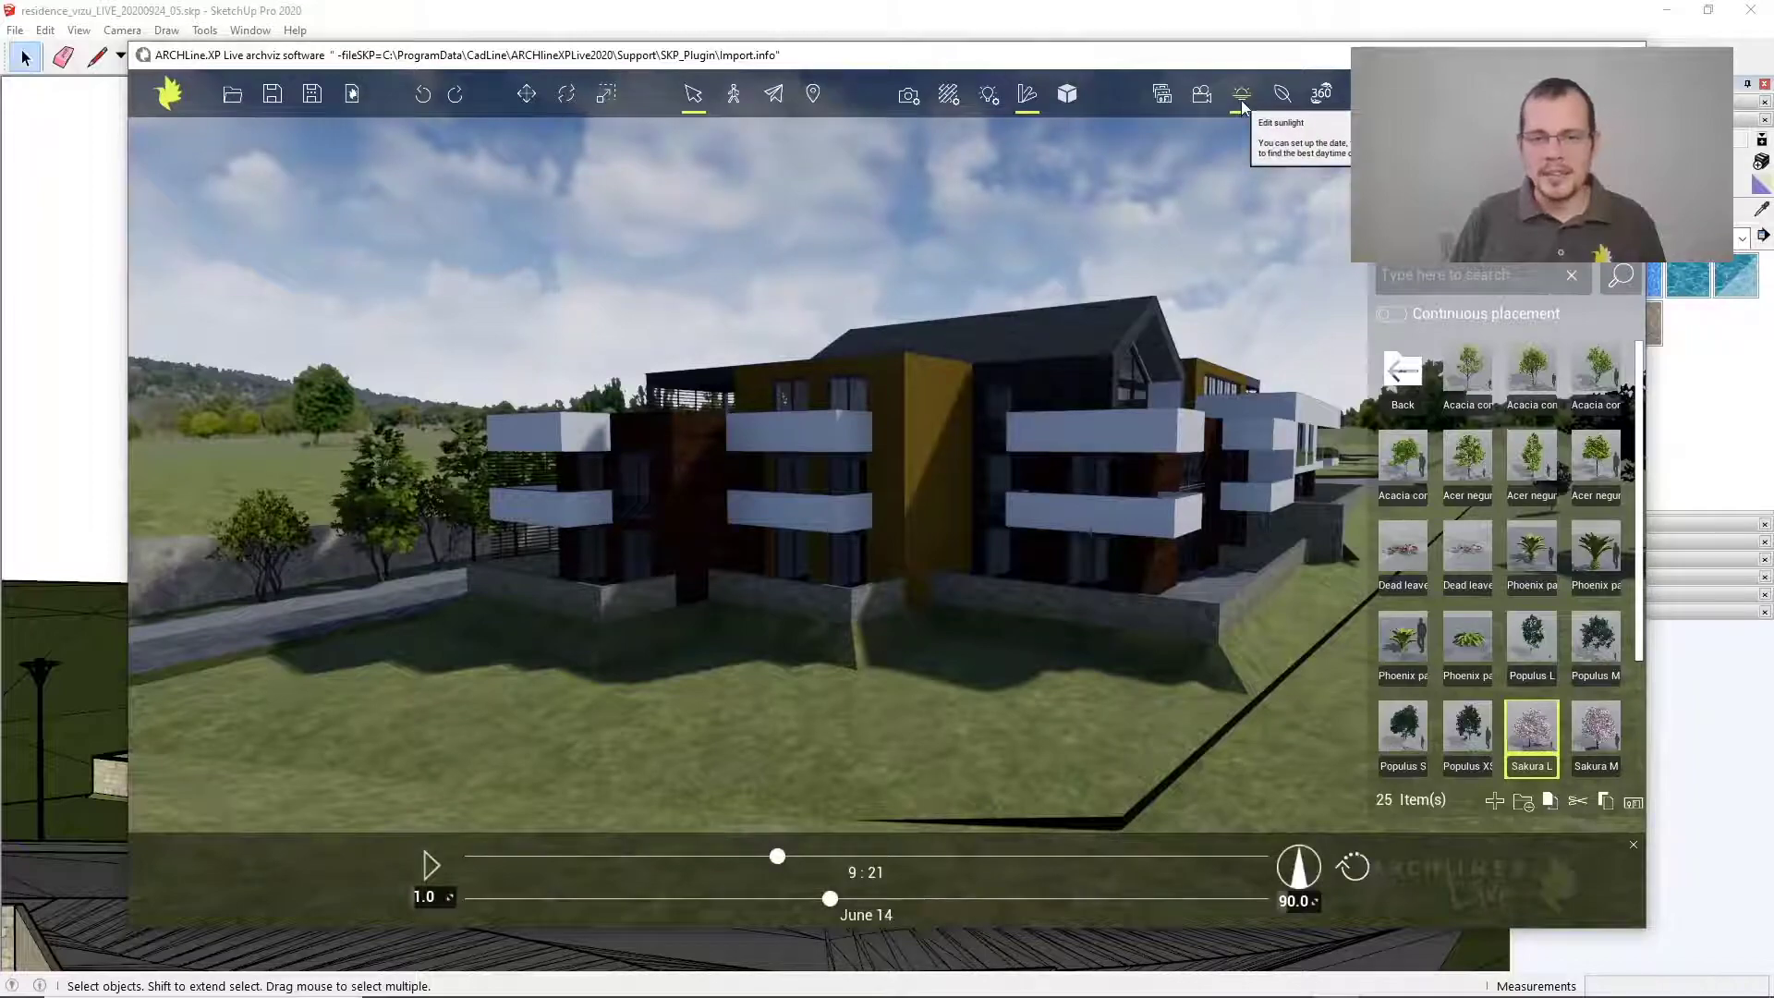
pyautogui.moveTo(776, 857); pyautogui.dragTo(1003, 857)
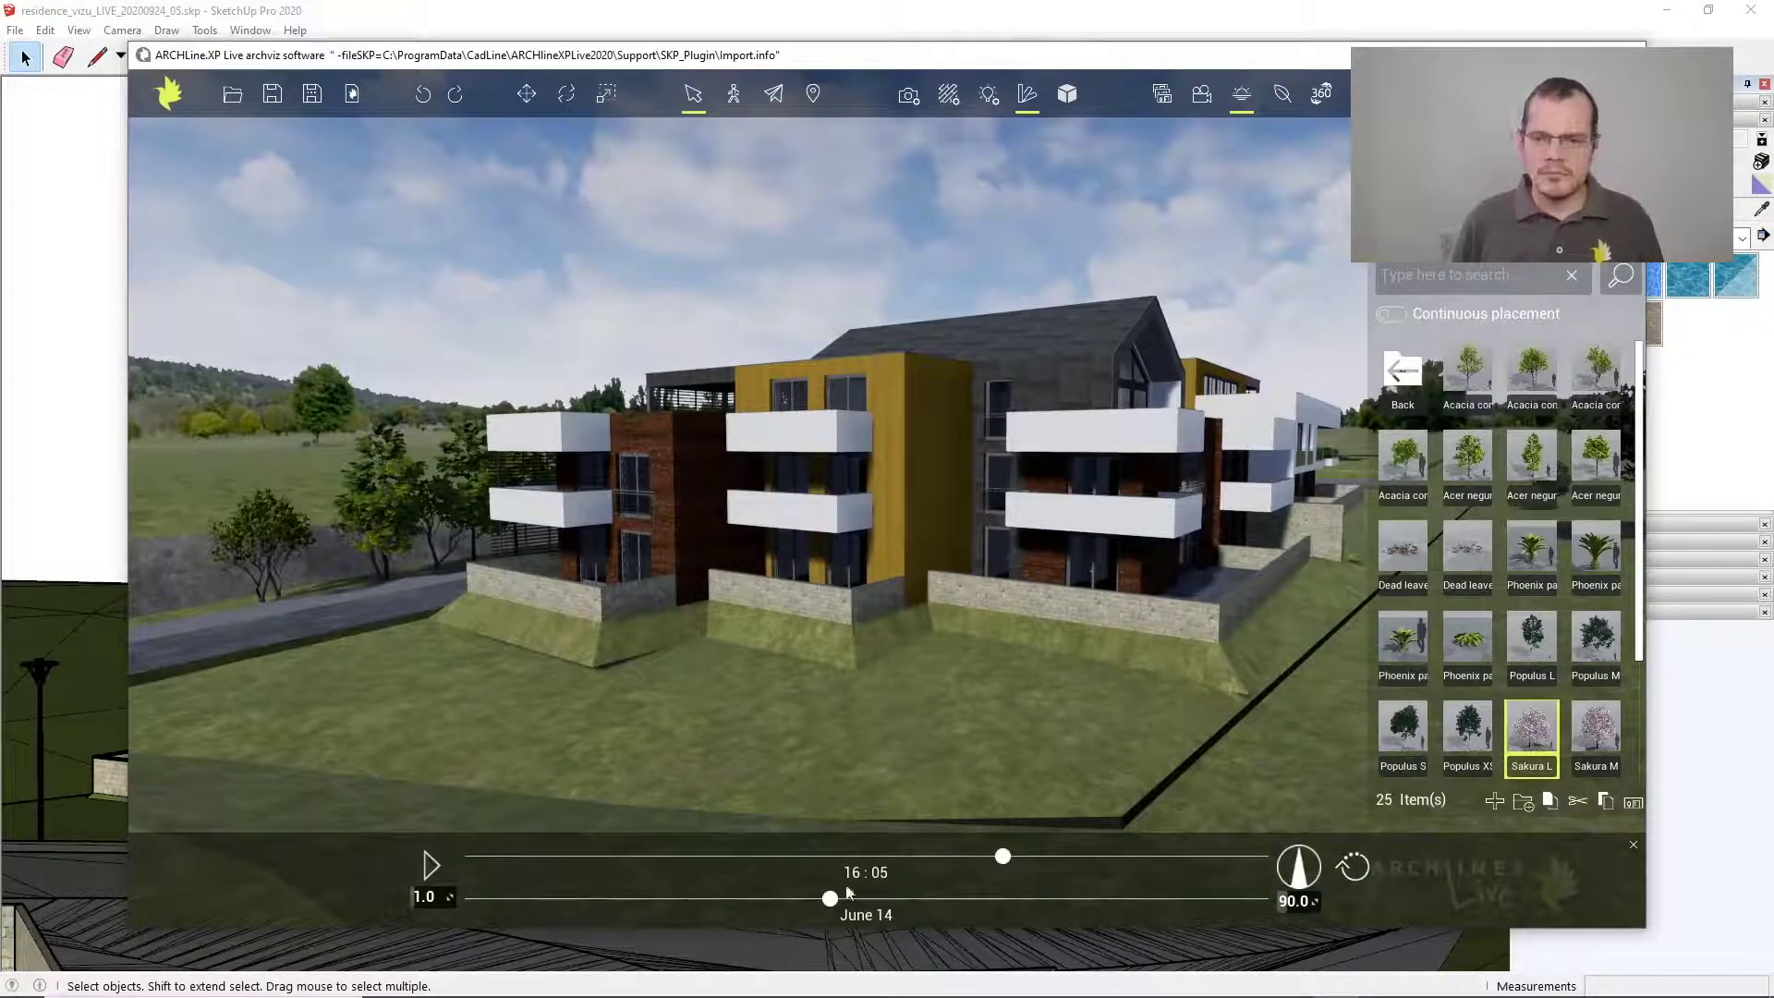
# Restore View 0 and place the Car - sedane from the Cars library on the road in front of the building
pyautogui.click(1162, 94)
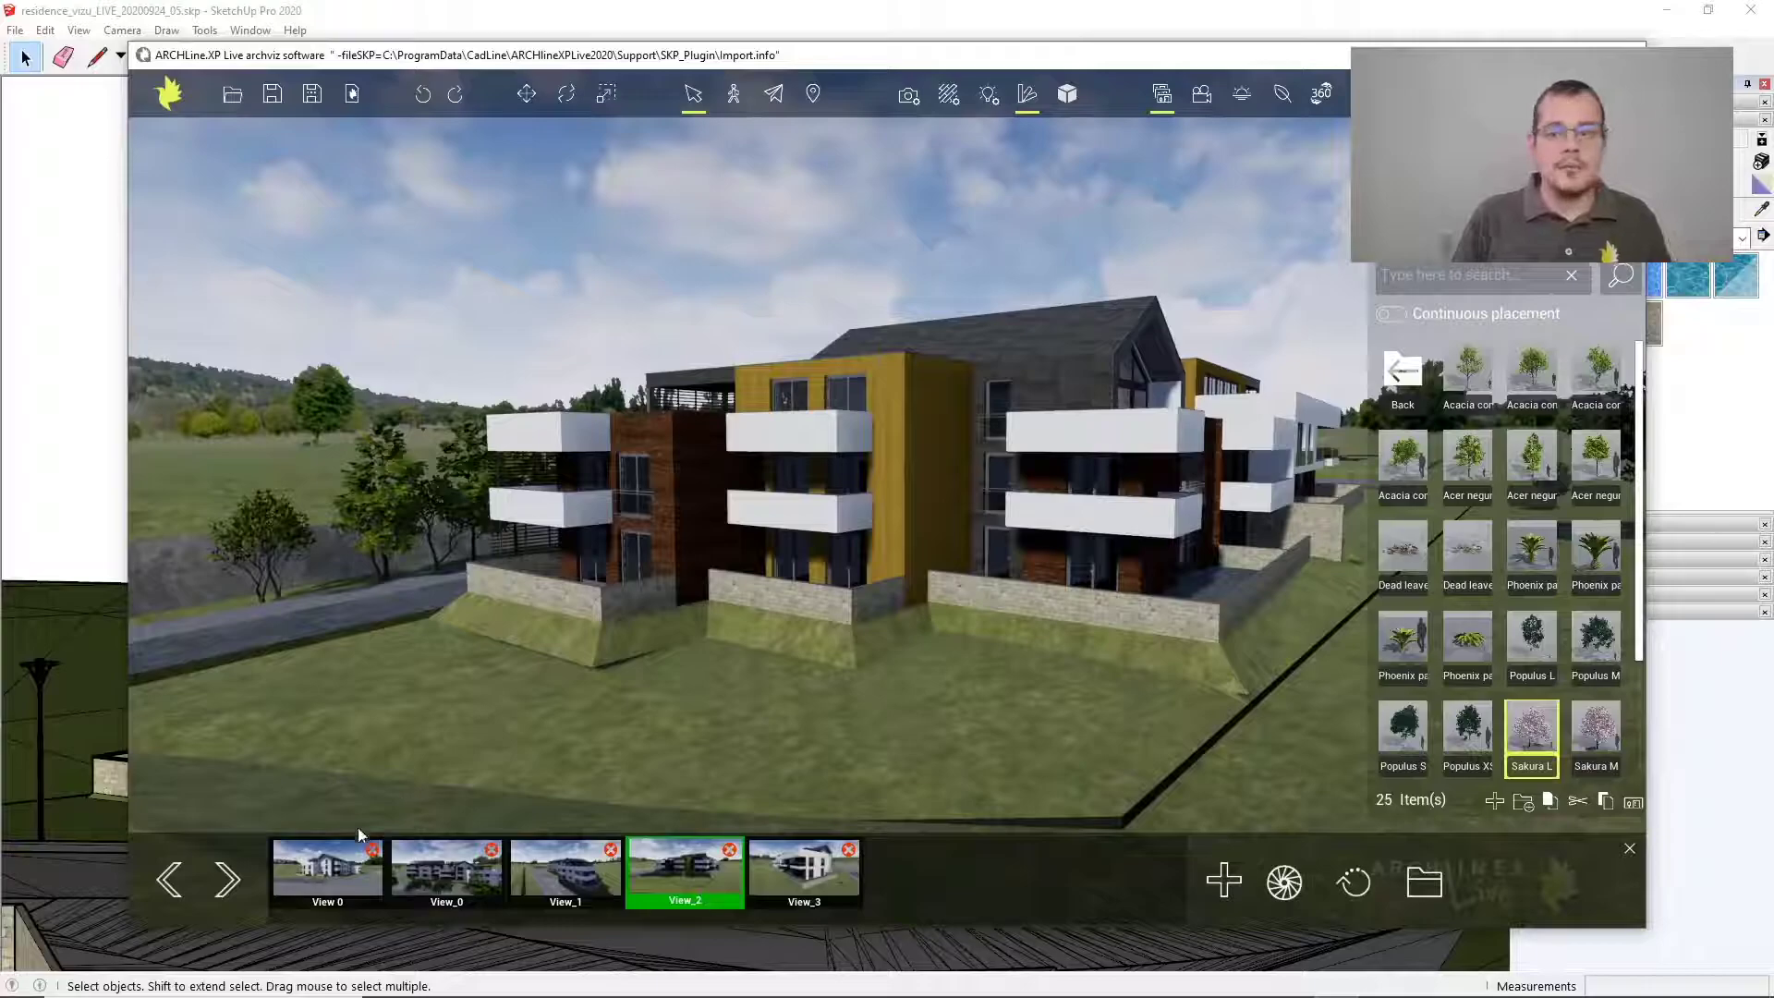
pyautogui.click(330, 873)
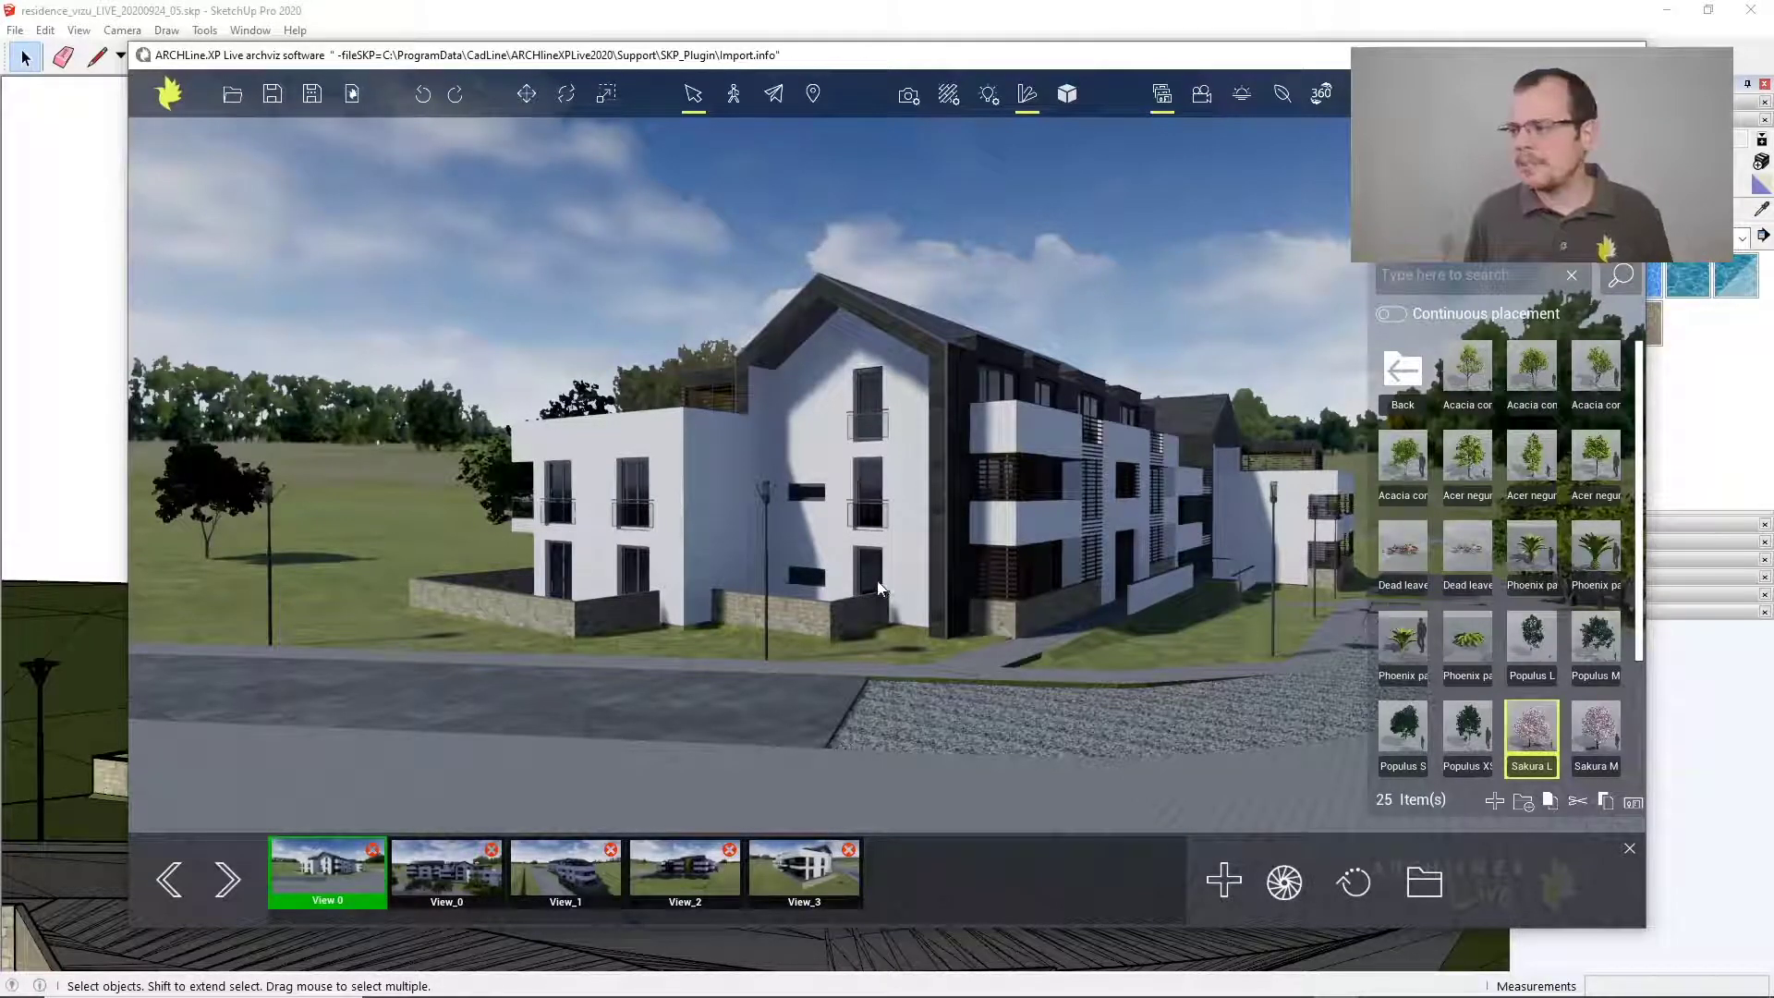
pyautogui.moveTo(796, 679); pyautogui.dragTo(1133, 702)
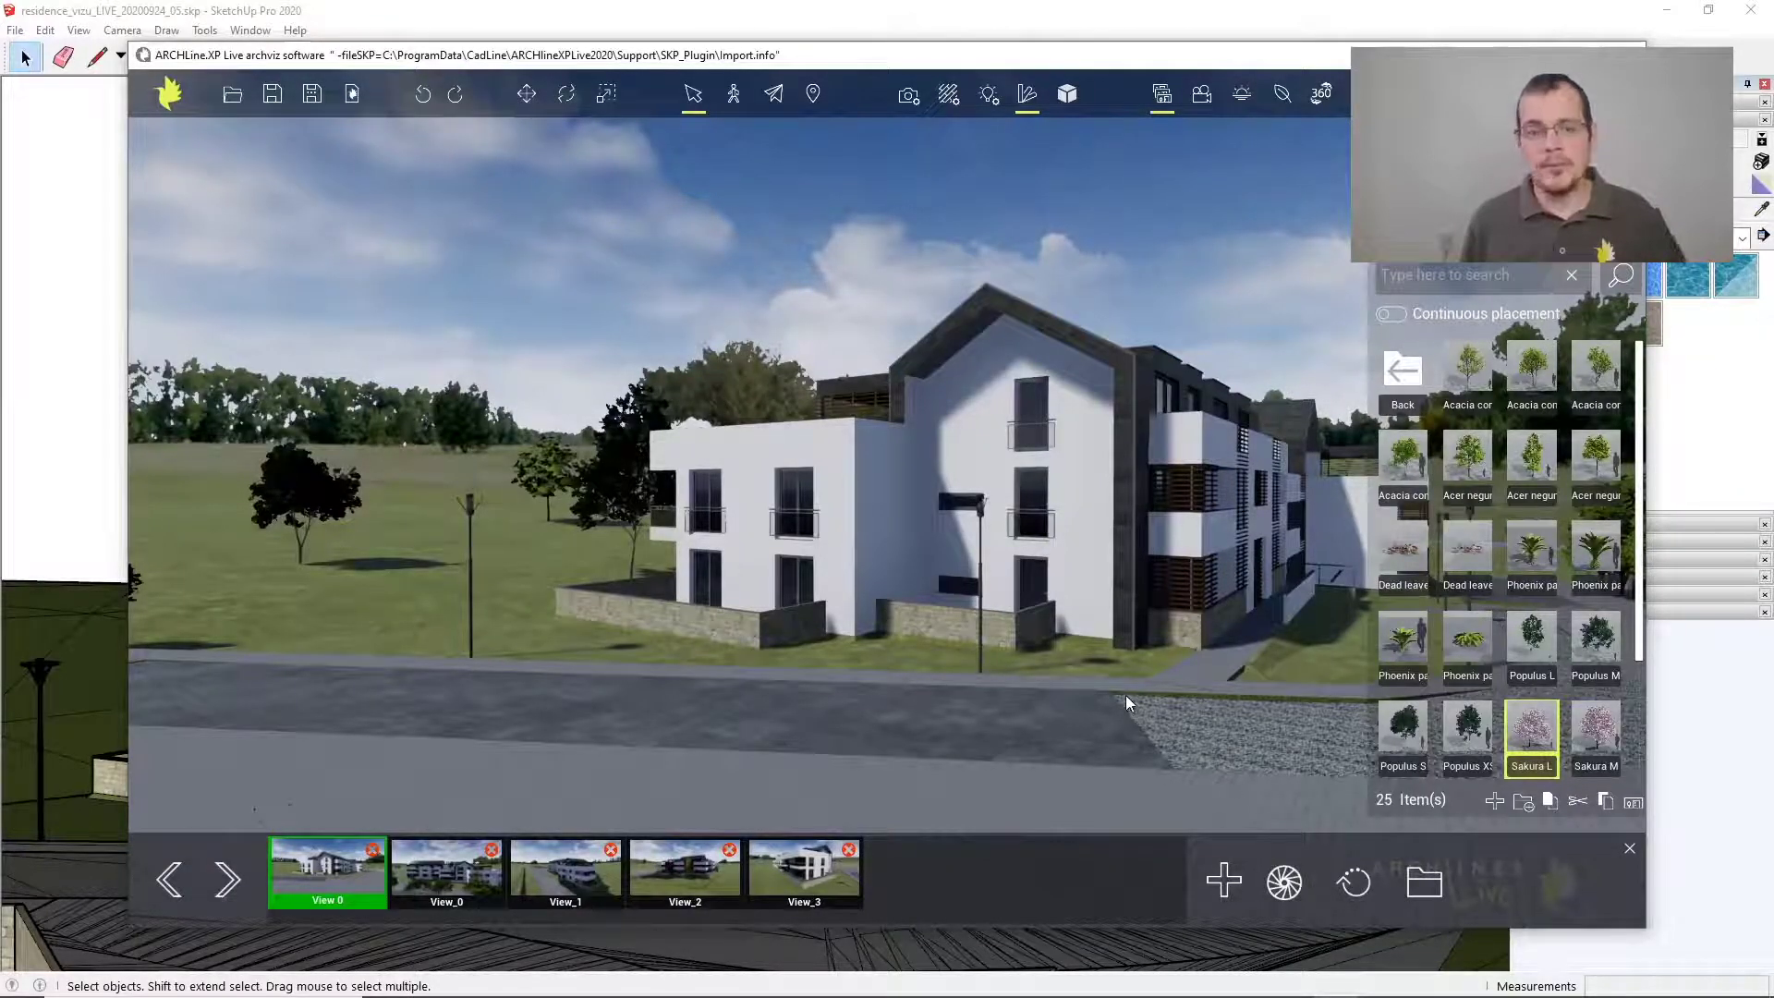
pyautogui.click(1402, 374)
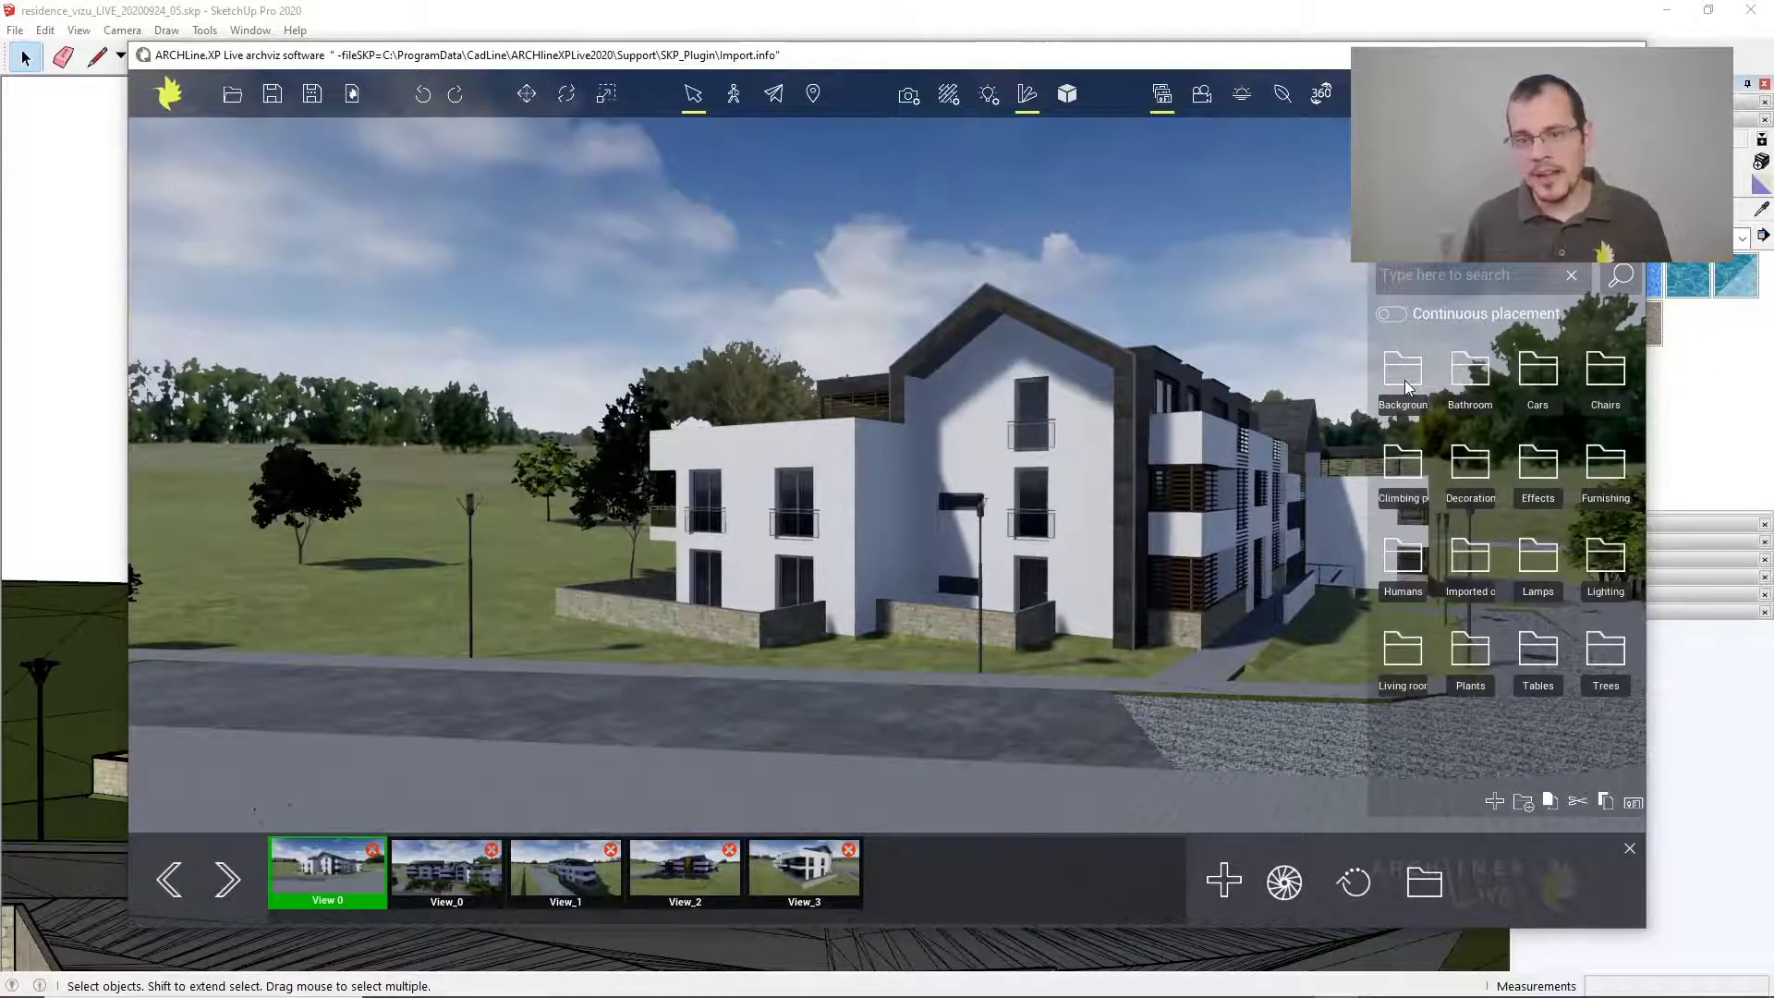
pyautogui.click(1541, 379)
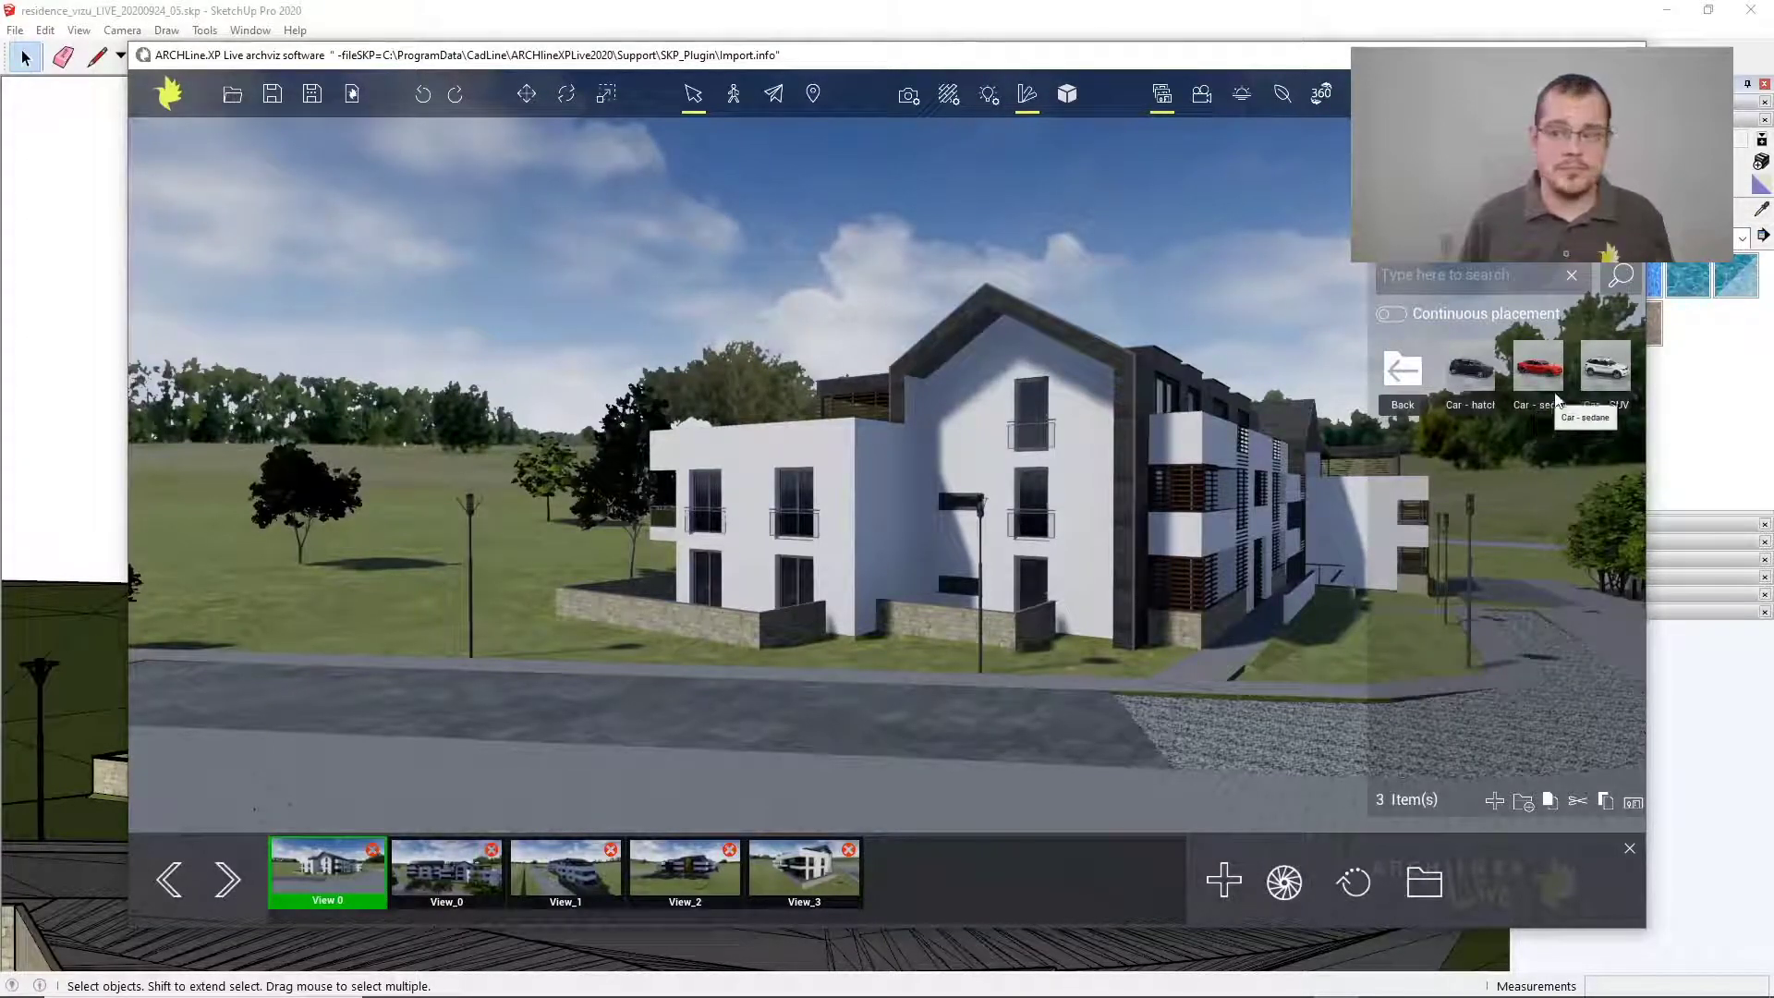
pyautogui.moveTo(1539, 369); pyautogui.dragTo(1055, 735)
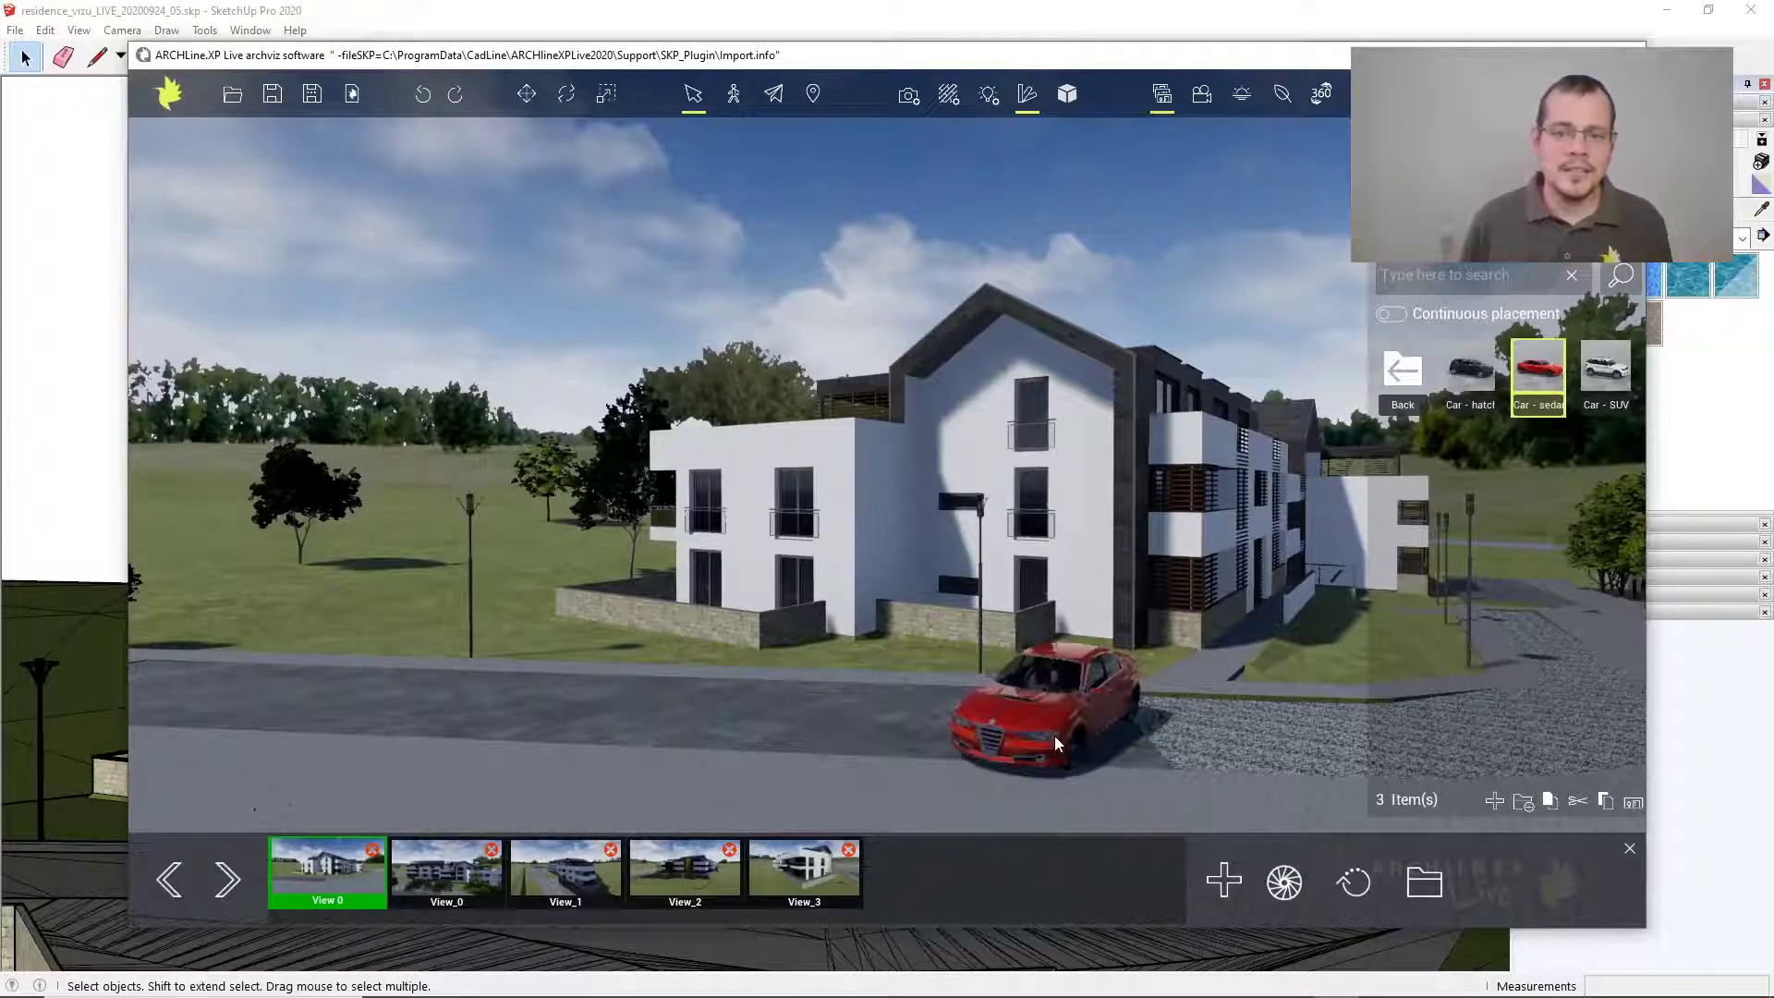
# Move the red sedan slightly along the road and rotate it so its front faces the viewer
pyautogui.click(1074, 712)
pyautogui.click(527, 93)
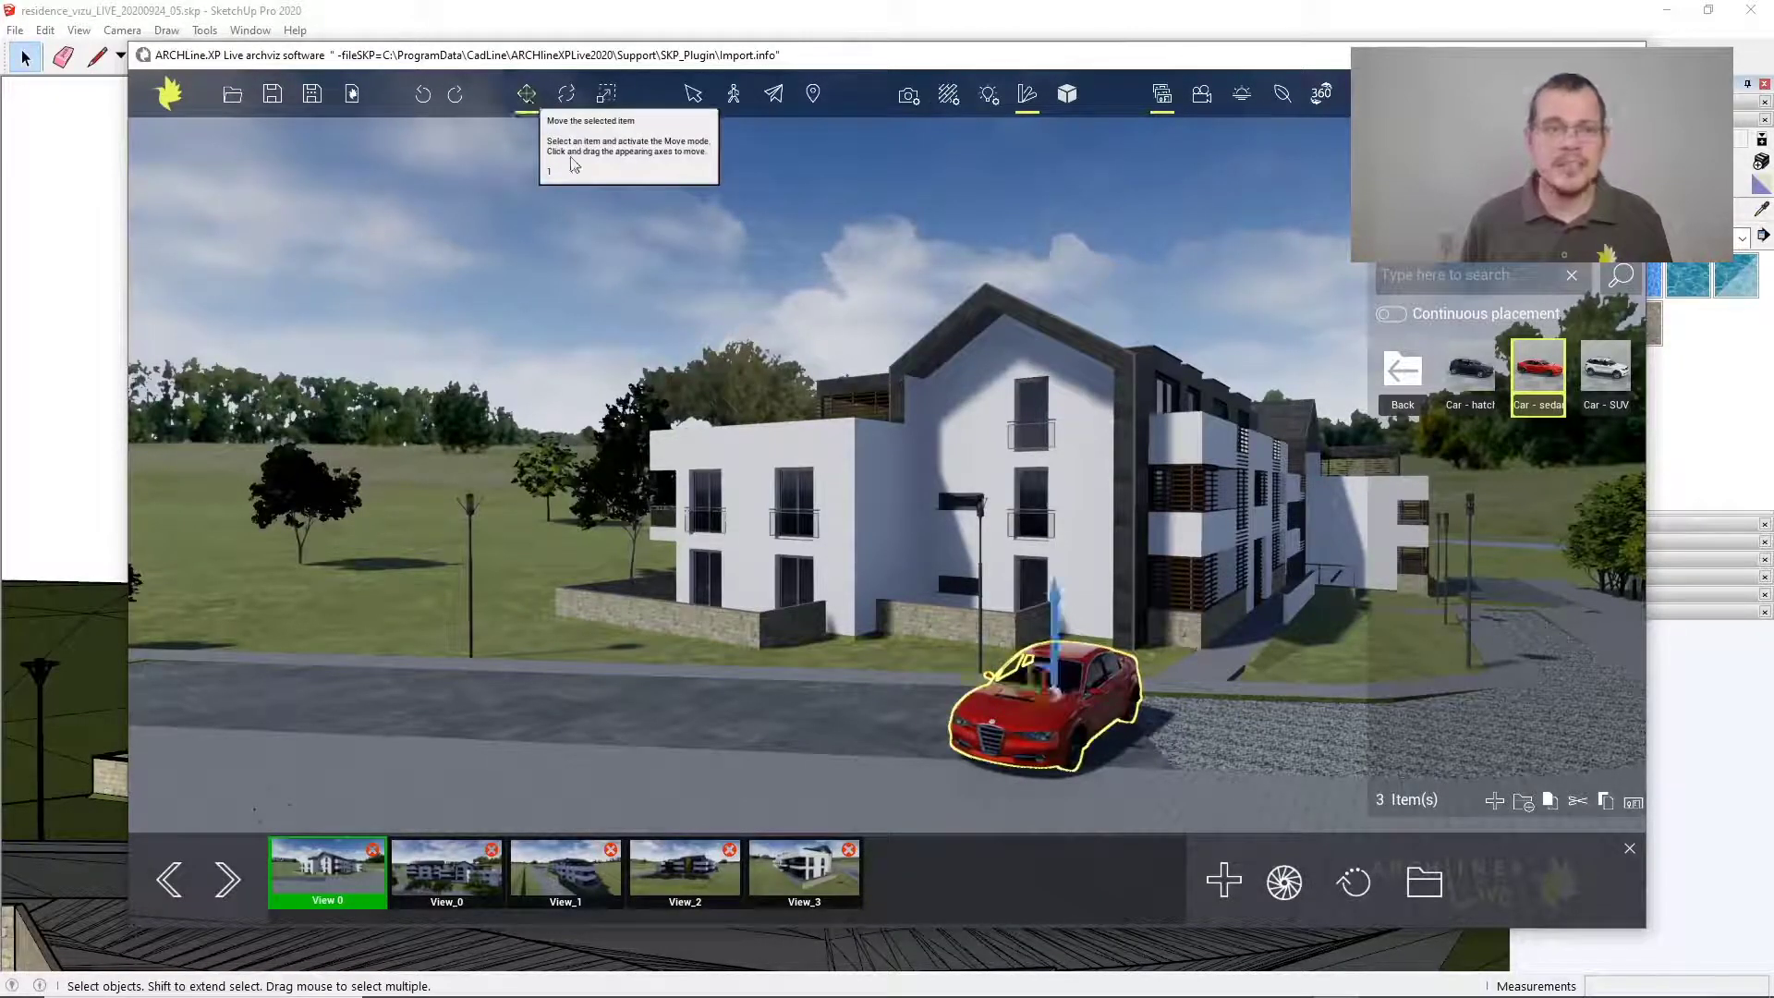
pyautogui.moveTo(1022, 697); pyautogui.dragTo(978, 712)
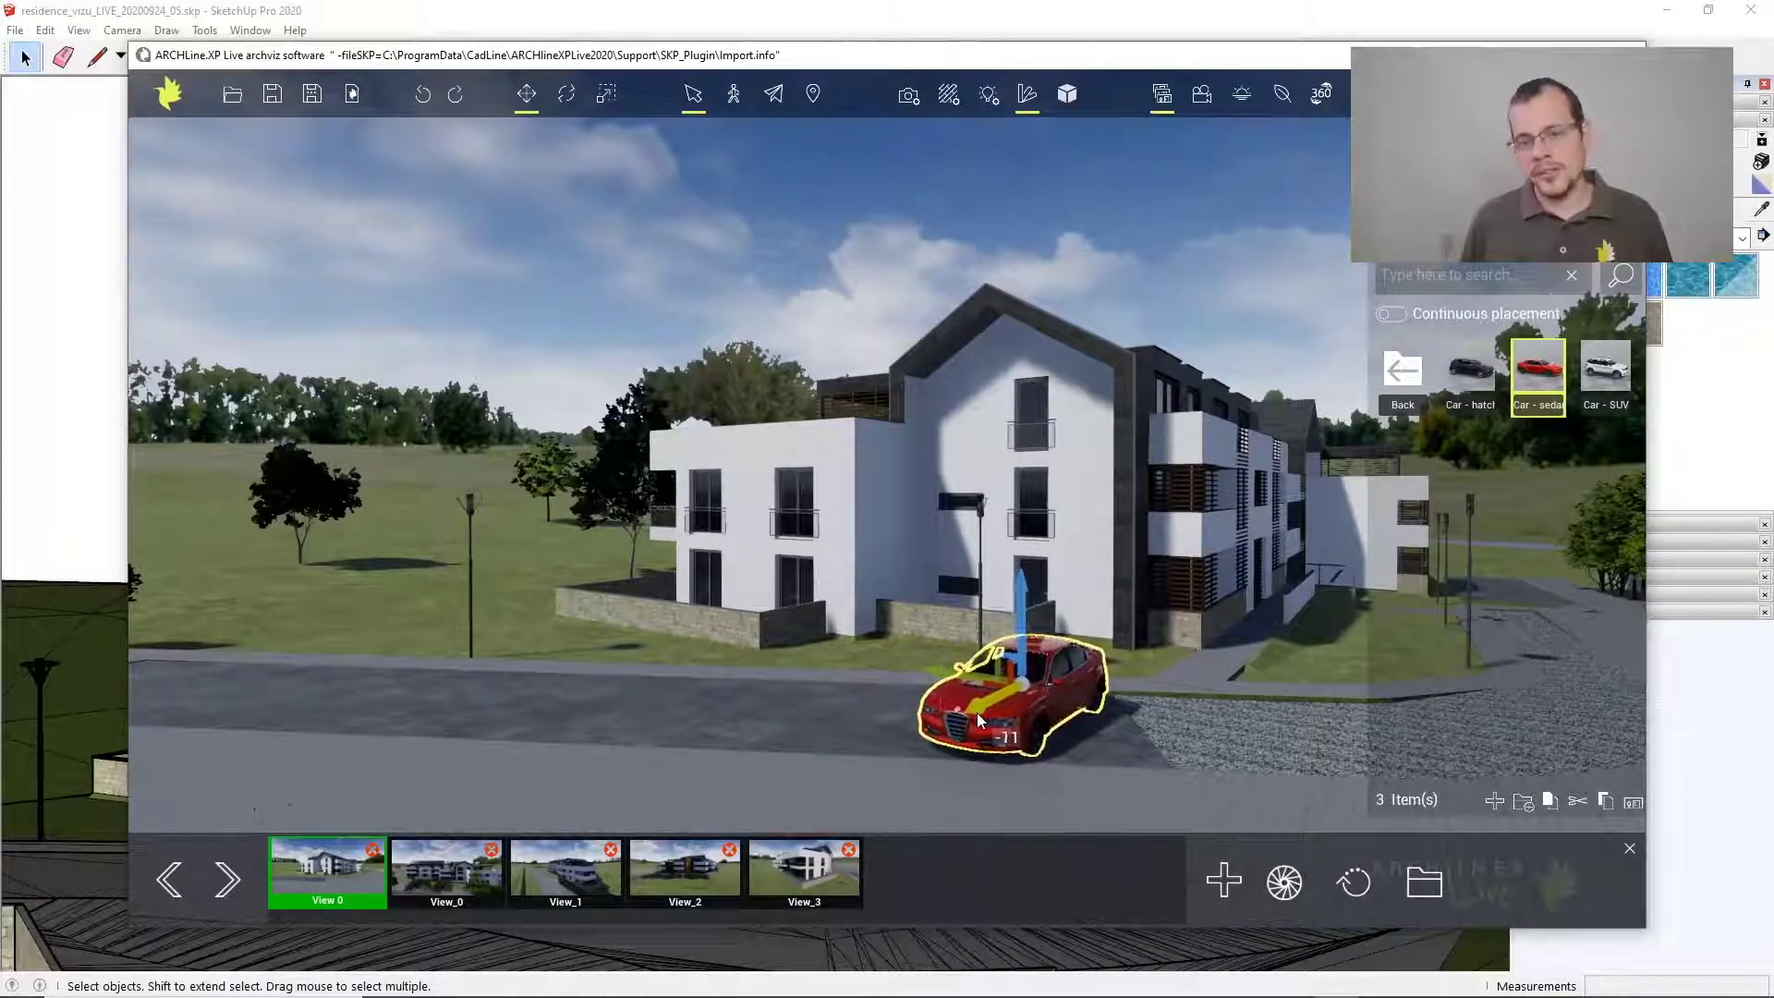
pyautogui.click(567, 94)
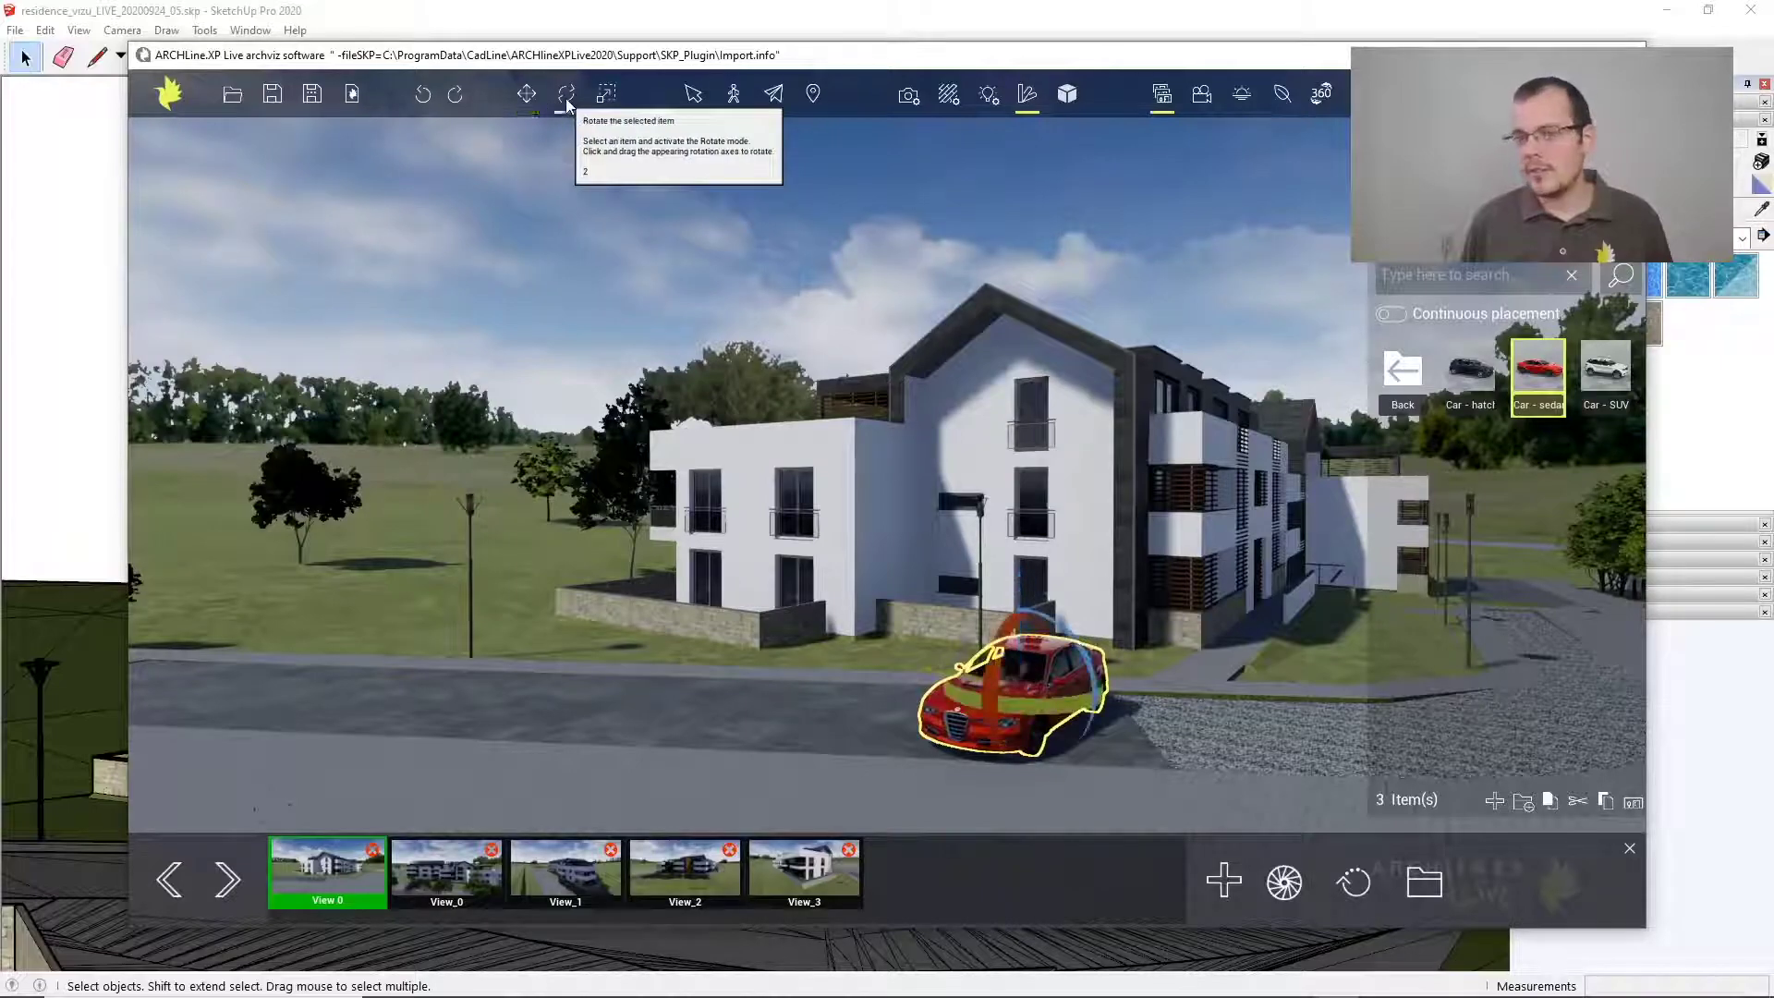
pyautogui.moveTo(1016, 745); pyautogui.dragTo(1016, 727)
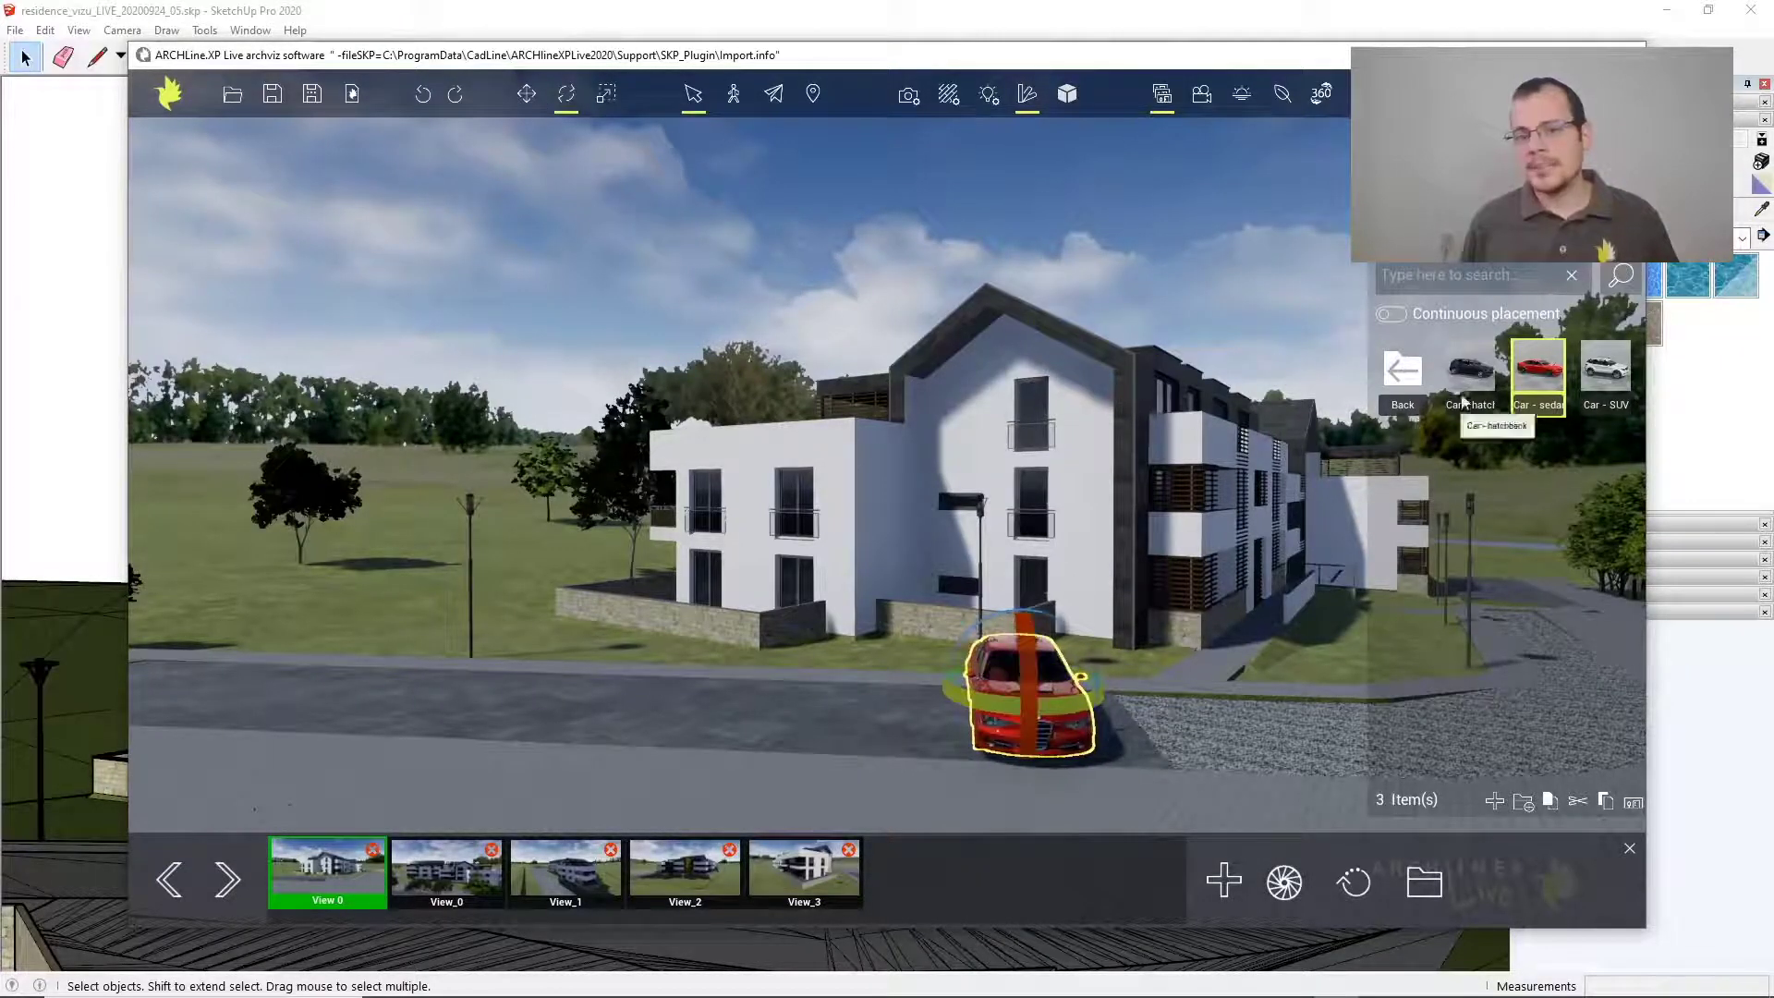
# Place the Car - SUV on the road beside the red sedan and rotate it toward the viewer
pyautogui.moveTo(1583, 379)
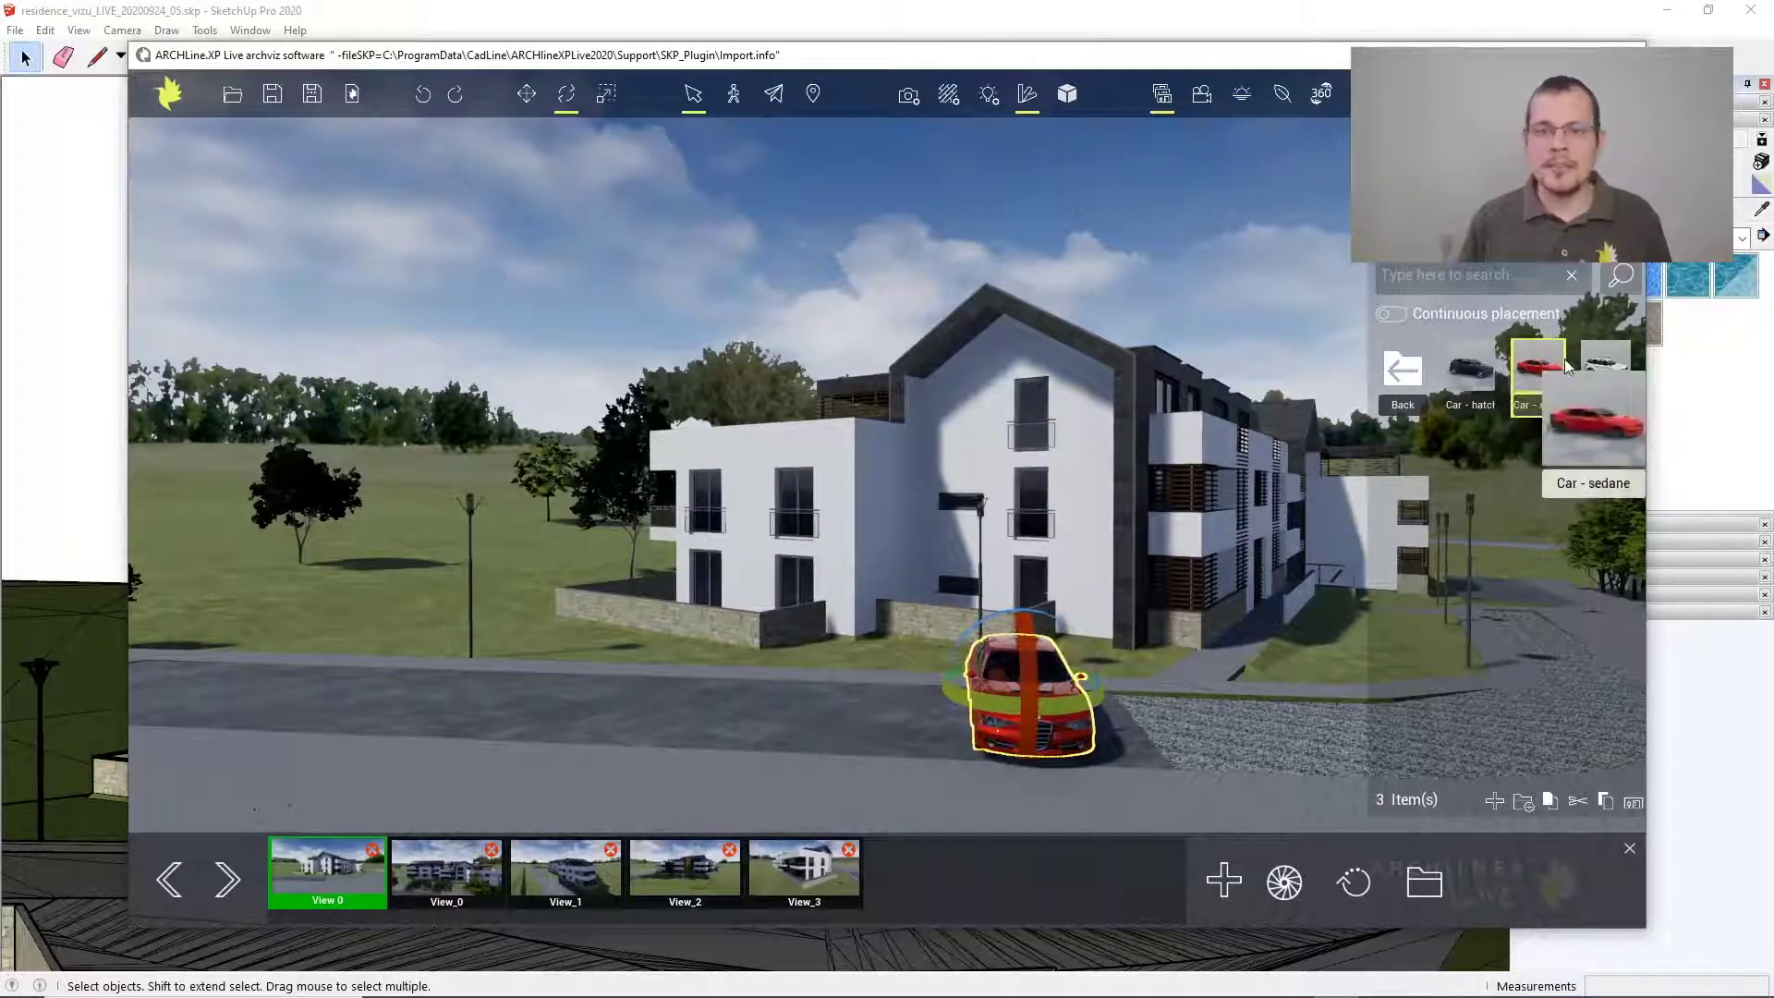
pyautogui.moveTo(1600, 364); pyautogui.dragTo(635, 725)
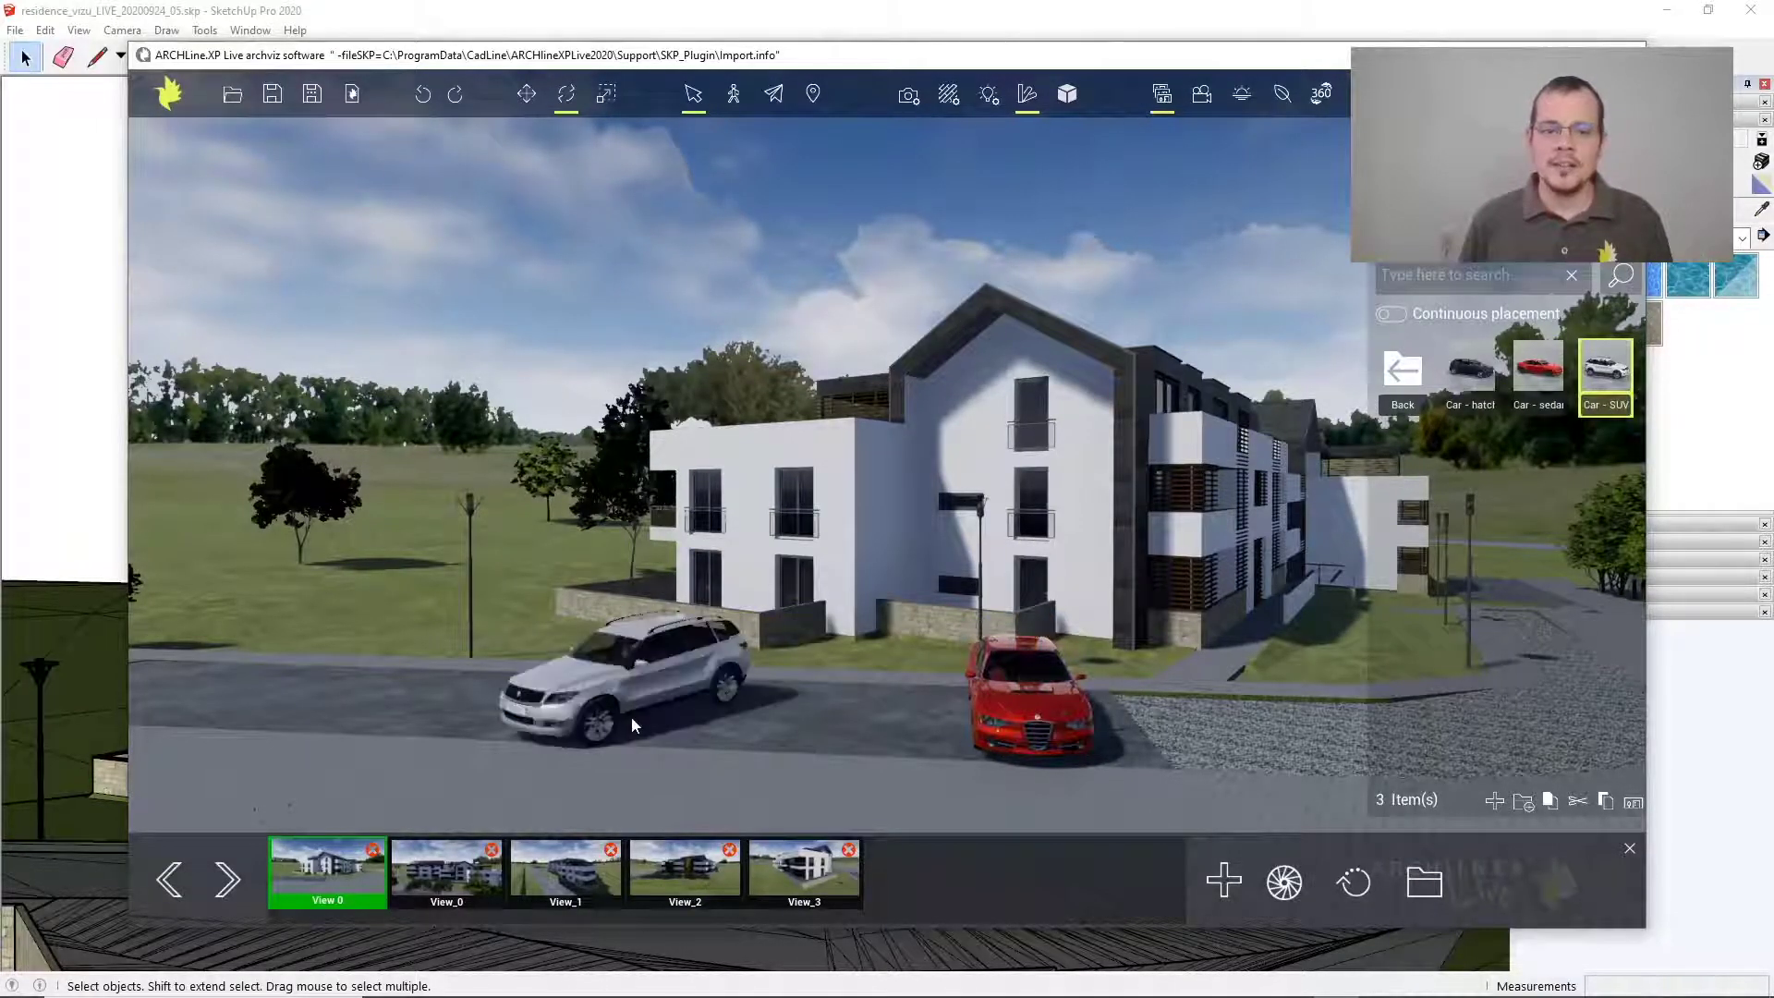
pyautogui.click(599, 687)
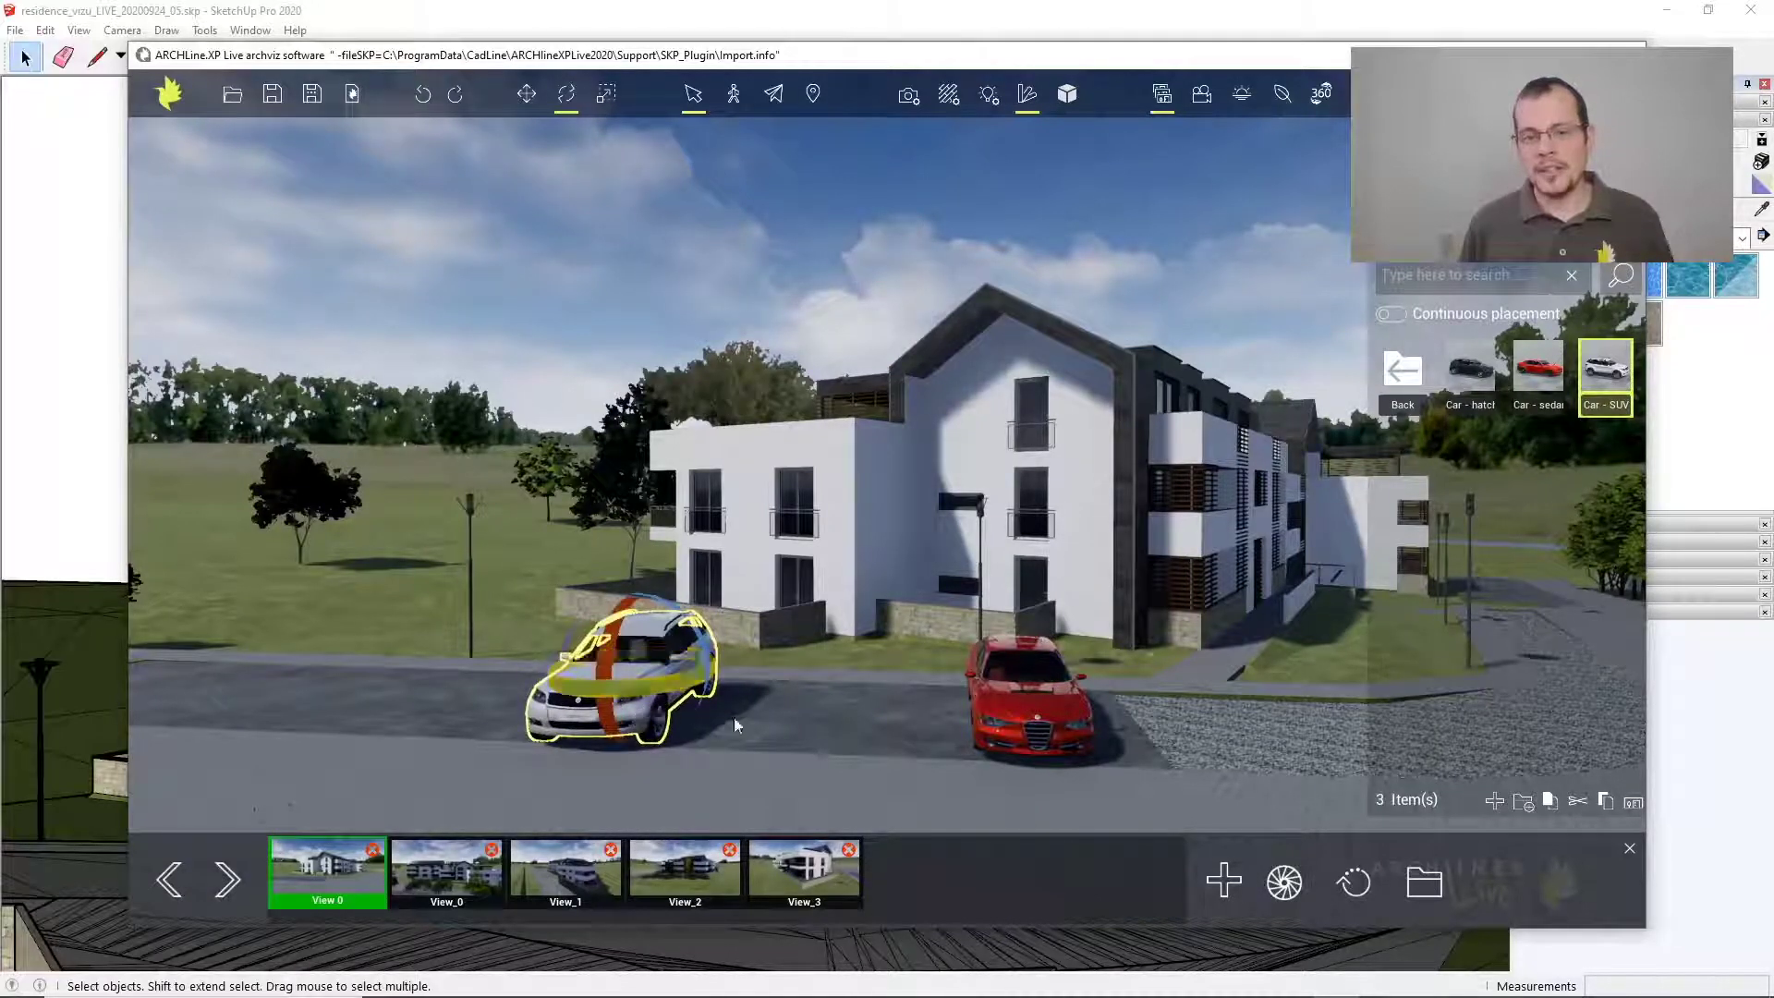
# Place the last Sophia figure from the Humans library on the pavement edge between the two cars
pyautogui.click(1399, 374)
pyautogui.scroll(5, 869, 754)
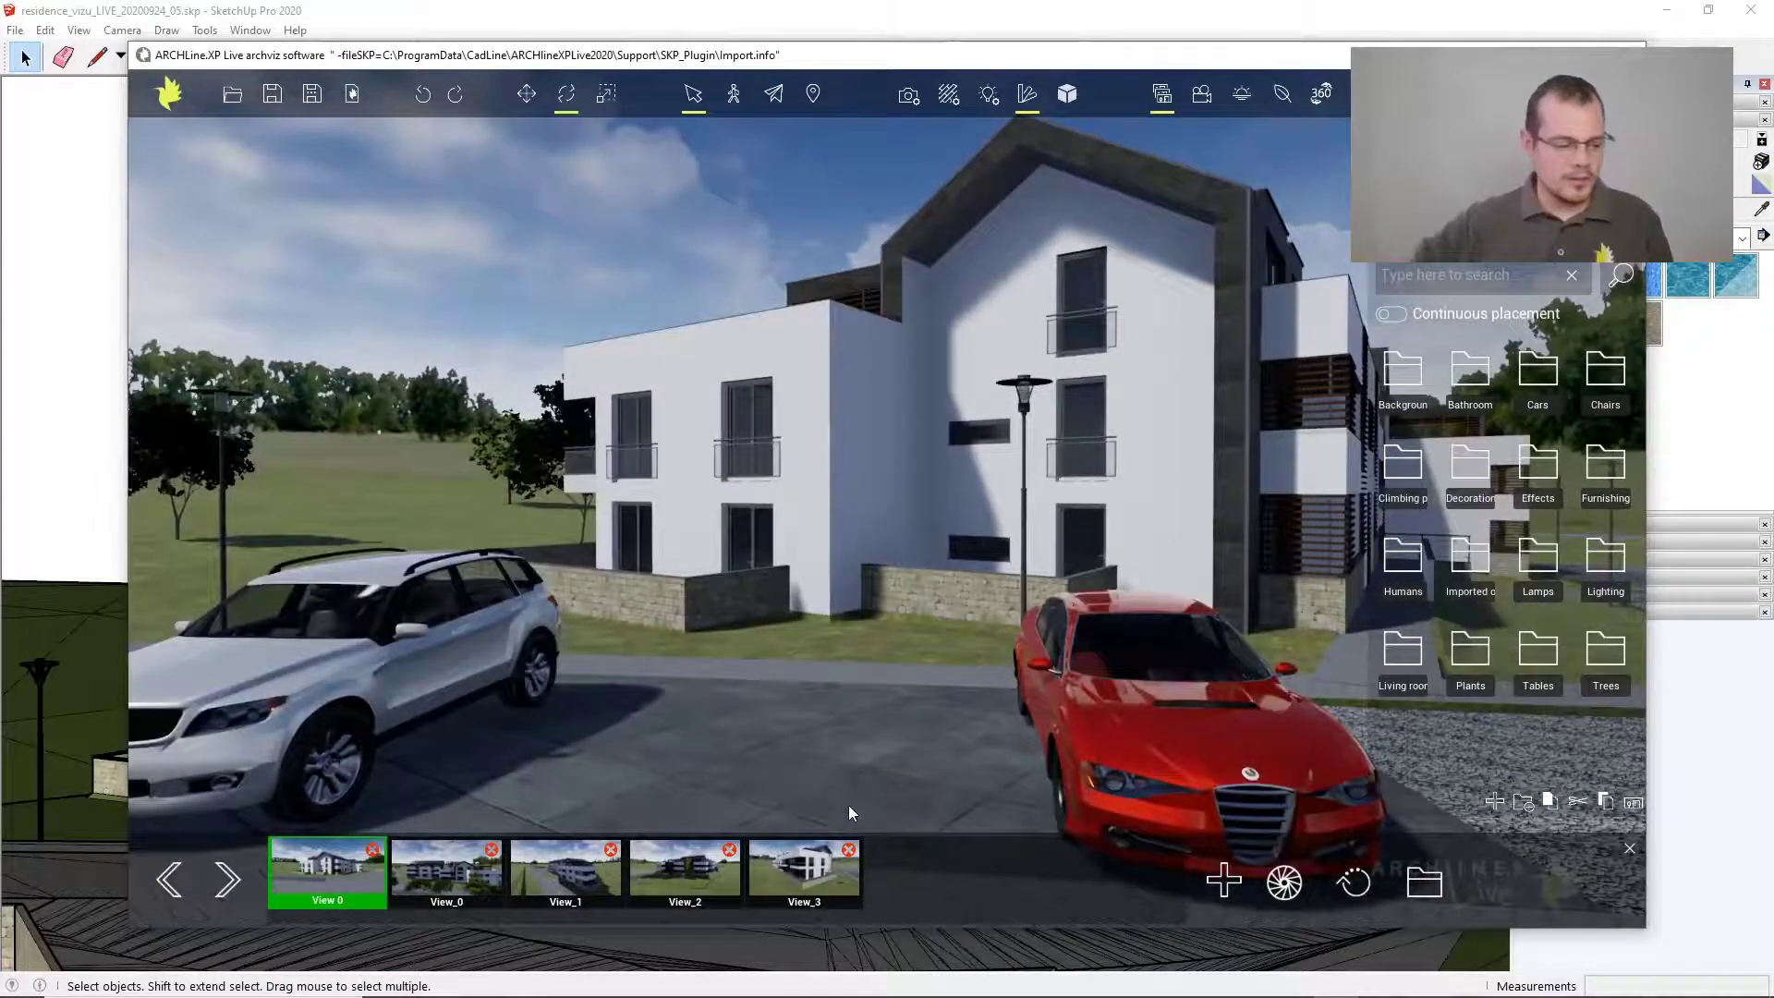
pyautogui.click(1406, 561)
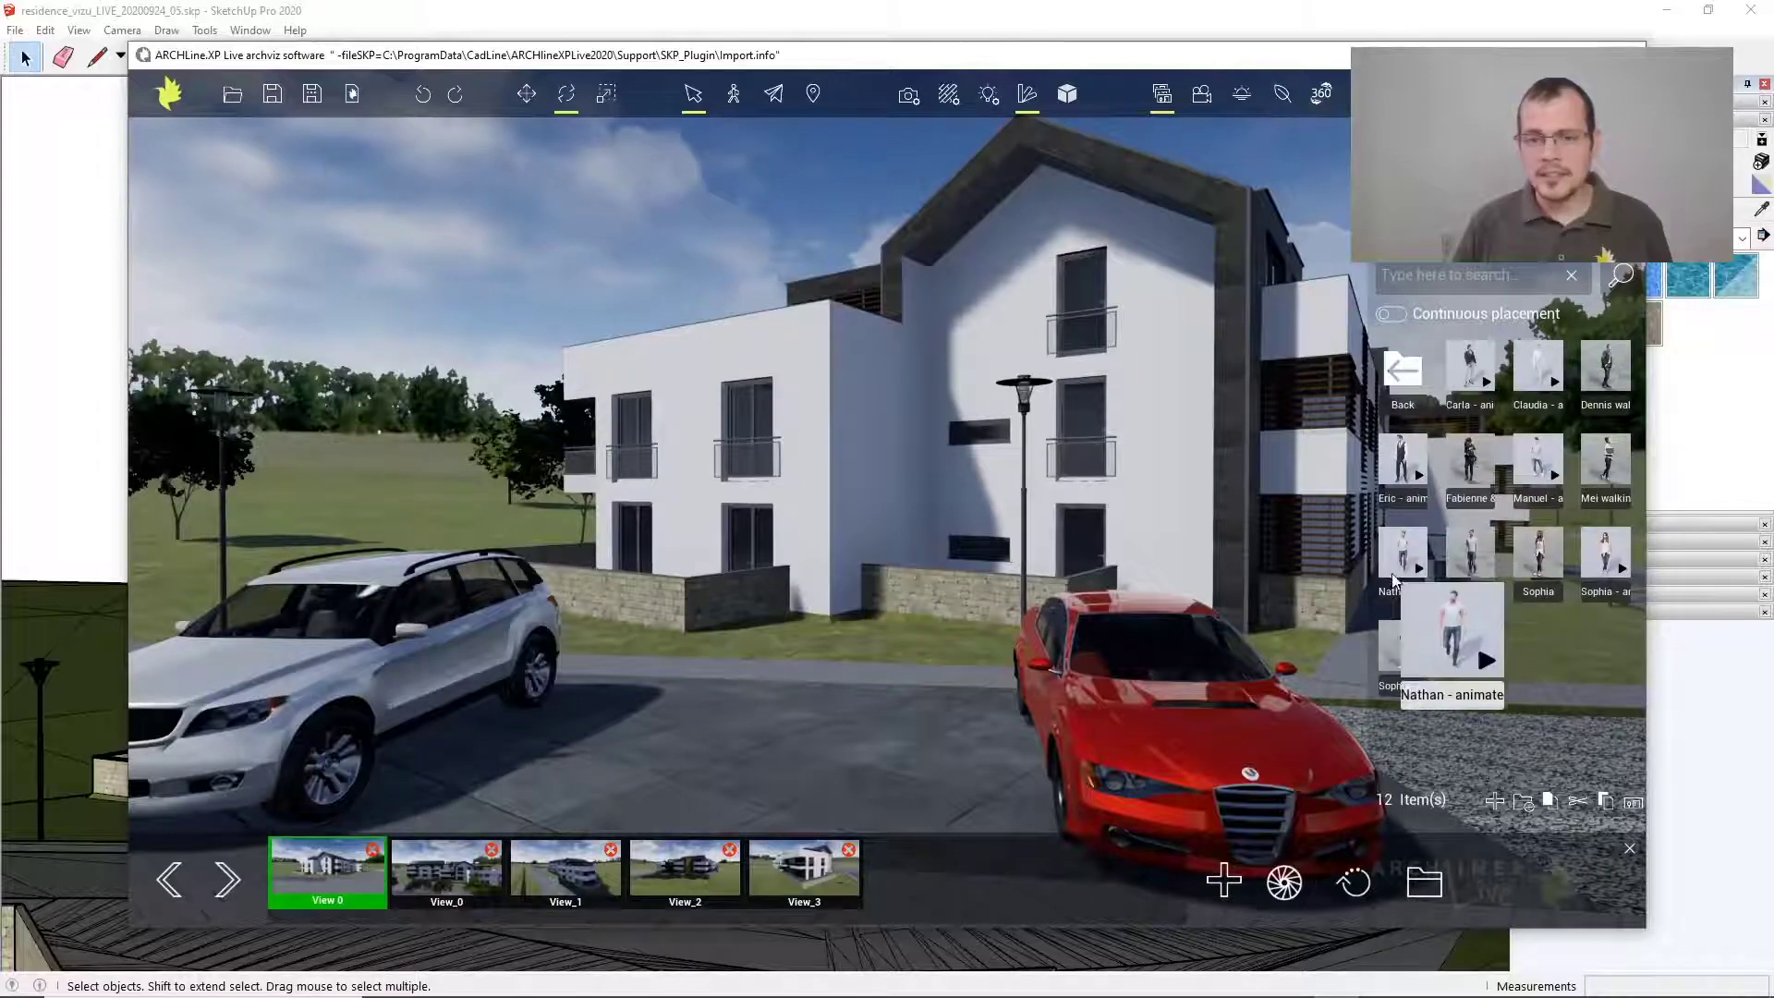
pyautogui.moveTo(1411, 655)
pyautogui.moveTo(1411, 655); pyautogui.dragTo(959, 658)
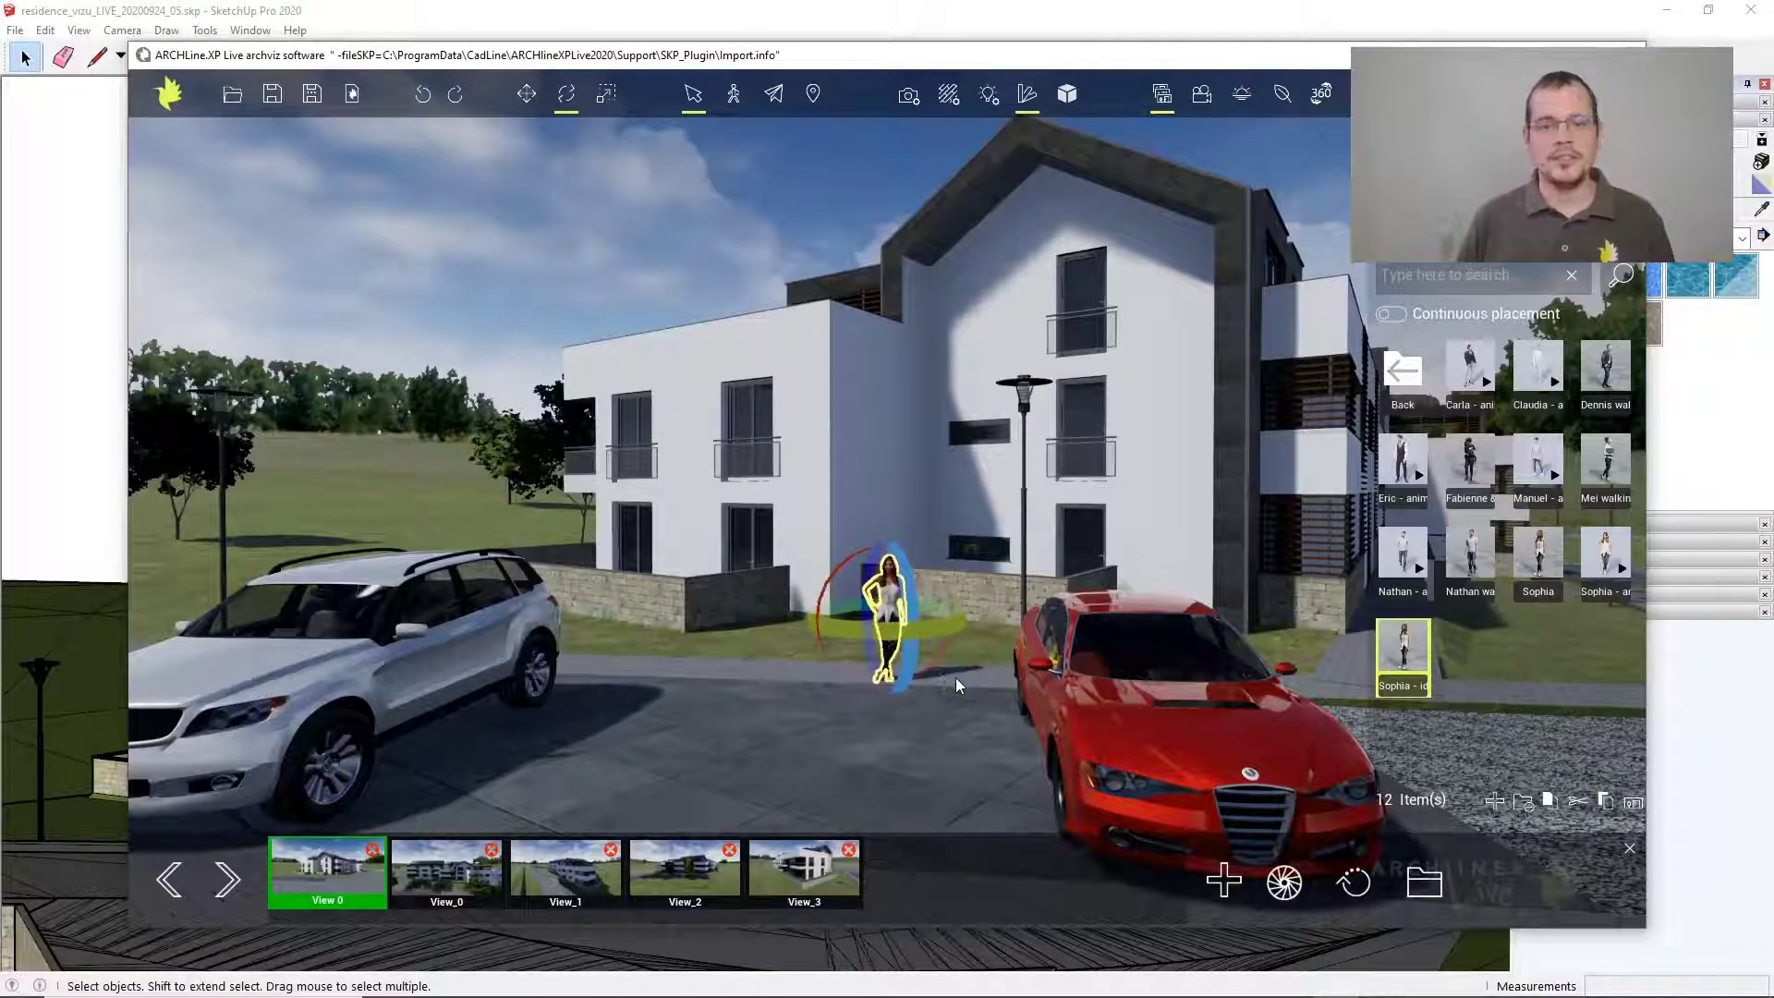
pyautogui.click(955, 678)
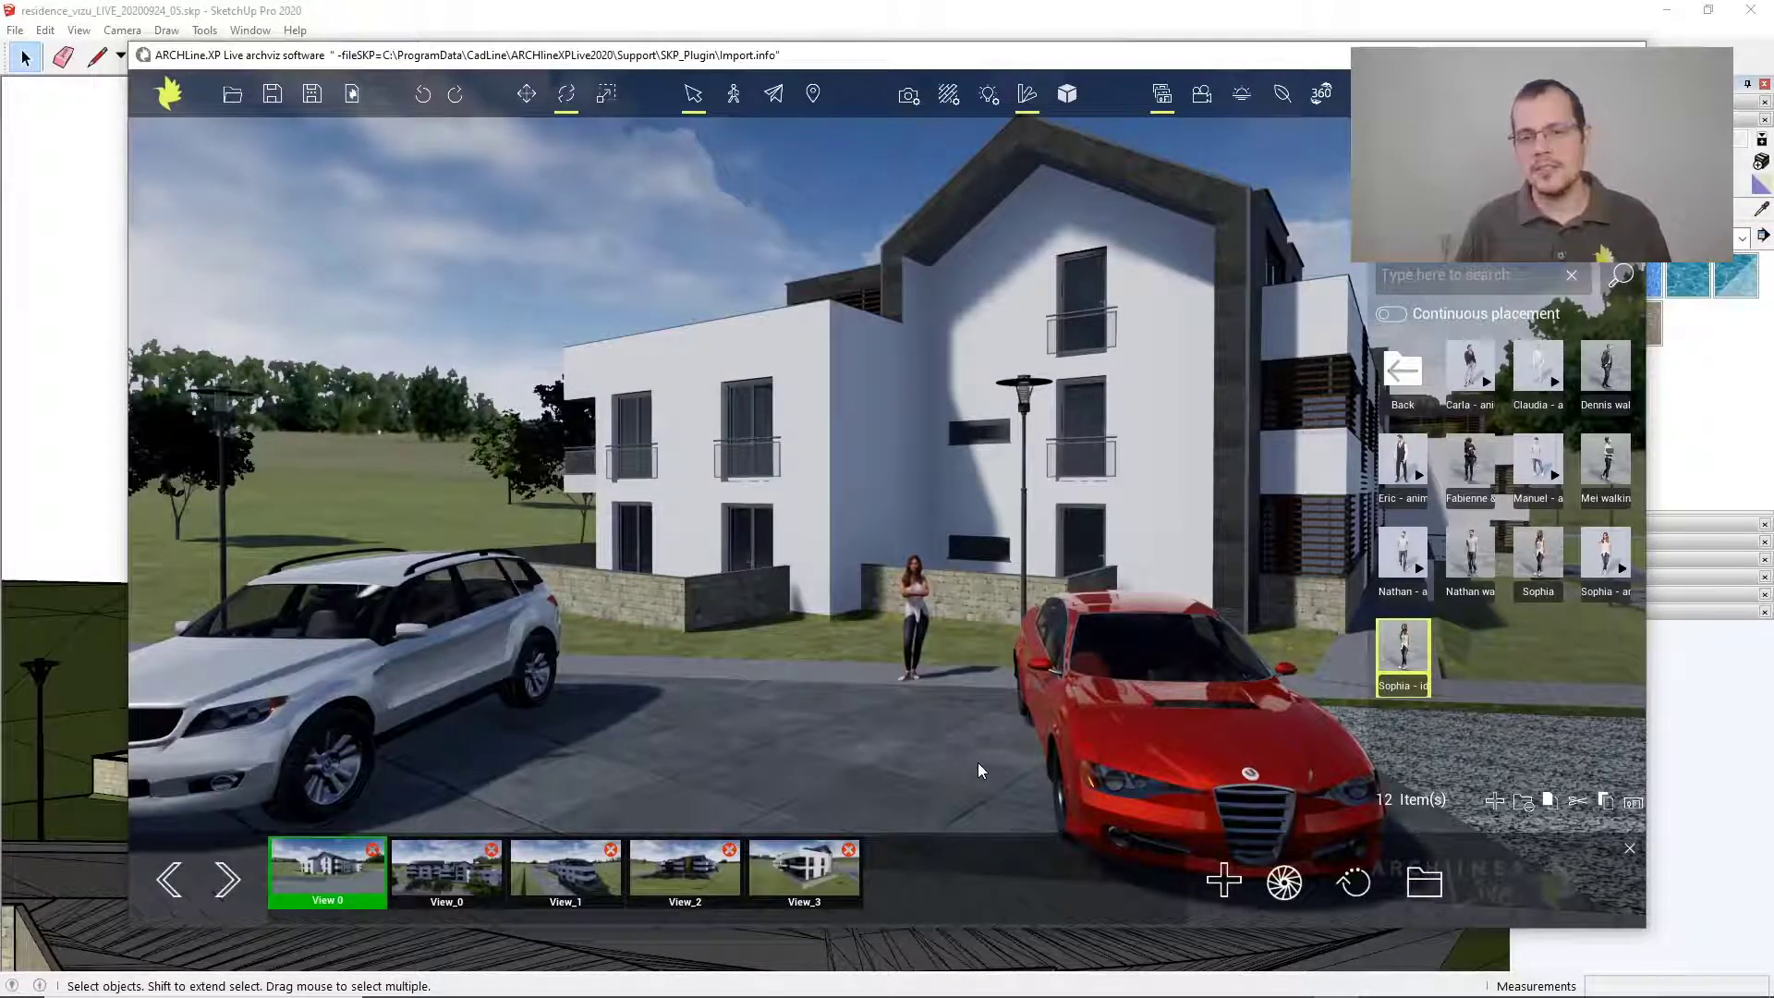
# Look over the street scene with the cars and figure, and restore View_3
pyautogui.moveTo(1182, 690); pyautogui.dragTo(822, 689, button='middle')
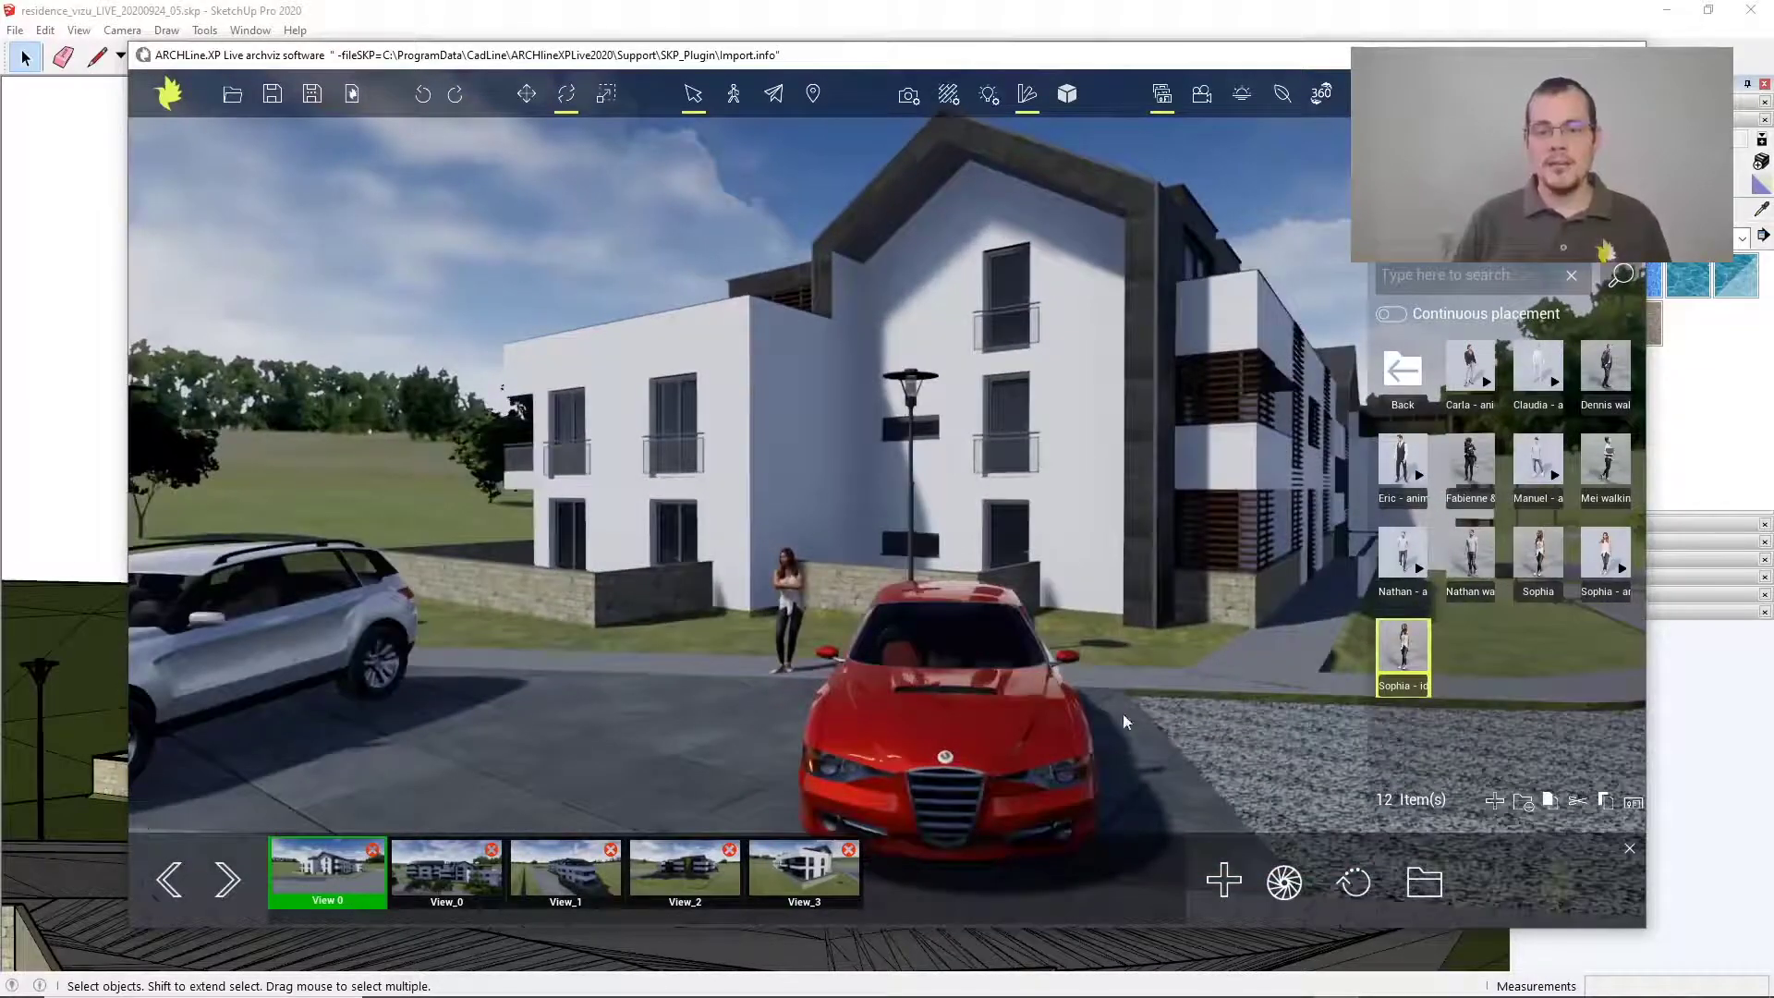
pyautogui.scroll(-3, 1085, 714)
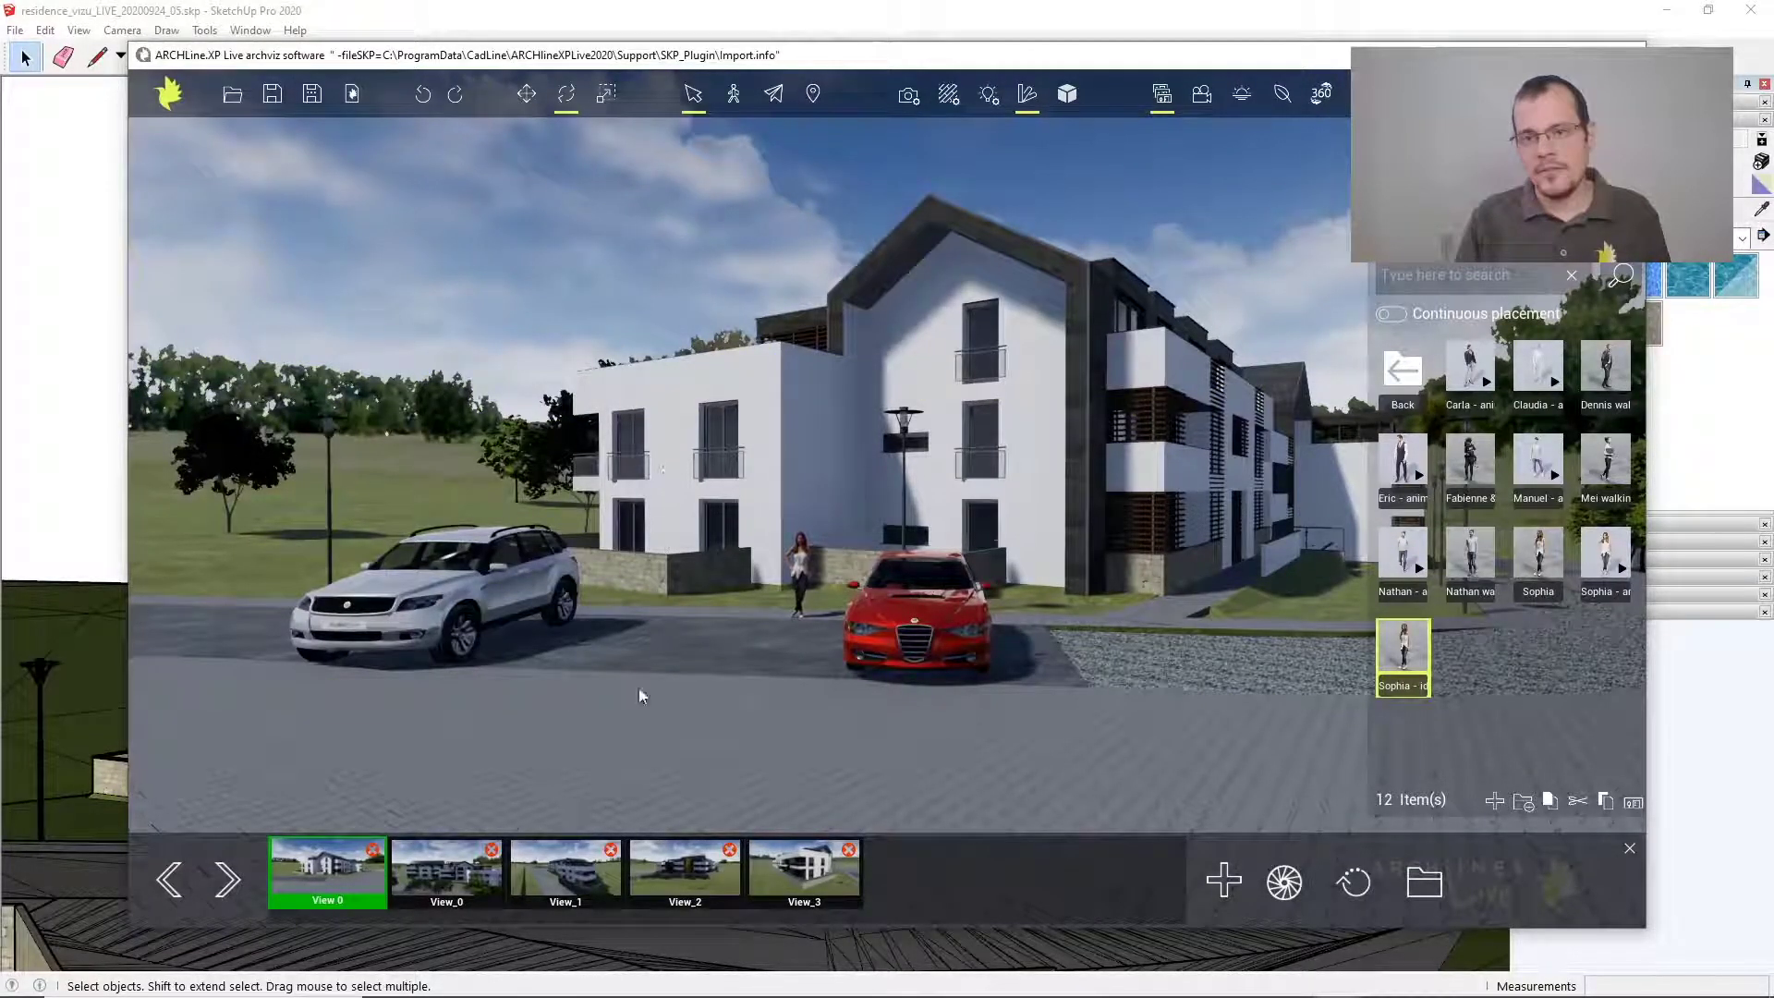
pyautogui.click(806, 873)
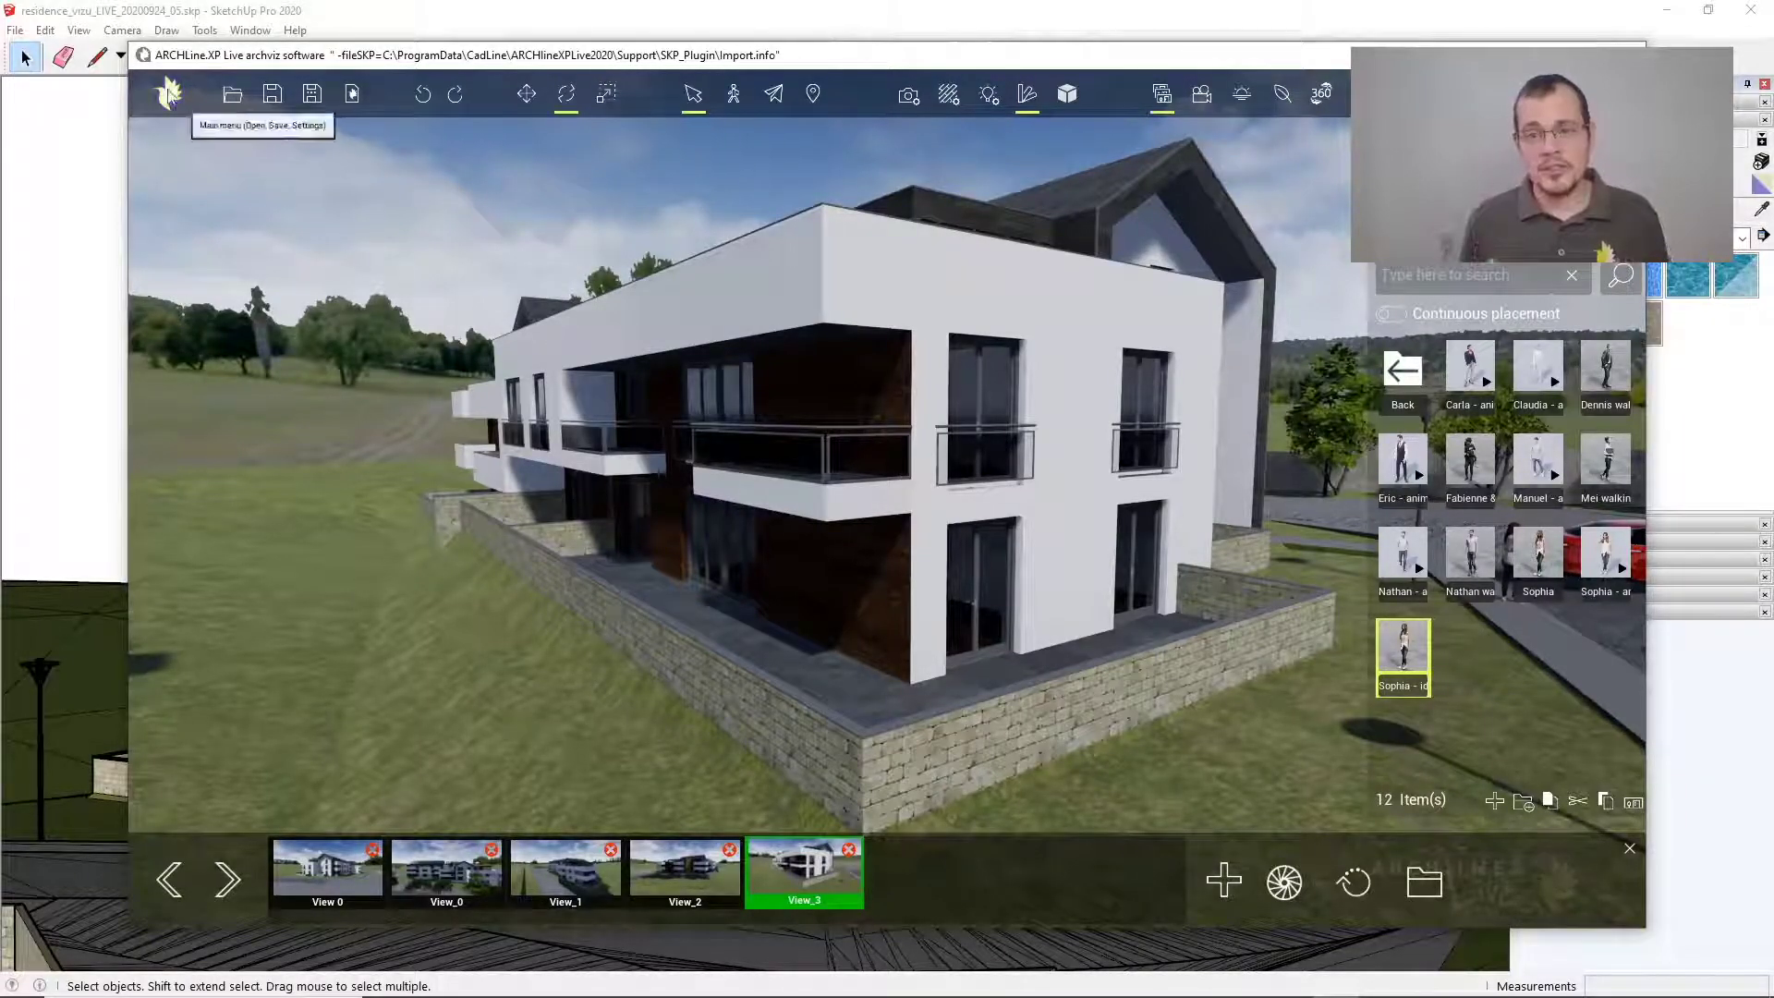
# Switch to SketchUp and delete the railings of the first-floor corner balcony and of the adjacent facade window
pyautogui.click(131, 18)
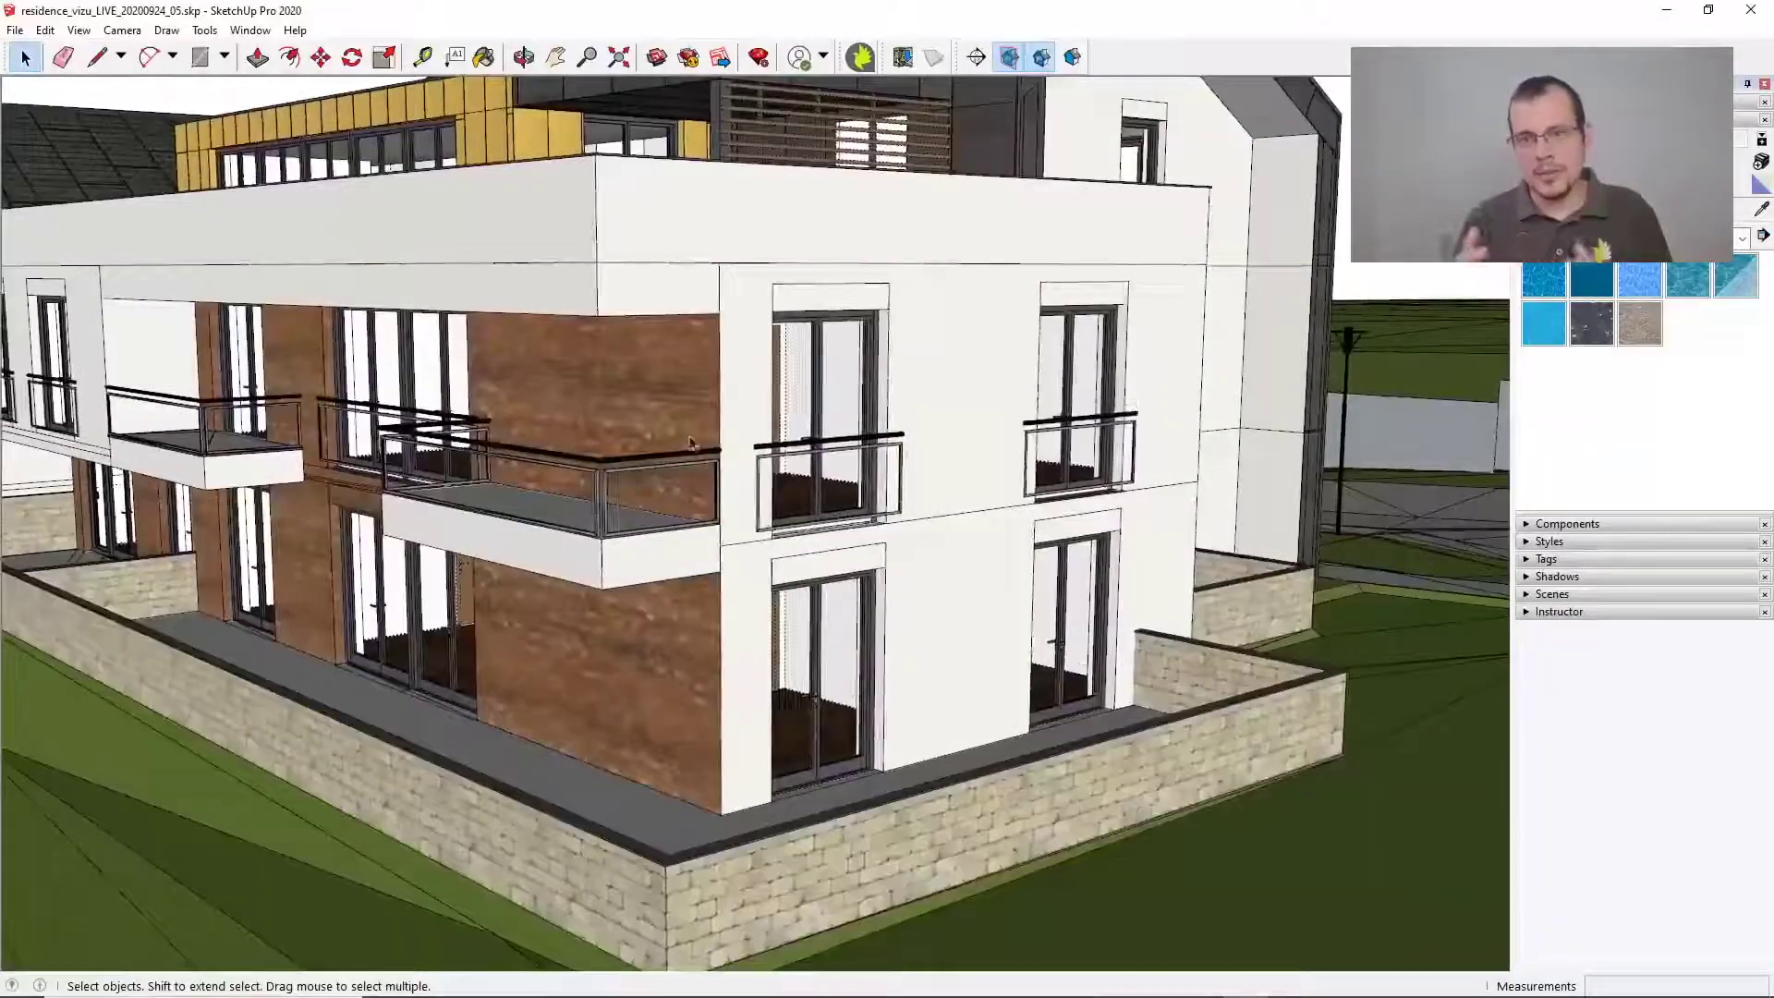
pyautogui.click(658, 462)
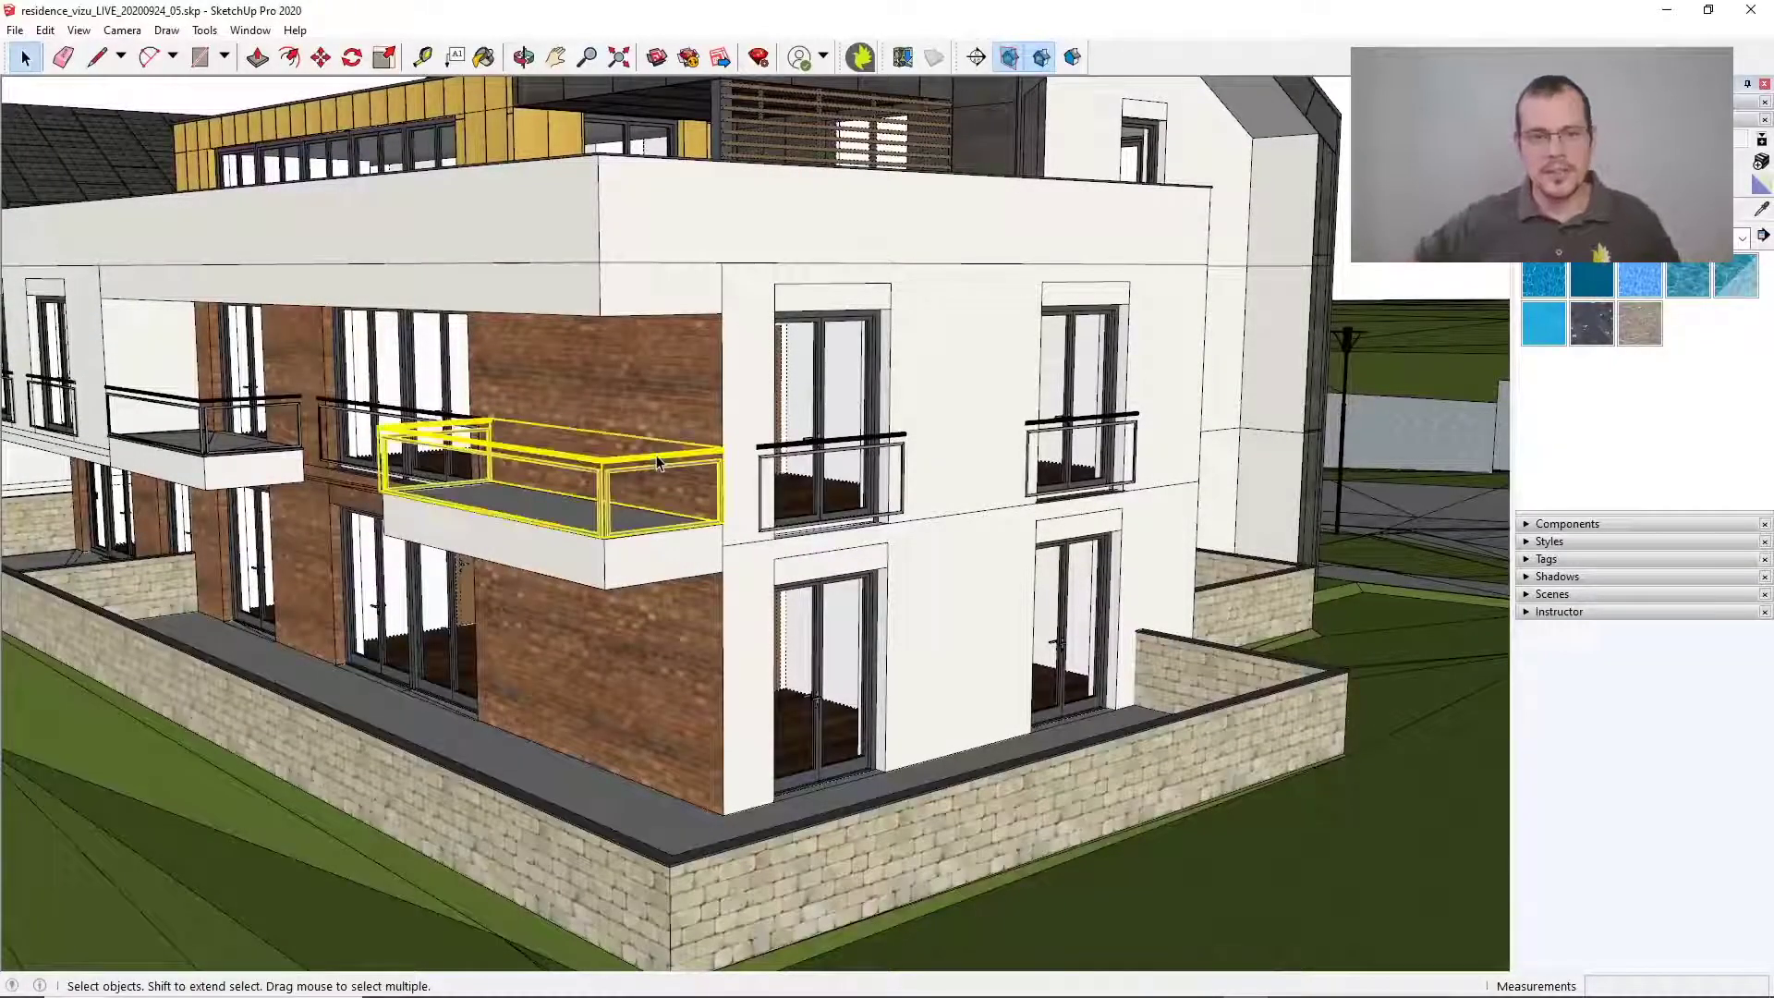
pyautogui.press('Delete')
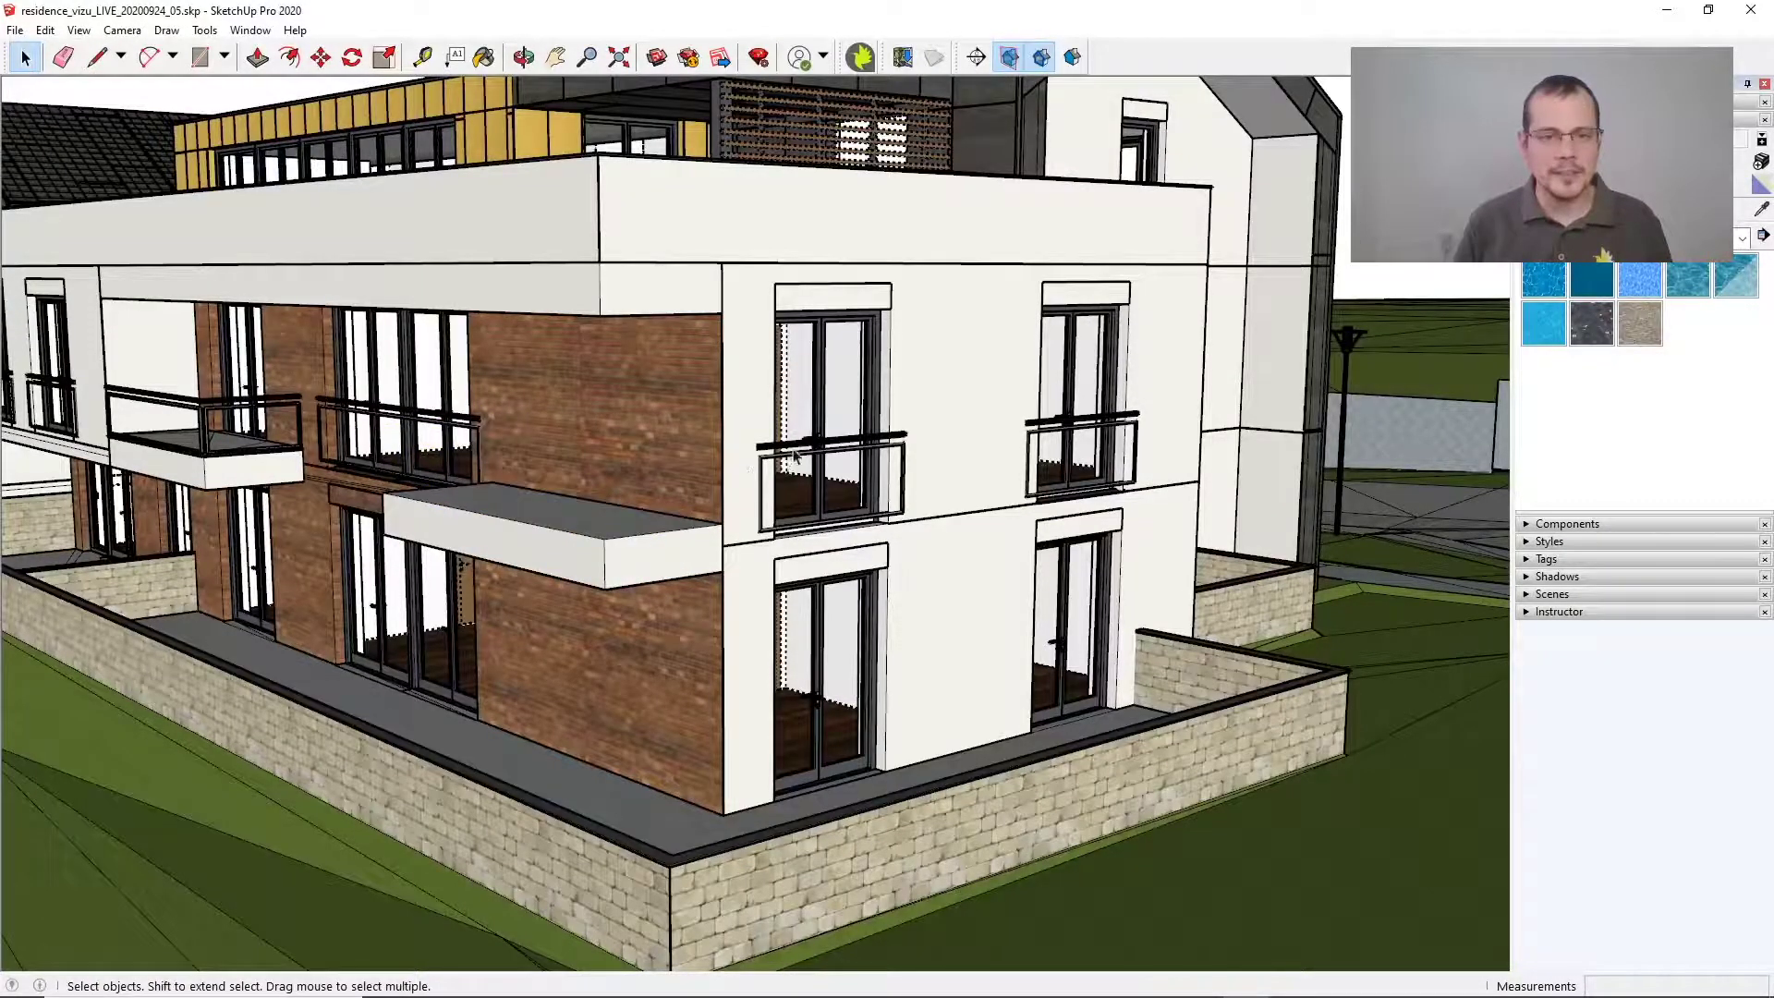
pyautogui.click(804, 445)
pyautogui.press('Delete')
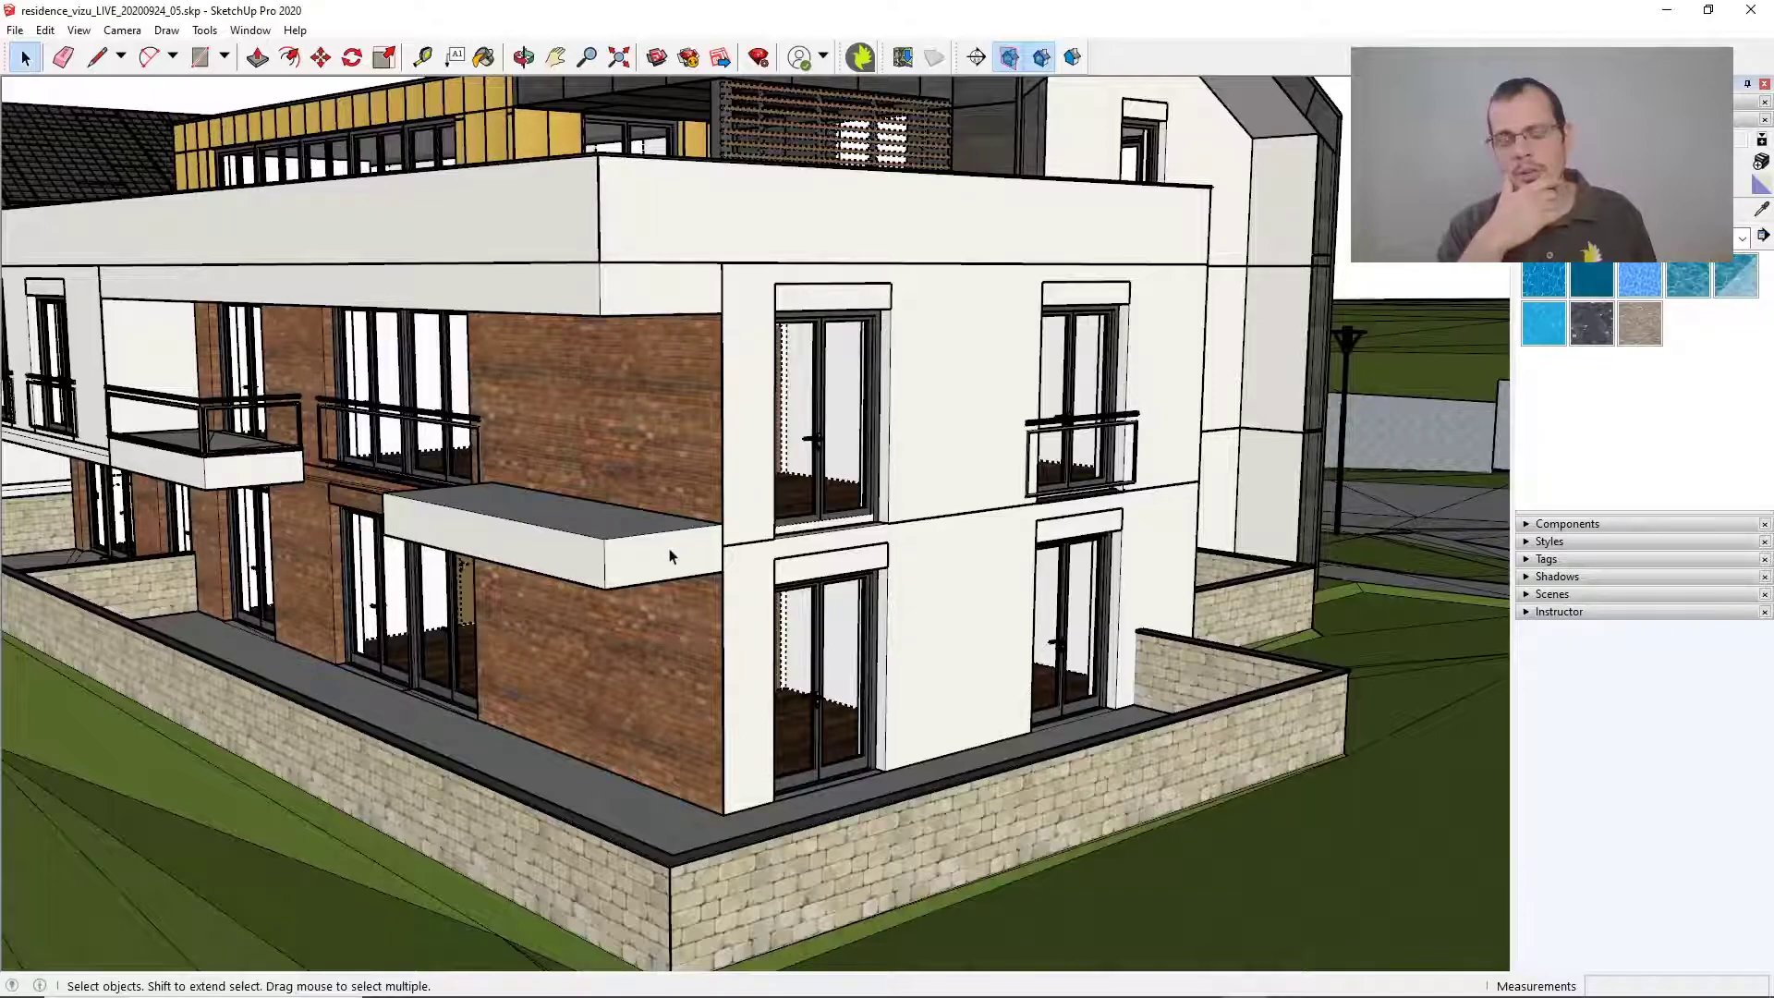
# Pull the end faces of the corner balcony slab and the overhang above it about 5' 6 13/16" out from the white facade
pyautogui.click(258, 58)
pyautogui.moveTo(655, 572); pyautogui.dragTo(724, 604)
pyautogui.moveTo(741, 631)
pyautogui.mouseDown(button='middle')
pyautogui.moveTo(699, 636)
pyautogui.moveTo(713, 651)
pyautogui.mouseUp(button='middle')
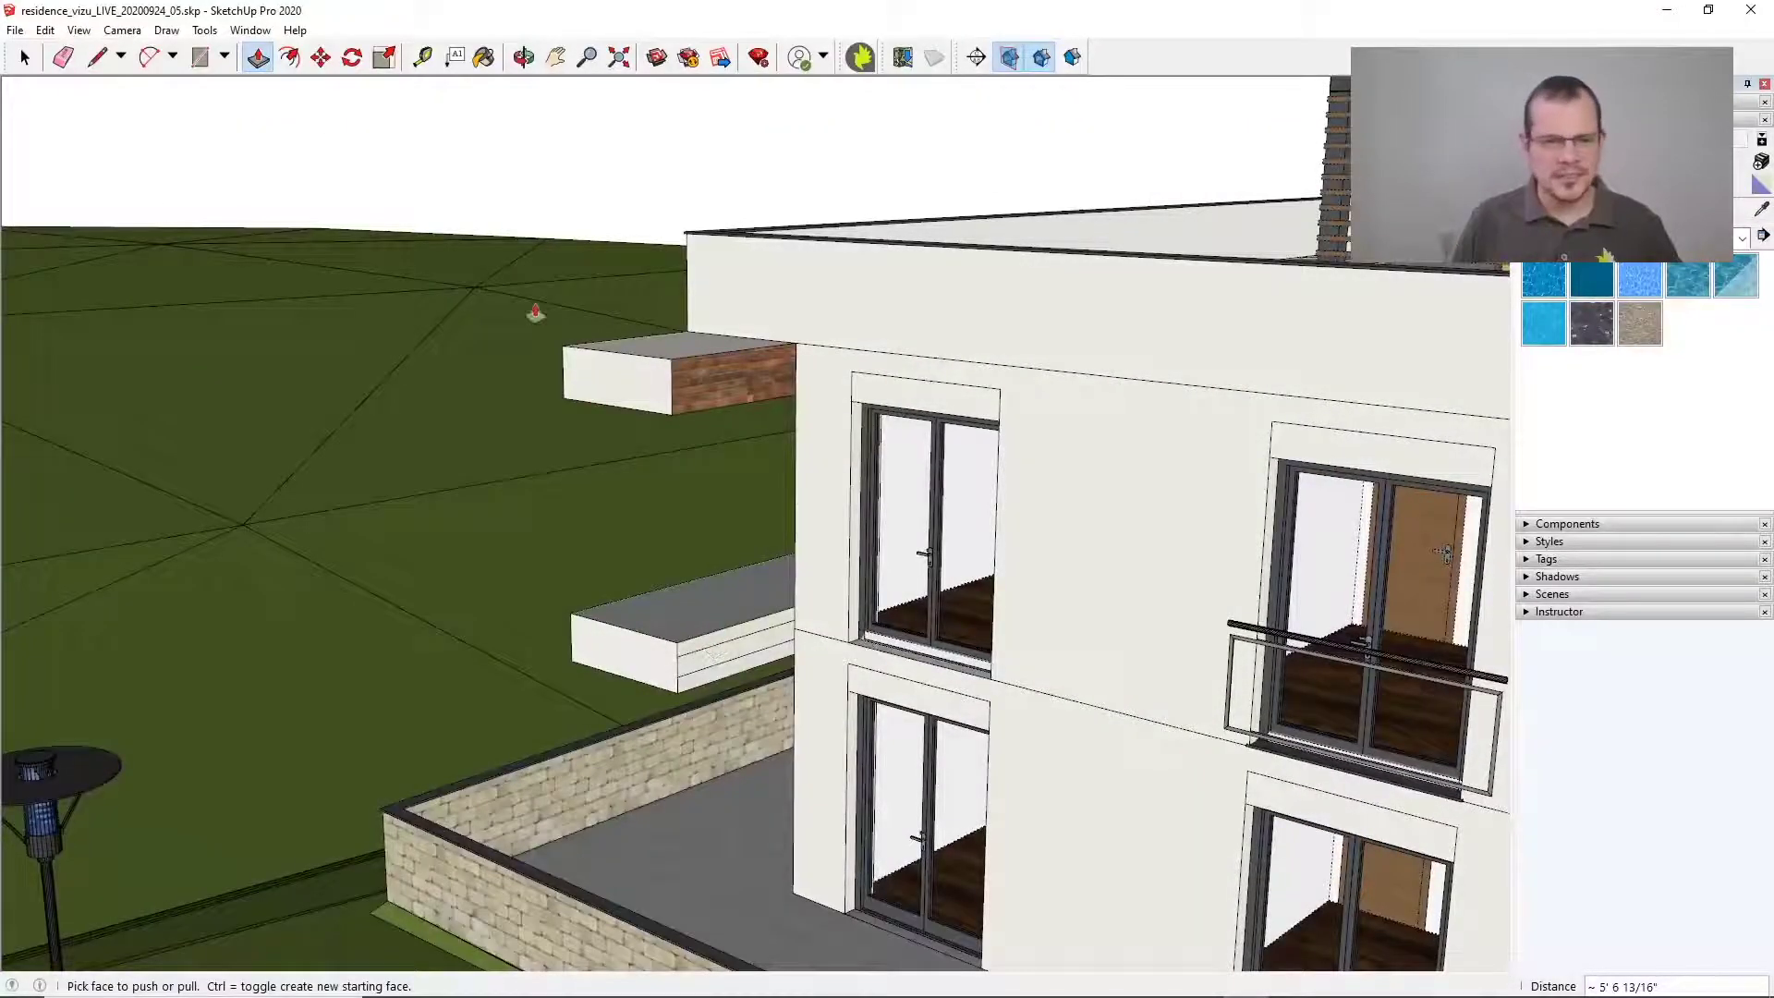
# Remove the two leftover edges on the balcony slab's side face and pull that face along the facade to the window's far edge
pyautogui.click(24, 58)
pyautogui.click(717, 653)
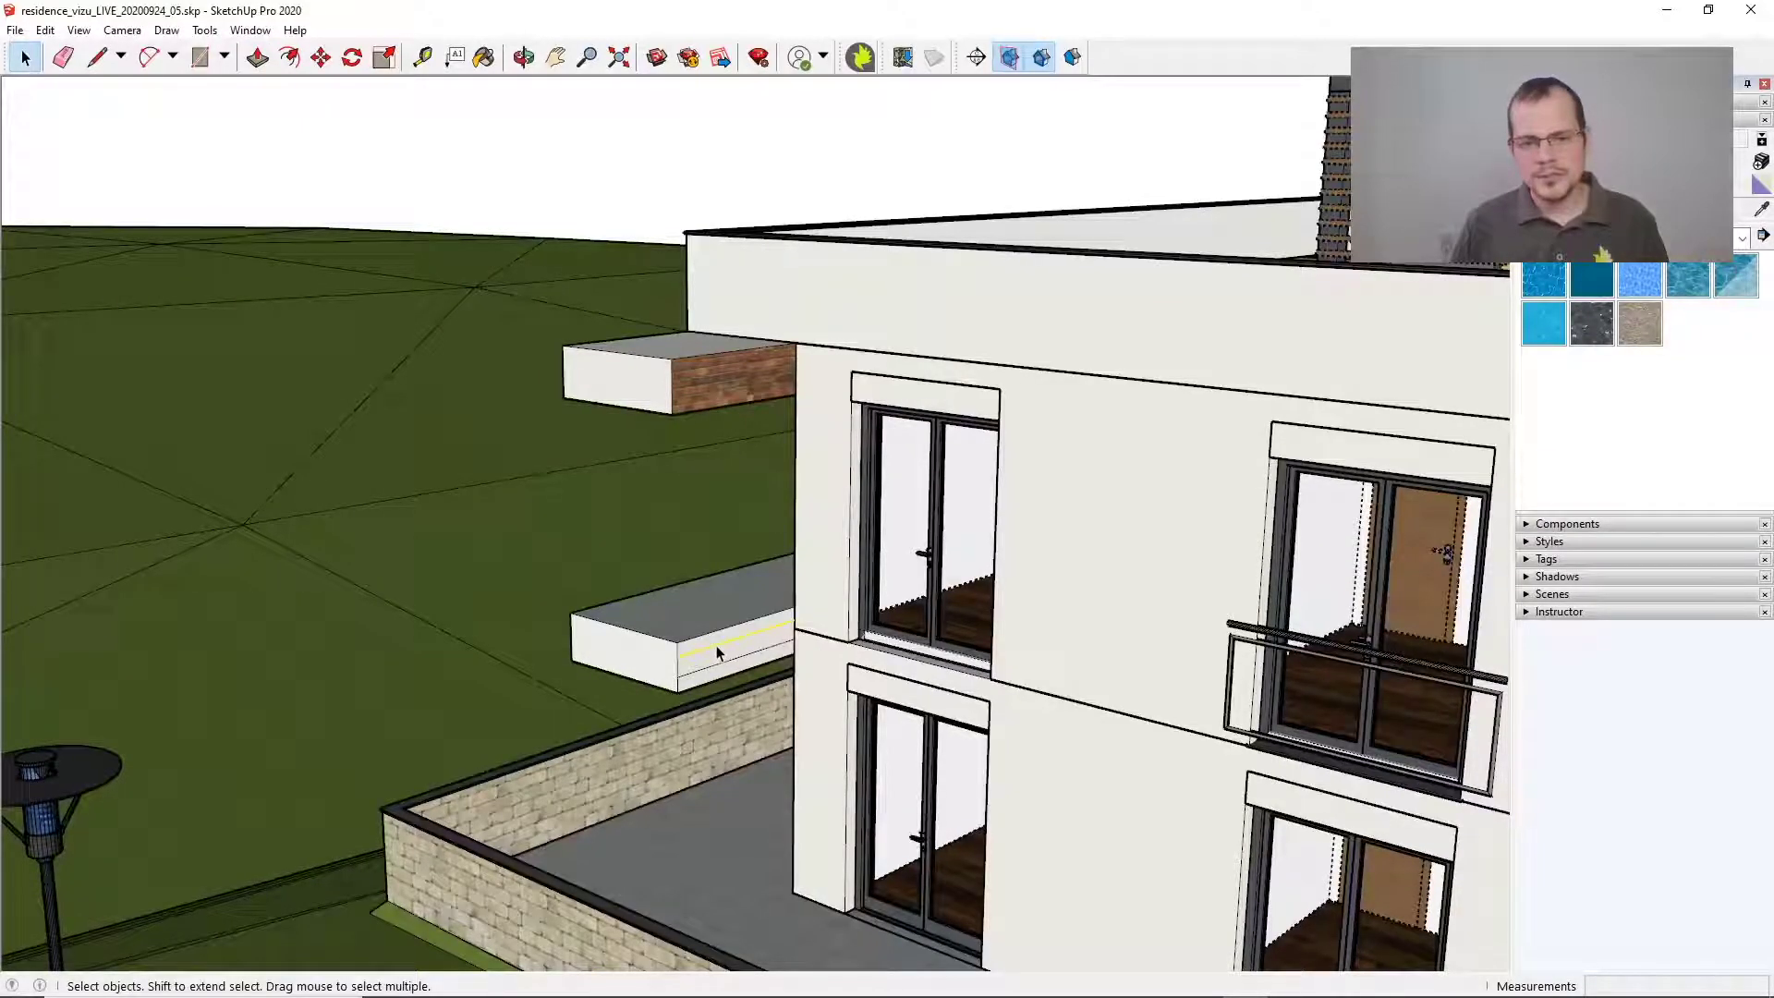
pyautogui.click(725, 668)
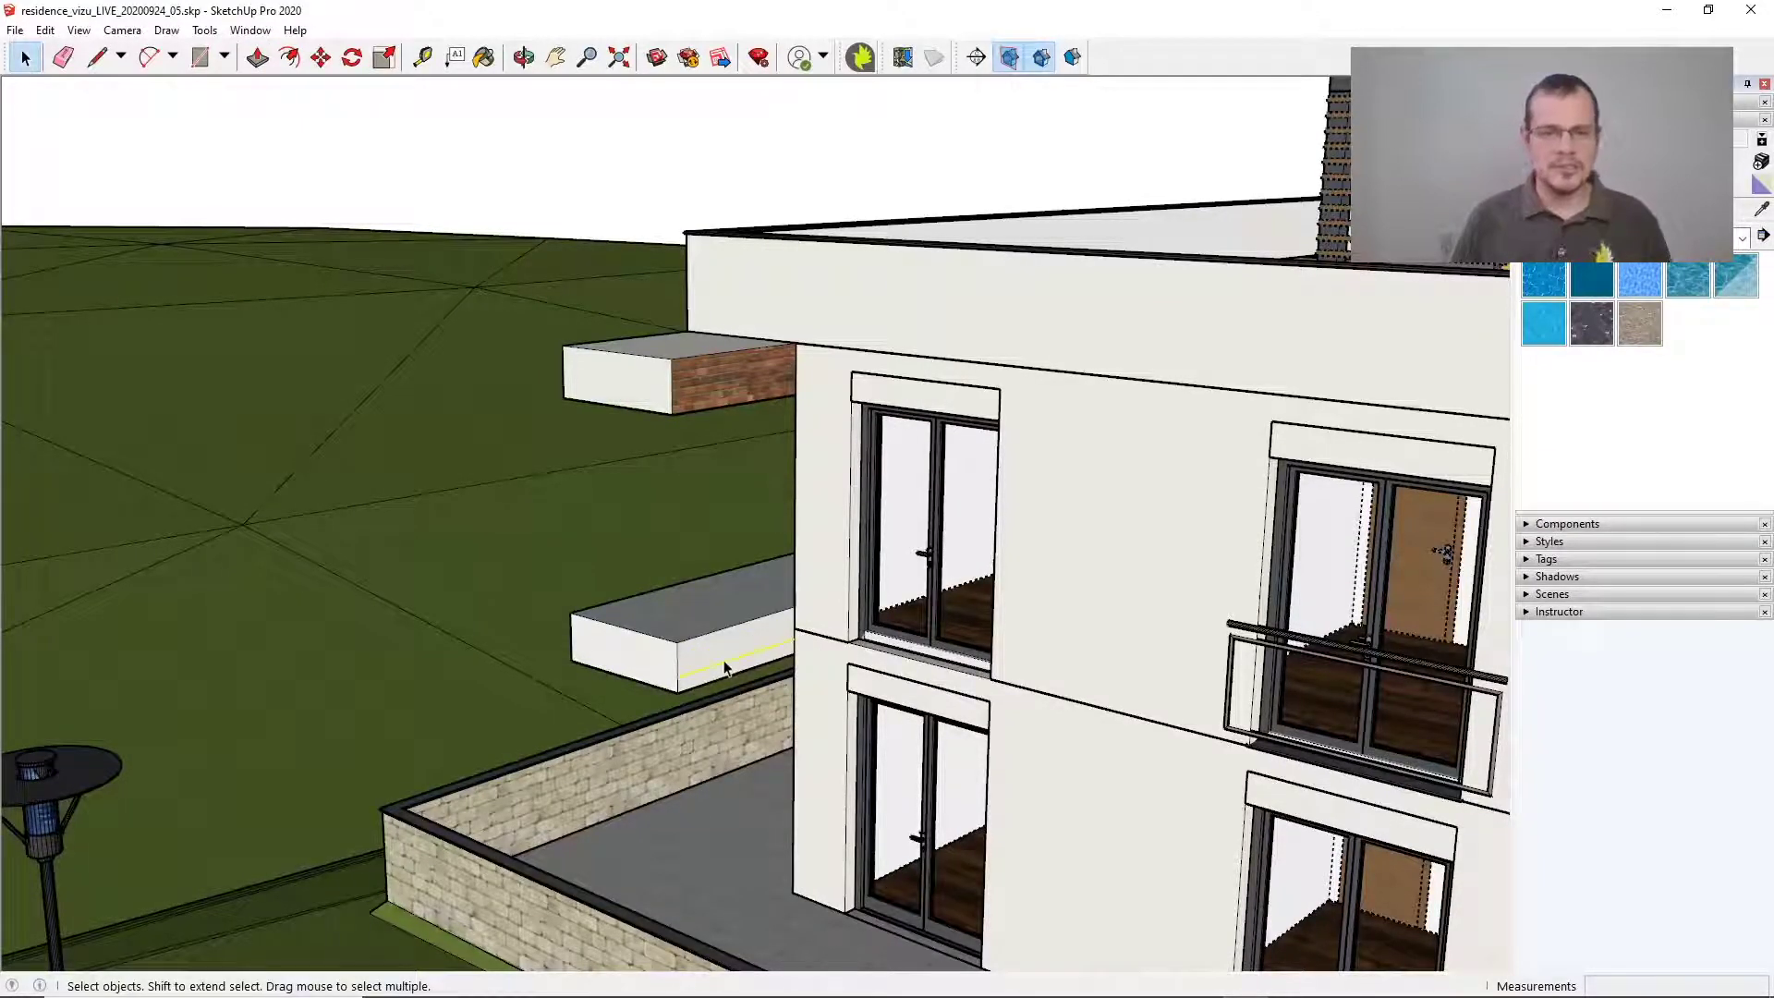
pyautogui.click(258, 57)
pyautogui.moveTo(729, 654); pyautogui.dragTo(996, 651)
pyautogui.click(691, 382)
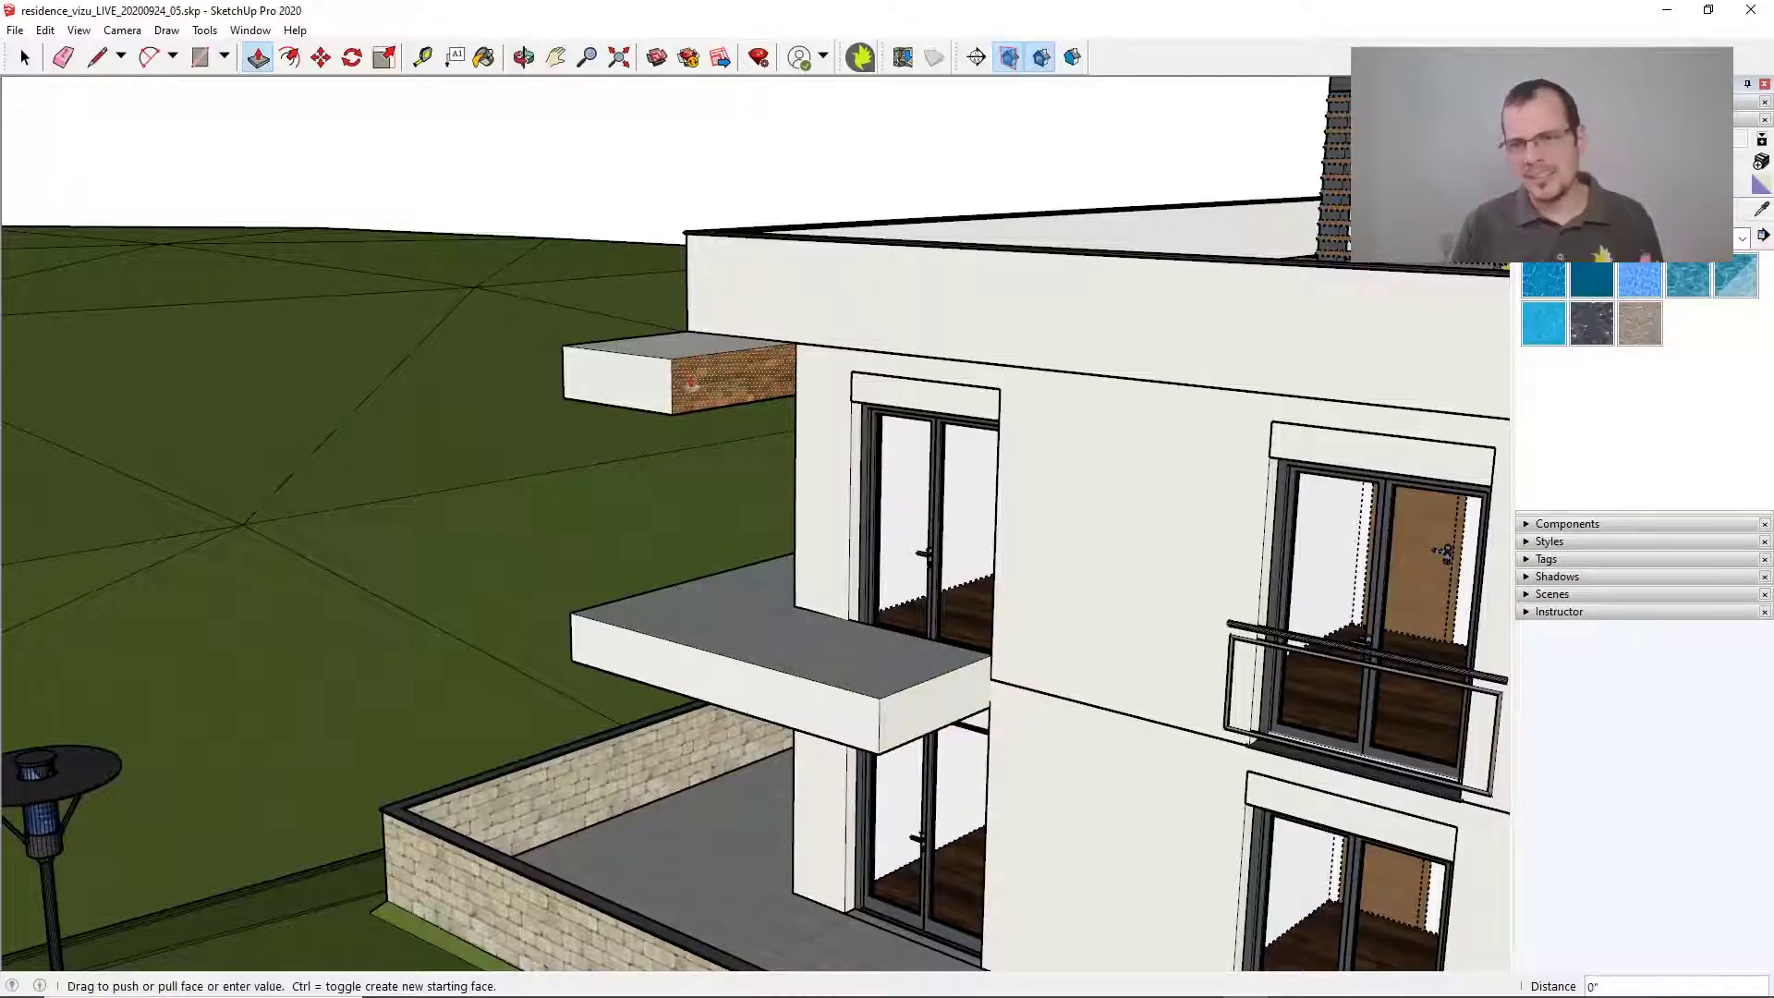
pyautogui.press('Escape')
pyautogui.click(753, 386)
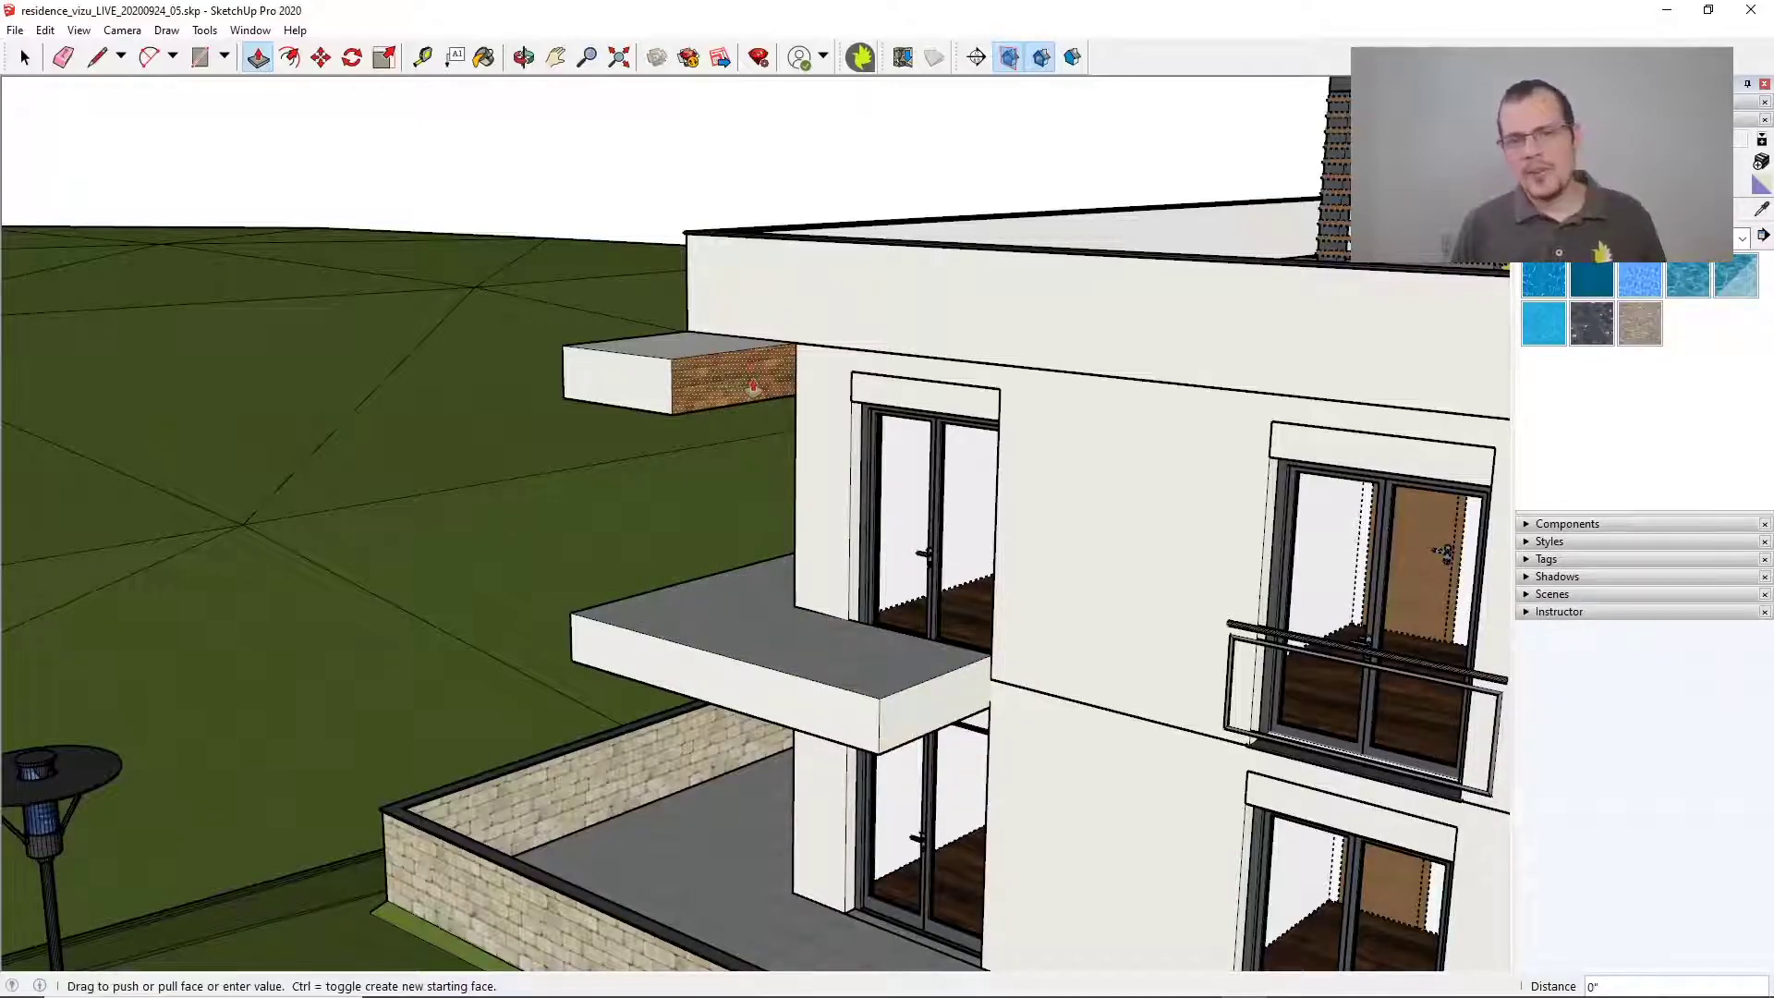
# Split the upper overhang's brick side face with a vertical line at the wall corner and pull it about 7' 11 9/16" along the facade
pyautogui.click(96, 57)
pyautogui.click(794, 396)
pyautogui.click(794, 343)
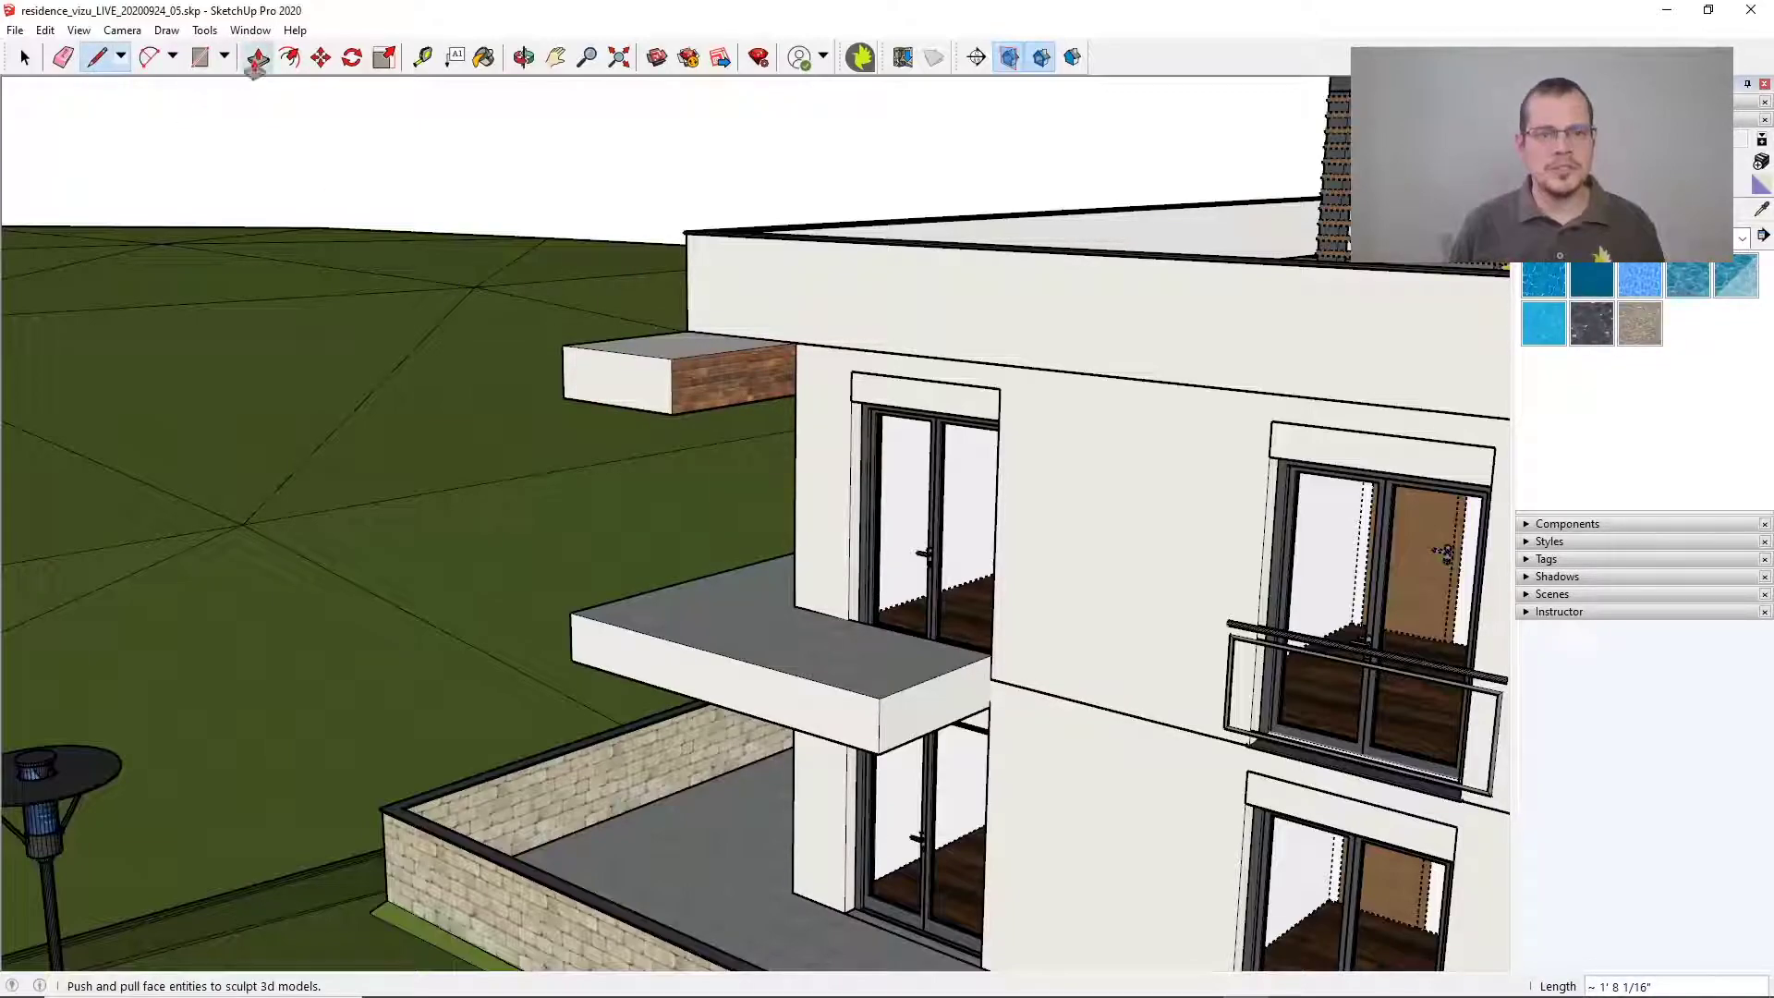
pyautogui.click(258, 57)
pyautogui.moveTo(698, 379); pyautogui.dragTo(881, 705)
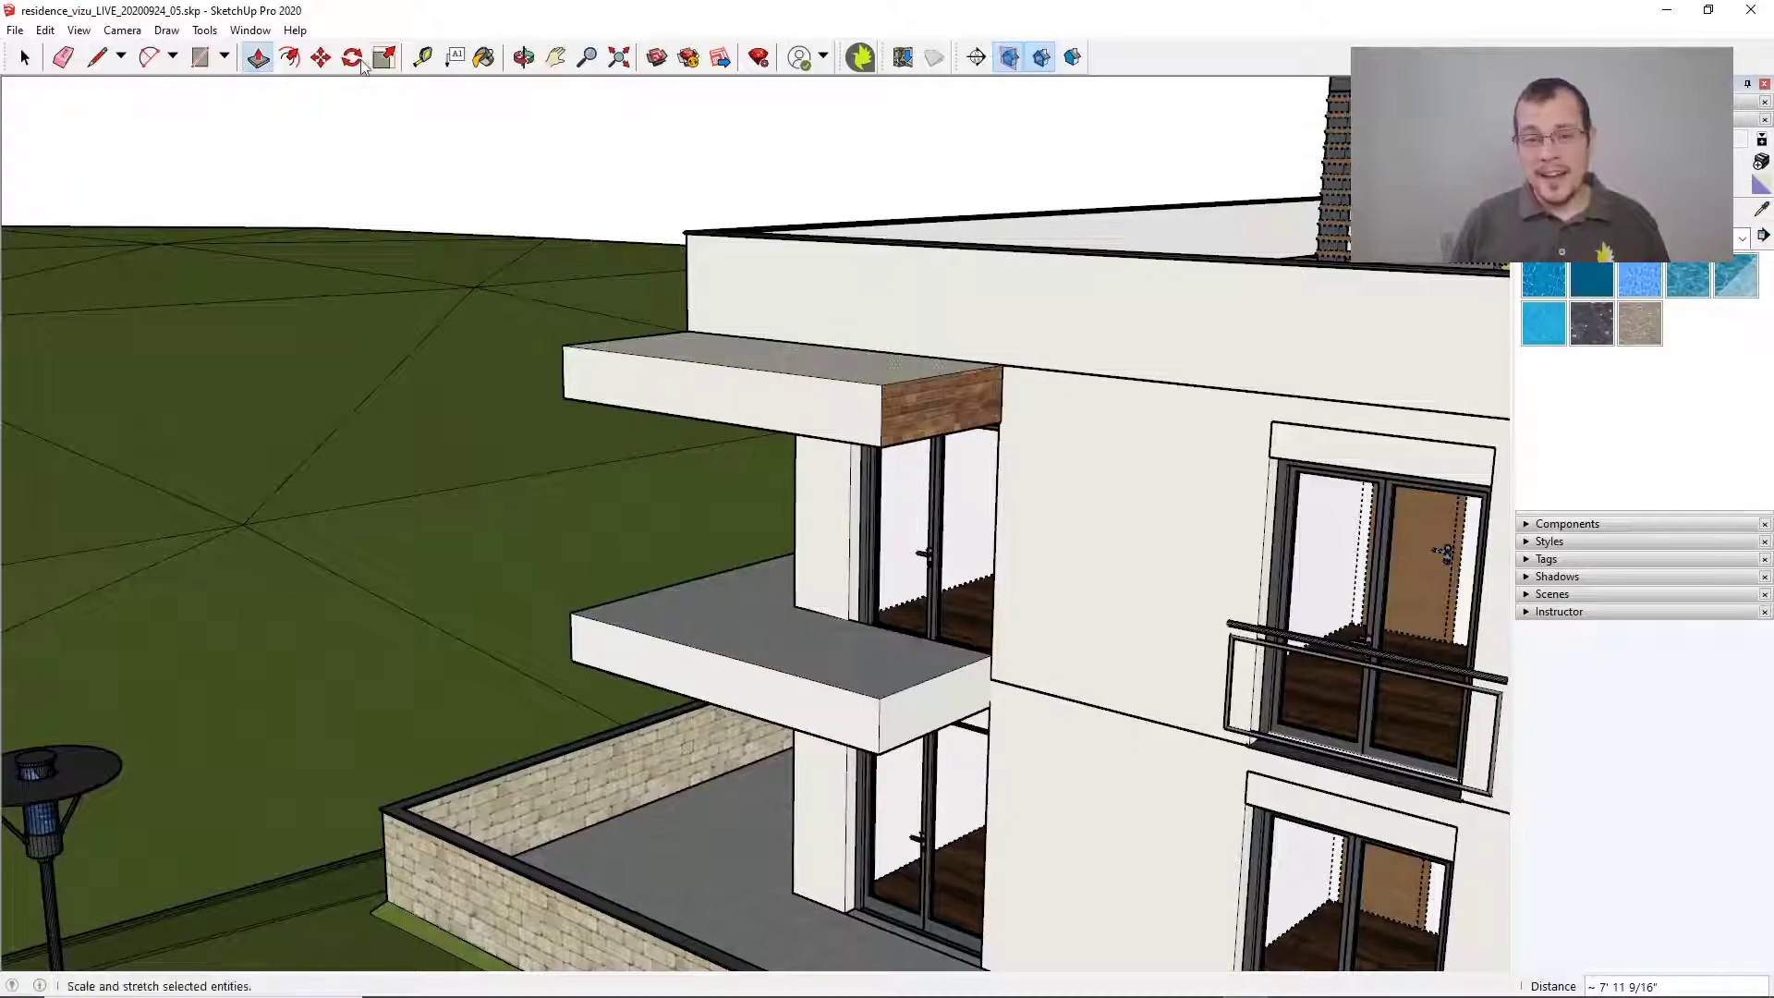
# Paint the extended upper overhang's brick side face white and update the model in ARCHLine.XP Live
pyautogui.click(483, 57)
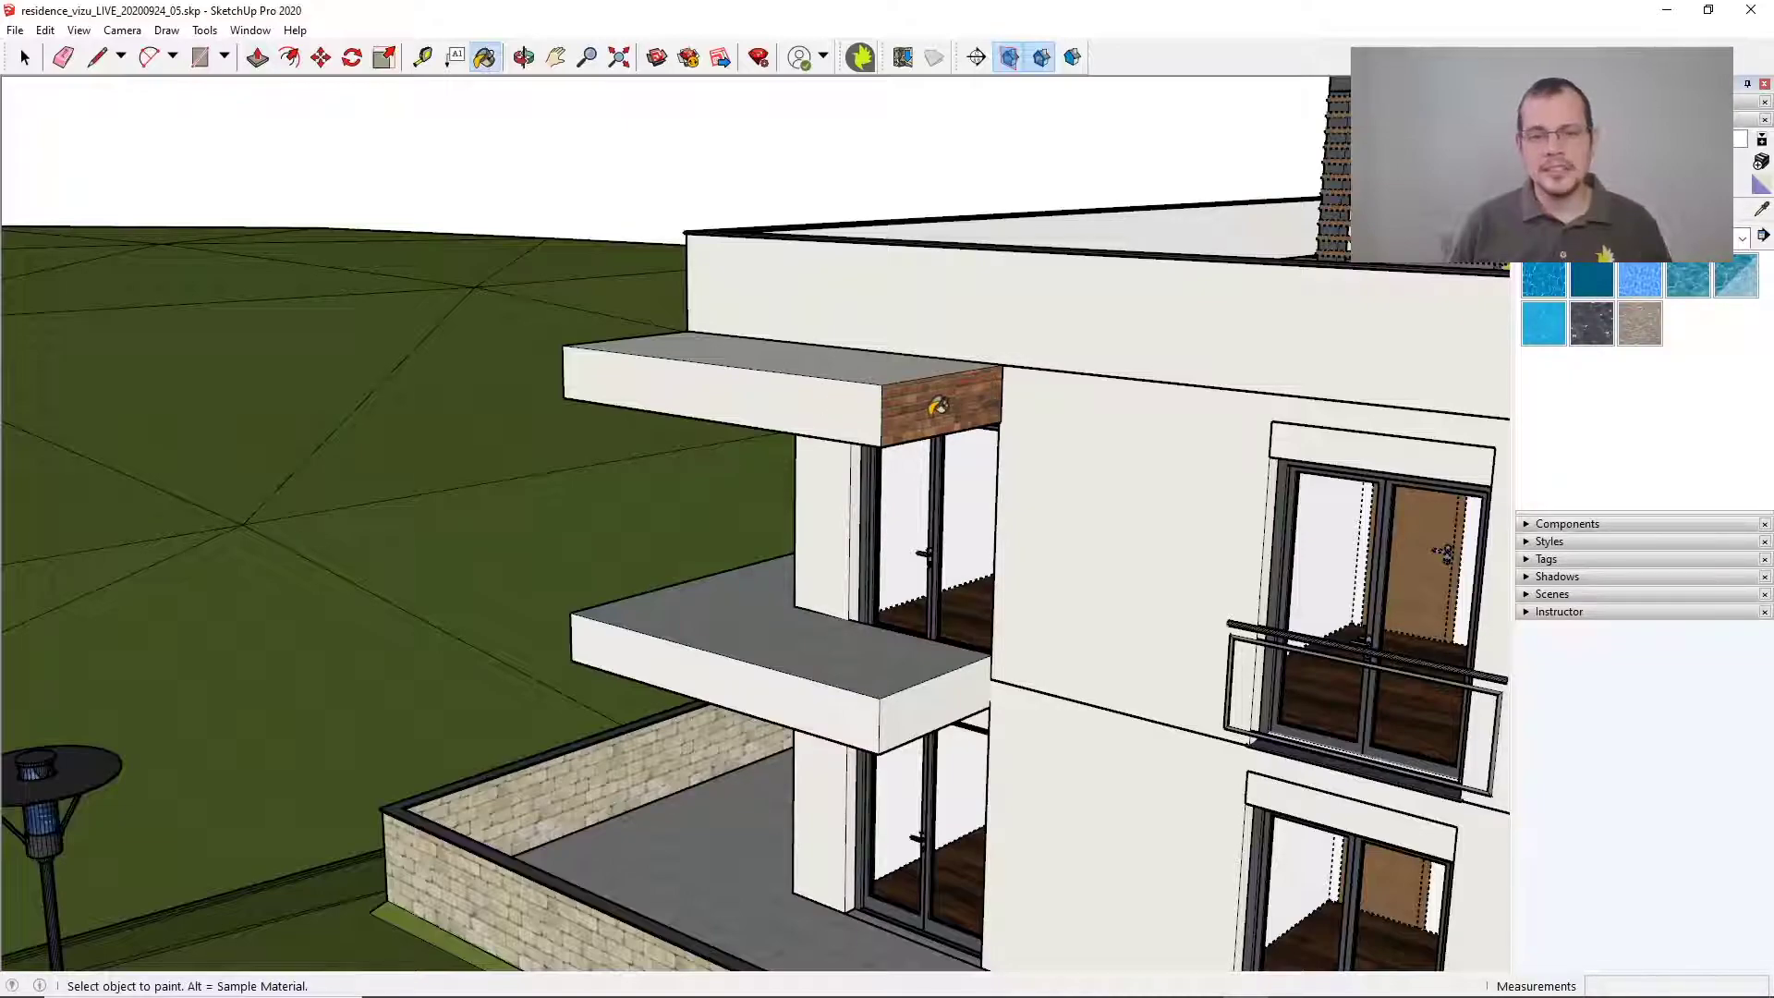
pyautogui.click(938, 406)
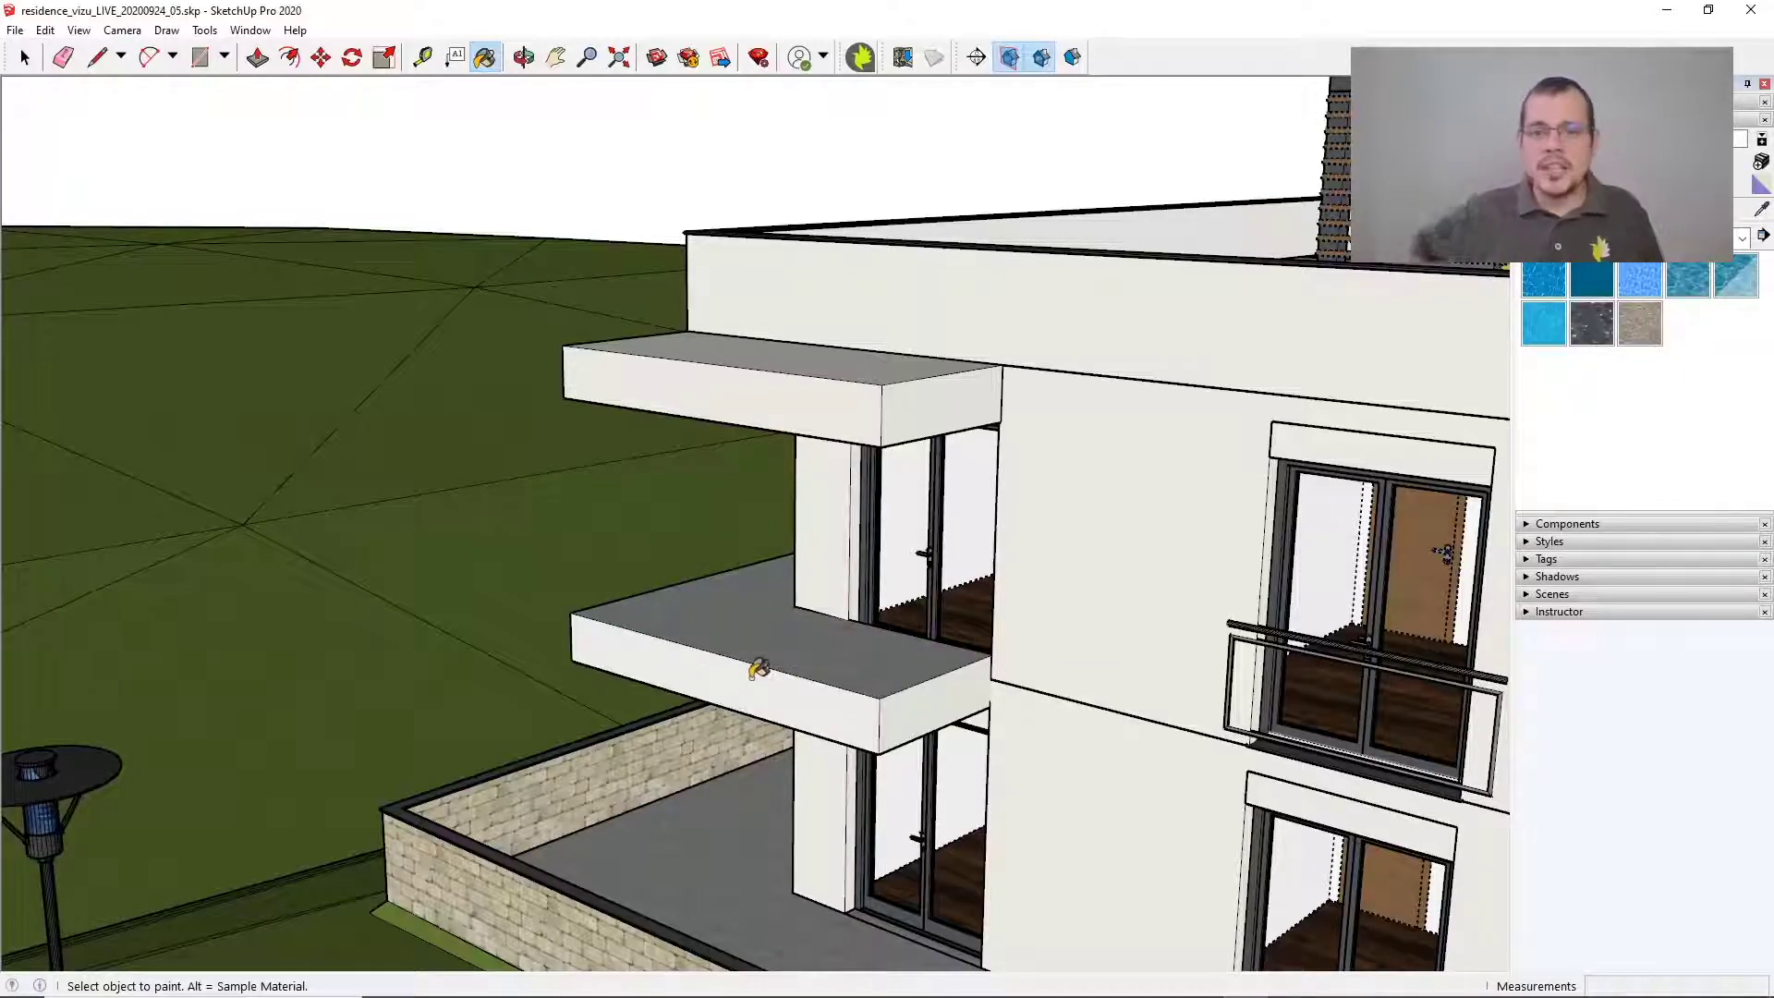
pyautogui.moveTo(813, 637); pyautogui.dragTo(831, 637, button='middle')
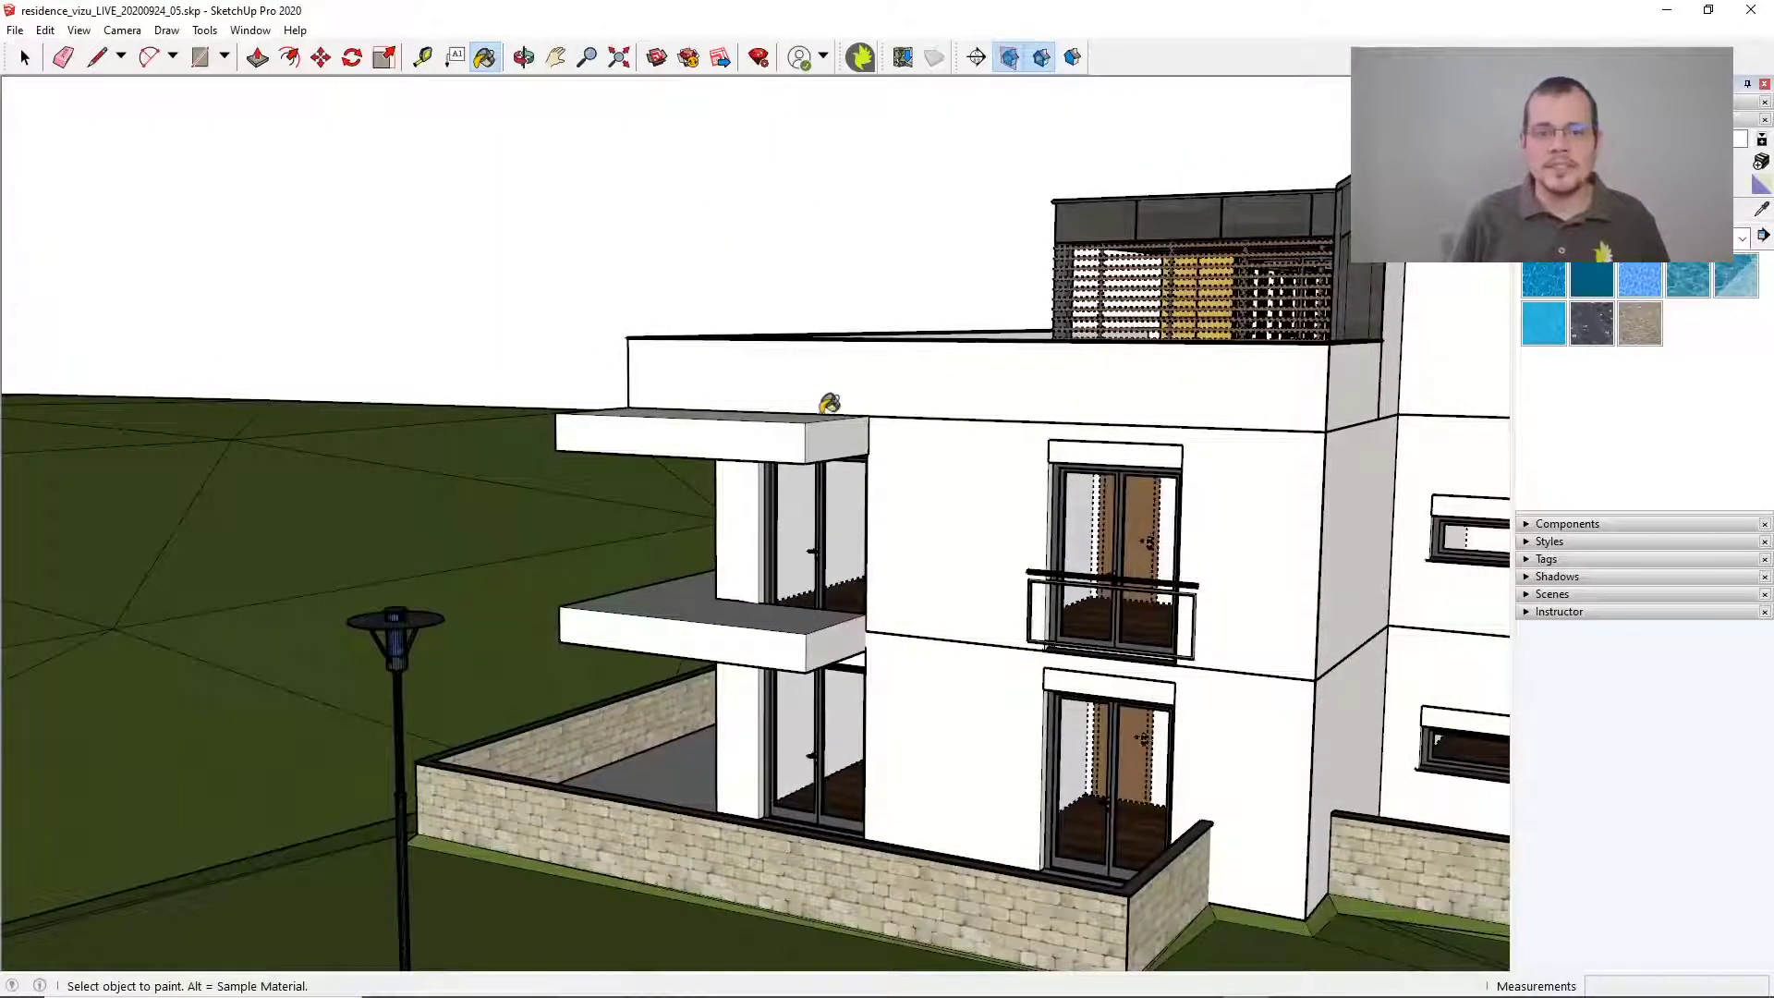
pyautogui.click(25, 57)
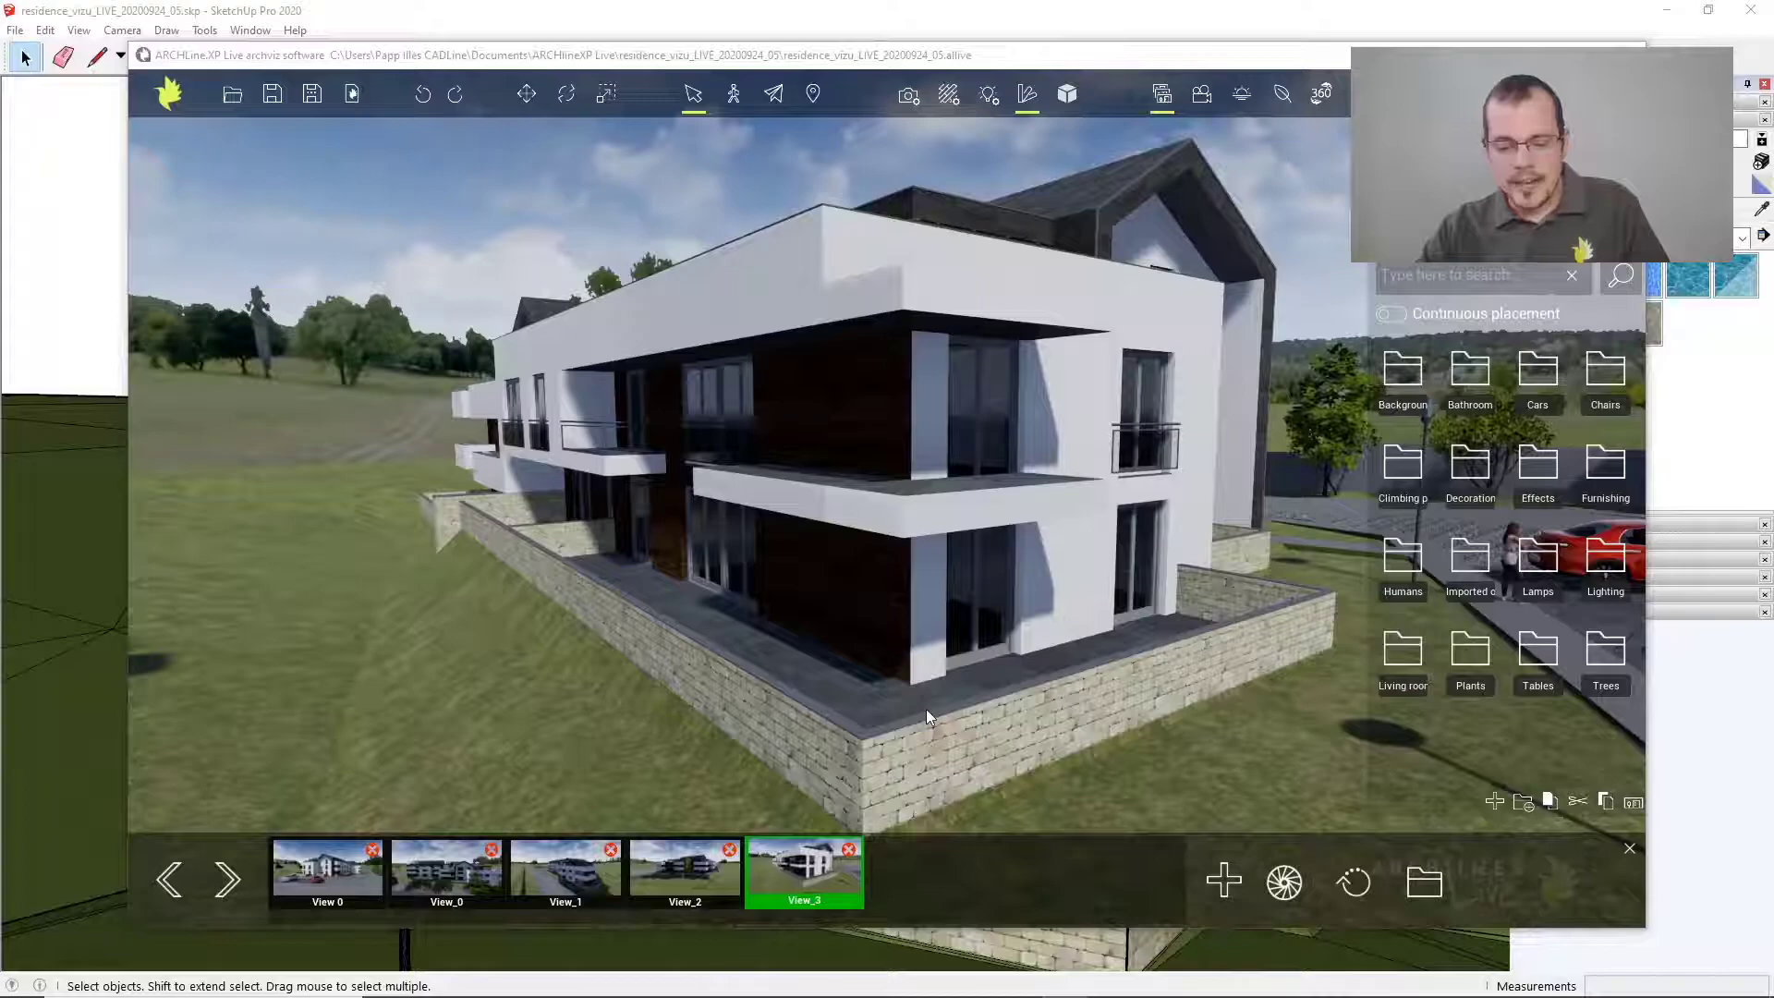
# Set the sun's time of day to 11:47 for the view of the corner terrace
pyautogui.scroll(5, 925, 710)
pyautogui.scroll(-2, 924, 711)
pyautogui.moveTo(911, 716); pyautogui.dragTo(1324, 478, button='middle')
pyautogui.moveTo(1048, 630); pyautogui.dragTo(1174, 694, button='middle')
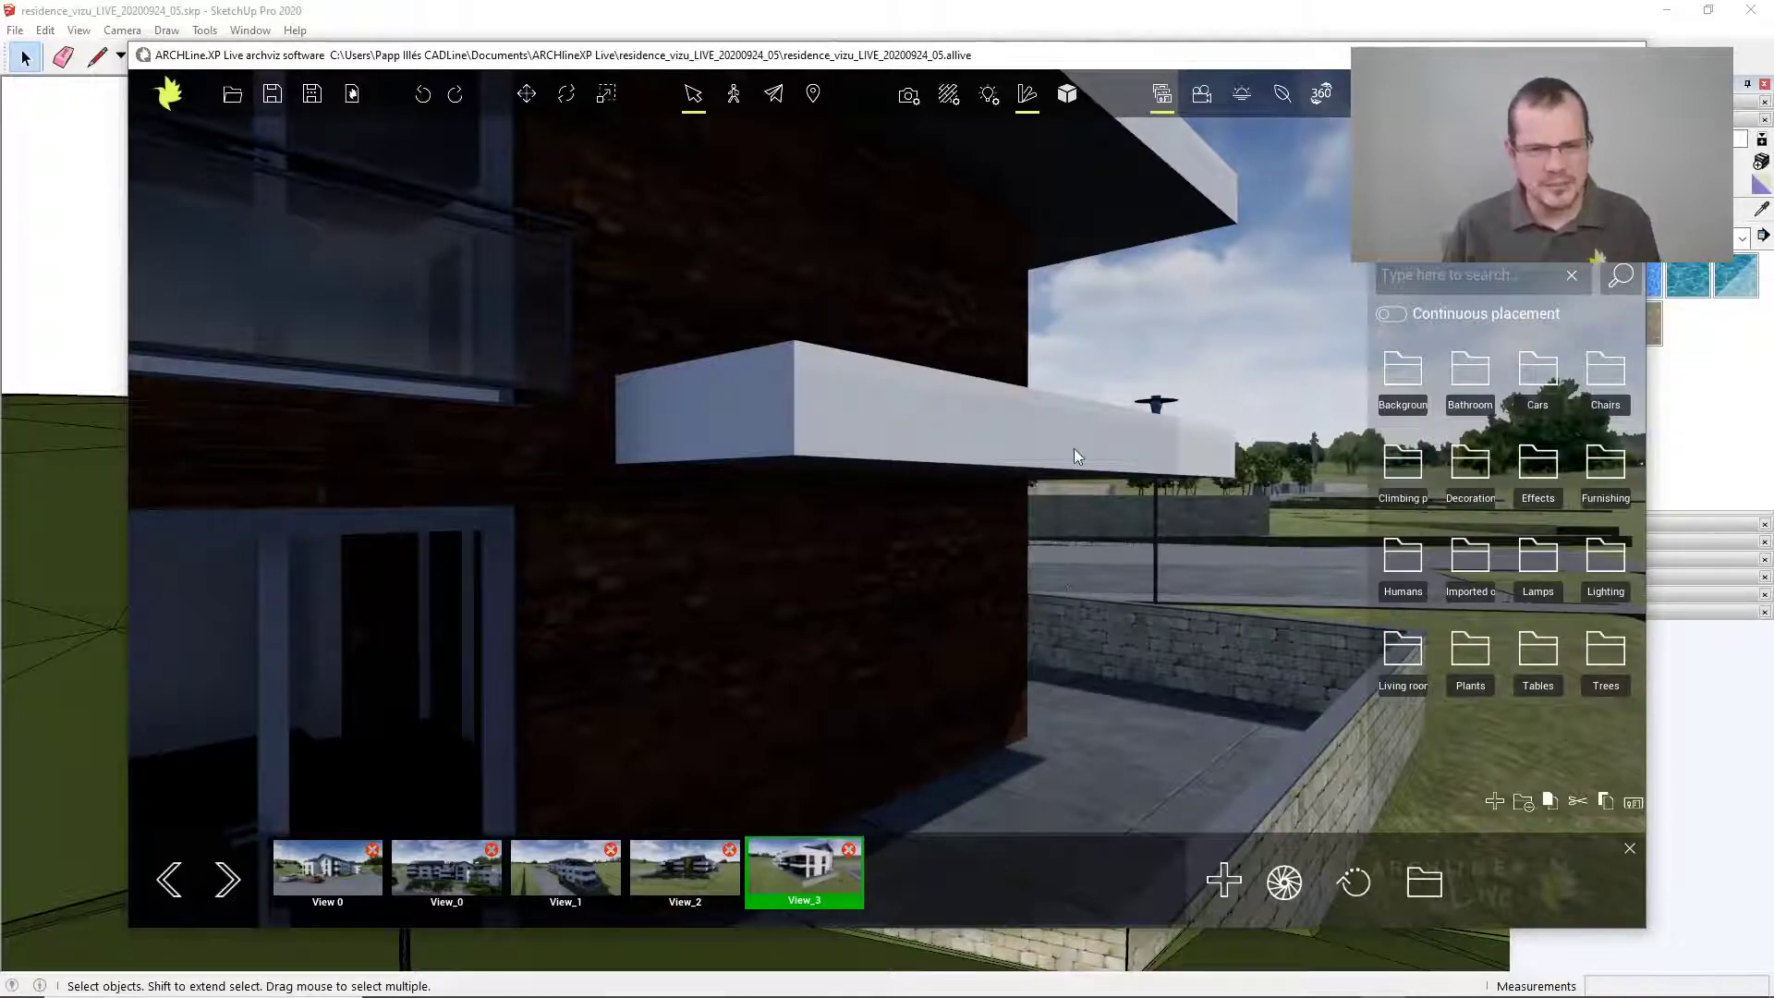
pyautogui.click(1241, 95)
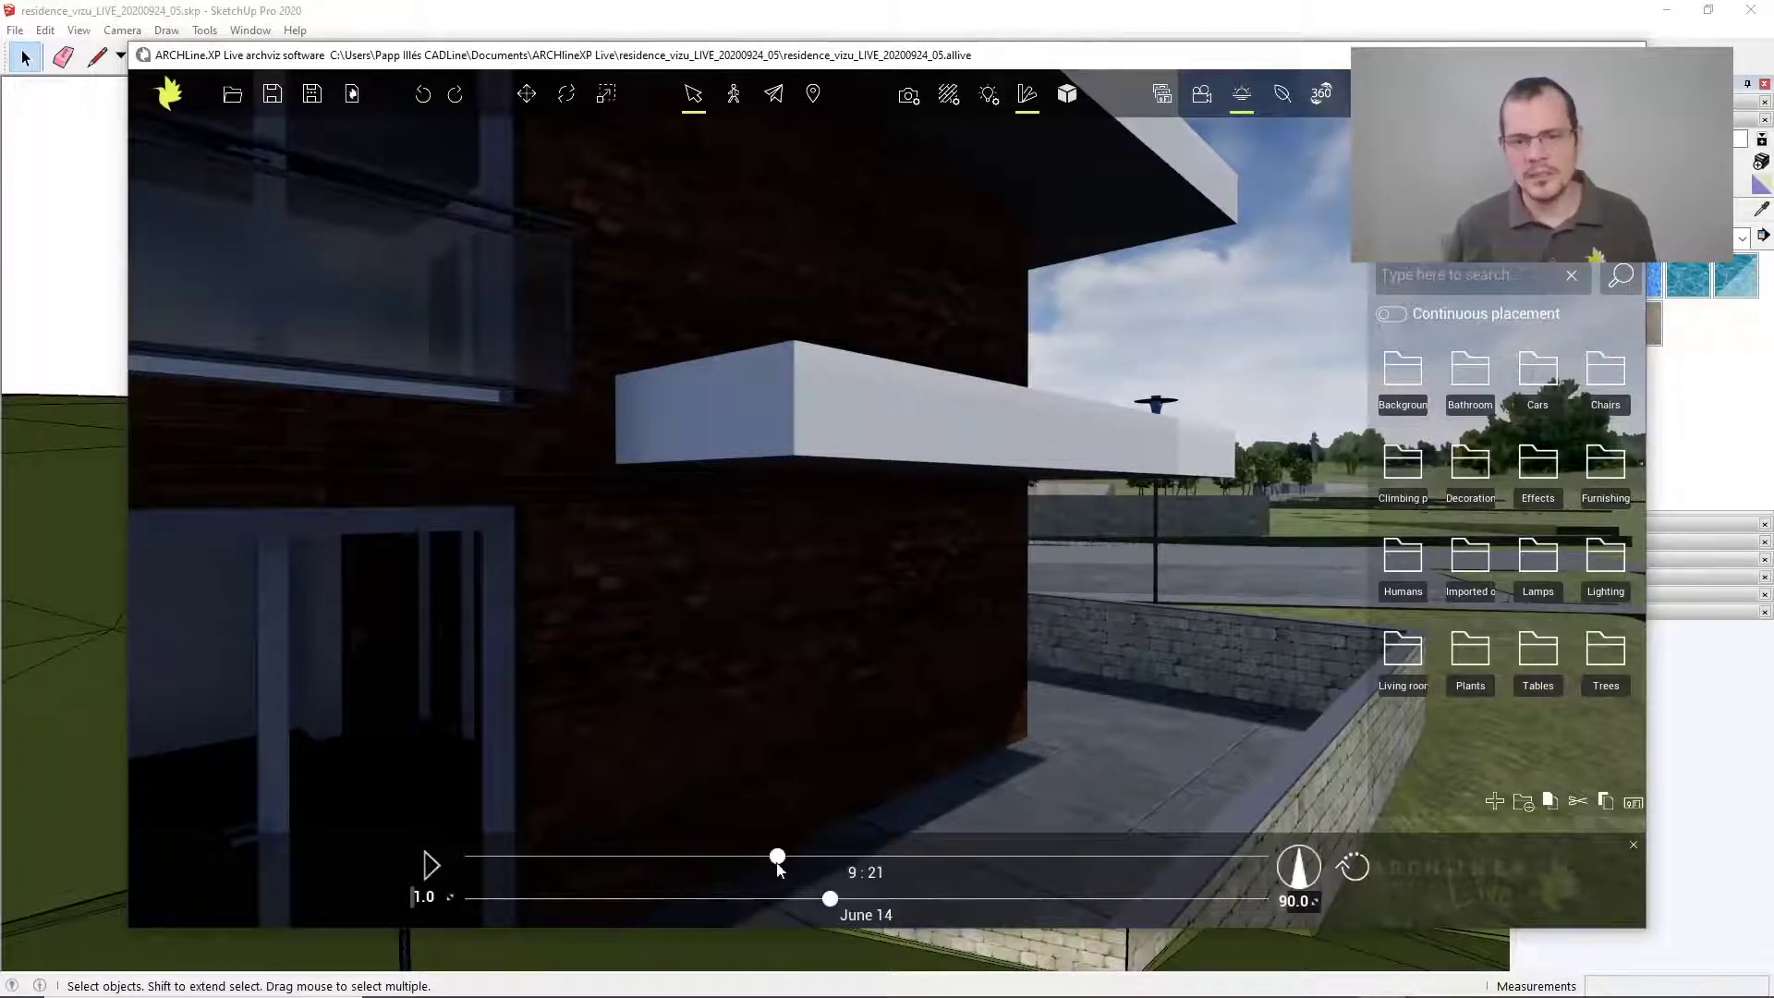
pyautogui.moveTo(779, 864); pyautogui.dragTo(860, 856)
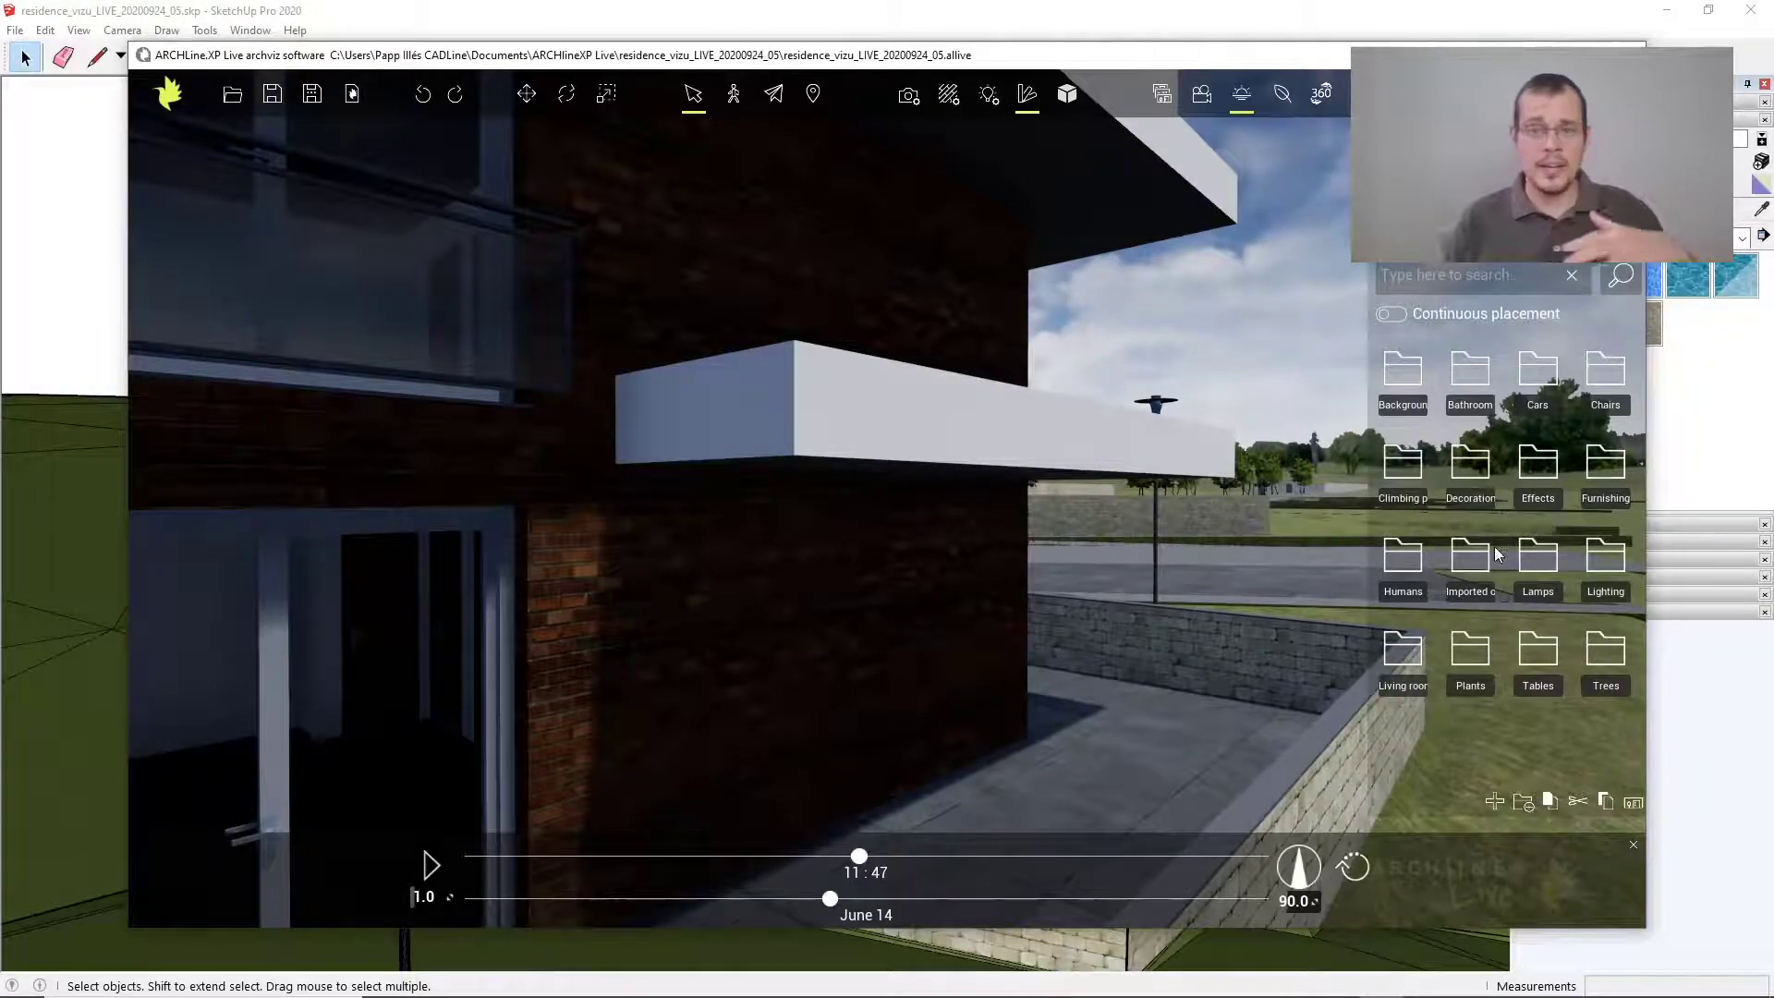
# Place Chair 11 from the Chairs library near the terrace's far stone wall and rotate it about 83° around its vertical axis
pyautogui.click(1608, 398)
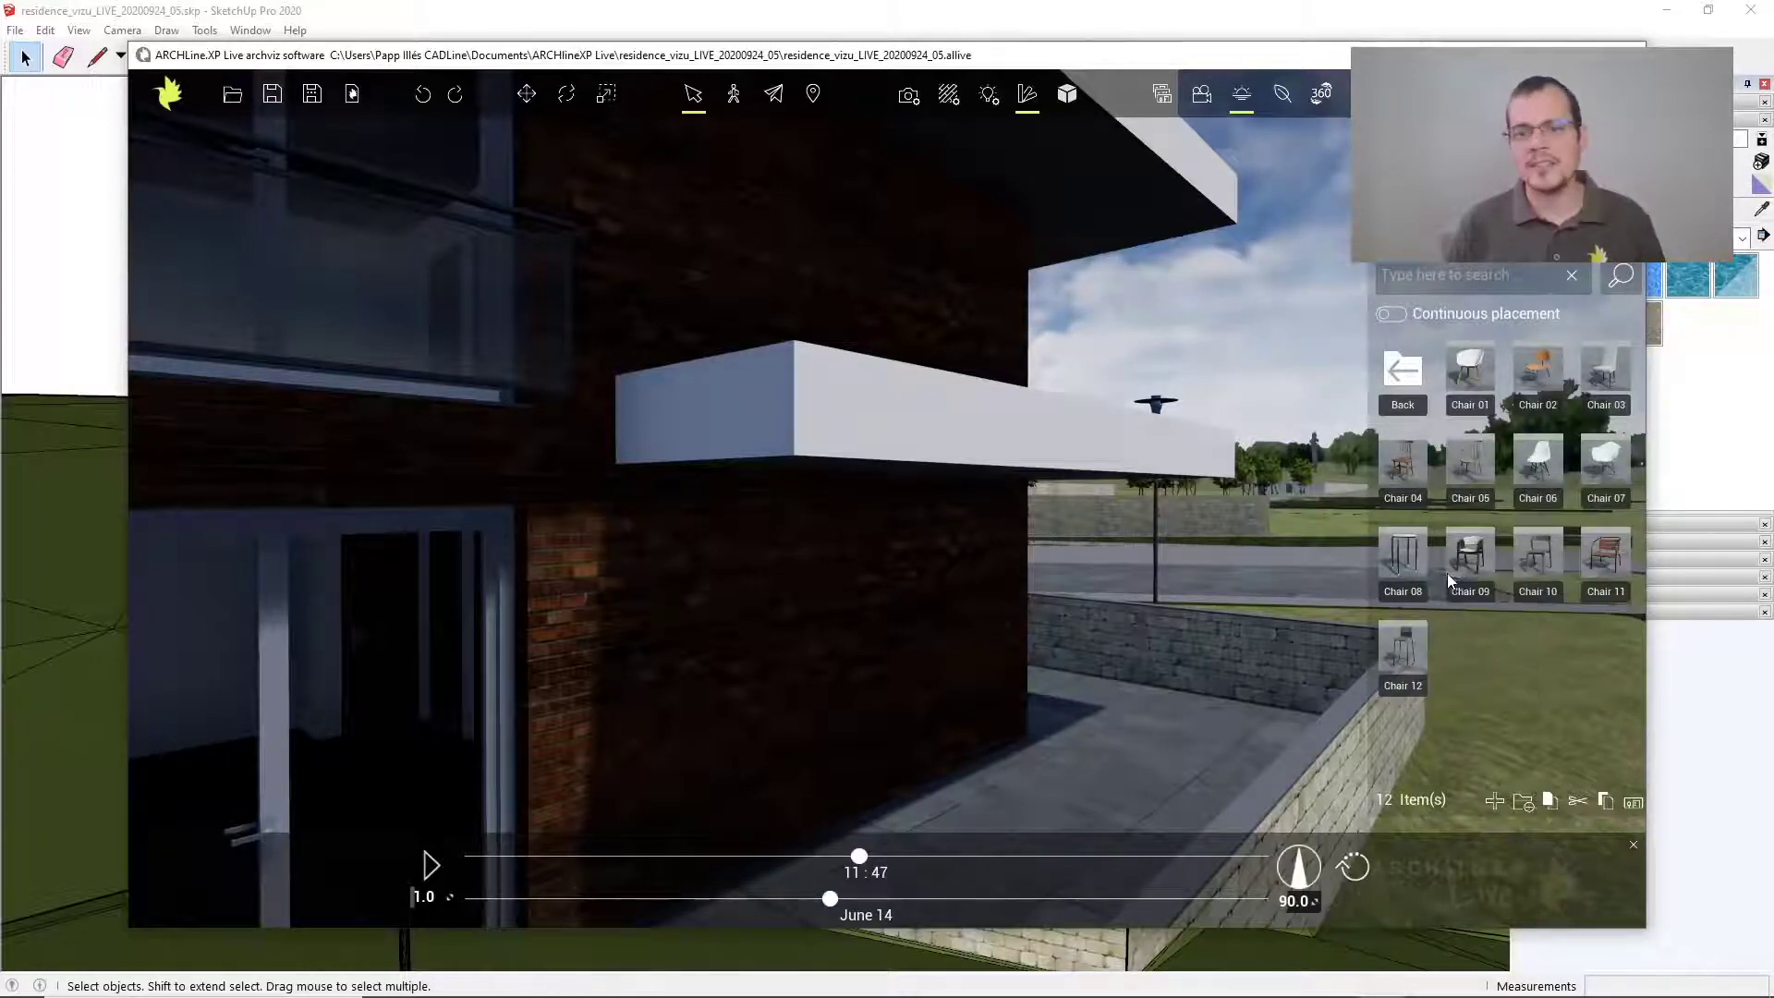
pyautogui.moveTo(1467, 573)
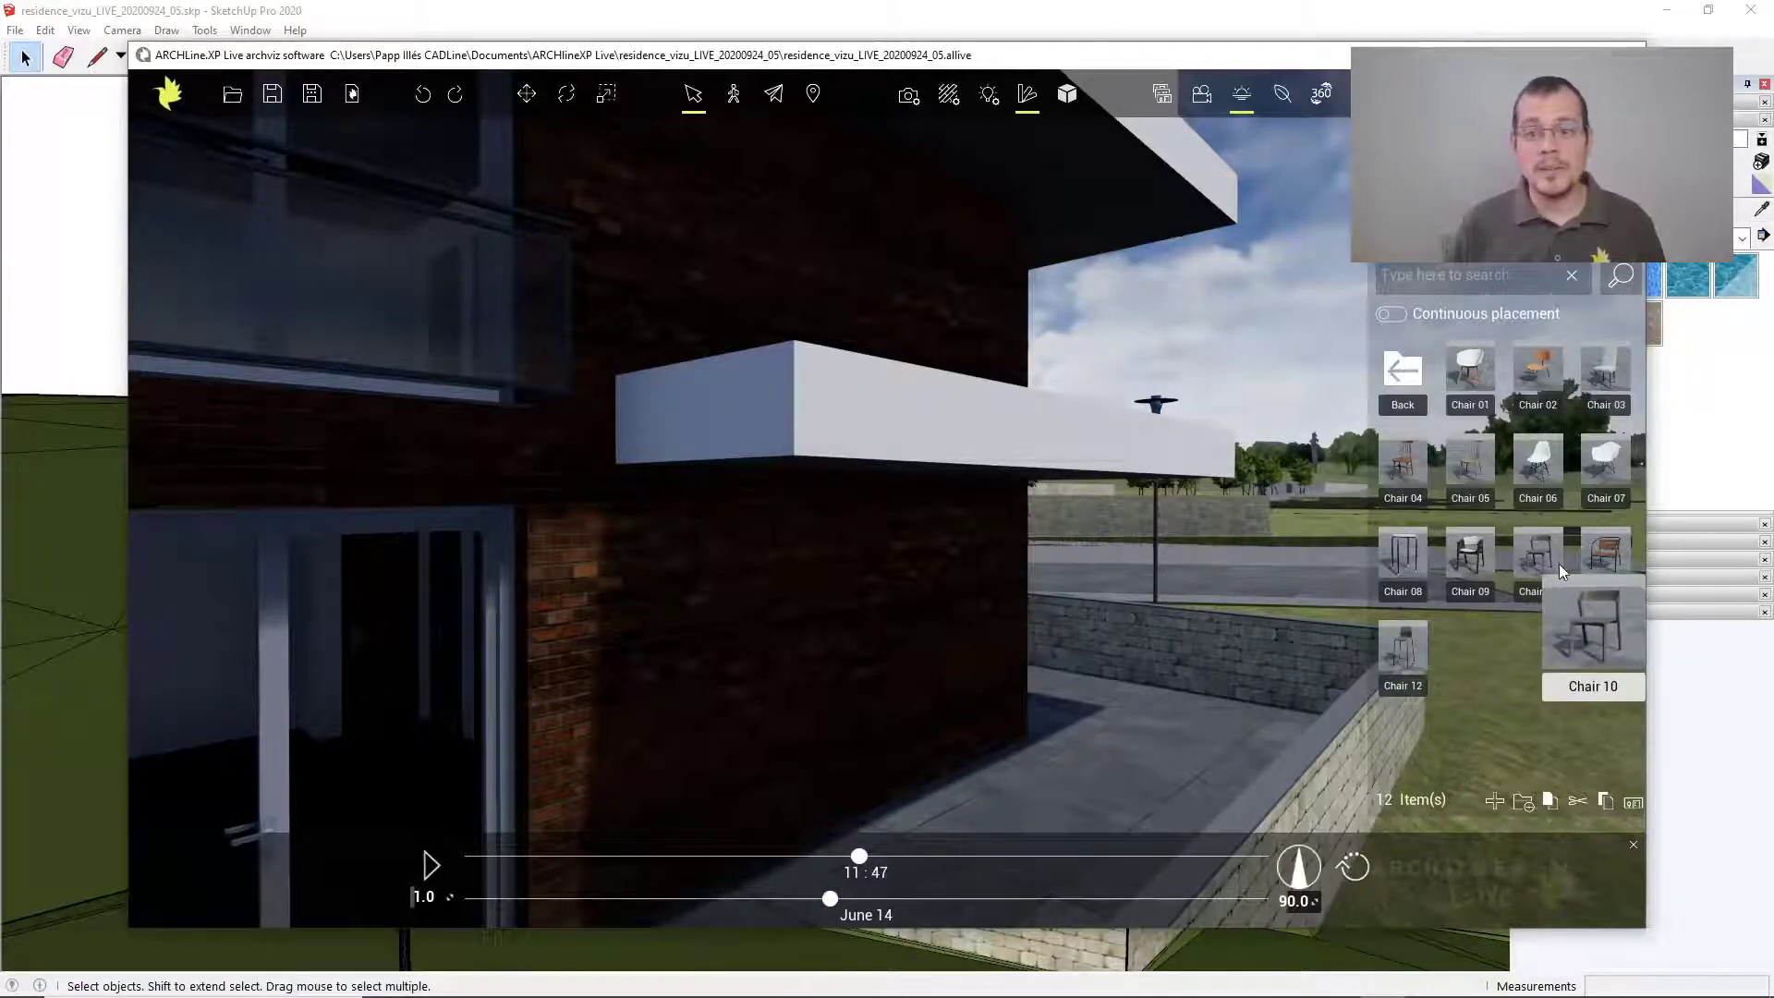
pyautogui.moveTo(1599, 562); pyautogui.dragTo(1161, 704)
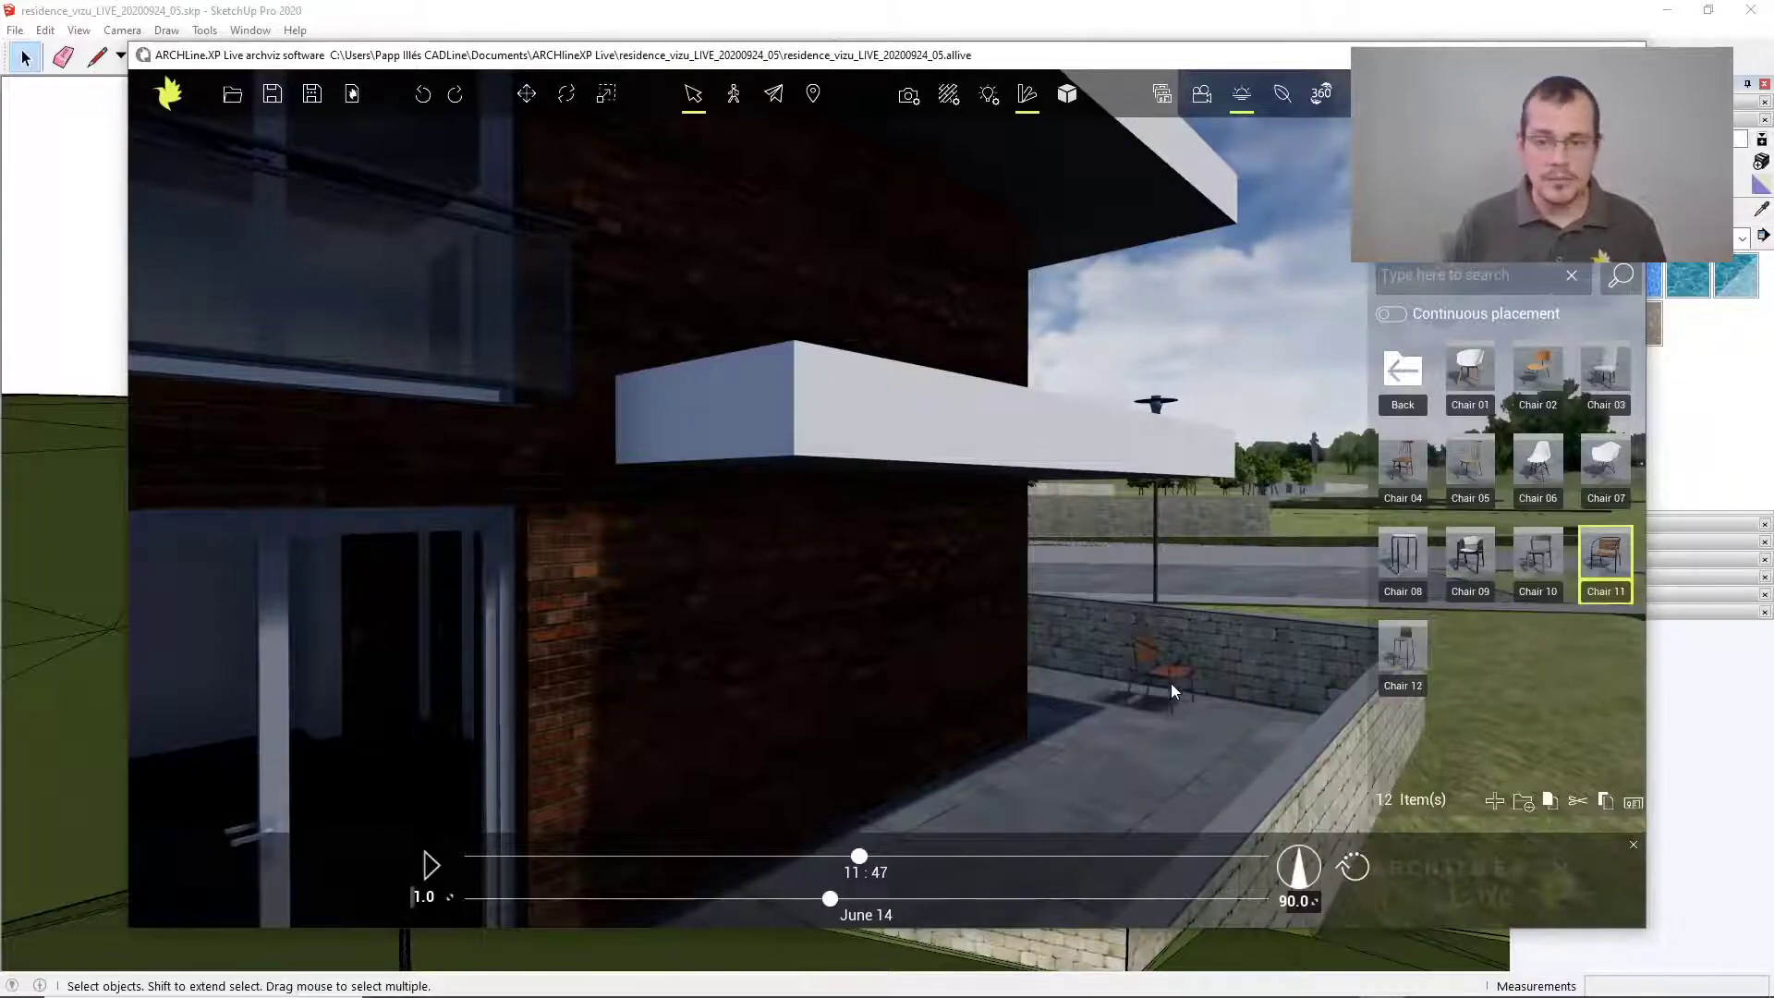
pyautogui.click(566, 93)
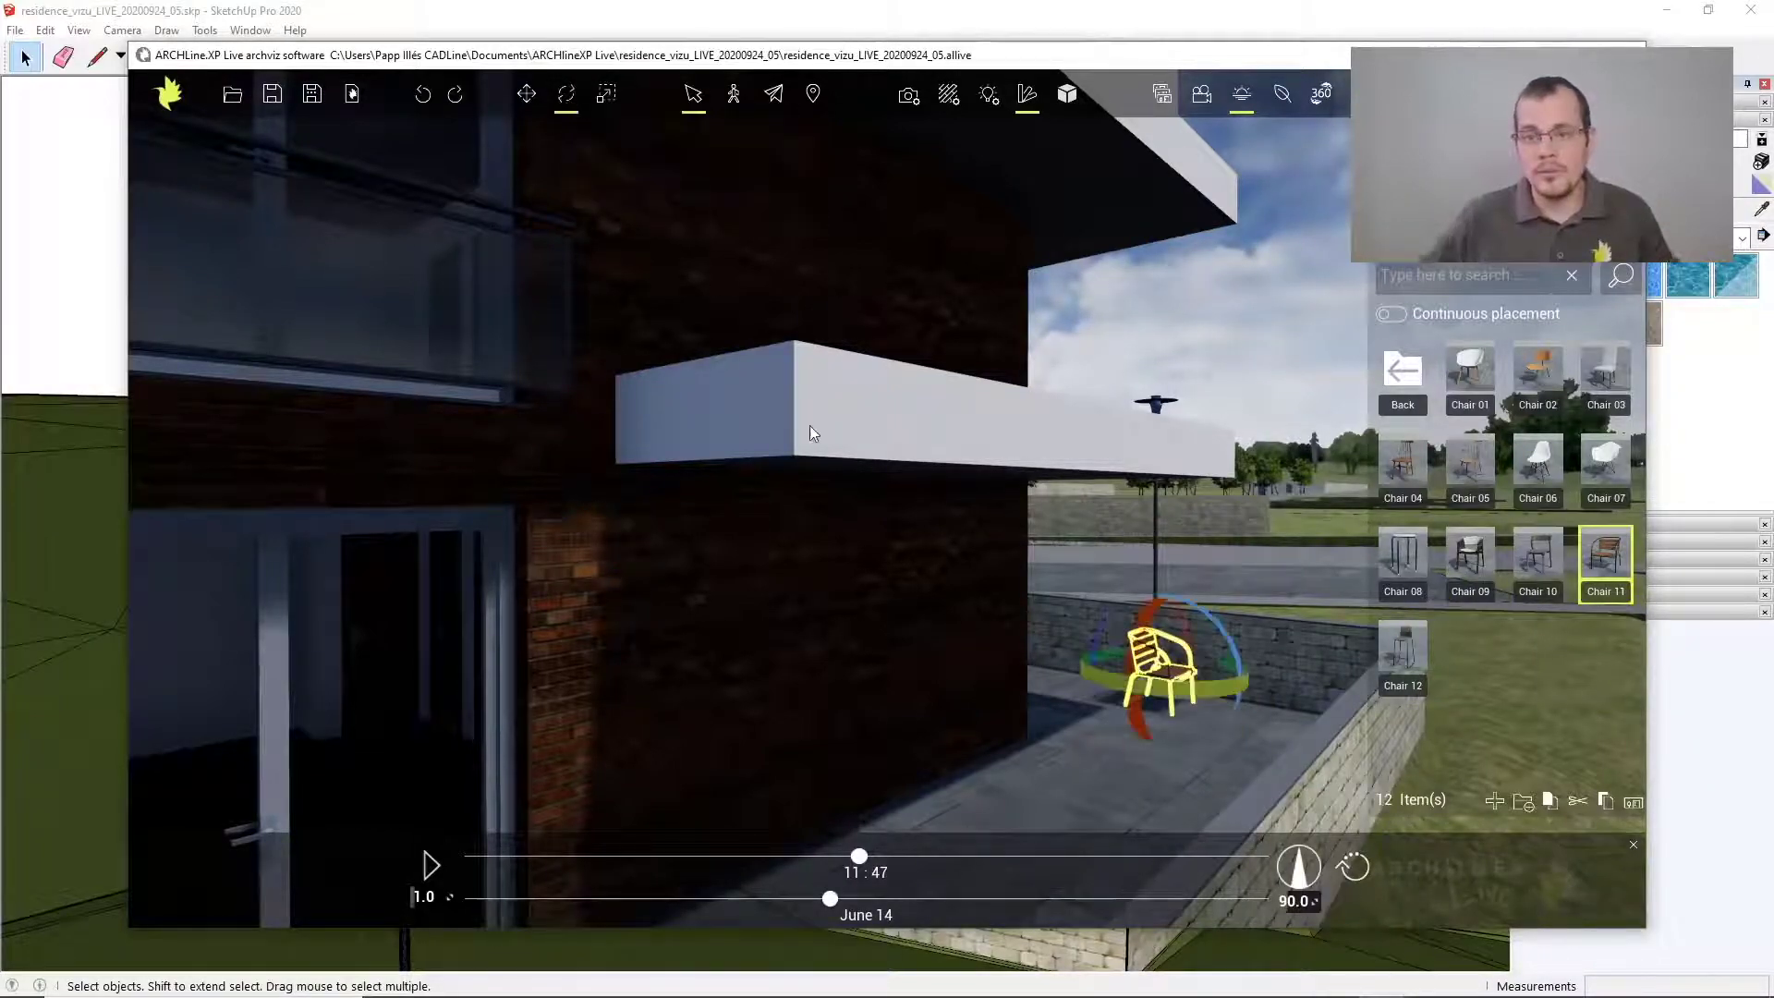
pyautogui.moveTo(1189, 690); pyautogui.dragTo(1112, 690)
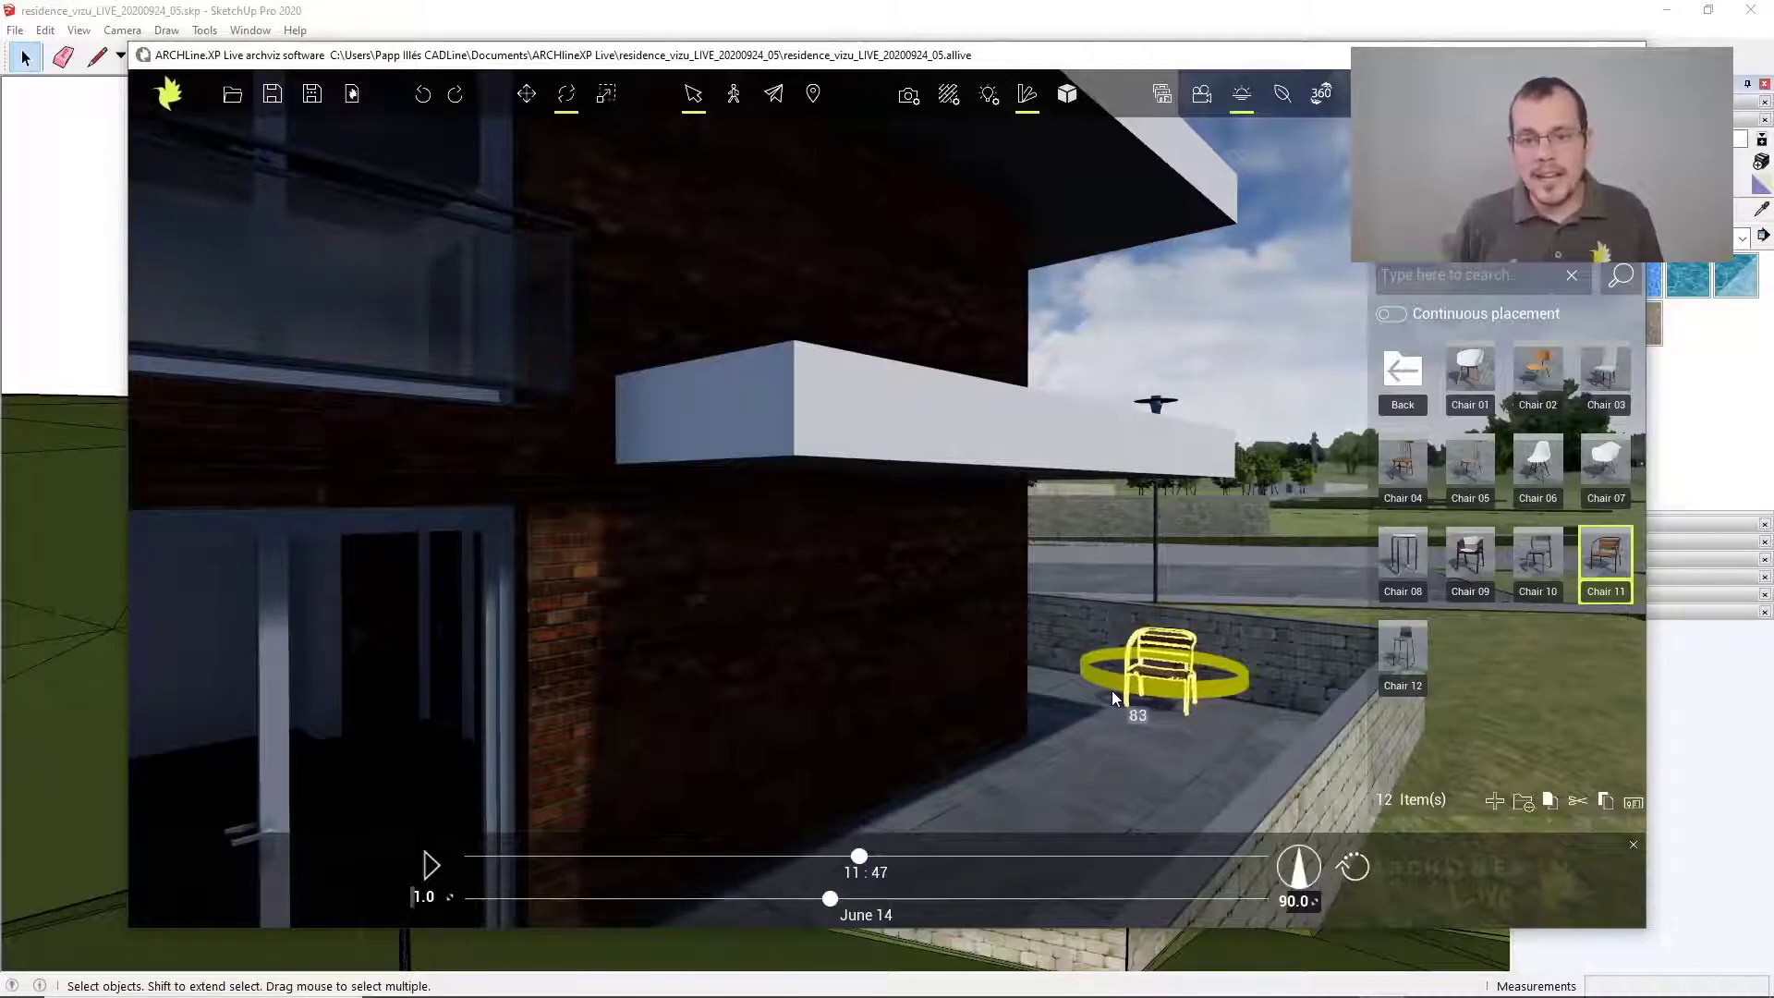
# Place a second Chair 11 on the terrace beside the brick wall
pyautogui.moveTo(1606, 559); pyautogui.dragTo(1024, 771)
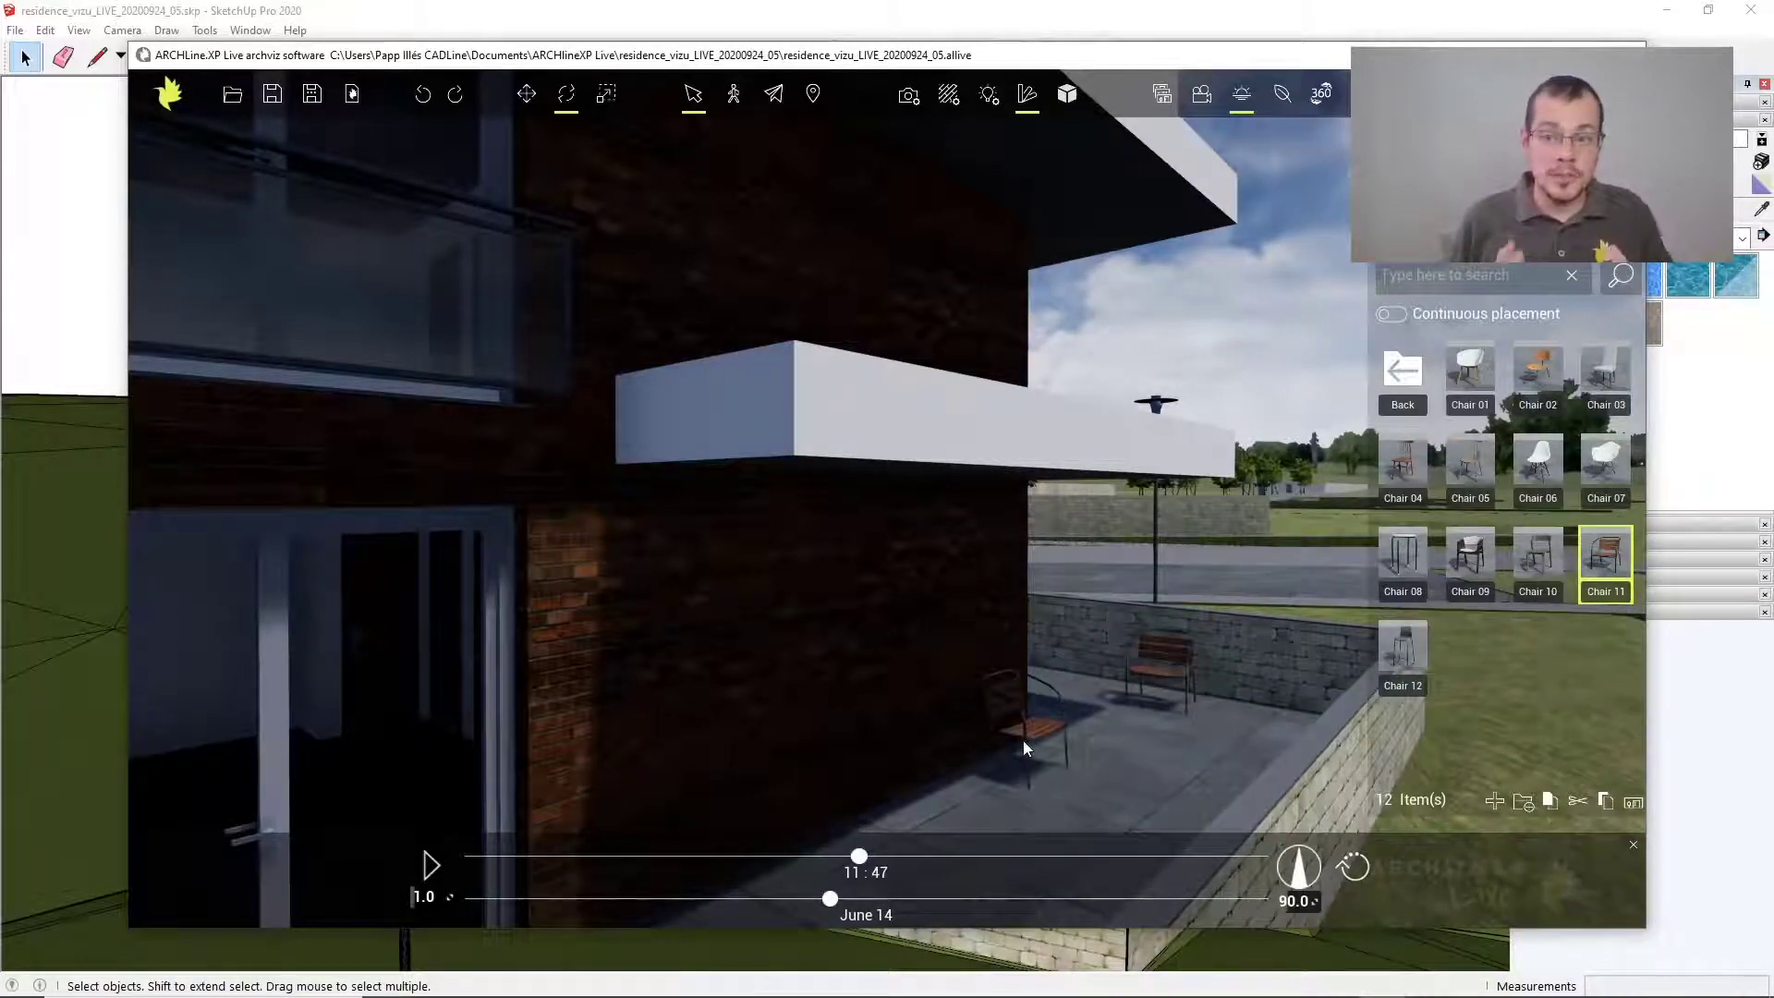
pyautogui.scroll(2, 1146, 745)
pyautogui.moveTo(1146, 745); pyautogui.dragTo(1020, 669, button='middle')
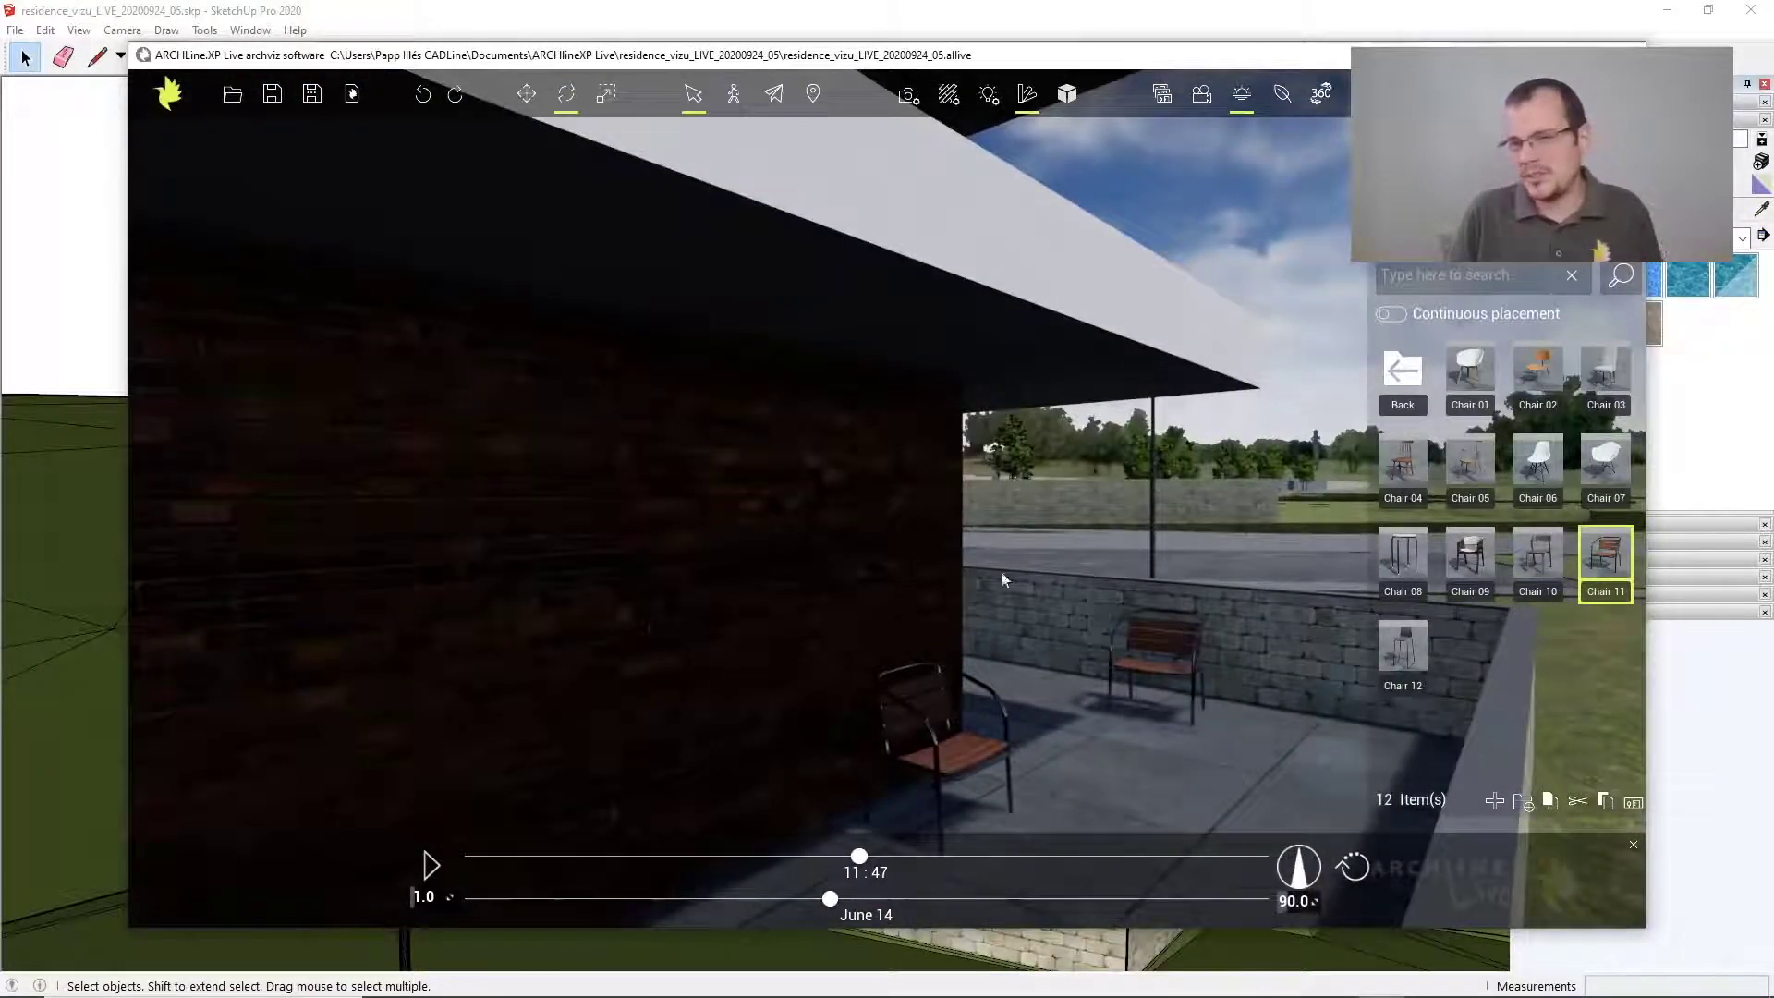
# Switch to SketchUp, look over the fireplace collections in 3D Warehouse, and return to ARCHLine.XP Live
pyautogui.click(551, 17)
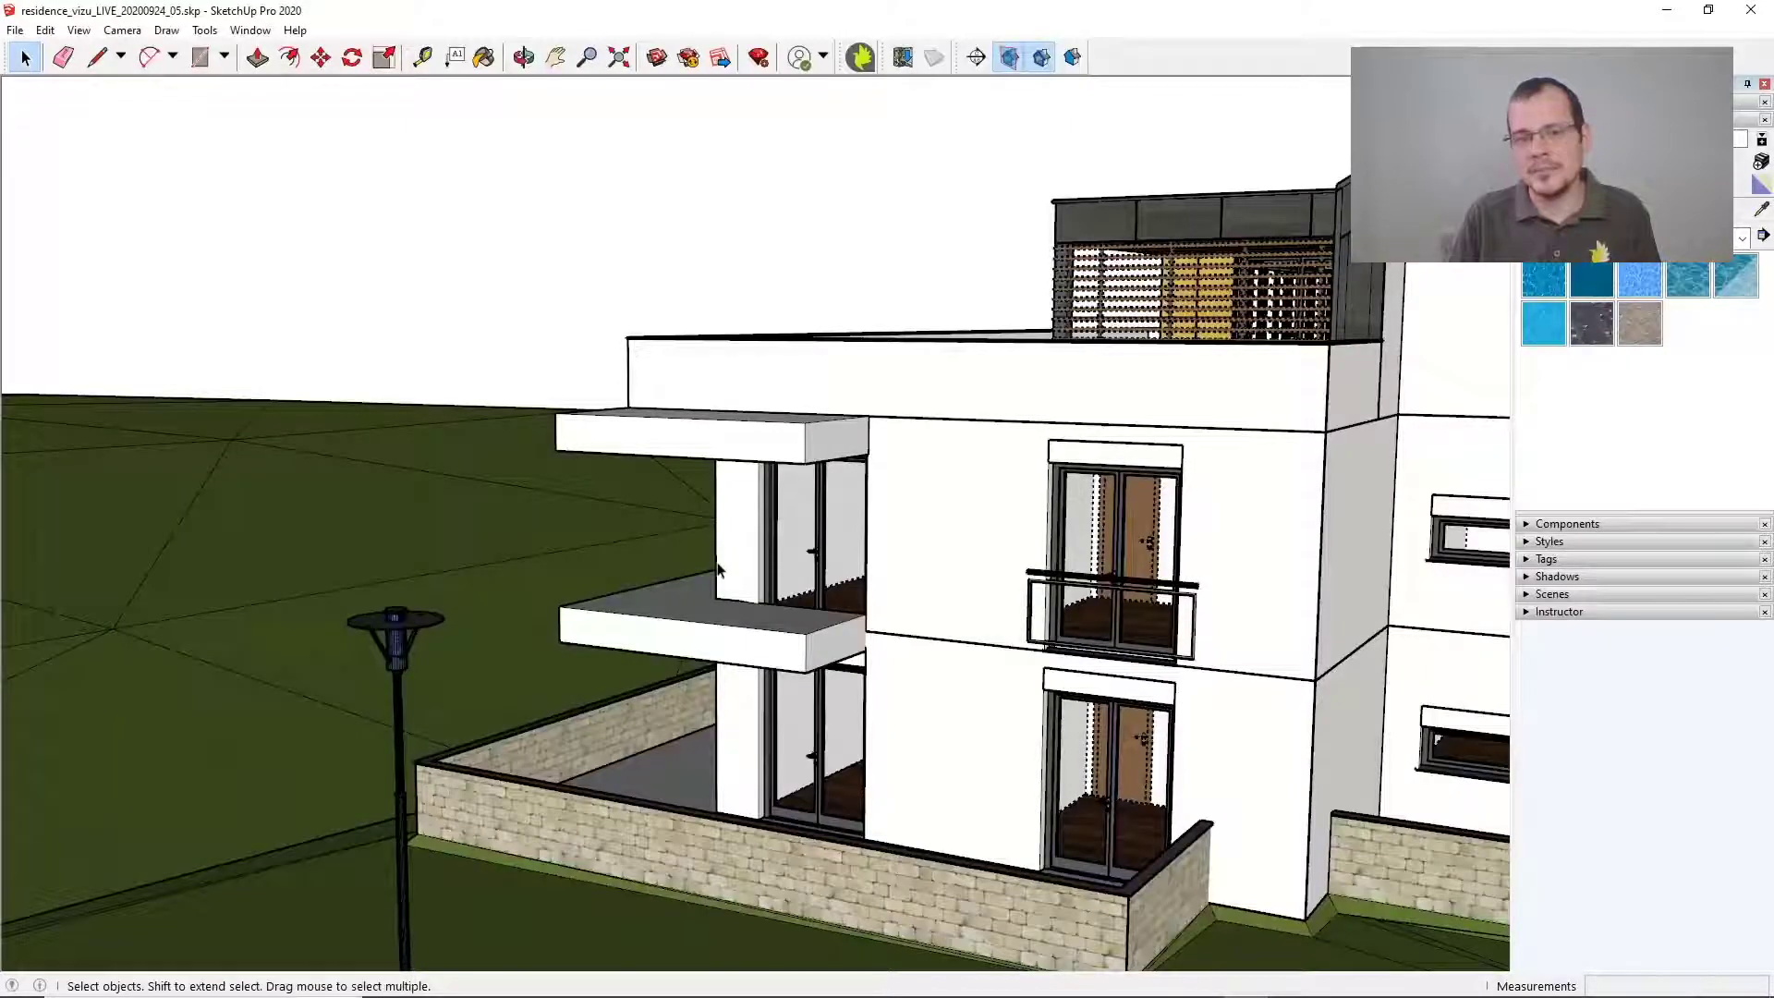
pyautogui.moveTo(712, 749); pyautogui.dragTo(804, 765, button='middle')
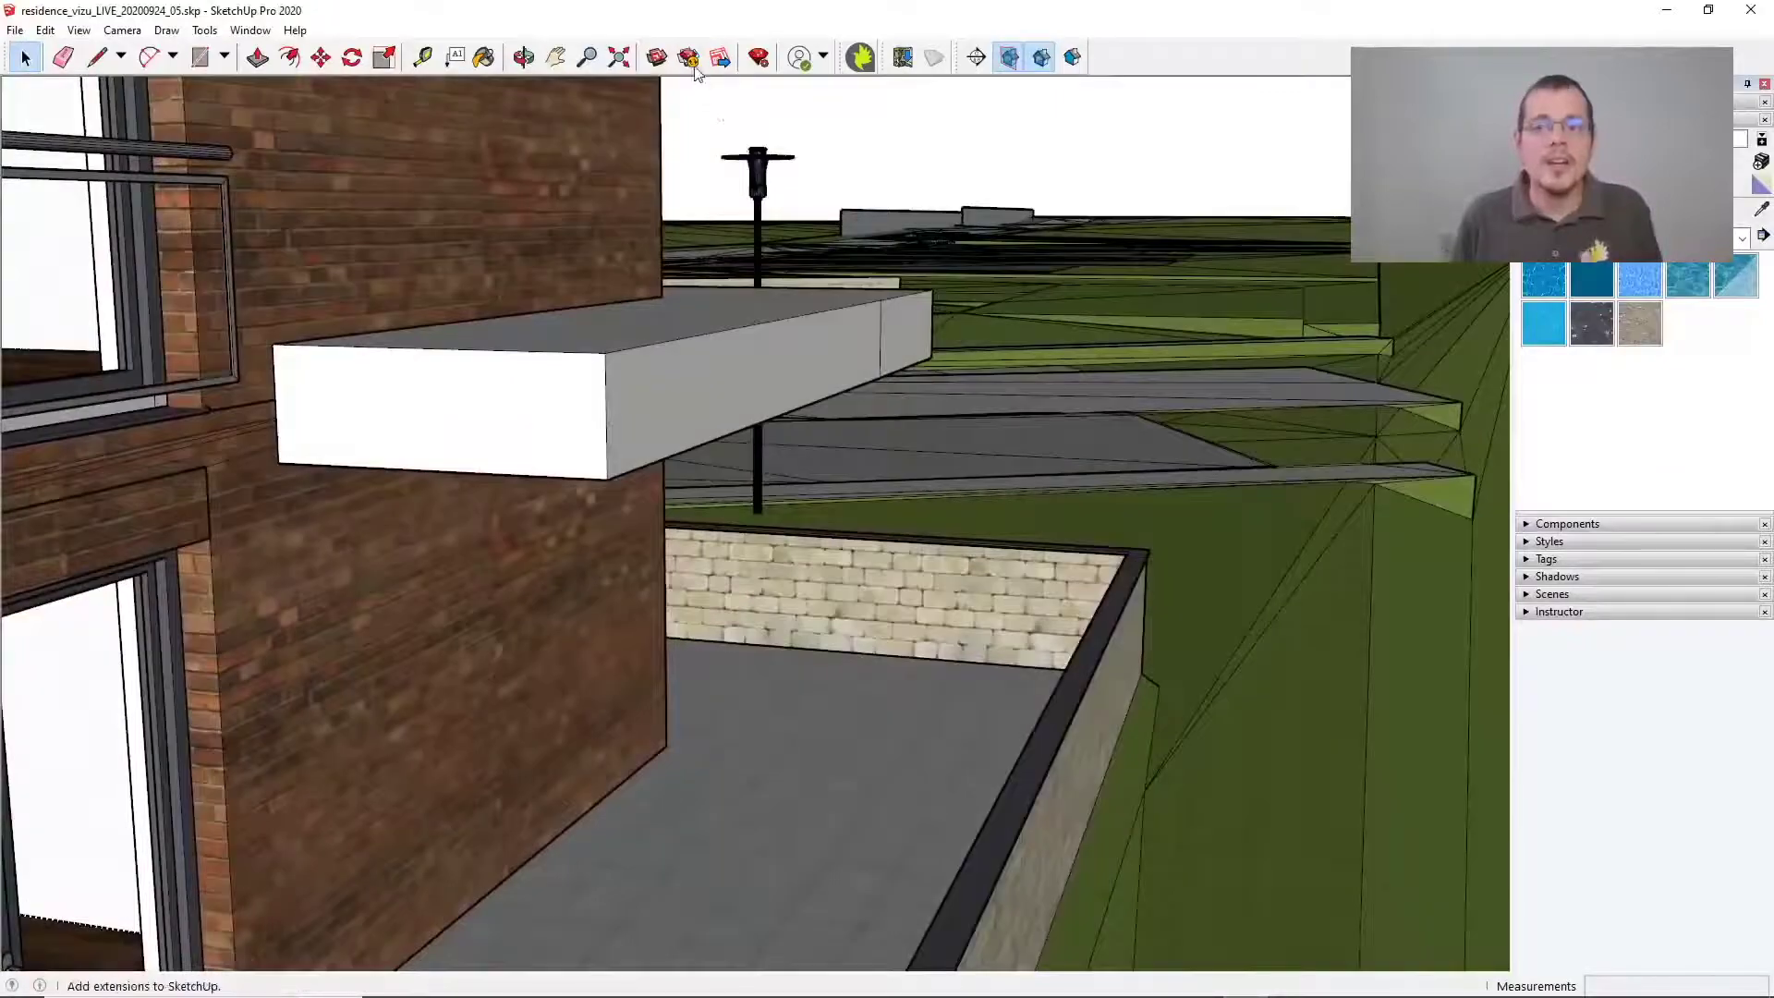
pyautogui.click(657, 59)
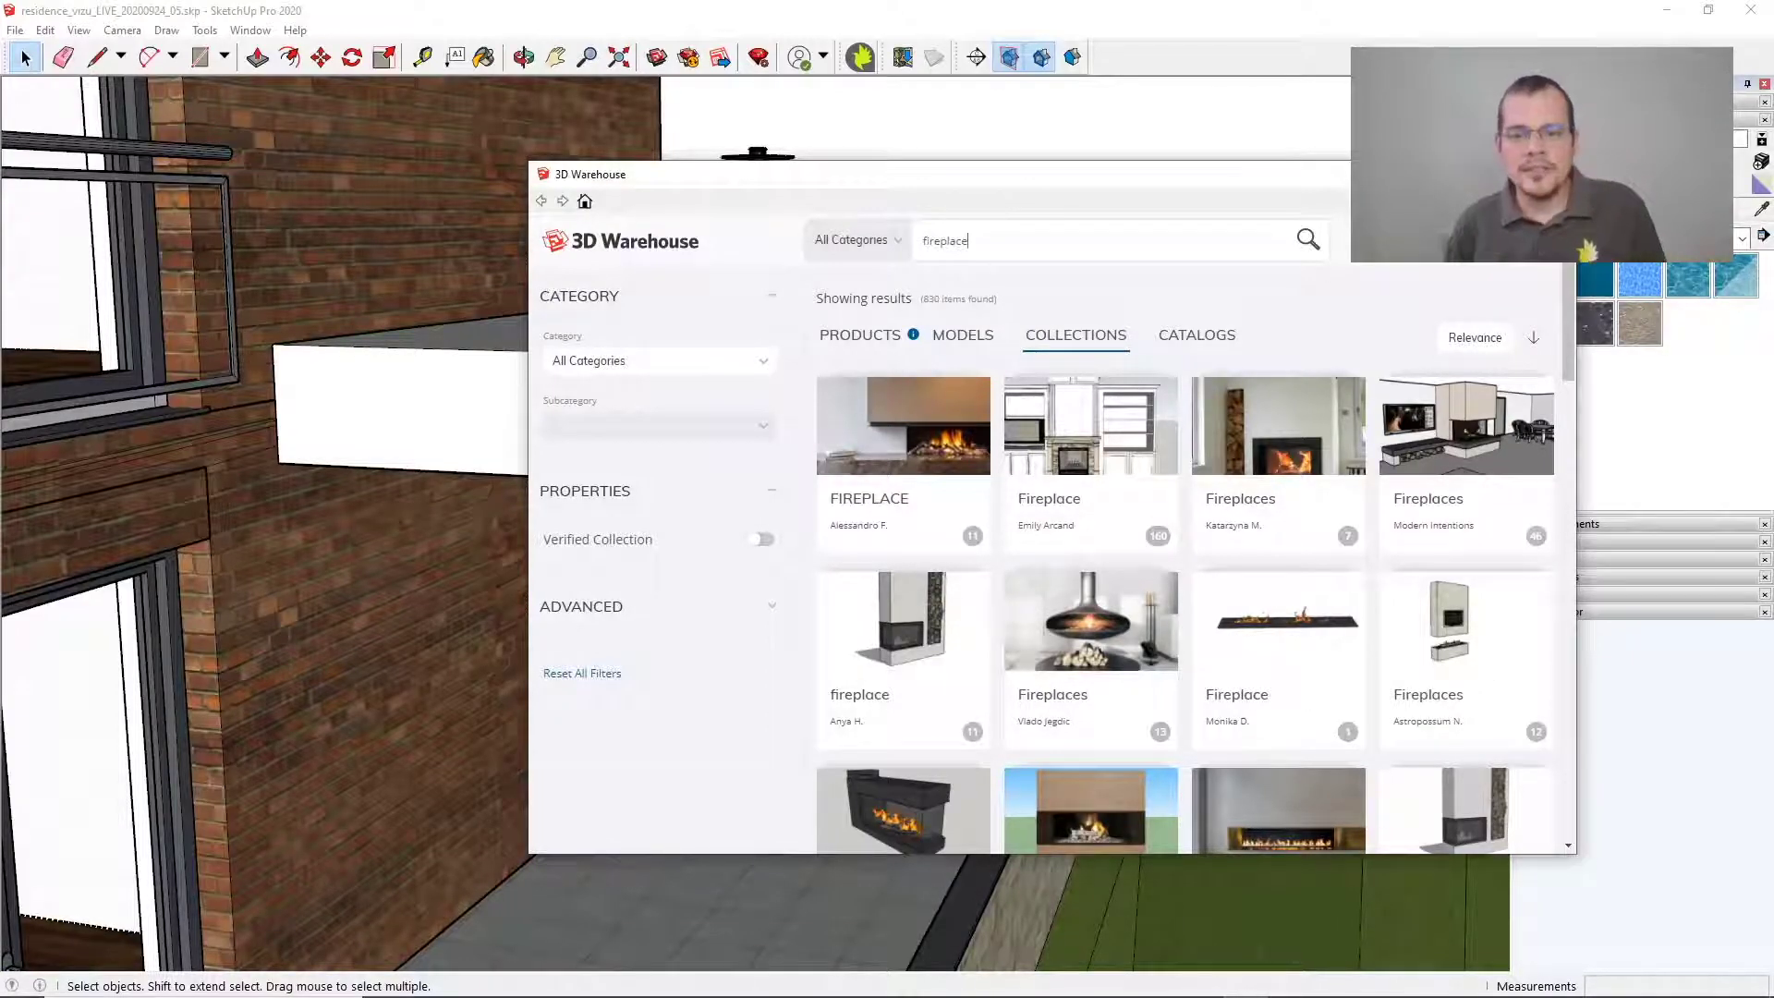
pyautogui.click(1469, 173)
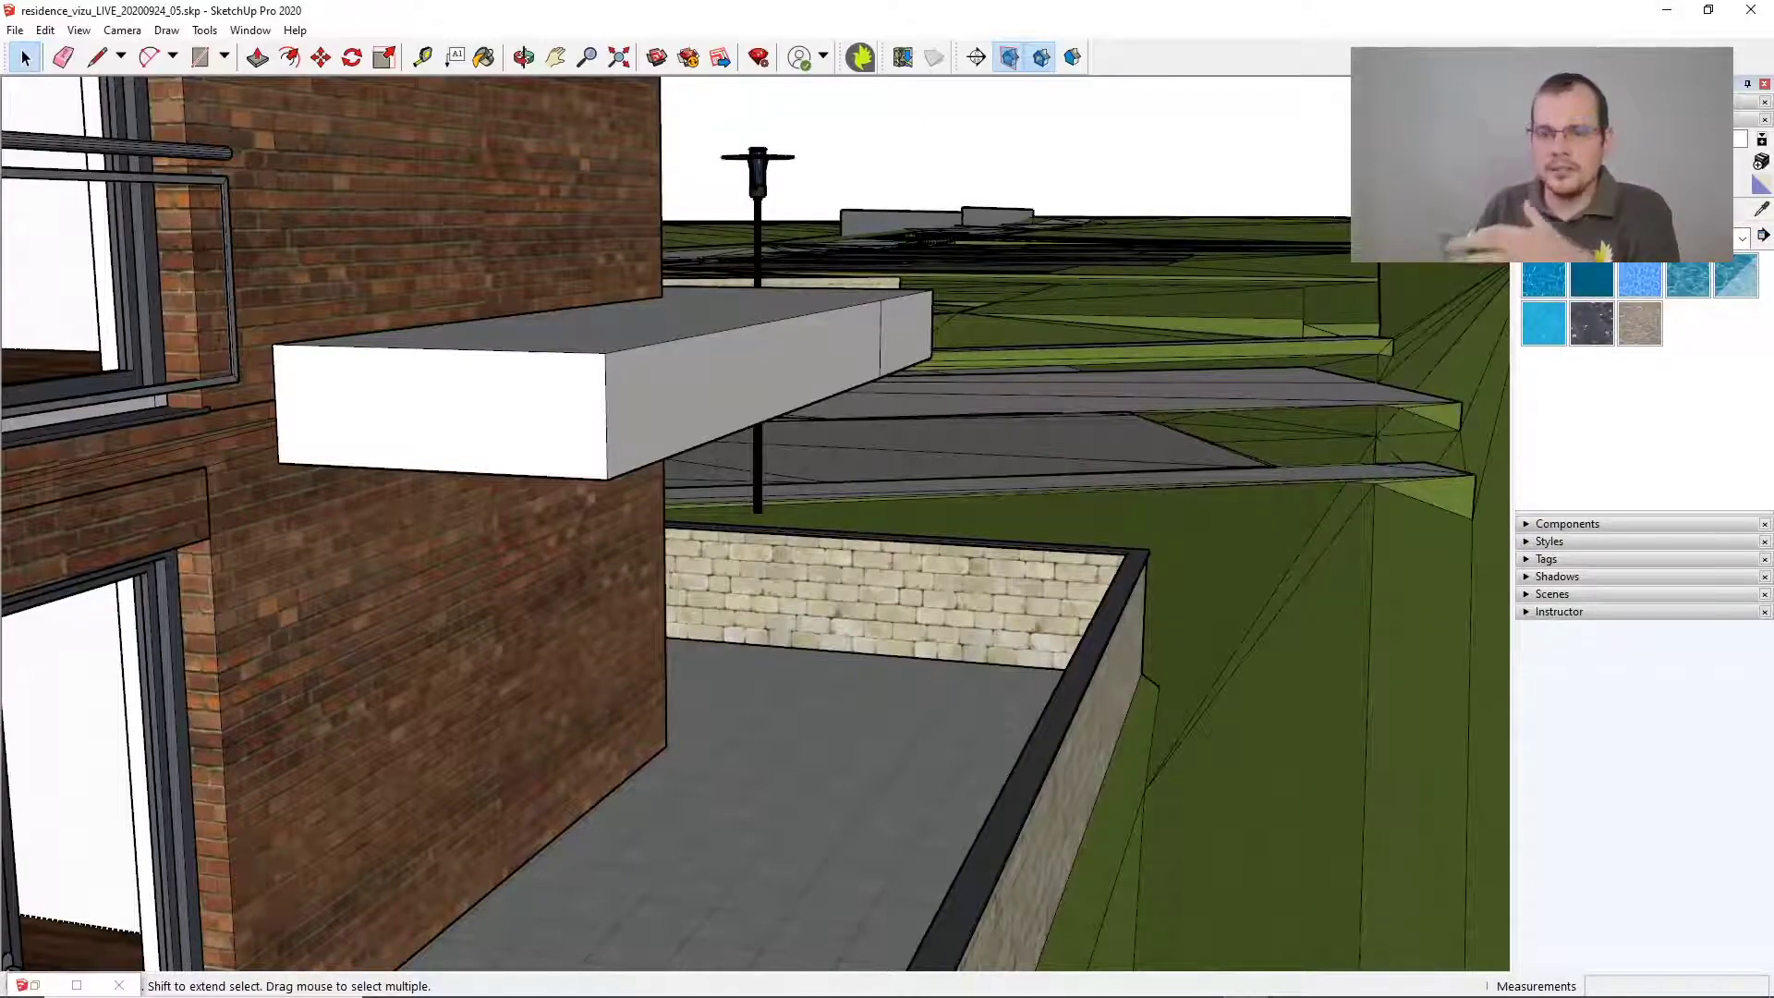
pyautogui.hotkey('alt', 'Tab')
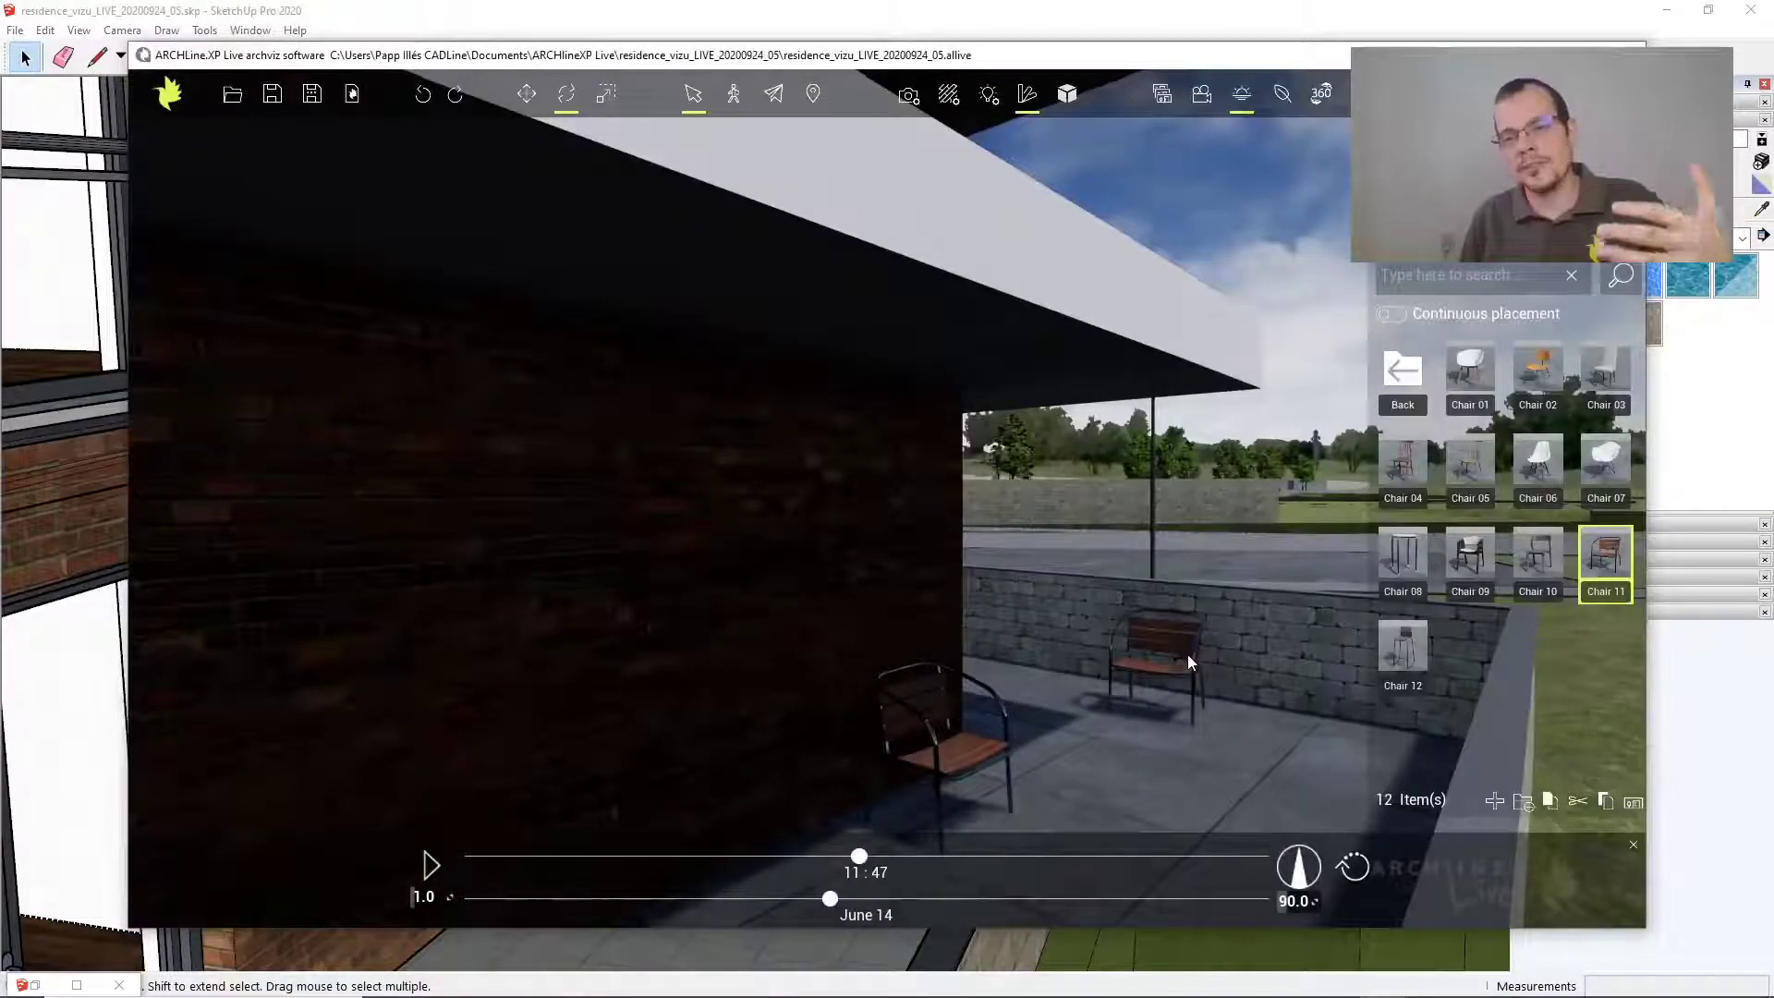
# Place the modern fire pit from the Plants library on the terrace near the chairs and hide the object library
pyautogui.click(1404, 371)
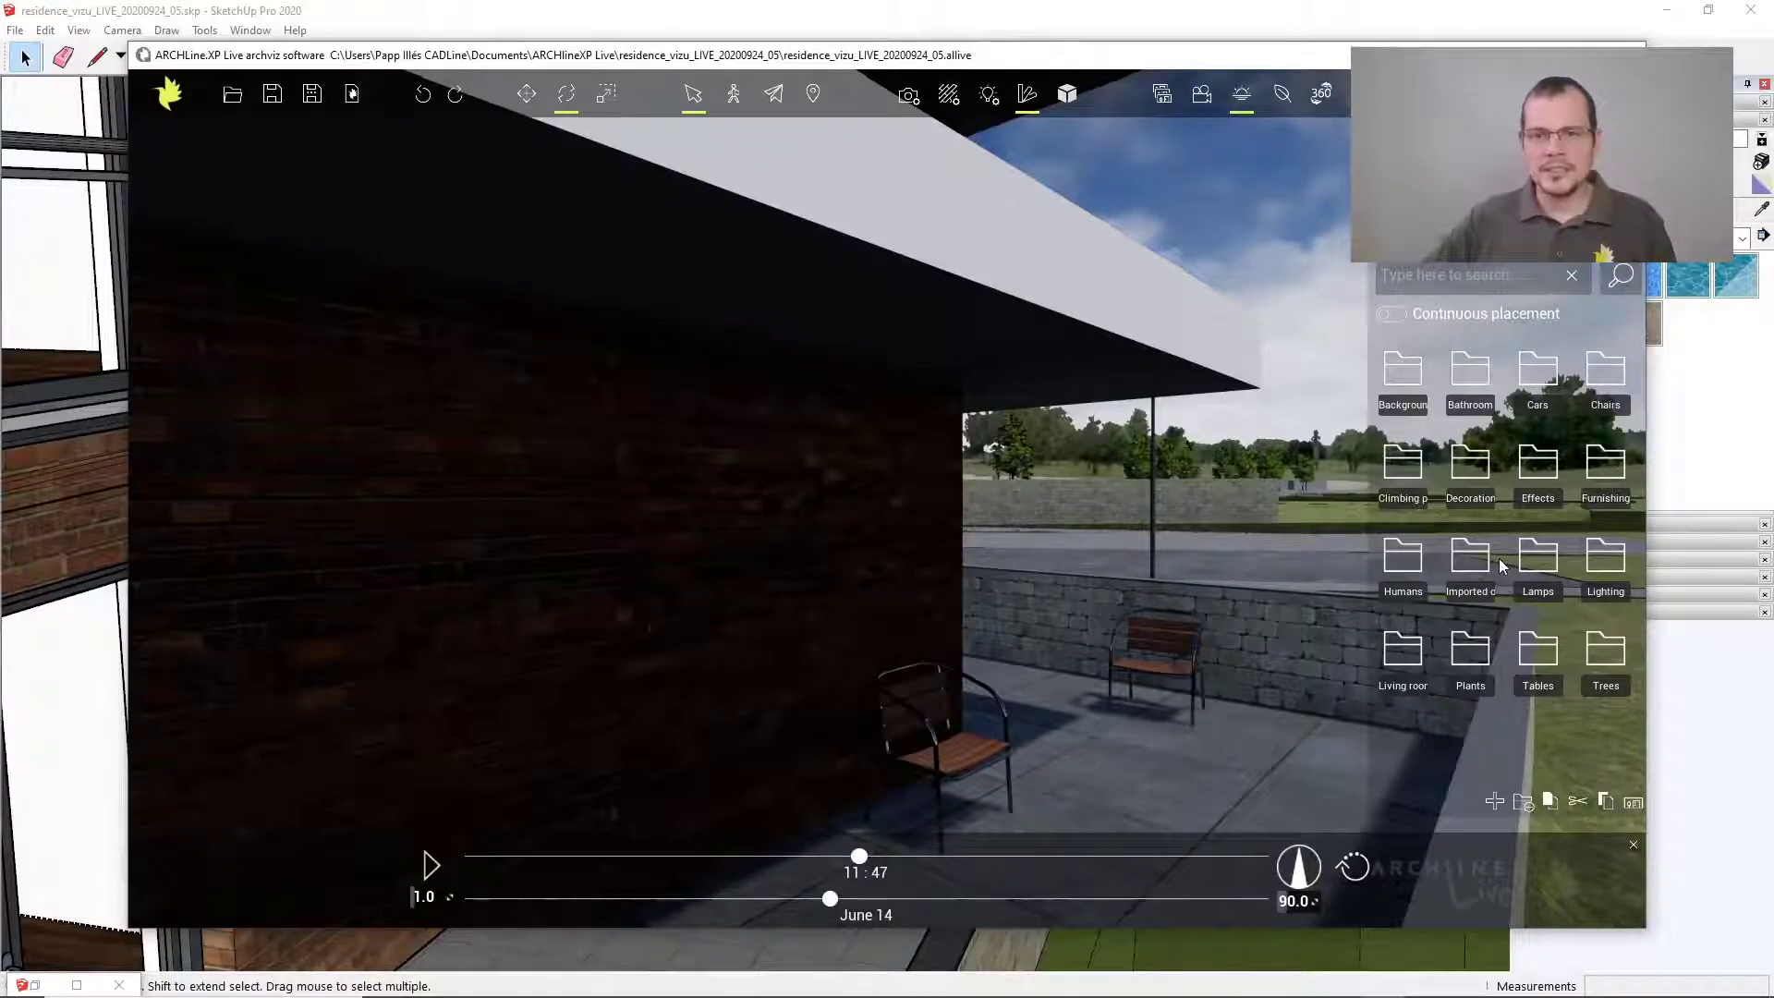
pyautogui.click(1470, 652)
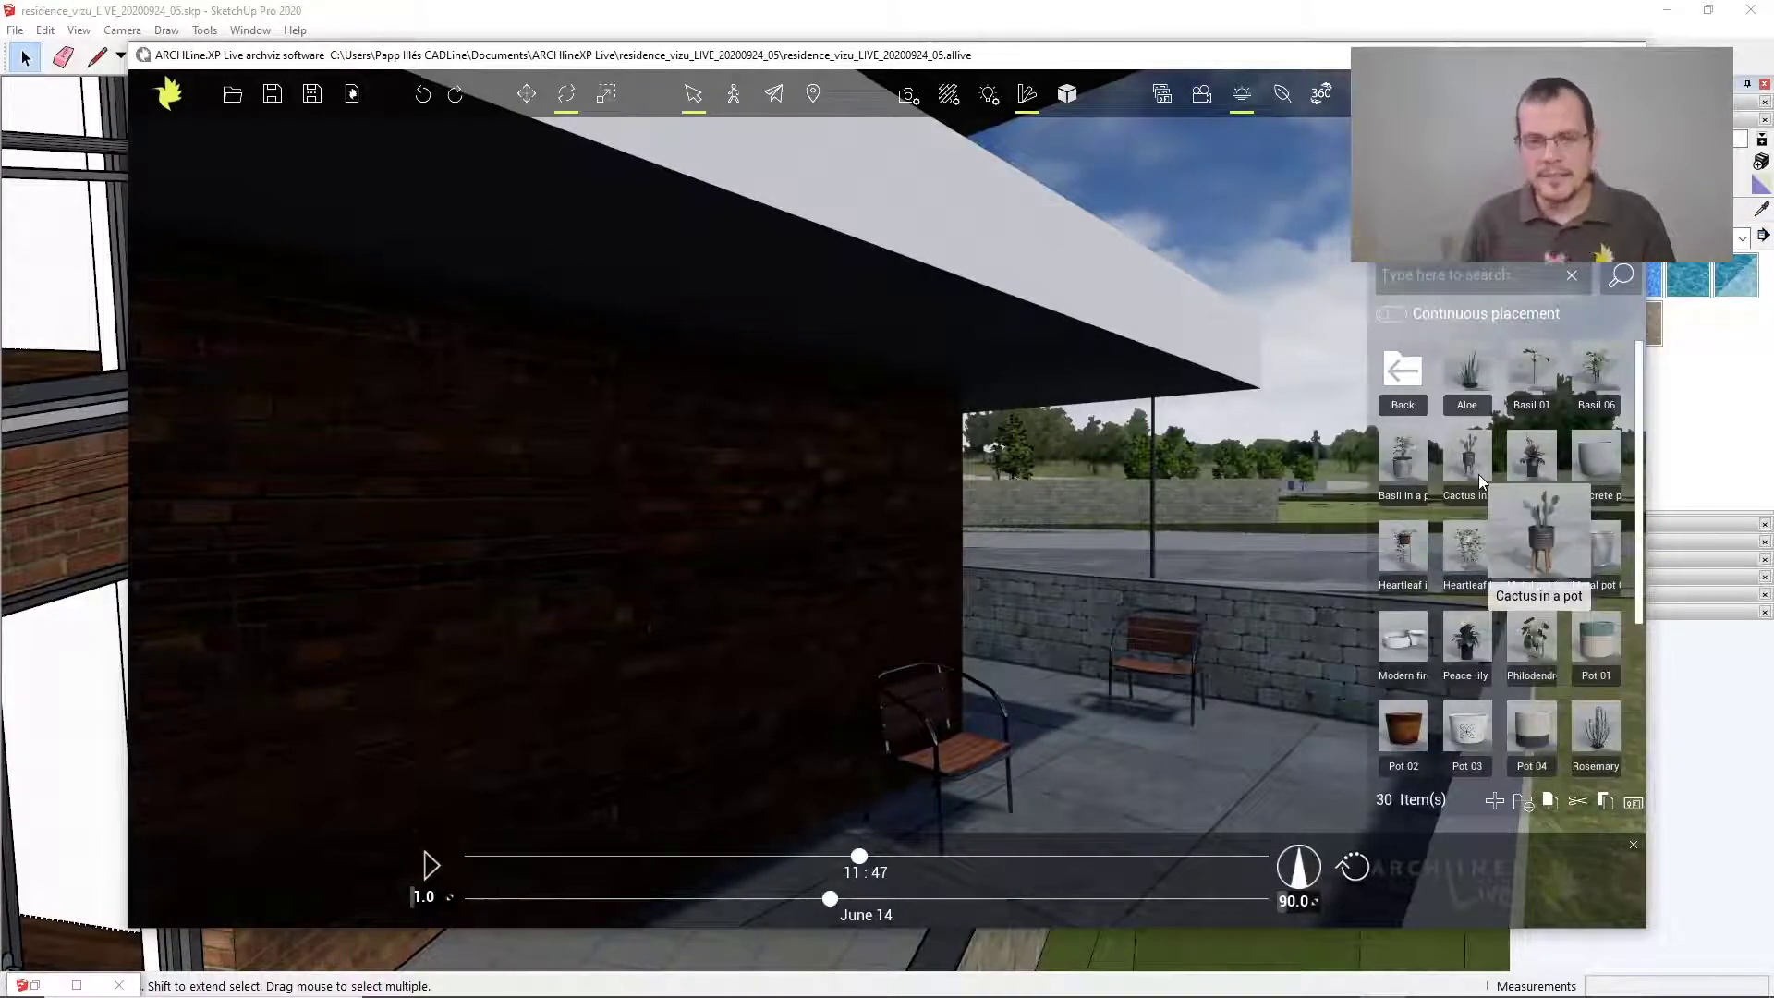
pyautogui.moveTo(1406, 639); pyautogui.dragTo(1317, 775)
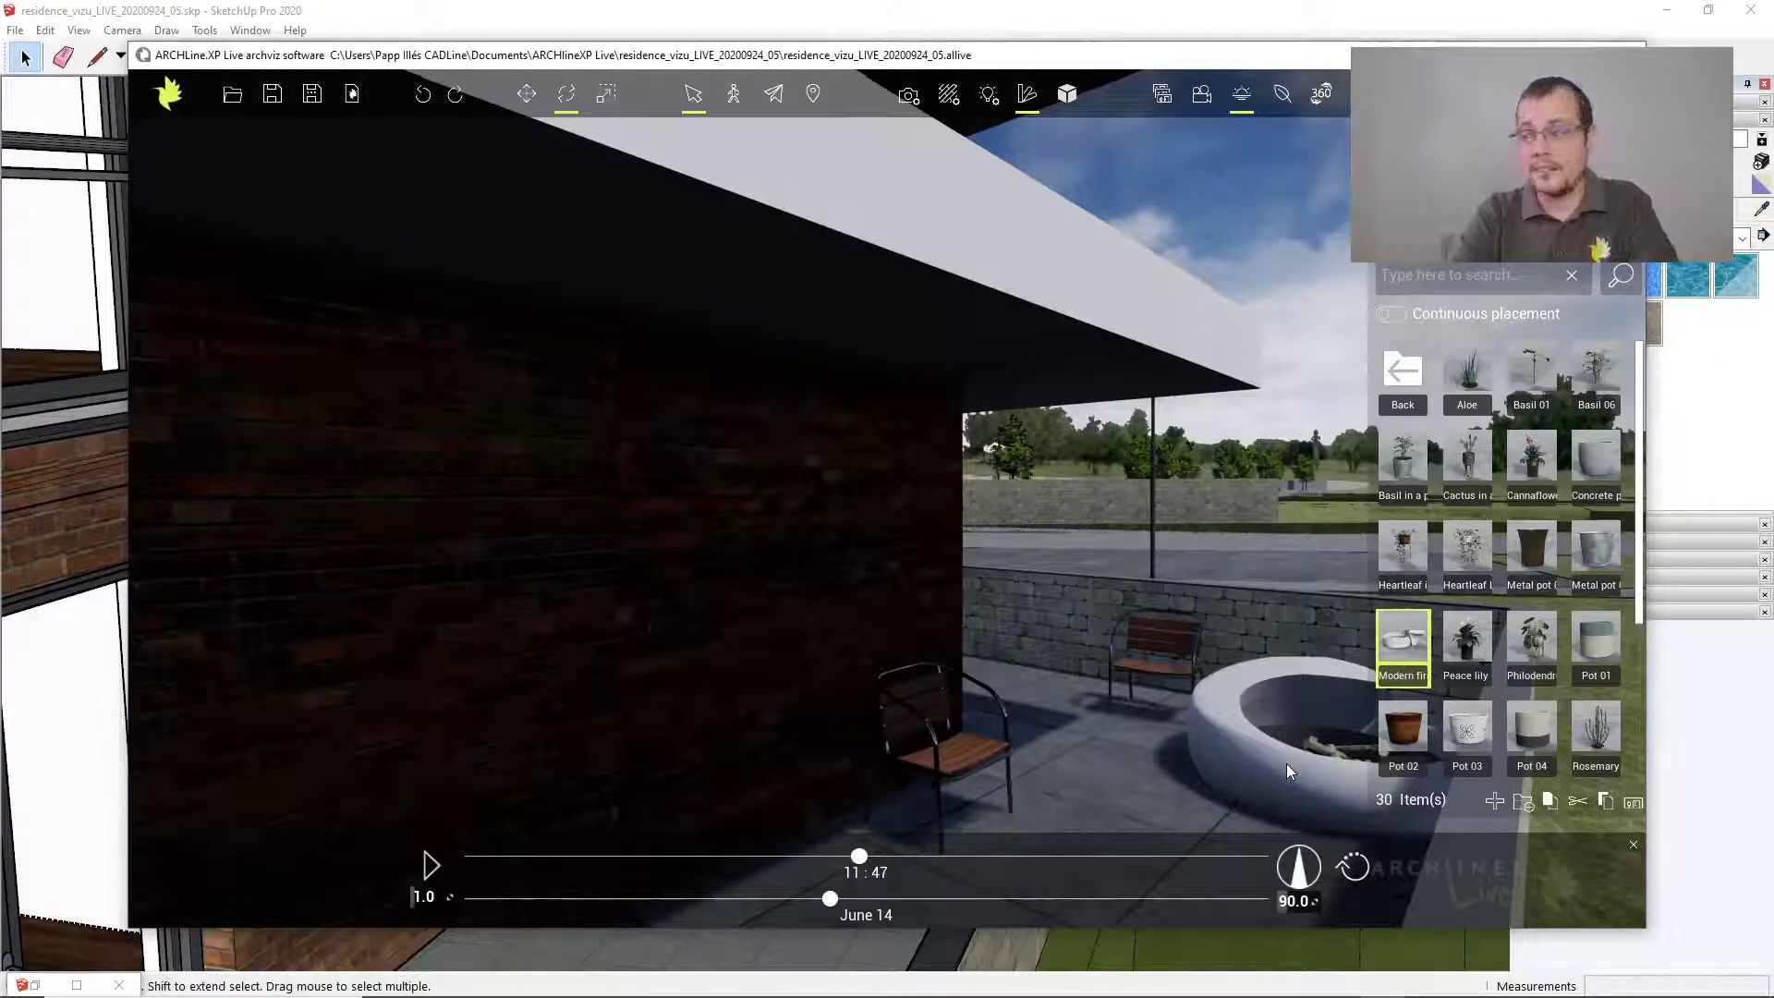
pyautogui.moveTo(1283, 753); pyautogui.dragTo(1423, 739, button='right')
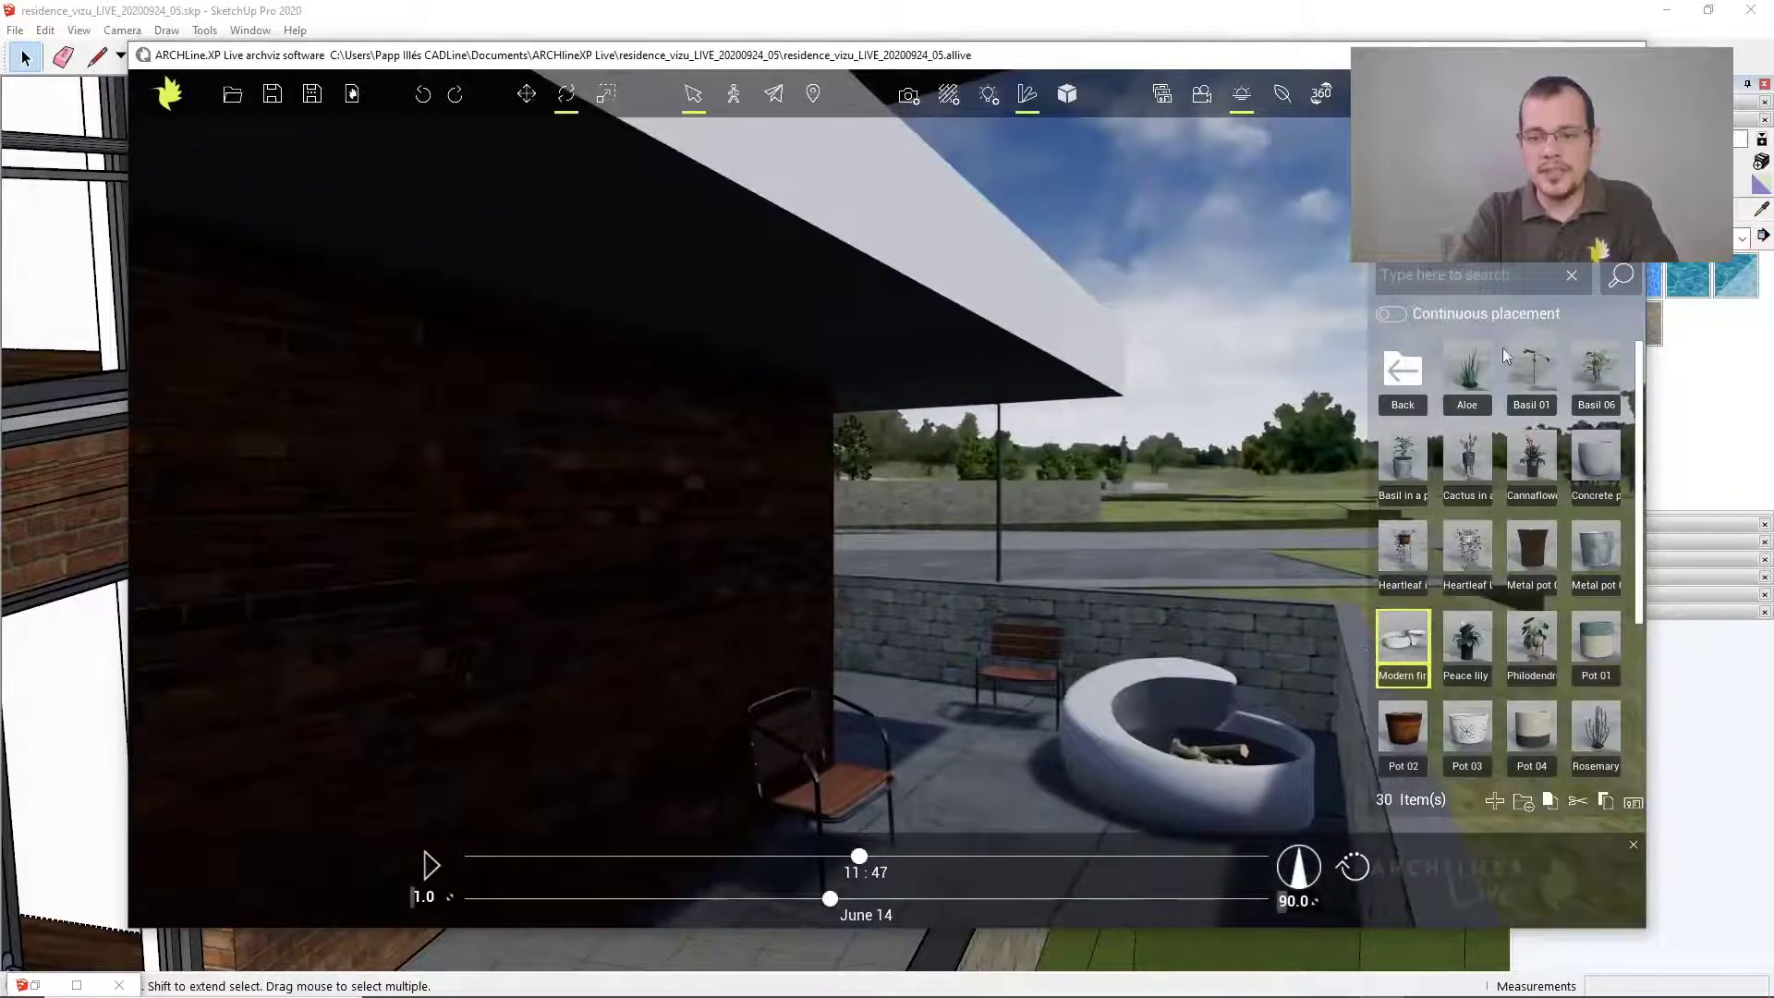
pyautogui.click(1026, 94)
pyautogui.click(1026, 97)
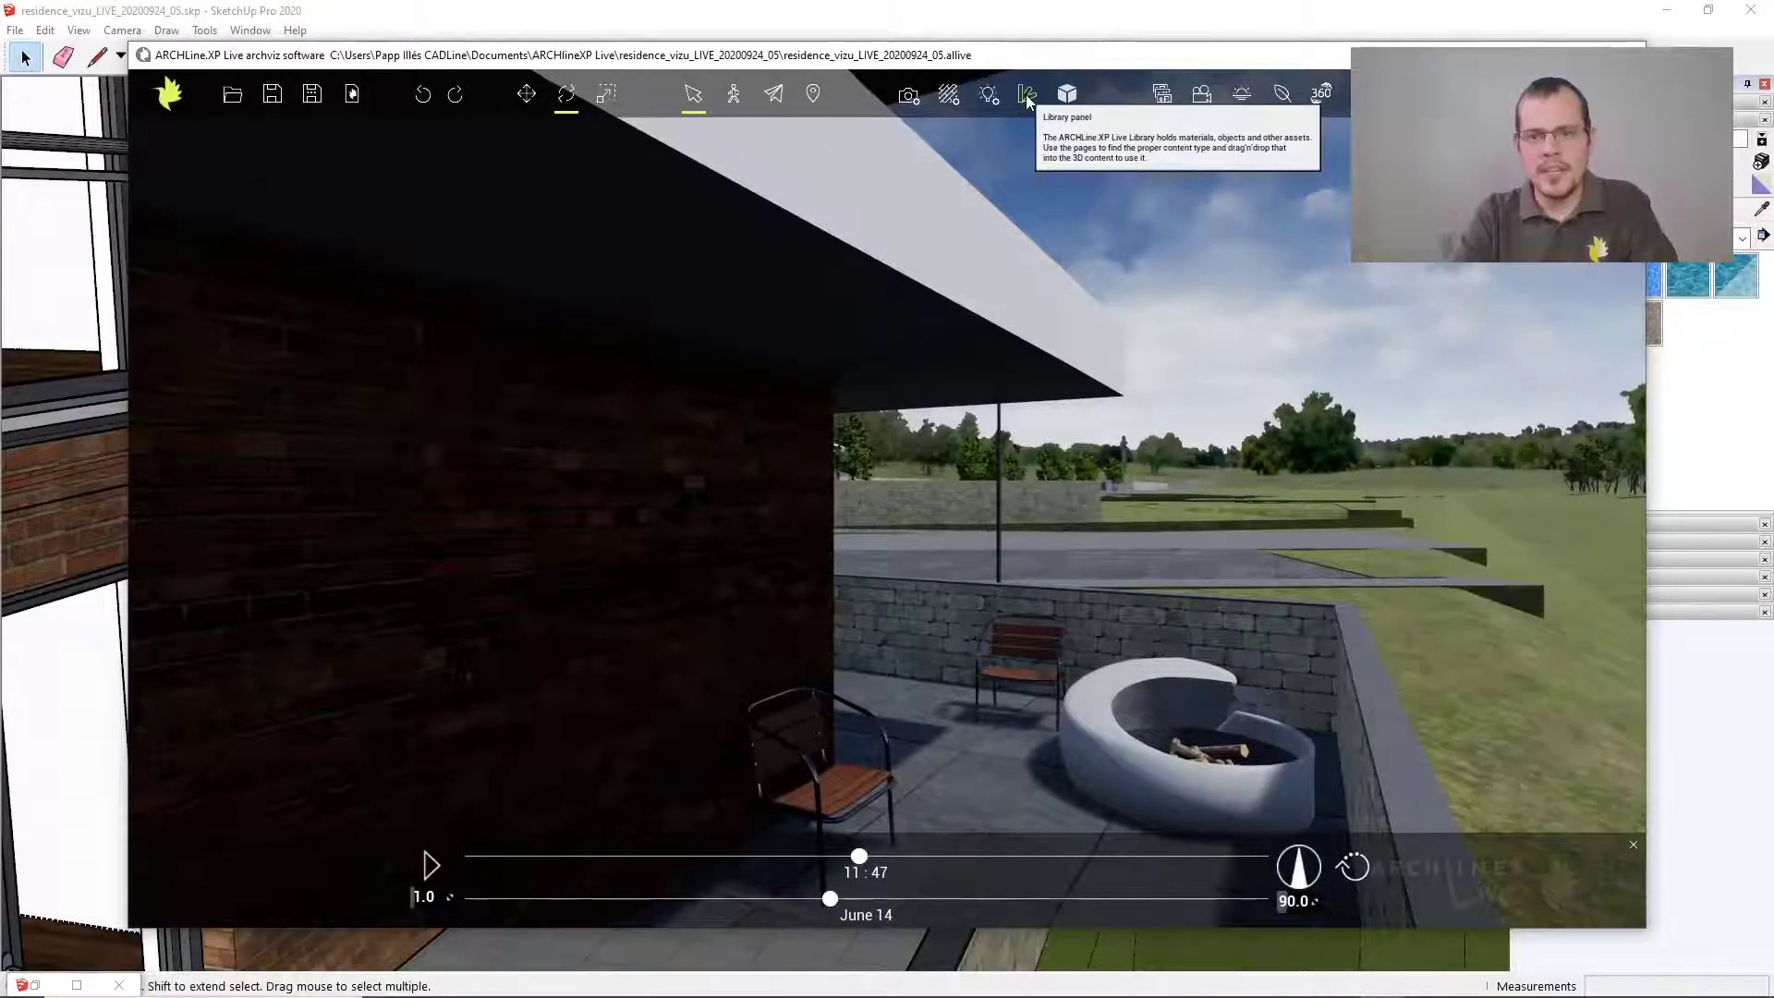
# Rotate the fire pit around its vertical axis so its table end faces the terrace's outer stone wall, and deselect it
pyautogui.click(1177, 757)
pyautogui.moveTo(1184, 757); pyautogui.dragTo(1116, 774)
pyautogui.click(1070, 817)
pyautogui.click(1119, 780)
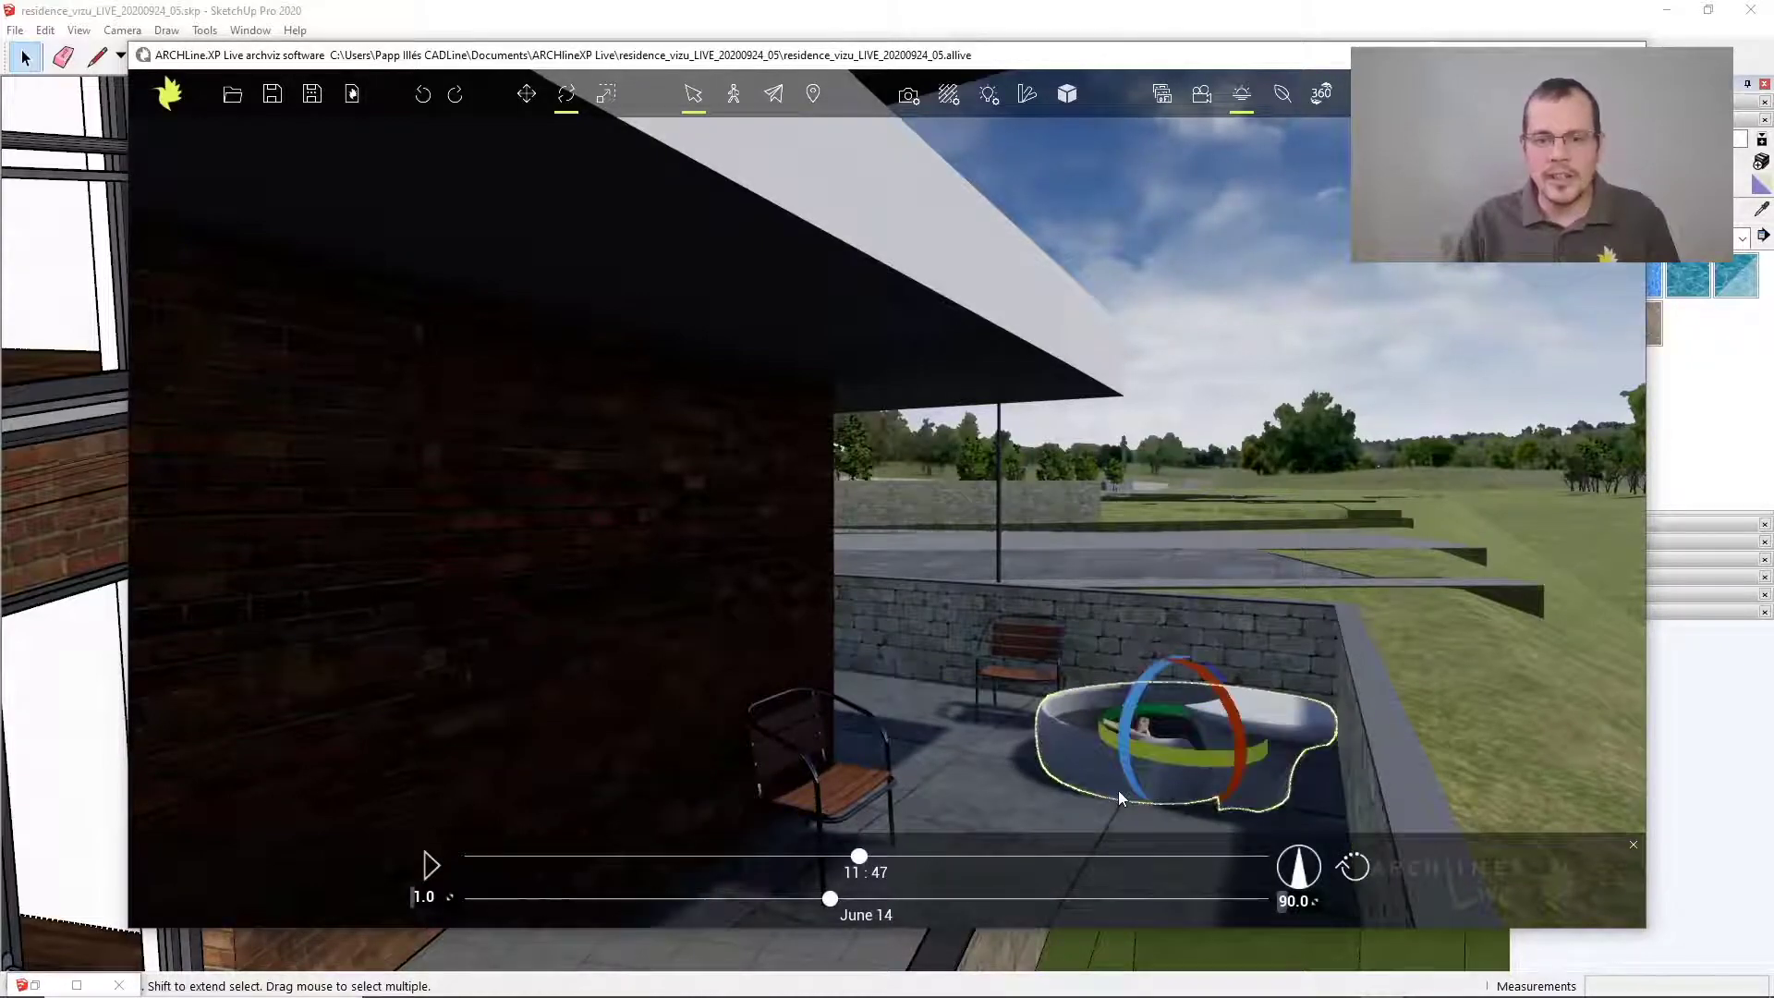
pyautogui.press('Escape')
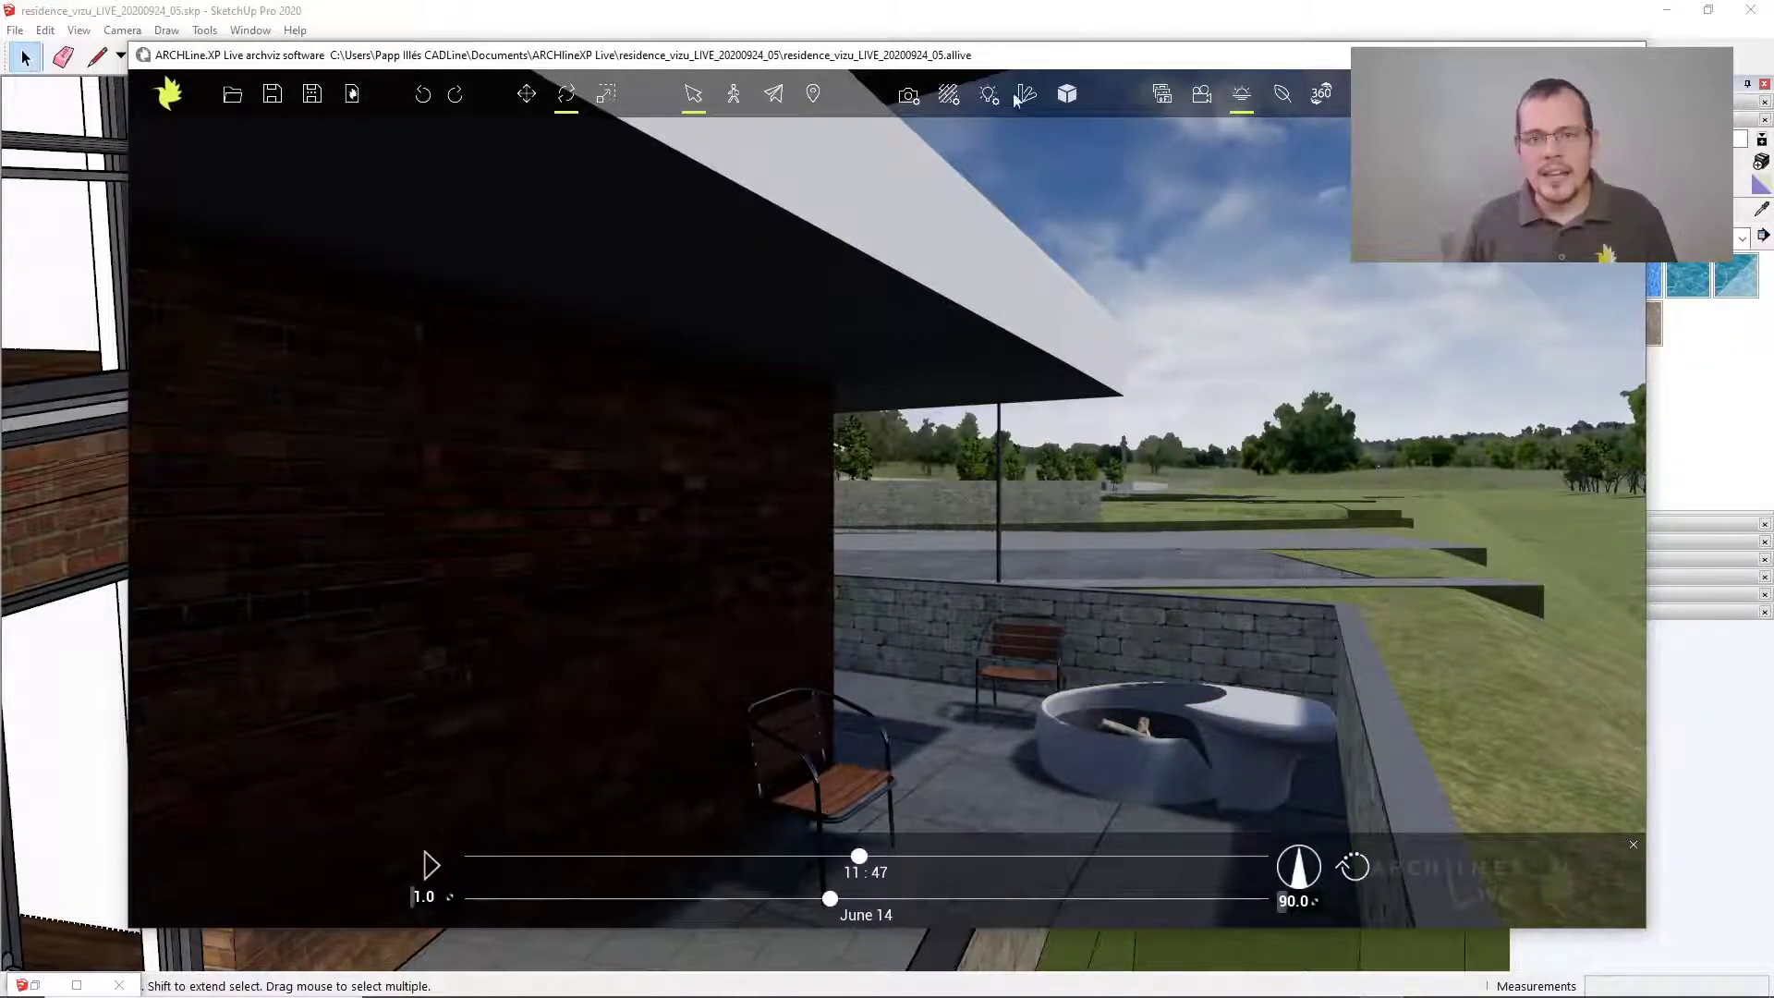
# Try the Fire M effect from the Effects library on the fire pit's logs and replace it with Fire S
pyautogui.click(1022, 95)
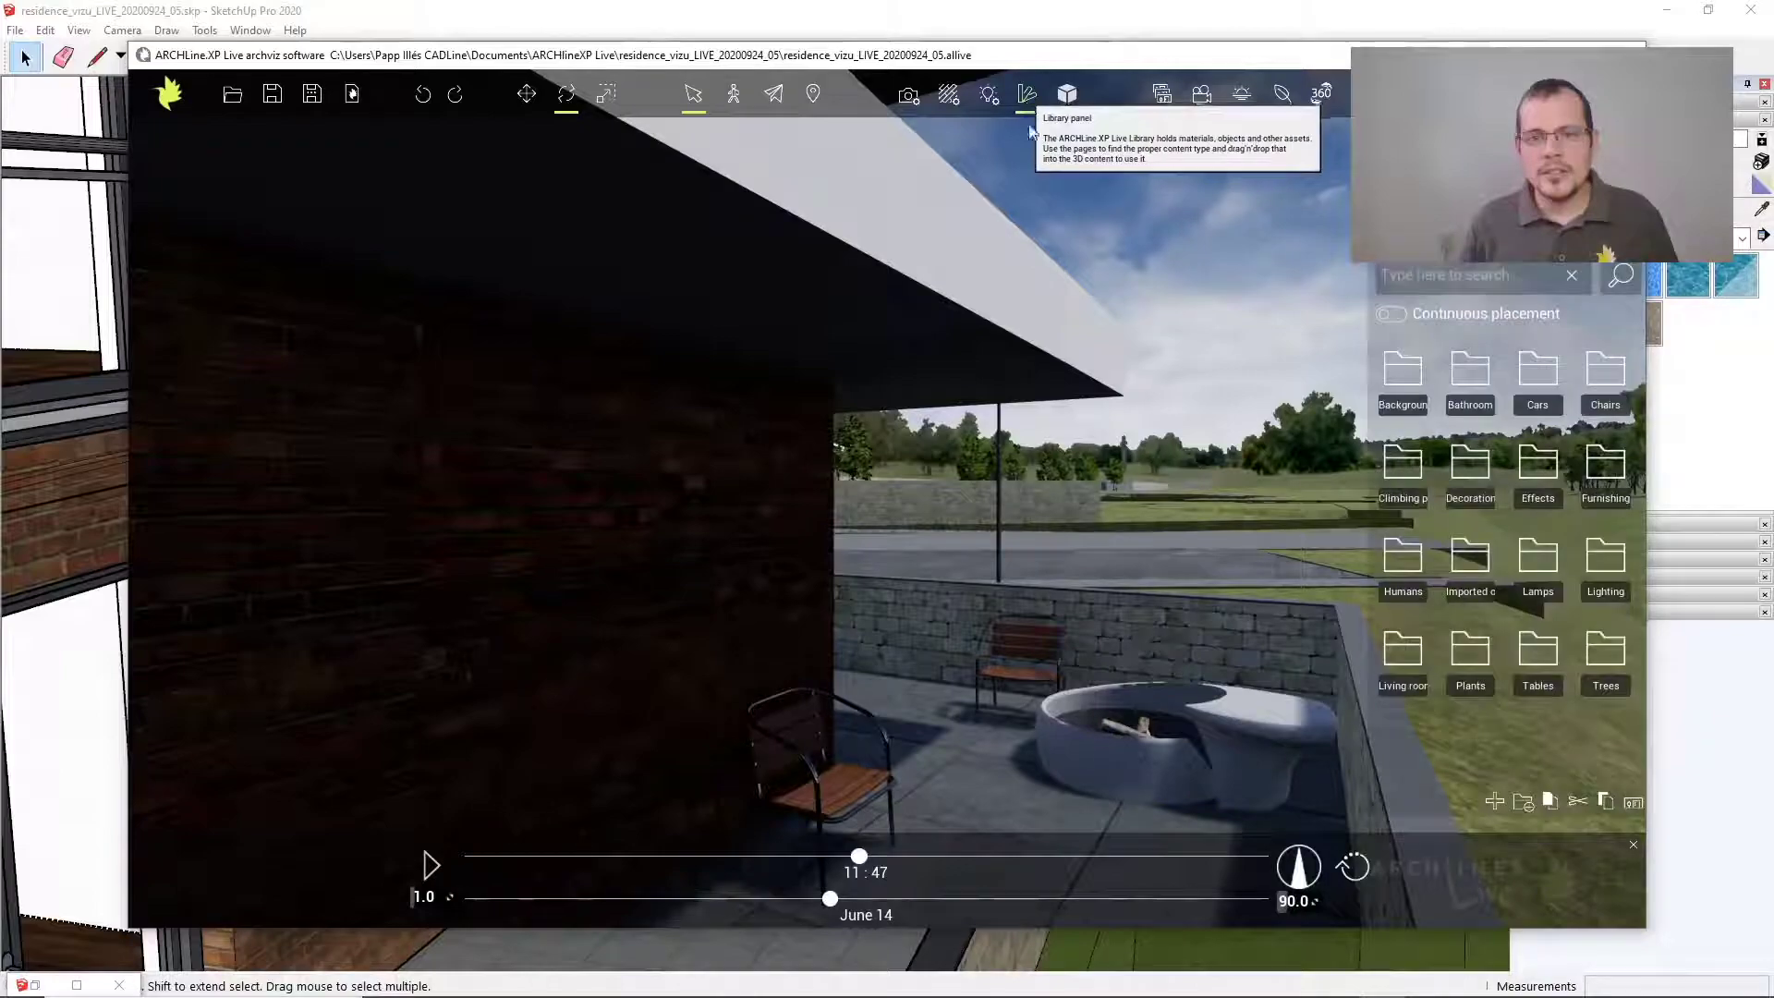
pyautogui.doubleClick(1517, 465)
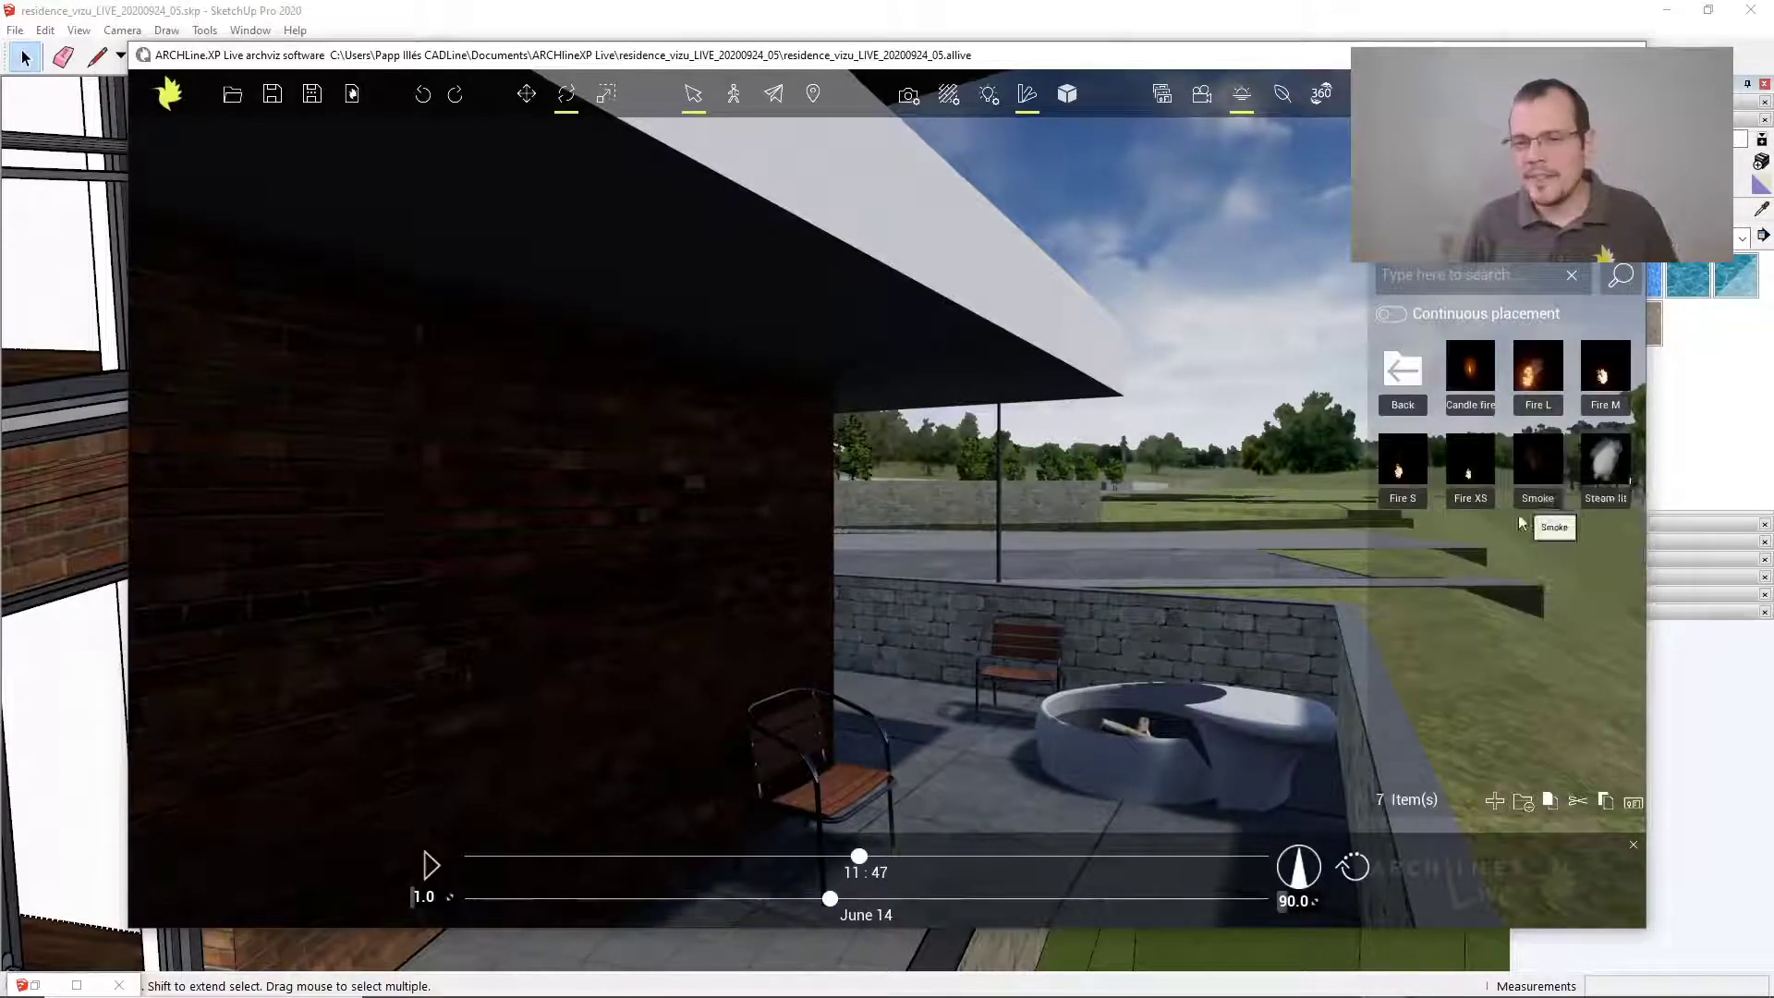
pyautogui.moveTo(1599, 388); pyautogui.dragTo(1140, 732)
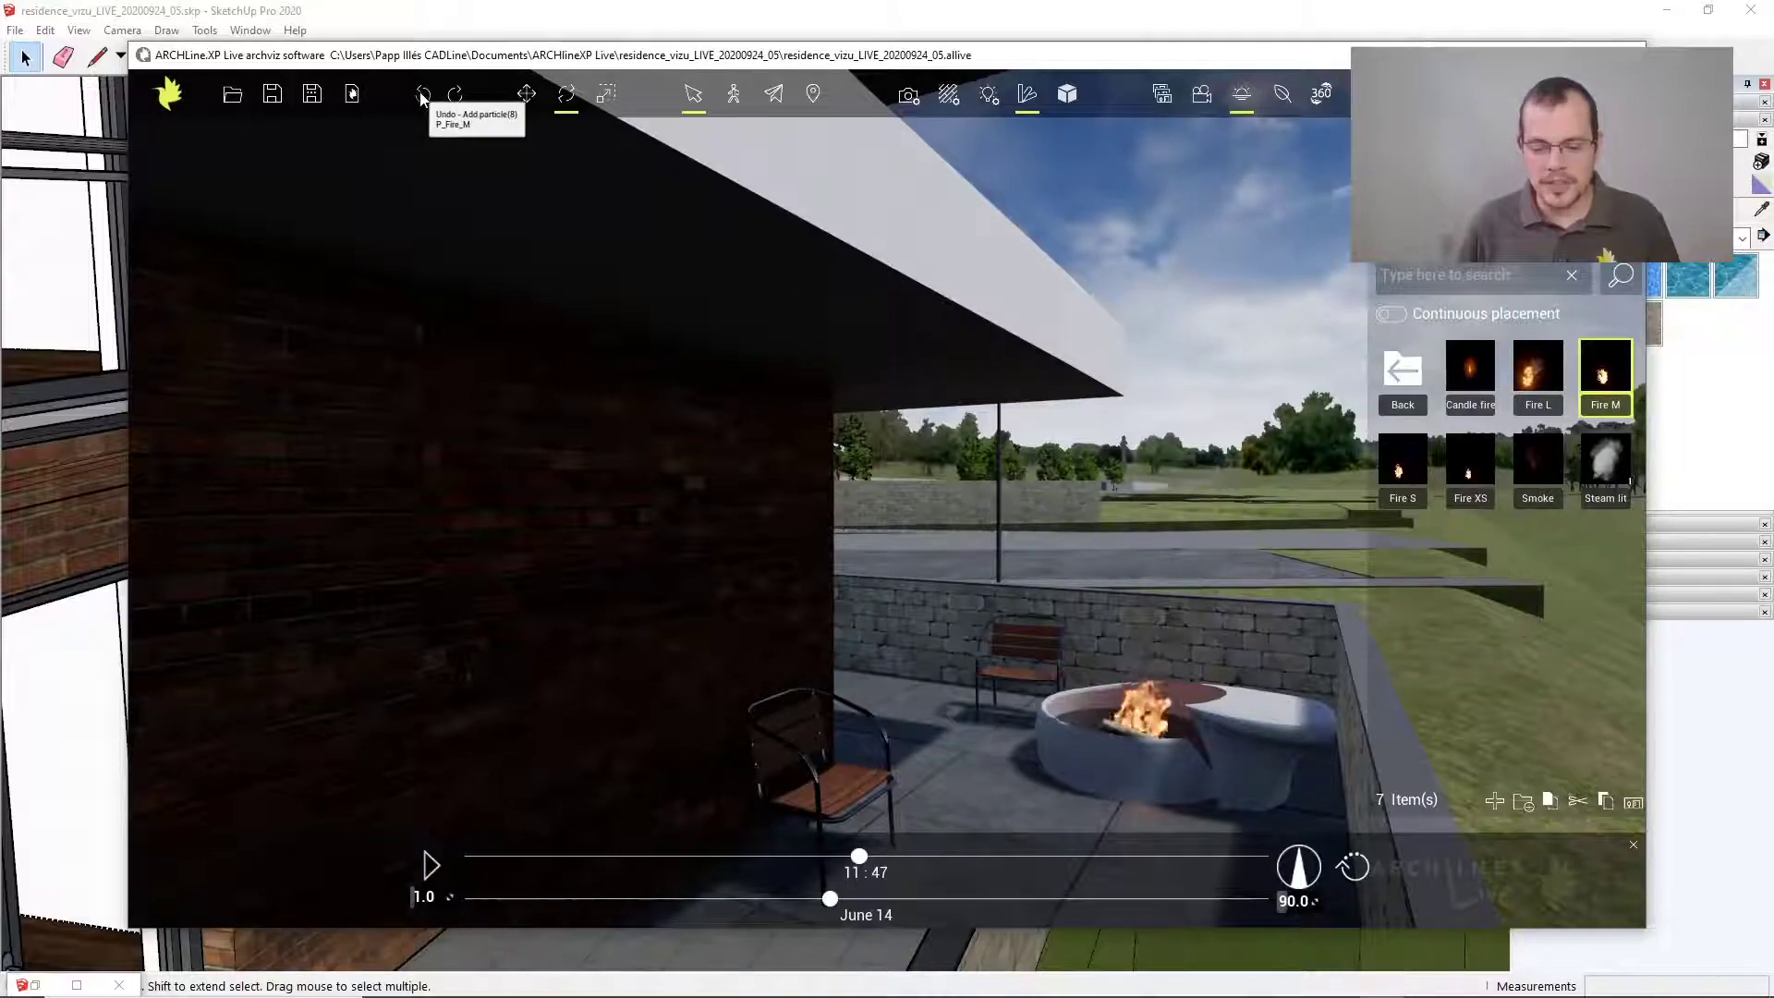
pyautogui.moveTo(1402, 467); pyautogui.dragTo(1148, 731)
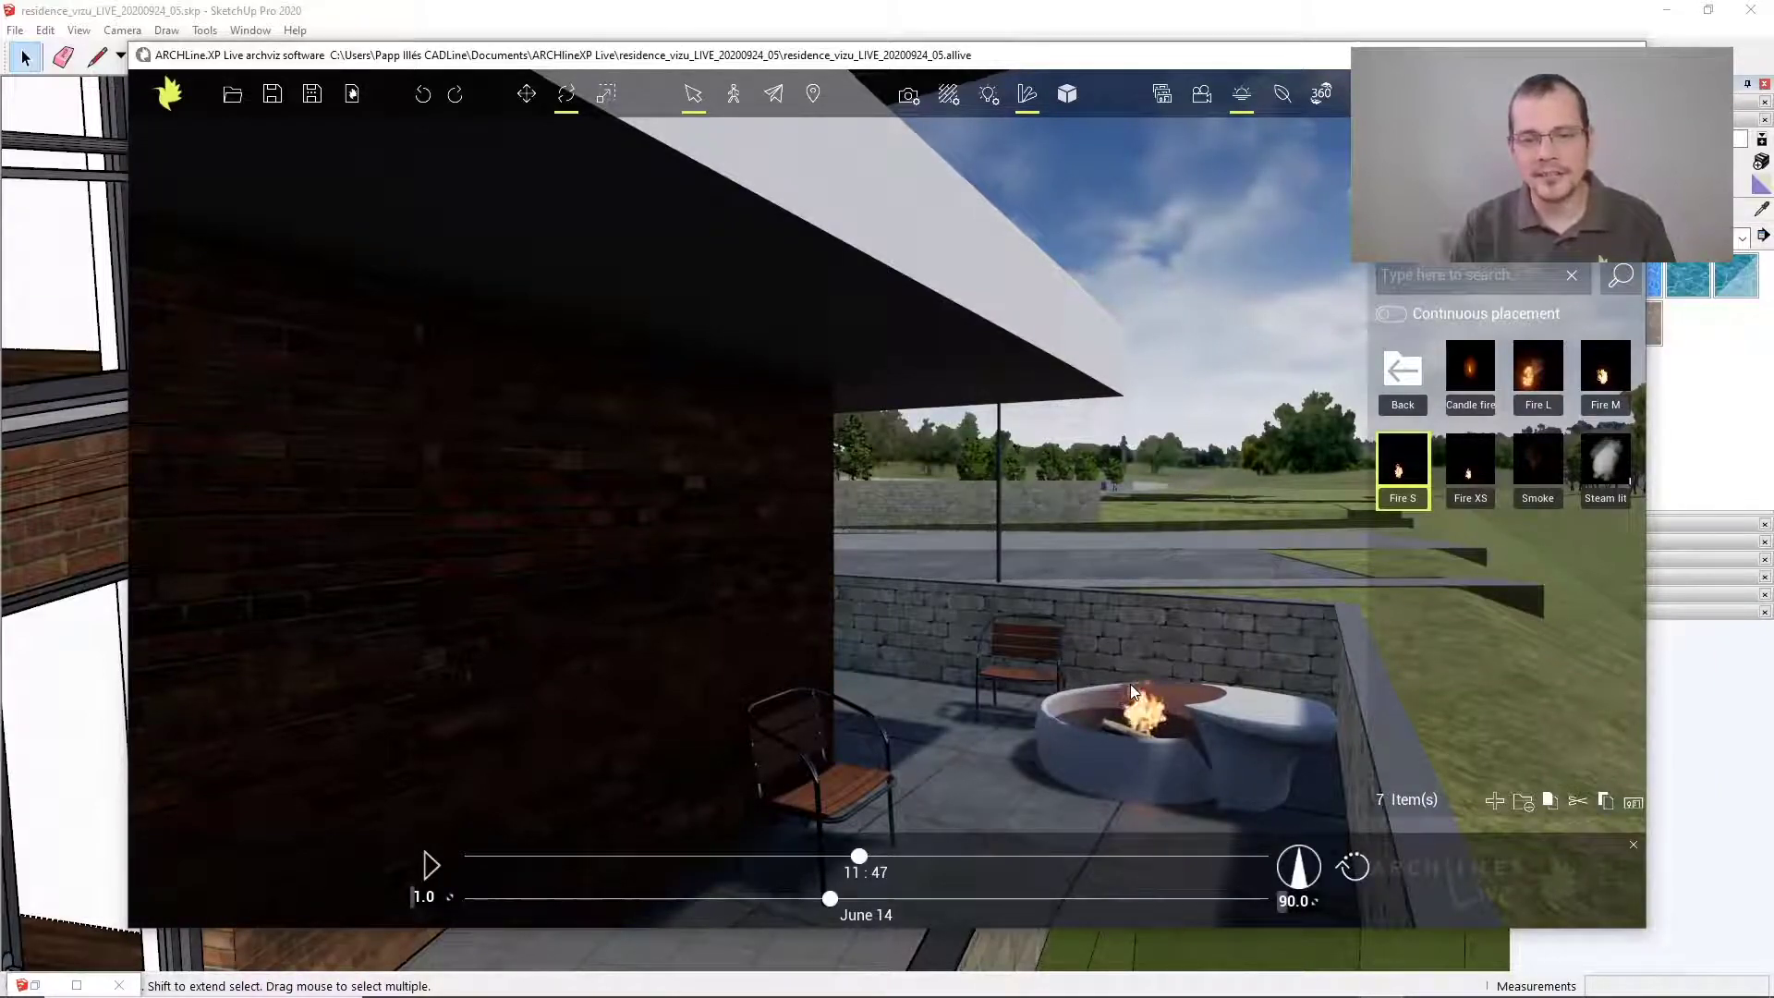
# Show the saved views and restore View_3 of the building
pyautogui.moveTo(1002, 453)
pyautogui.mouseDown(button='middle')
pyautogui.moveTo(924, 455)
pyautogui.moveTo(1001, 453)
pyautogui.mouseUp(button='middle')
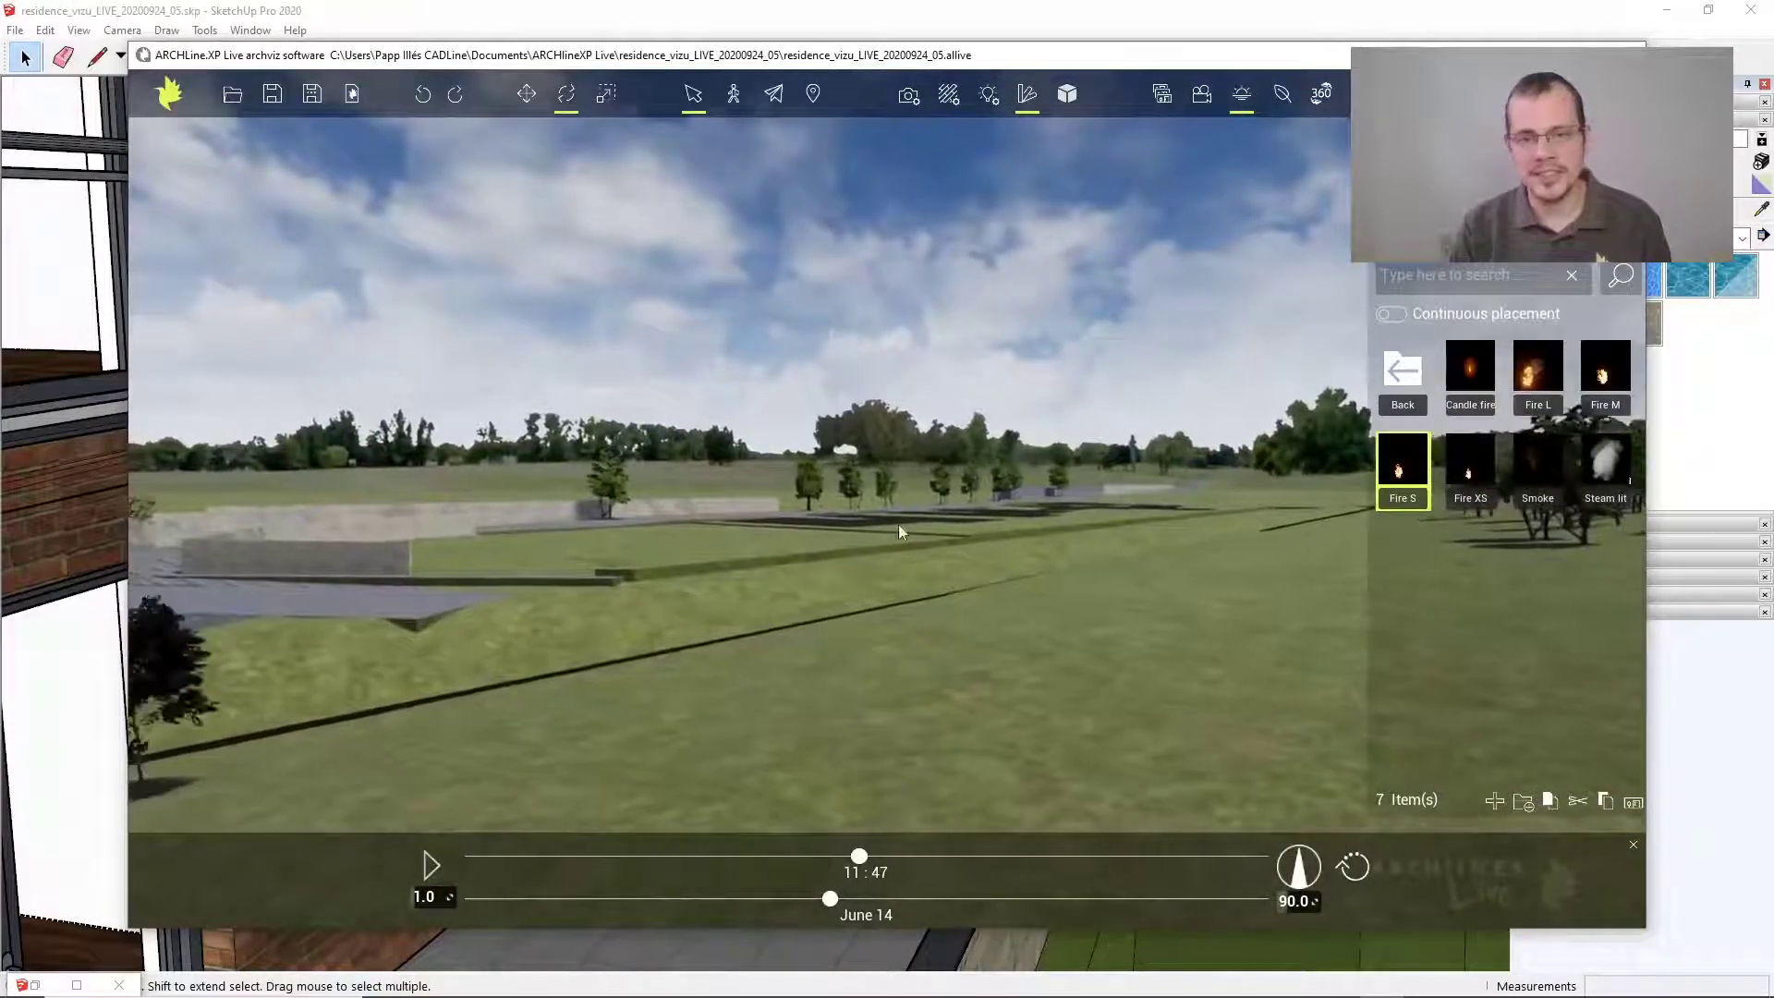
pyautogui.click(1158, 100)
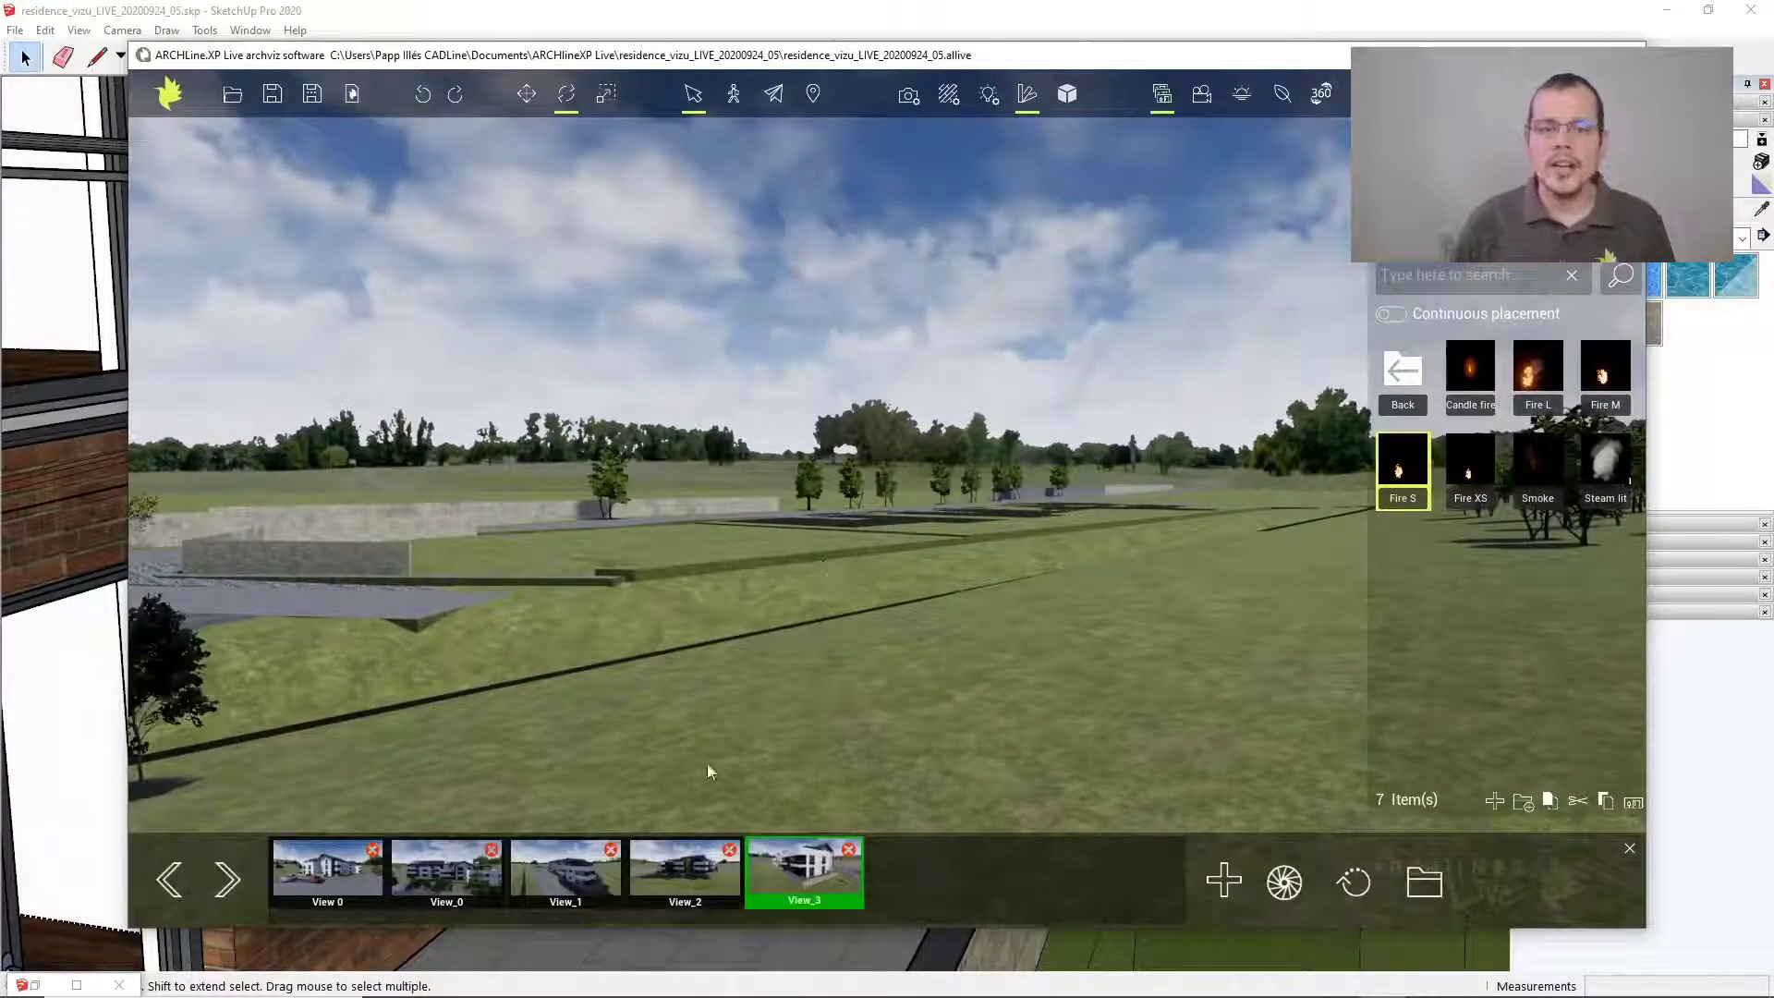
pyautogui.click(797, 867)
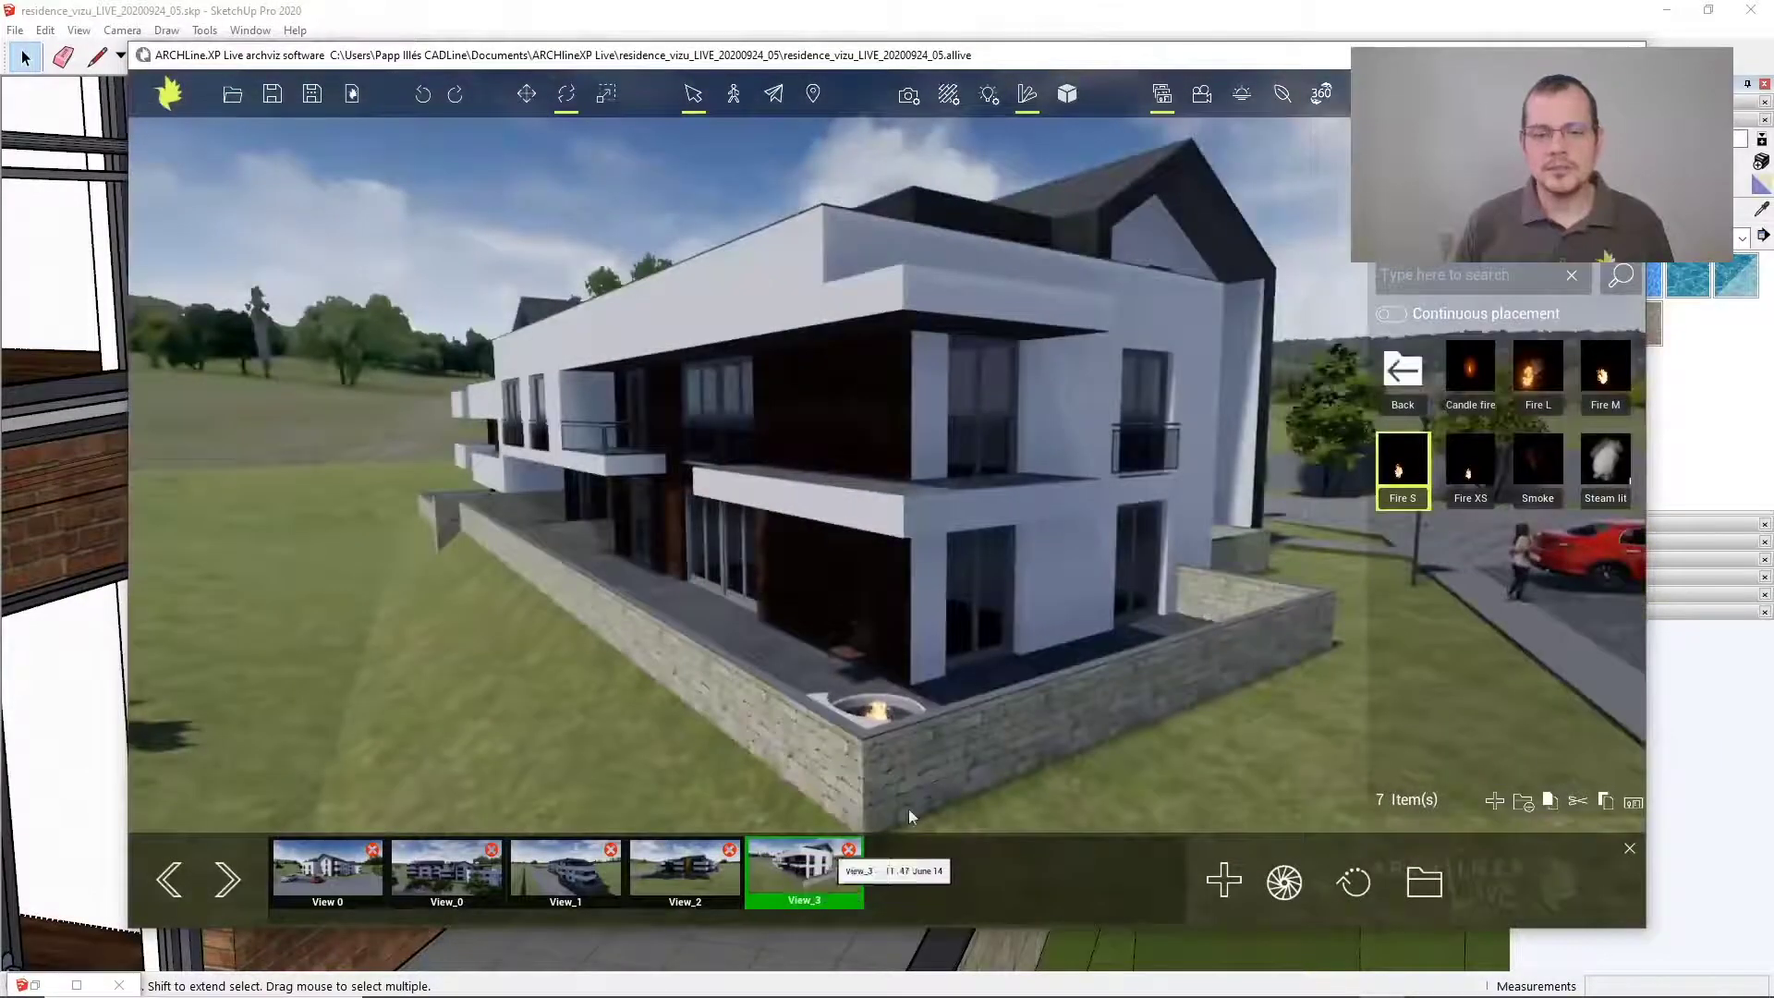
# Apply the Glass material from the Glass library to the lantern of the street lamp beside the red car
pyautogui.moveTo(1165, 457); pyautogui.dragTo(1104, 456, button='middle')
pyautogui.click(1033, 467)
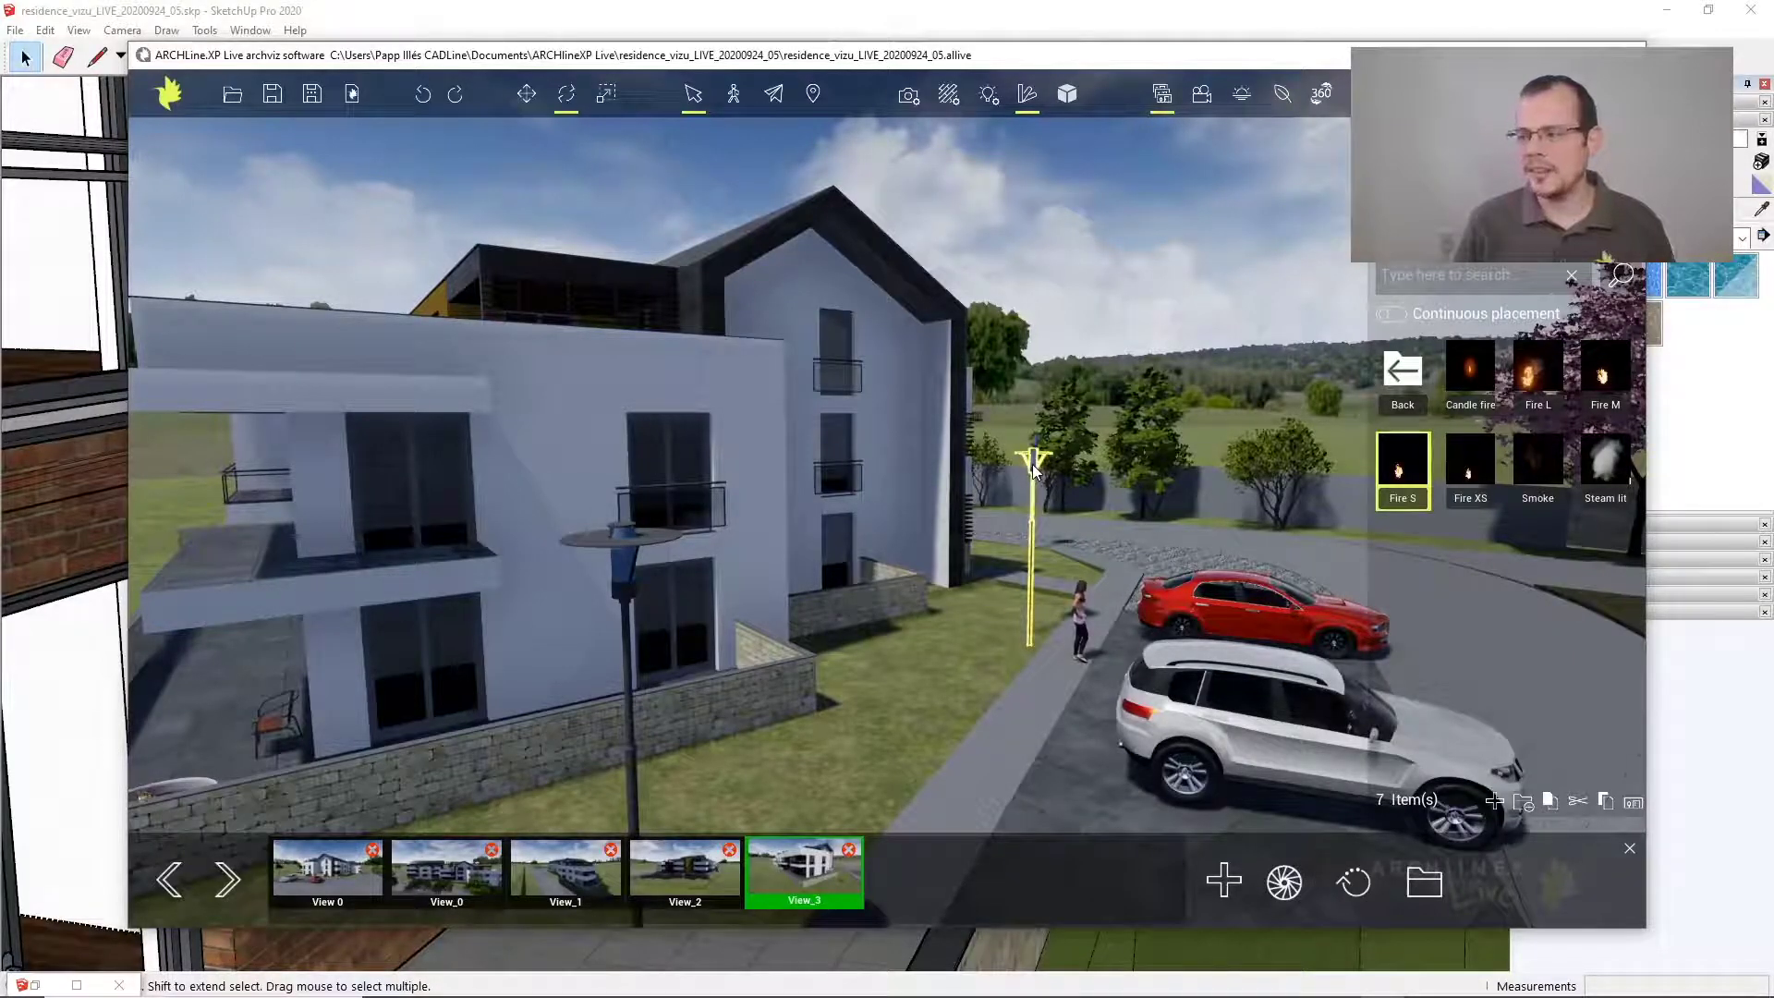
pyautogui.doubleClick(1033, 464)
pyautogui.moveTo(1092, 440); pyautogui.dragTo(988, 471, button='right')
pyautogui.moveTo(1092, 440); pyautogui.dragTo(1026, 453, button='middle')
pyautogui.moveTo(517, 416); pyautogui.dragTo(452, 365, button='middle')
pyautogui.scroll(4, 547, 379)
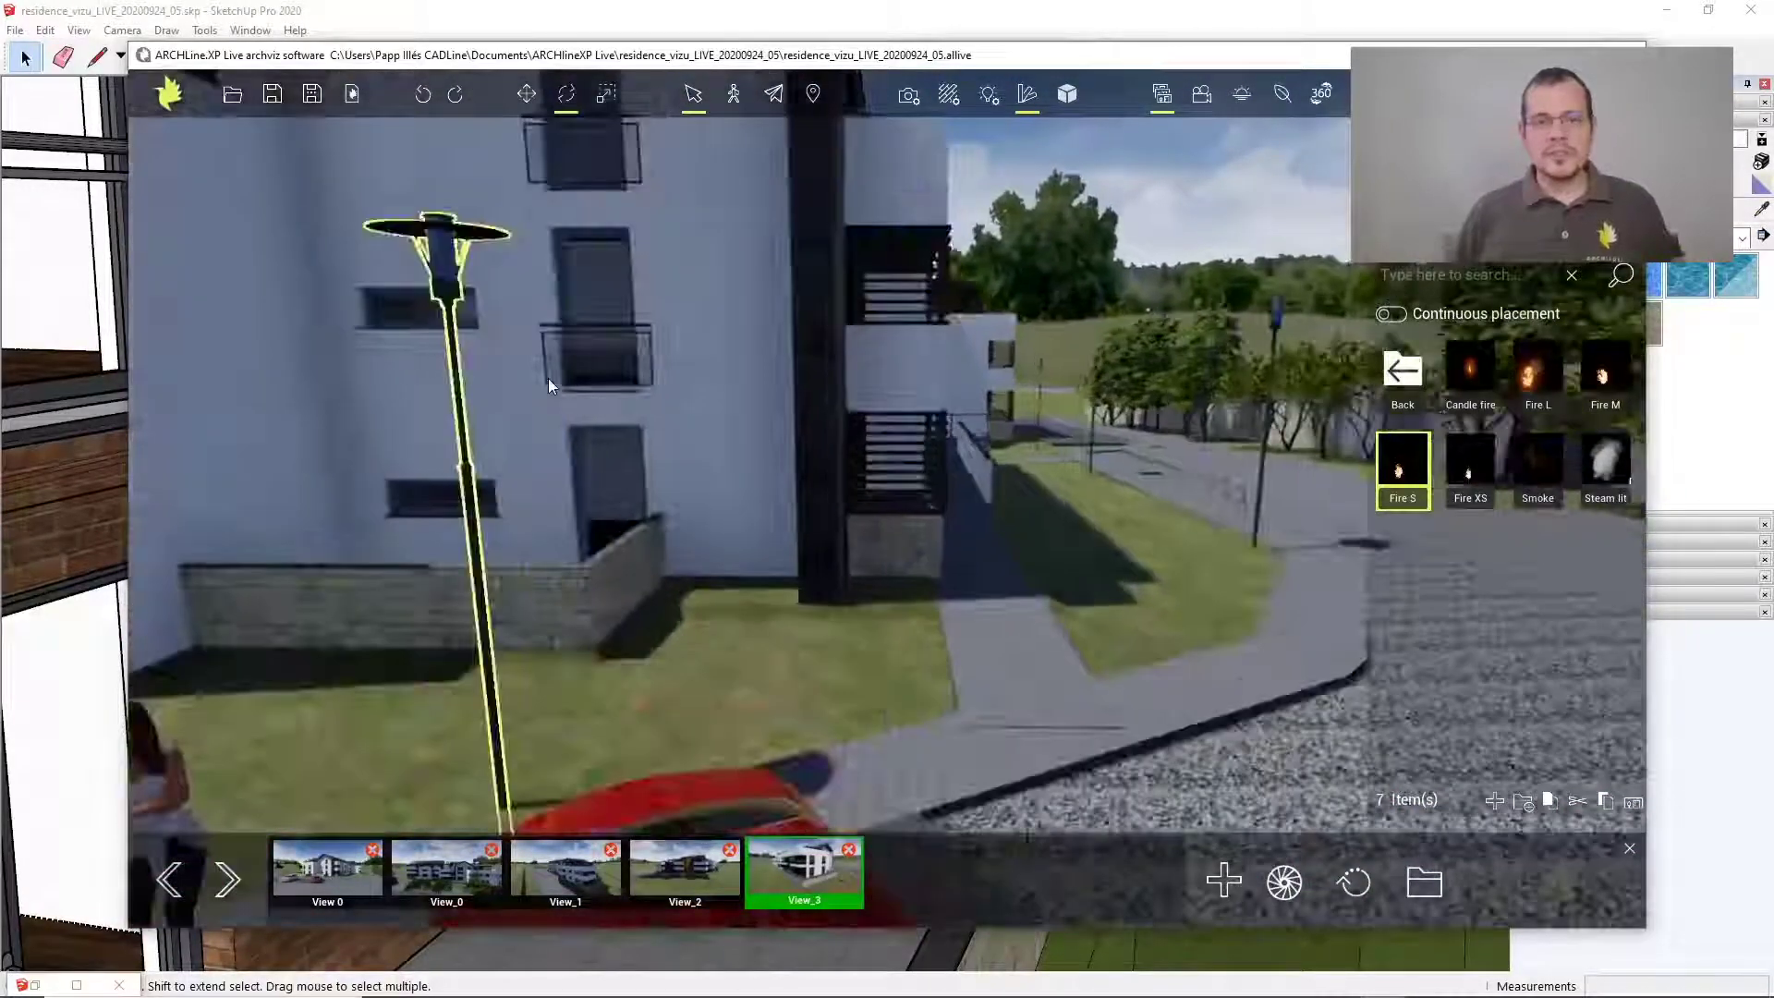
pyautogui.scroll(-2, 582, 289)
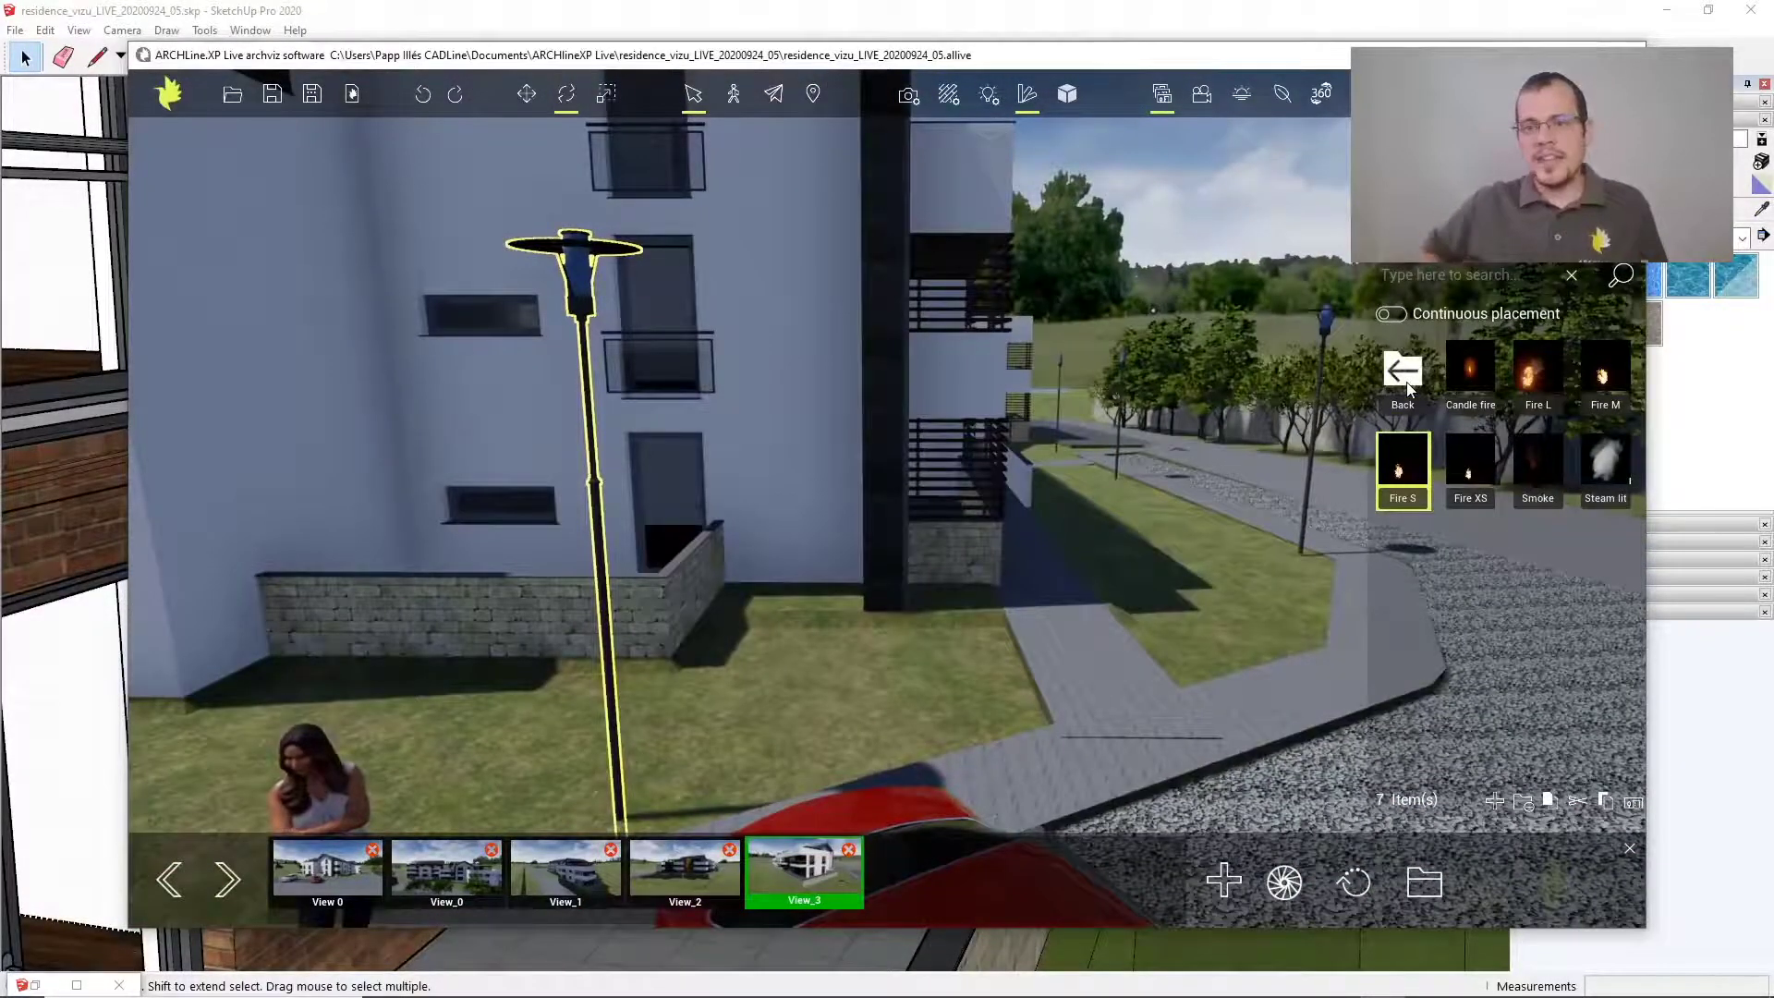
pyautogui.click(1405, 373)
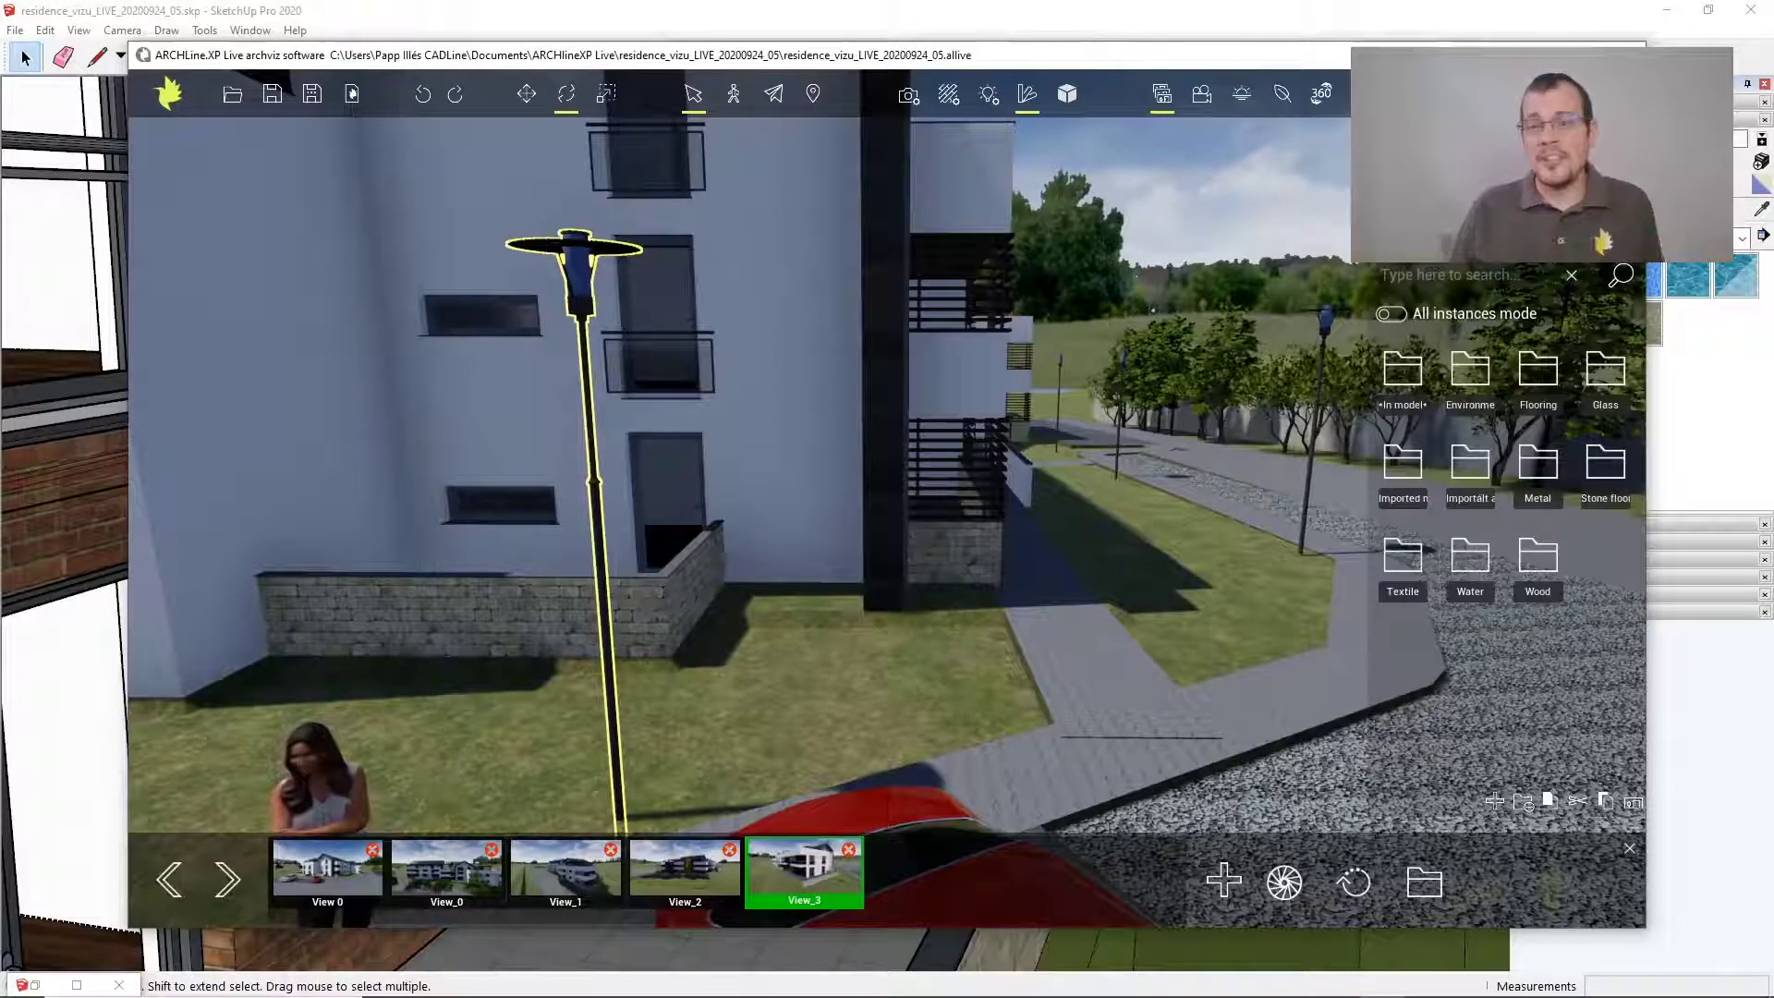
pyautogui.click(1598, 381)
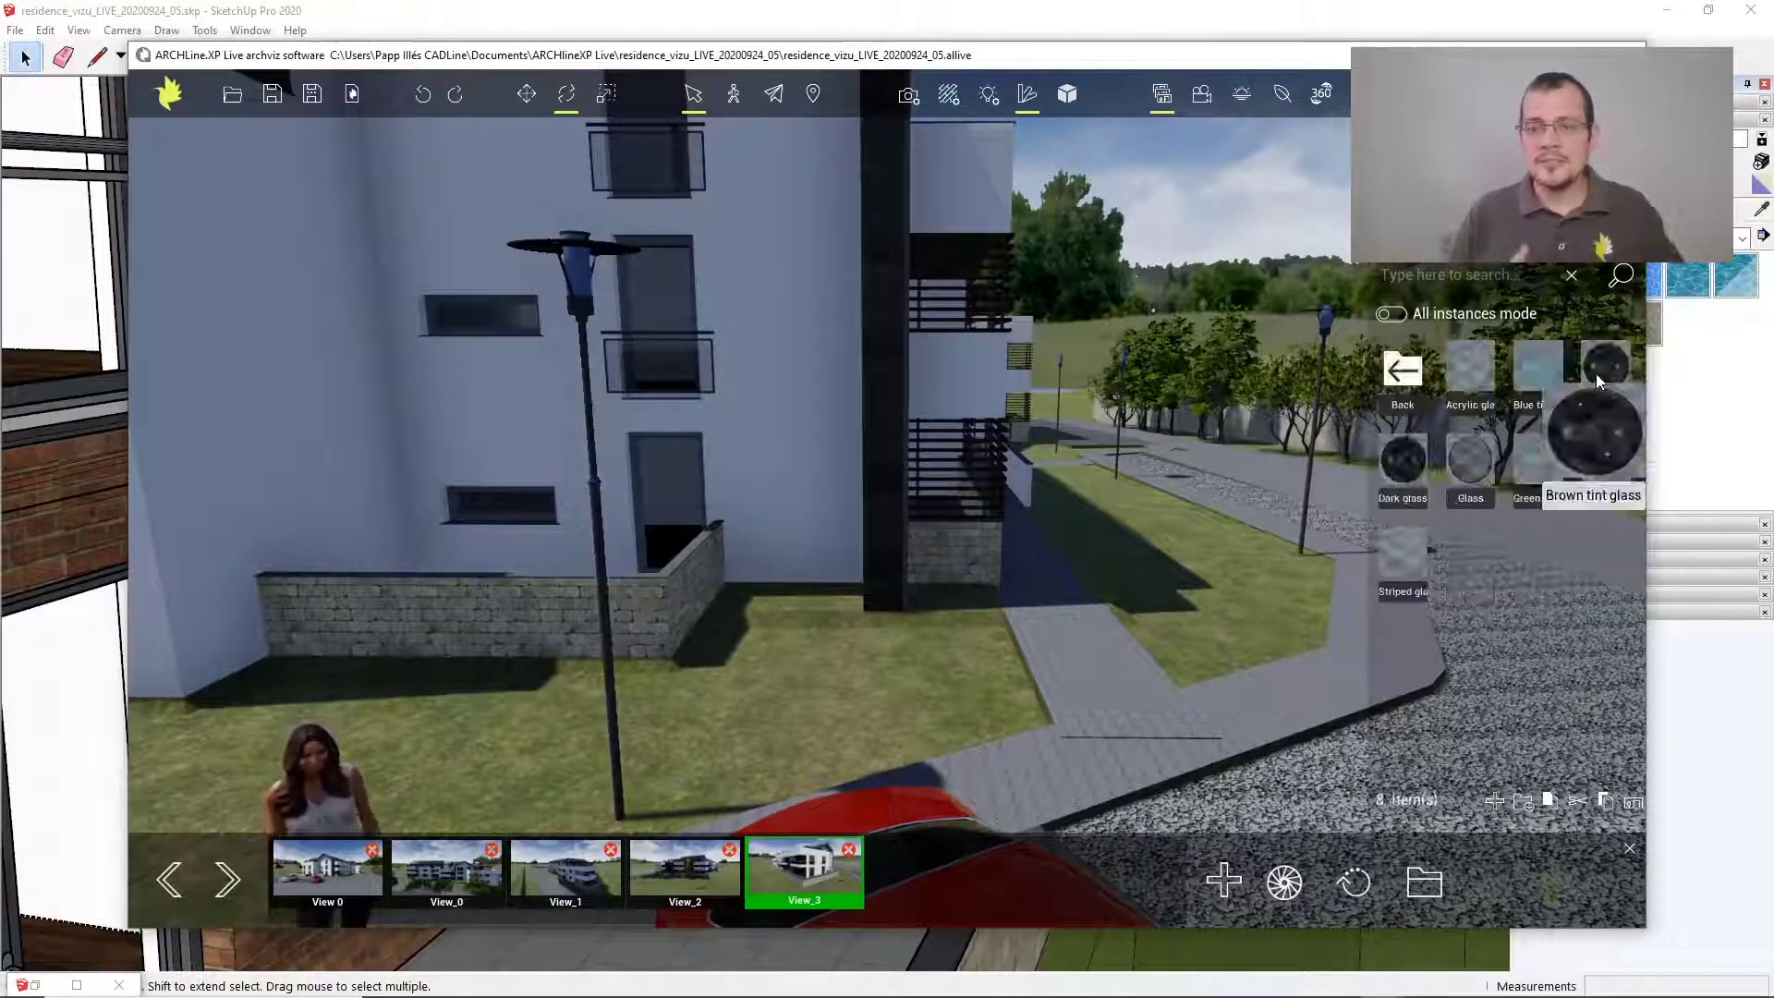
pyautogui.moveTo(1479, 478); pyautogui.dragTo(714, 387)
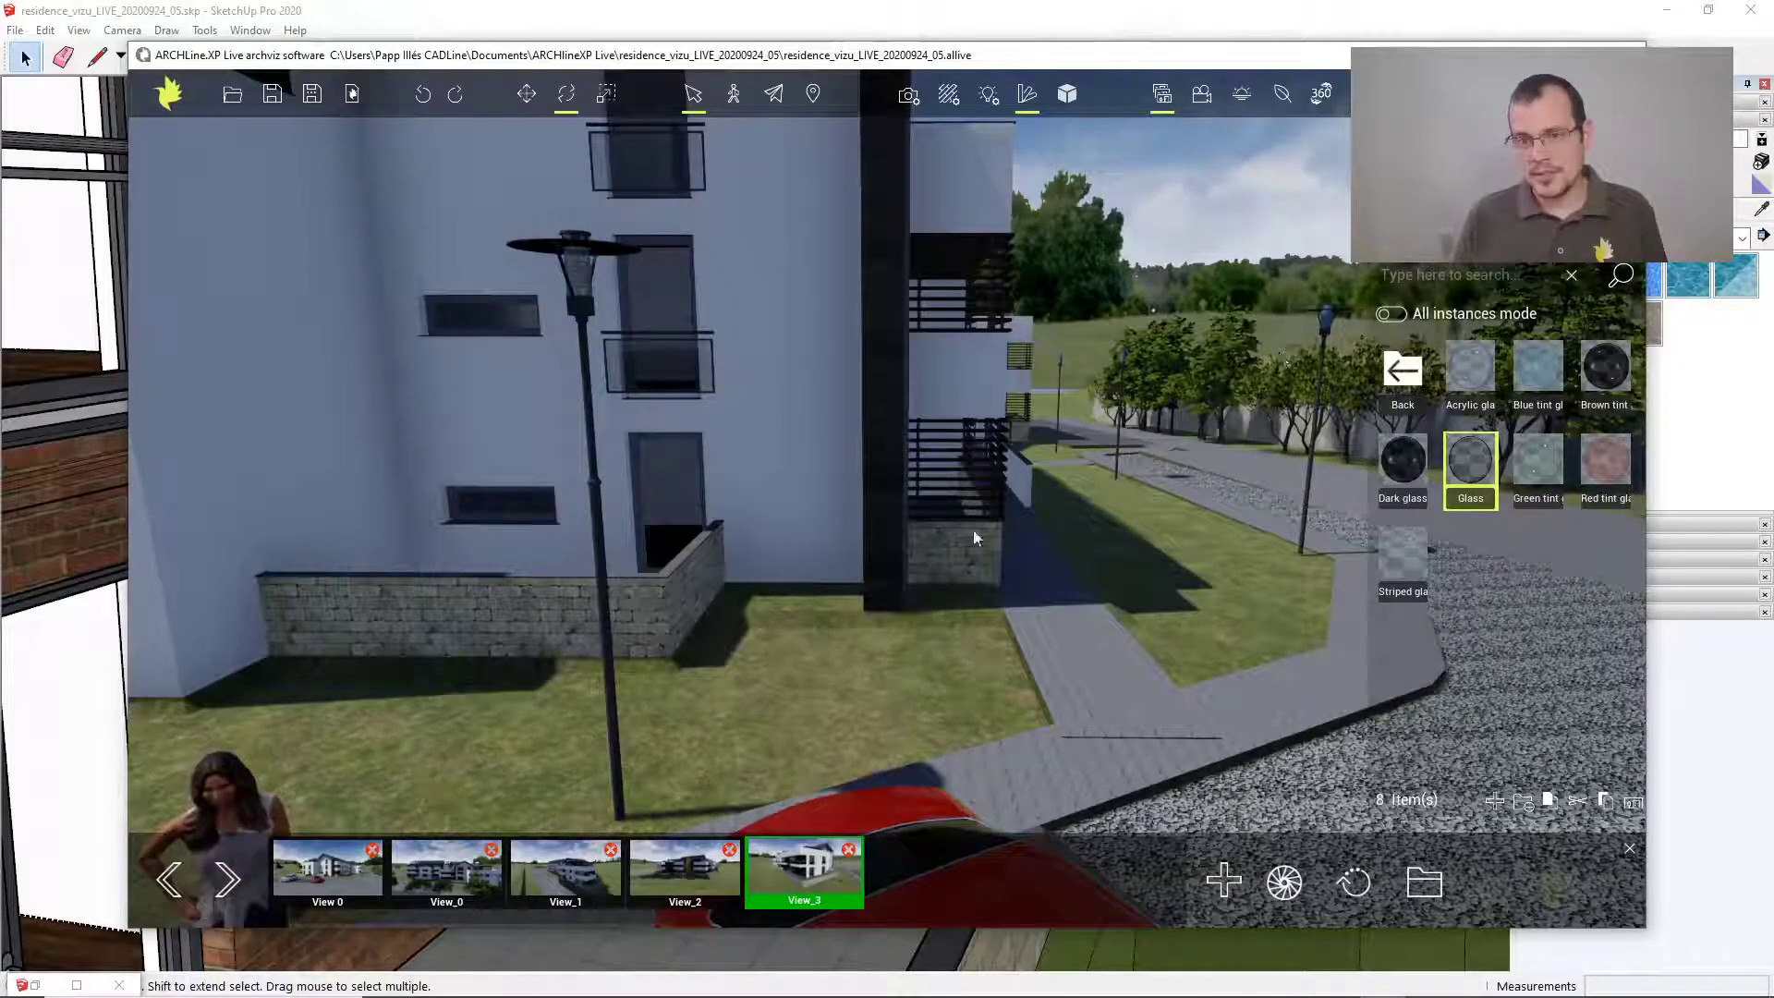
pyautogui.moveTo(998, 569); pyautogui.dragTo(1081, 567, button='middle')
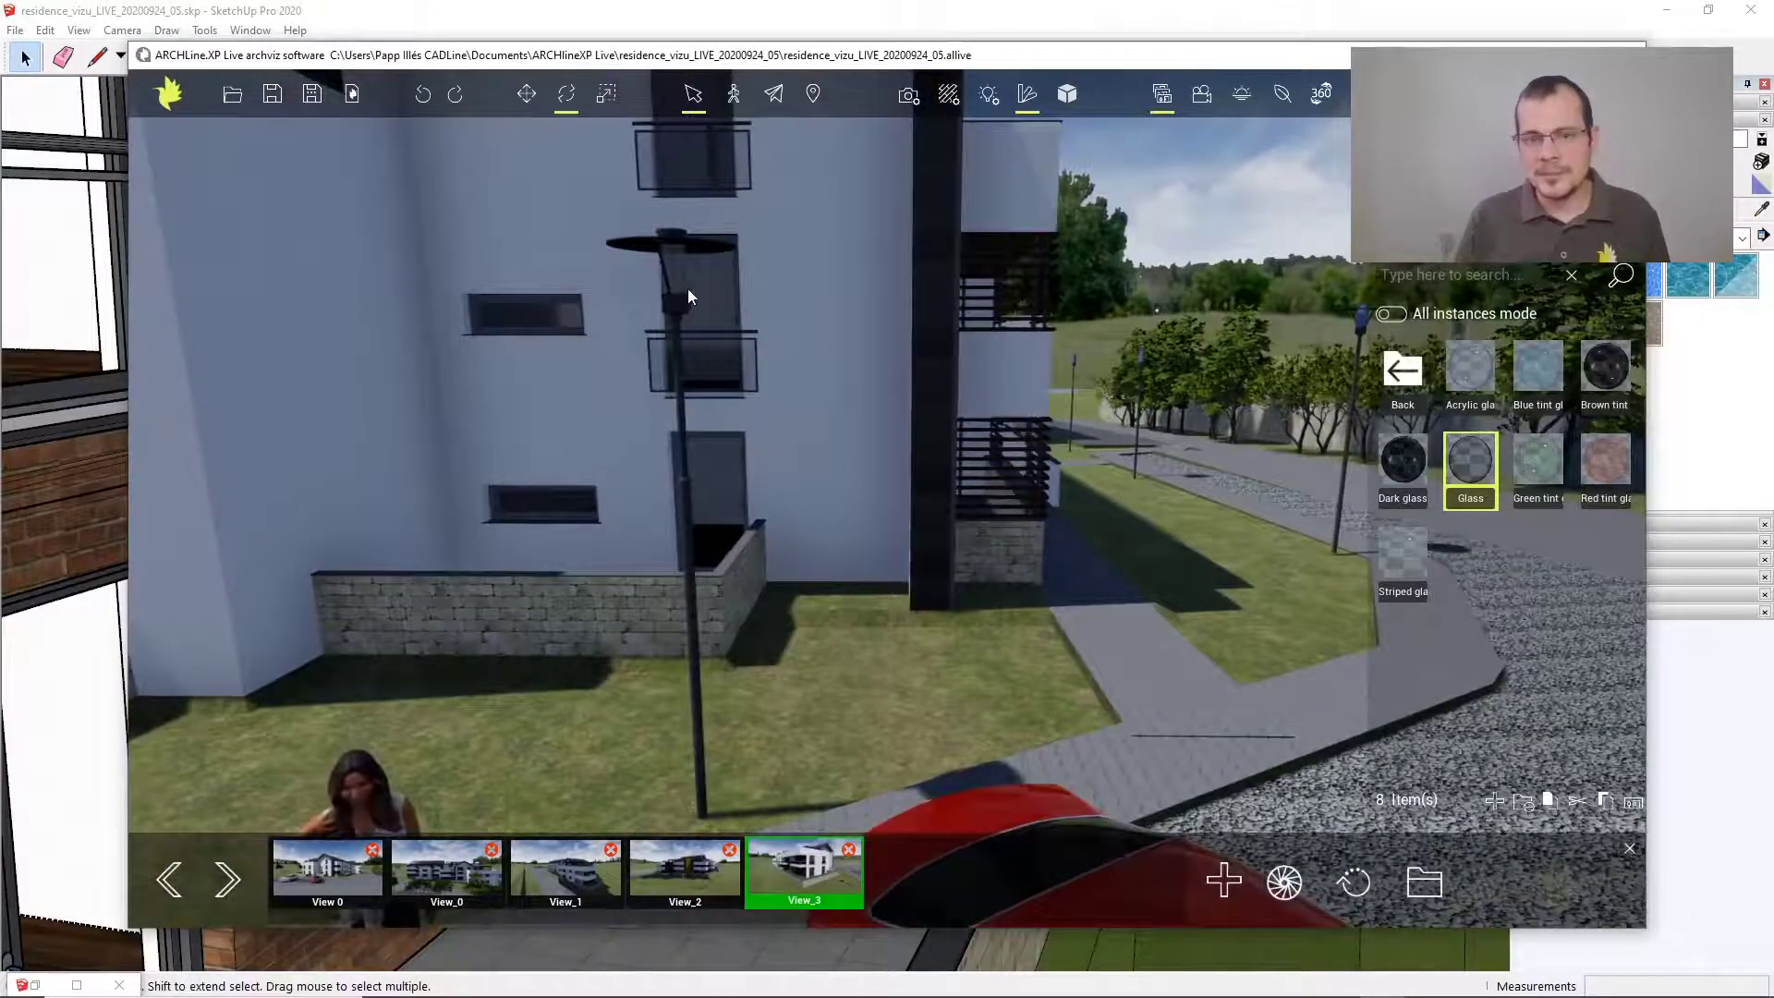
# Return to the object library, look through the Lamps folder and open the Lighting folder with the street lamp in view
pyautogui.click(1407, 375)
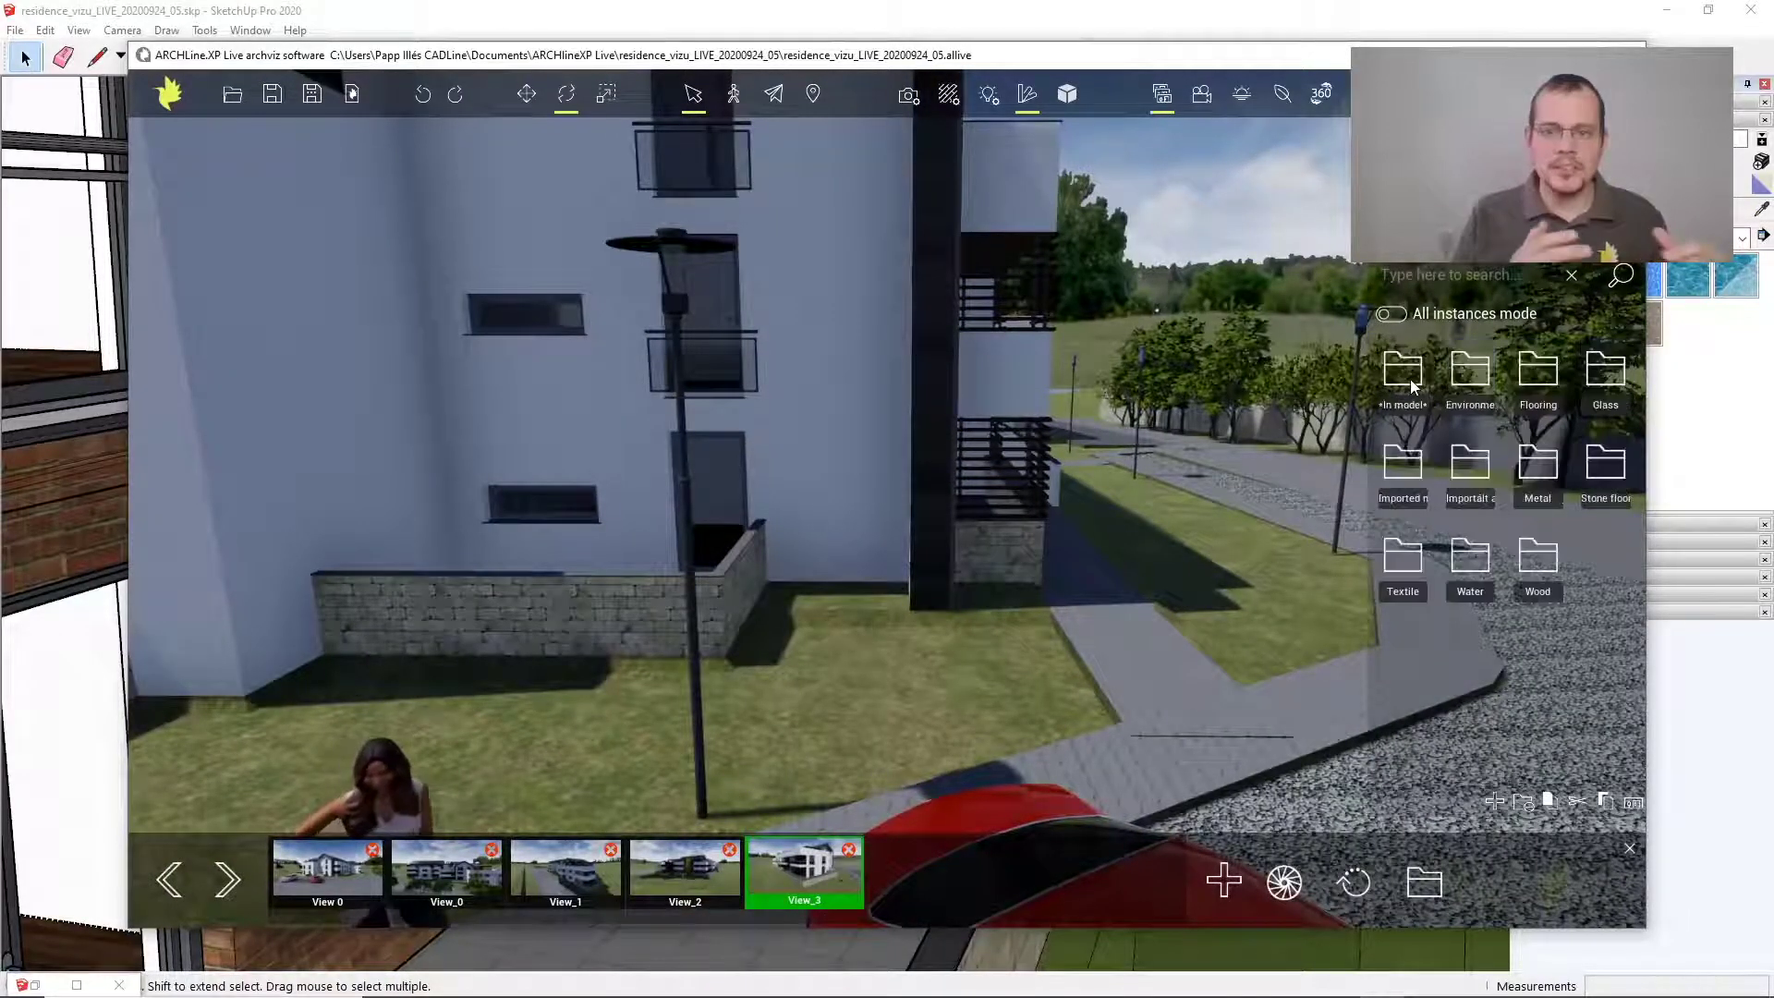
pyautogui.click(1515, 166)
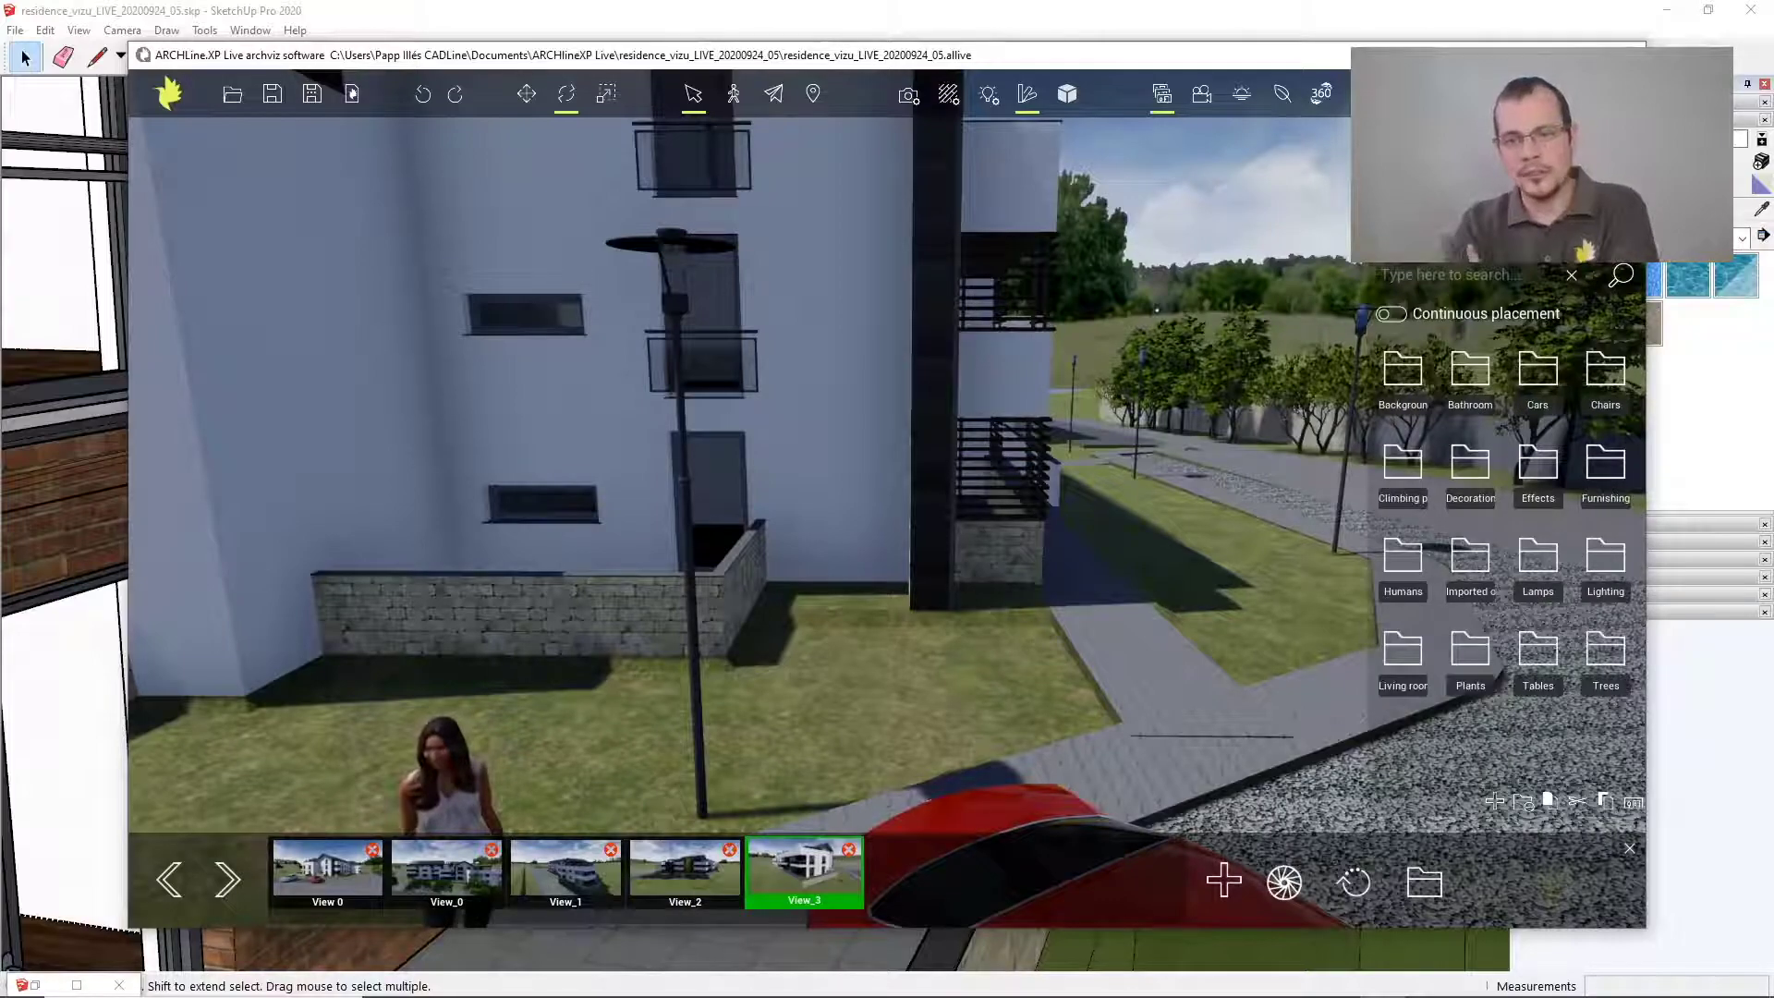
pyautogui.click(1540, 573)
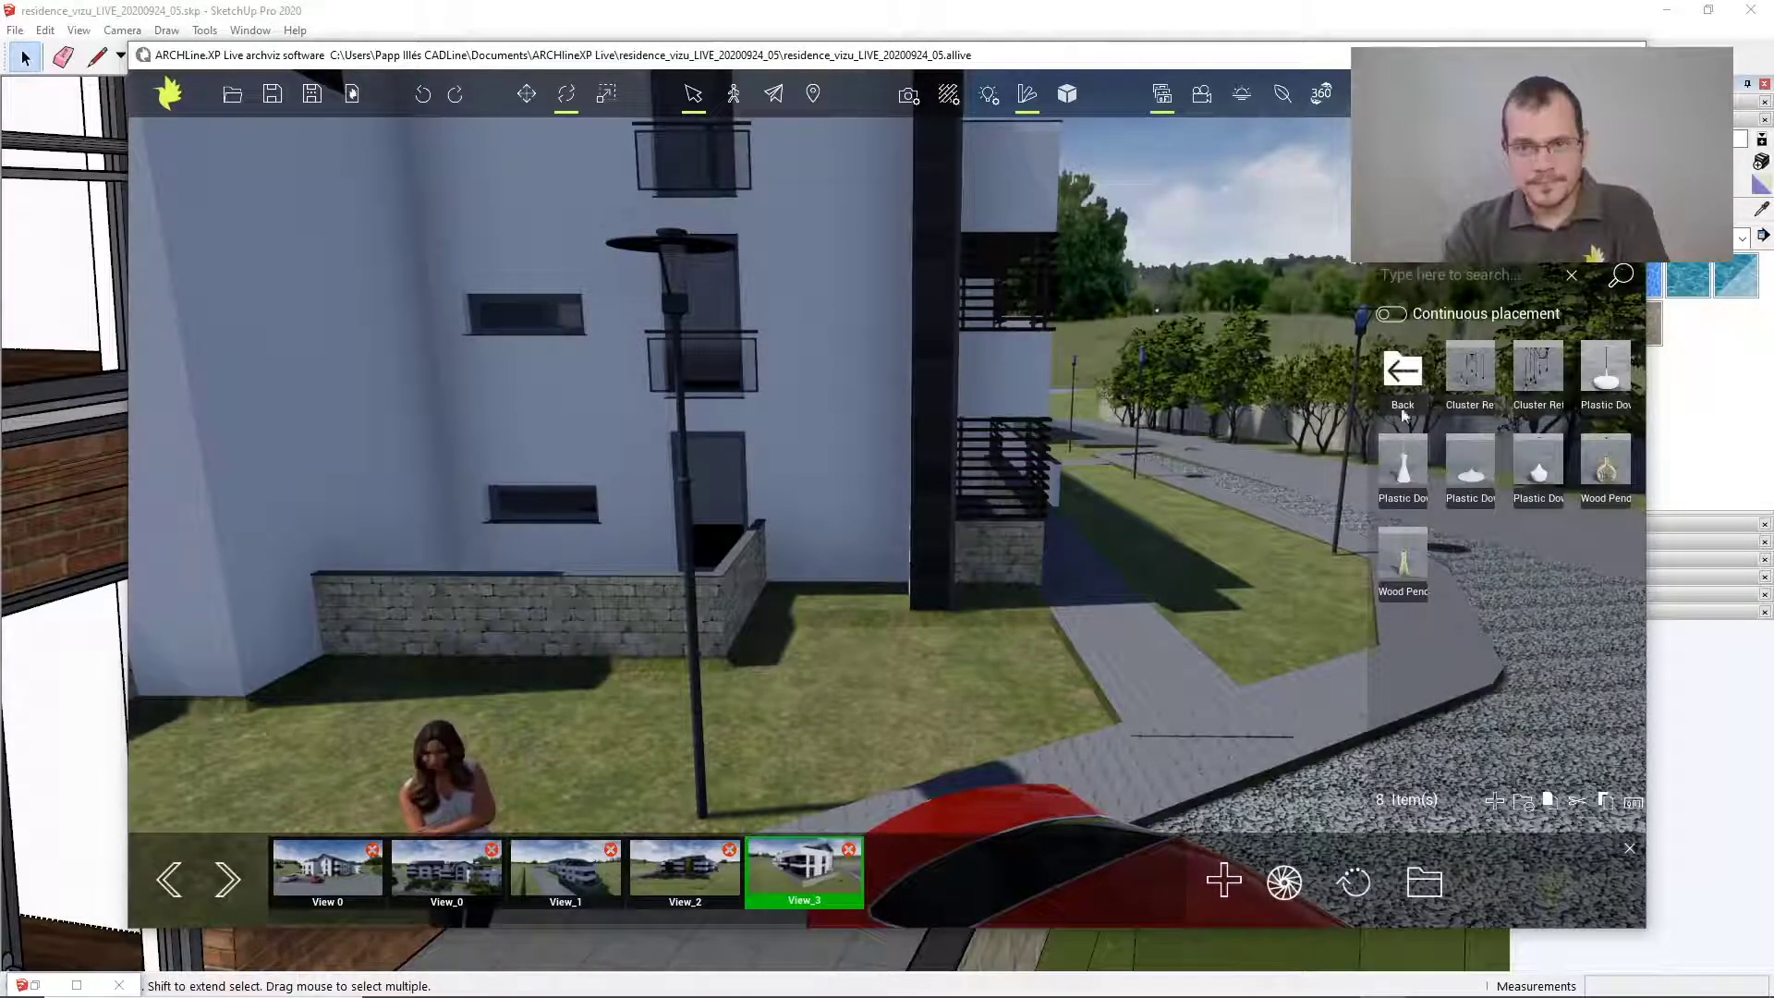
pyautogui.click(1402, 374)
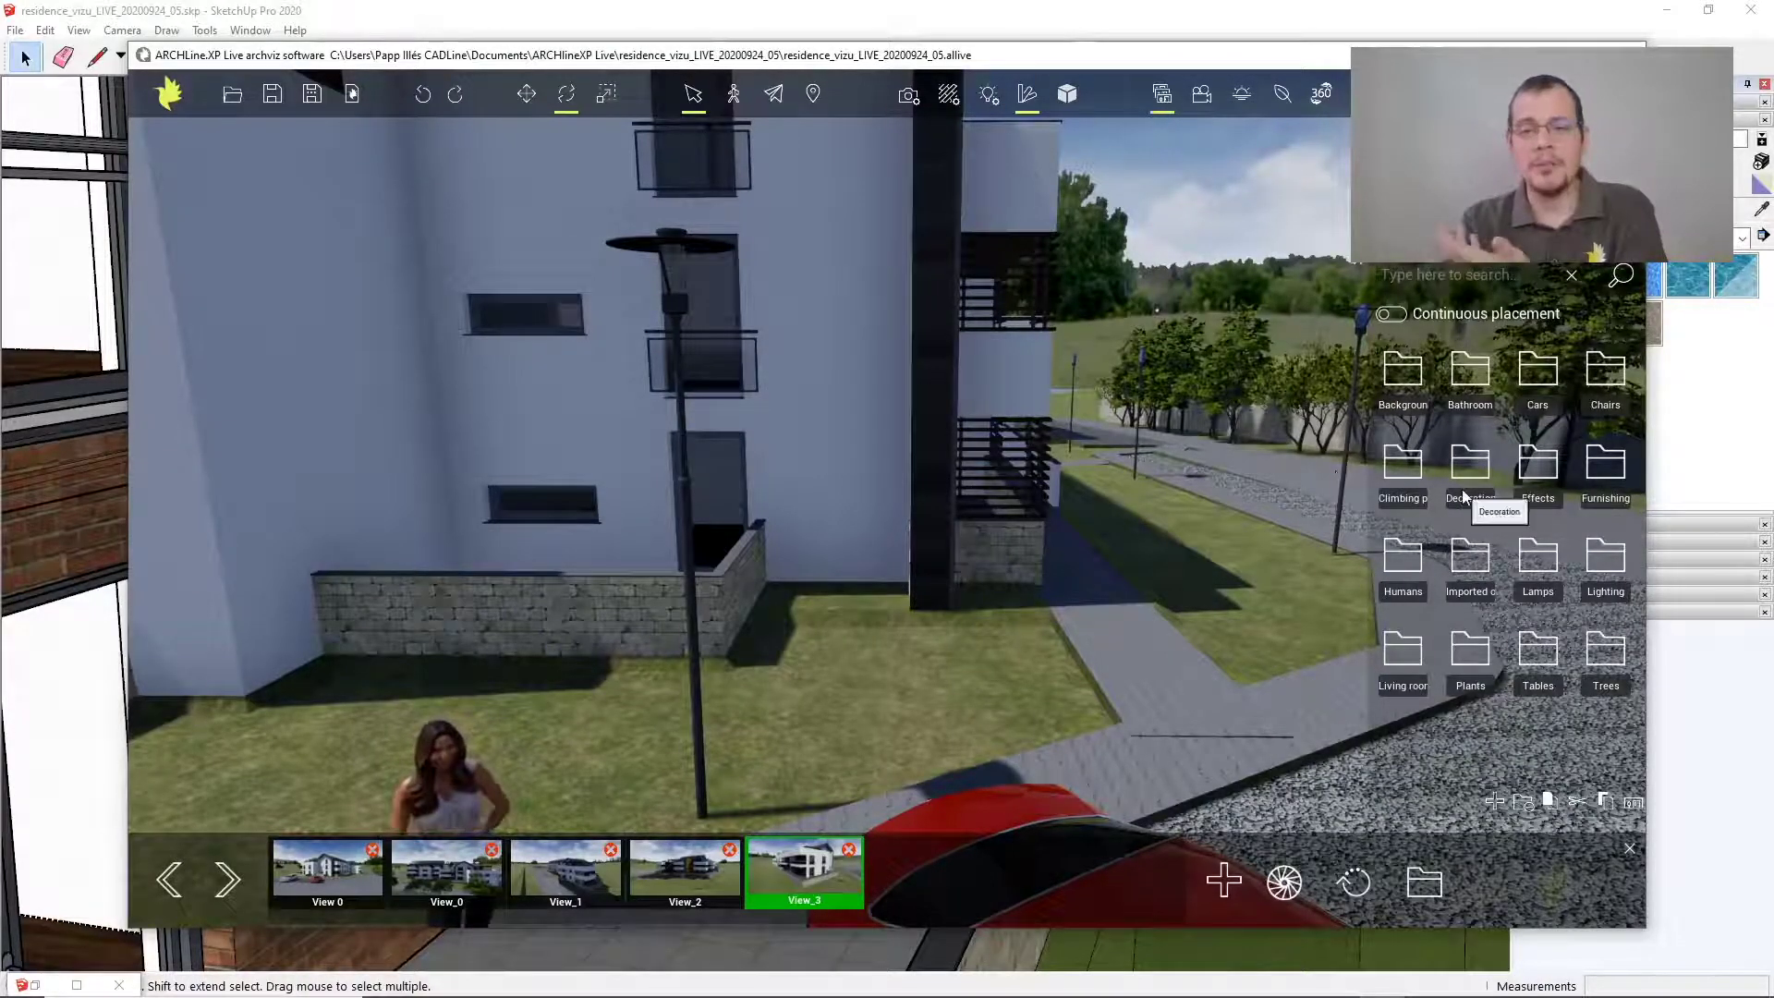
pyautogui.click(1609, 560)
pyautogui.moveTo(1016, 512); pyautogui.dragTo(1015, 482, button='right')
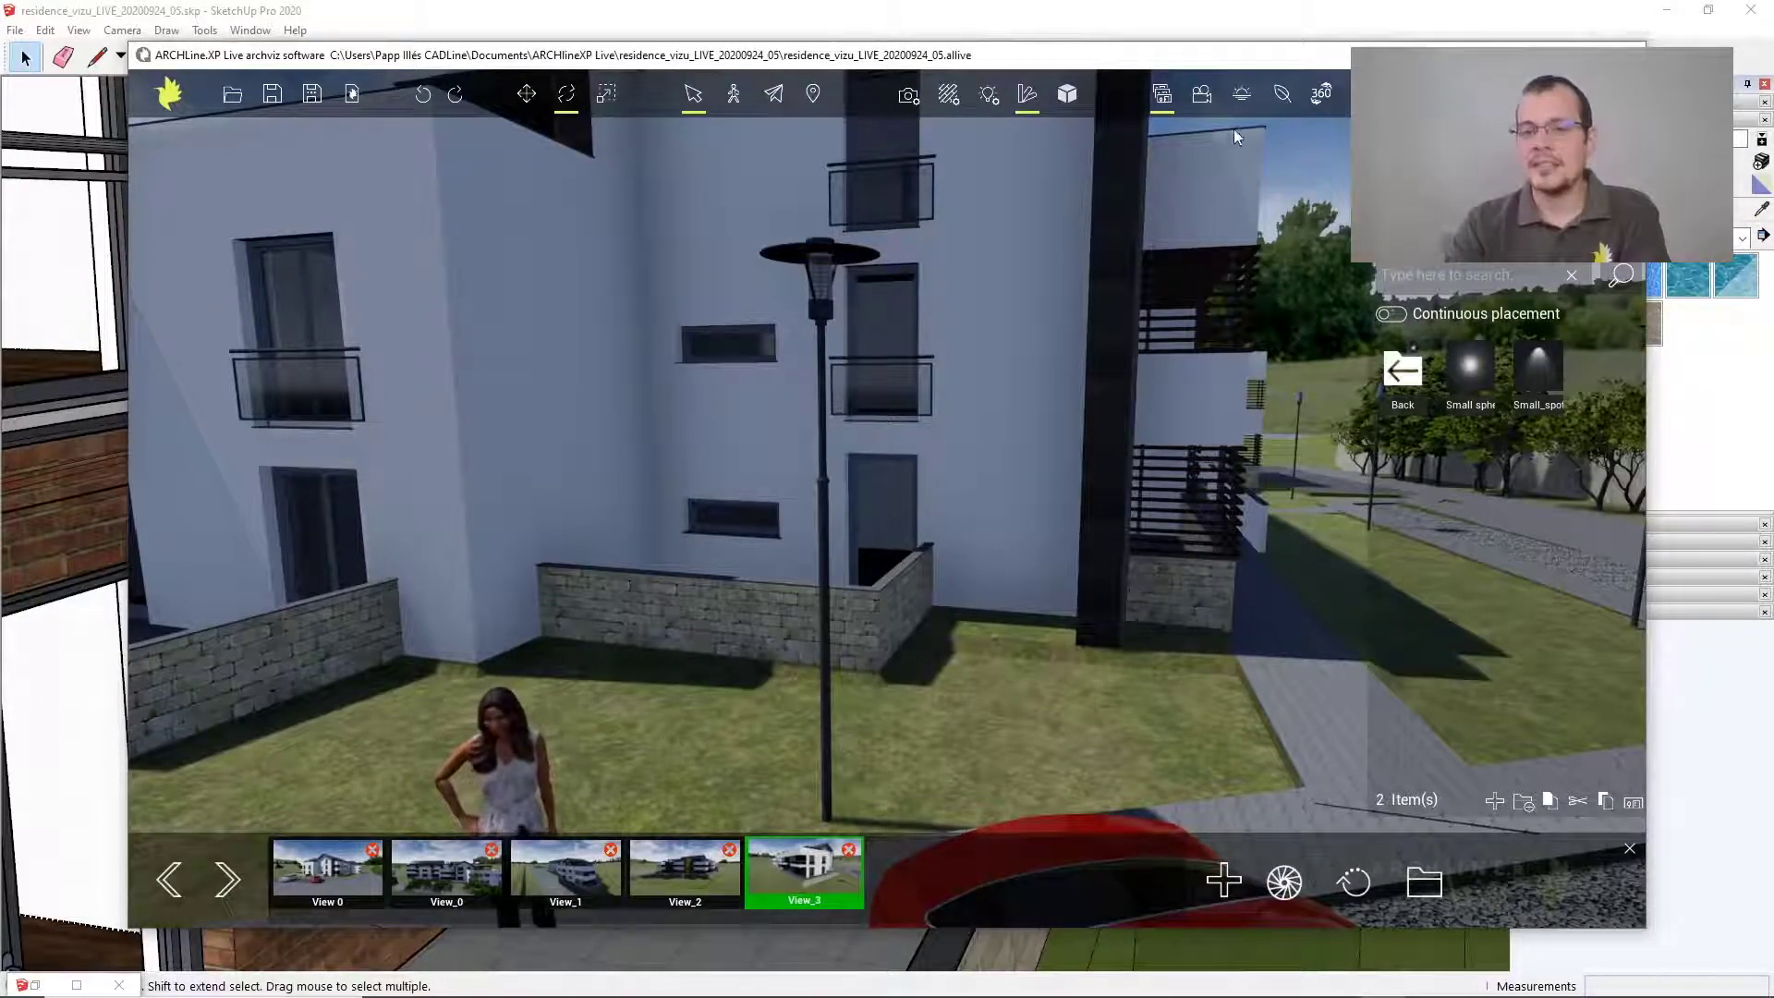
# Set the sun's time to 2:46 and its date to March 27 for a dark scene
pyautogui.click(1241, 93)
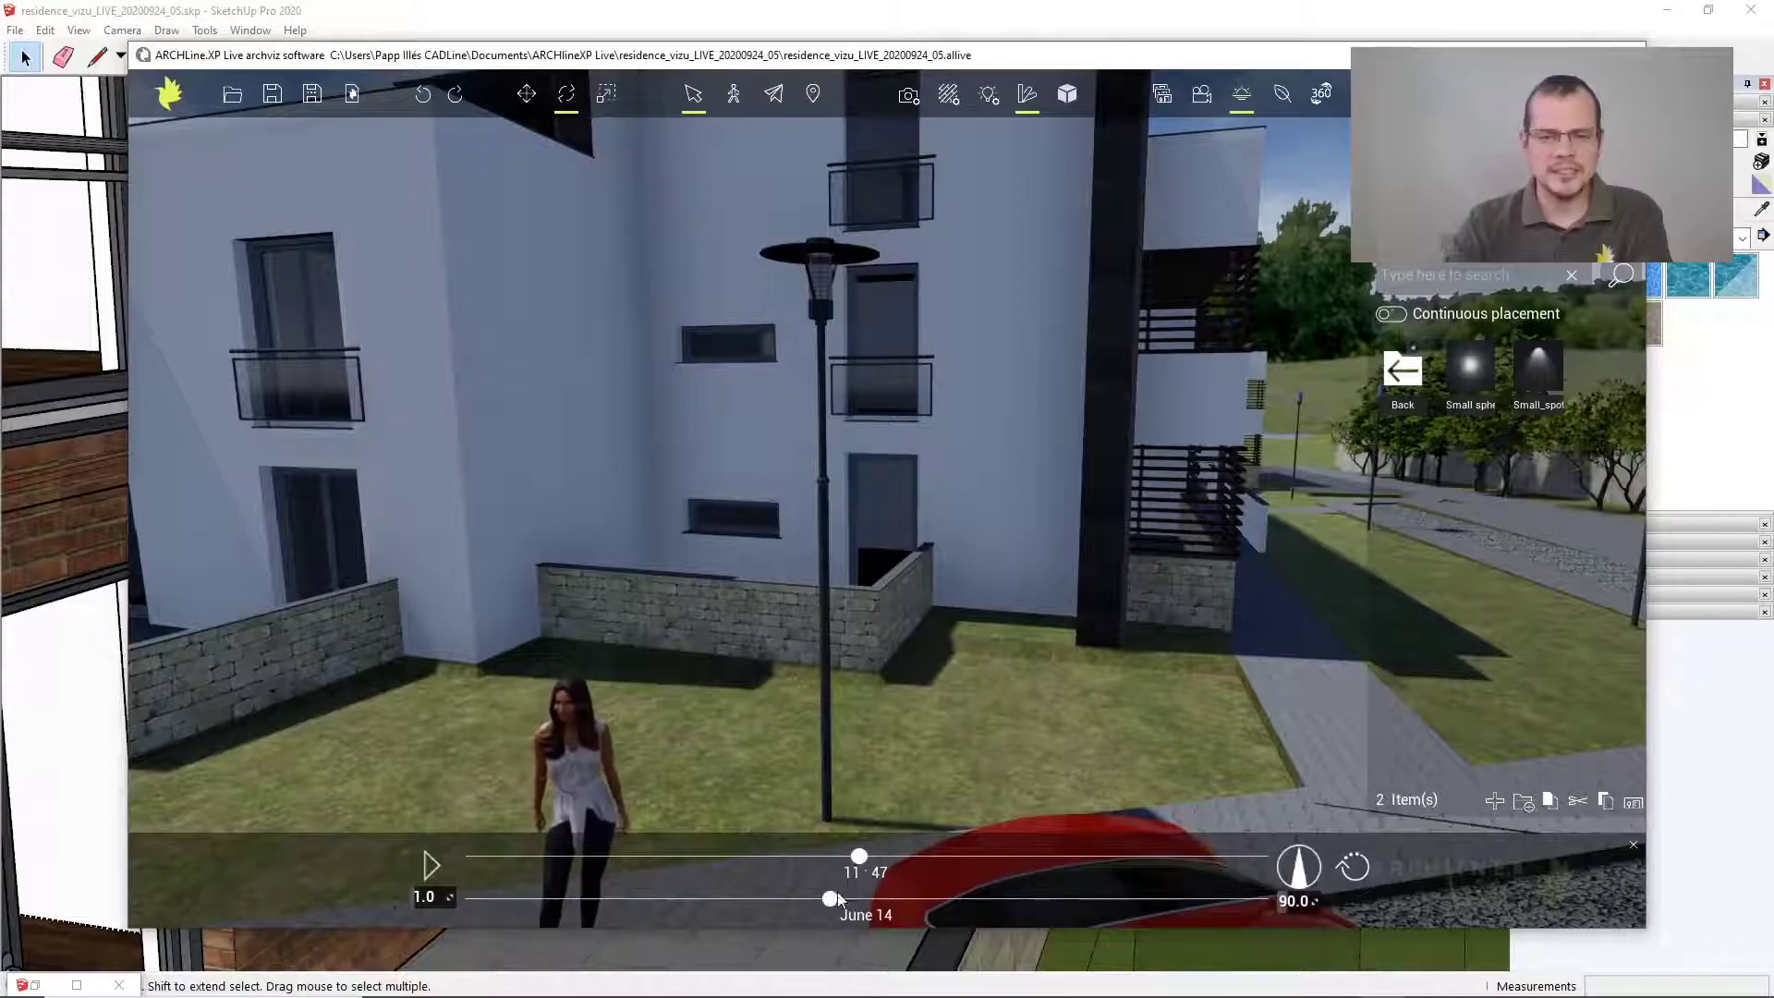
pyautogui.moveTo(856, 859); pyautogui.dragTo(552, 874)
pyautogui.moveTo(834, 908); pyautogui.dragTo(657, 898)
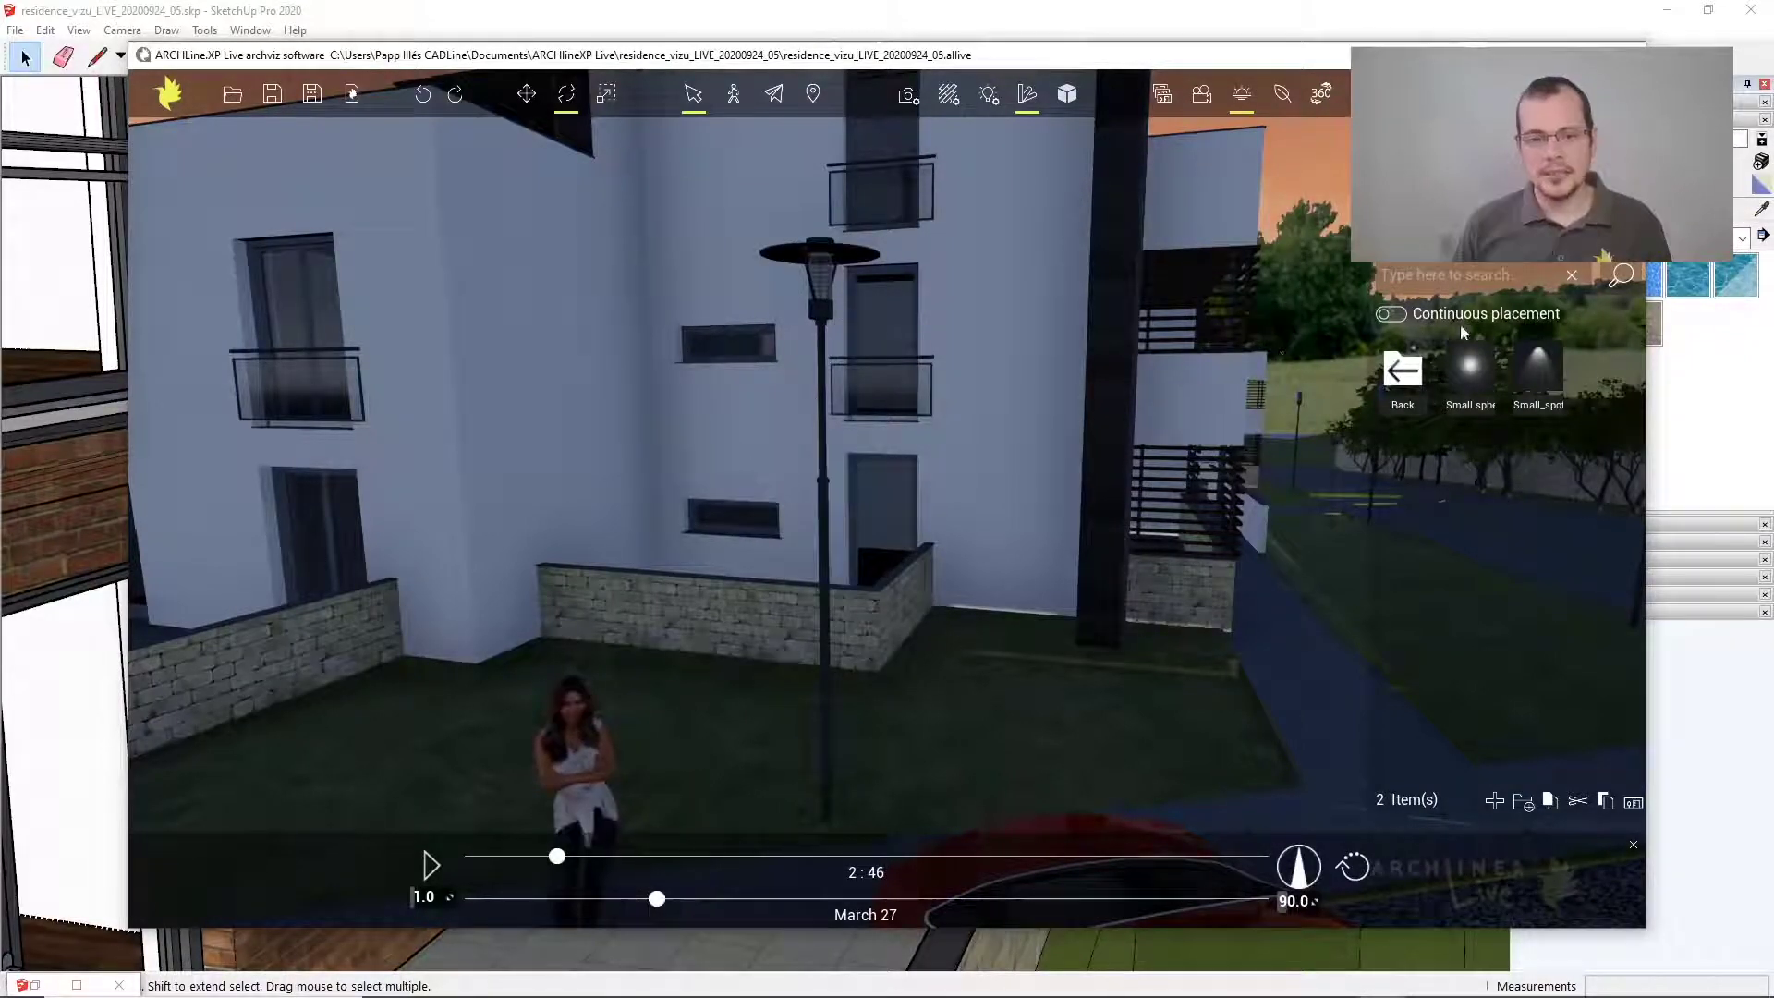
# Place the small sphere light on top of the street lamp and open its light source properties
pyautogui.moveTo(1479, 364)
pyautogui.moveTo(1473, 366); pyautogui.dragTo(819, 247)
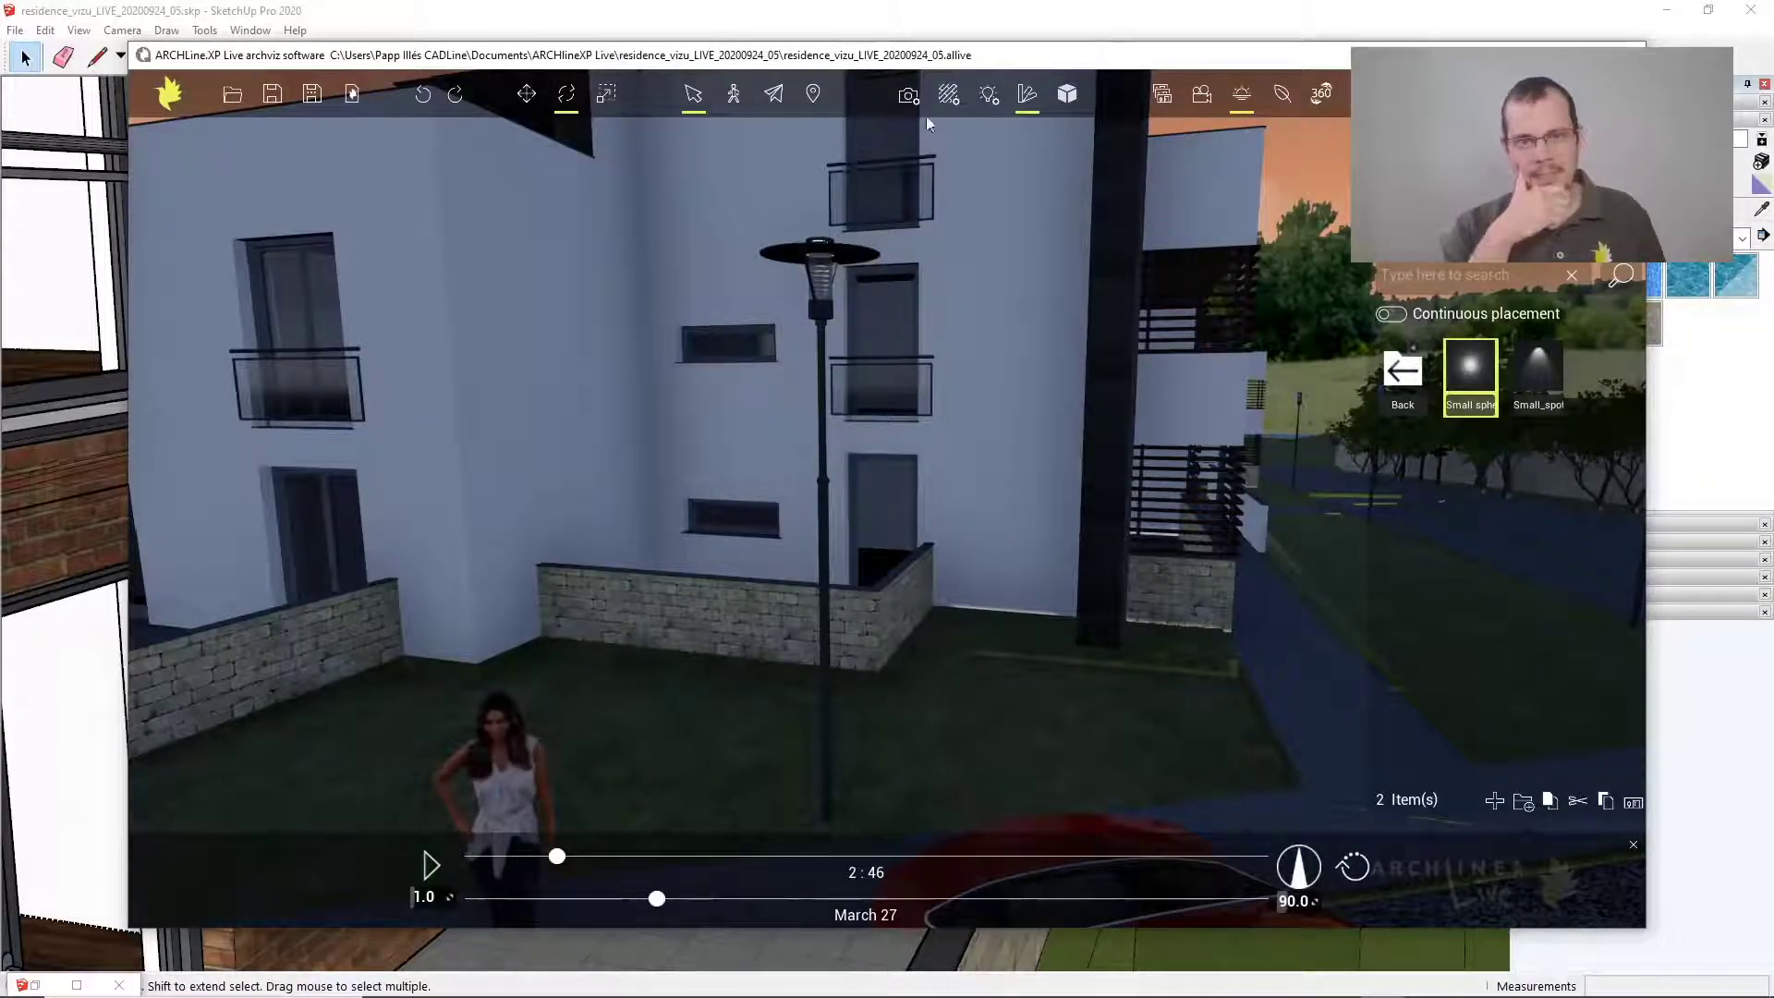
pyautogui.click(989, 93)
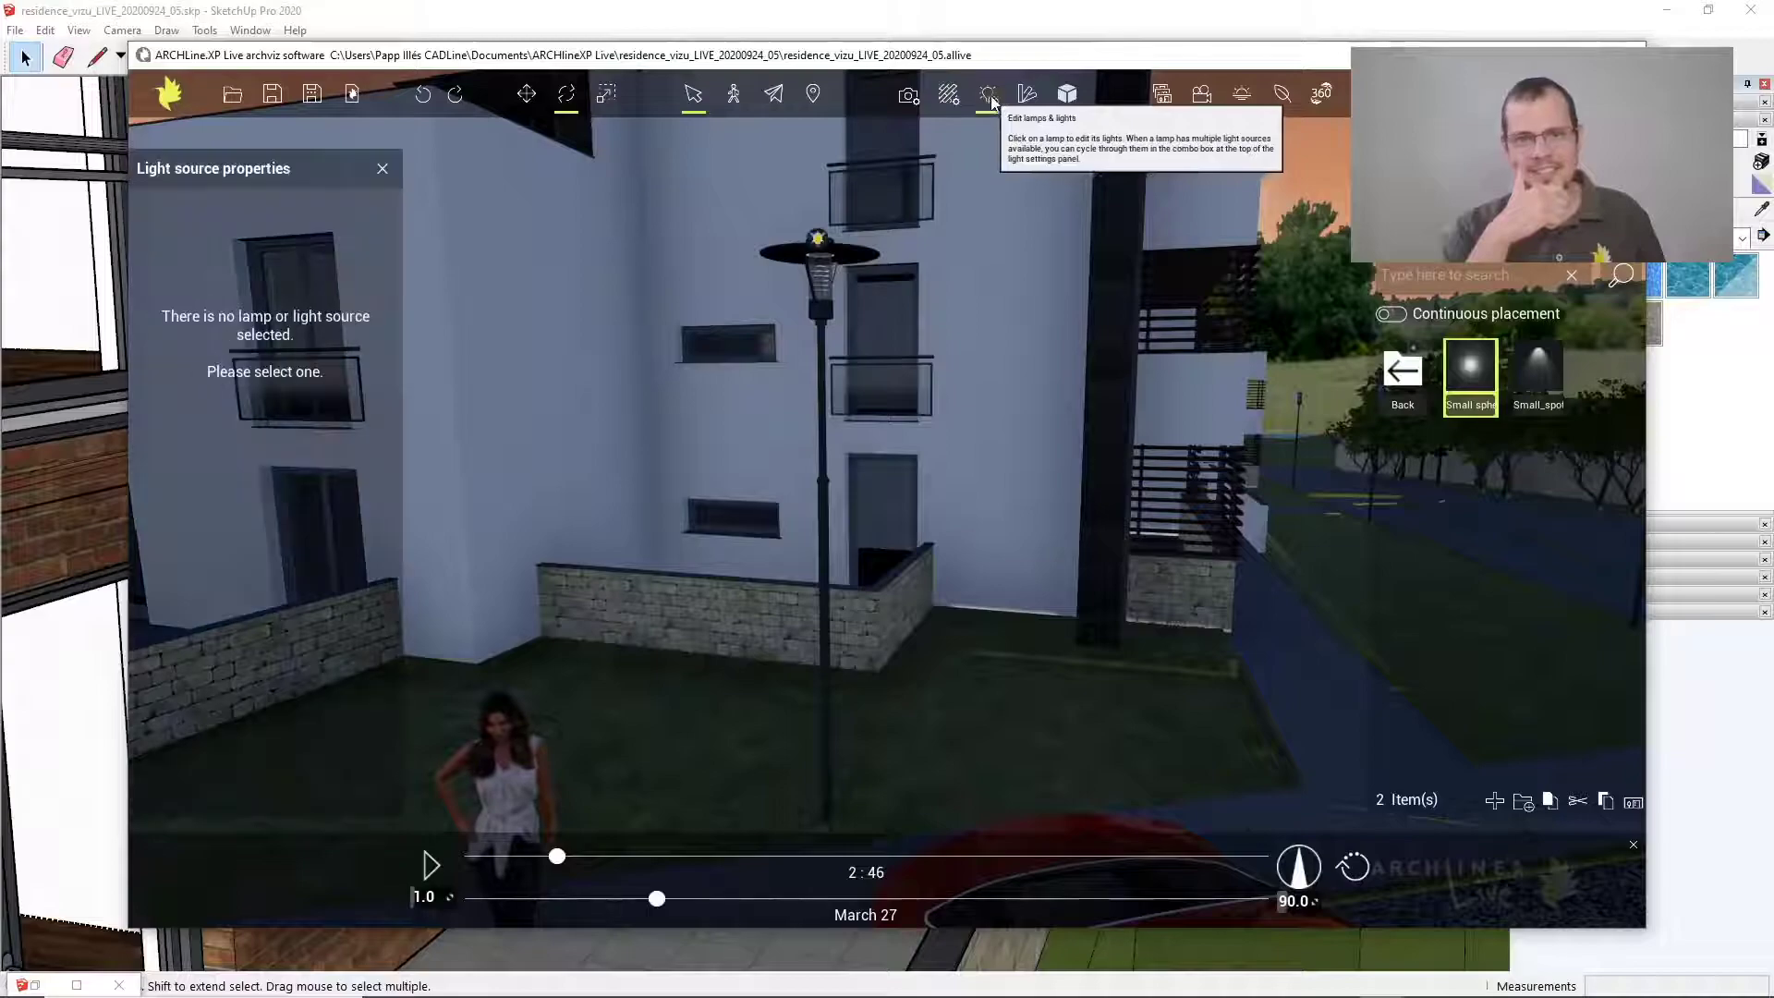
pyautogui.click(818, 237)
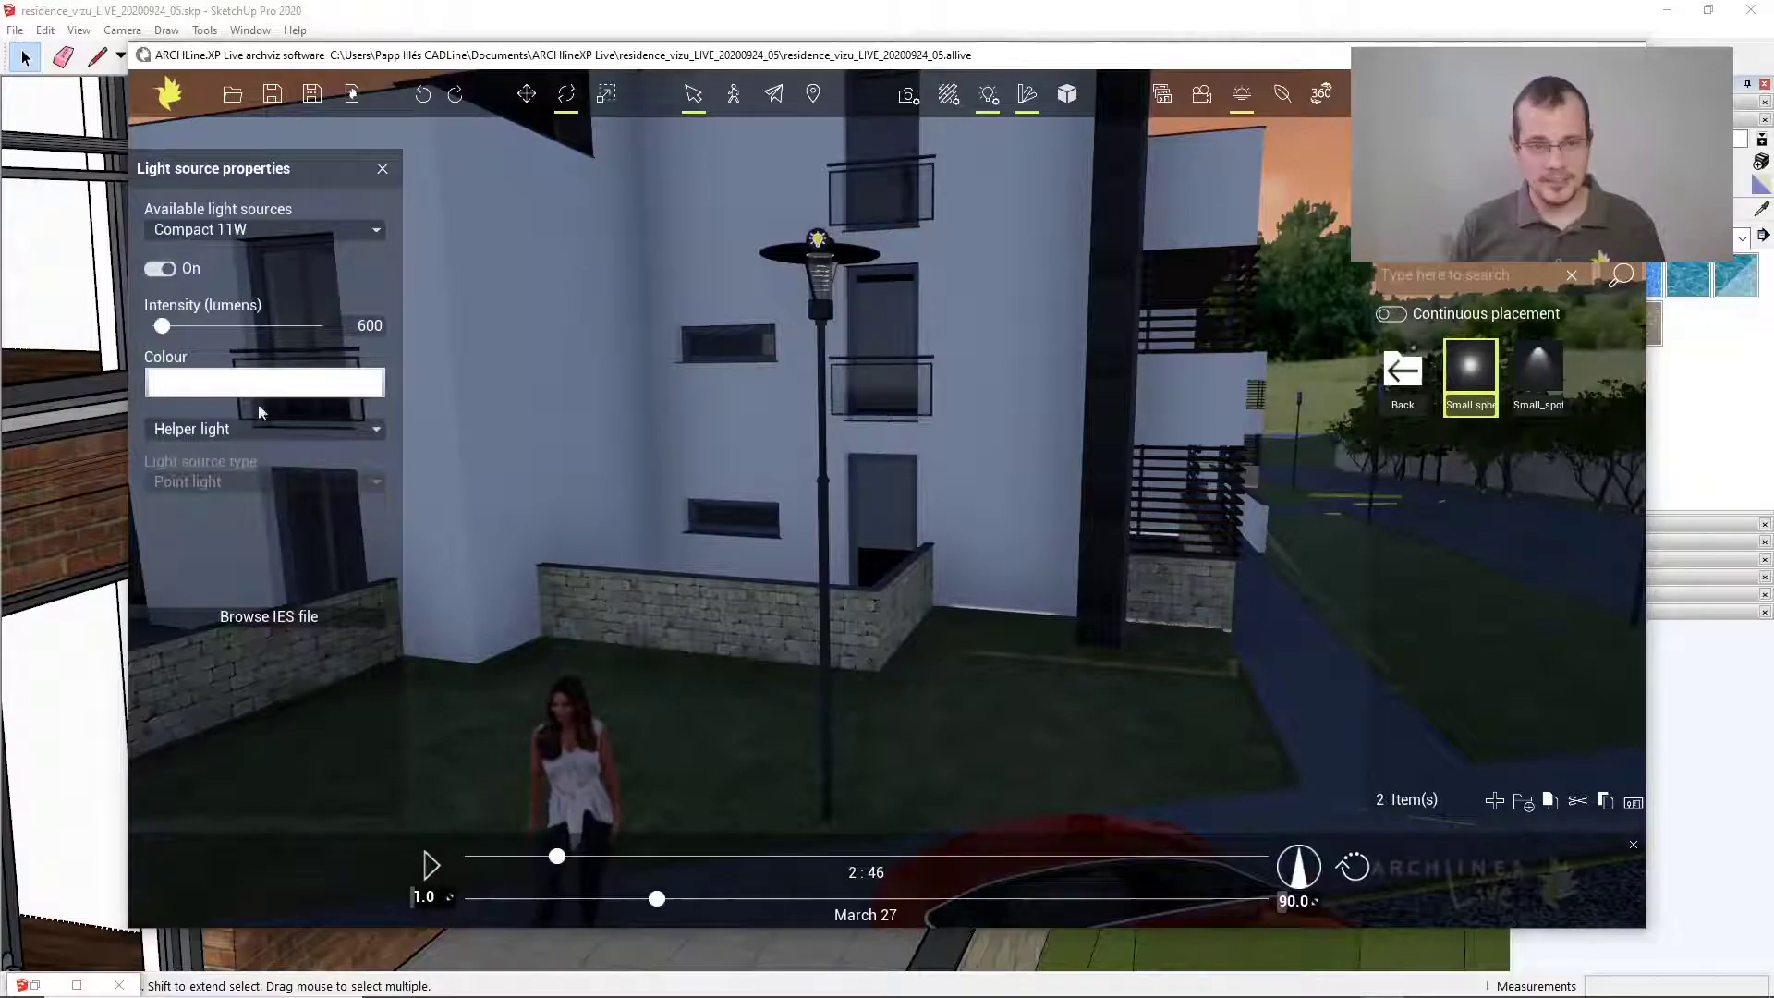
# Raise the light's intensity to 7271 lumens and move it down below the shade into the lamp's lantern
pyautogui.moveTo(169, 335); pyautogui.dragTo(286, 335)
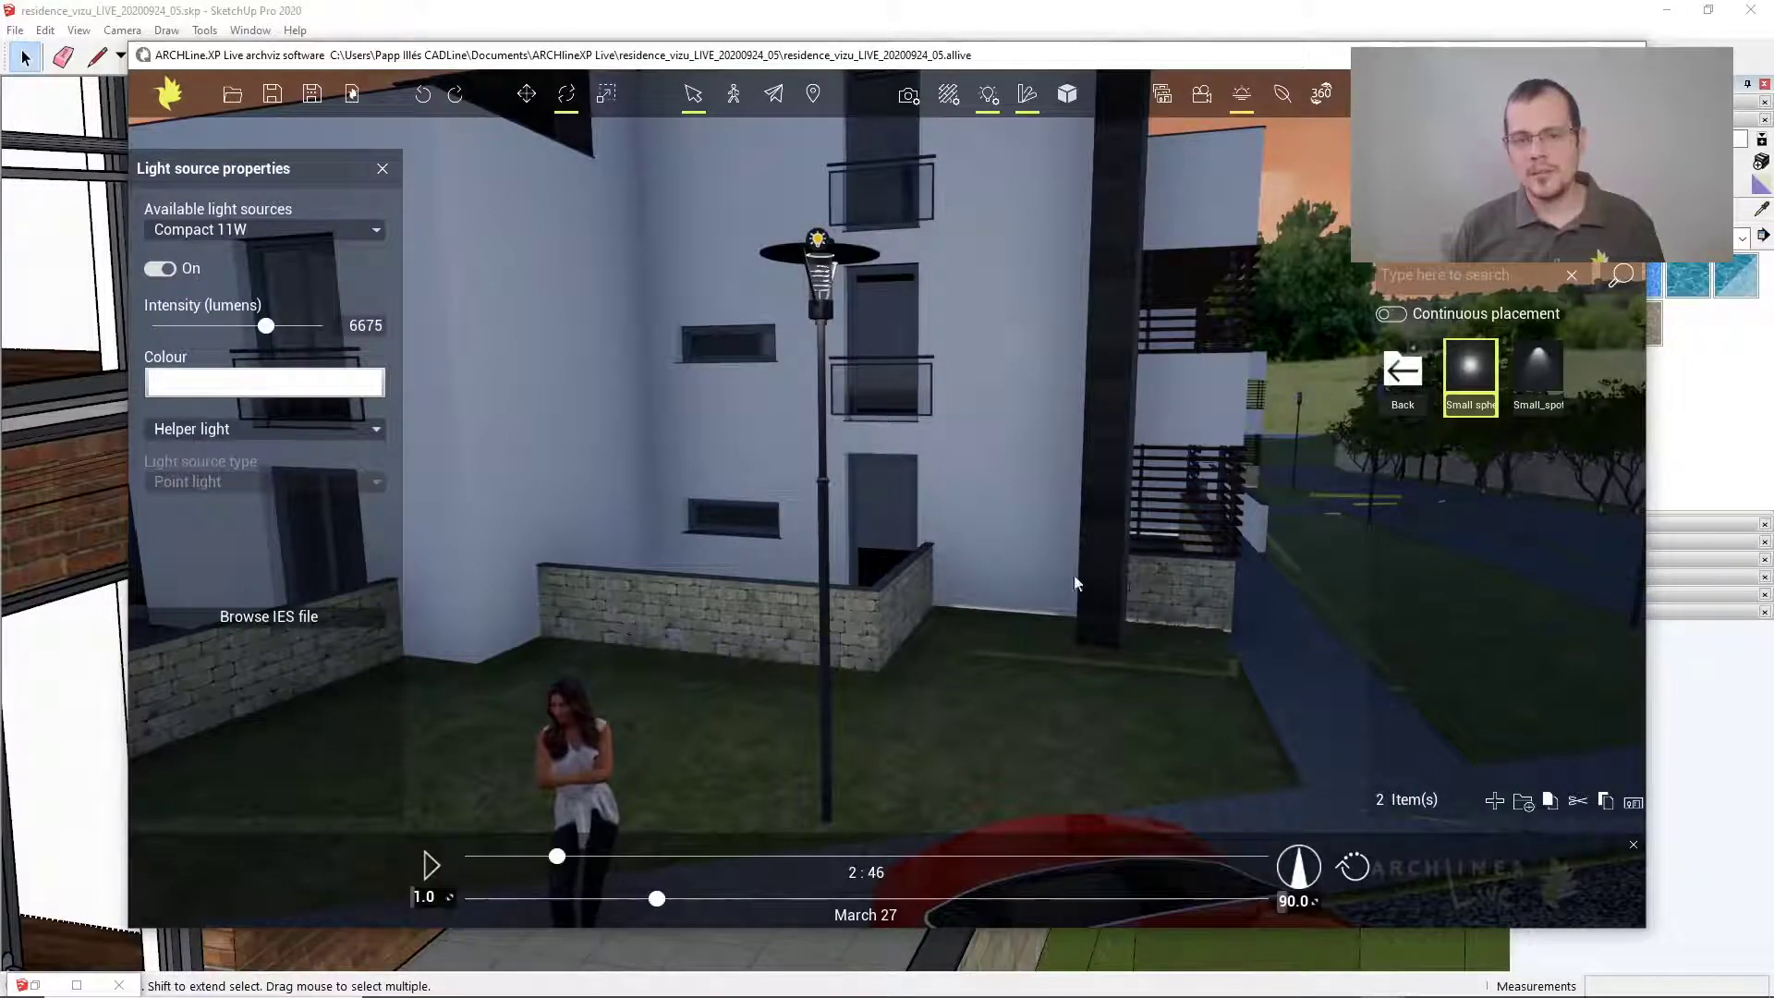
pyautogui.moveTo(266, 326)
pyautogui.mouseDown()
pyautogui.moveTo(287, 327)
pyautogui.moveTo(192, 327)
pyautogui.moveTo(298, 334)
pyautogui.mouseUp()
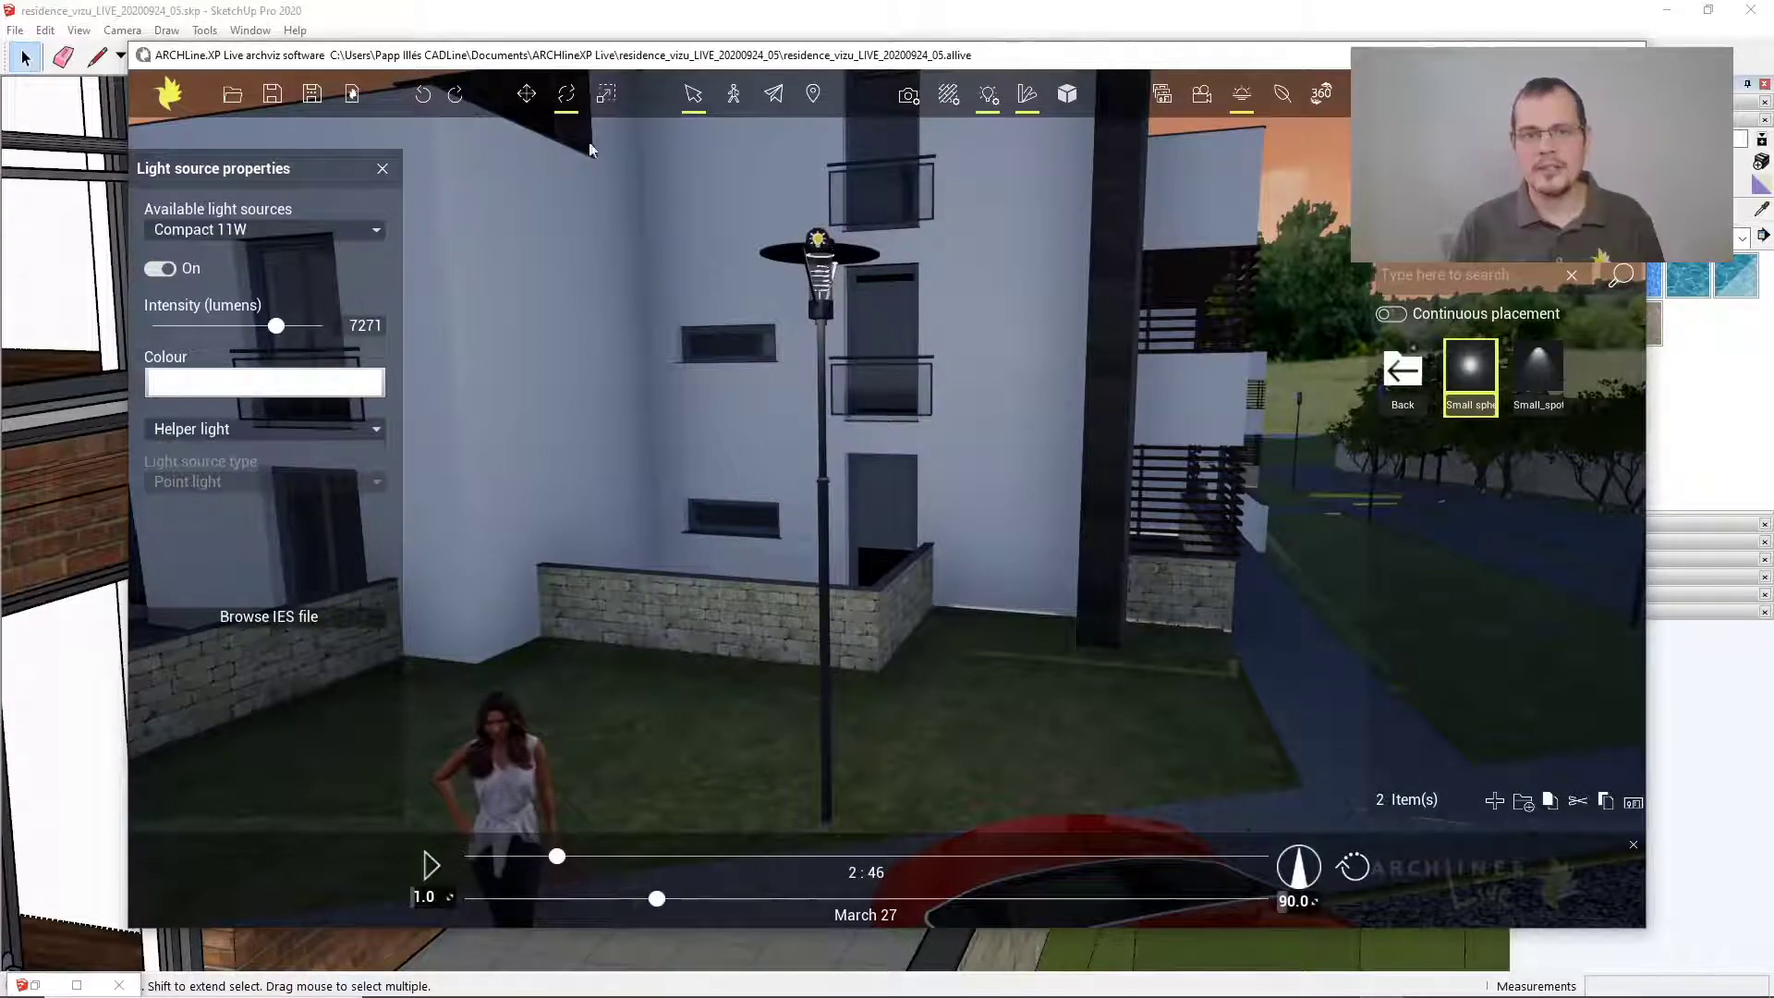
pyautogui.click(525, 93)
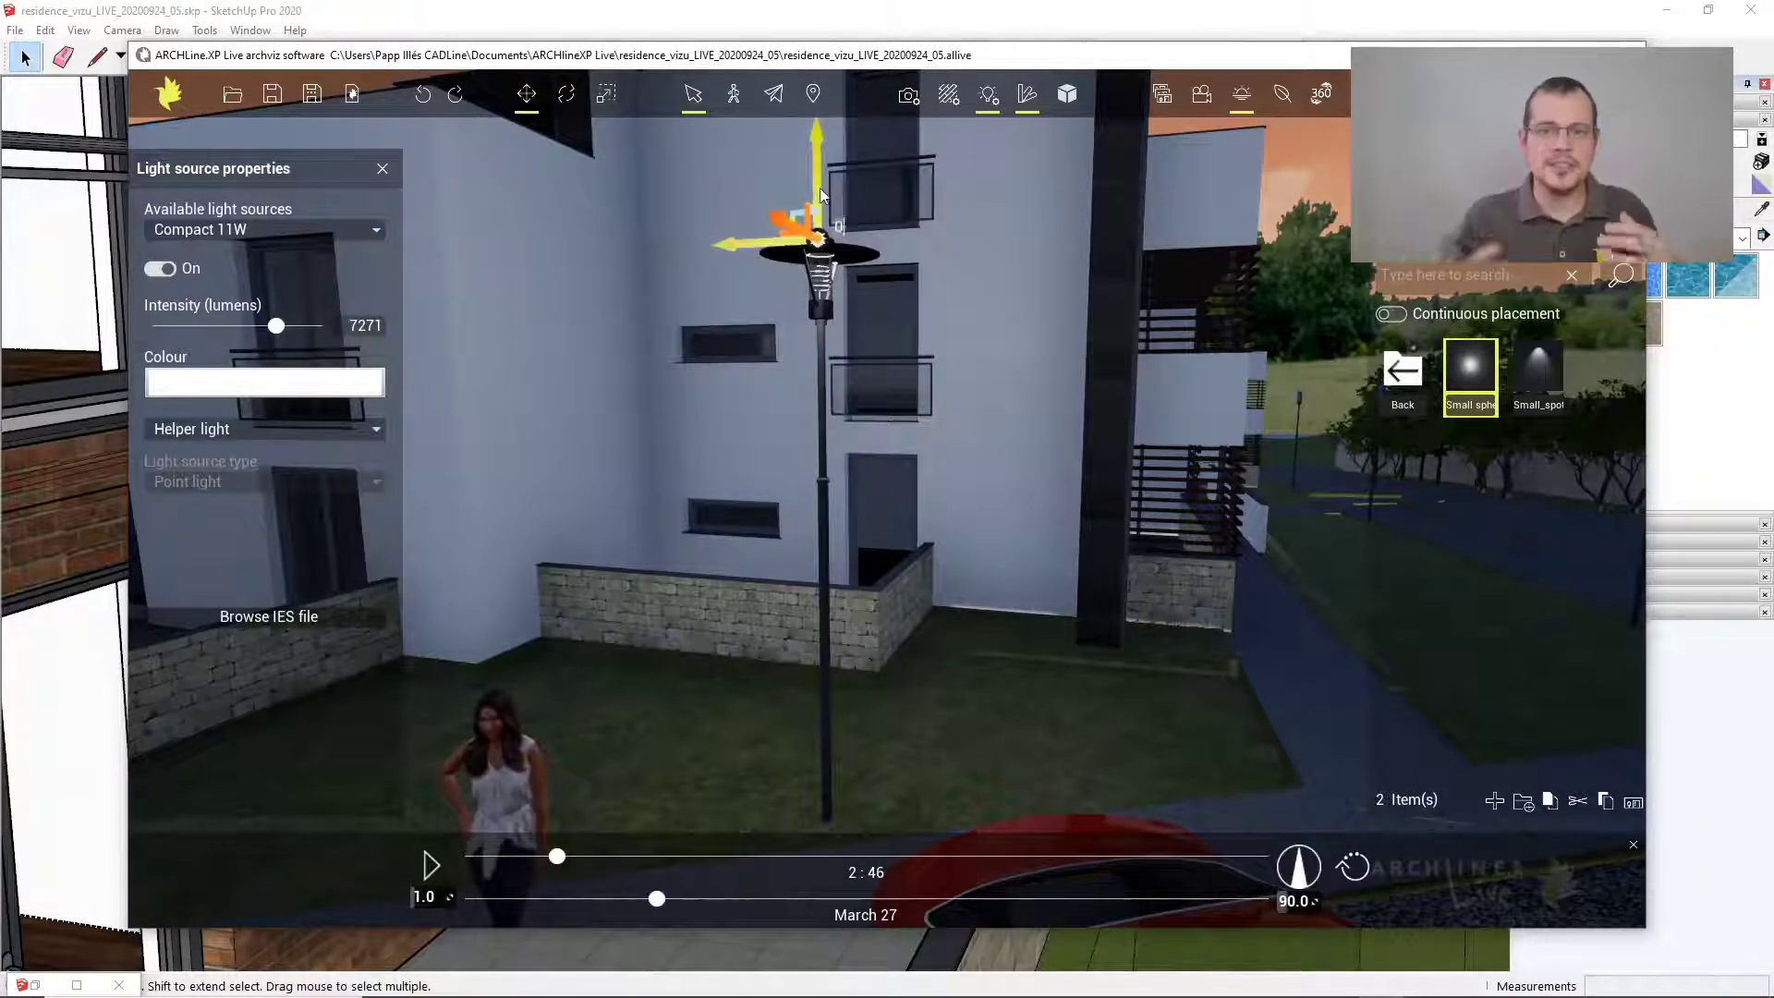
pyautogui.moveTo(823, 194); pyautogui.dragTo(822, 222)
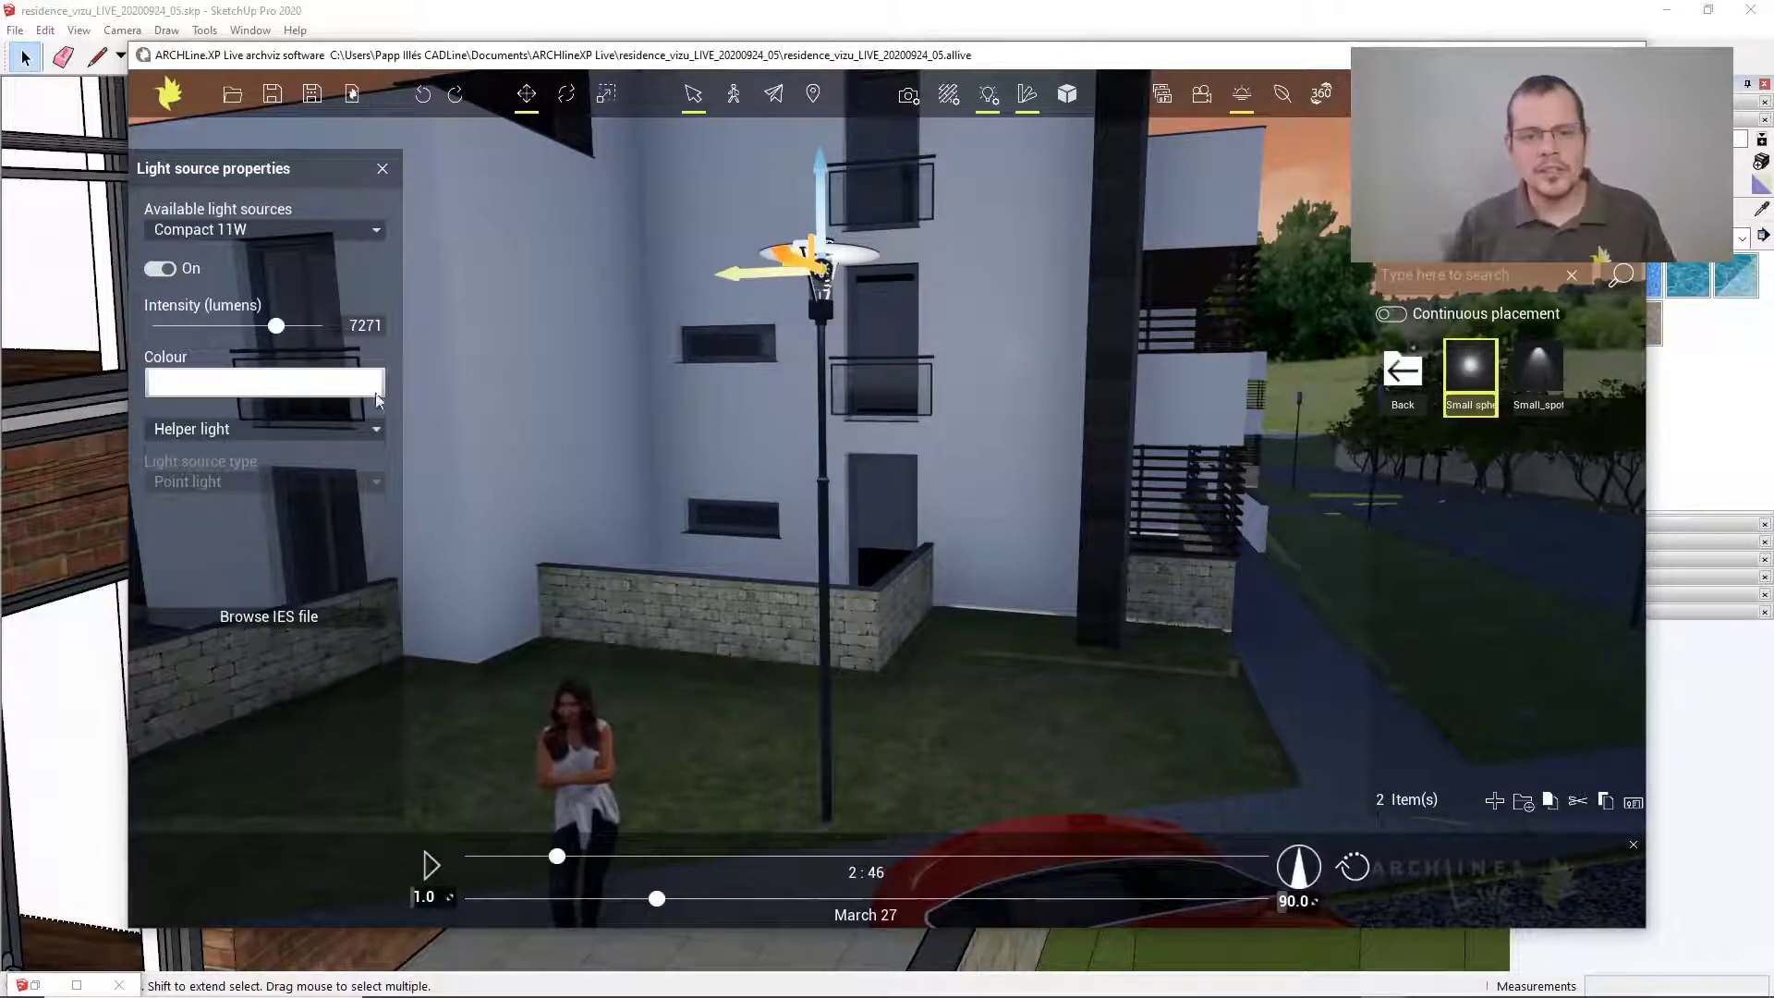
# Try the lamp's light as Real light (shadow caster) and set it back to Helper light
pyautogui.click(309, 429)
pyautogui.click(271, 459)
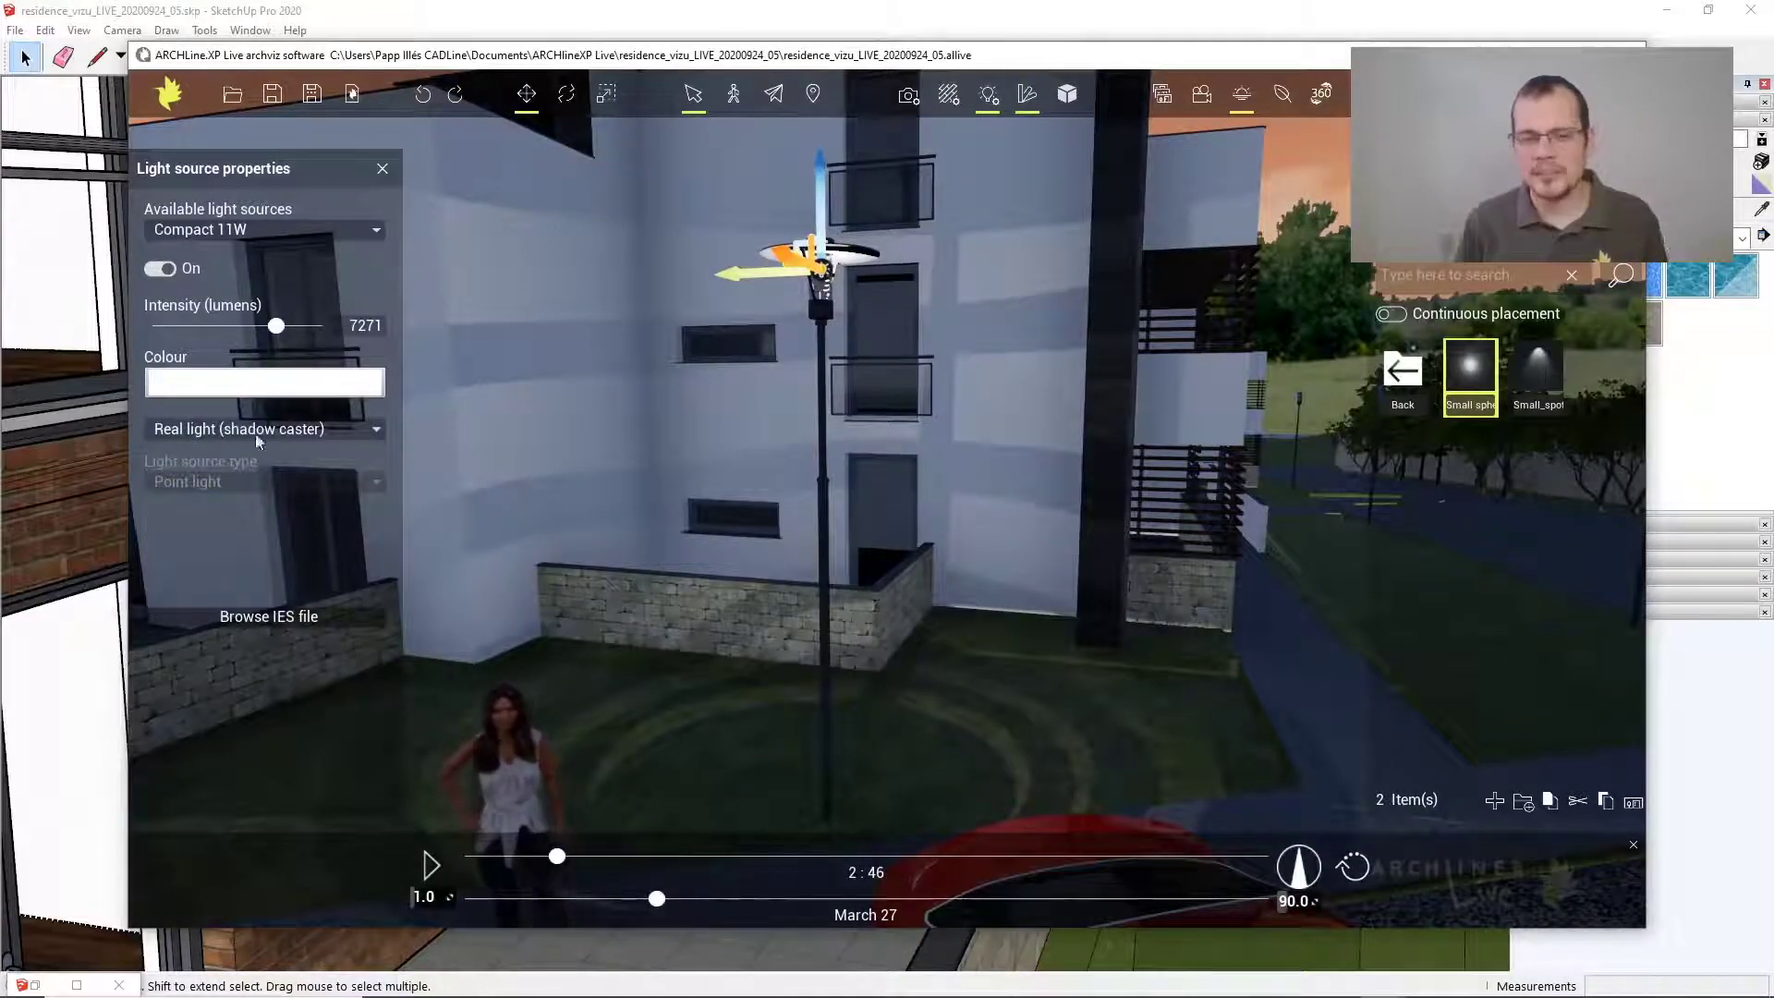
pyautogui.click(240, 440)
pyautogui.click(233, 447)
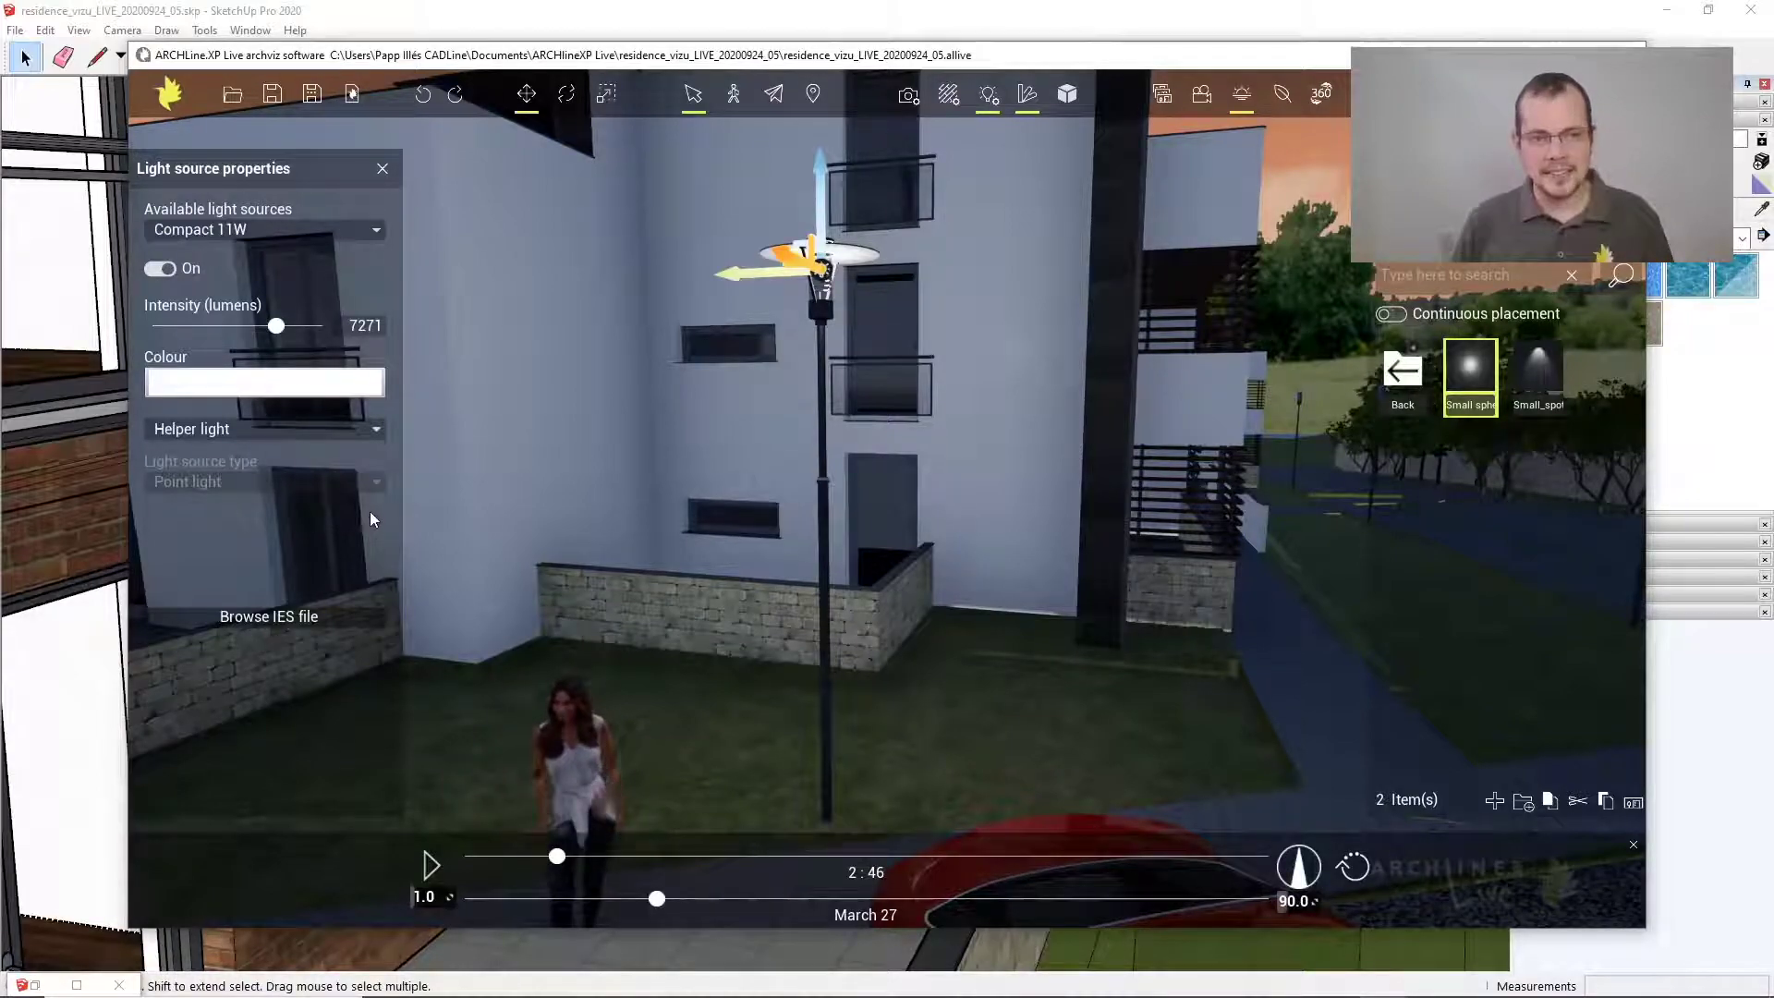
# Switch the lamp's light off and on to compare, leave it on, close the light source properties and deselect the light
pyautogui.click(158, 273)
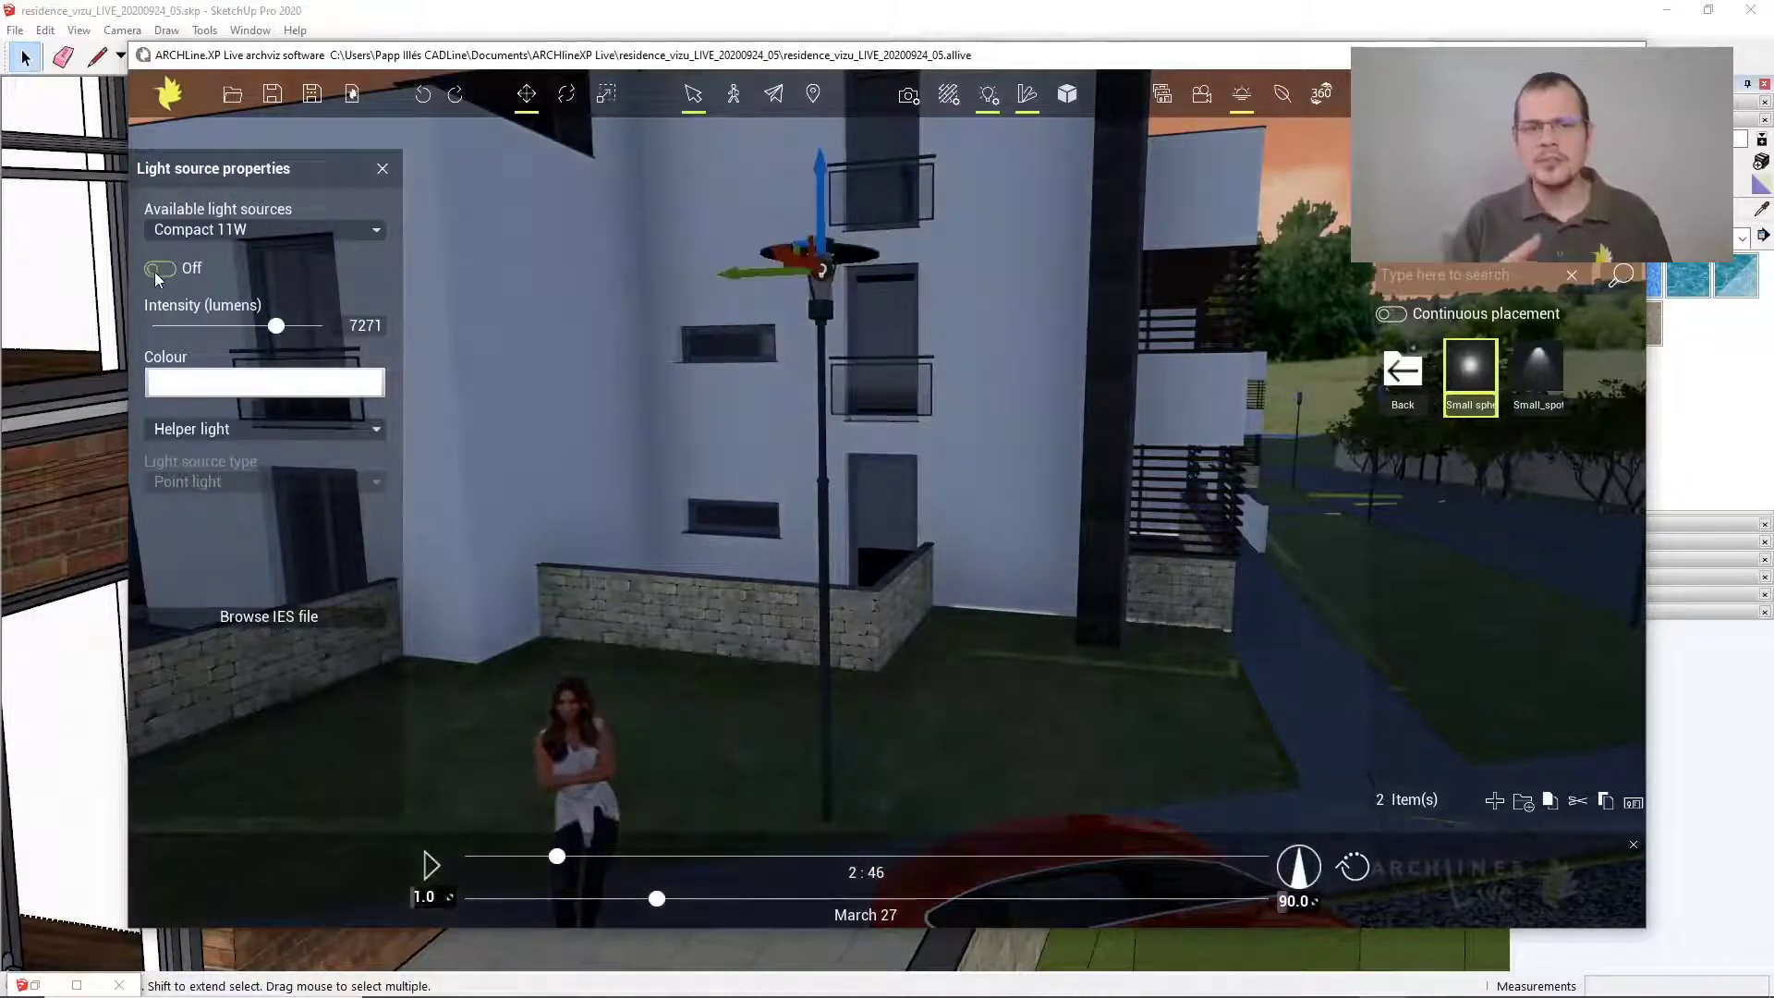
pyautogui.click(159, 269)
pyautogui.click(159, 270)
pyautogui.click(159, 270)
pyautogui.click(382, 169)
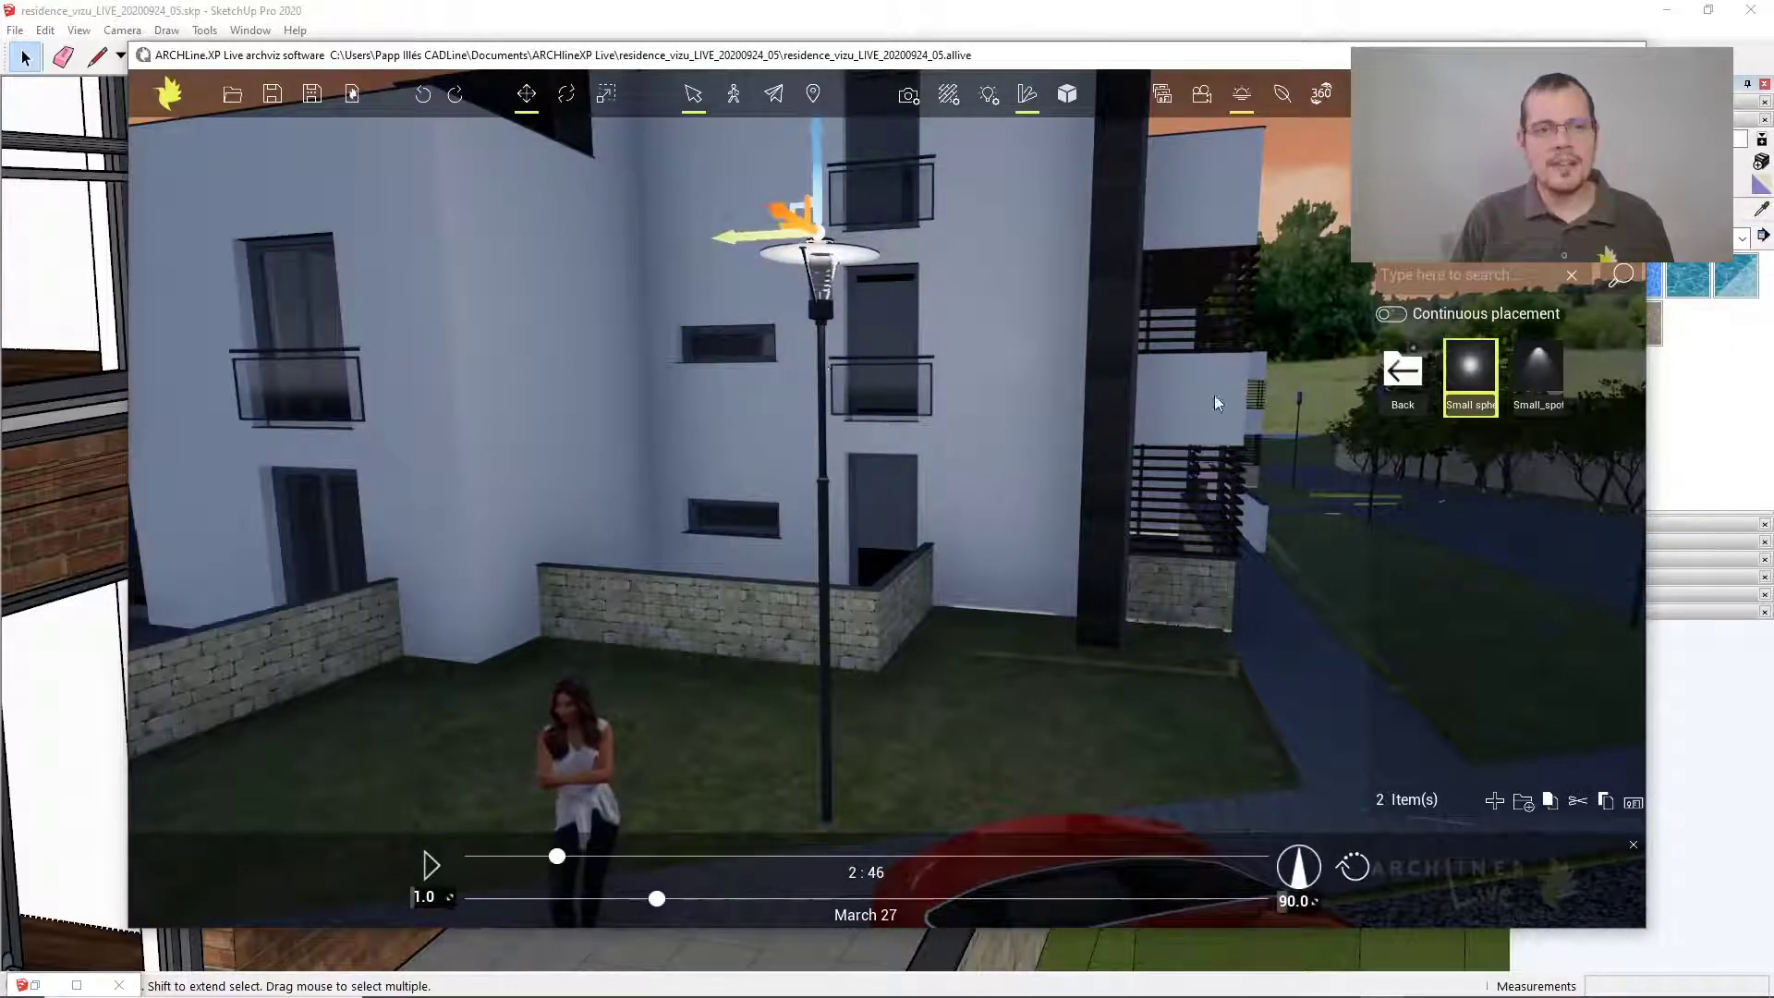
pyautogui.click(1081, 455)
pyautogui.click(1296, 477)
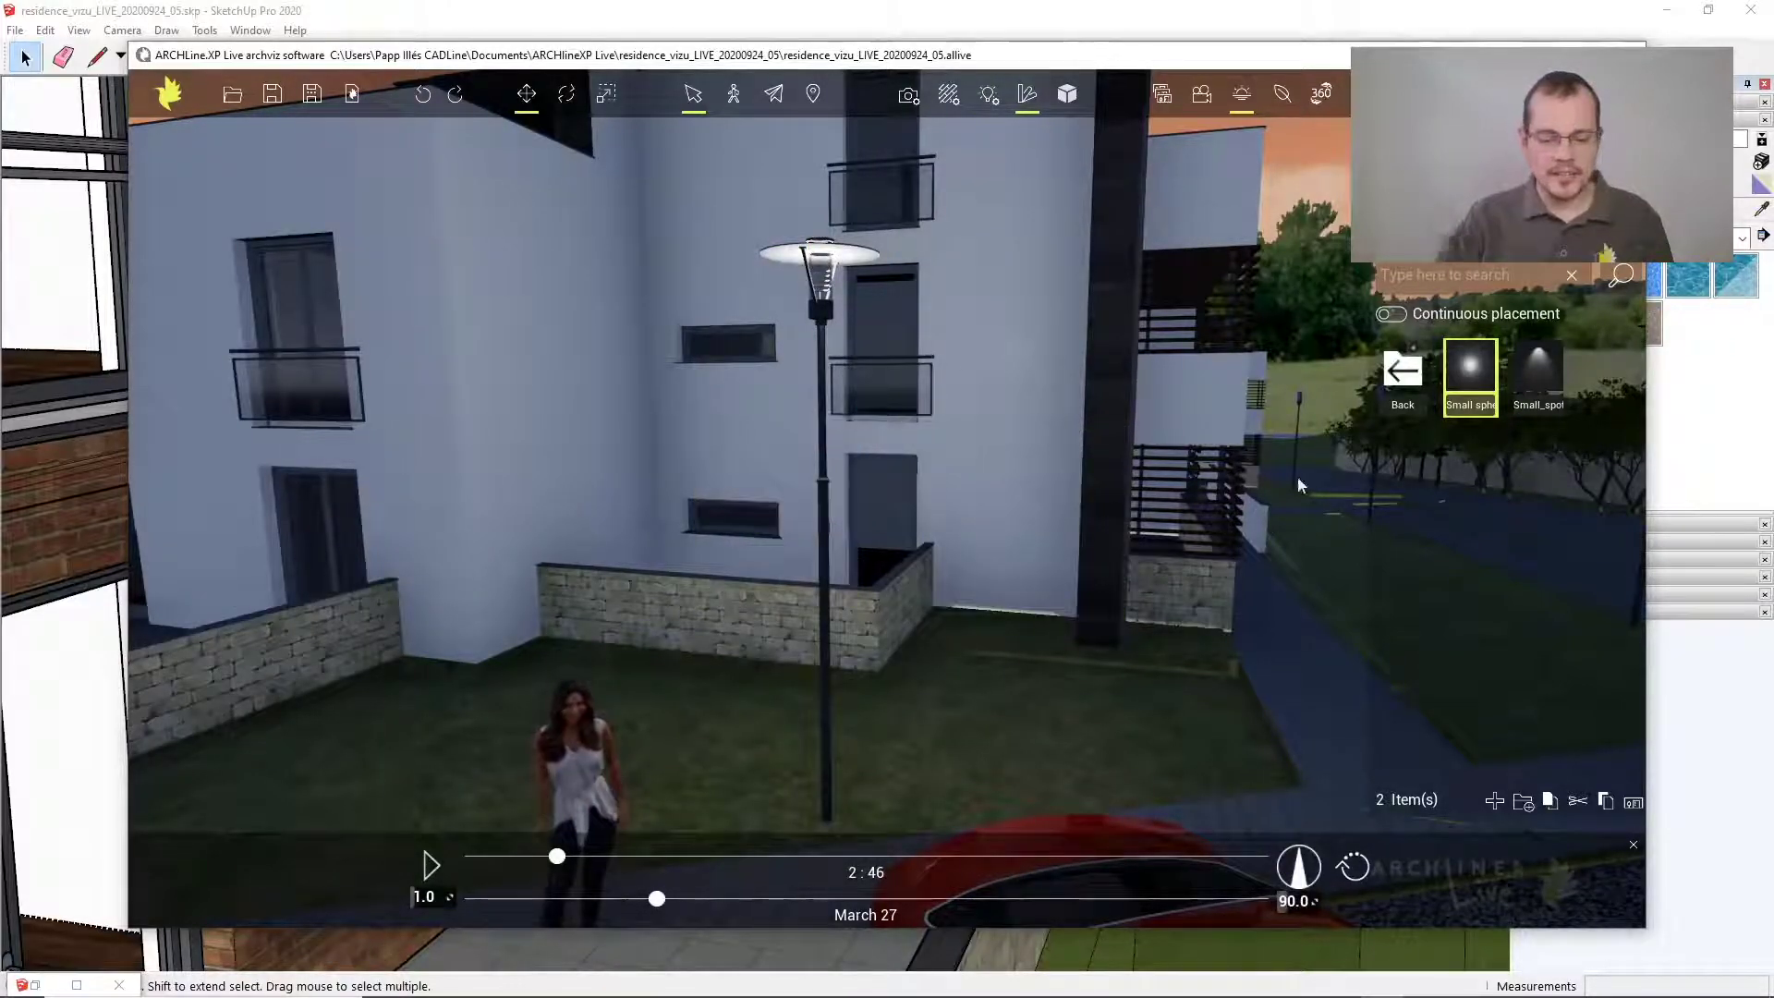
# Set the sun's time of day to 10:06 and the date to May 20
pyautogui.moveTo(900, 856); pyautogui.dragTo(802, 856)
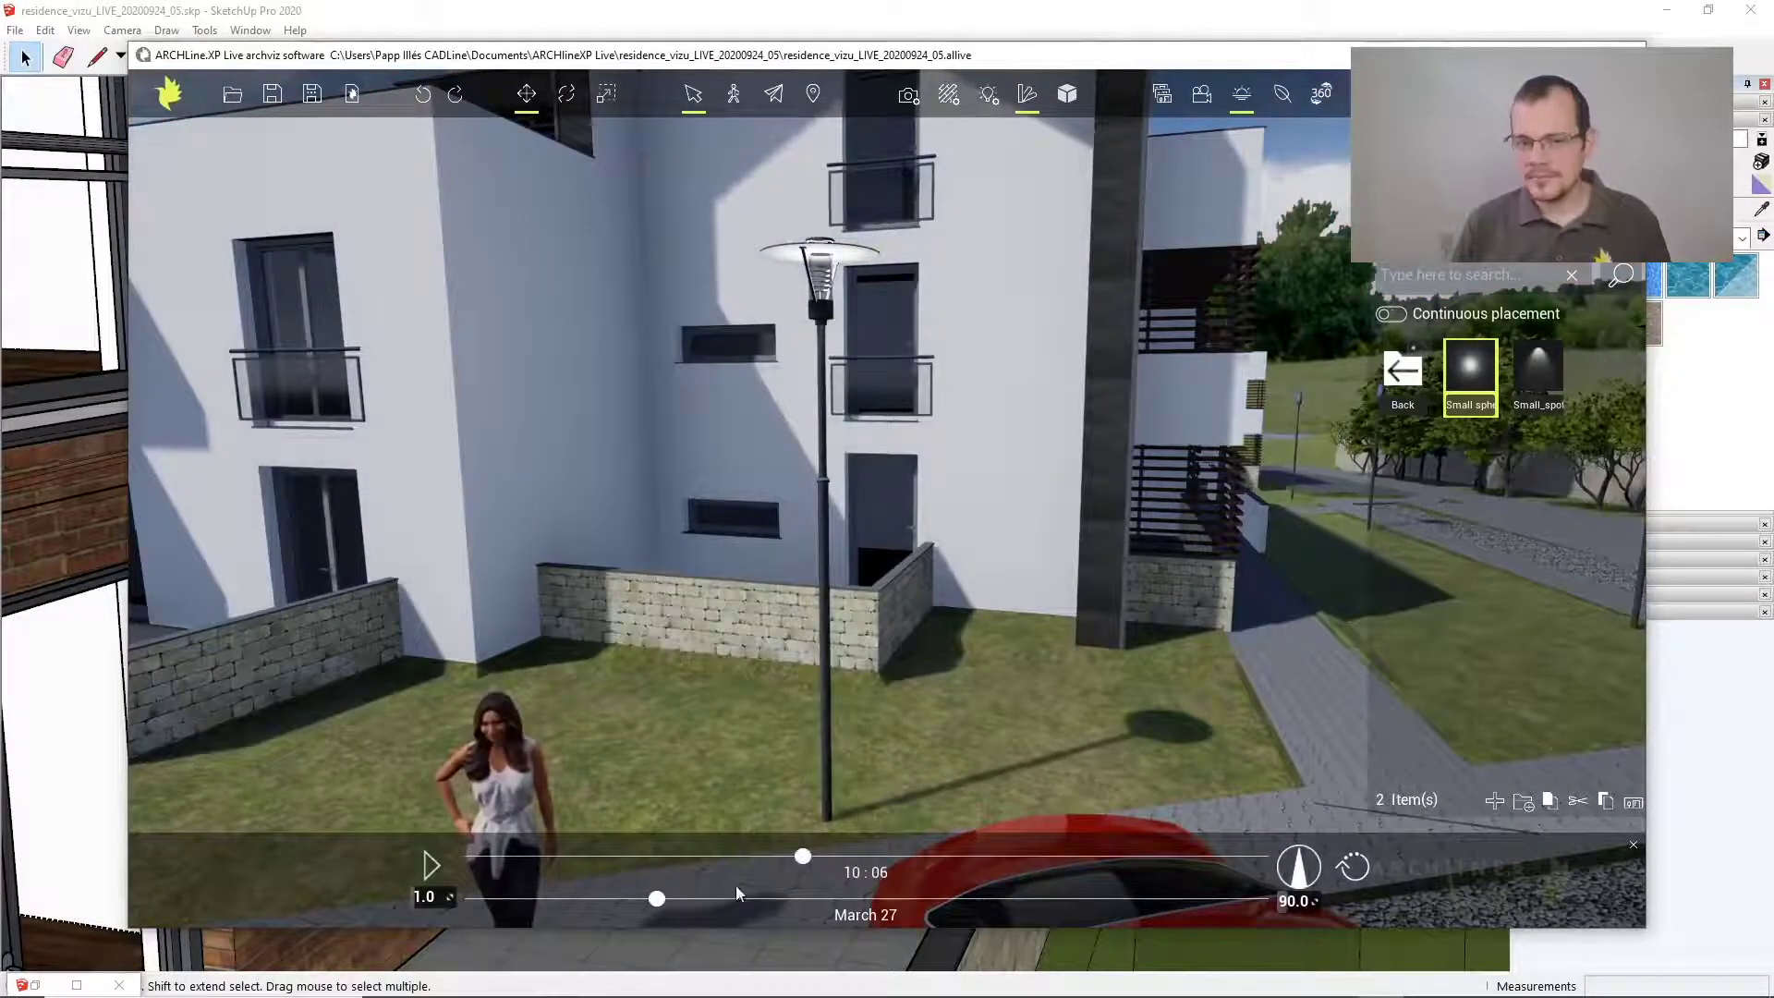
pyautogui.moveTo(668, 902); pyautogui.dragTo(777, 898)
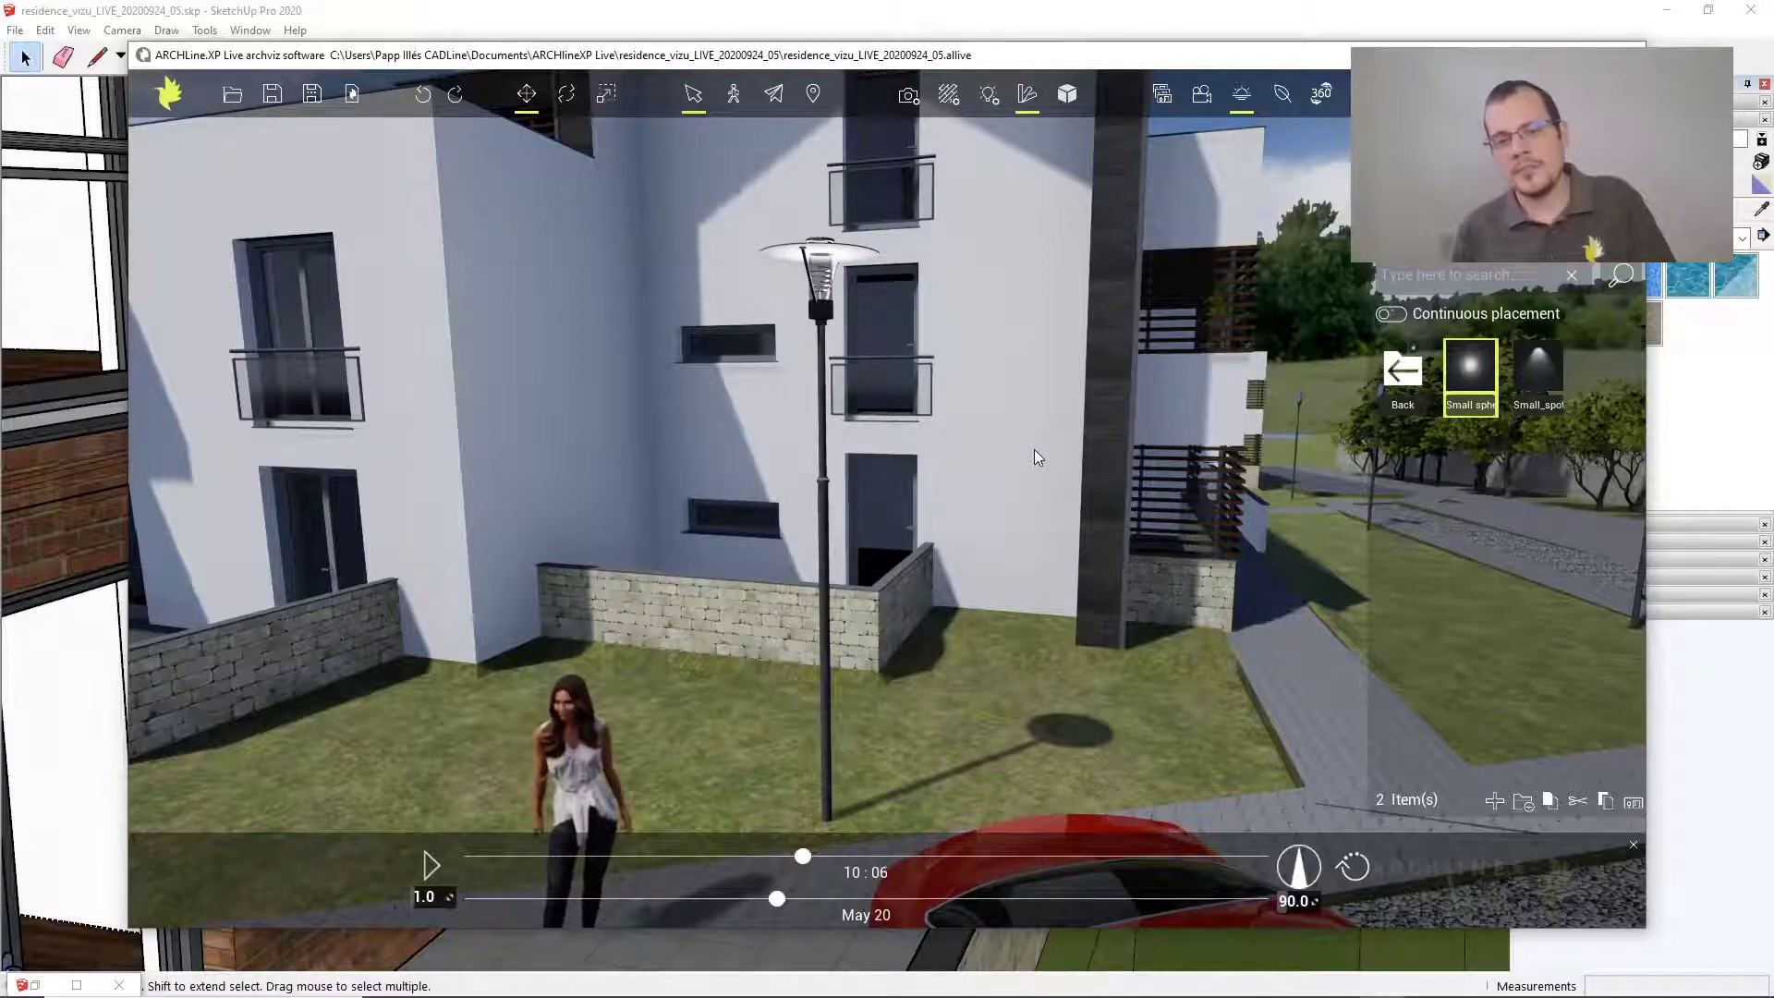
pyautogui.scroll(-4, 1029, 458)
pyautogui.scroll(-3, 1028, 457)
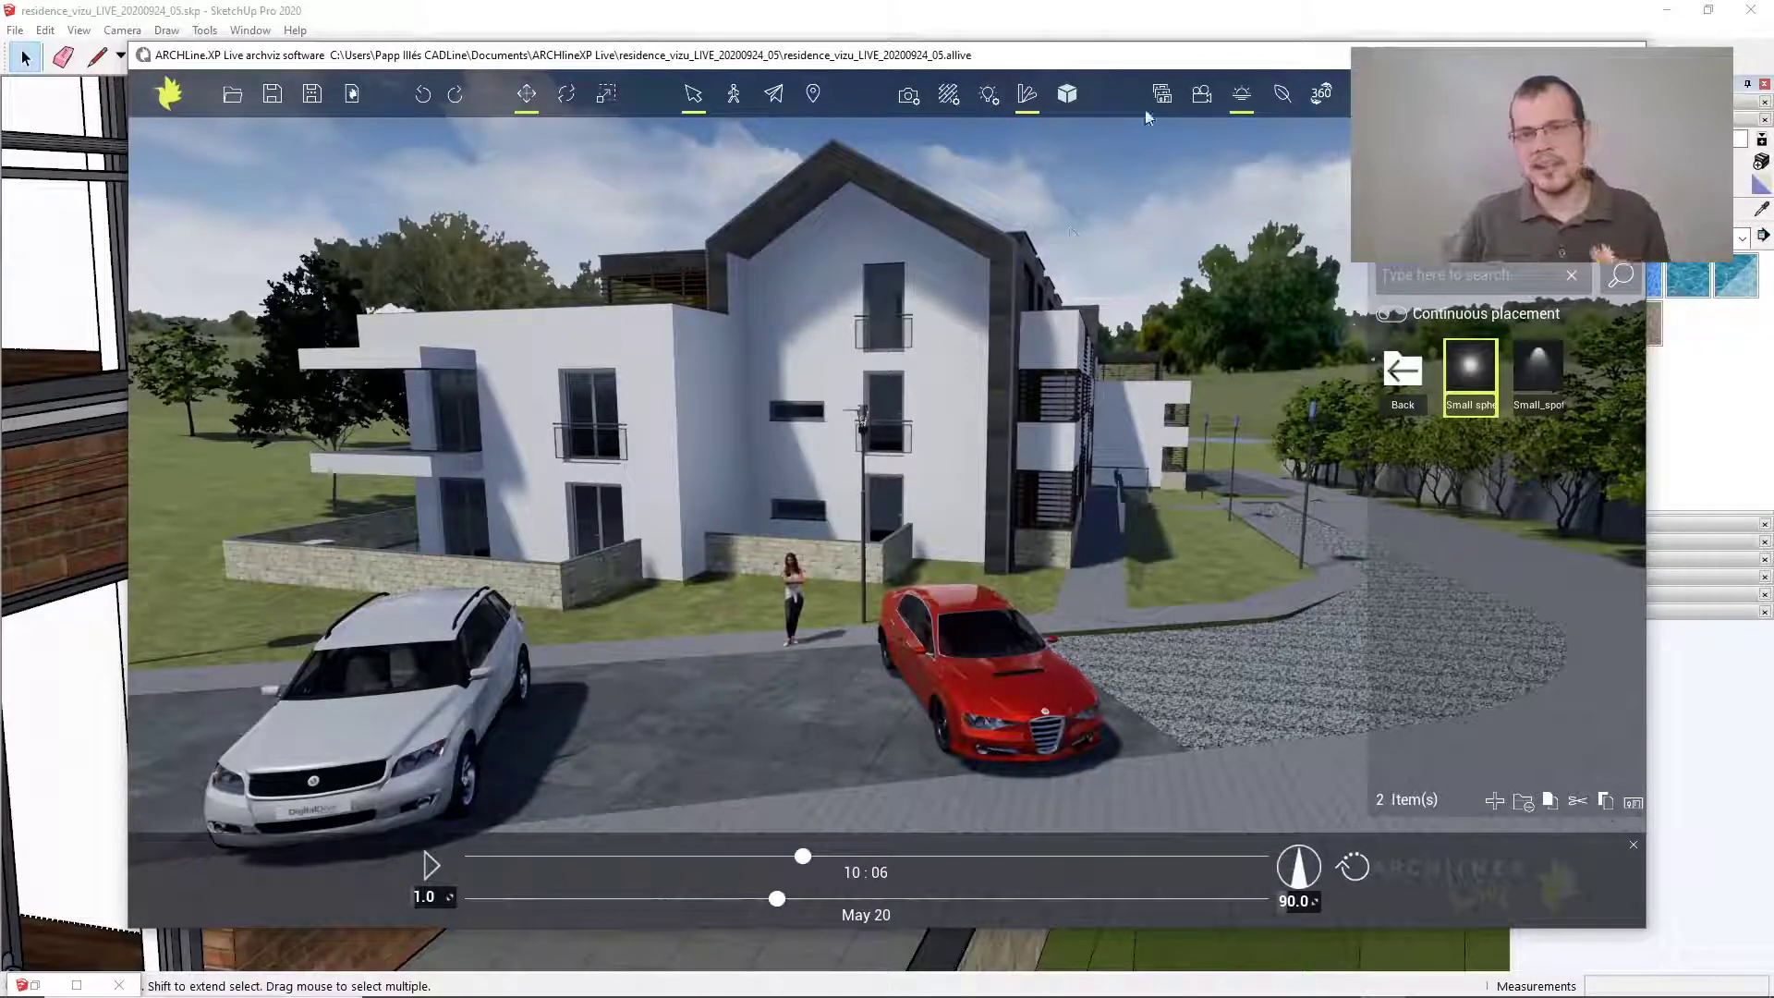
# Recall saved View_3 and View 0, and update the snapshots of all views with the current changes
pyautogui.click(1161, 93)
pyautogui.click(794, 872)
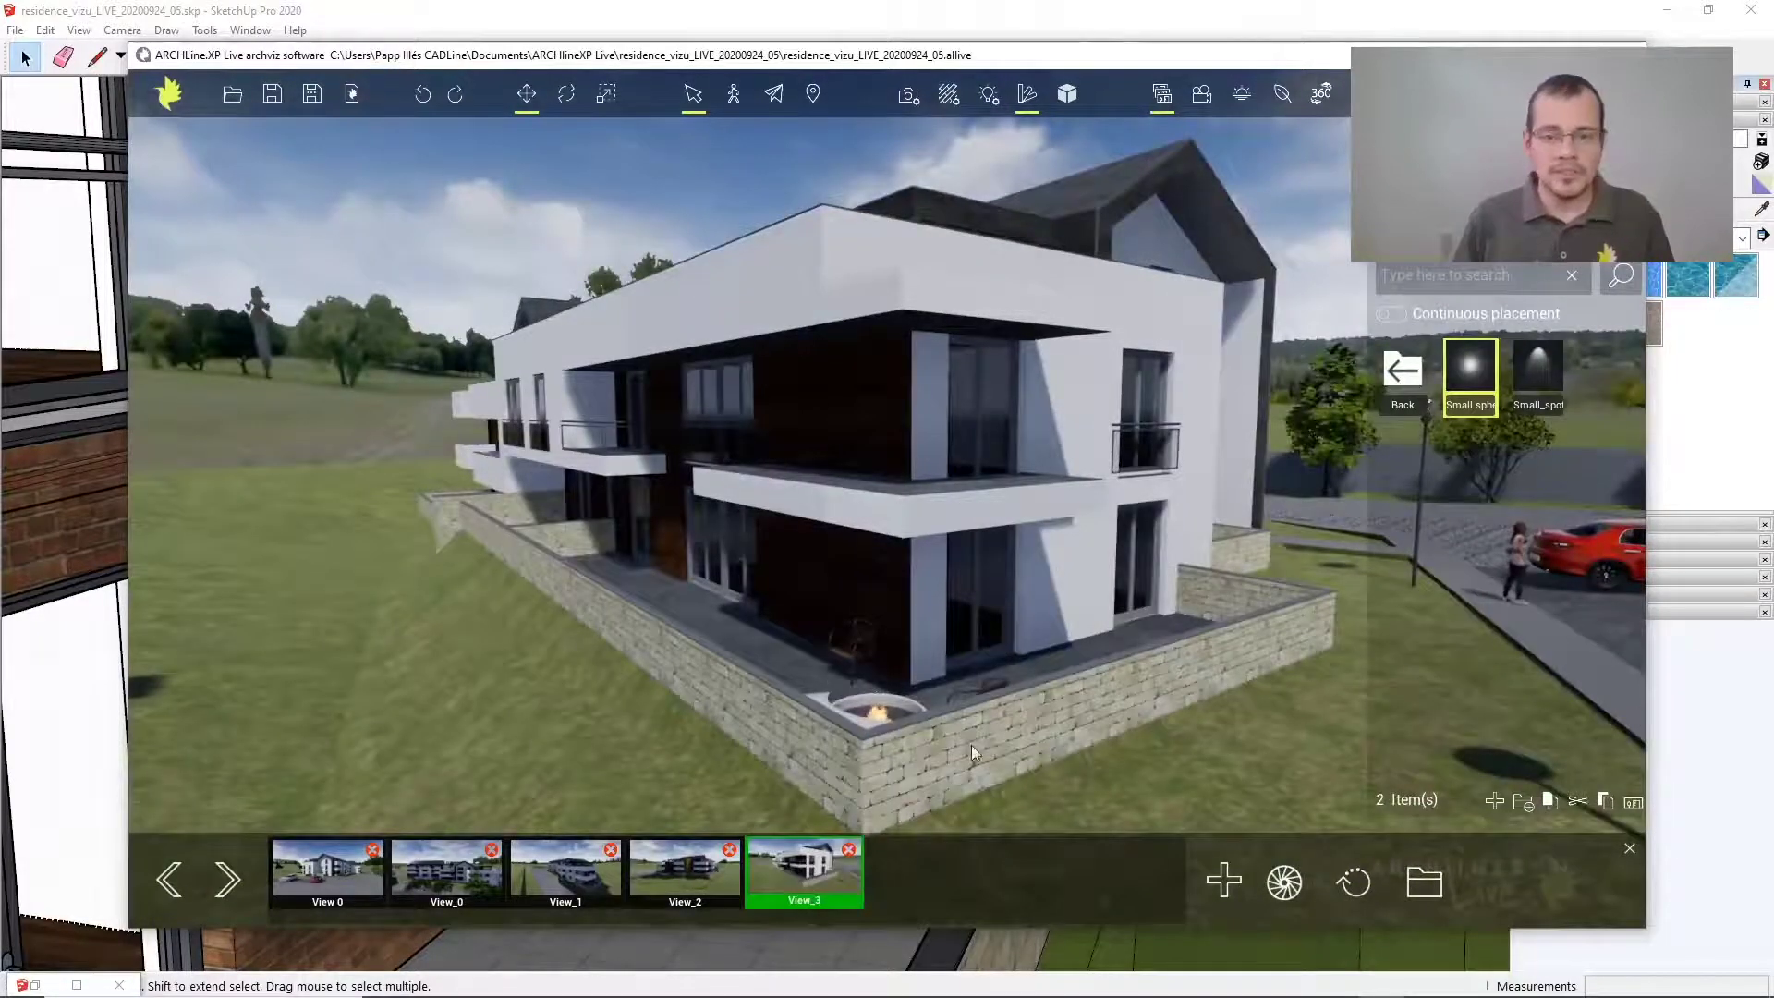
pyautogui.click(345, 865)
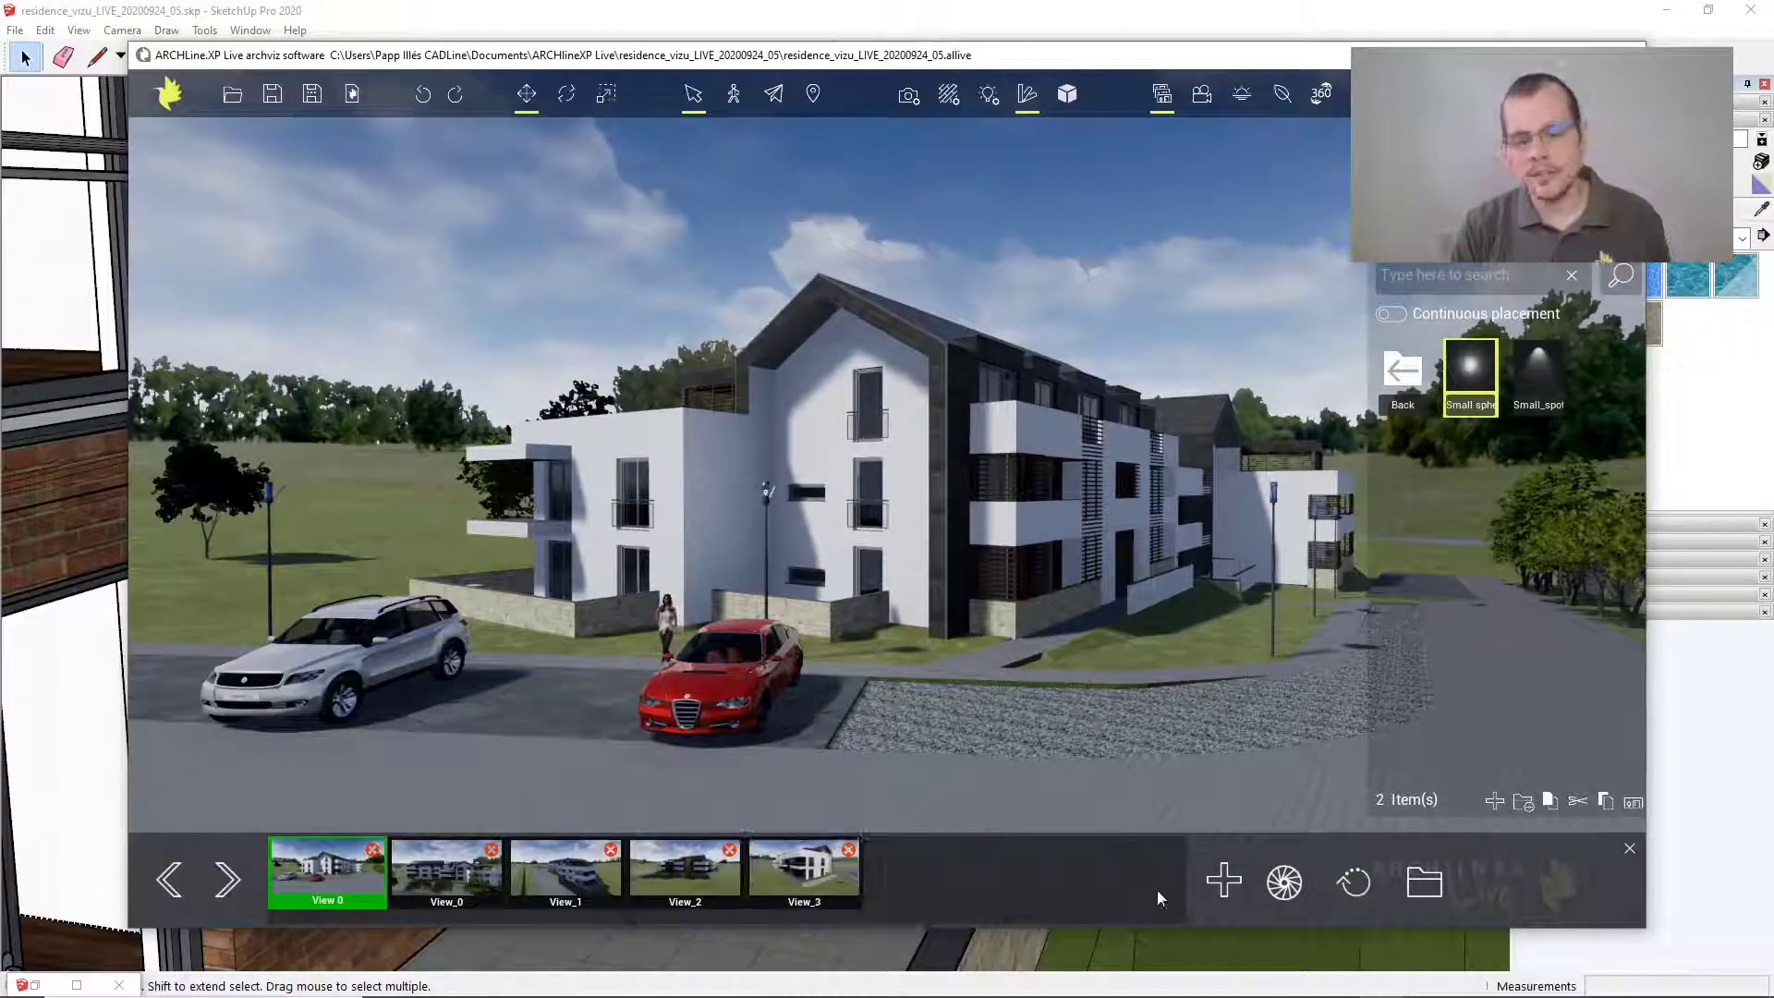
pyautogui.click(1285, 882)
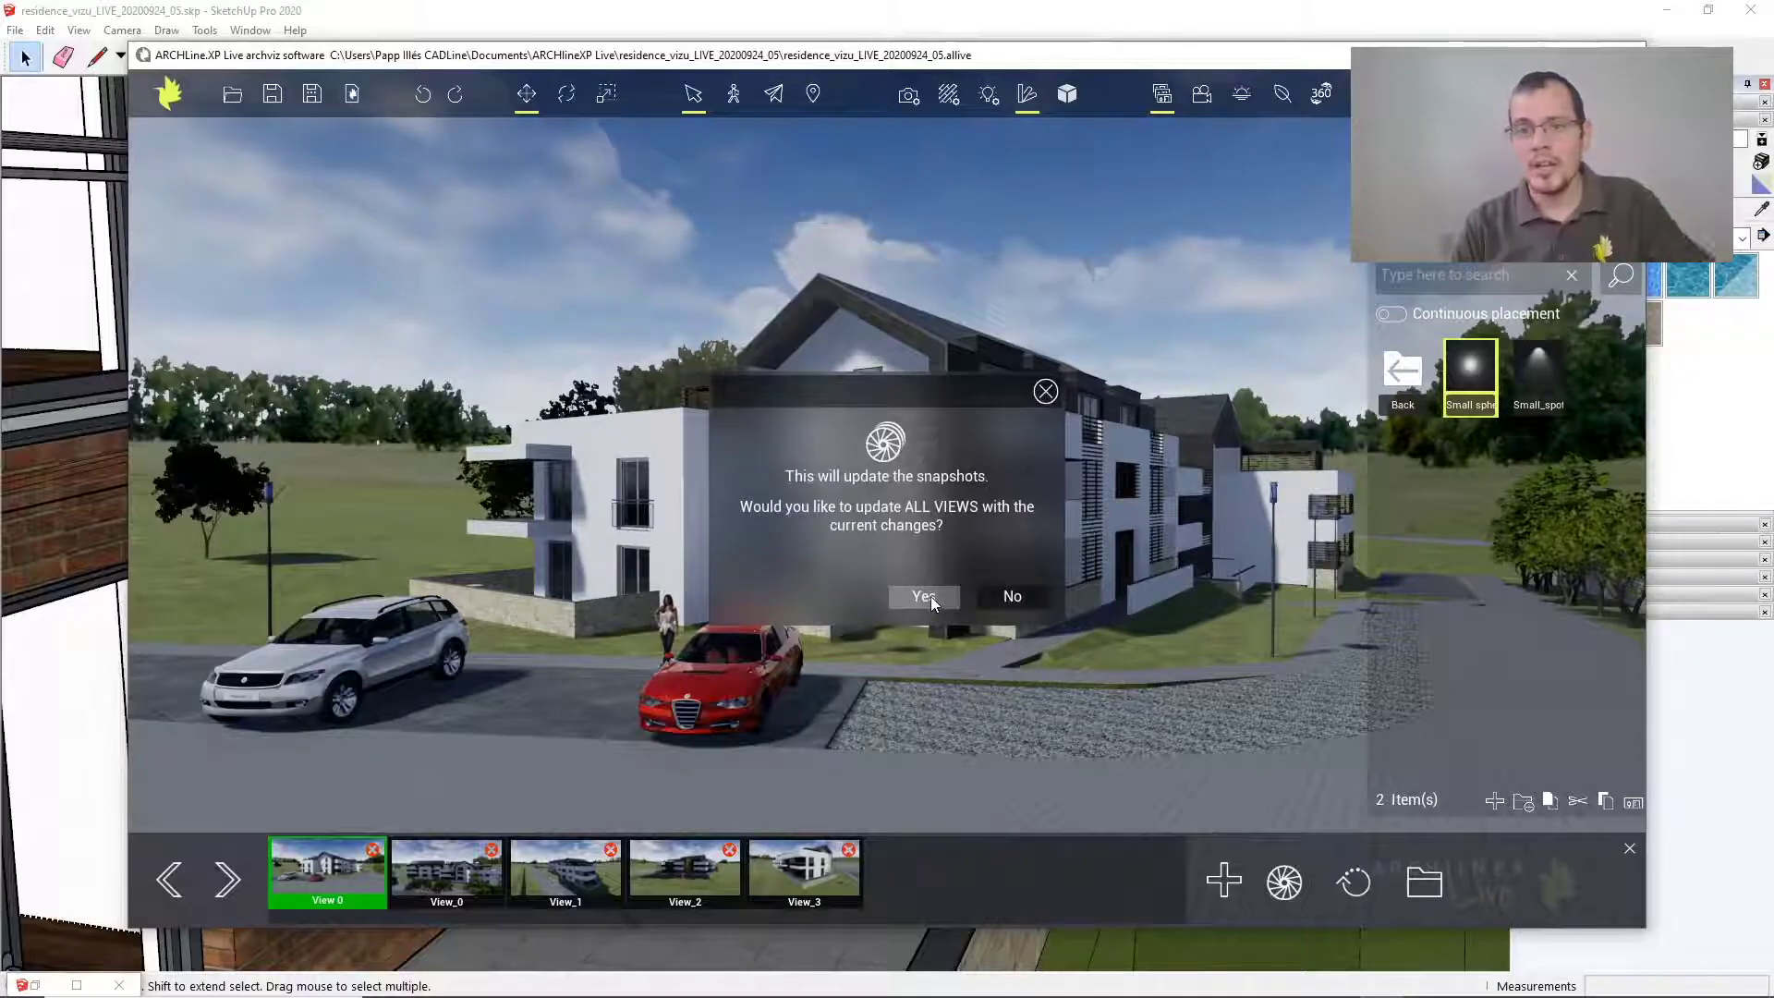
pyautogui.click(924, 596)
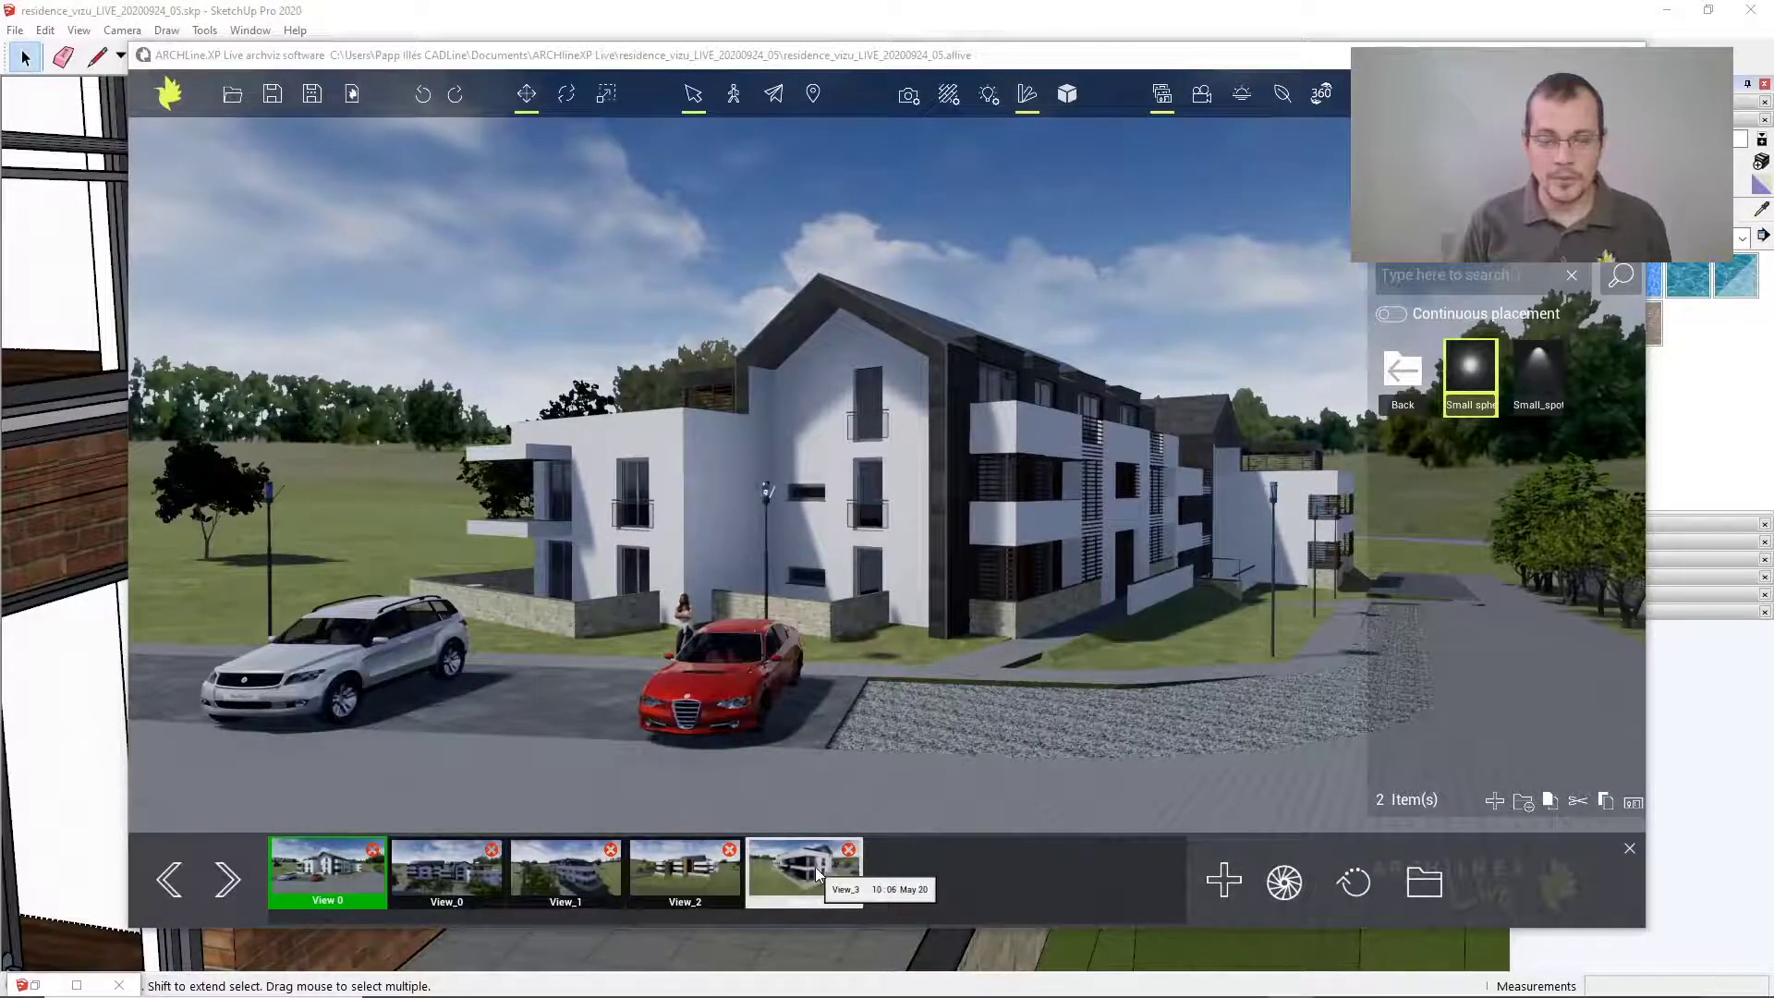
# Open the folder of rendered snapshots, view View 0.png at full size, and close the image and folder
pyautogui.click(1427, 883)
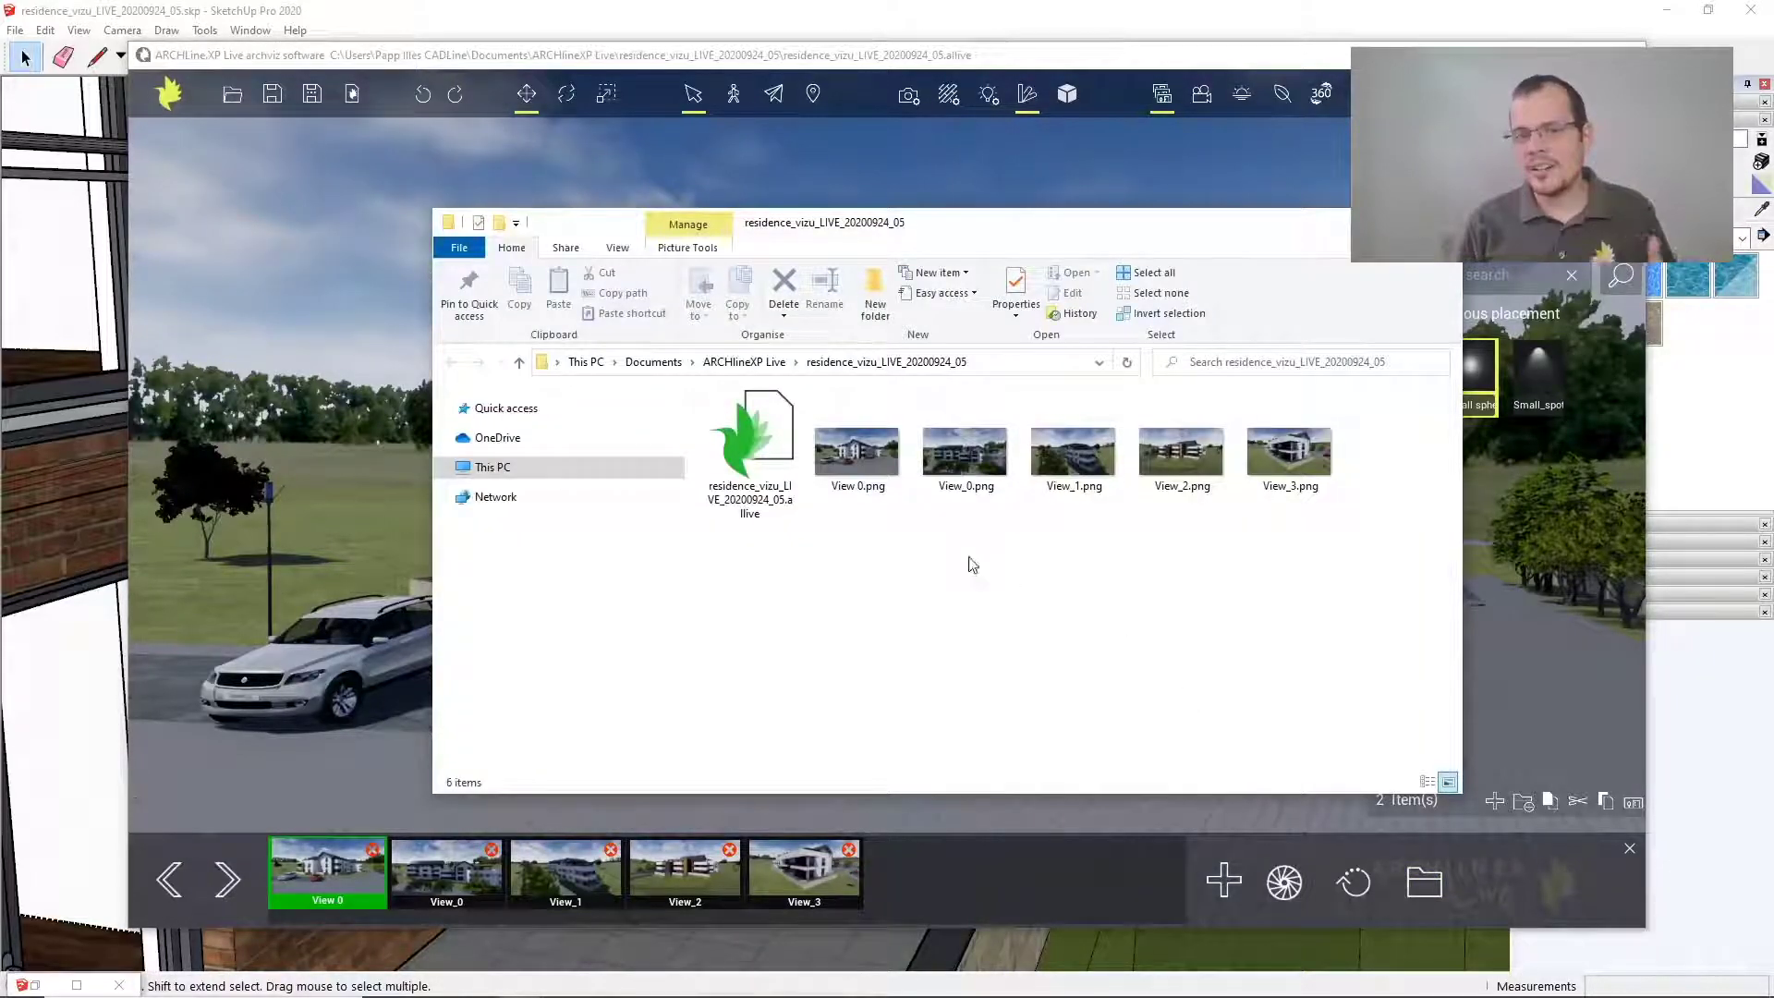
pyautogui.click(875, 464)
pyautogui.doubleClick(875, 469)
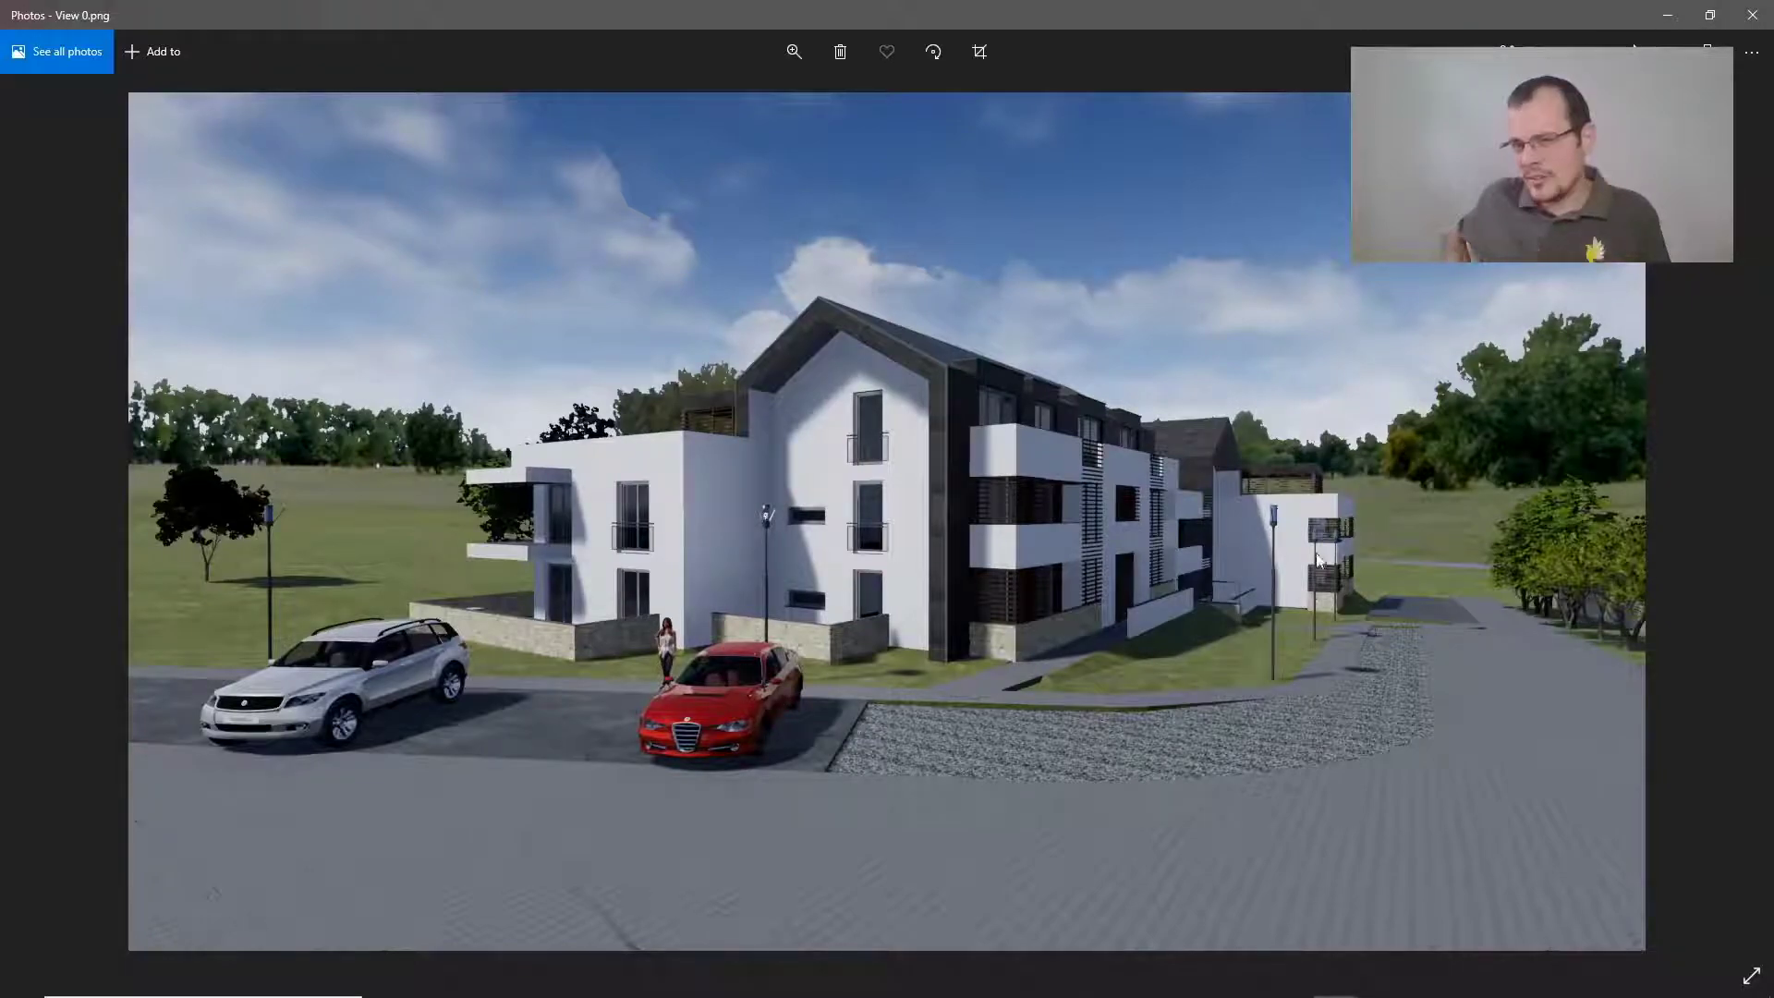
pyautogui.click(1751, 14)
pyautogui.moveTo(1279, 242); pyautogui.dragTo(0, 388)
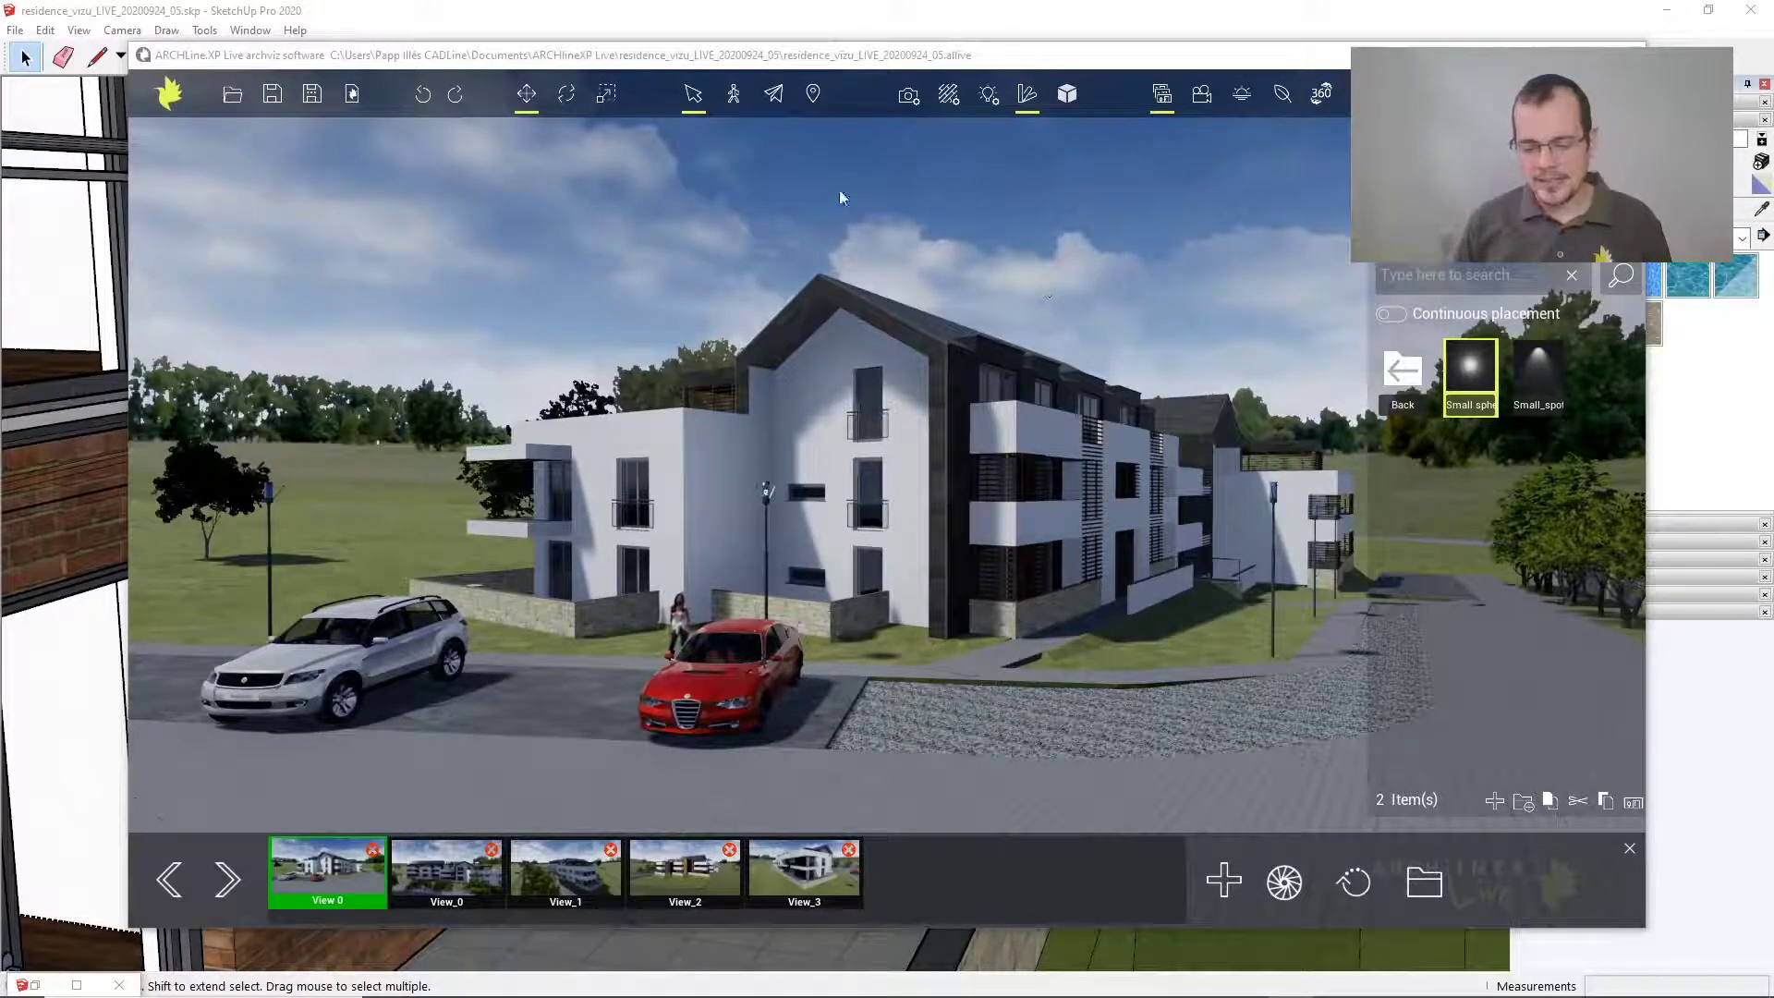
# Set the camera's field of view to 89, exposure to 11 and saturation to 2
pyautogui.click(908, 94)
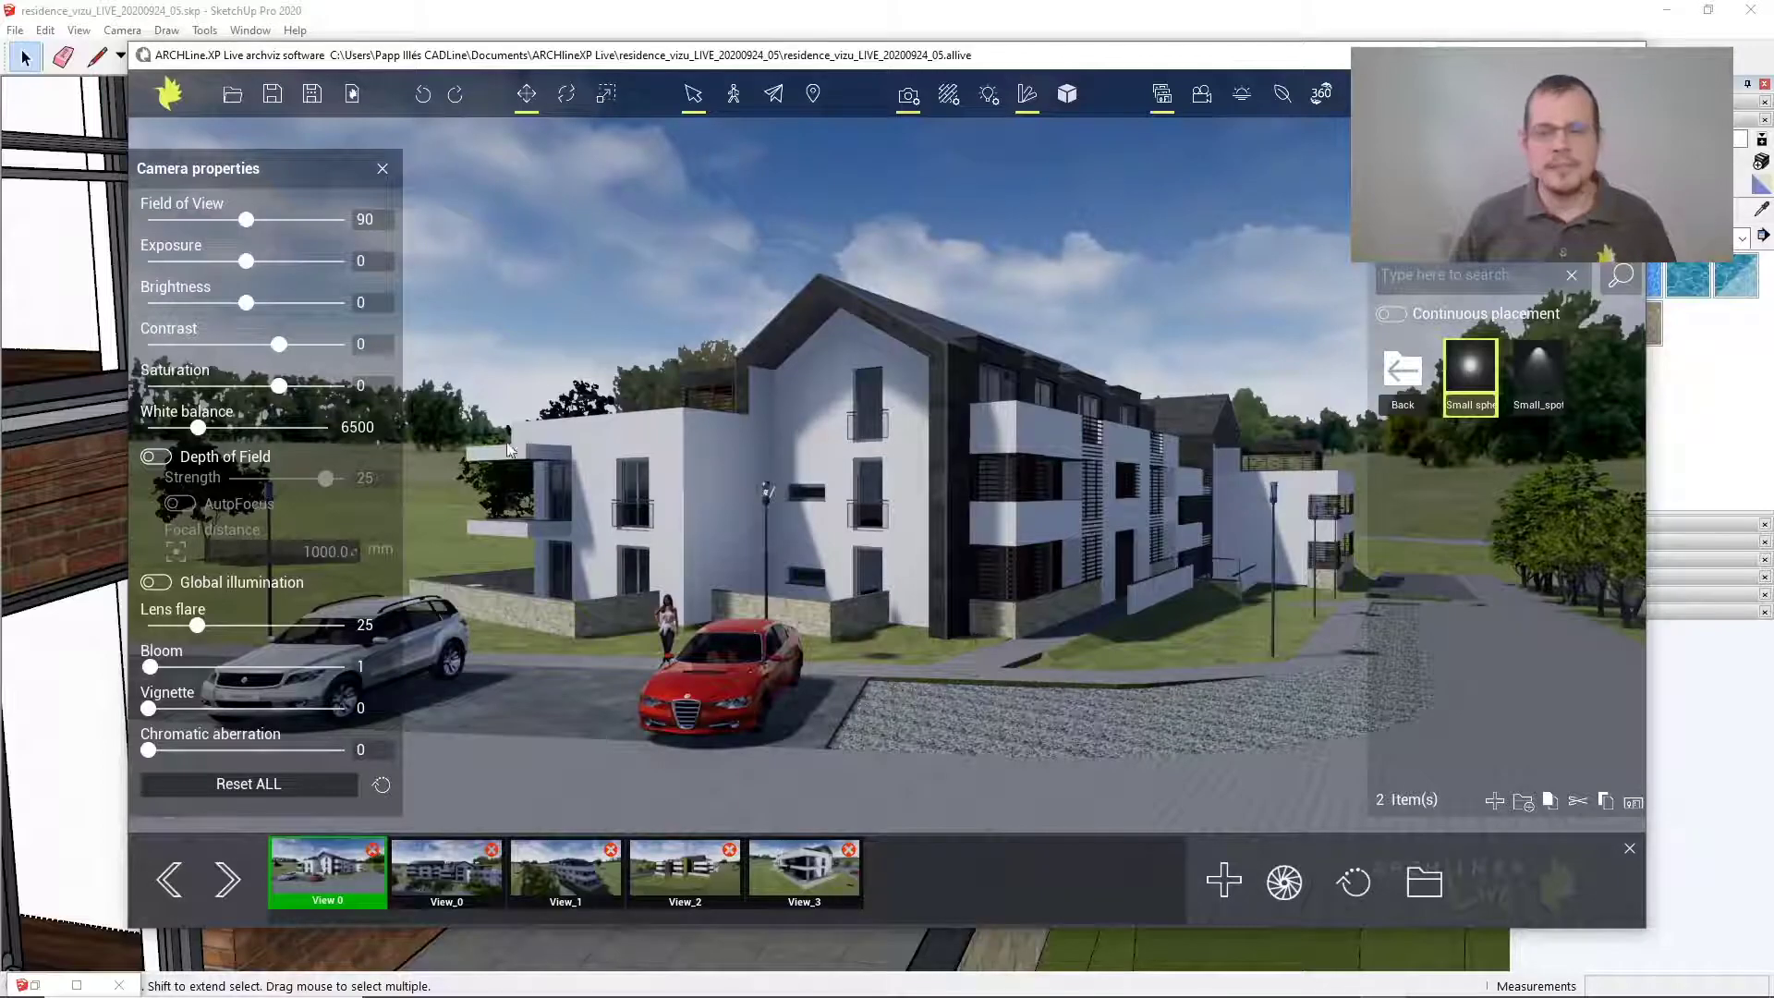
pyautogui.moveTo(246, 220); pyautogui.dragTo(259, 262)
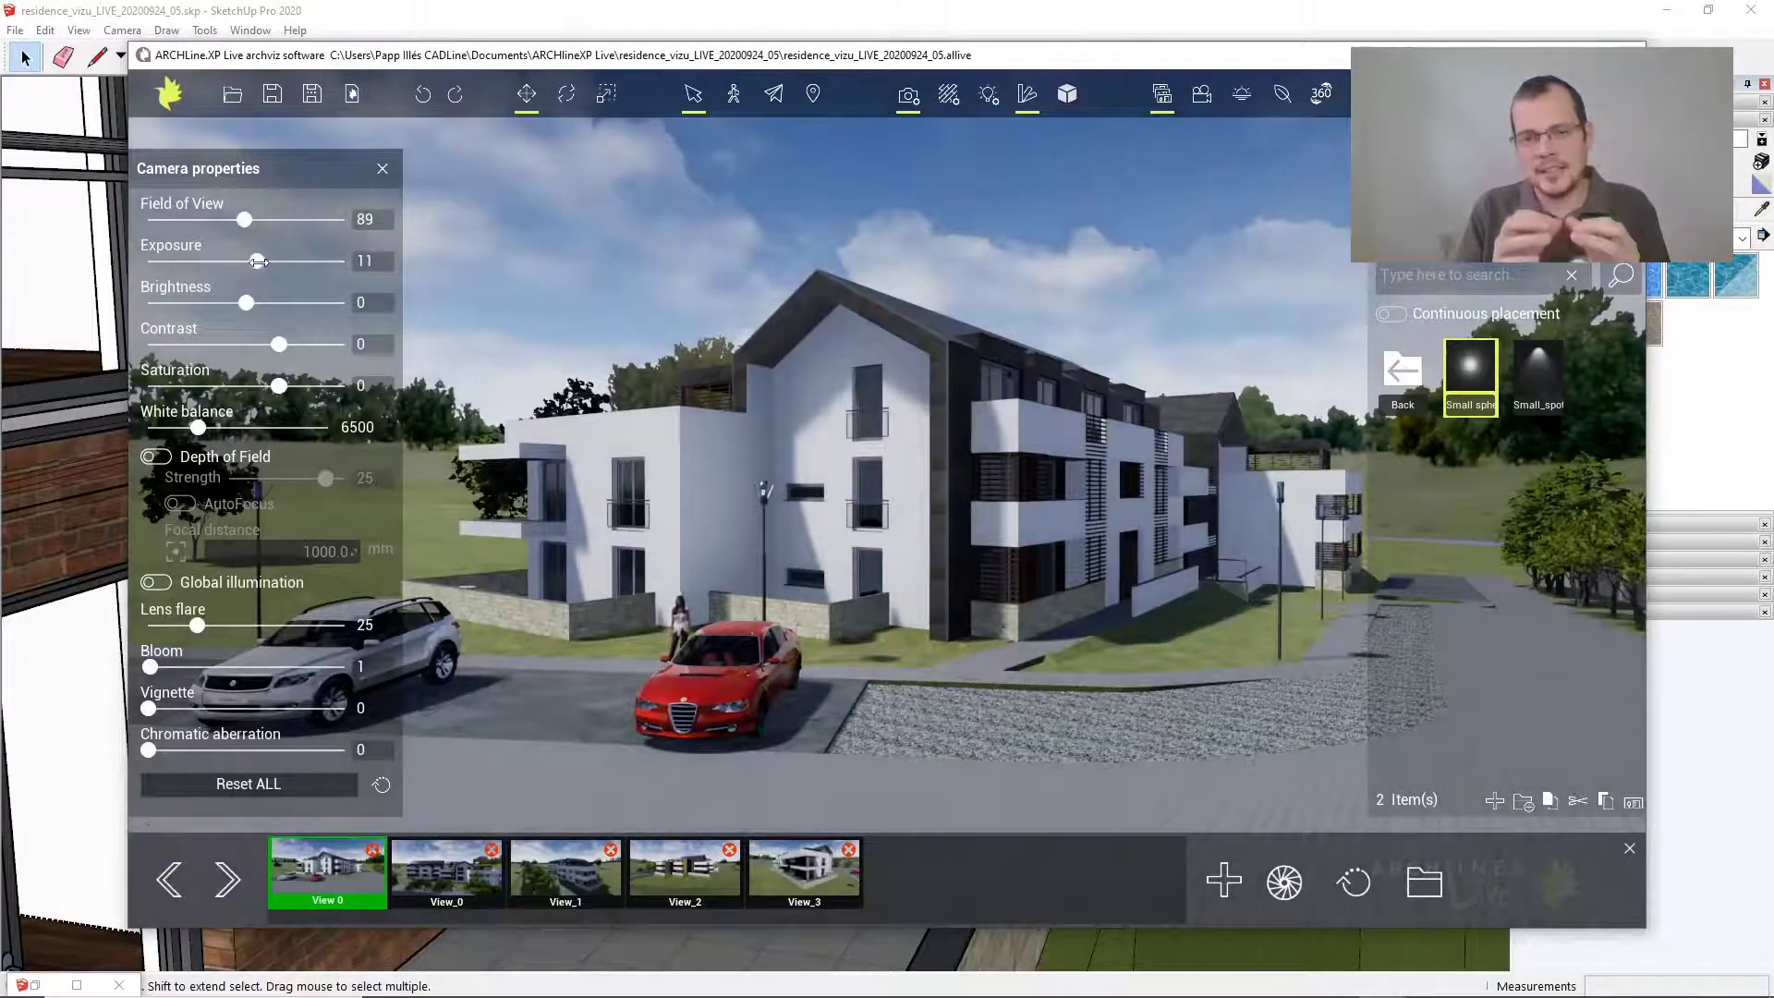
pyautogui.moveTo(298, 386)
pyautogui.mouseDown()
pyautogui.moveTo(215, 387)
pyautogui.moveTo(275, 387)
pyautogui.mouseUp()
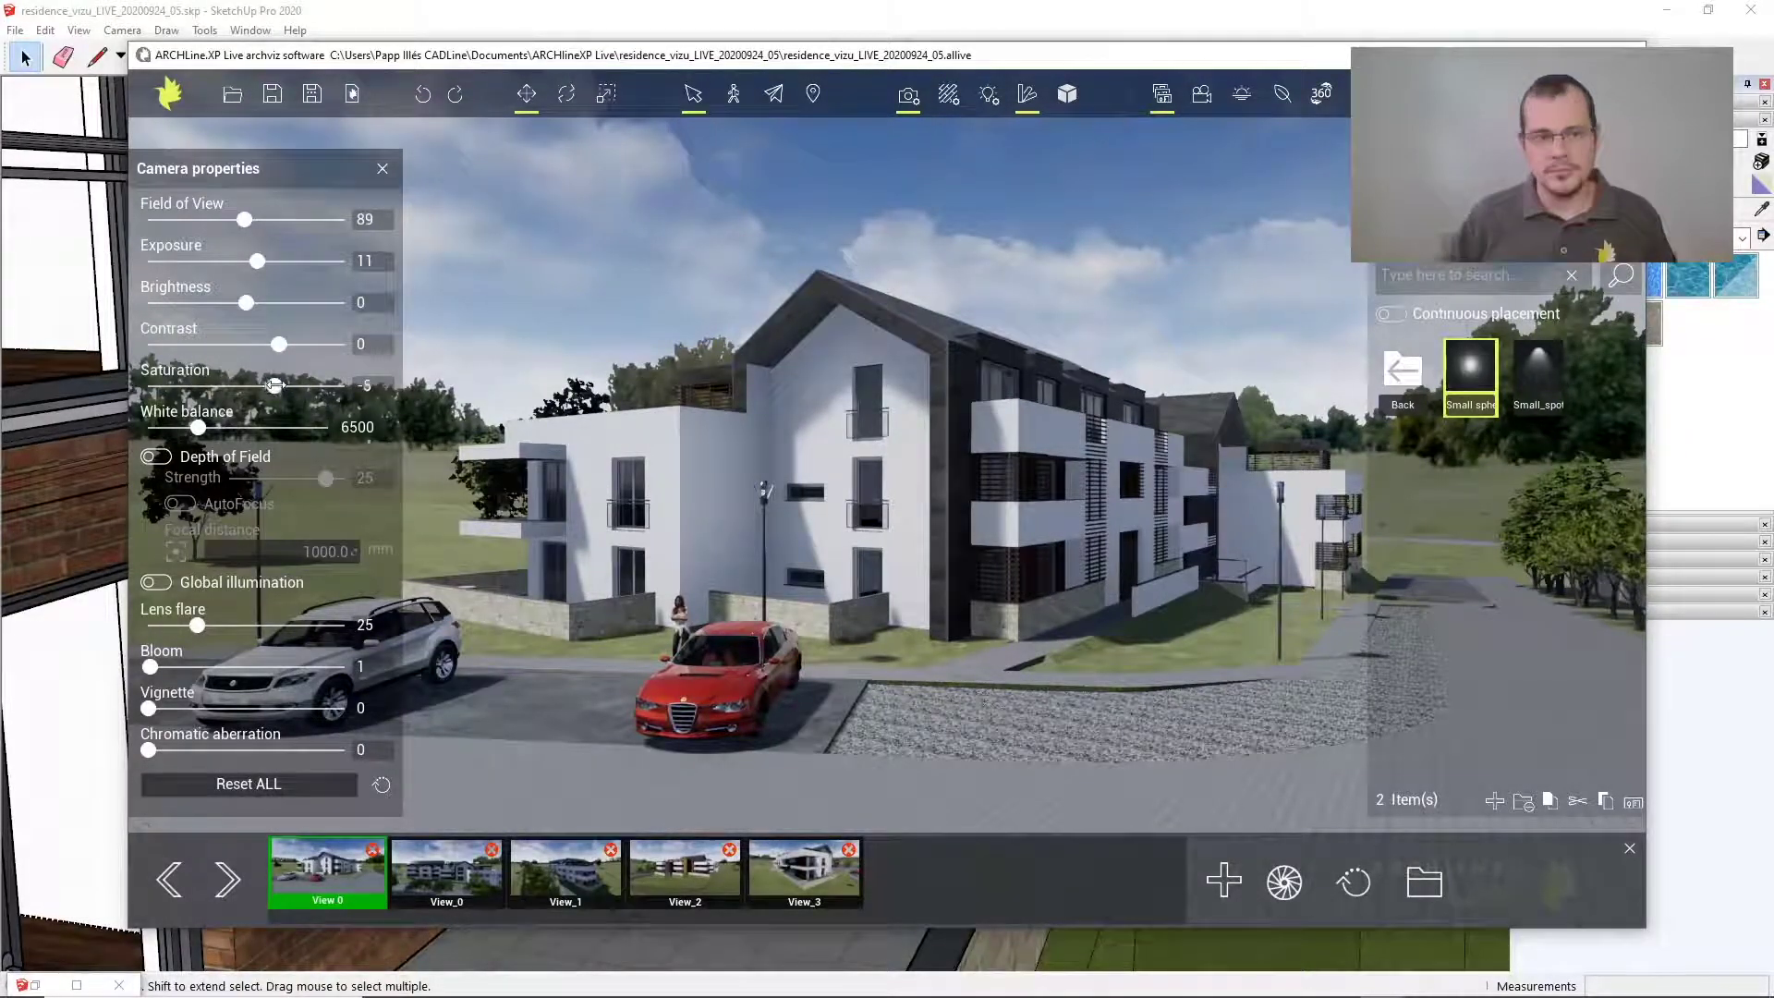
# Enable Global illumination and set the chromatic aberration to 12, closing the camera properties and returning to the object library's main categories
pyautogui.click(155, 582)
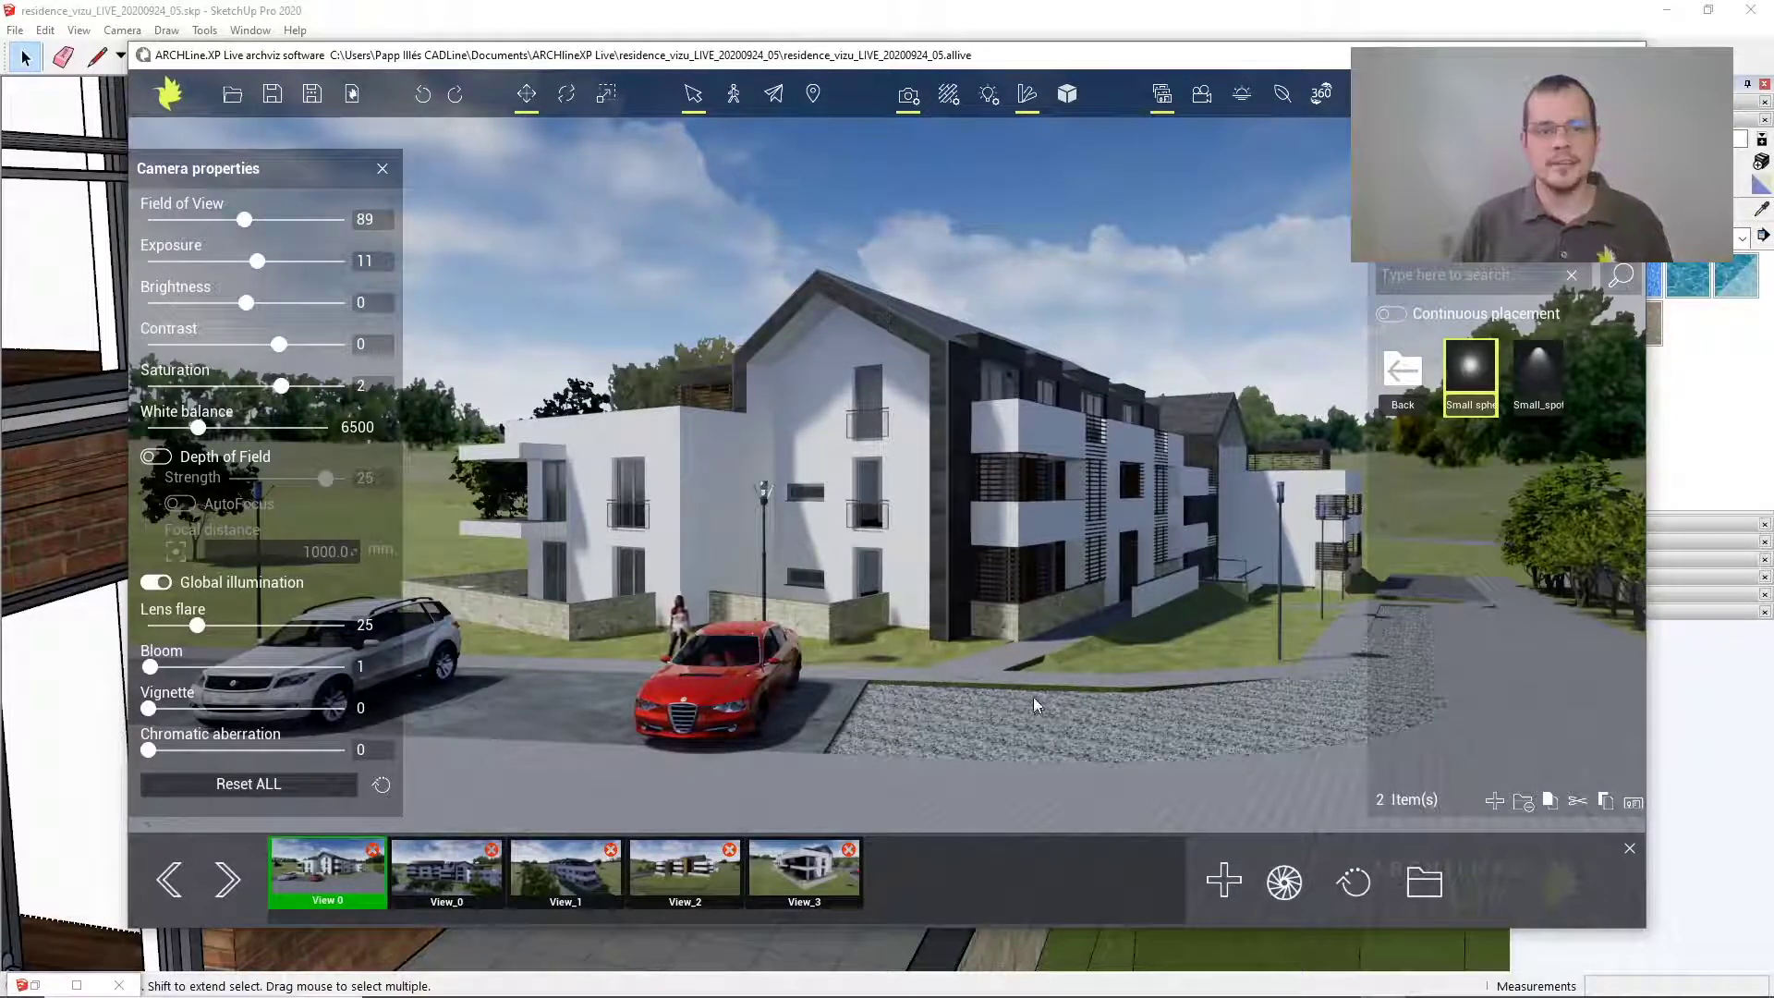
pyautogui.moveTo(150, 748)
pyautogui.mouseDown()
pyautogui.moveTo(182, 738)
pyautogui.moveTo(166, 740)
pyautogui.mouseUp()
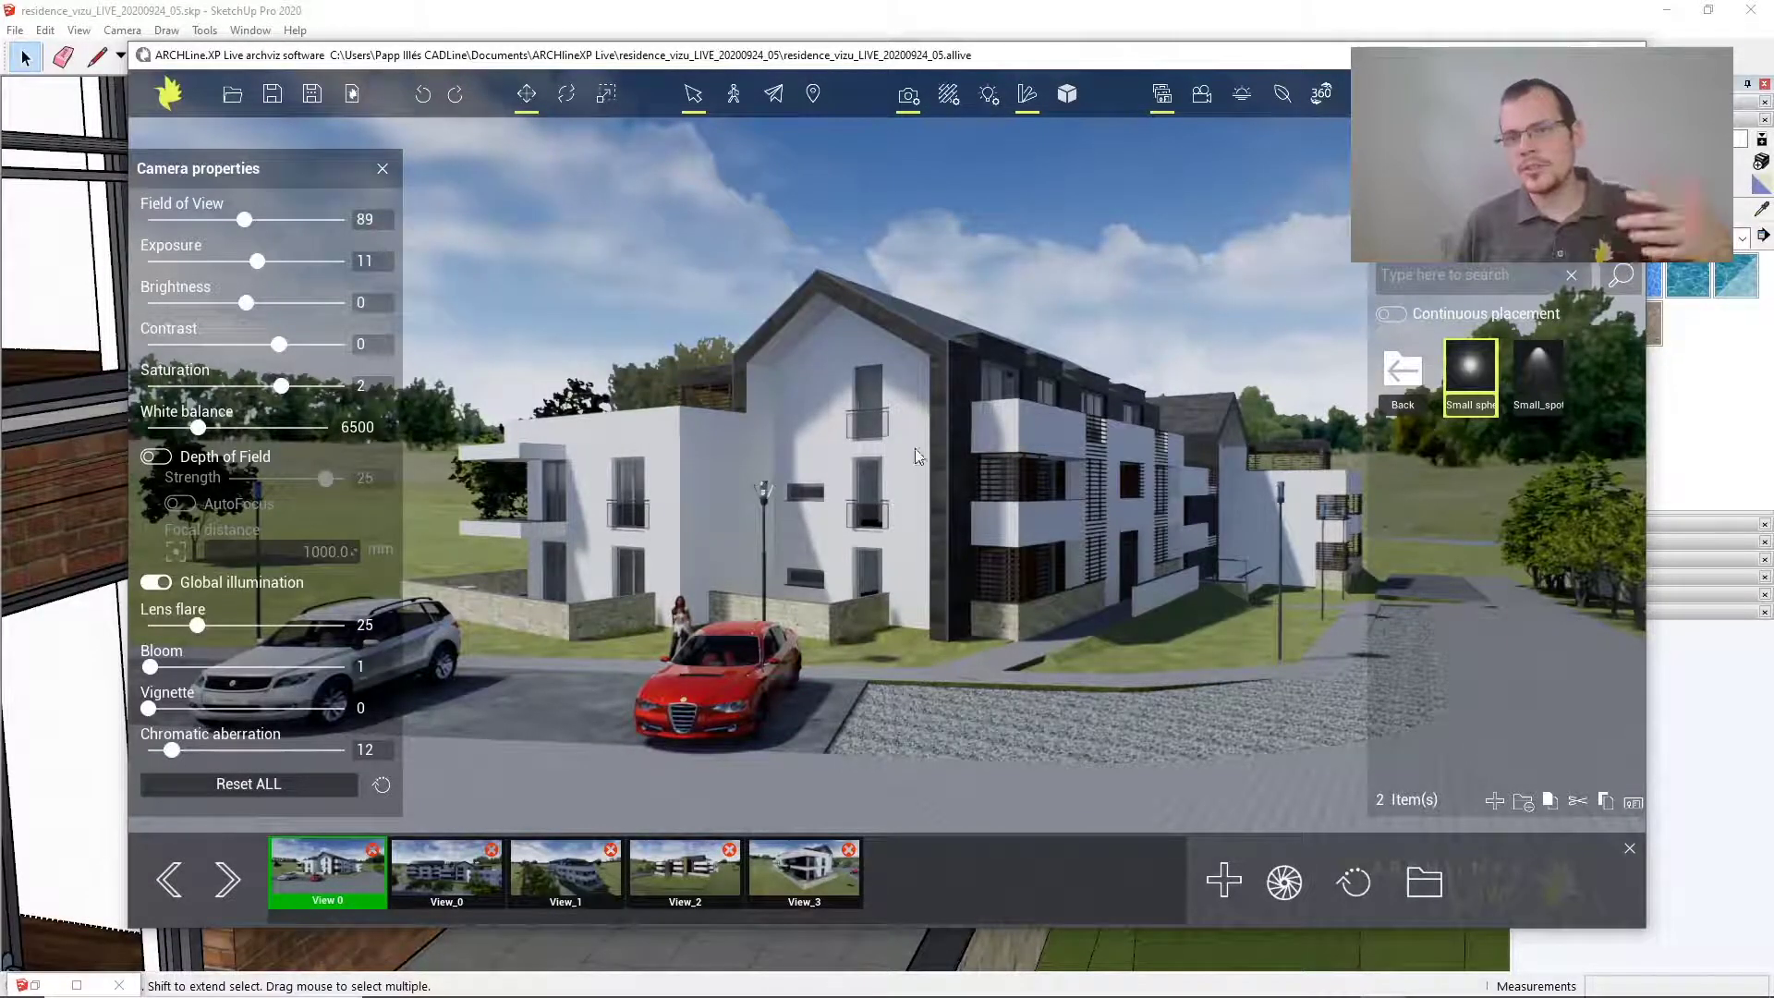
pyautogui.click(383, 170)
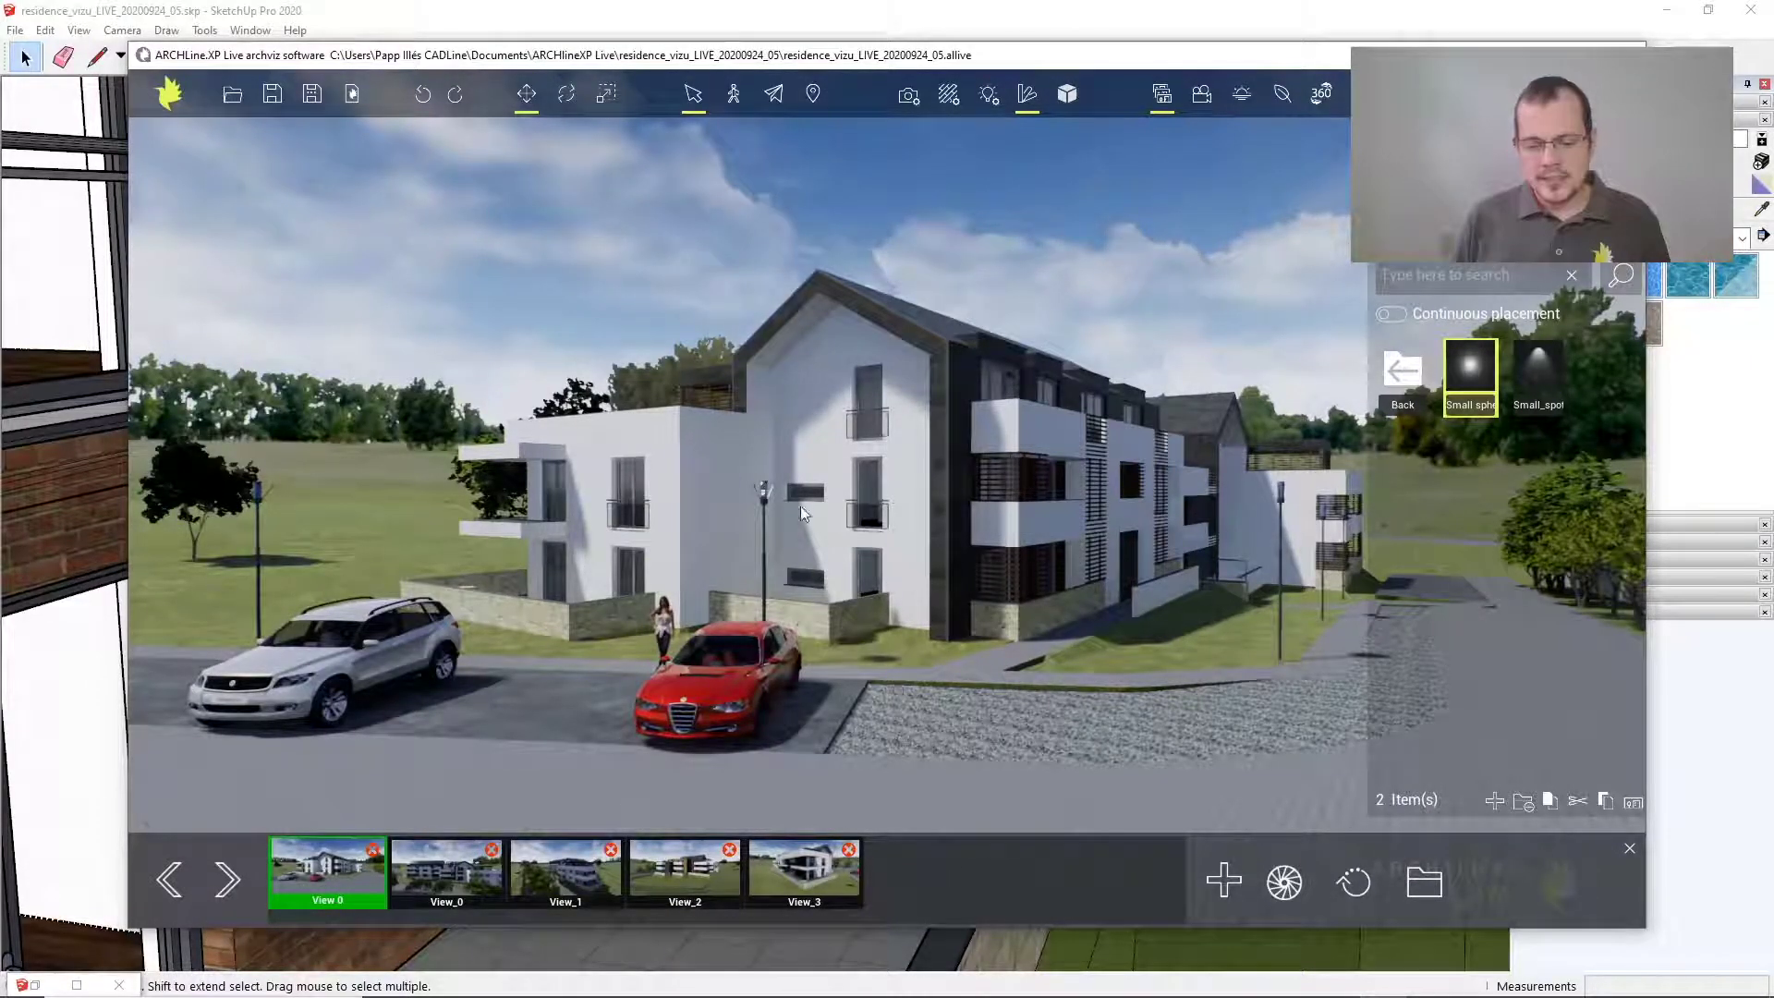
pyautogui.click(1402, 371)
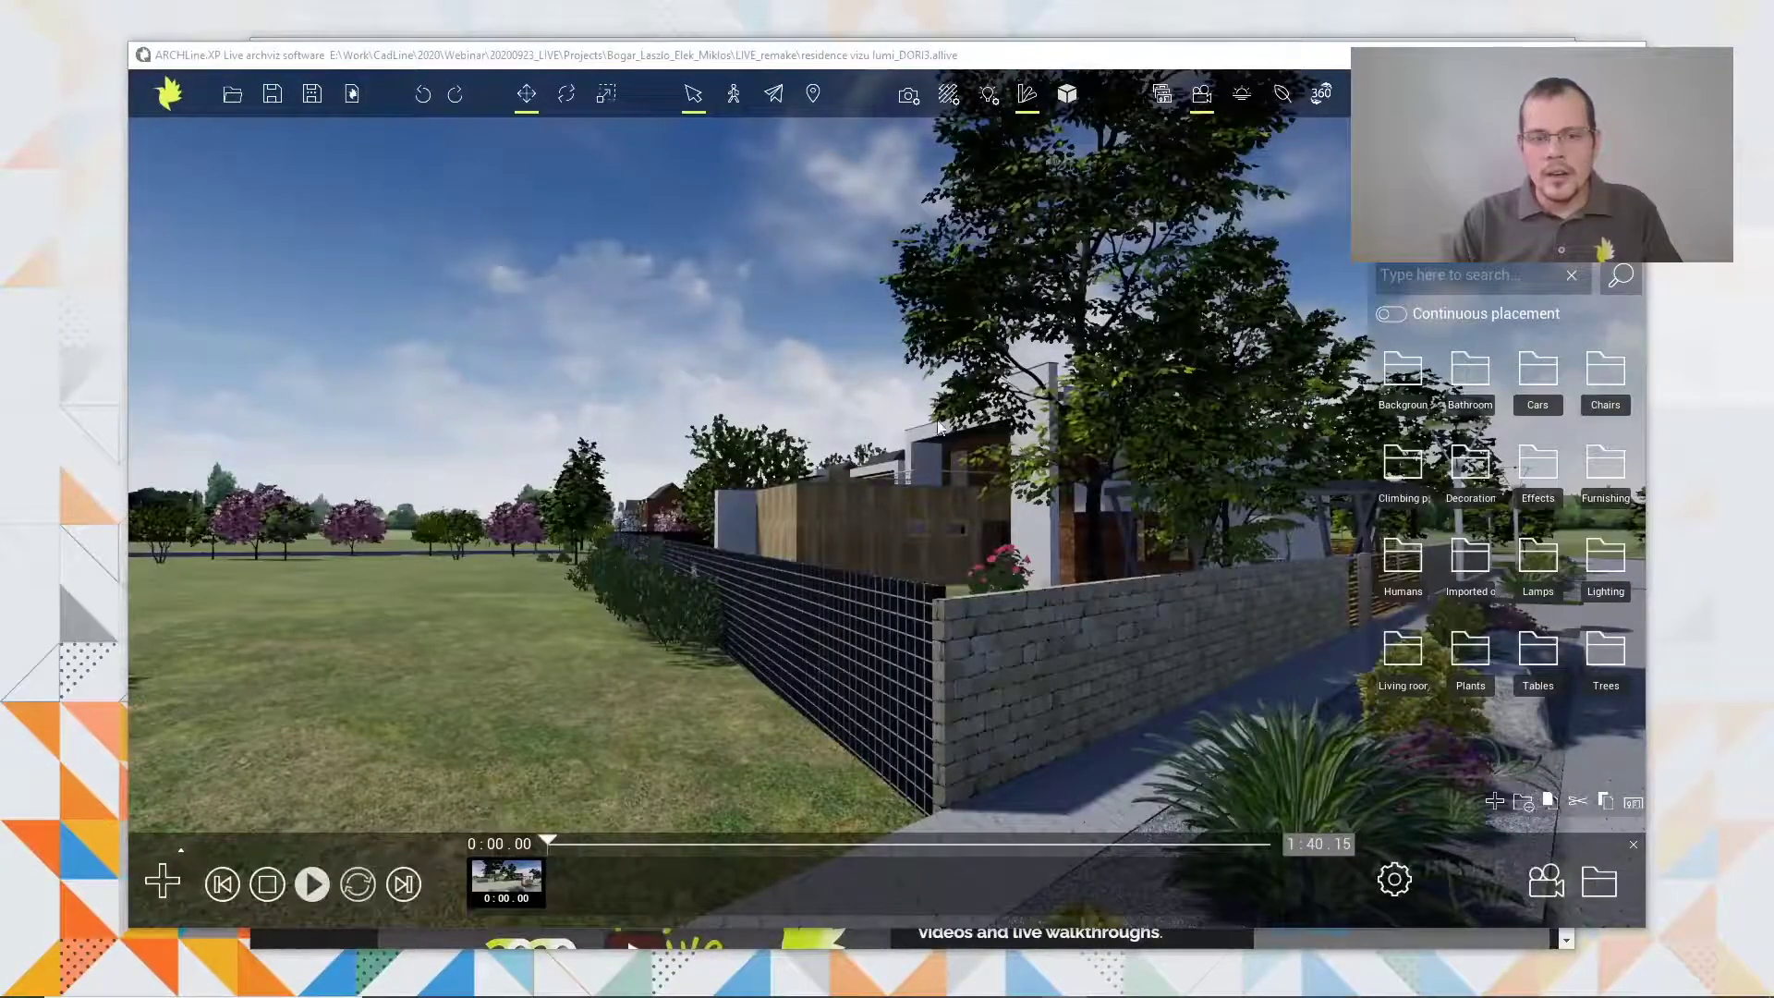
# Open the saved views of the finished residence project, compare Pohled_6 with Pohled_5, and return to Pohled_6
pyautogui.click(916, 105)
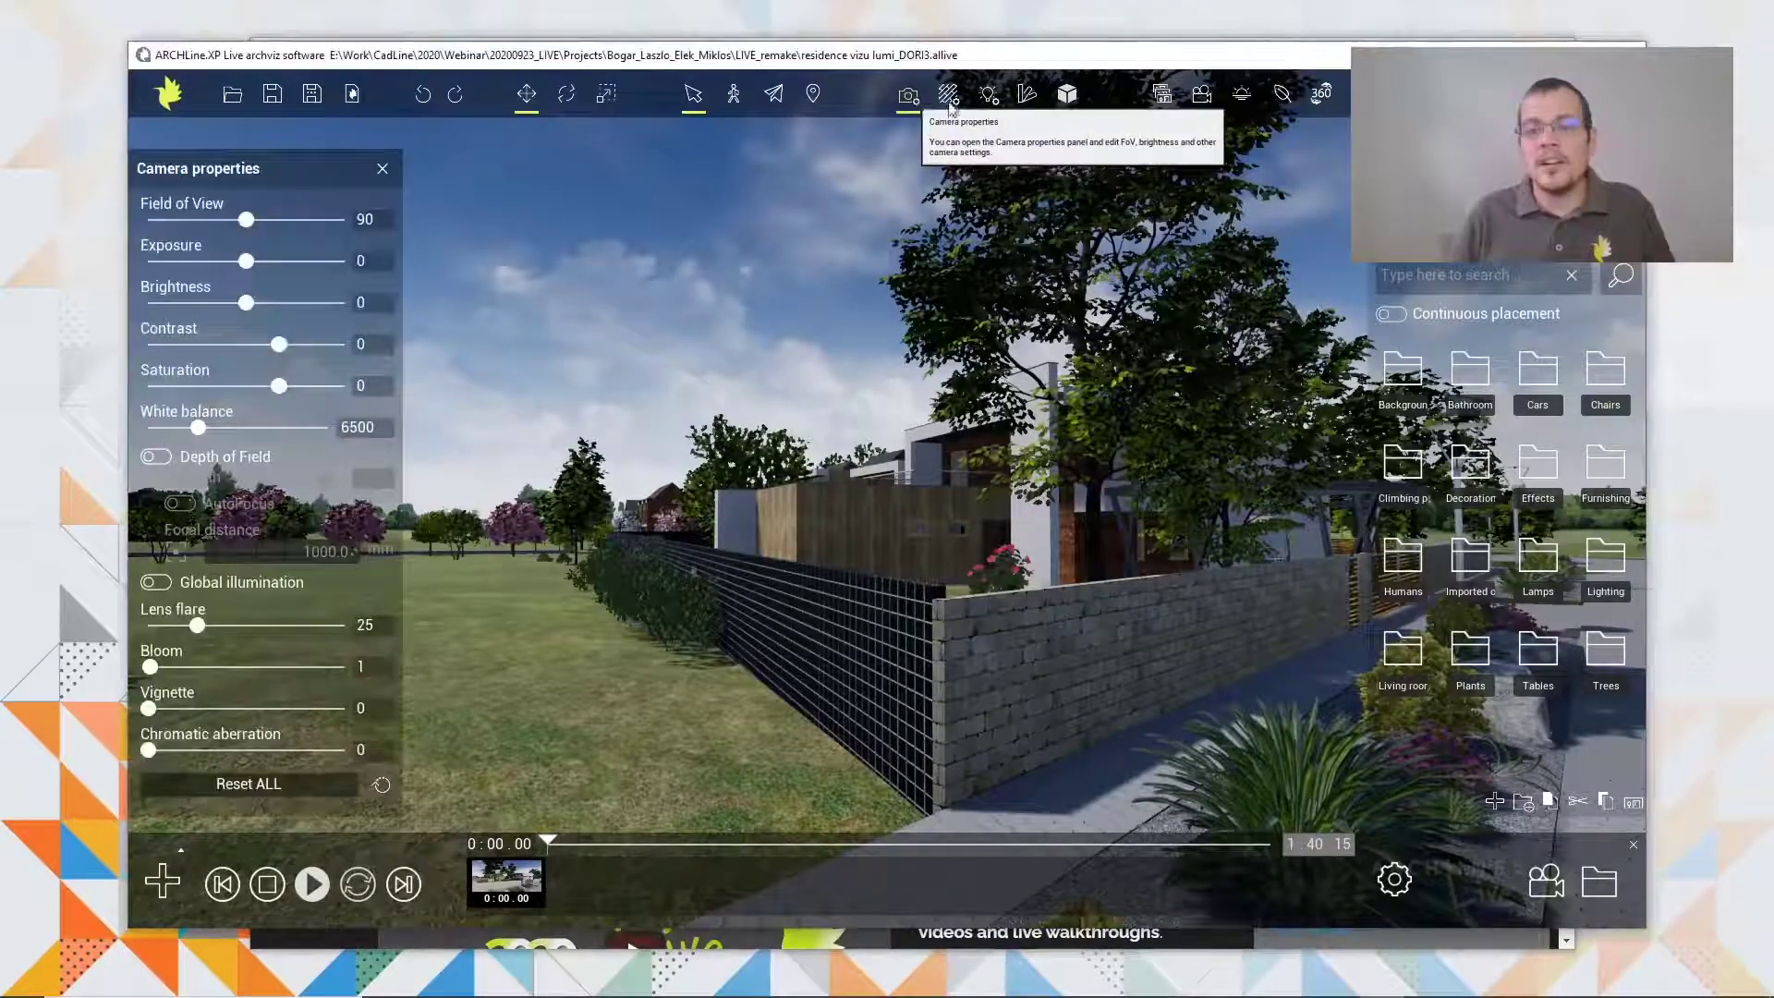
pyautogui.click(1162, 94)
pyautogui.click(907, 104)
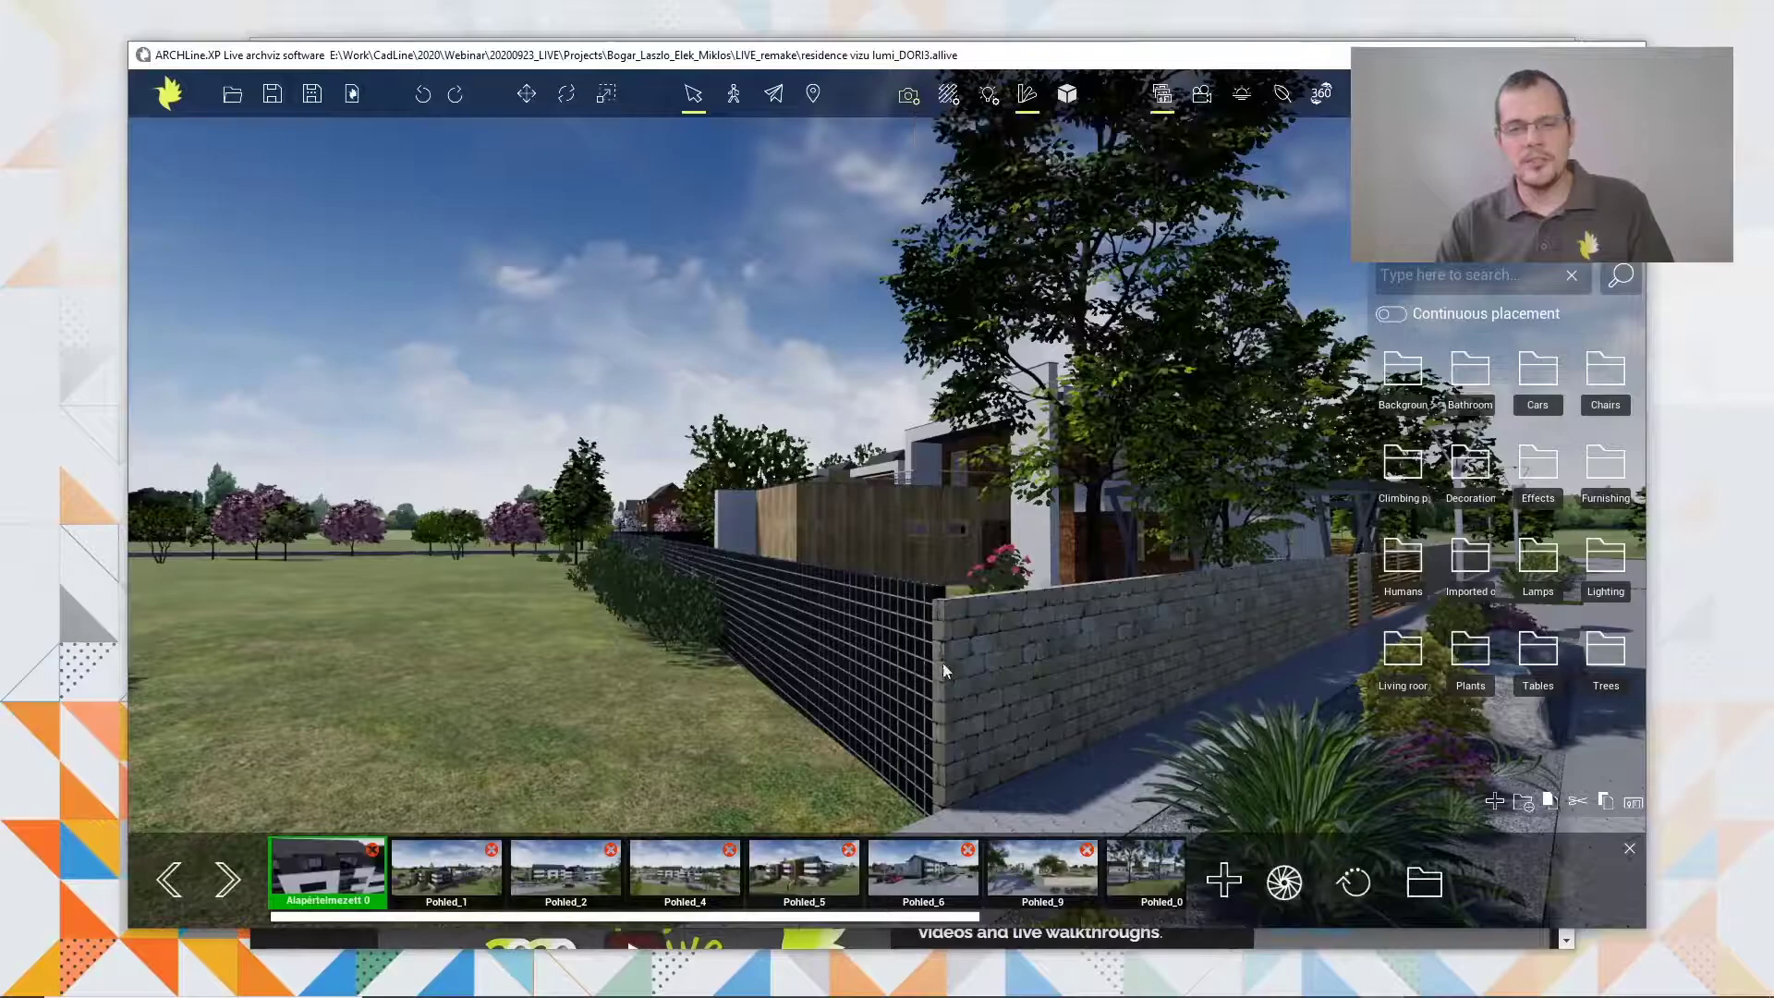
pyautogui.click(909, 868)
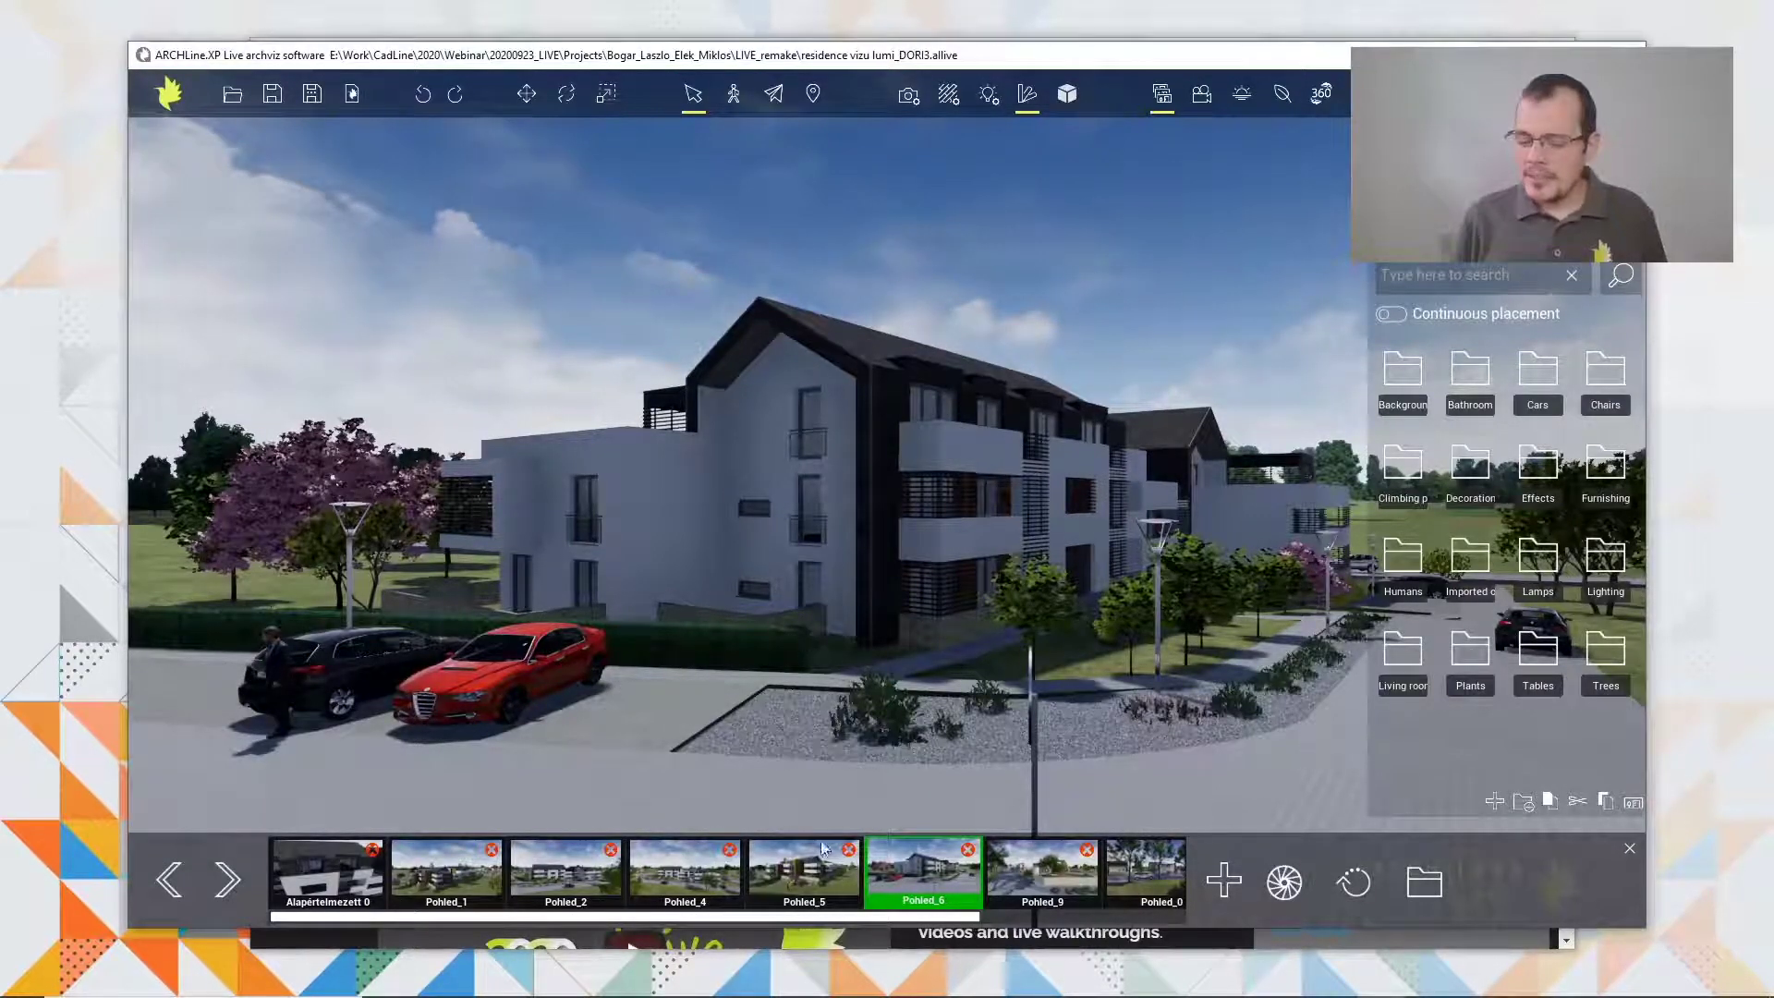
pyautogui.click(802, 874)
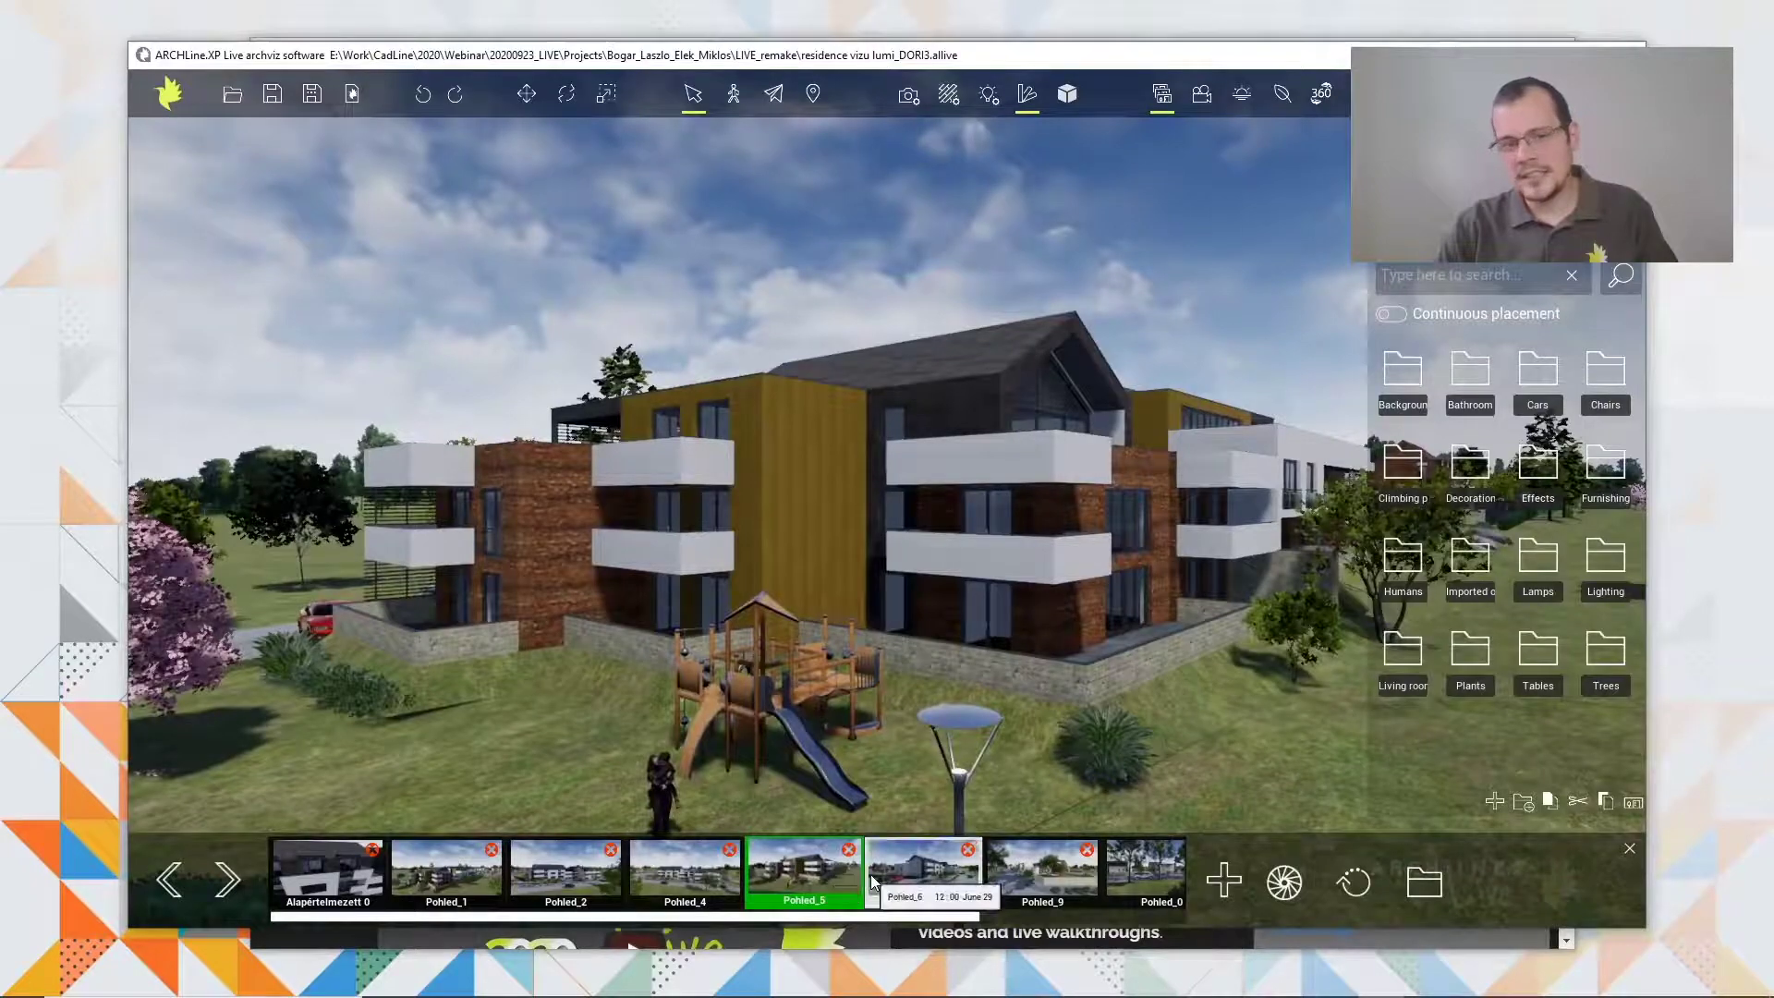
pyautogui.click(924, 873)
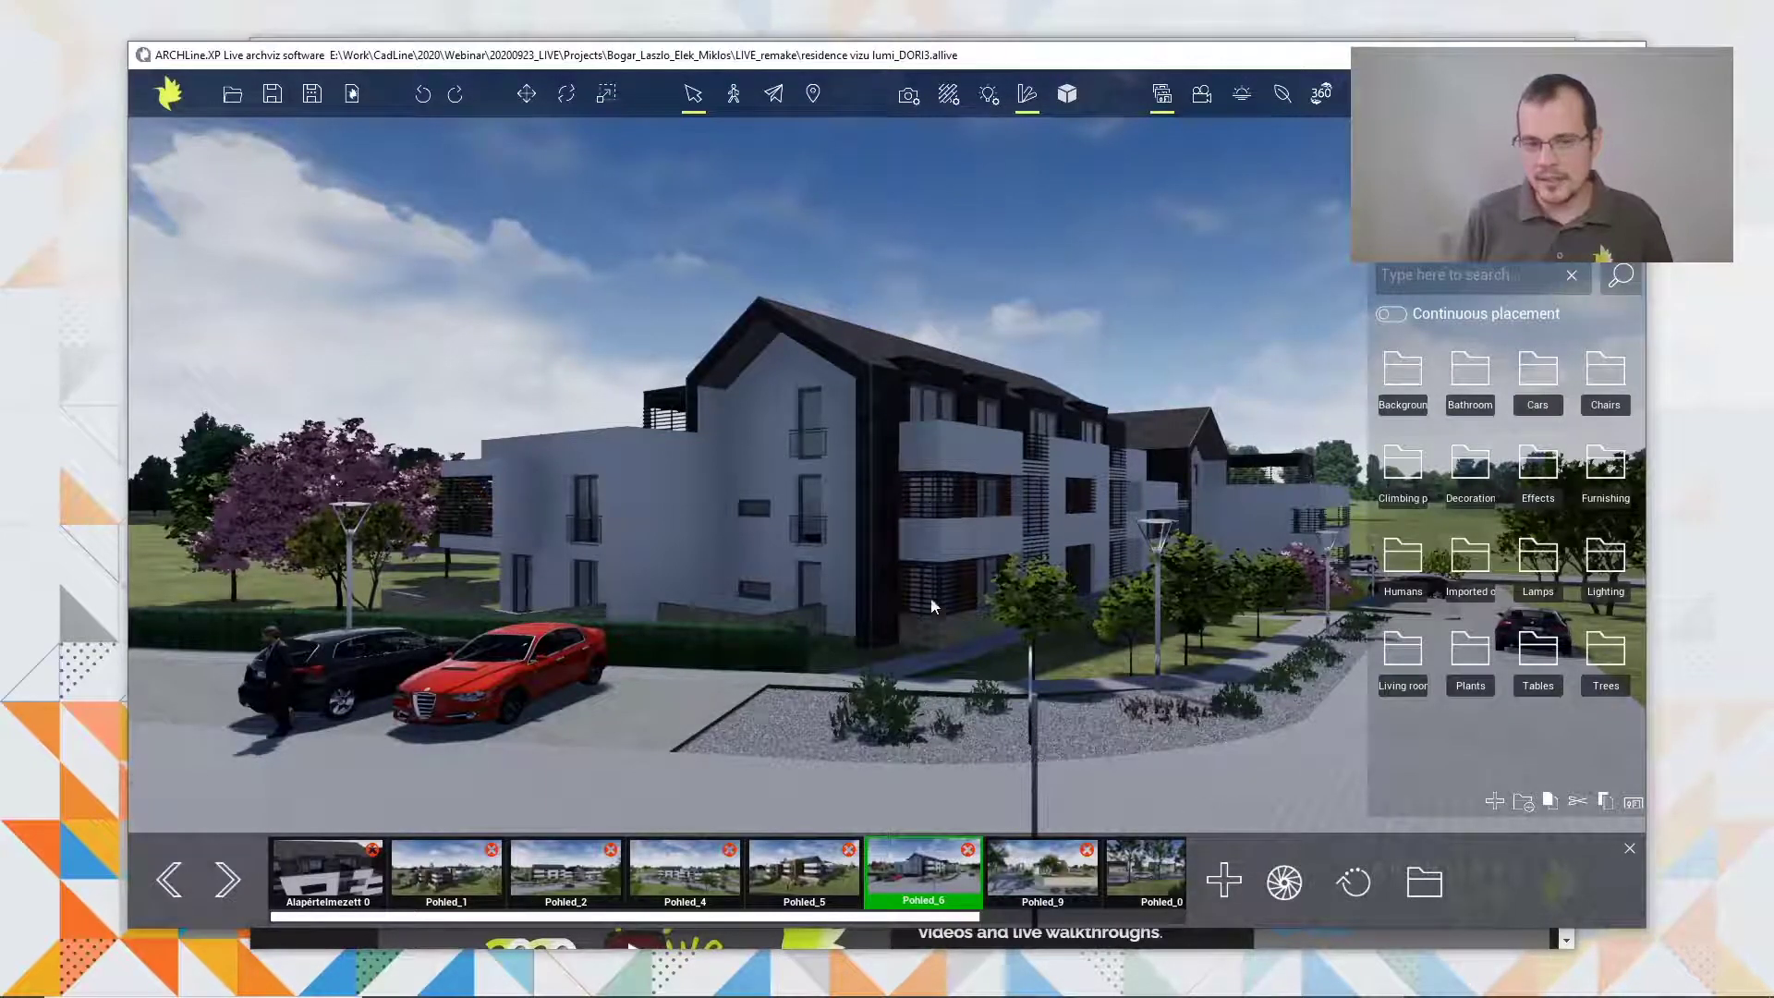
# Create a new animation from the current Pohled_6 view and add a second keyframe with the same camera position
pyautogui.click(1198, 99)
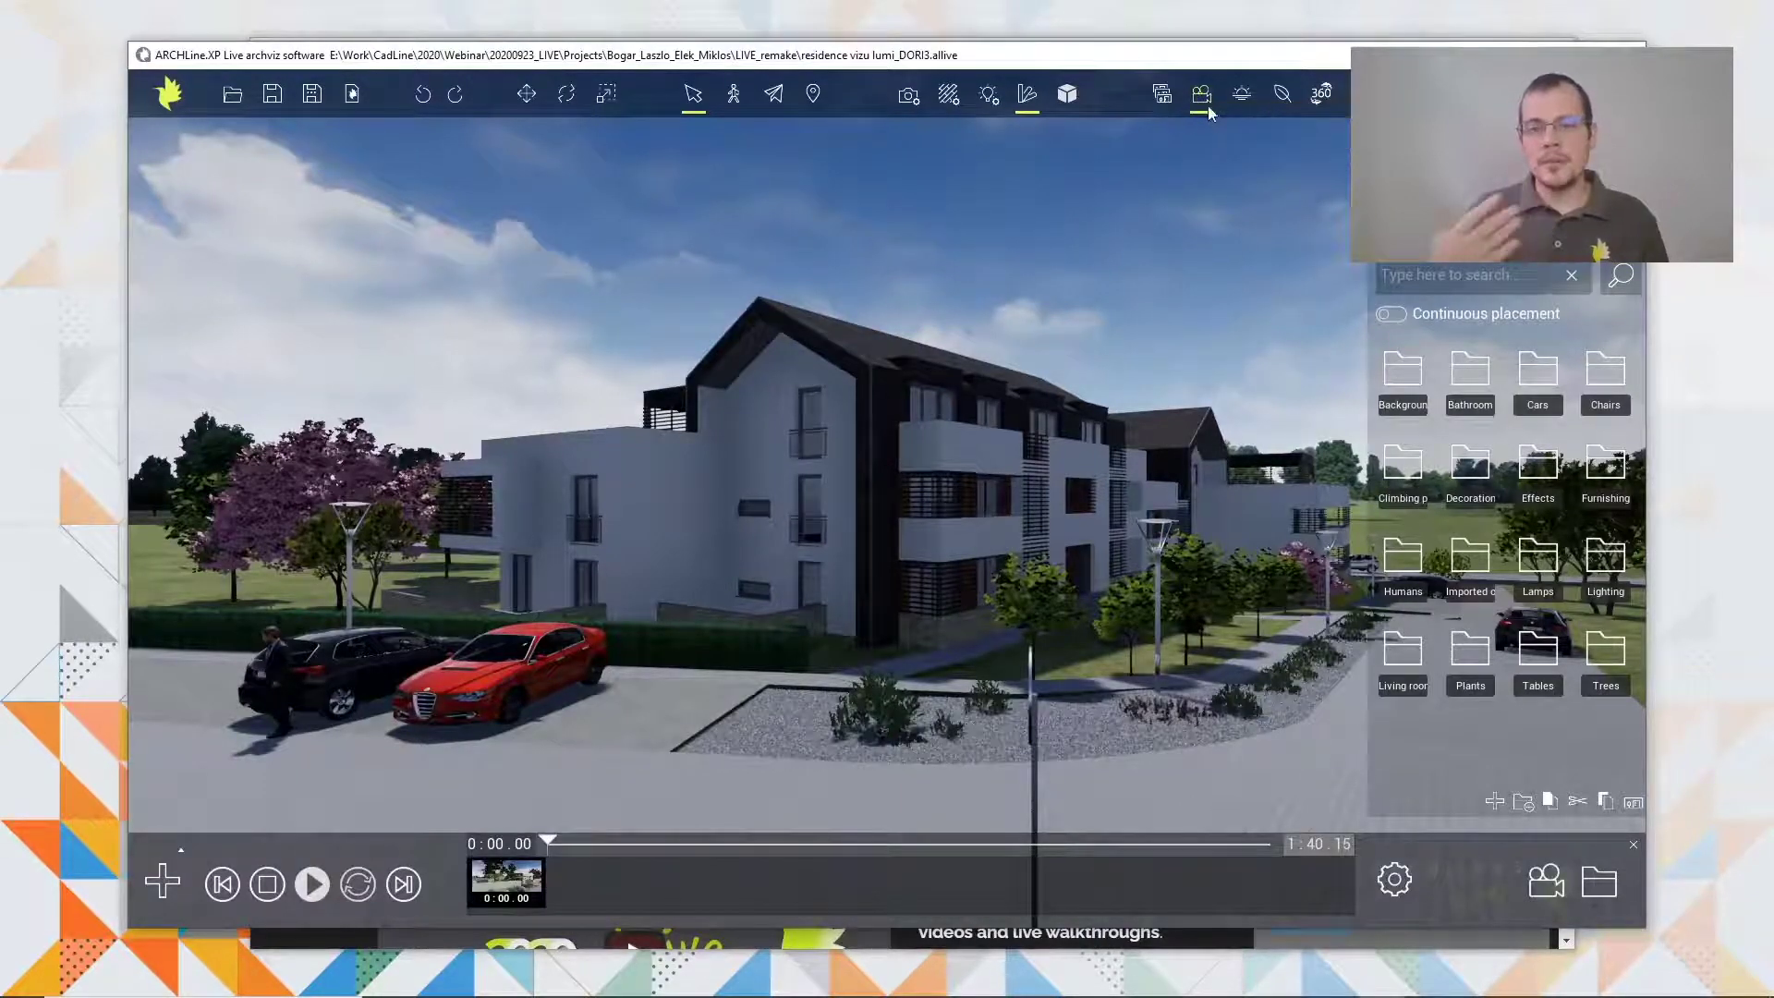
pyautogui.moveTo(517, 885)
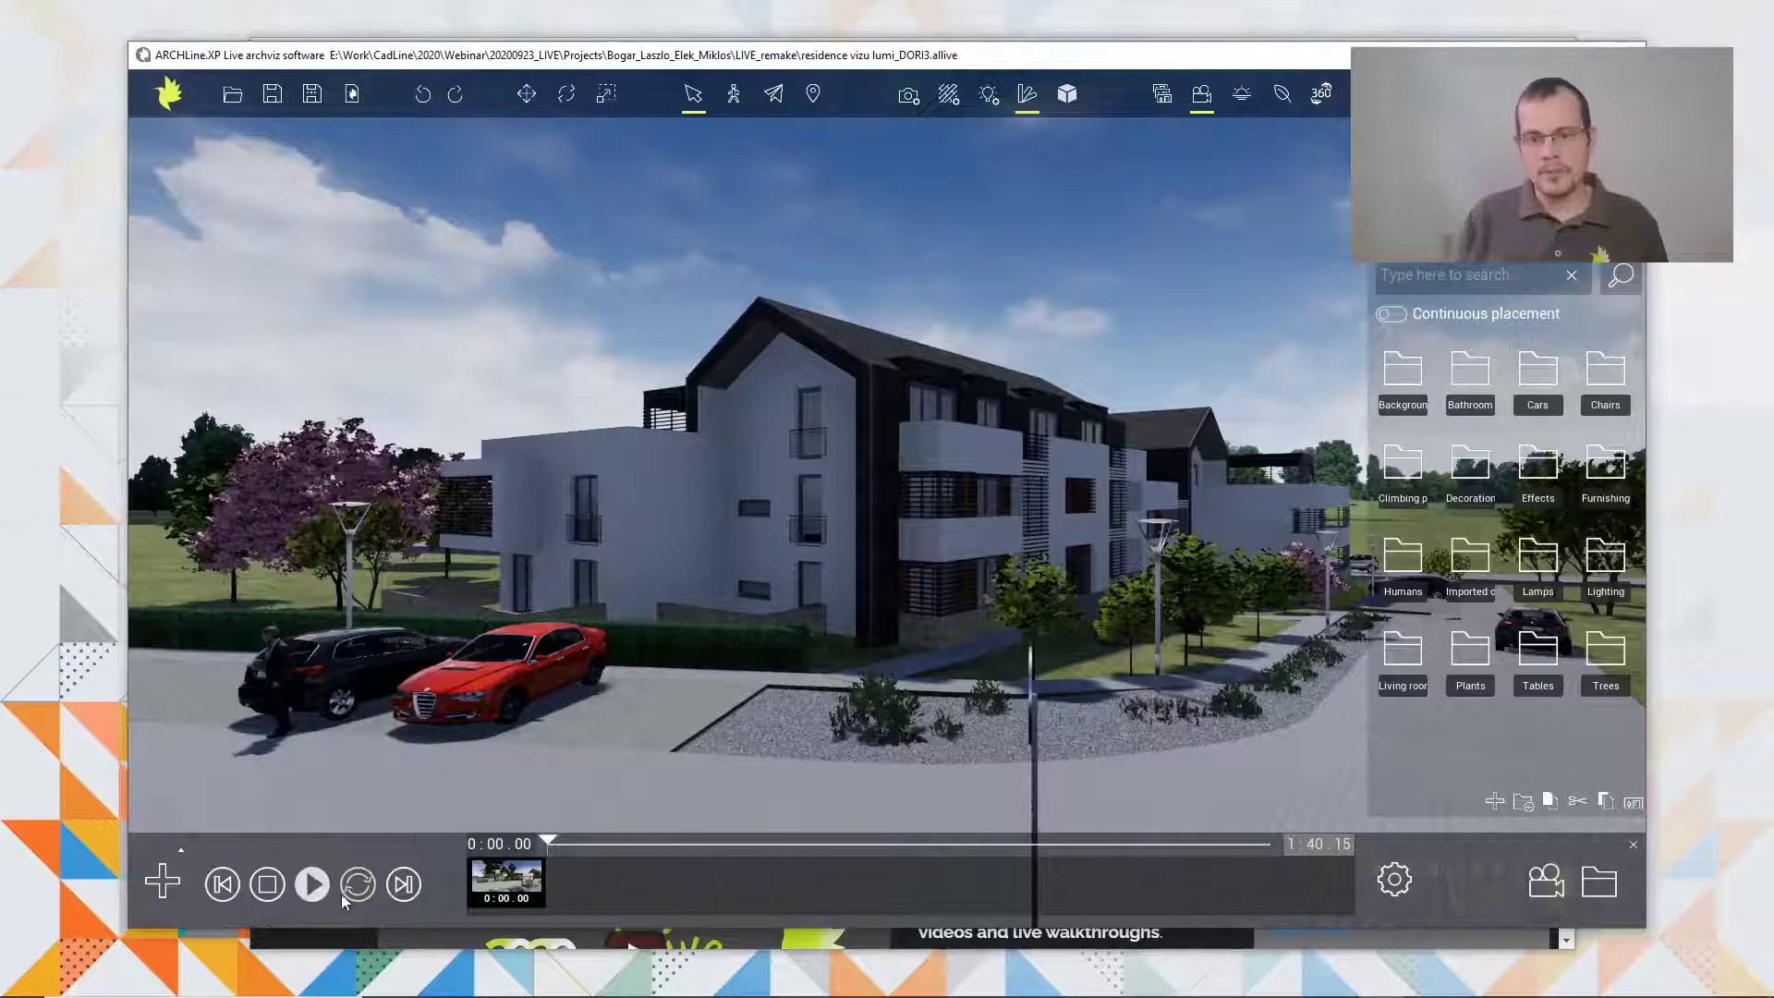
pyautogui.click(159, 883)
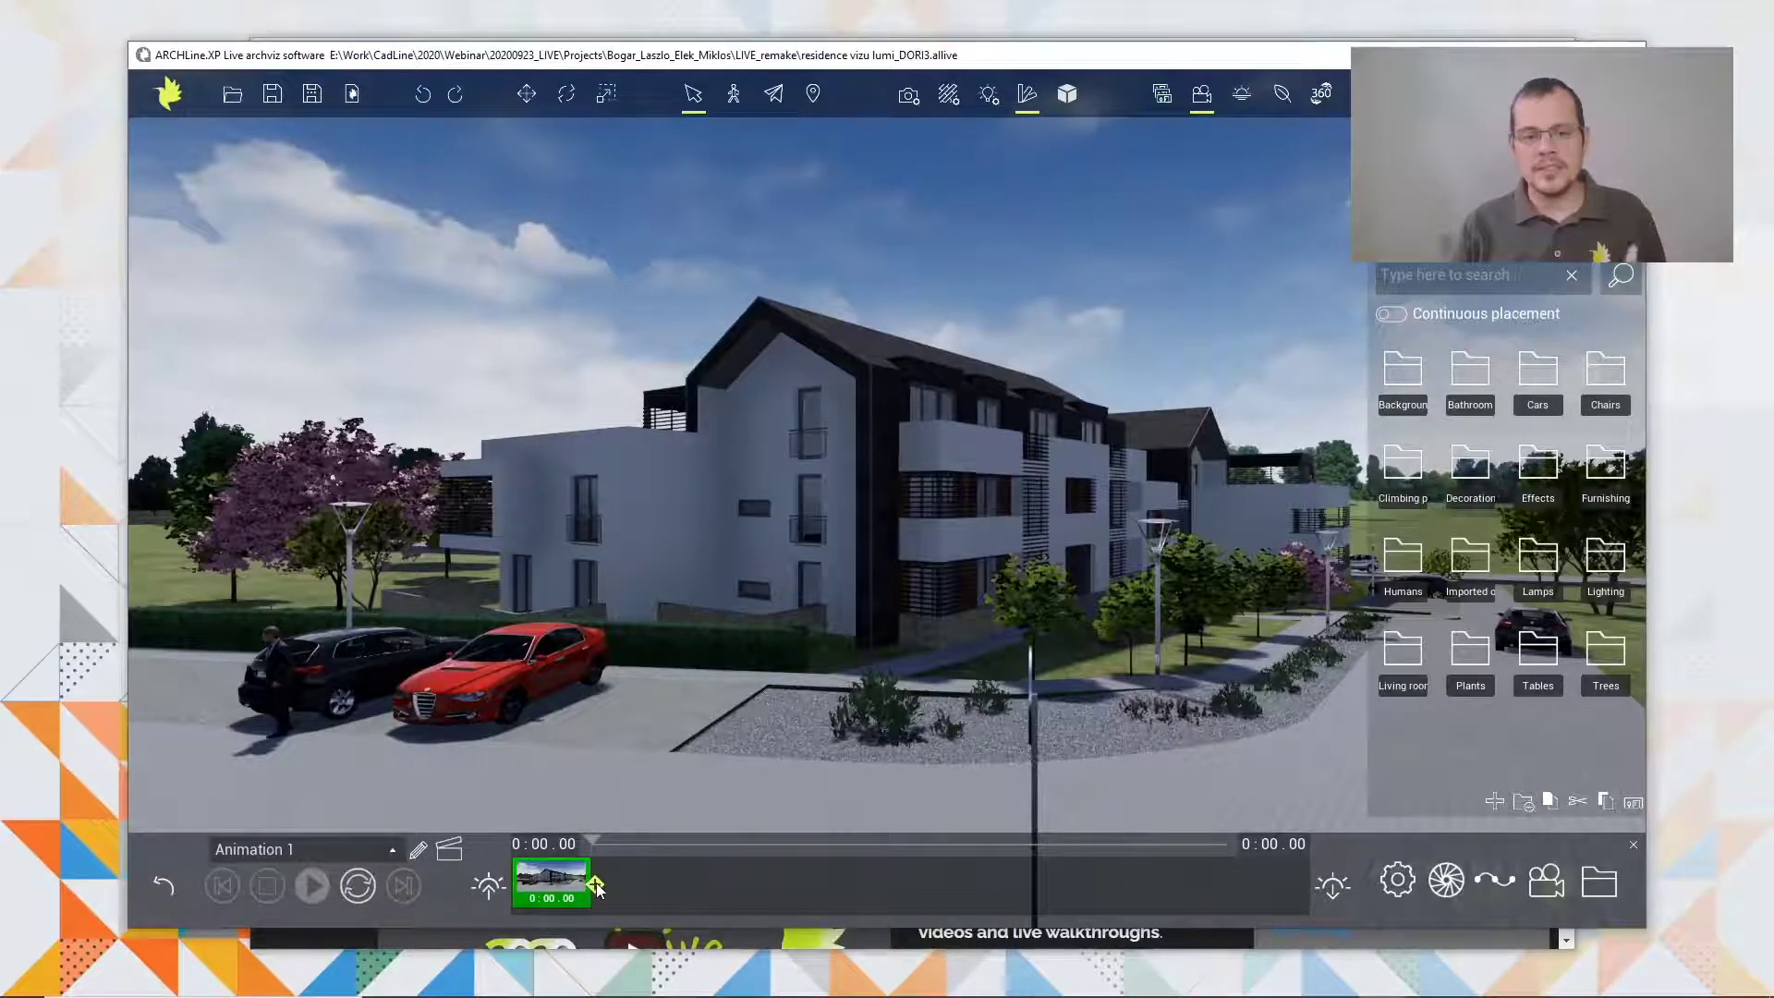
pyautogui.click(596, 883)
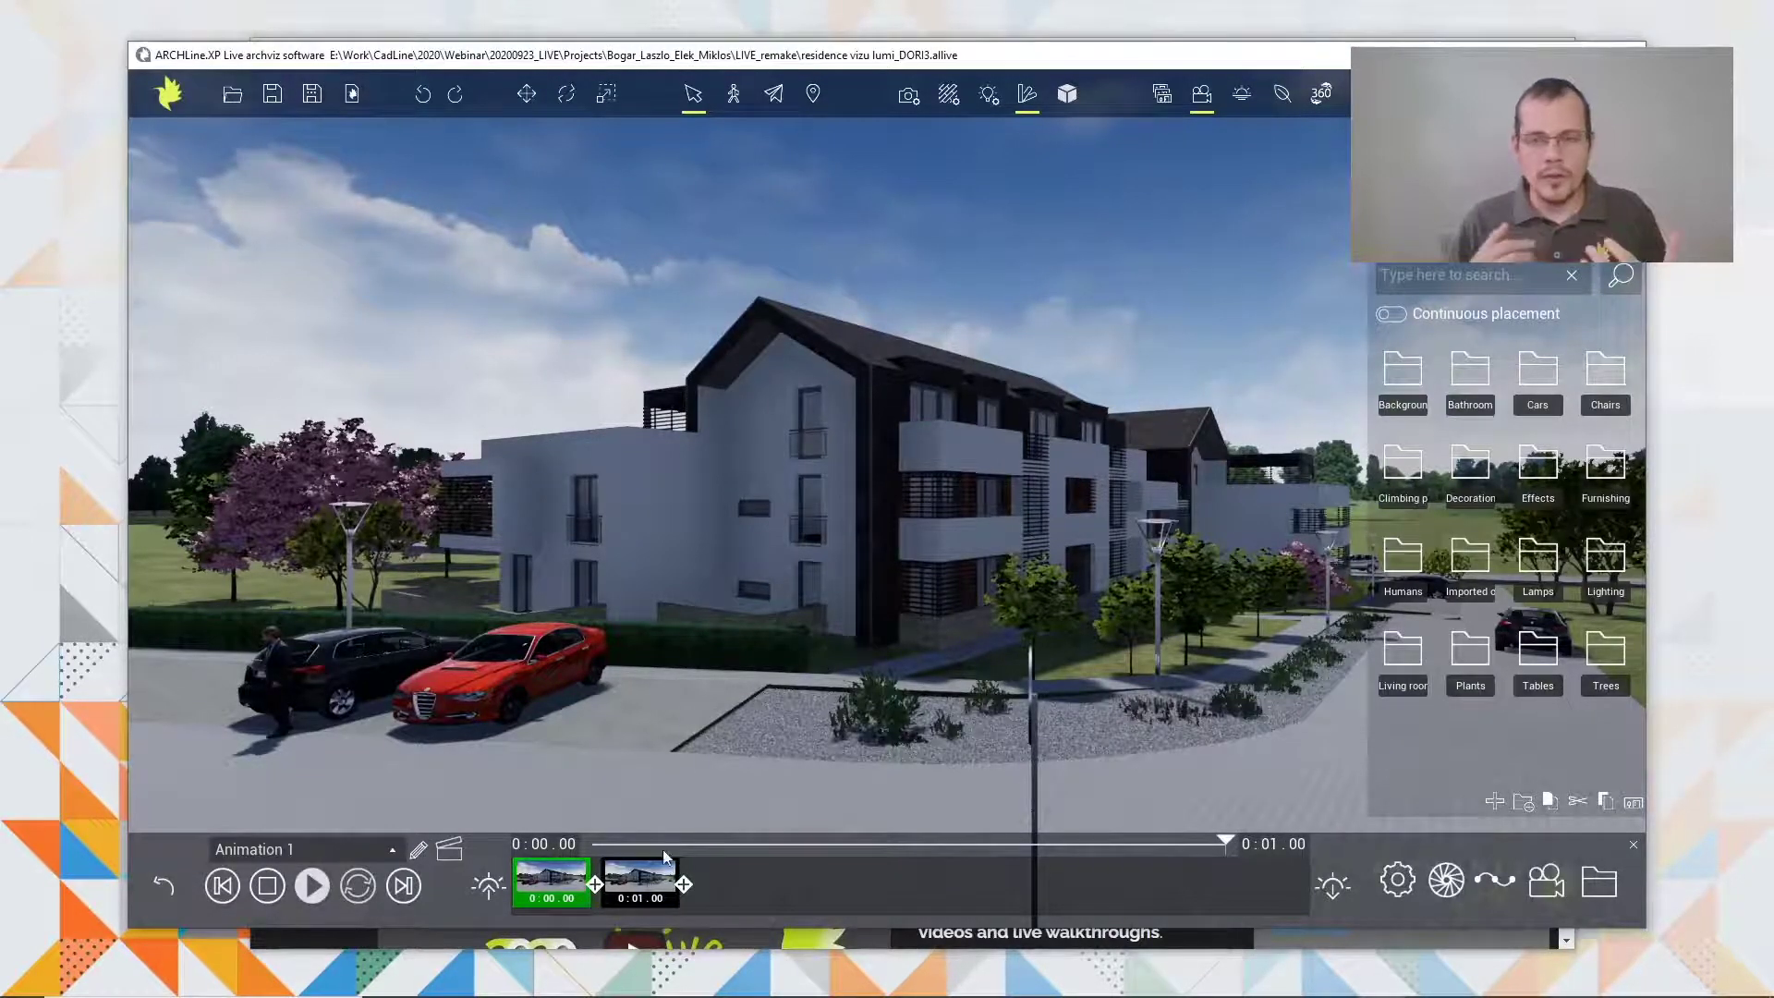
# Set the second keyframe's time to 12 seconds and scrub the playhead back slightly to 0:00.56
pyautogui.click(659, 882)
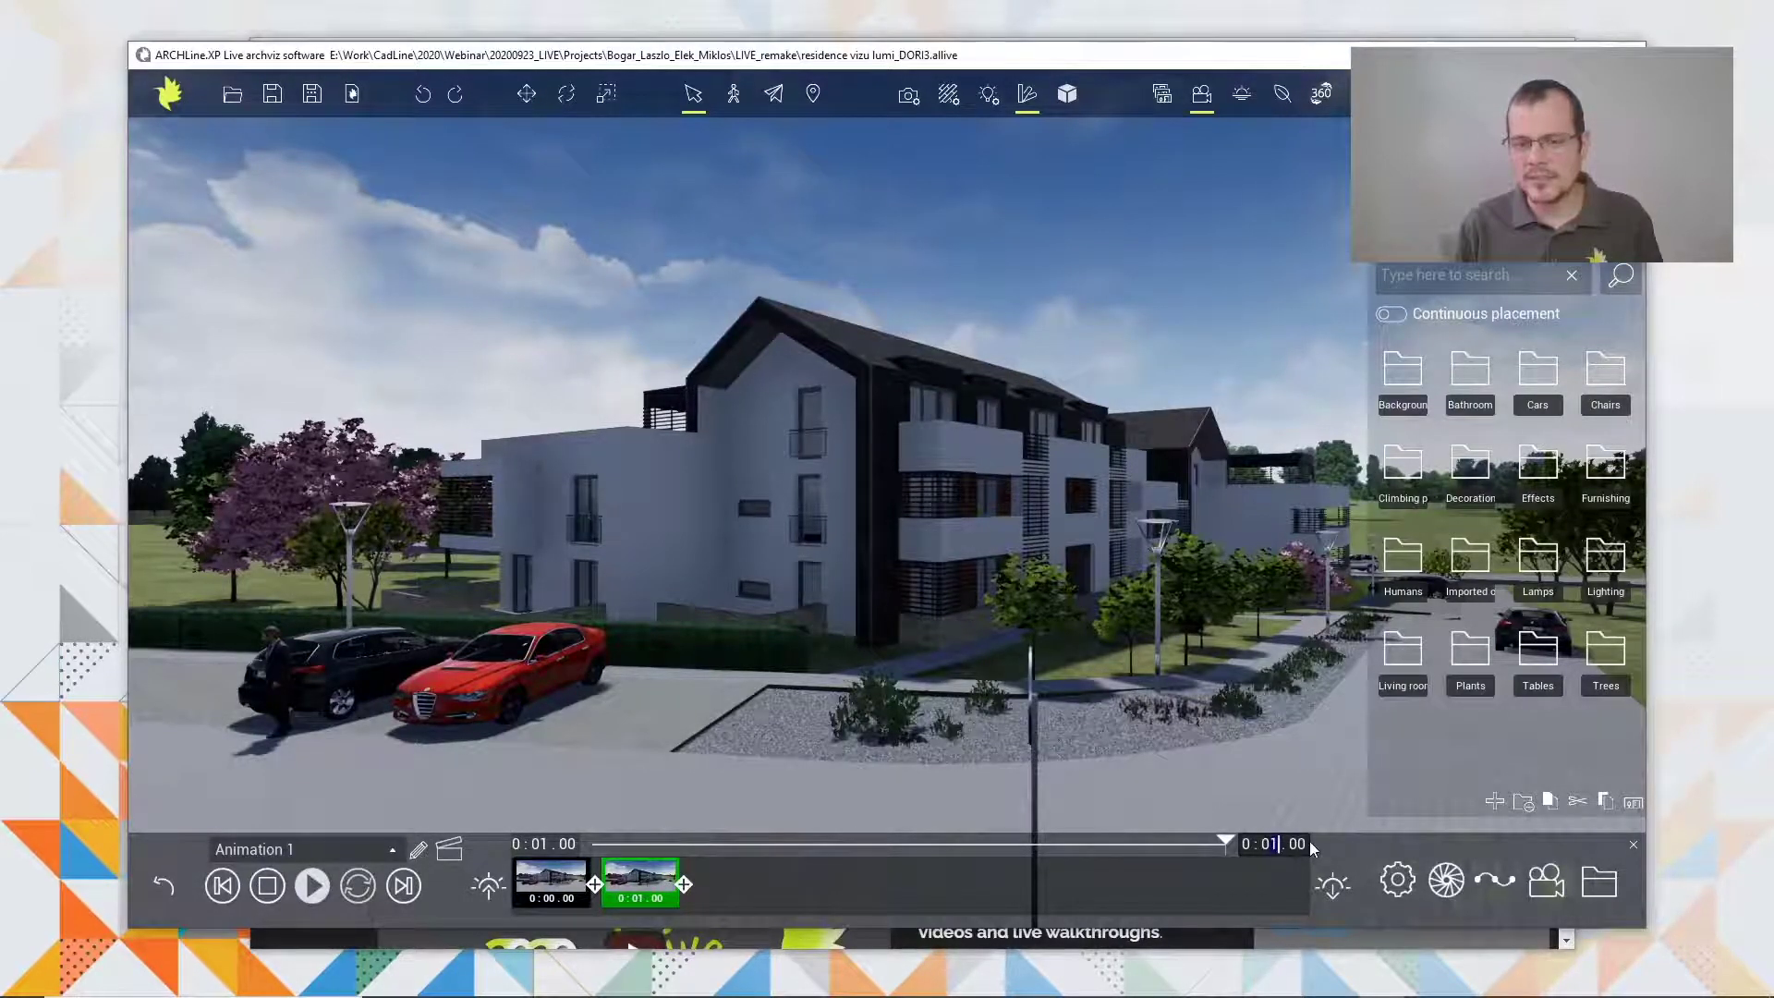
pyautogui.write('12')
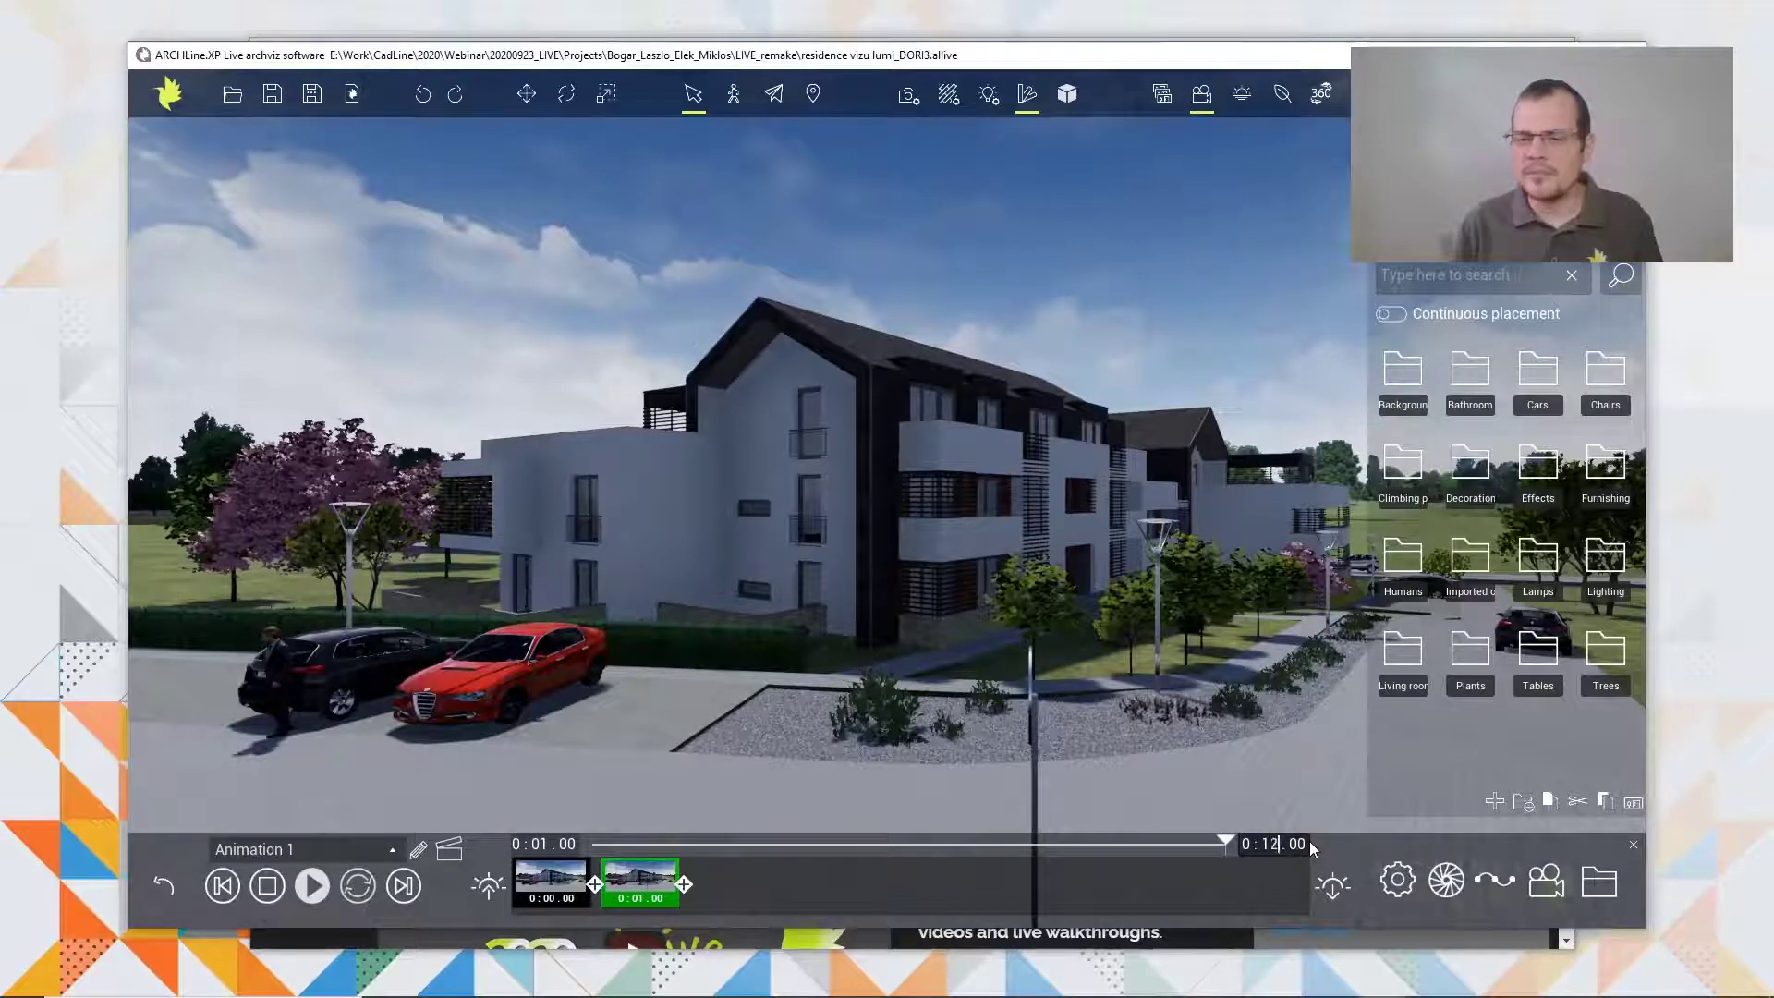
pyautogui.press('Return')
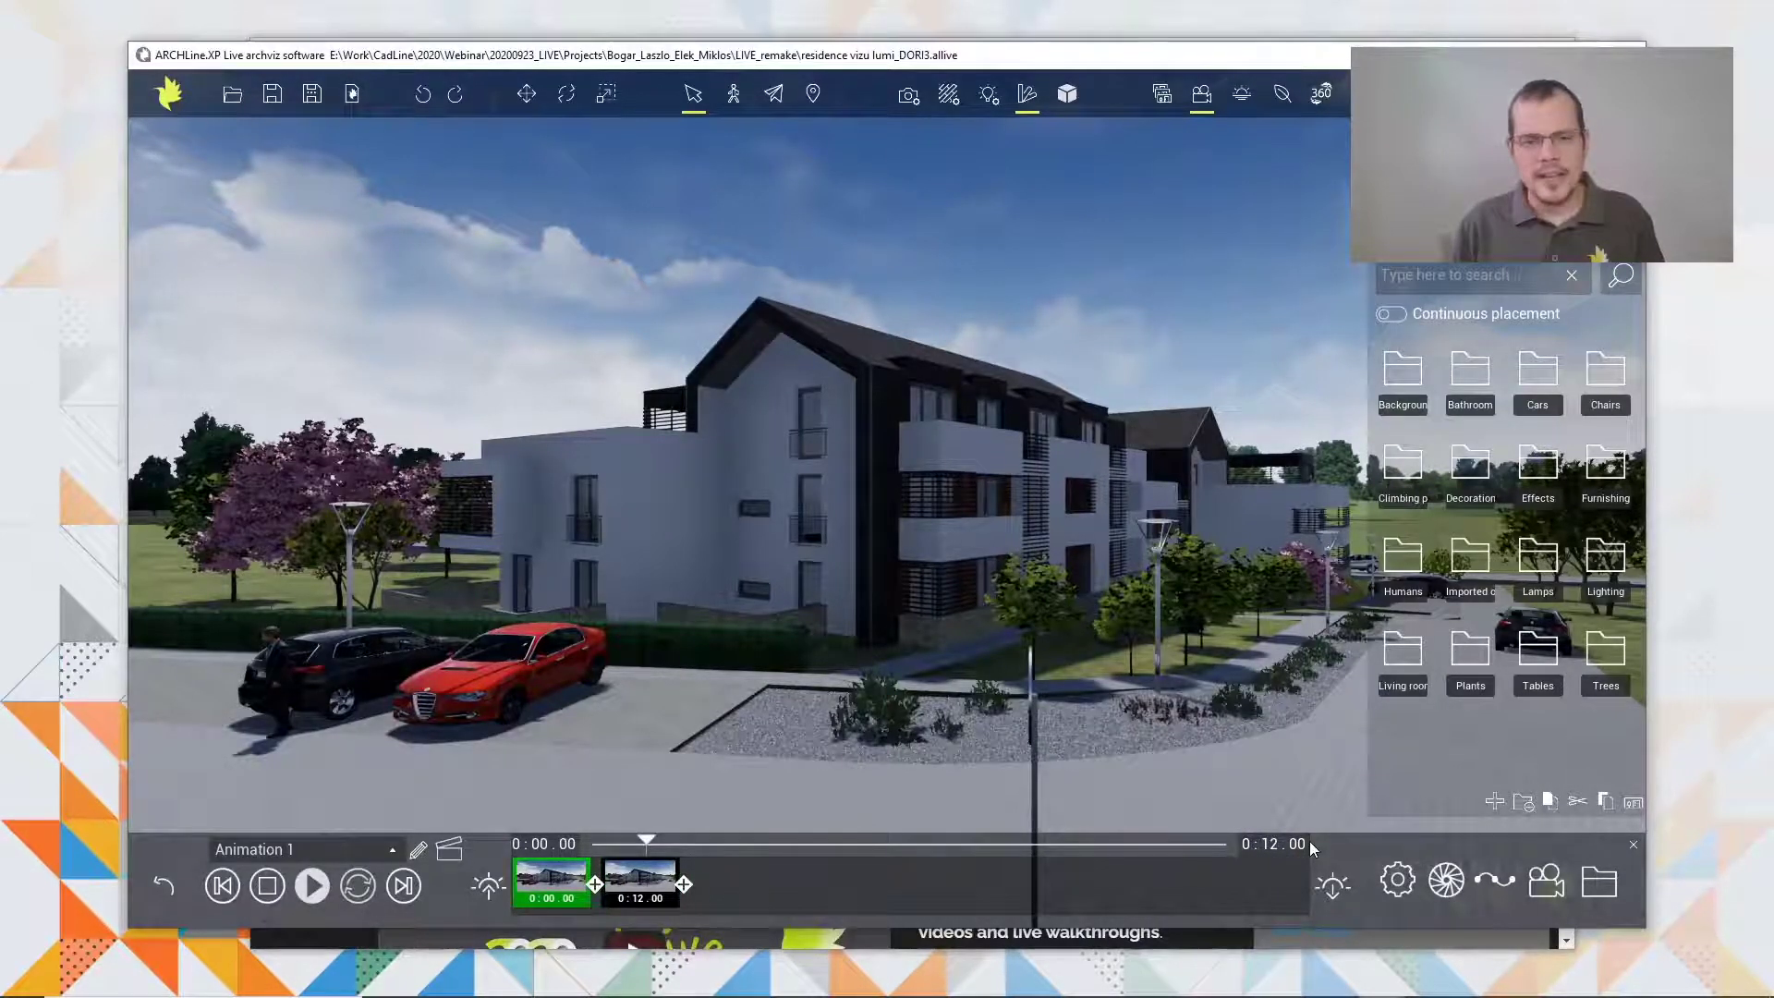
pyautogui.moveTo(647, 846)
pyautogui.mouseDown()
pyautogui.moveTo(697, 842)
pyautogui.moveTo(623, 843)
pyautogui.mouseUp()
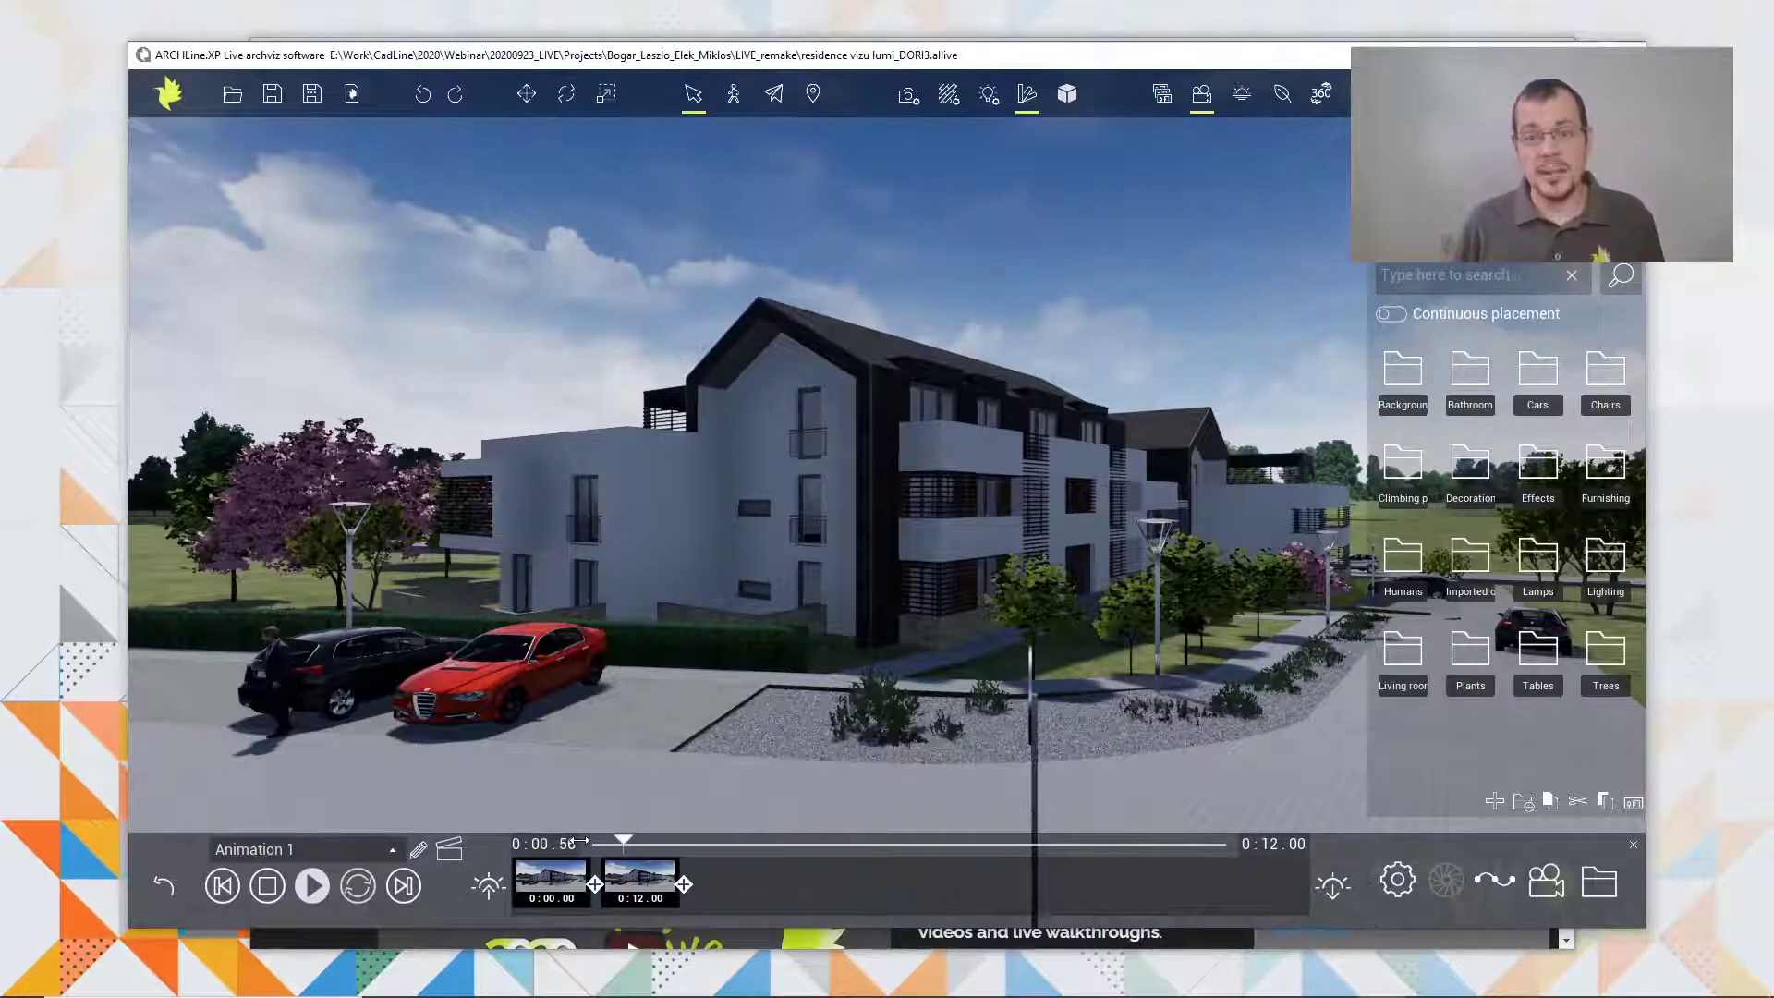
# Set the animation's starting sun time to 05:24 on June 29 and match the end date to the starting date
pyautogui.click(493, 890)
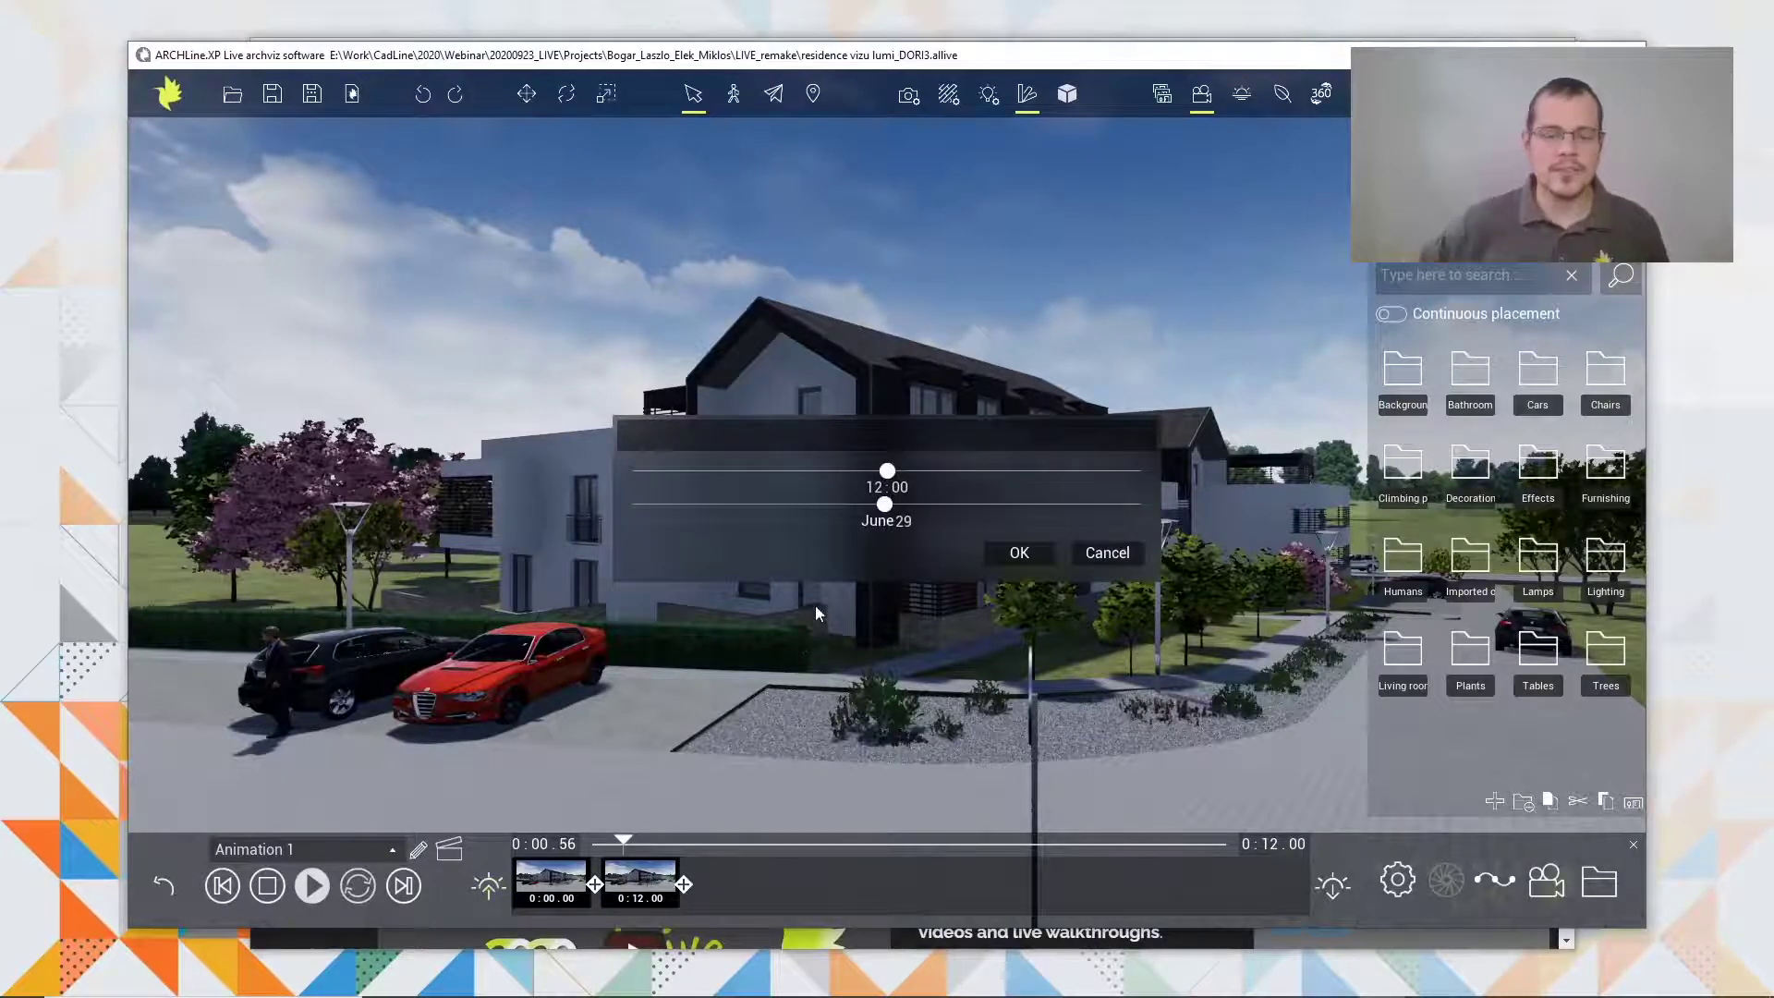
pyautogui.moveTo(887, 471); pyautogui.dragTo(776, 475)
pyautogui.moveTo(760, 475); pyautogui.dragTo(747, 472)
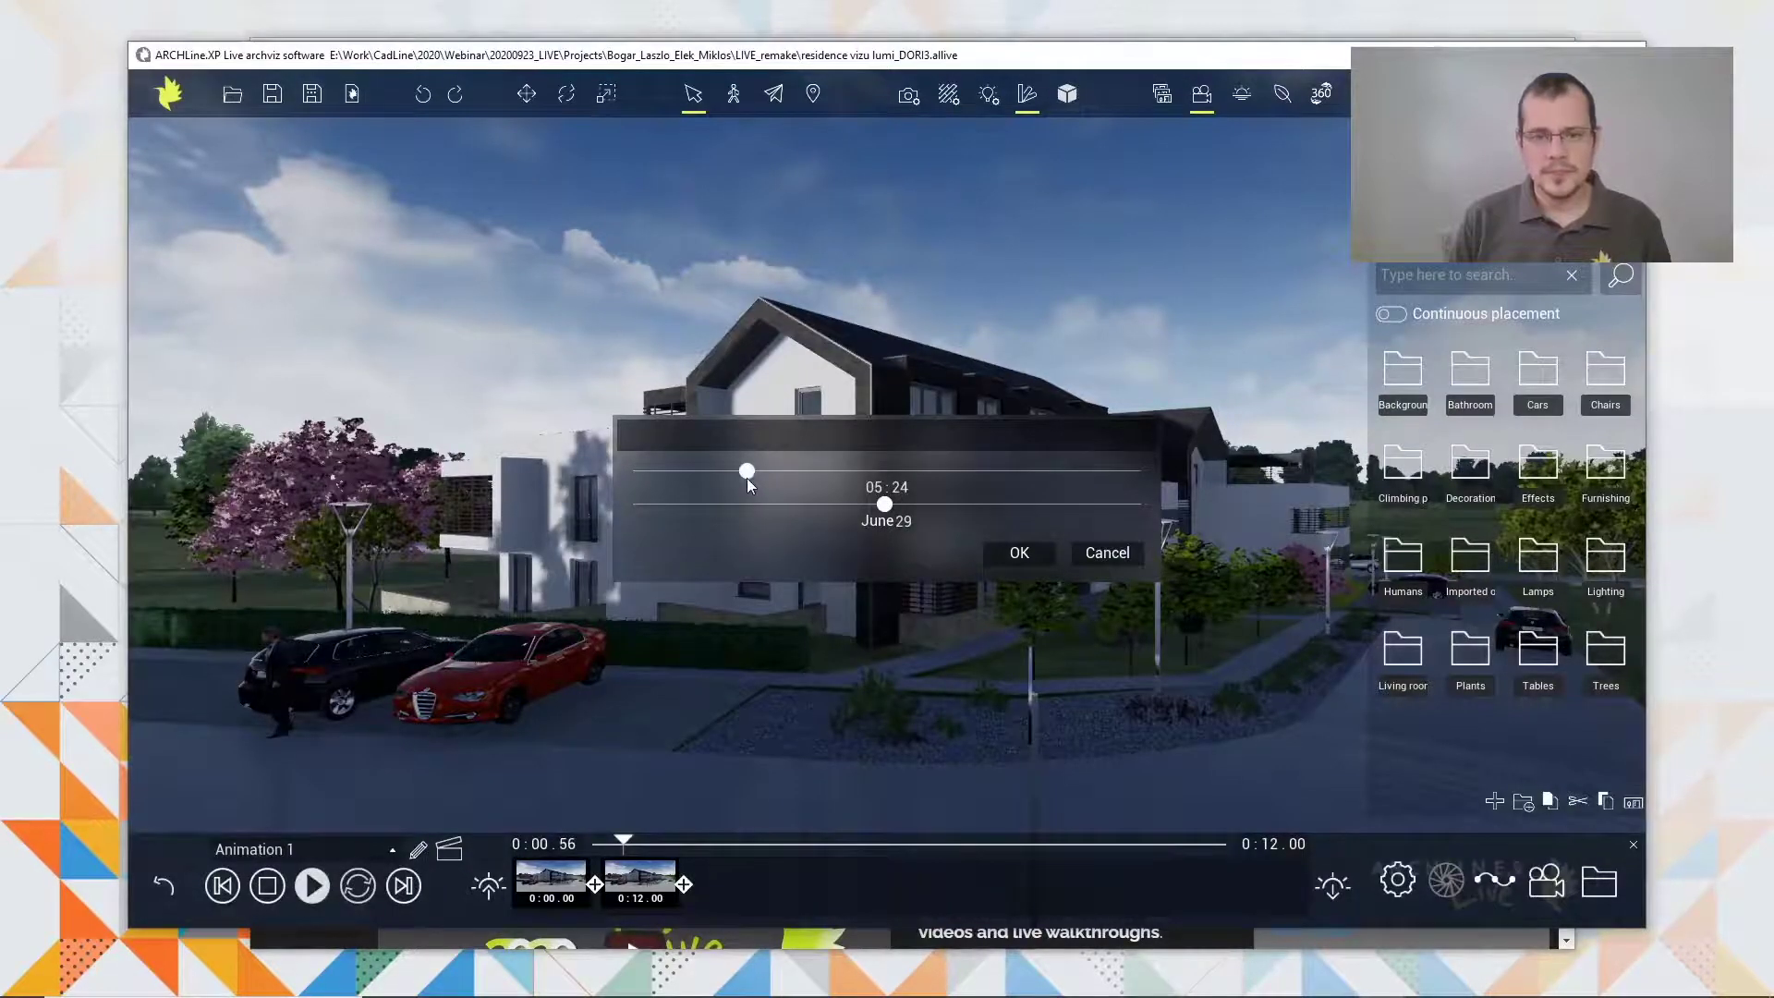
pyautogui.click(1005, 552)
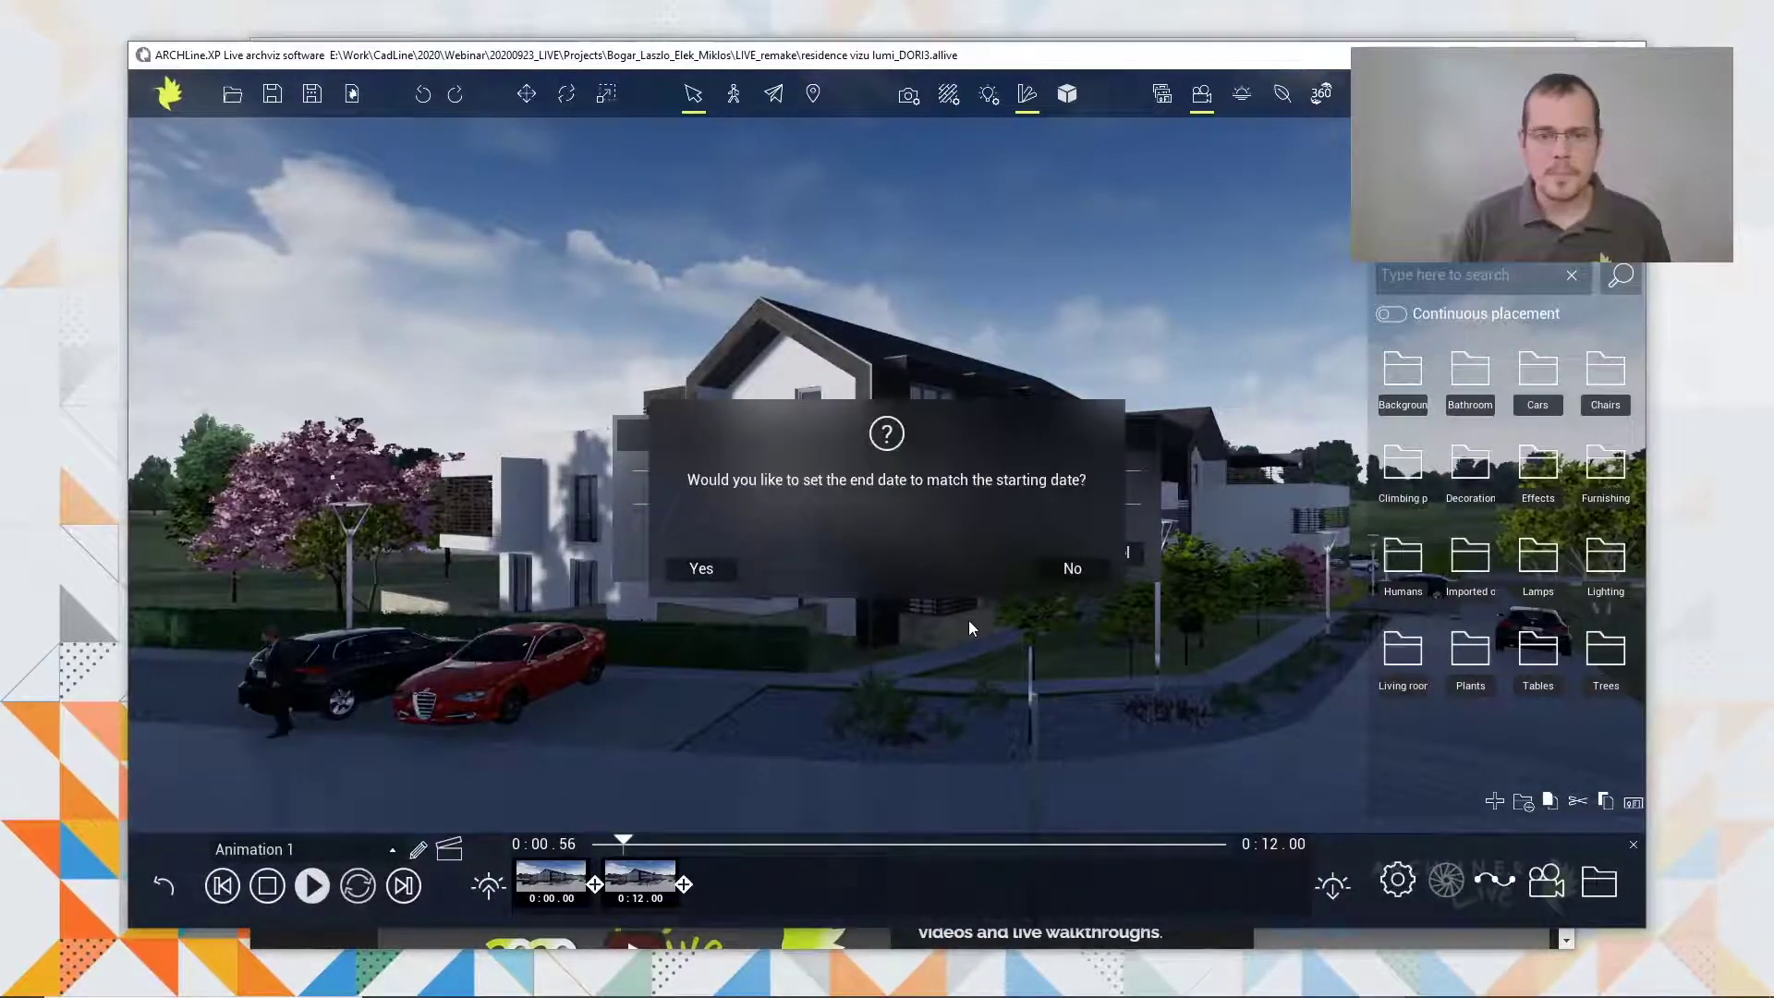
pyautogui.click(695, 569)
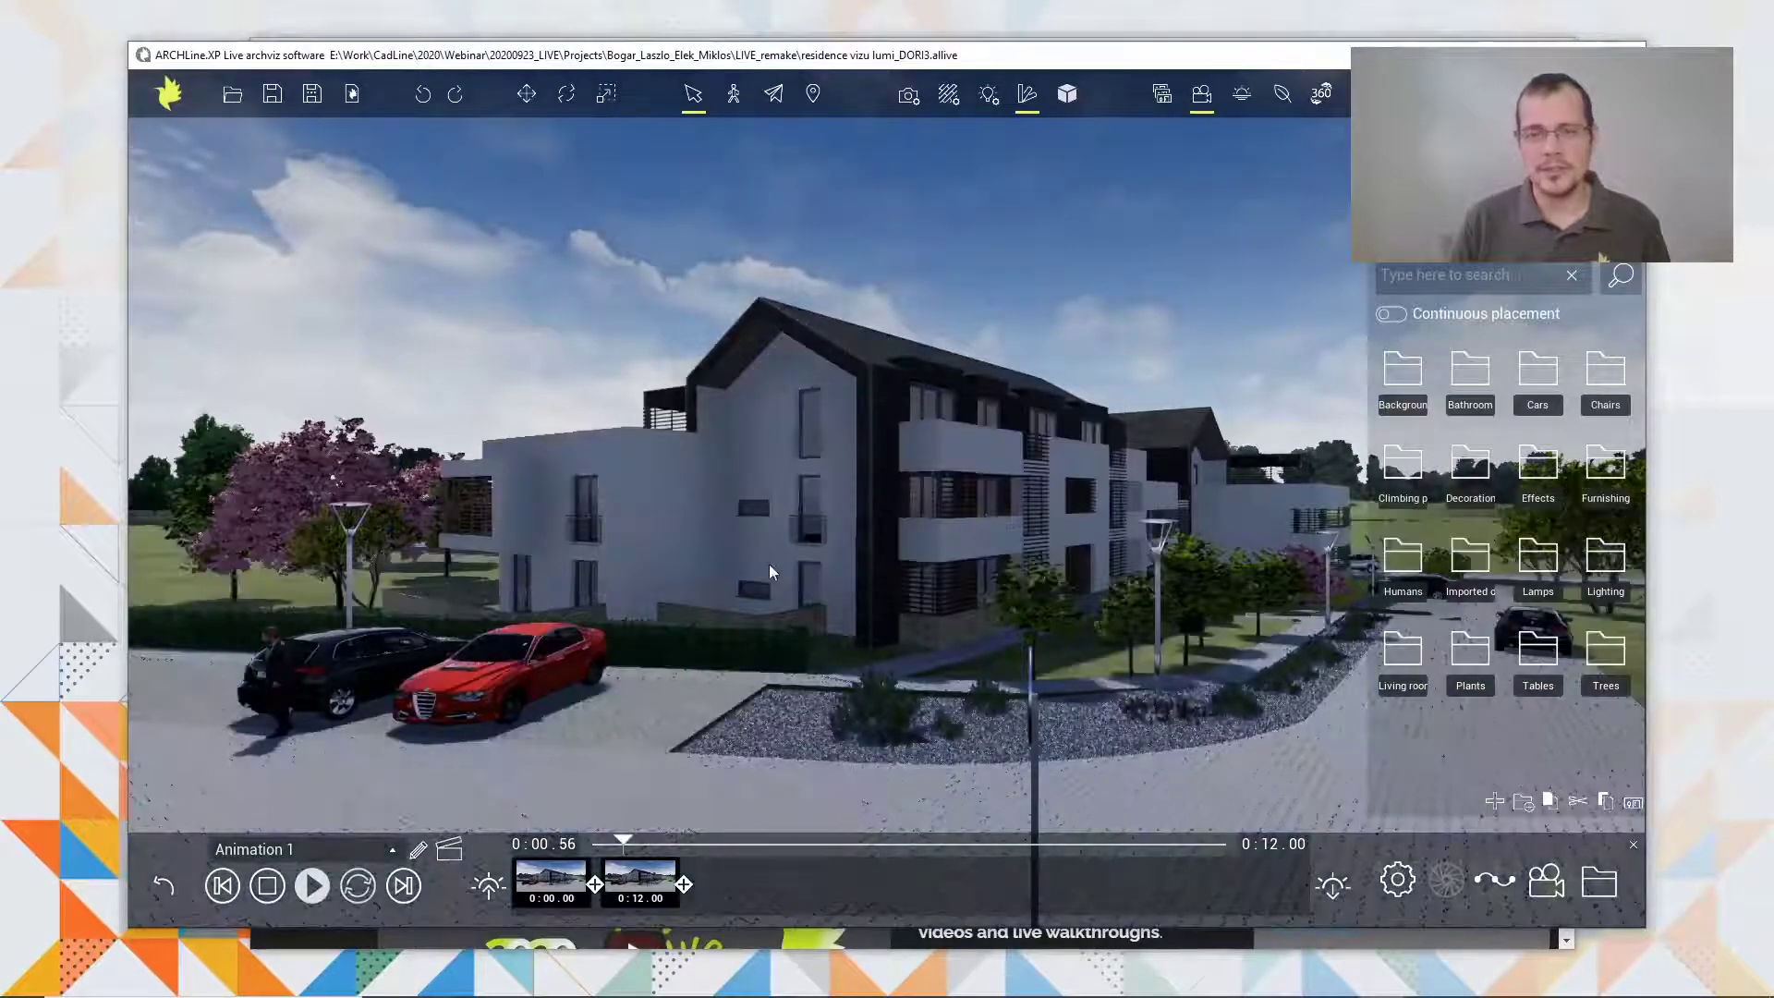
# Set the animation's ending sun time to 18:31 on June 29 and play the sunlight animation from the start
pyautogui.click(1332, 885)
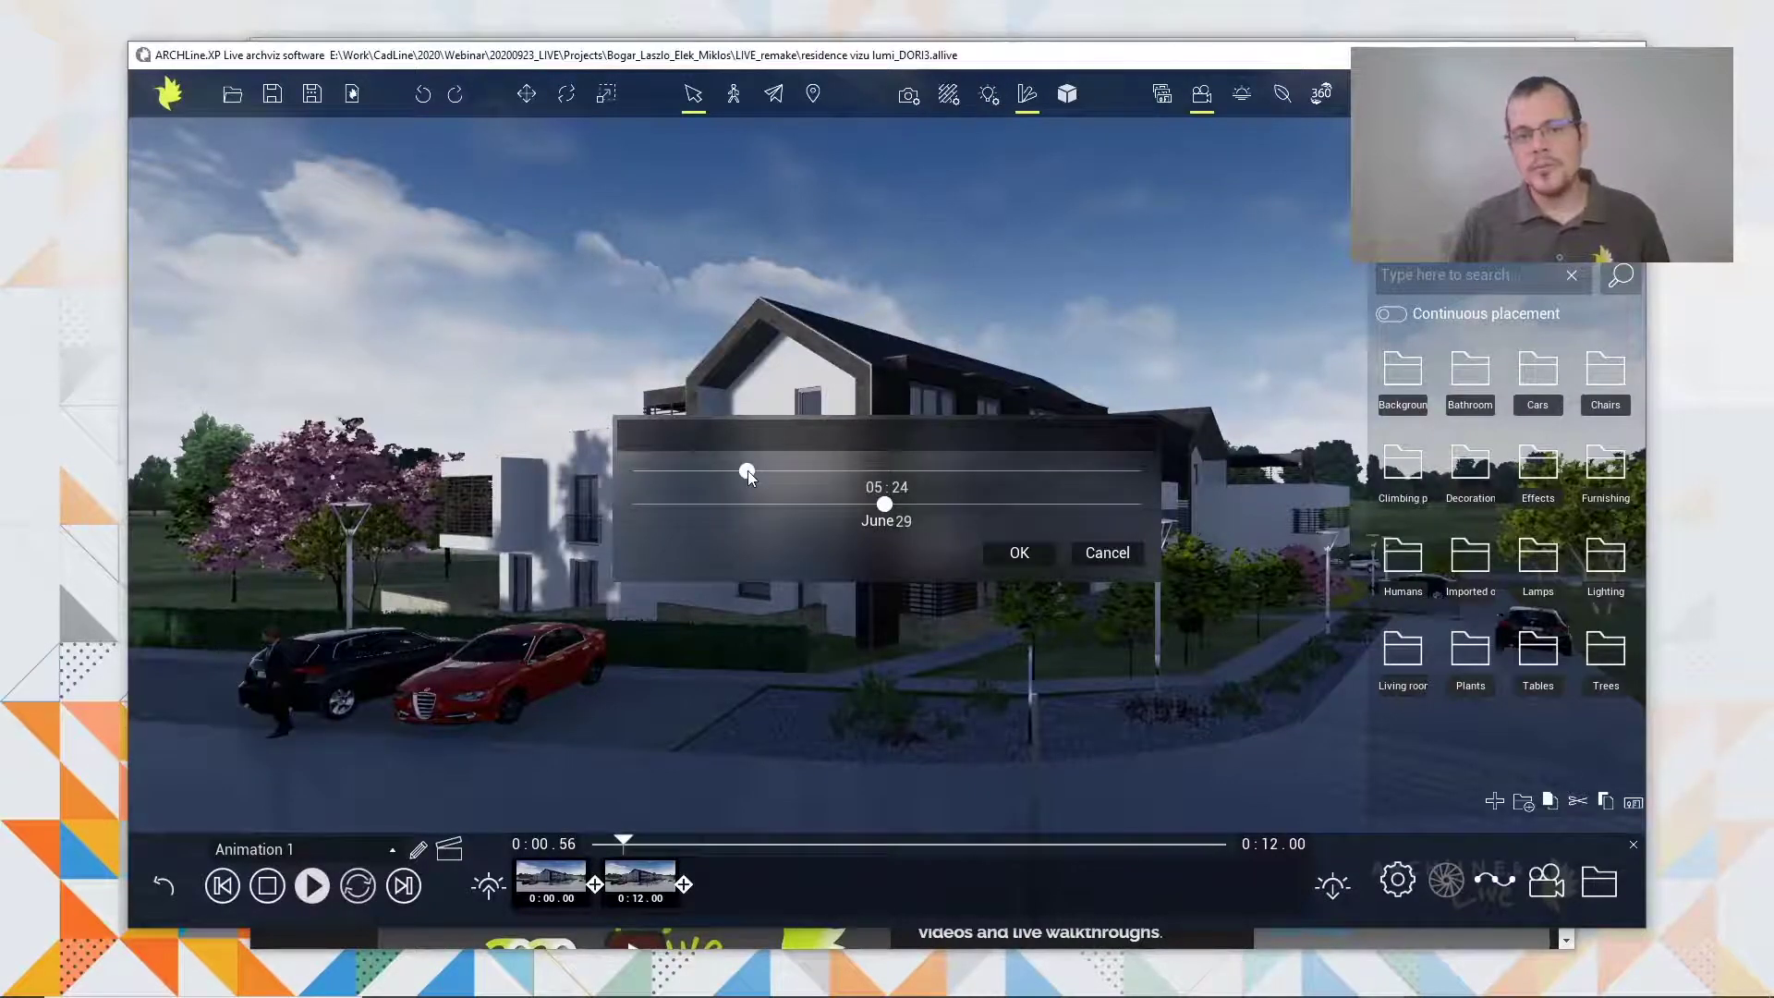
pyautogui.moveTo(749, 470); pyautogui.dragTo(1025, 472)
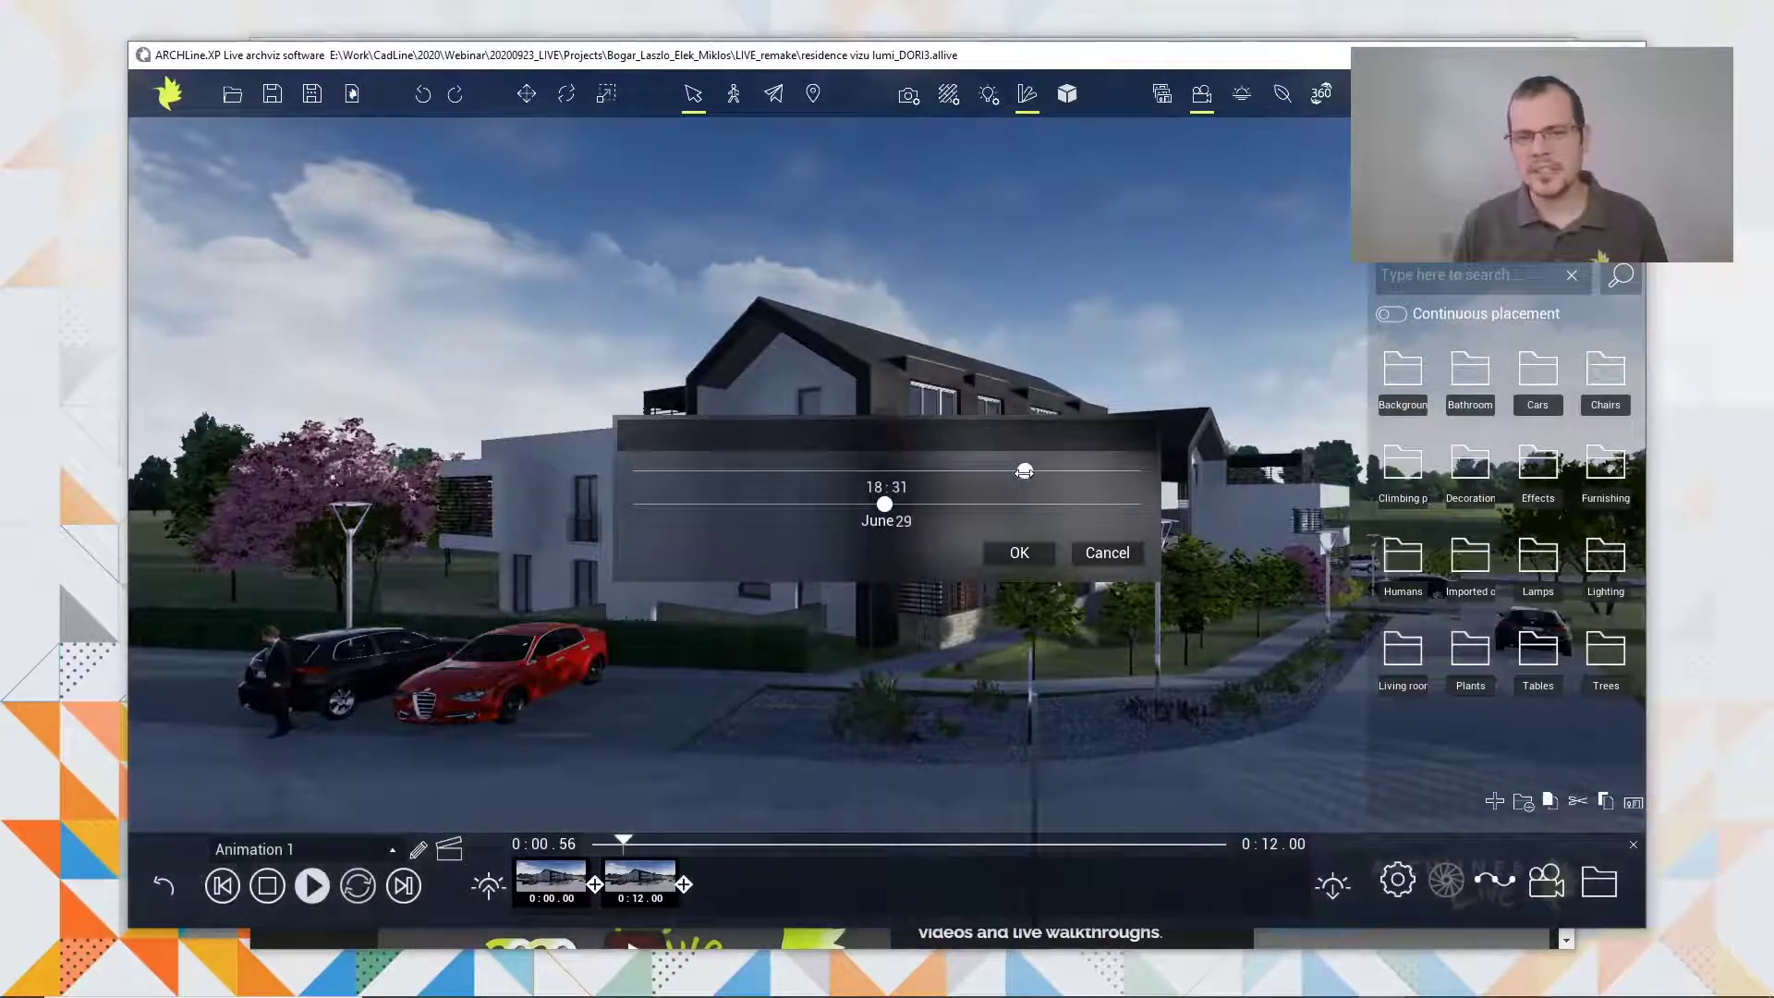
pyautogui.click(1035, 553)
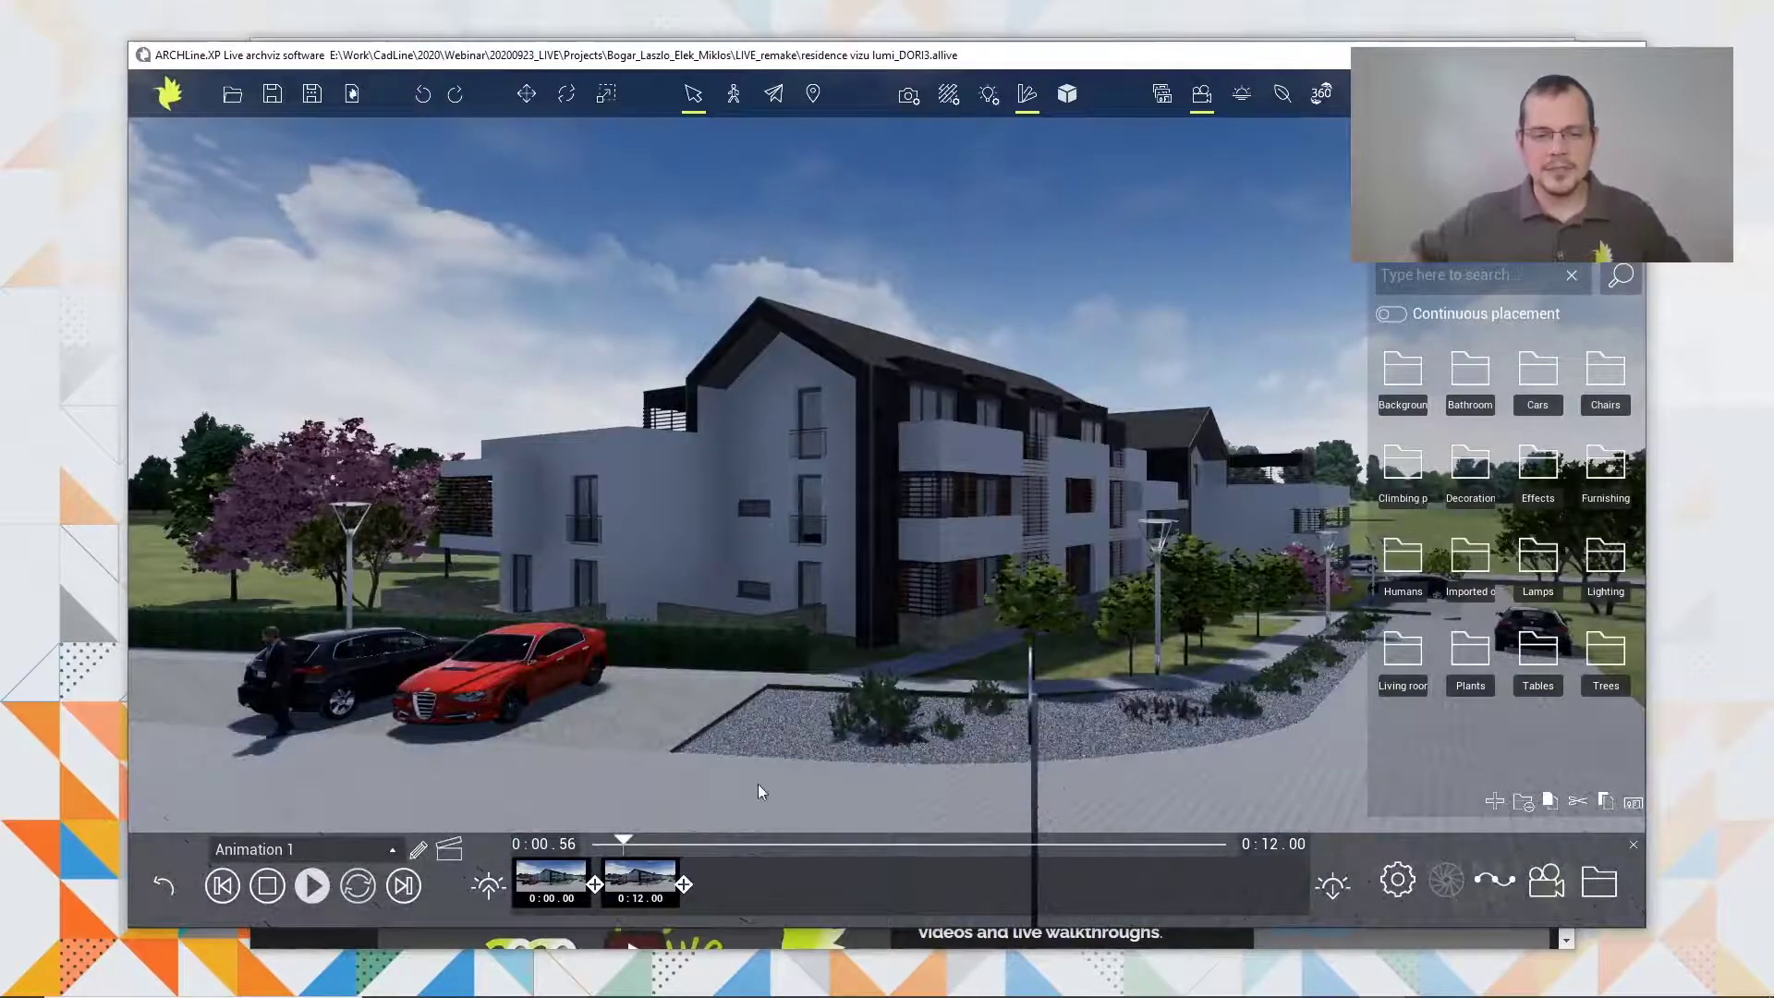
pyautogui.moveTo(625, 843); pyautogui.dragTo(574, 843)
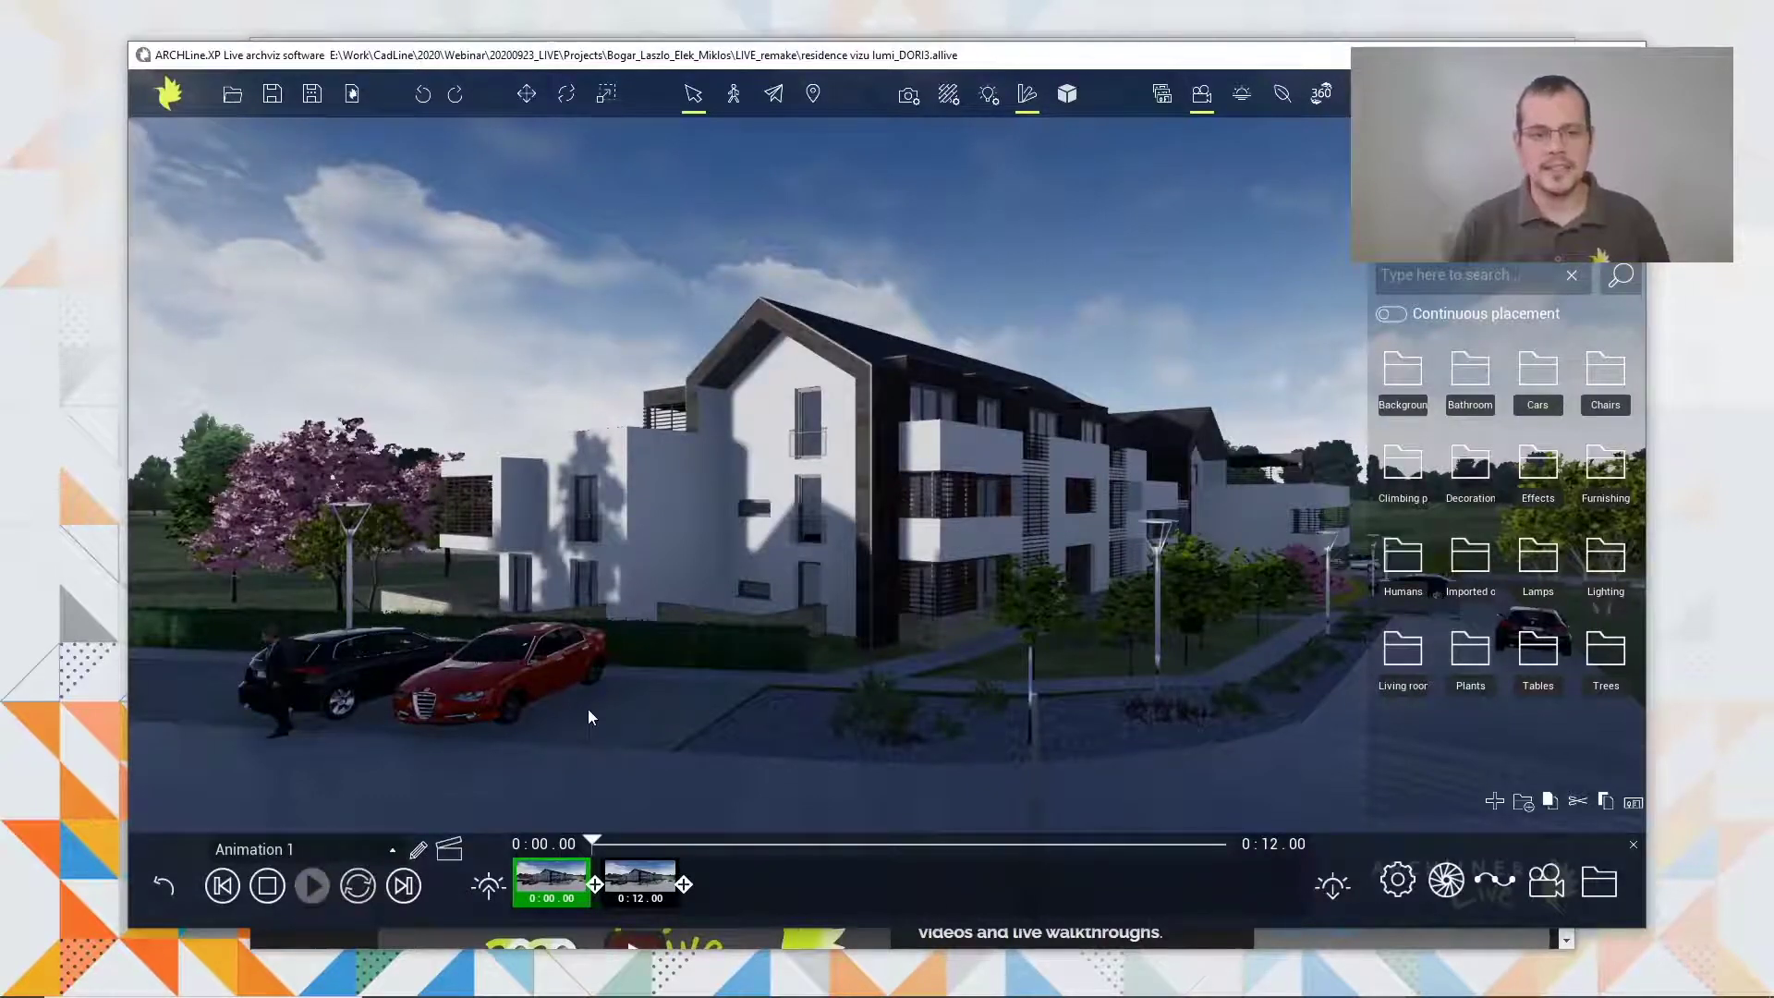
pyautogui.press('space')
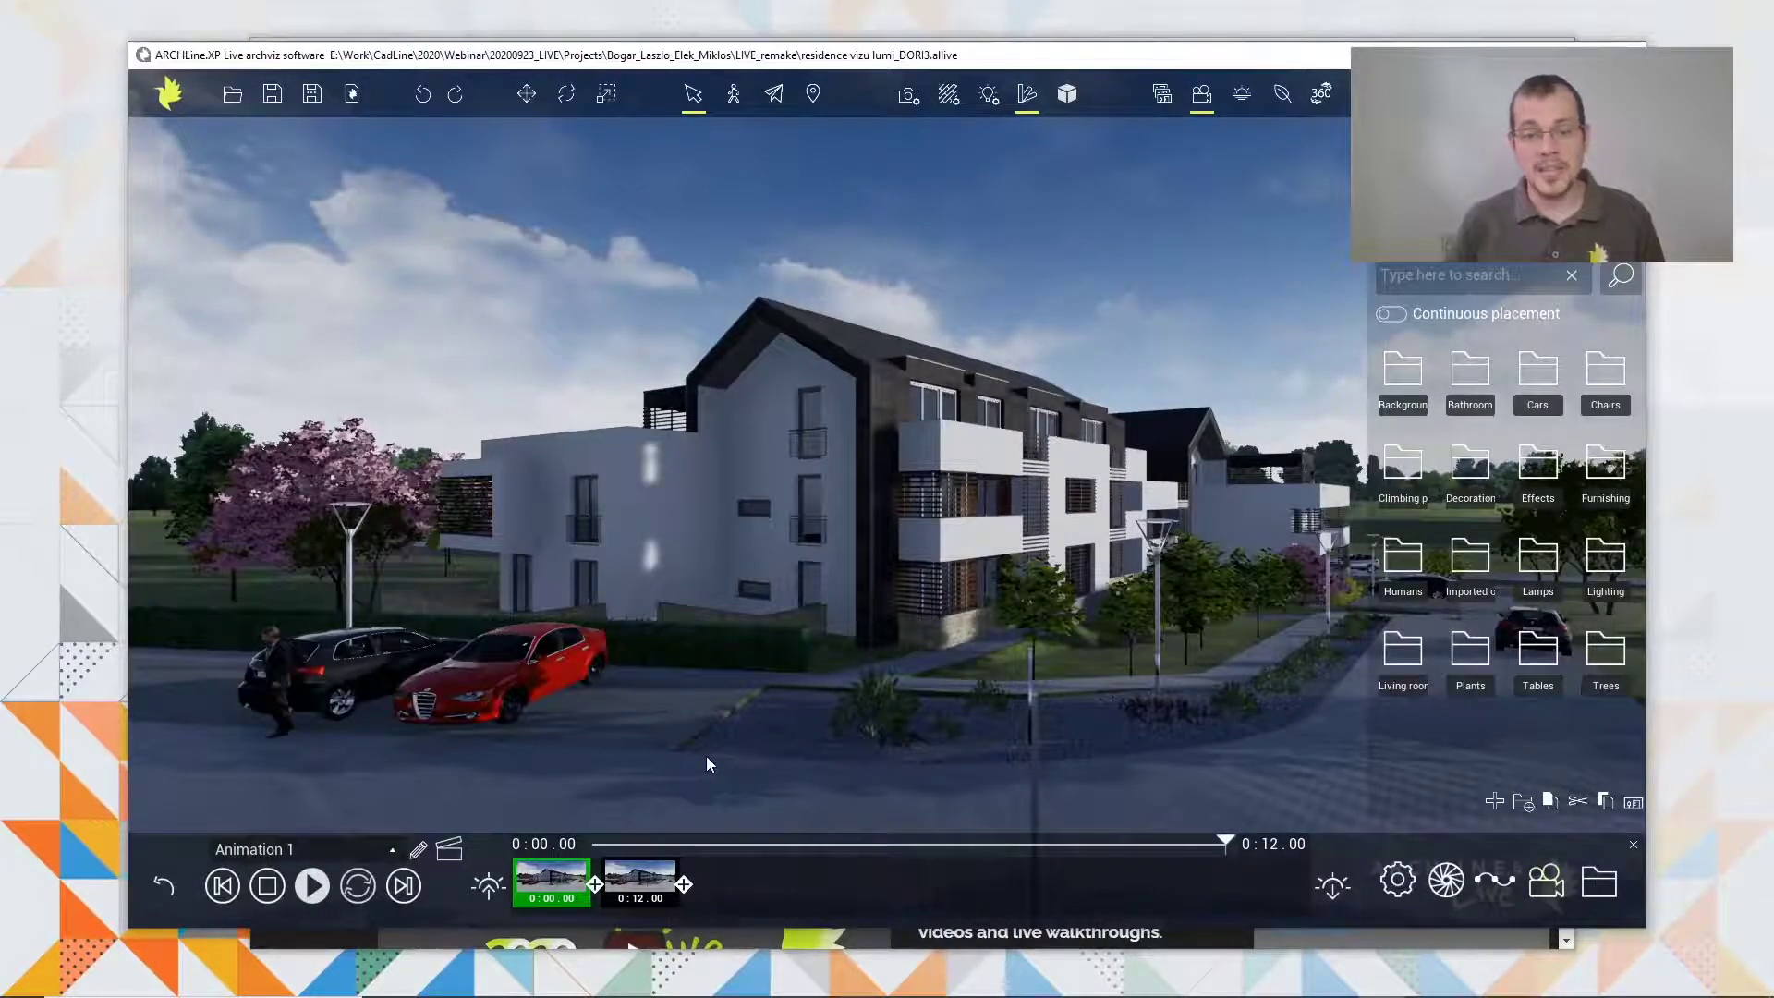
# Return to the overview of animations and create another animation starting from the current camera view
pyautogui.click(166, 886)
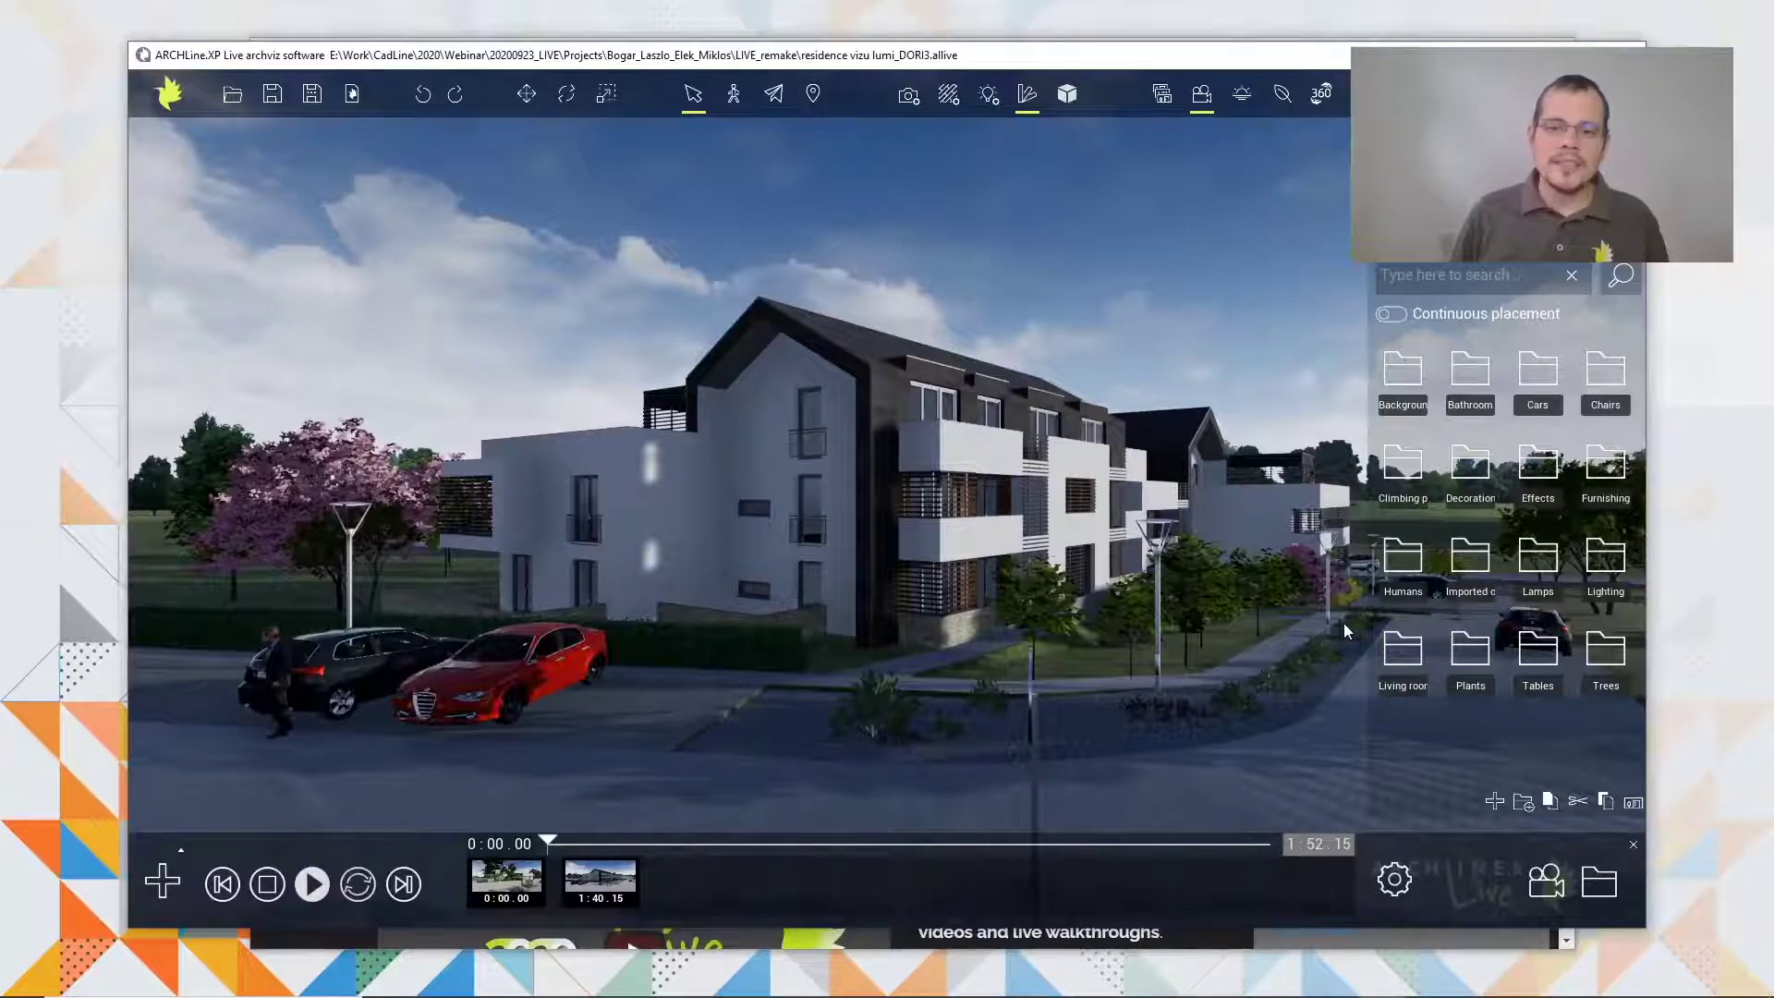
pyautogui.click(164, 884)
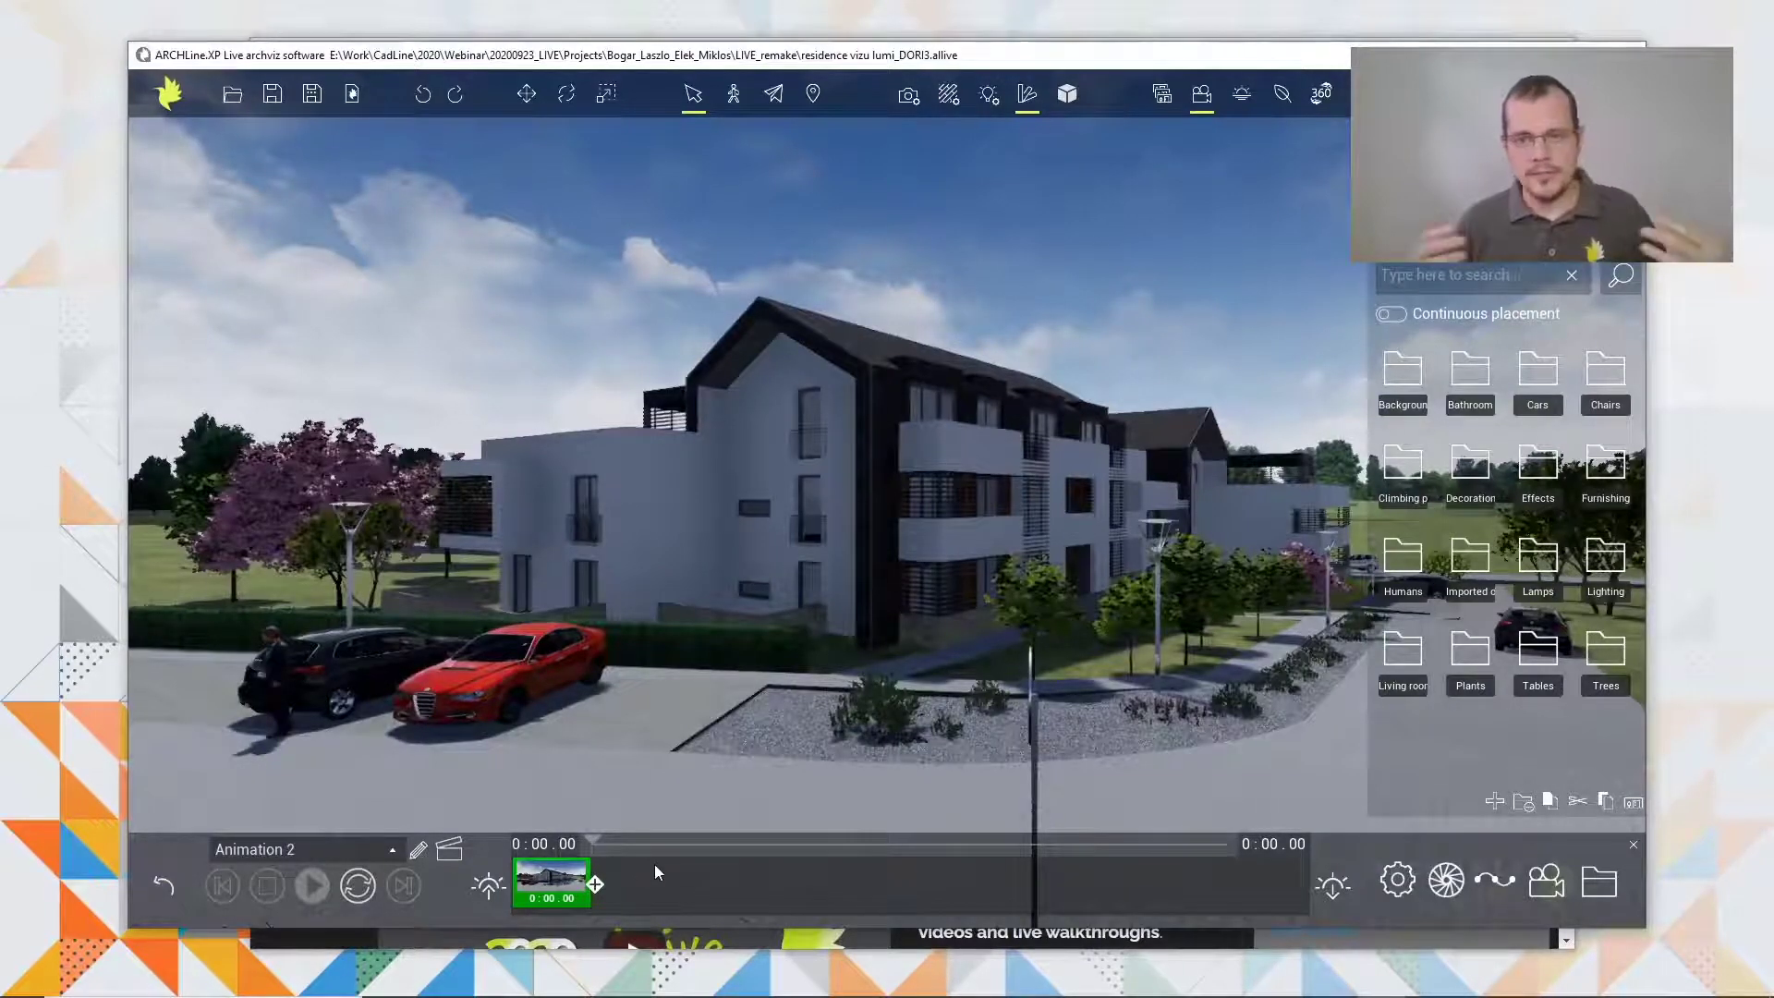
# Move the camera closer along the balcony facade toward the far wing and add it as a second keyframe at 20 seconds
pyautogui.moveTo(1183, 605); pyautogui.dragTo(481, 676)
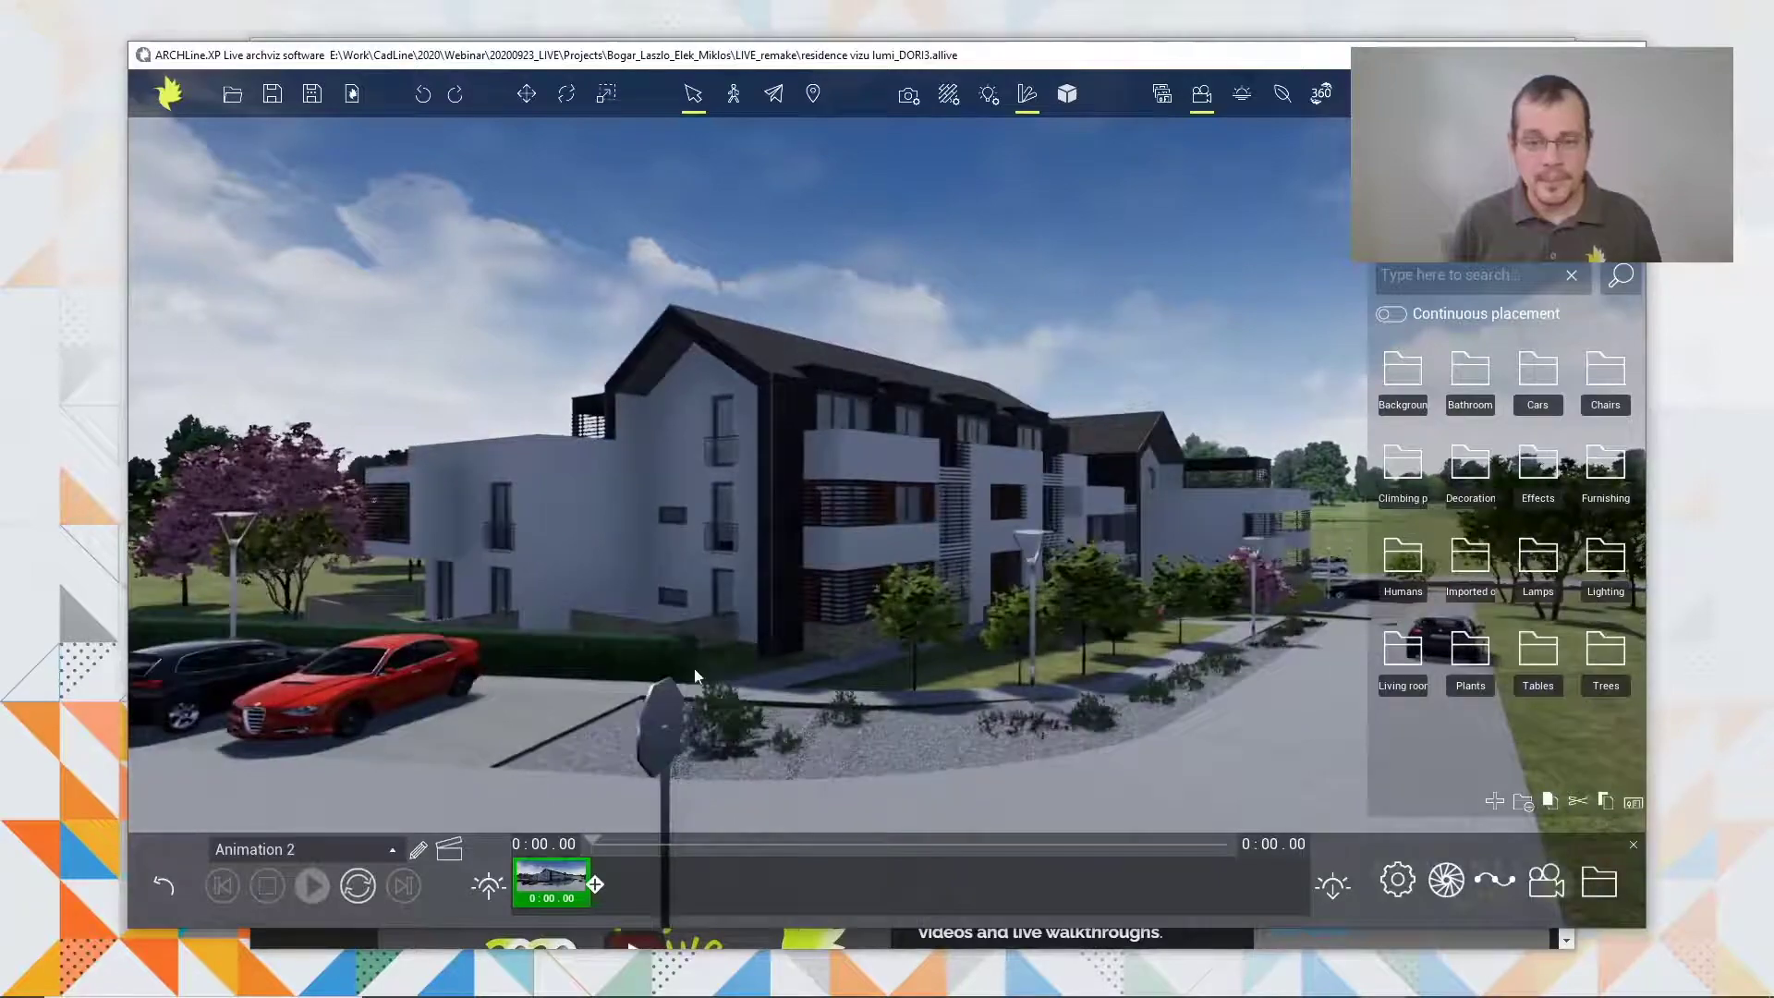
pyautogui.scroll(5, 1226, 636)
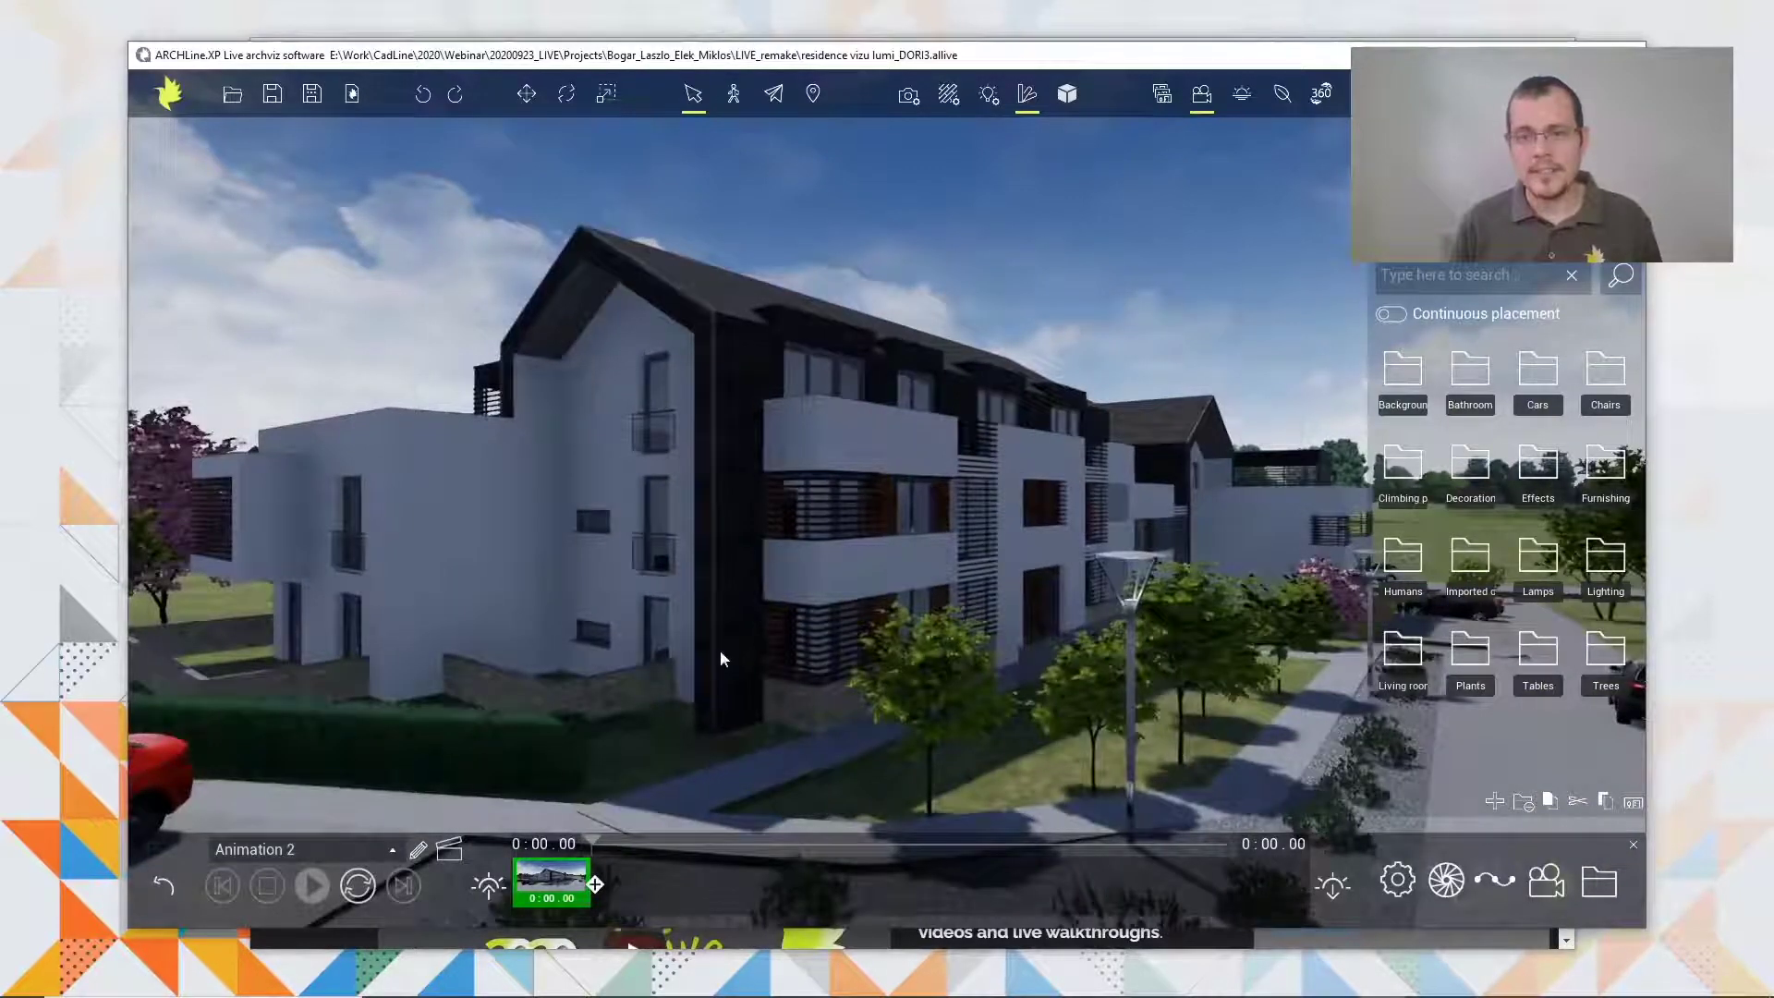
pyautogui.moveTo(722, 658); pyautogui.dragTo(239, 643)
pyautogui.moveTo(1229, 651); pyautogui.dragTo(451, 656)
pyautogui.moveTo(1084, 656); pyautogui.dragTo(369, 661, button='middle')
pyautogui.scroll(5, 1186, 645)
pyautogui.scroll(3, 1190, 649)
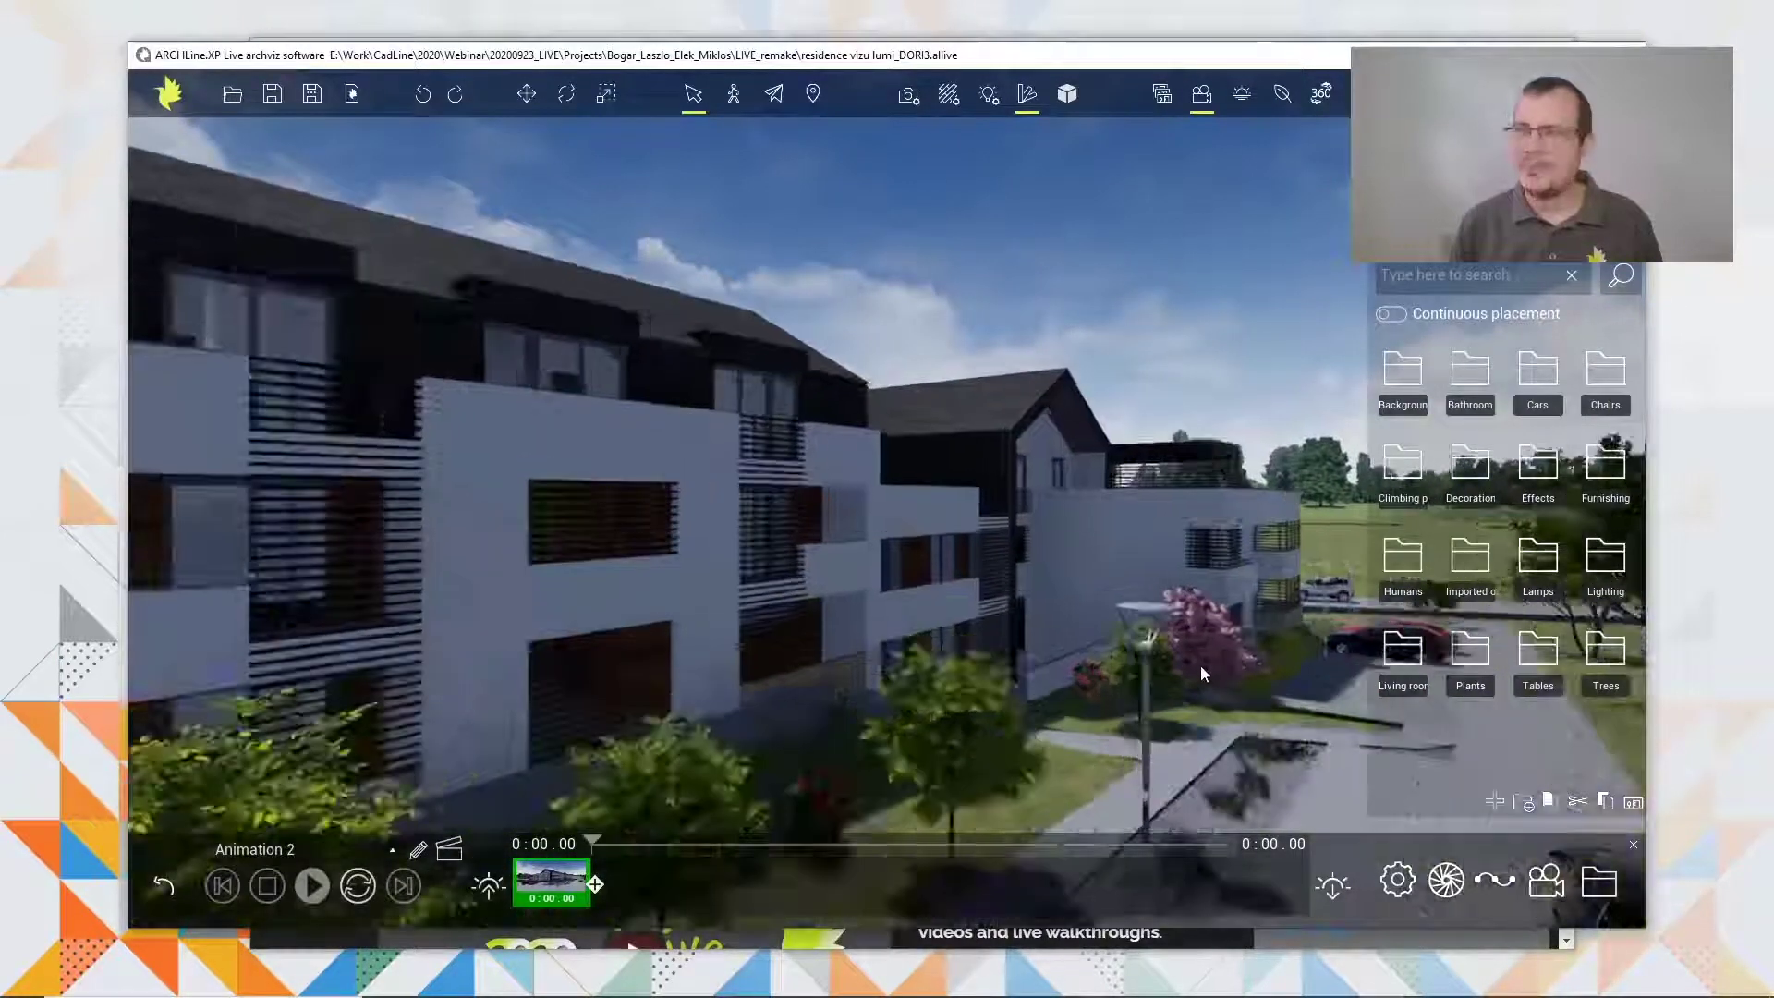
pyautogui.moveTo(1134, 674); pyautogui.dragTo(839, 613, button='middle')
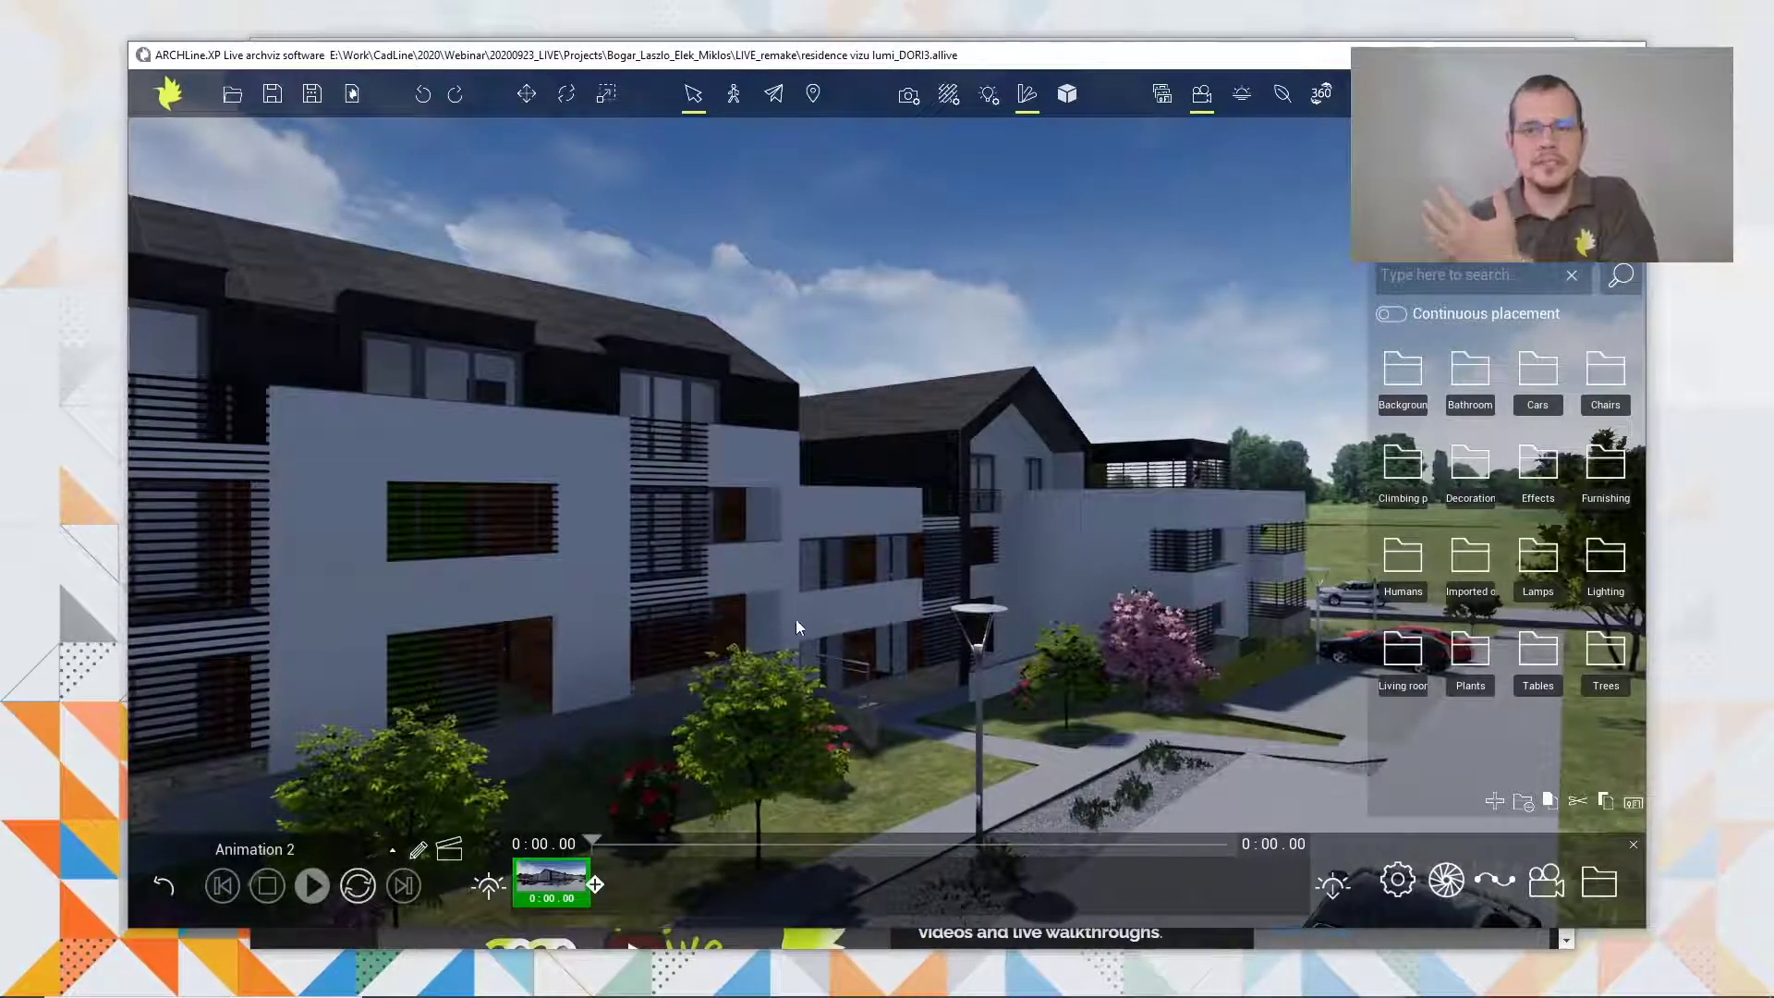
pyautogui.moveTo(878, 604); pyautogui.dragTo(839, 608, button='middle')
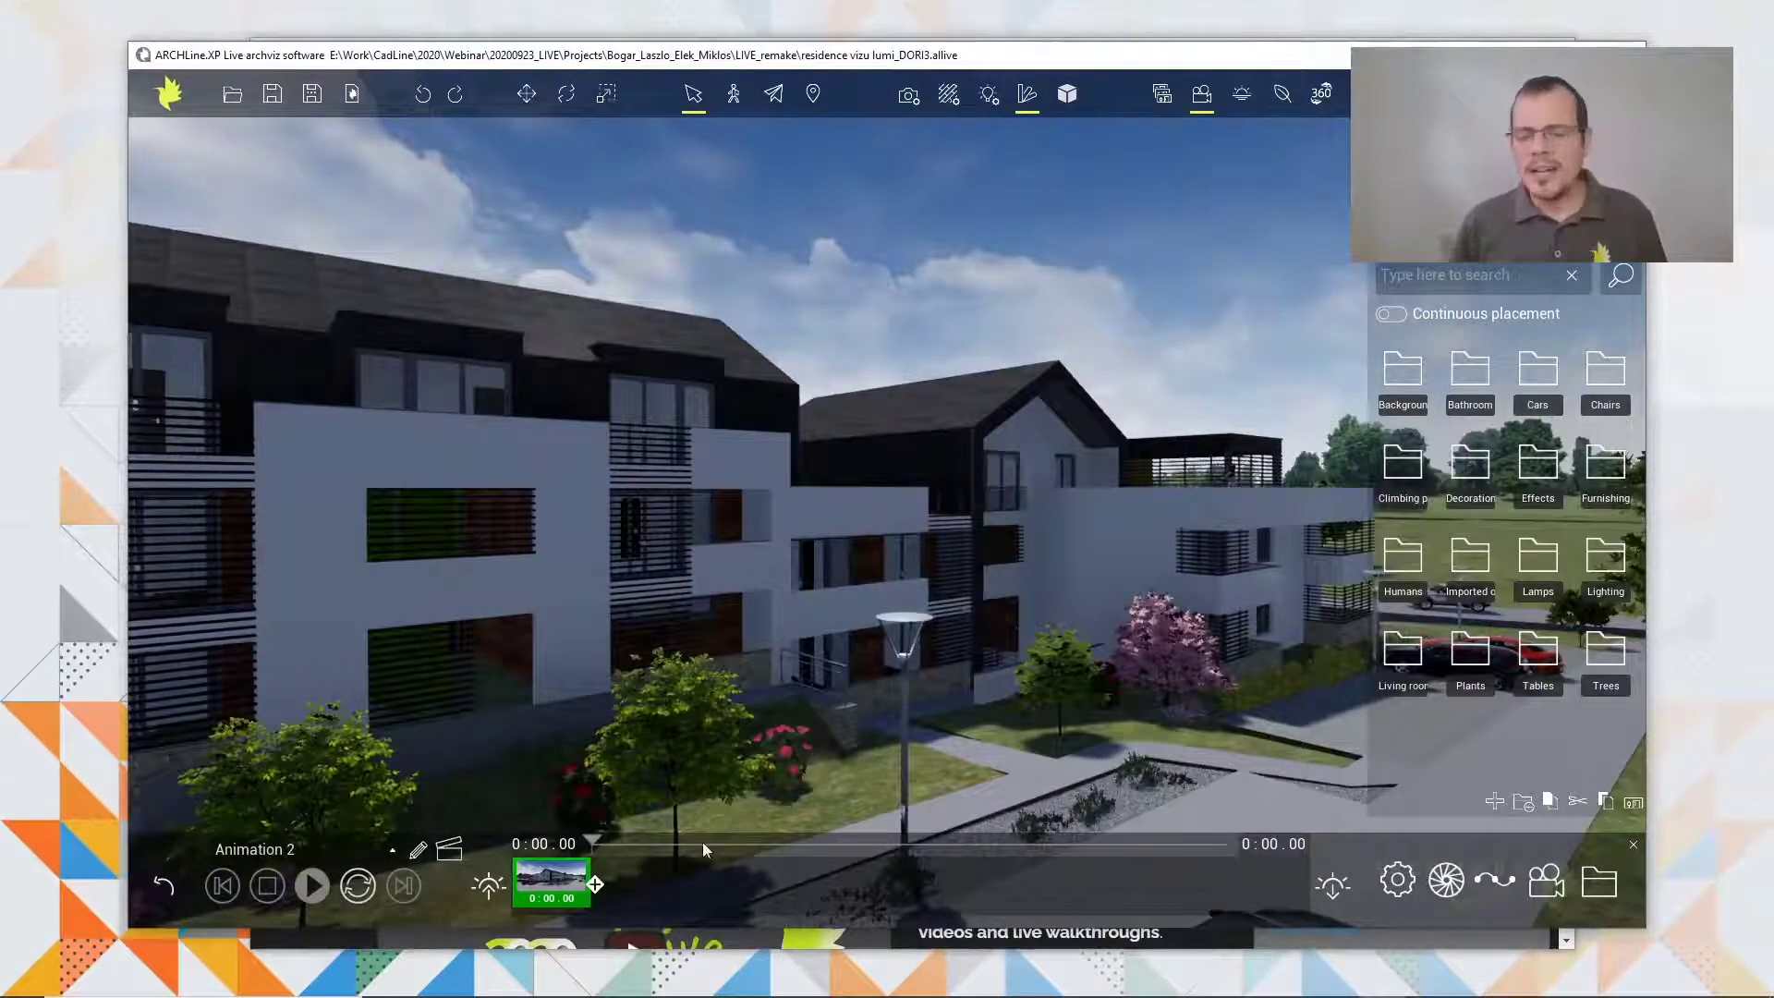
pyautogui.click(597, 888)
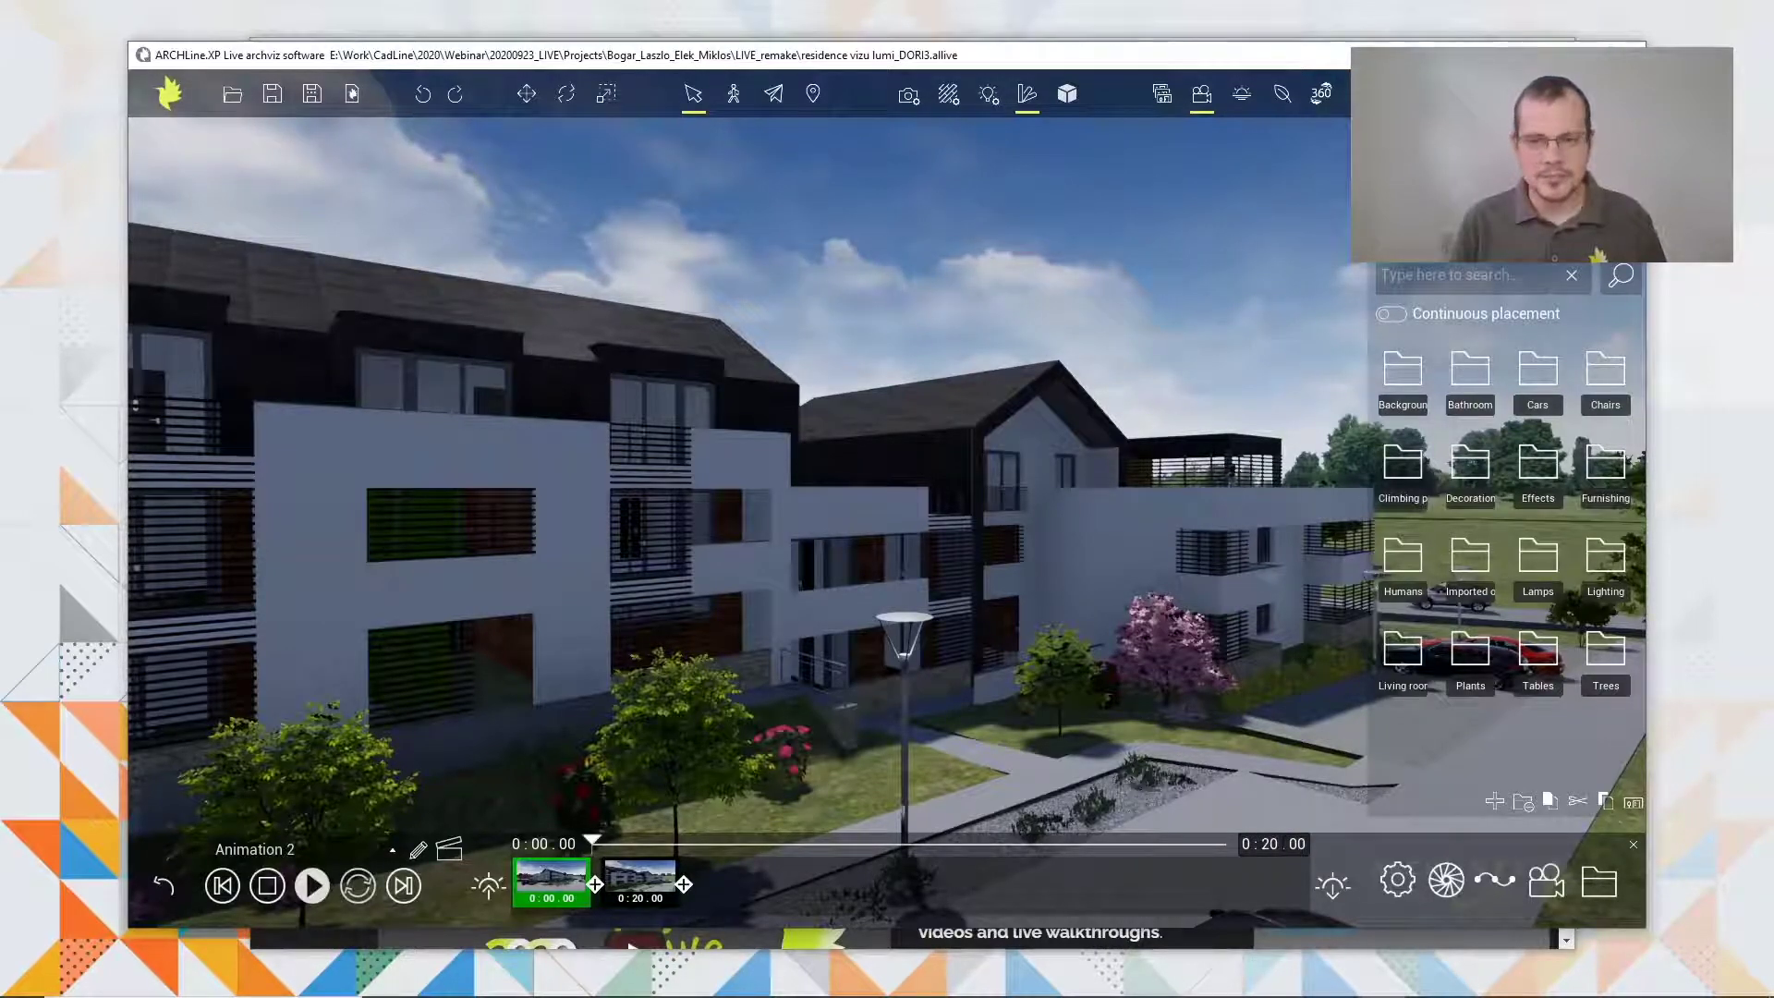
# Play the new camera-movement animation from its first keyframe
pyautogui.click(594, 843)
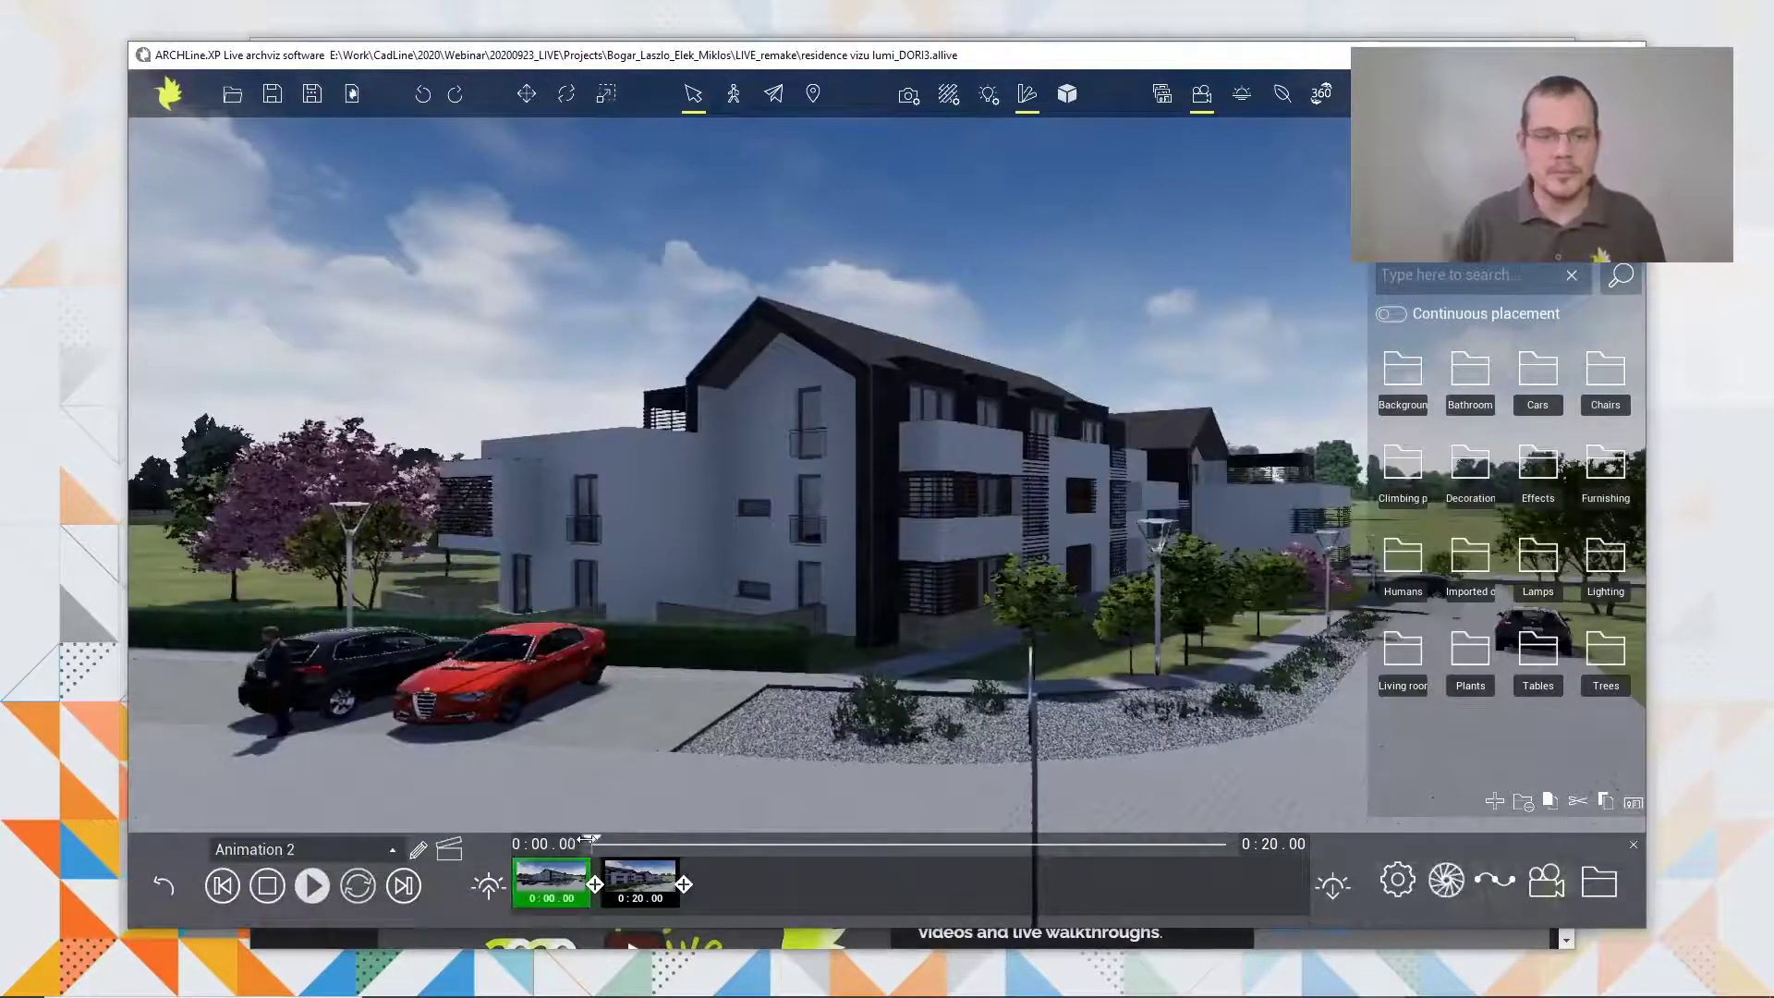
pyautogui.click(312, 887)
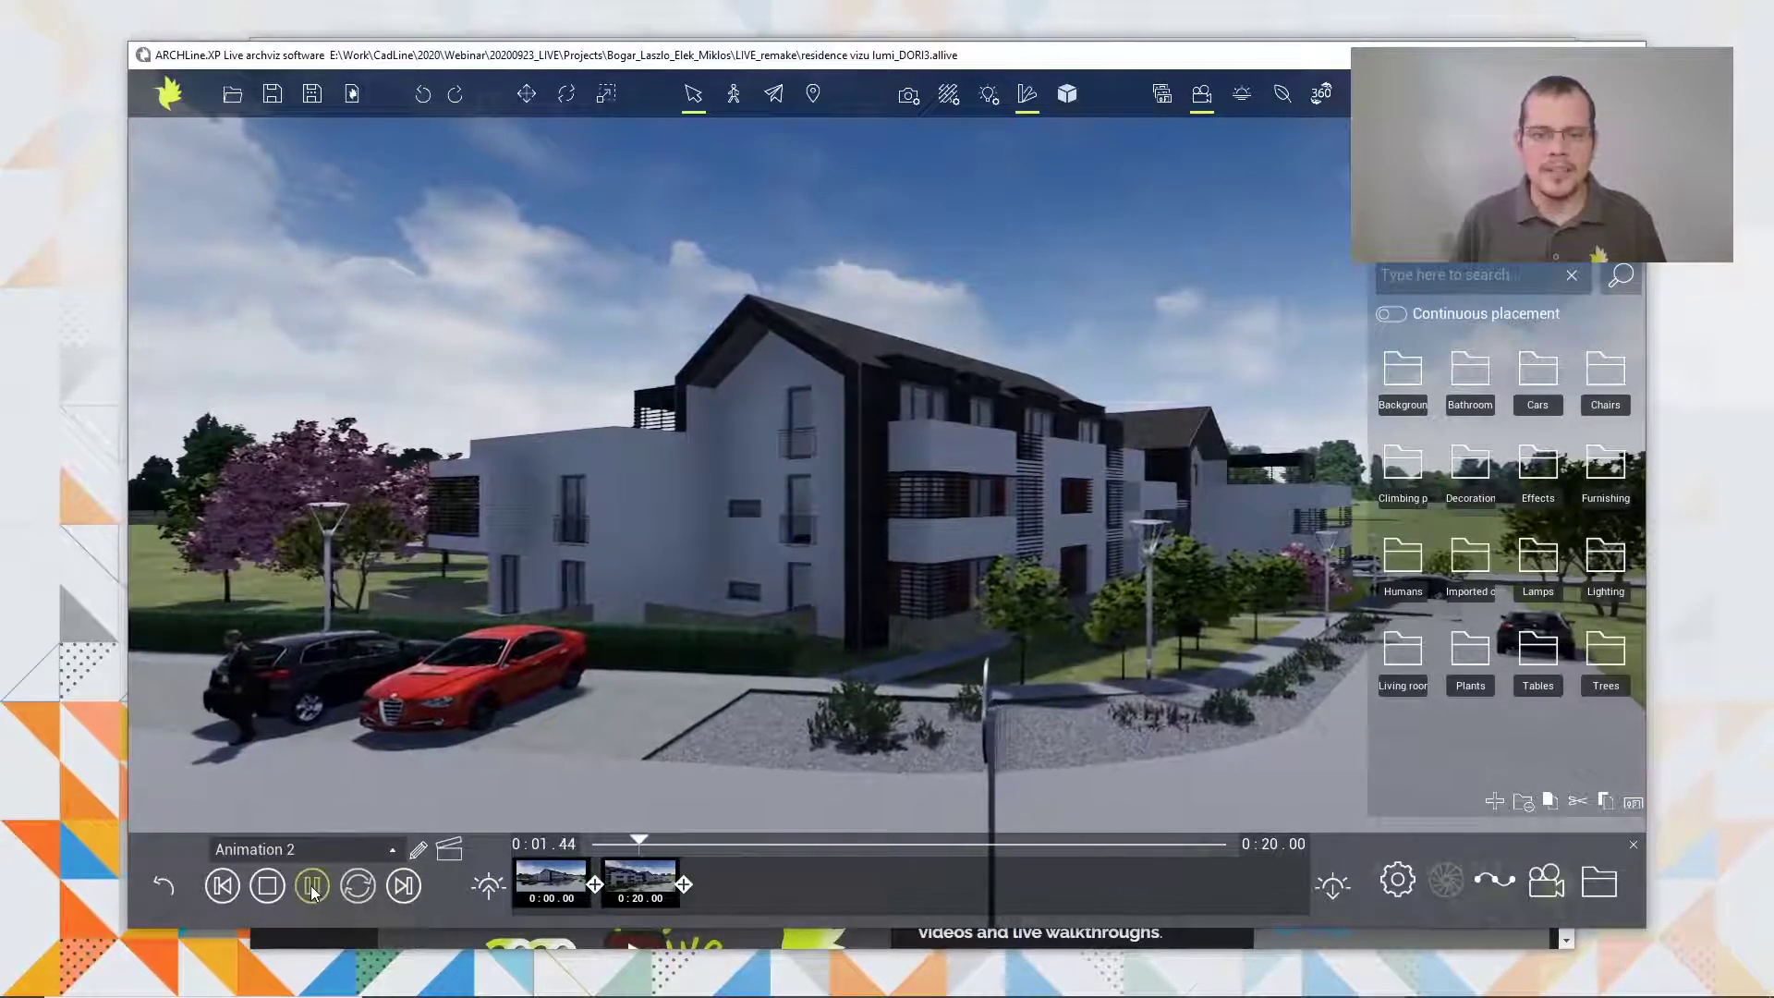